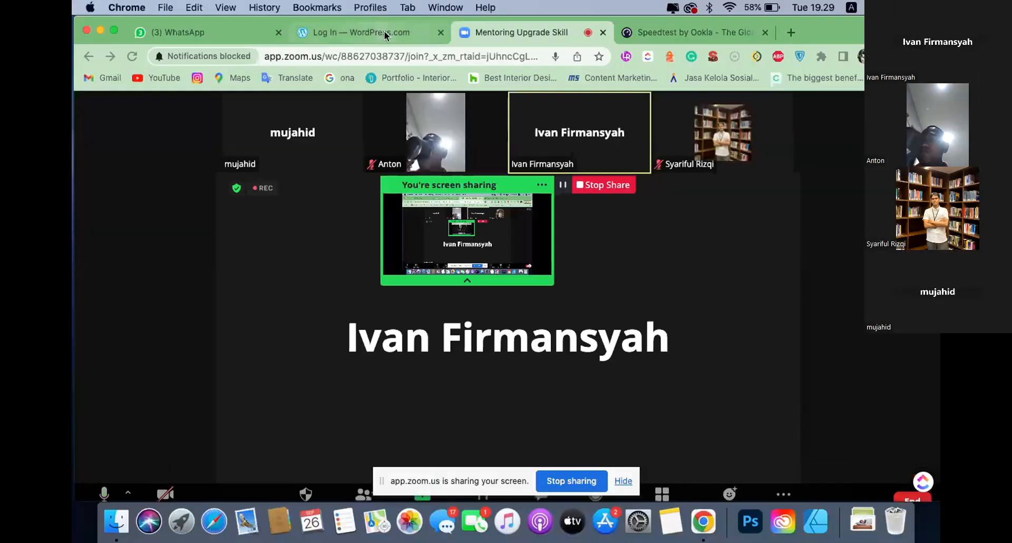
{"action": "left_click", "coordinate": [388, 31]}
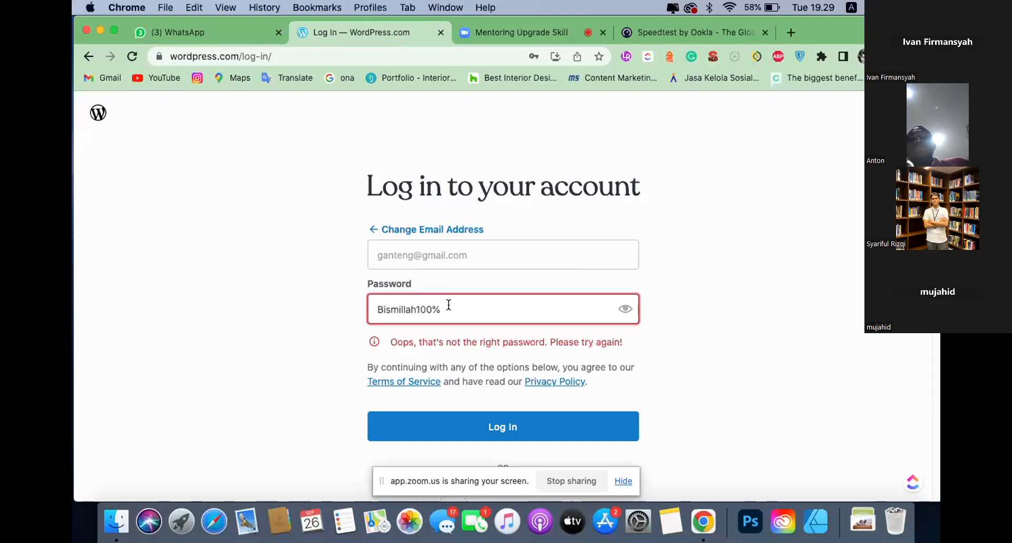
{"action": "left_click", "coordinate": [475, 311]}
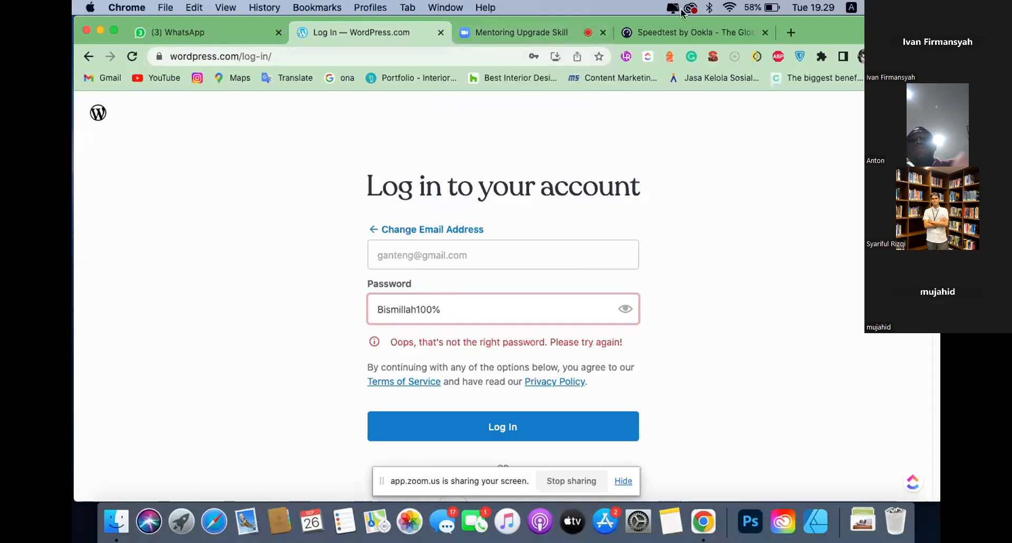
{"action": "left_click", "coordinate": [790, 35]}
{"action": "left_click", "coordinate": [442, 54]}
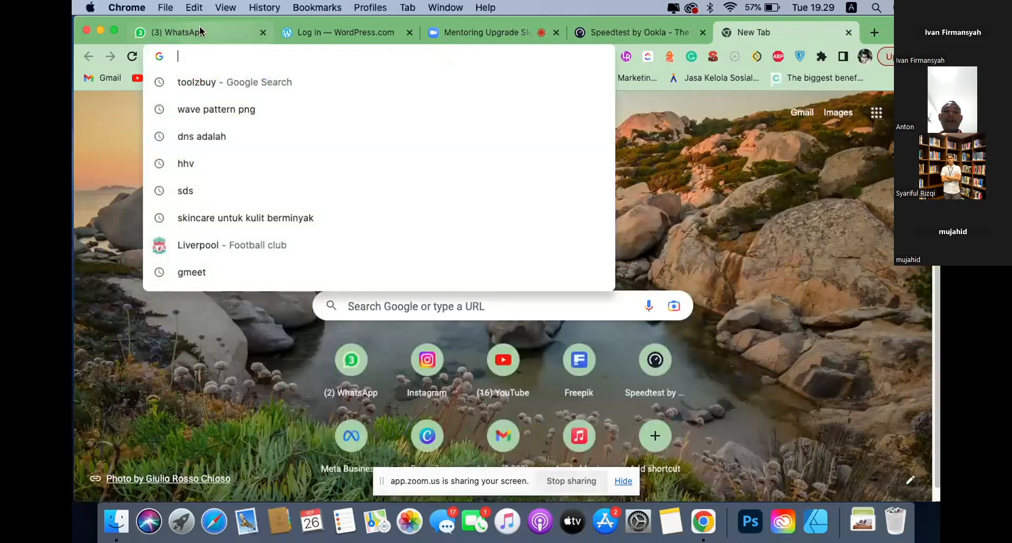
- Look up the shared WordPress installation details in the SIM - SEO group chat on WhatsApp Web and check its latest messages
{"action": "left_click", "coordinate": [200, 26]}
{"action": "scroll", "coordinate": [459, 238], "scroll_direction": "up", "scroll_amount": 3}
{"action": "left_click", "coordinate": [459, 238]}
{"action": "left_click", "coordinate": [458, 232]}
{"action": "left_click", "coordinate": [443, 176]}
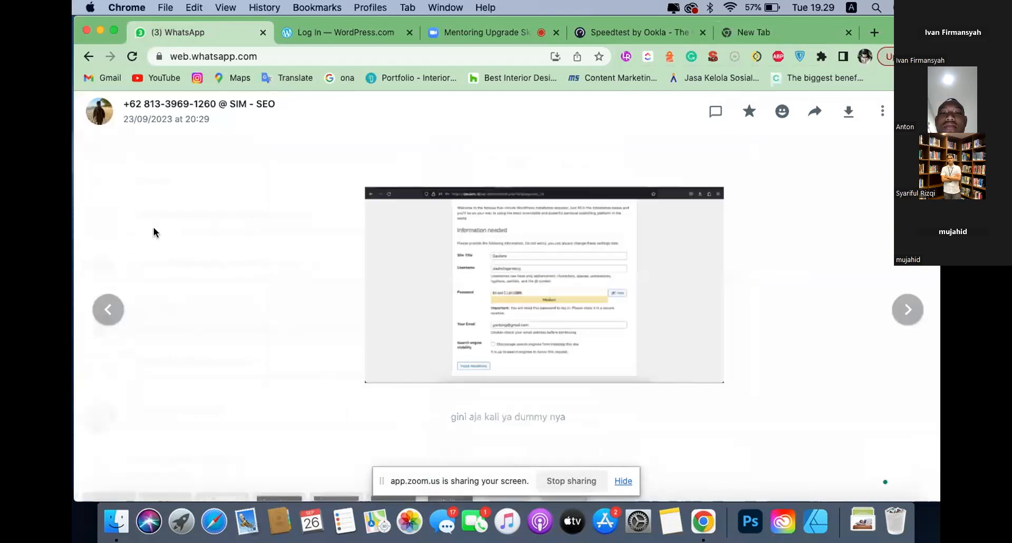
{"action": "left_click", "coordinate": [153, 227]}
{"action": "scroll", "coordinate": [527, 237], "scroll_direction": "down", "scroll_amount": 10}
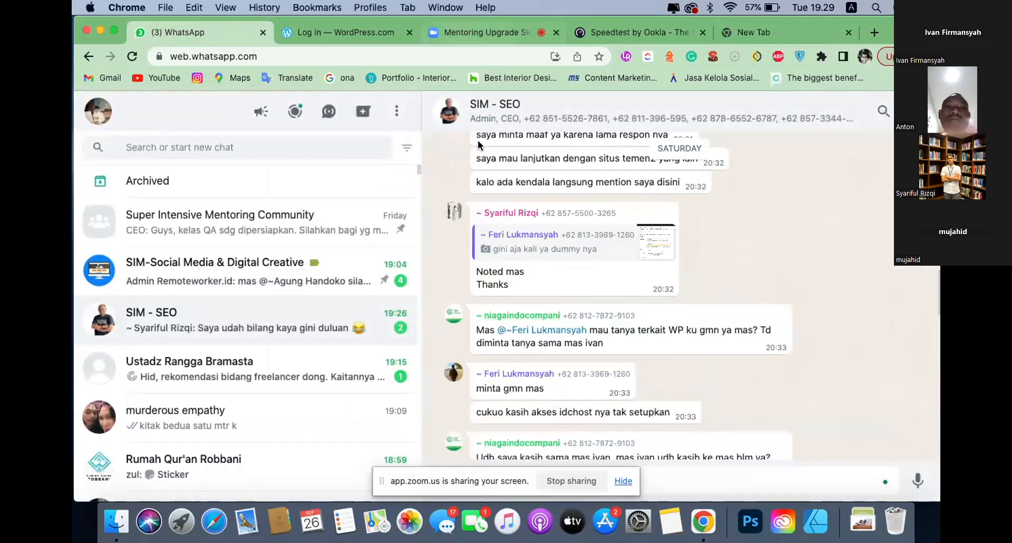
{"action": "scroll", "coordinate": [478, 141], "scroll_direction": "down", "scroll_amount": 10}
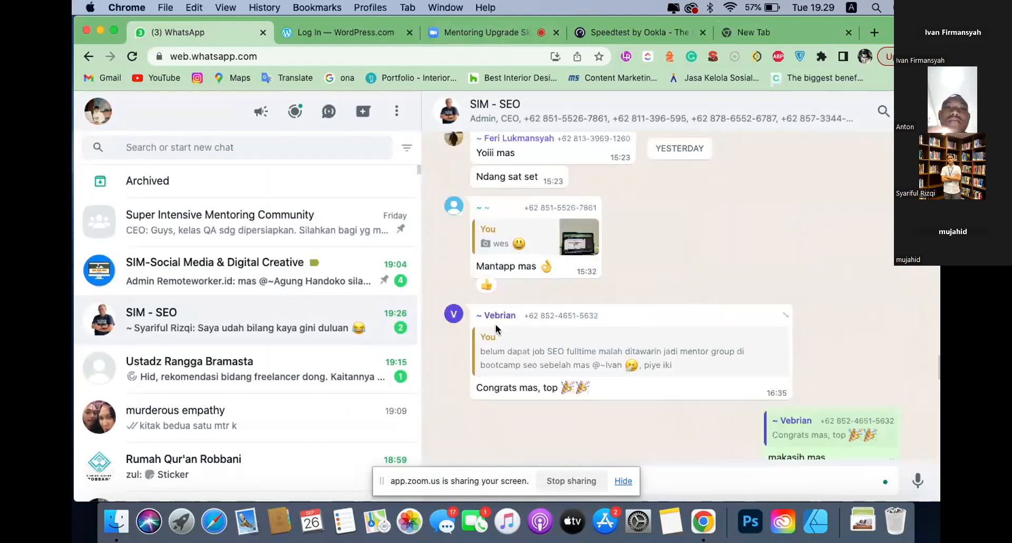
{"action": "scroll", "coordinate": [512, 264], "scroll_direction": "down", "scroll_amount": 5}
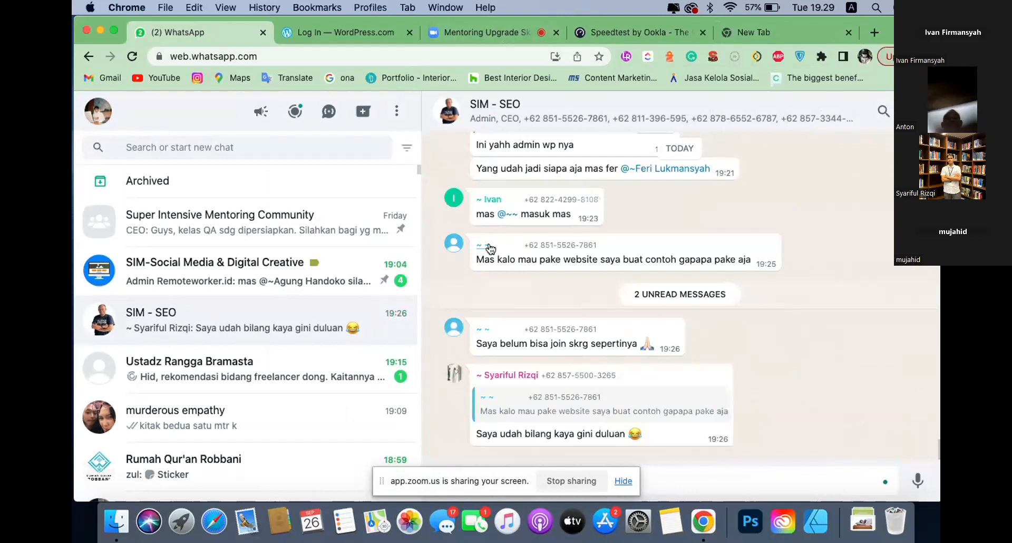
- Hide the screen-sharing notice and open the qaulans.id WordPress login link from the Zoom meeting chat, closing the empty tab
{"action": "left_click", "coordinate": [372, 35]}
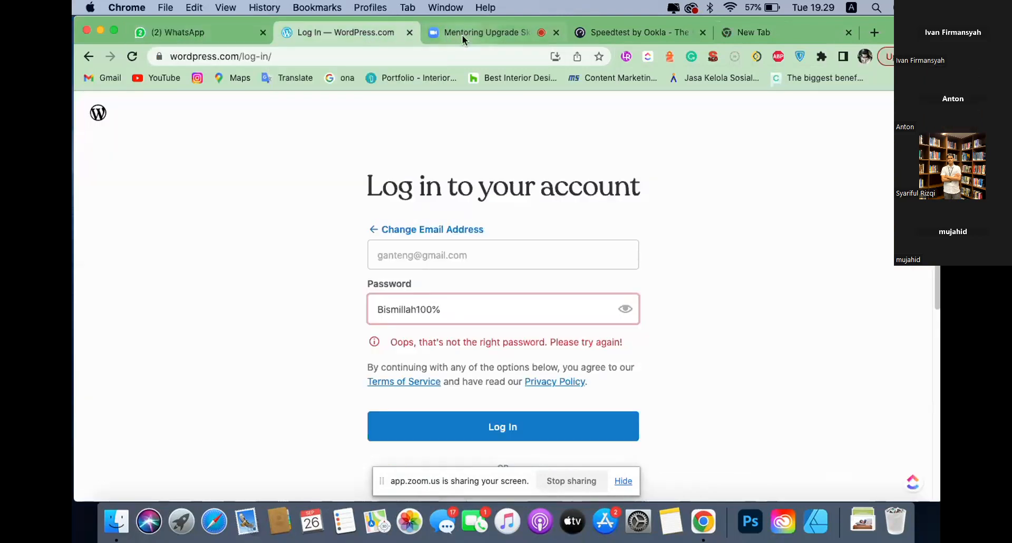
{"action": "left_click", "coordinate": [463, 35]}
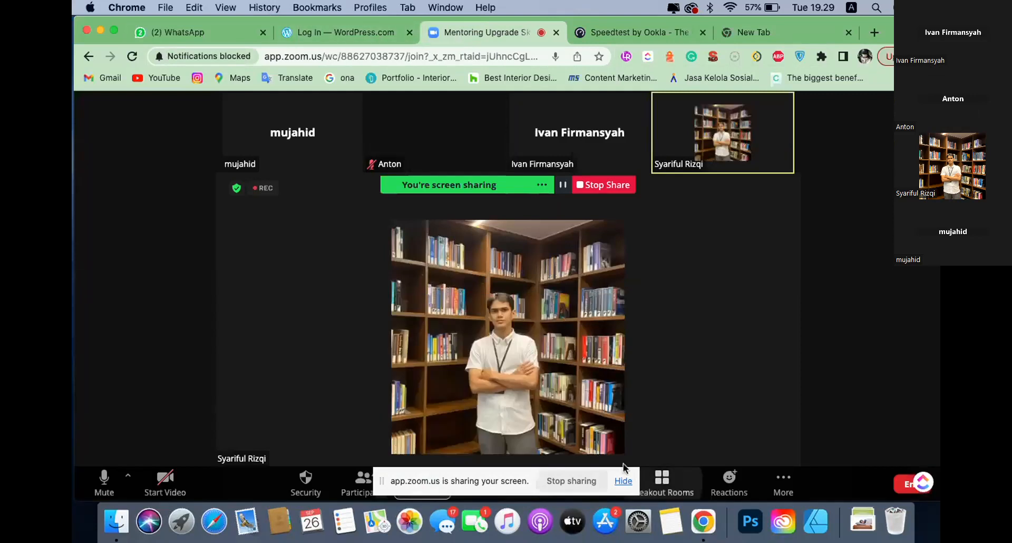
{"action": "left_click", "coordinate": [621, 487]}
{"action": "left_click", "coordinate": [621, 486]}
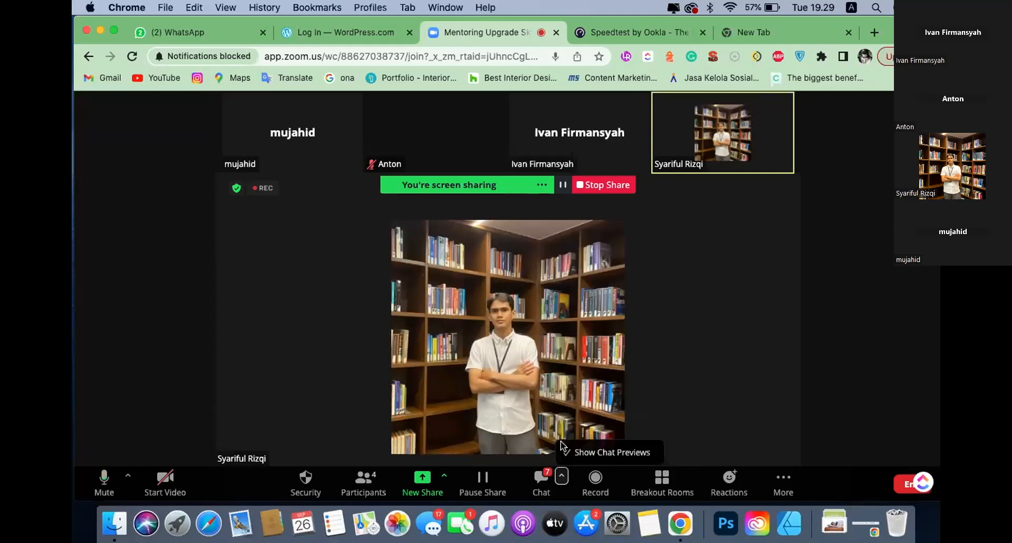
{"action": "left_click", "coordinate": [541, 487]}
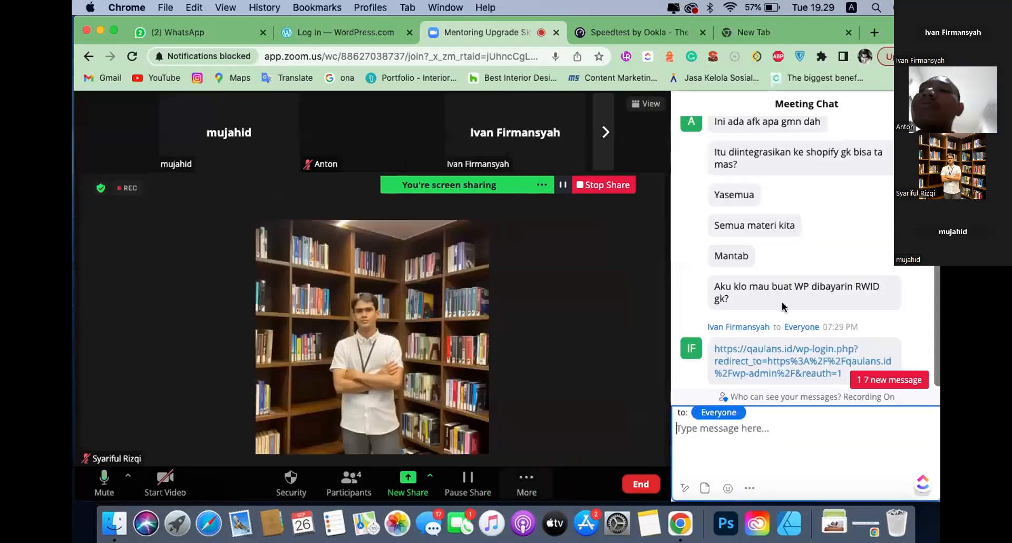
{"action": "left_click", "coordinate": [761, 343]}
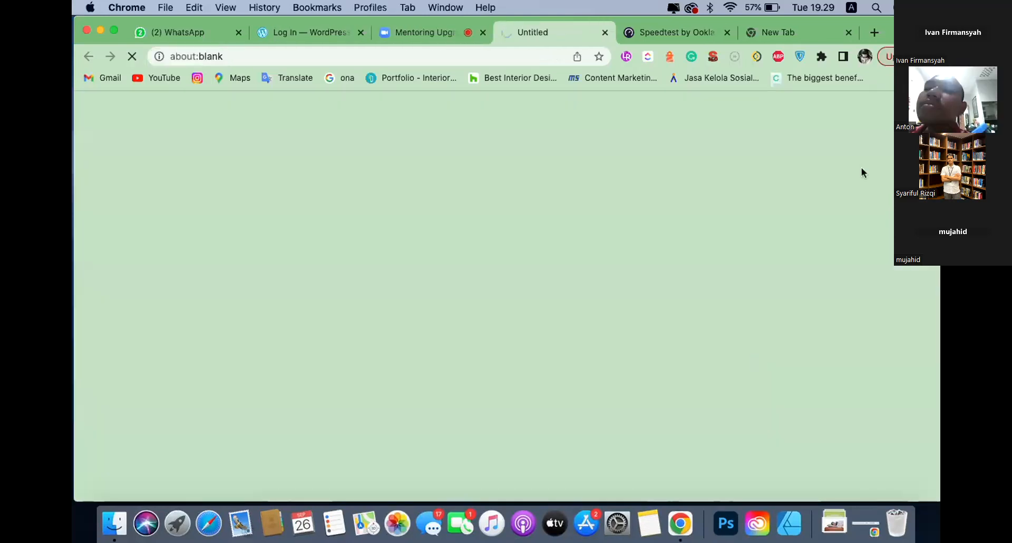
{"action": "left_click", "coordinate": [849, 32]}
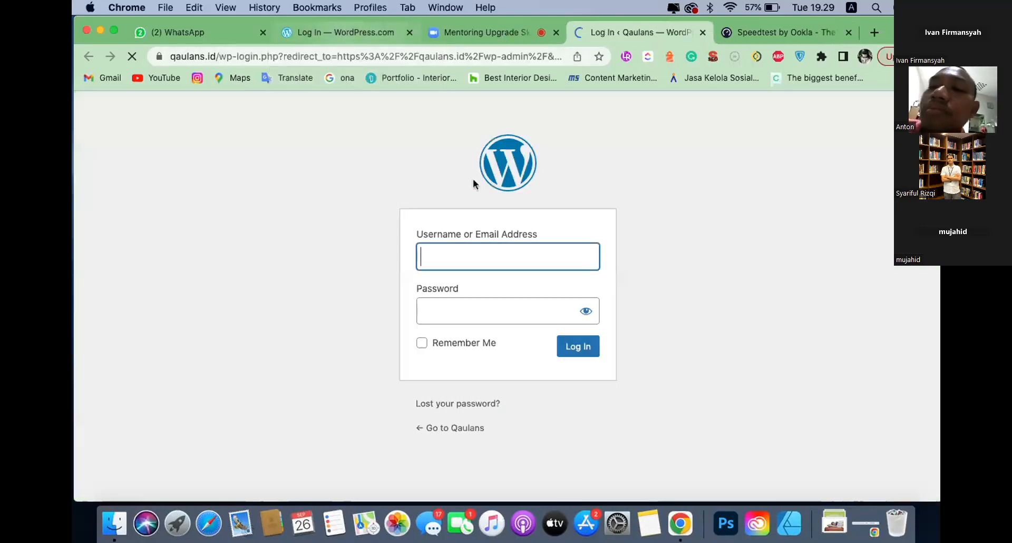
{"action": "type", "text": "si"}
{"action": "key", "text": "BackSpace"}
{"action": "key", "text": "BackSpace"}
{"action": "type", "text": "si"}
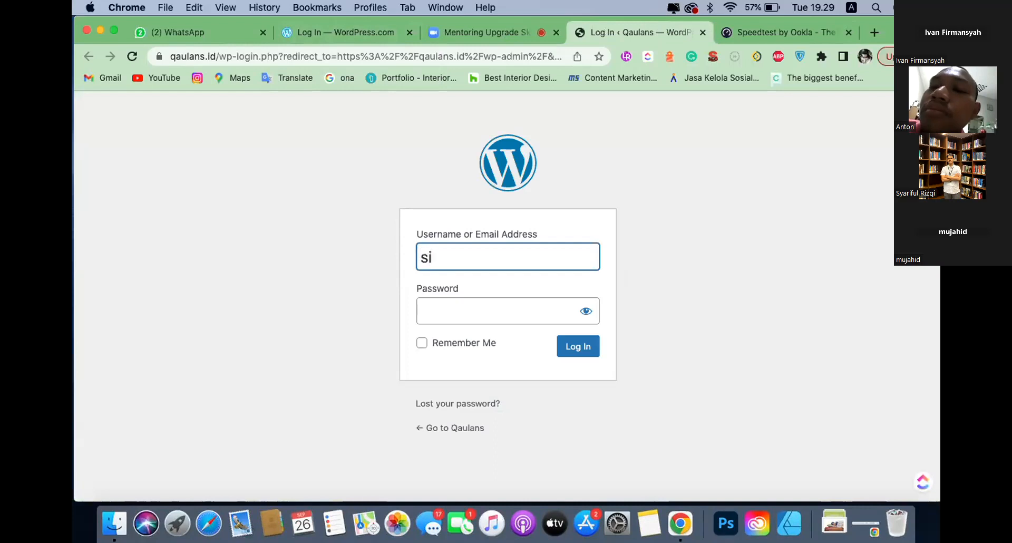
{"action": "type", "text": "adminganteng"}
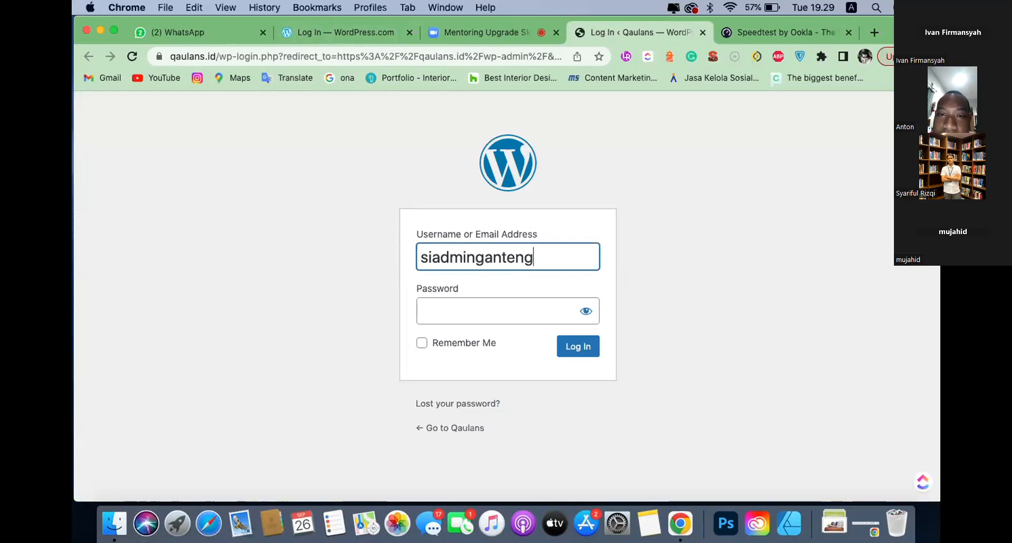
{"action": "key", "text": "Tab"}
{"action": "type", "text": "●●●●●●●●●●●●"}
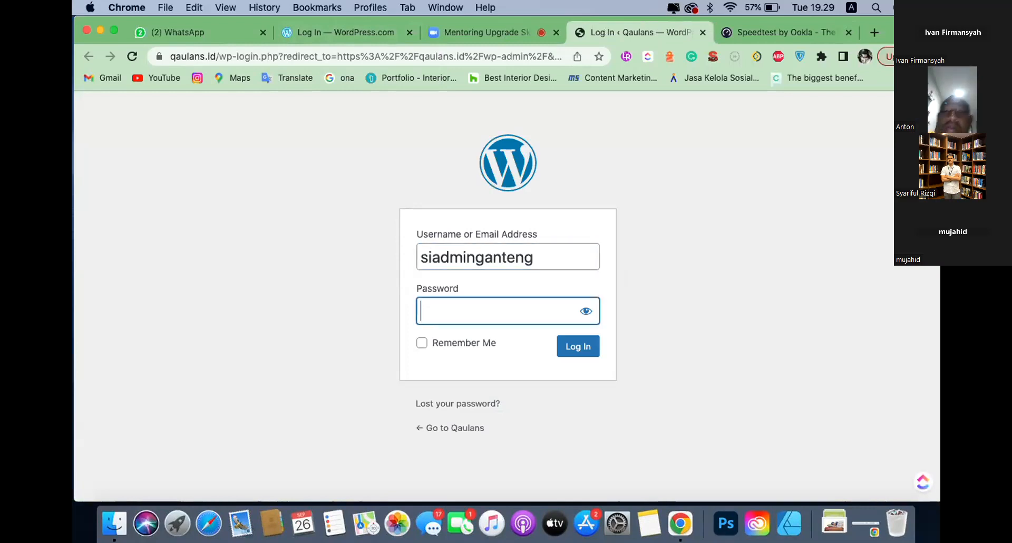
{"action": "type", "text": "●"}
{"action": "key", "text": "Return"}
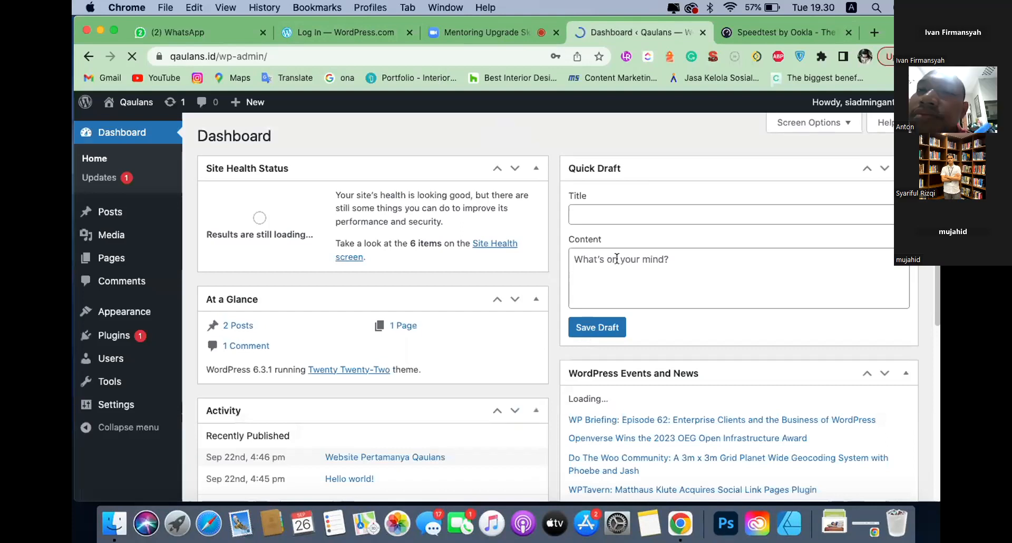
{"action": "left_click", "coordinate": [526, 249]}
{"action": "scroll", "coordinate": [553, 276], "scroll_direction": "down", "scroll_amount": 3}
{"action": "scroll", "coordinate": [552, 275], "scroll_direction": "up", "scroll_amount": 3}
{"action": "key", "text": "XF86AudioRaiseVolume"}
{"action": "key", "text": "XF86AudioRaiseVolume"}
{"action": "key", "text": "XF86MonBrightnessDown"}
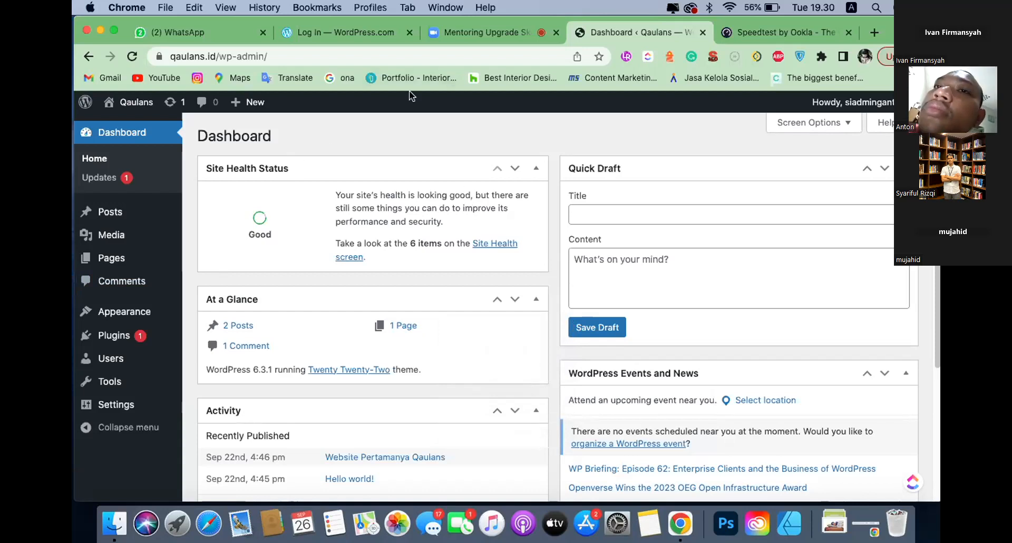
- Close the Zoom meeting chat and return to the Qaulans WordPress dashboard
{"action": "left_click", "coordinate": [443, 34]}
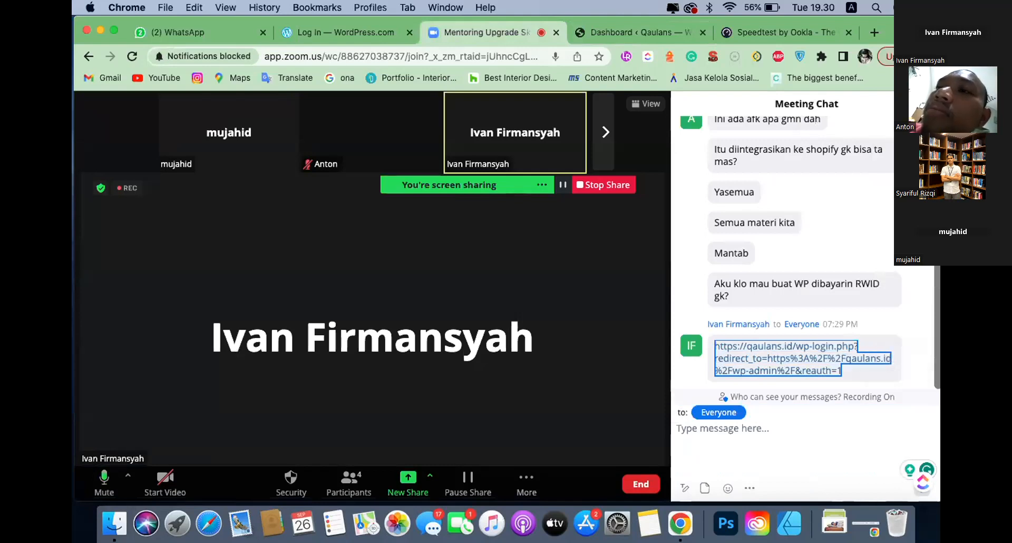
{"action": "left_click", "coordinate": [926, 104]}
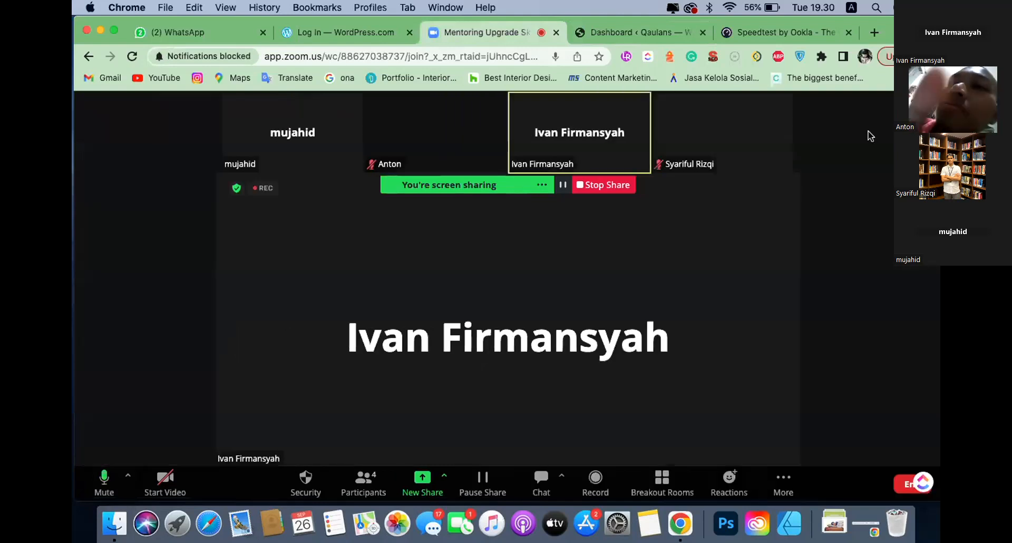
{"action": "left_click", "coordinate": [669, 34]}
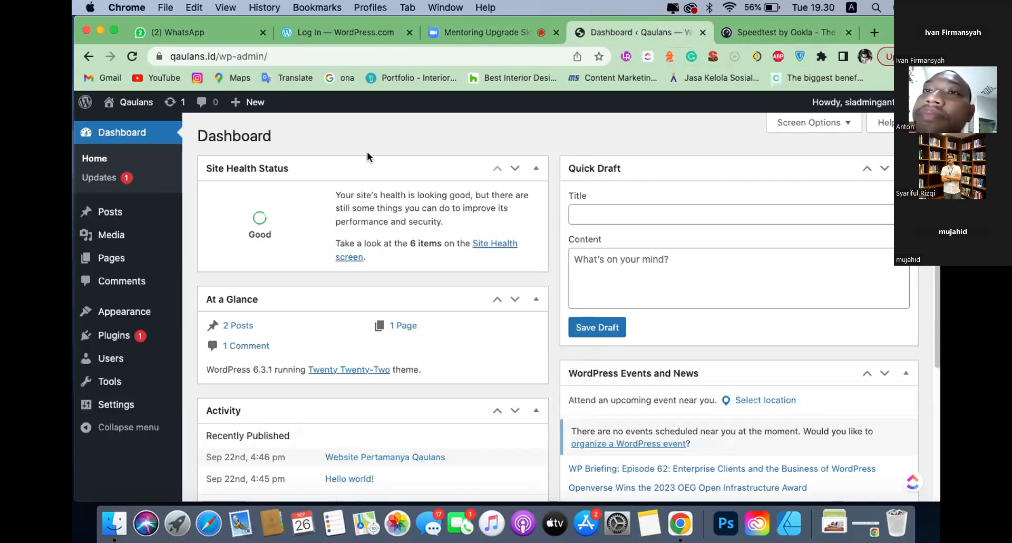
- Open the list of installed plugins in the Qaulans WordPress admin
{"action": "scroll", "coordinate": [366, 168], "scroll_direction": "down", "scroll_amount": 1}
{"action": "left_click", "coordinate": [750, 33]}
{"action": "left_click", "coordinate": [652, 35]}
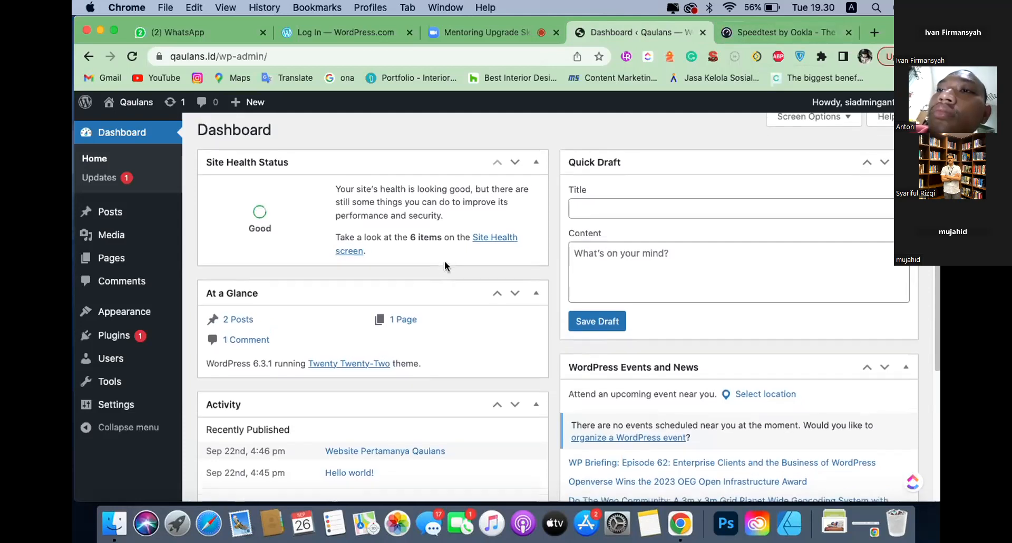
{"action": "scroll", "coordinate": [444, 260], "scroll_direction": "down", "scroll_amount": 4}
{"action": "mouse_move", "coordinate": [104, 340]}
{"action": "left_click", "coordinate": [200, 340]}
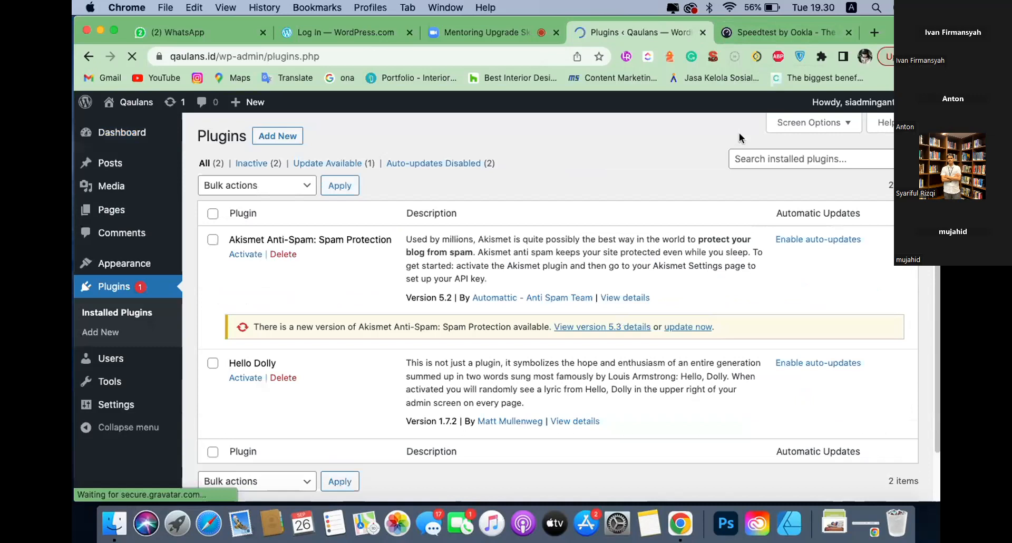
- Search Google for "google analytics" in a new browser tab
{"action": "left_click", "coordinate": [873, 33]}
{"action": "type", "text": "google"}
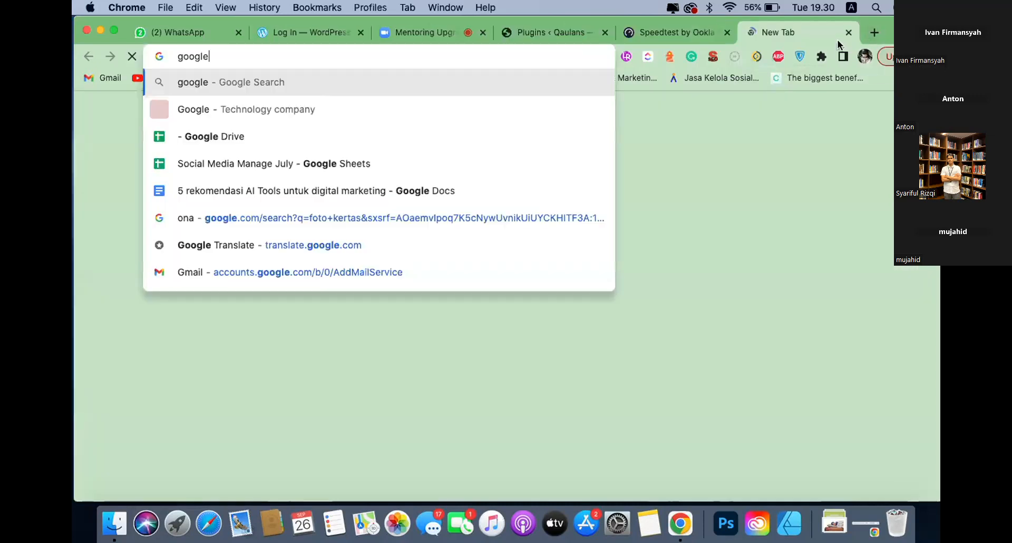
{"action": "type", "text": " ana"}
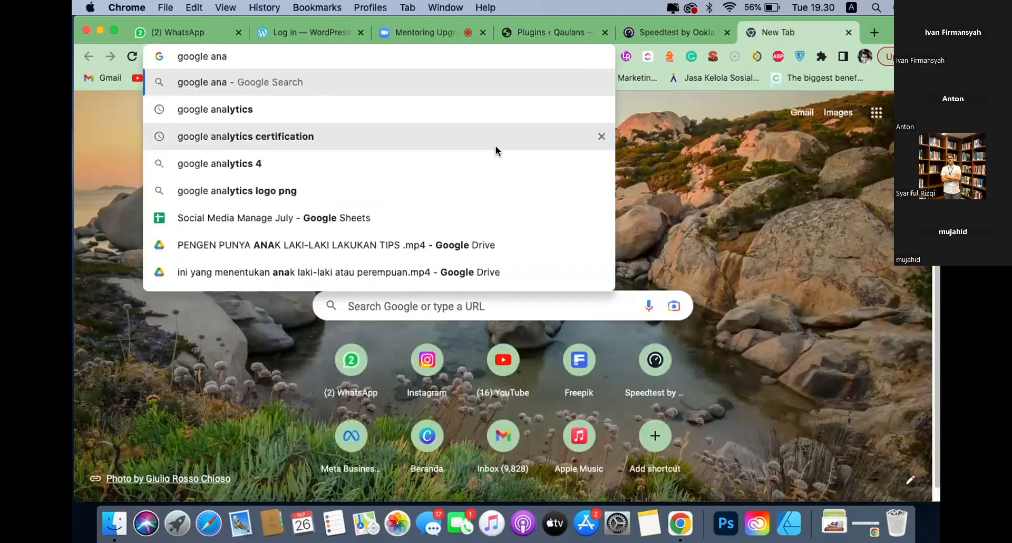
{"action": "left_click", "coordinate": [416, 109]}
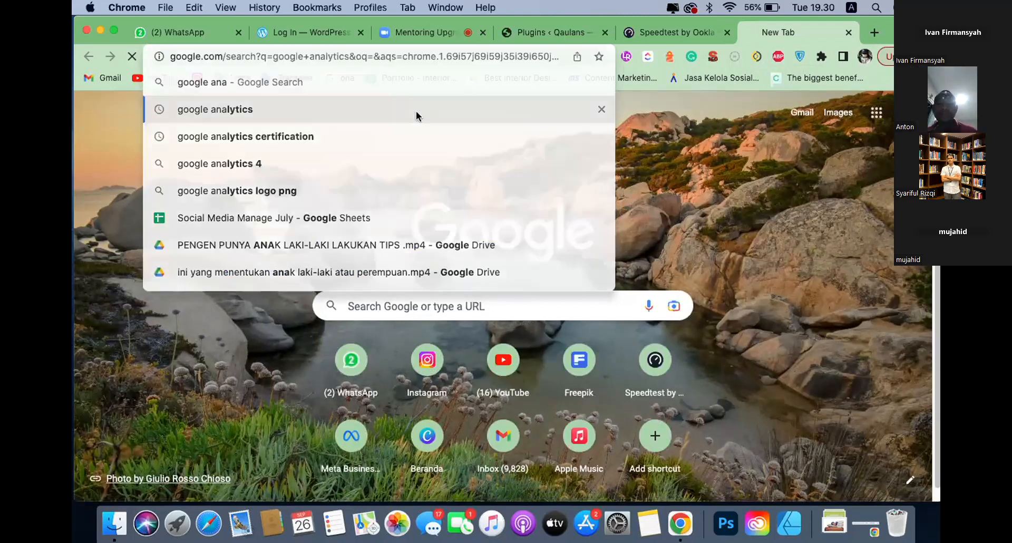
- Search Google for "google search console" in another new browser tab
{"action": "left_click", "coordinate": [871, 37]}
{"action": "type", "text": "google"}
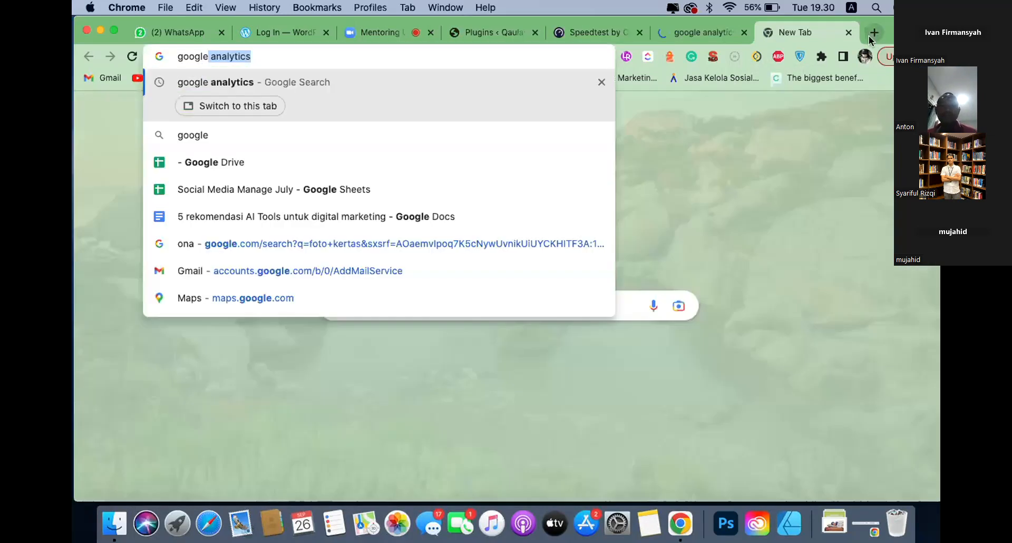
{"action": "type", "text": " search co"}
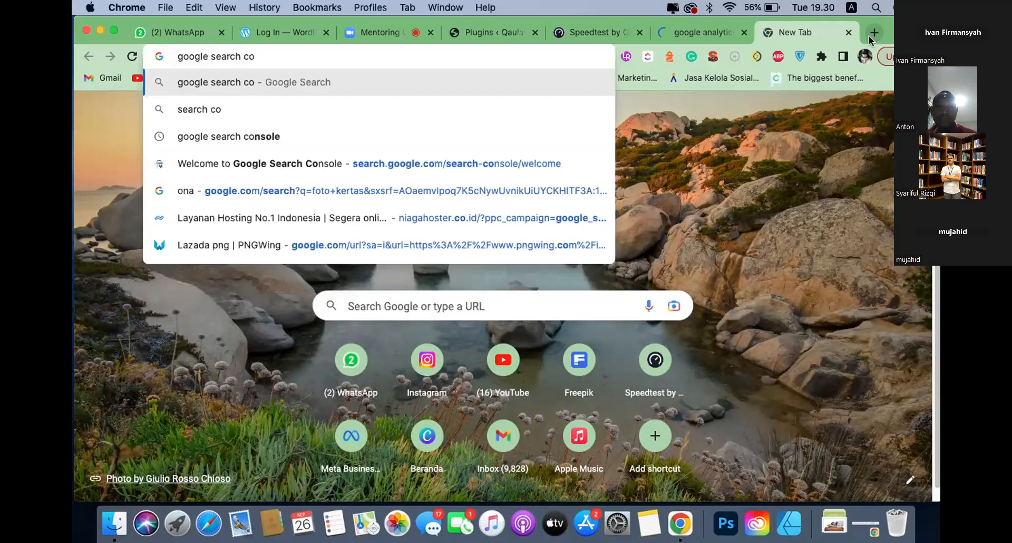
{"action": "type", "text": "nso"}
{"action": "type", "text": "le"}
{"action": "key", "text": "Return"}
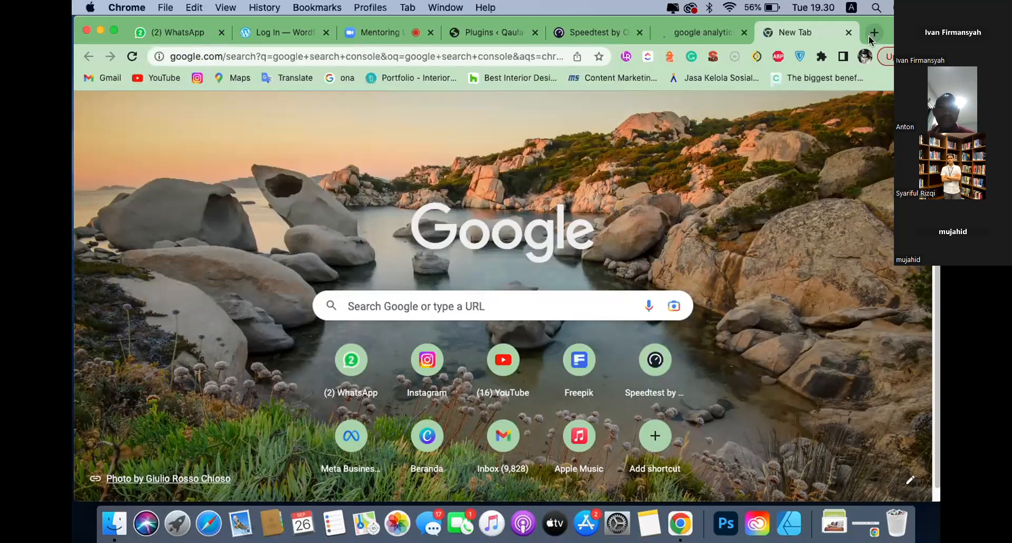
- Look through the Google Analytics results and open the Google Search Console Tools page from the other search
{"action": "left_click", "coordinate": [689, 23]}
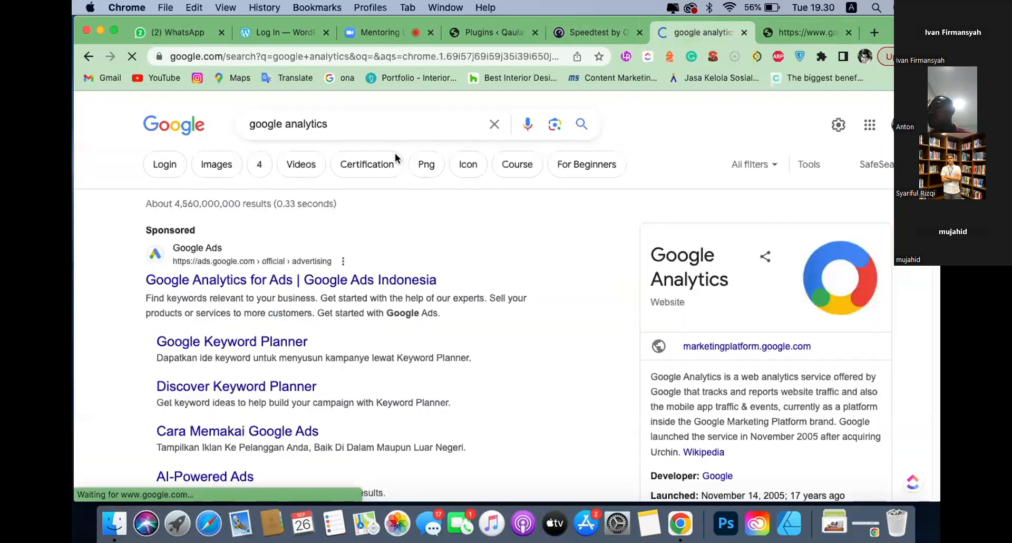
{"action": "scroll", "coordinate": [308, 280], "scroll_direction": "down", "scroll_amount": 4}
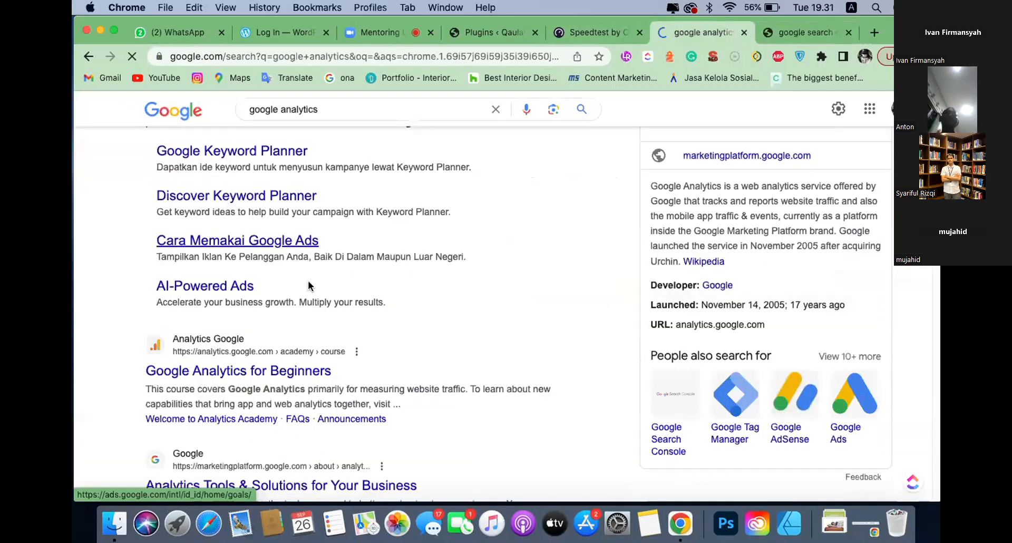
{"action": "scroll", "coordinate": [316, 311], "scroll_direction": "down", "scroll_amount": 10}
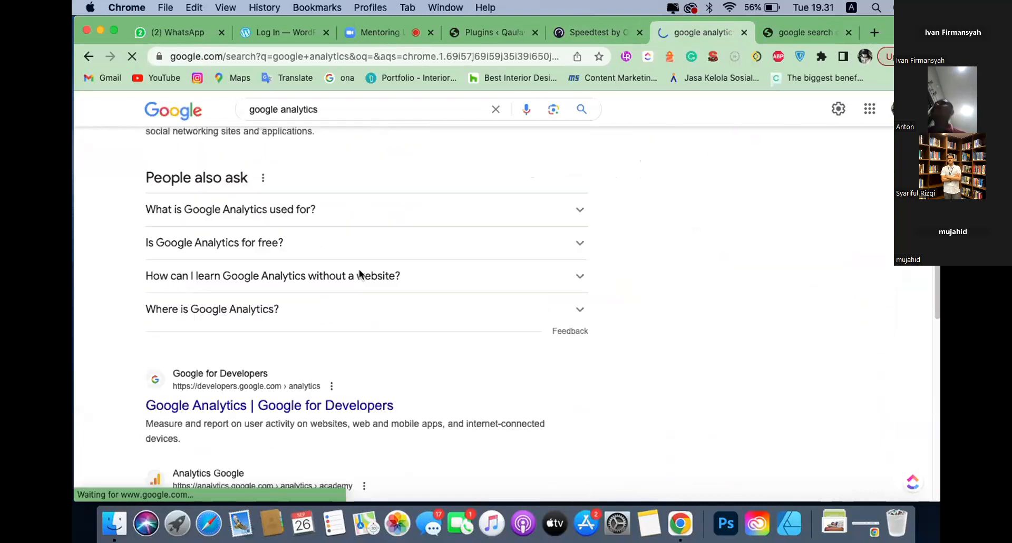
{"action": "left_click", "coordinate": [791, 33]}
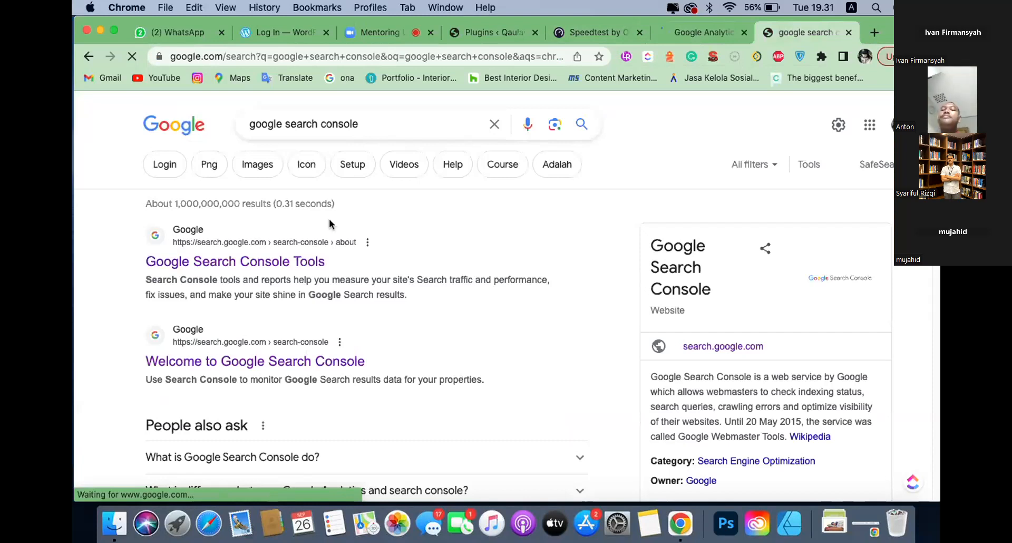
{"action": "left_click", "coordinate": [269, 262]}
- Search Google for "google analytics" again in the Google Analytics browser tab and look through the results
{"action": "left_click", "coordinate": [703, 33]}
{"action": "left_click", "coordinate": [216, 58]}
{"action": "type", "text": "google ana"}
{"action": "key", "text": "Return"}
{"action": "scroll", "coordinate": [213, 315], "scroll_direction": "down", "scroll_amount": 15}
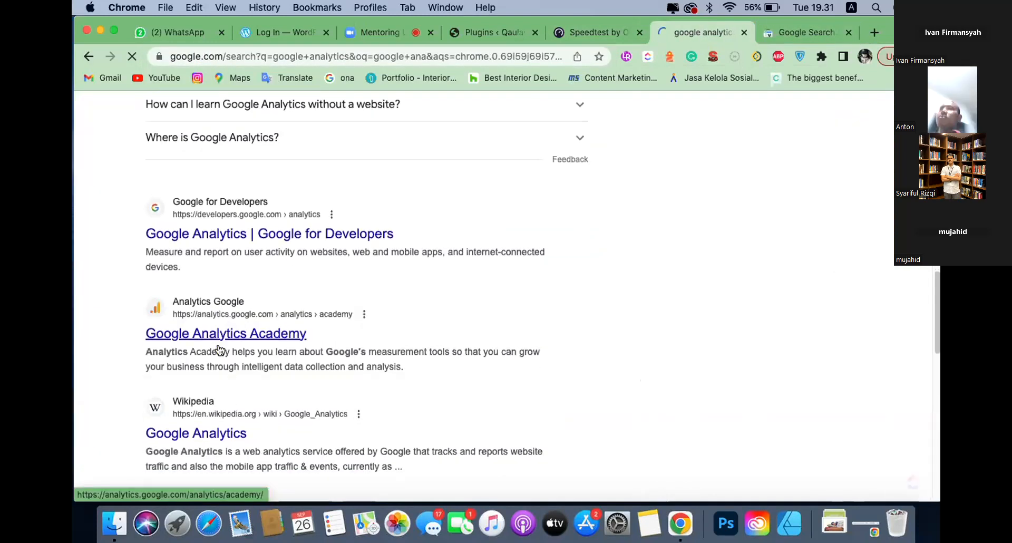
{"action": "scroll", "coordinate": [217, 344], "scroll_direction": "down", "scroll_amount": 7}
{"action": "scroll", "coordinate": [217, 344], "scroll_direction": "up", "scroll_amount": 20}
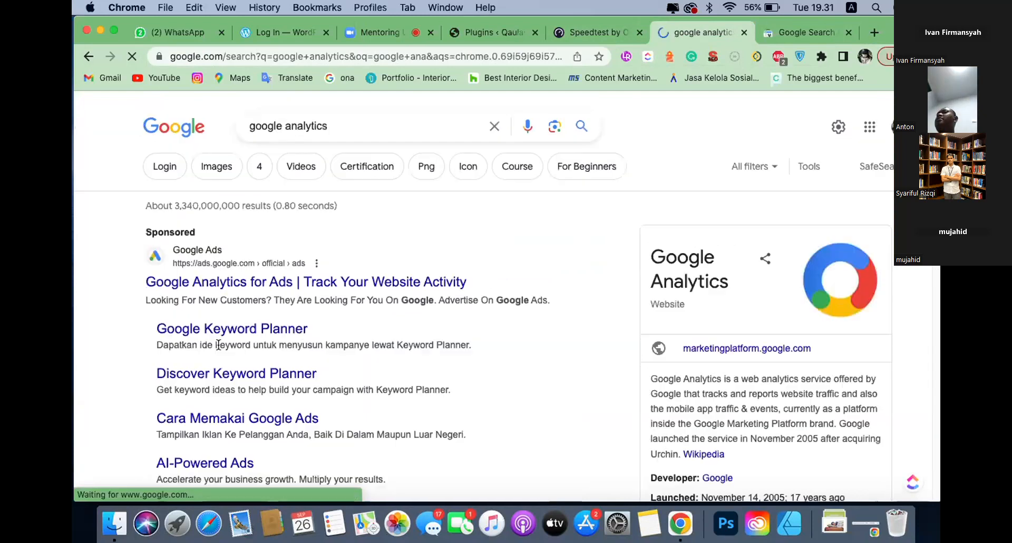
{"action": "scroll", "coordinate": [226, 323], "scroll_direction": "down", "scroll_amount": 8}
{"action": "scroll", "coordinate": [226, 324], "scroll_direction": "down", "scroll_amount": 3}
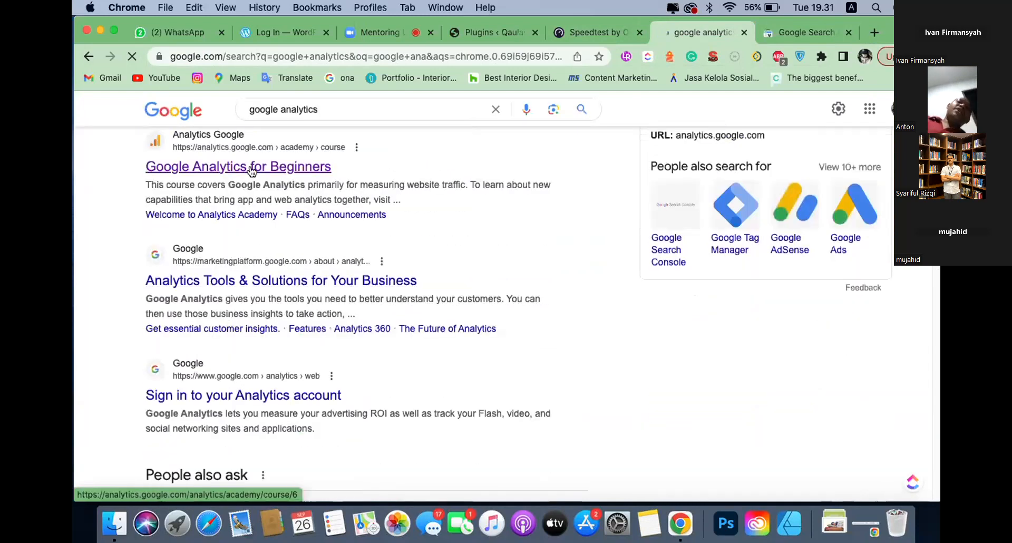
{"action": "scroll", "coordinate": [253, 168], "scroll_direction": "down", "scroll_amount": 2}
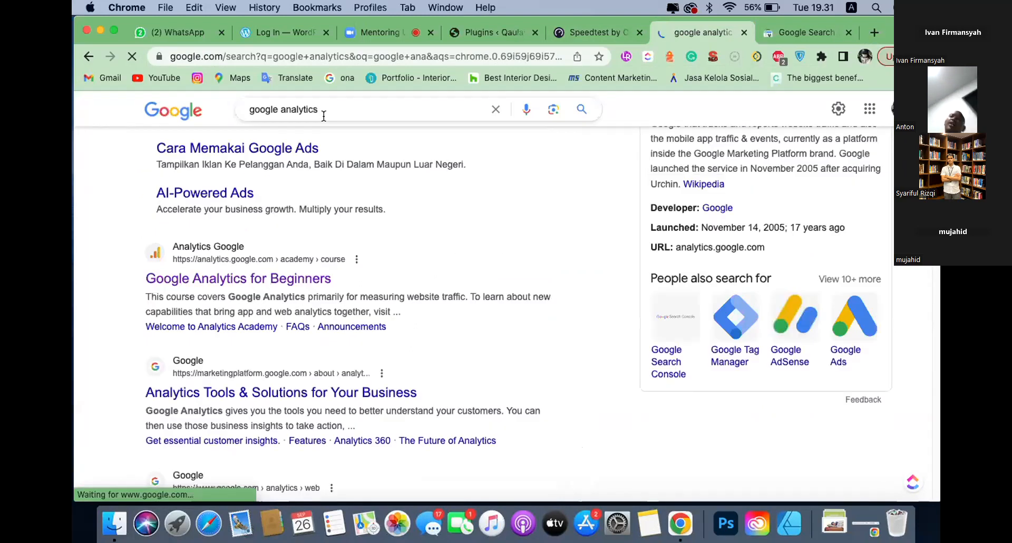
{"action": "scroll", "coordinate": [319, 164], "scroll_direction": "down", "scroll_amount": 10}
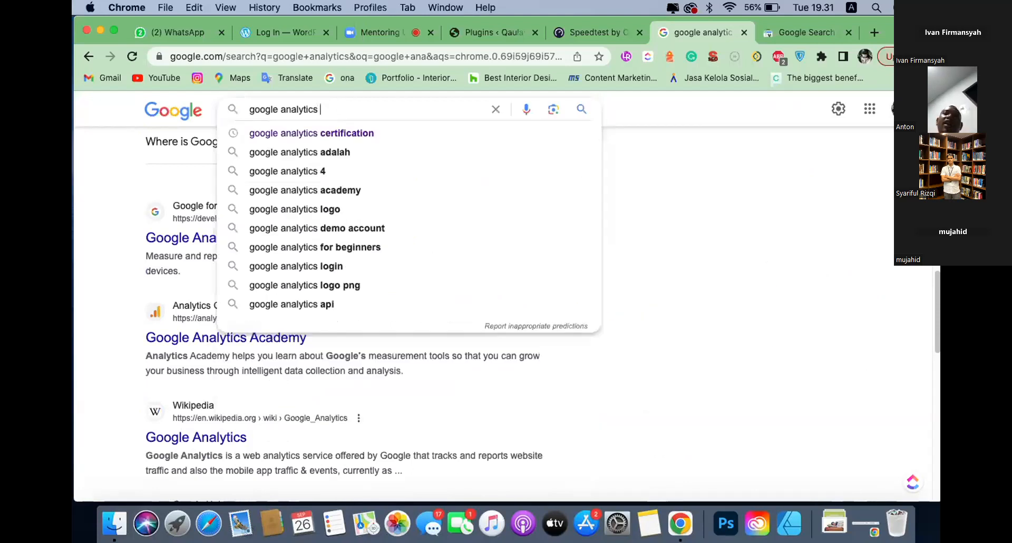
- Extend the search to "google analytics 4" and look through the results
{"action": "type", "text": "4"}
{"action": "key", "text": "Return"}
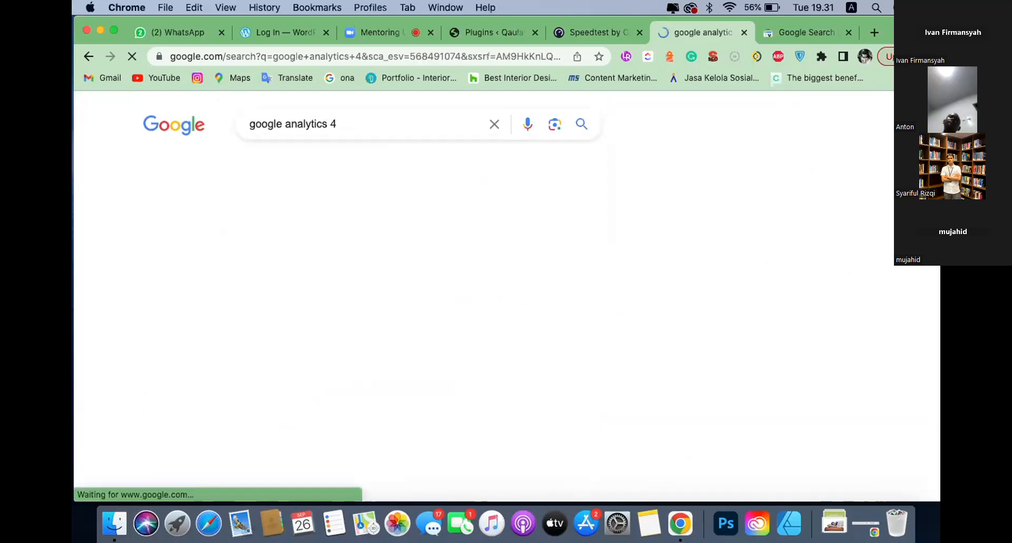
{"action": "scroll", "coordinate": [289, 202], "scroll_direction": "down", "scroll_amount": 10}
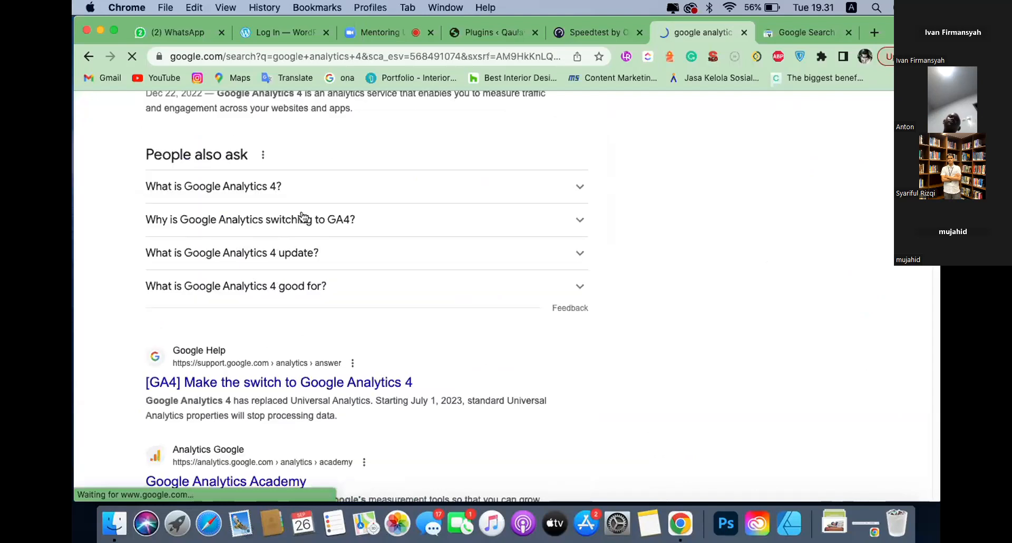
{"action": "scroll", "coordinate": [242, 319], "scroll_direction": "down", "scroll_amount": 15}
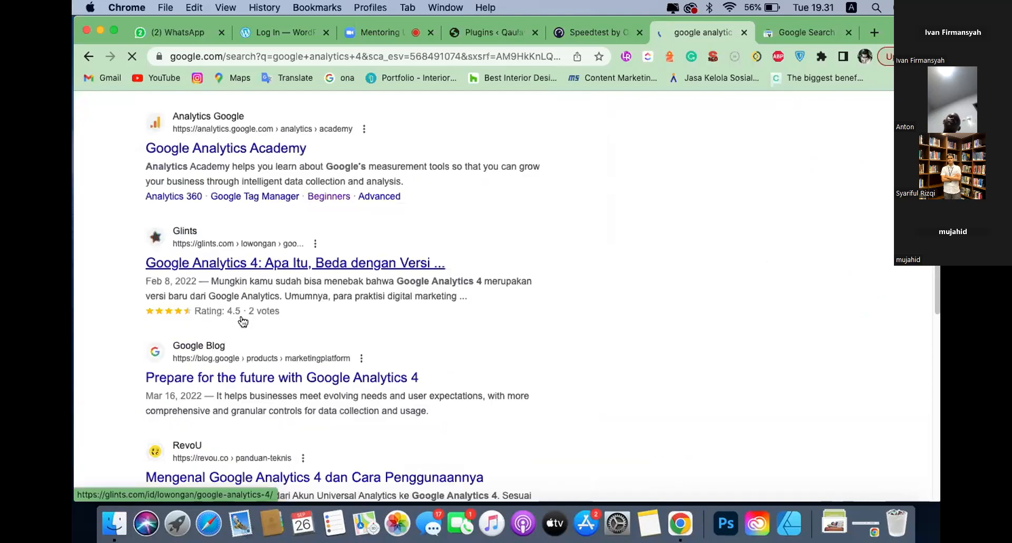
{"action": "scroll", "coordinate": [324, 144], "scroll_direction": "up", "scroll_amount": 6}
{"action": "scroll", "coordinate": [325, 147], "scroll_direction": "up", "scroll_amount": 3}
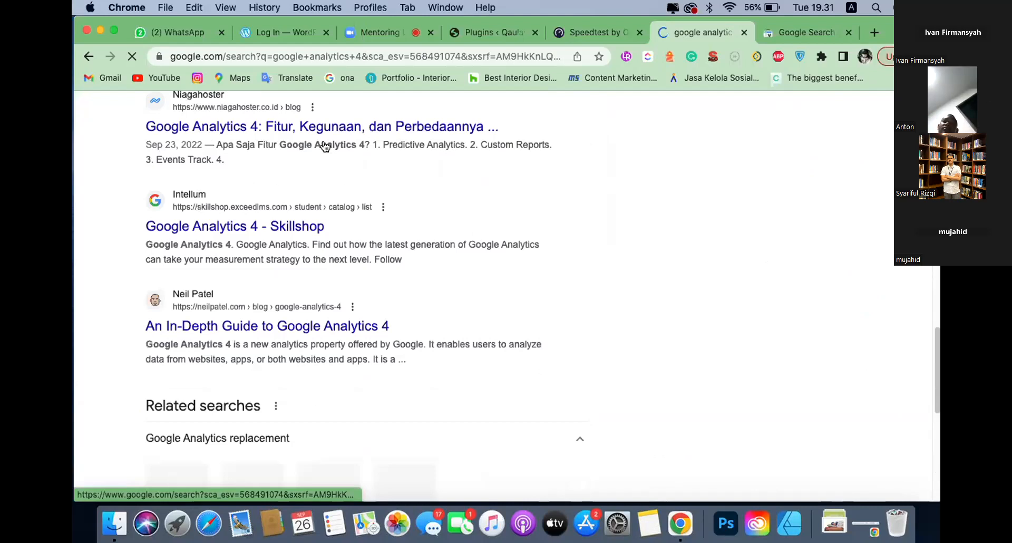
{"action": "scroll", "coordinate": [323, 147], "scroll_direction": "up", "scroll_amount": 2}
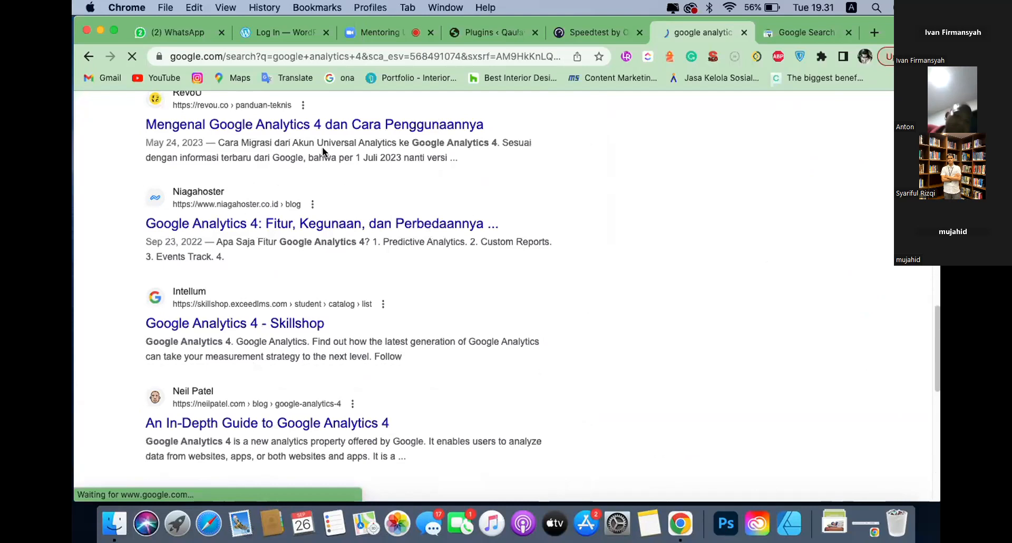
{"action": "scroll", "coordinate": [322, 147], "scroll_direction": "up", "scroll_amount": 10}
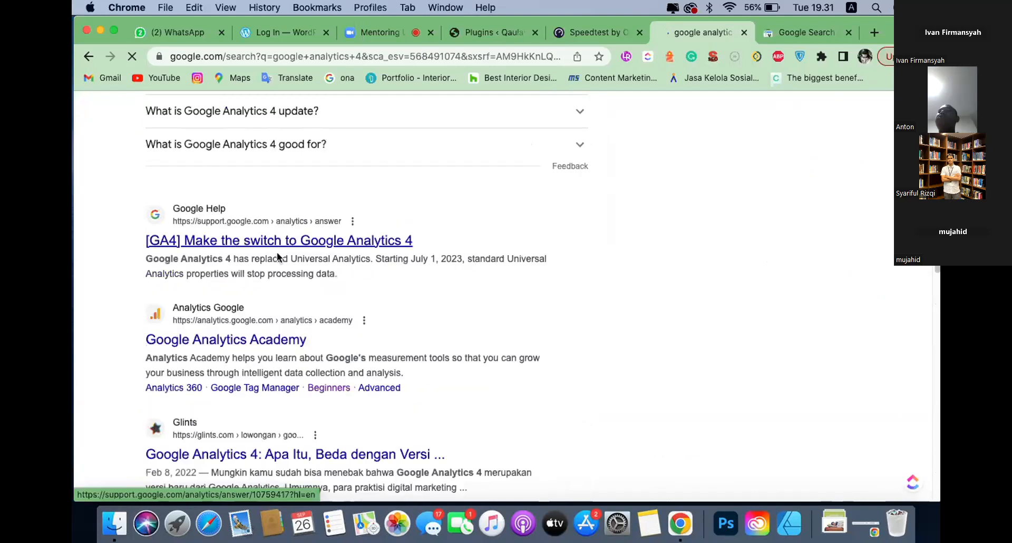
- Check the Google Search Console page, then return to the Google Analytics Academy page
{"action": "left_click", "coordinate": [801, 32]}
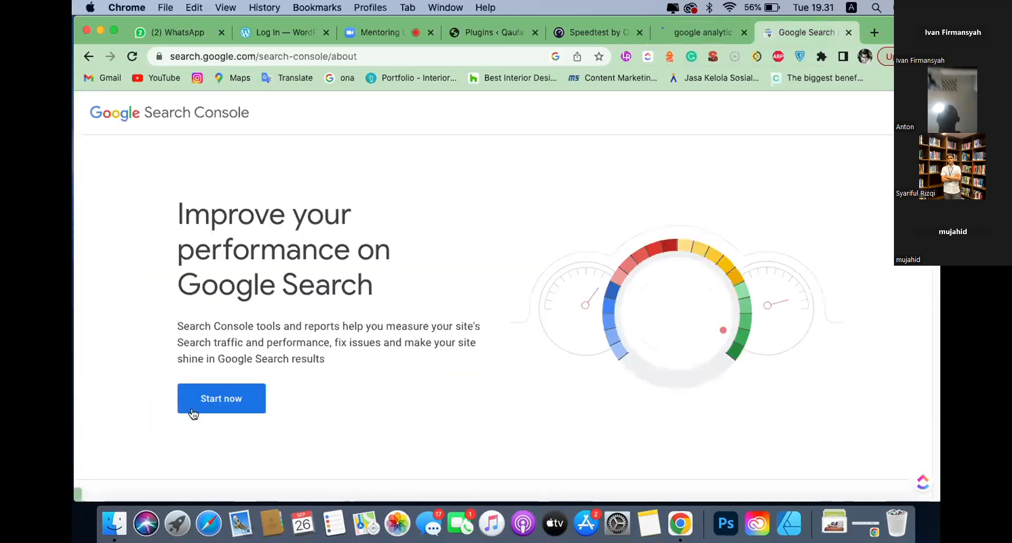
{"action": "left_click", "coordinate": [686, 30]}
{"action": "left_click", "coordinate": [277, 157]}
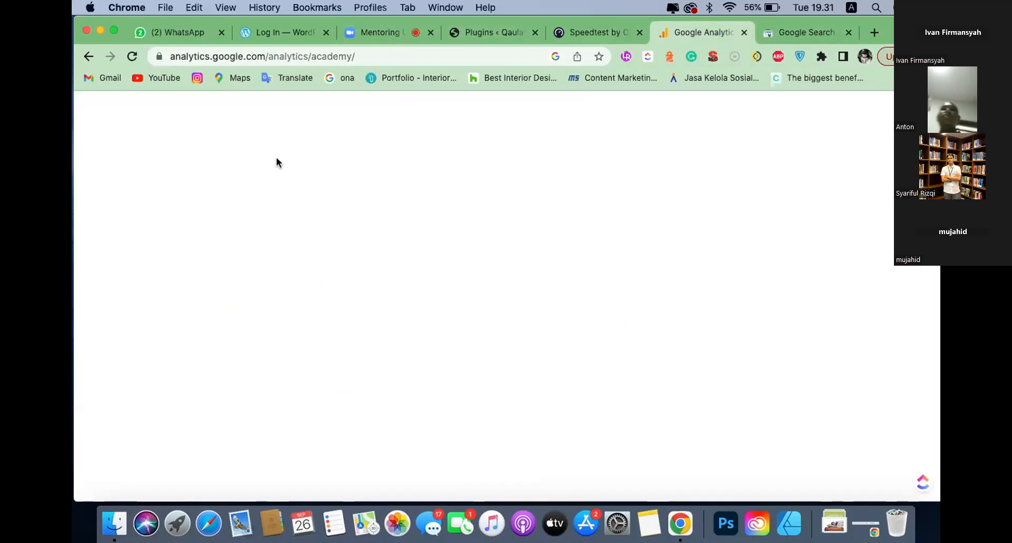
- Shorten the Analytics Academy page address to analytics.google.com/analytics/ and load it
{"action": "left_click", "coordinate": [368, 57]}
{"action": "left_click", "coordinate": [368, 57]}
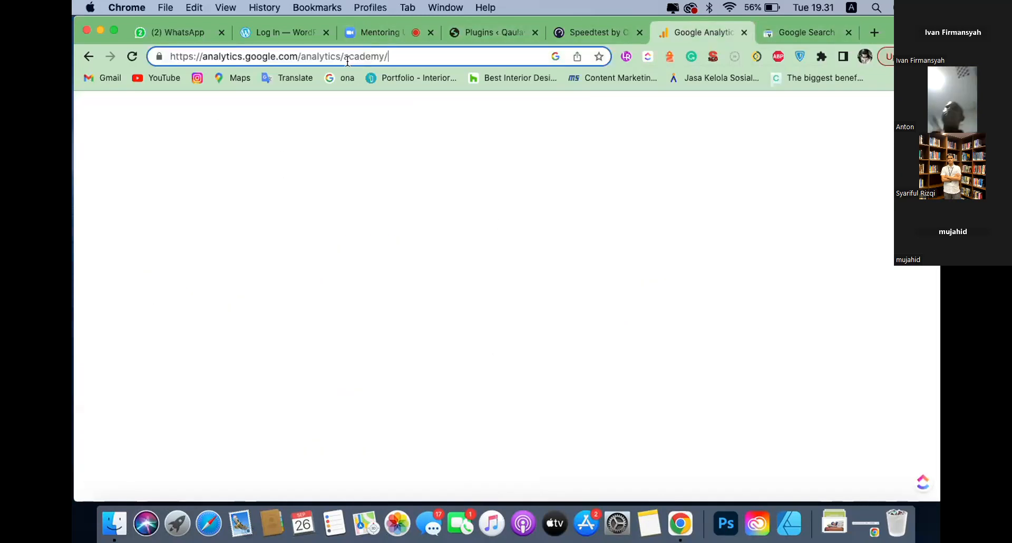
{"action": "left_click", "coordinate": [768, 32]}
{"action": "left_click", "coordinate": [705, 32]}
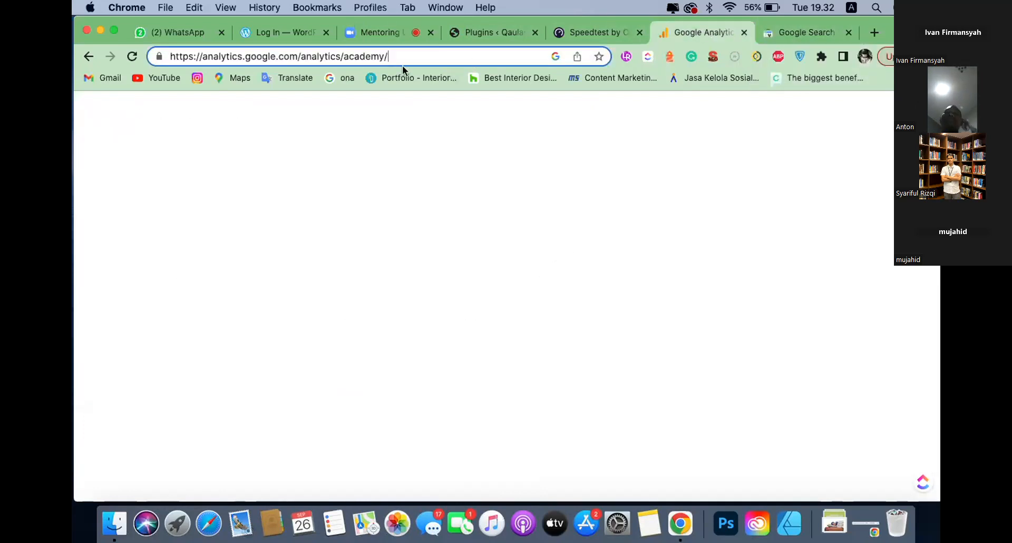
{"action": "key", "text": "BackSpace"}
{"action": "key", "text": "BackSpace"}
{"action": "key", "text": "BackSpace"}
{"action": "key", "text": "BackSpace"}
{"action": "key", "text": "BackSpace"}
{"action": "key", "text": "BackSpace"}
{"action": "key", "text": "BackSpace"}
{"action": "key", "text": "BackSpace"}
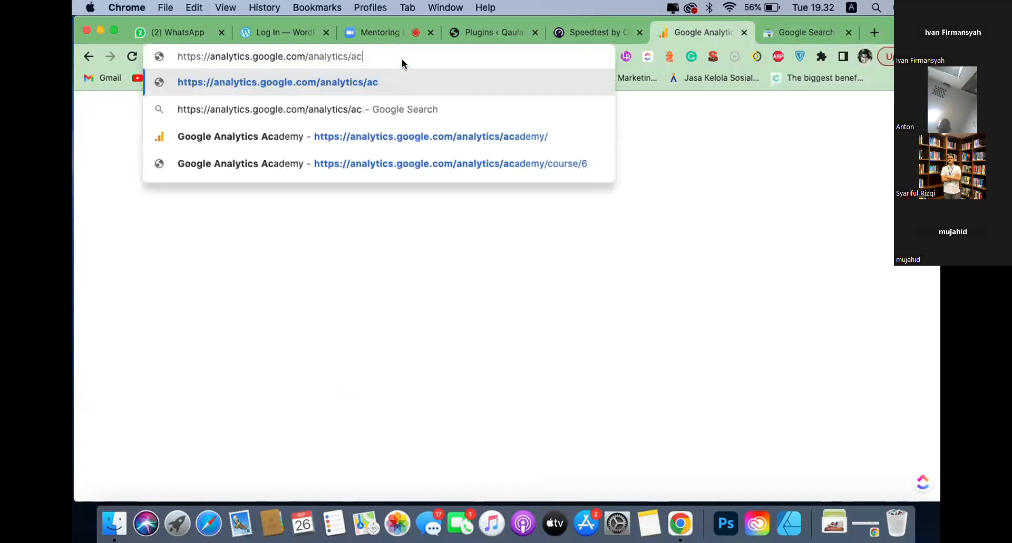
{"action": "key", "text": "Return"}
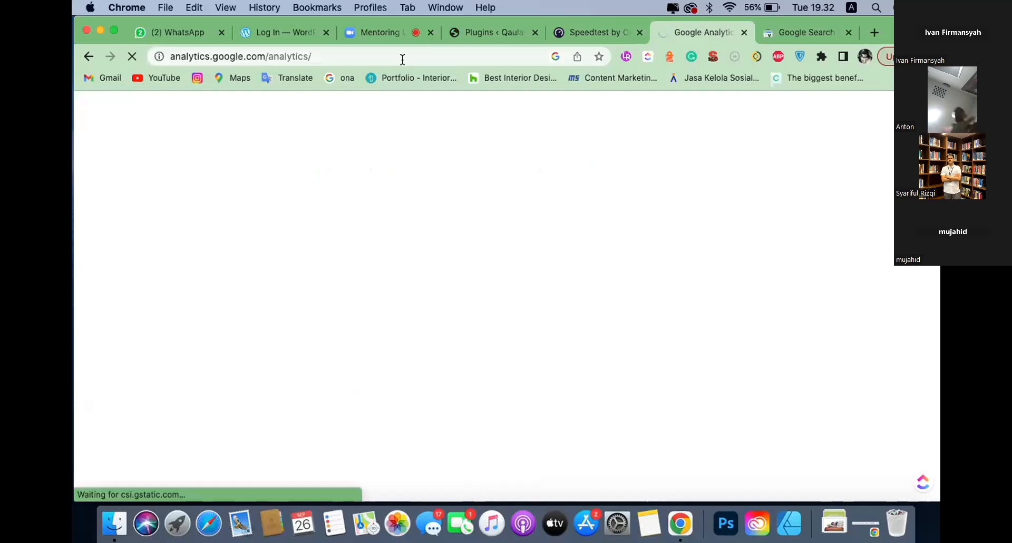
- Move the WordPress Plugins browser tab directly beside the Analytics and Search Console tabs
{"action": "left_click", "coordinate": [781, 34]}
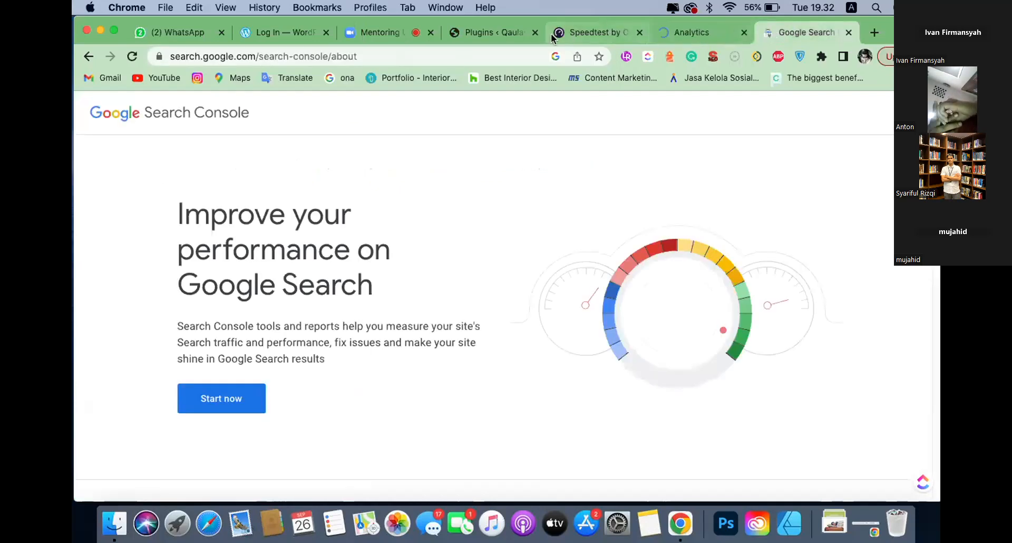
{"action": "left_click", "coordinate": [567, 32]}
{"action": "left_click_drag", "start_coordinate": [477, 40], "coordinate": [659, 36]}
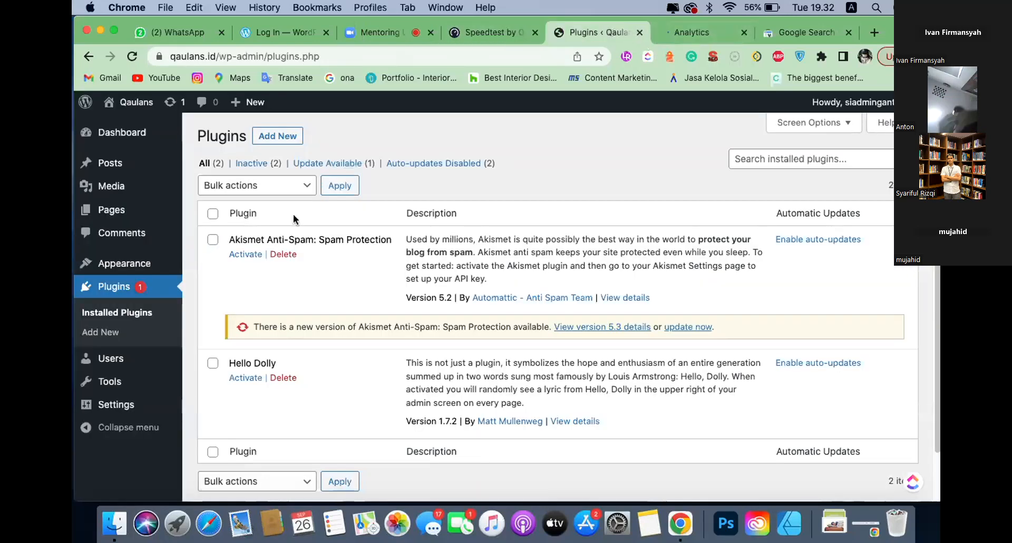
- Search the installed plugins for "sitekit" and return to the list of all plugins
{"action": "left_click", "coordinate": [784, 159]}
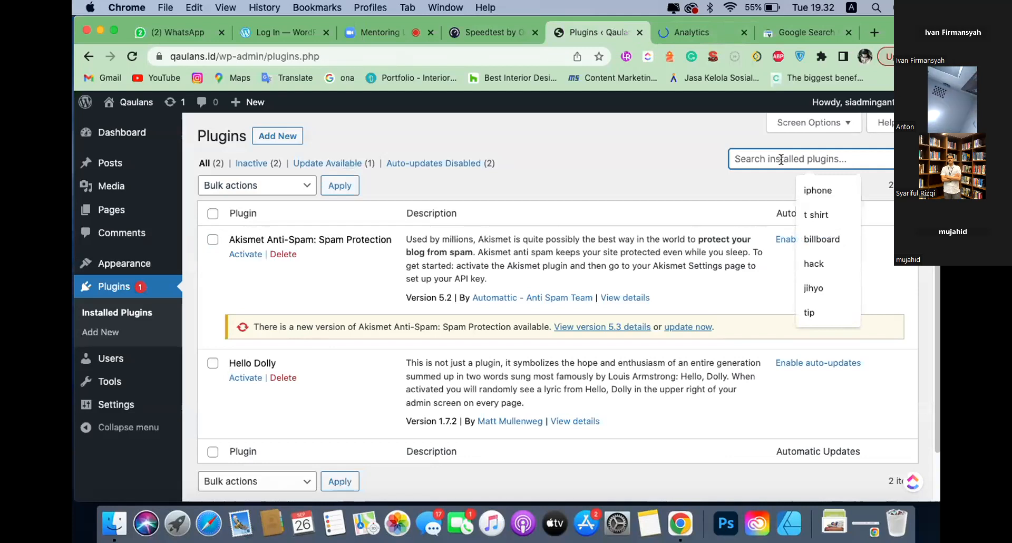
{"action": "type", "text": "sitekit"}
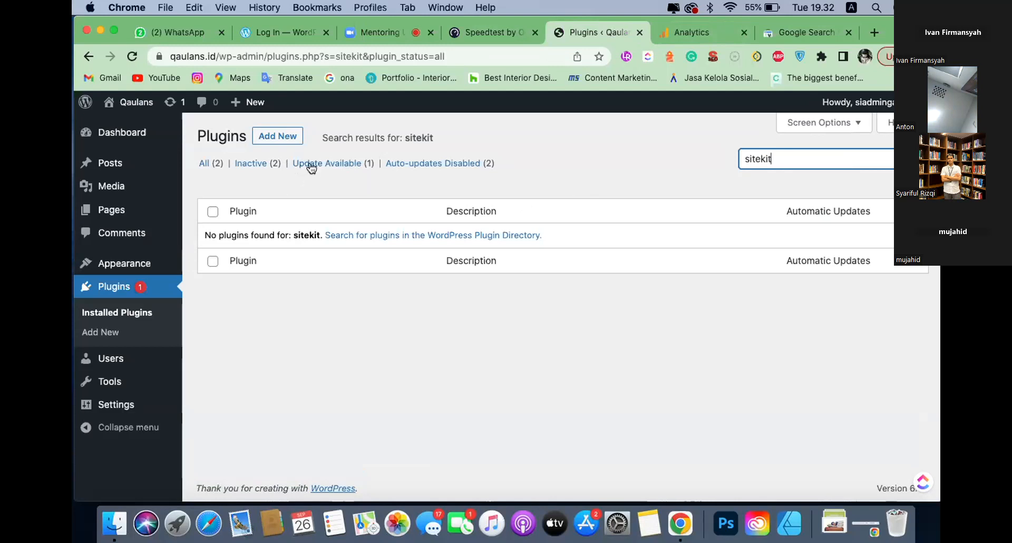
{"action": "left_click", "coordinate": [209, 166]}
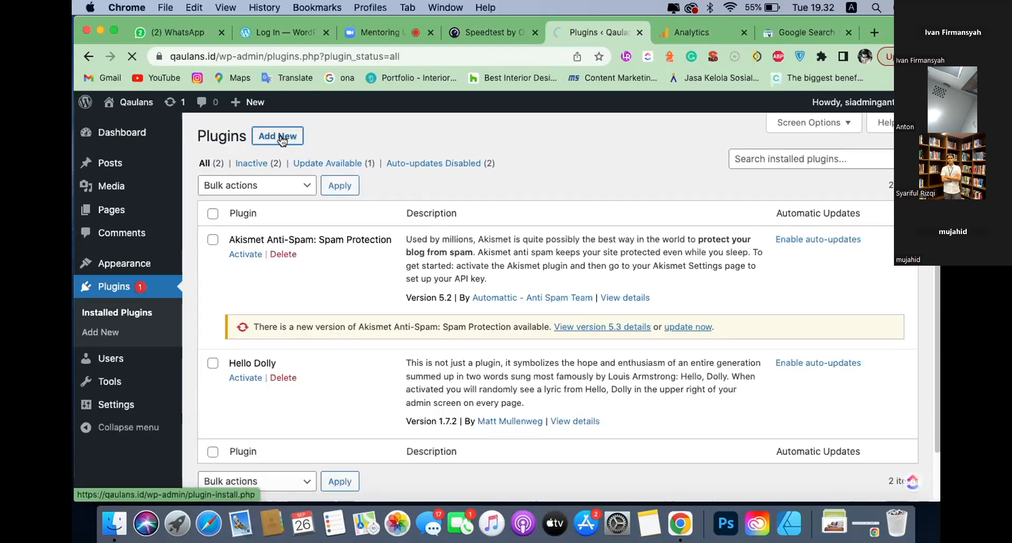
- Open the page for adding plugins, search it for "sitekit" and look through the results
{"action": "scroll", "coordinate": [317, 160], "scroll_direction": "down", "scroll_amount": 2}
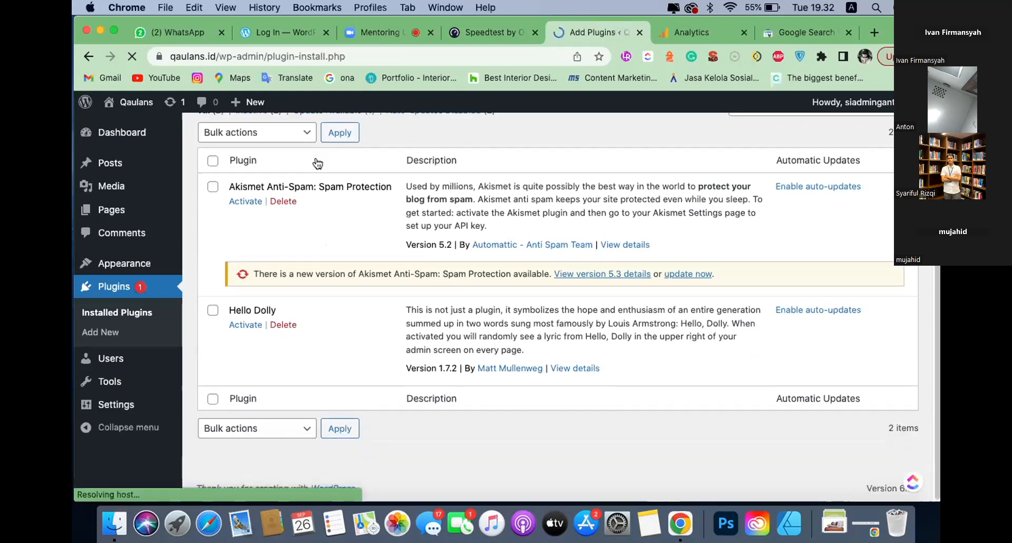
{"action": "left_click", "coordinate": [787, 176]}
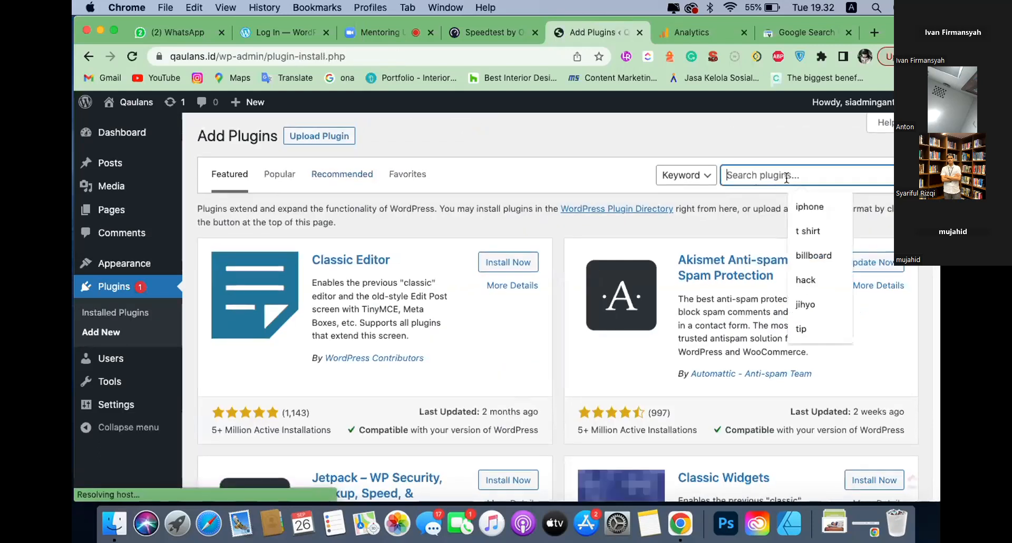
{"action": "type", "text": "sitekit"}
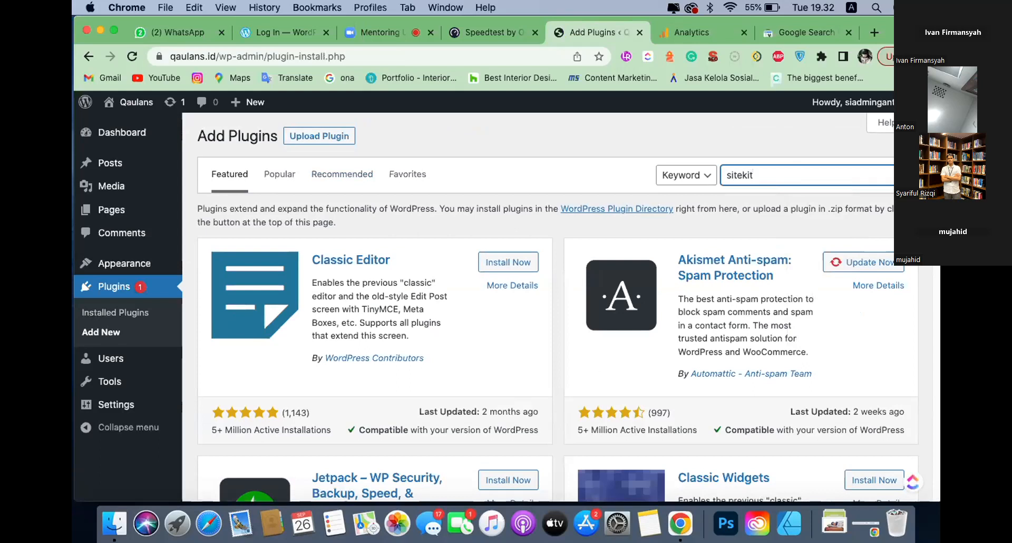
{"action": "key", "text": "Return"}
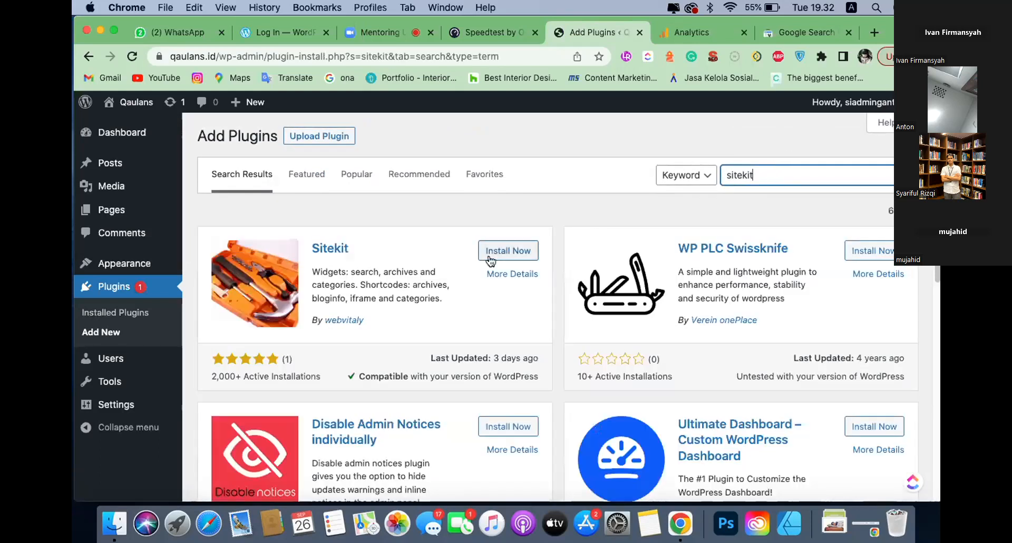
{"action": "scroll", "coordinate": [499, 270], "scroll_direction": "down", "scroll_amount": 2}
{"action": "scroll", "coordinate": [504, 272], "scroll_direction": "up", "scroll_amount": 2}
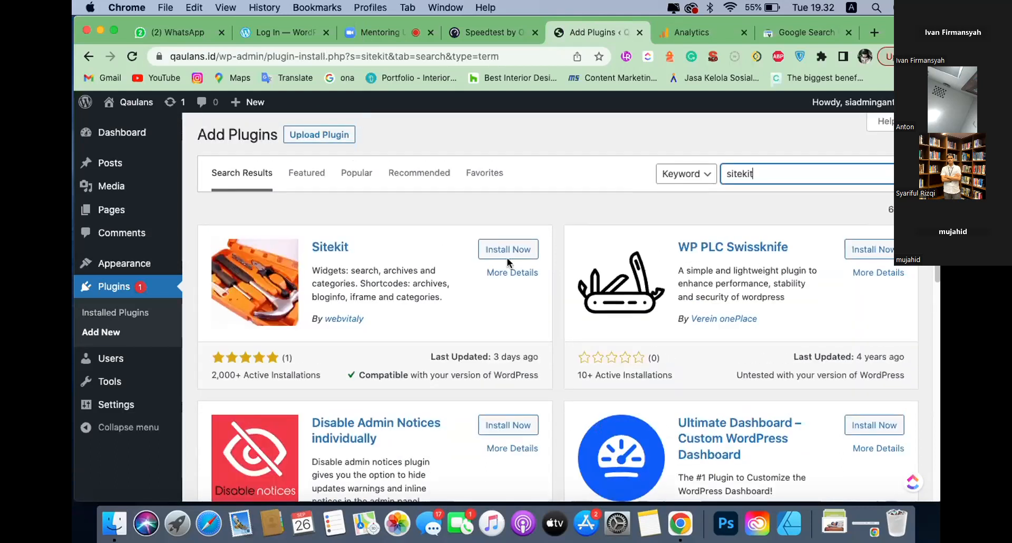
{"action": "scroll", "coordinate": [508, 253], "scroll_direction": "down", "scroll_amount": 5}
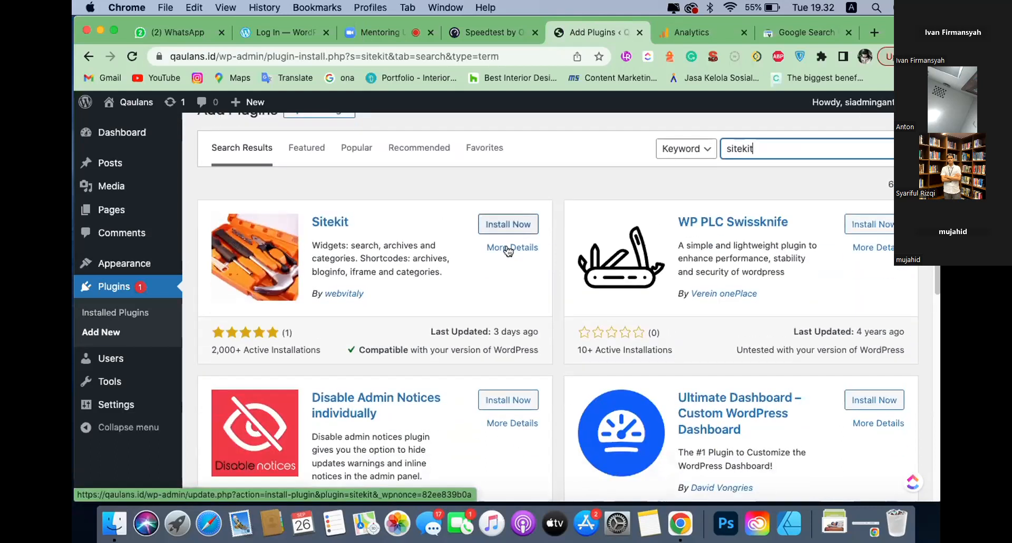
{"action": "scroll", "coordinate": [508, 245], "scroll_direction": "down", "scroll_amount": 4}
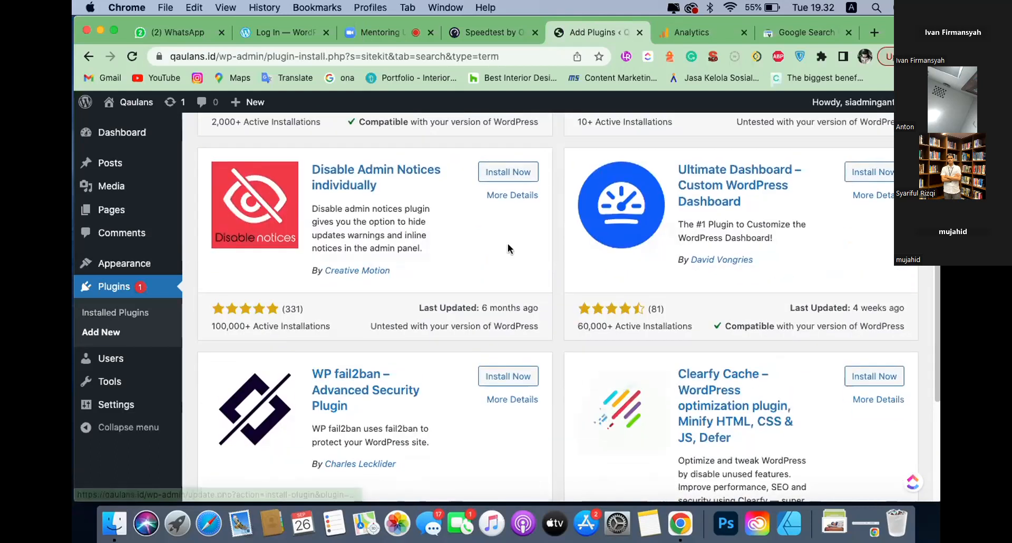
{"action": "scroll", "coordinate": [507, 242], "scroll_direction": "up", "scroll_amount": 9}
- Move the Zoom meeting browser tab beside the Add Plugins tab and search the plugins for "sitekit by google"
{"action": "left_click_drag", "start_coordinate": [414, 34], "coordinate": [520, 34]}
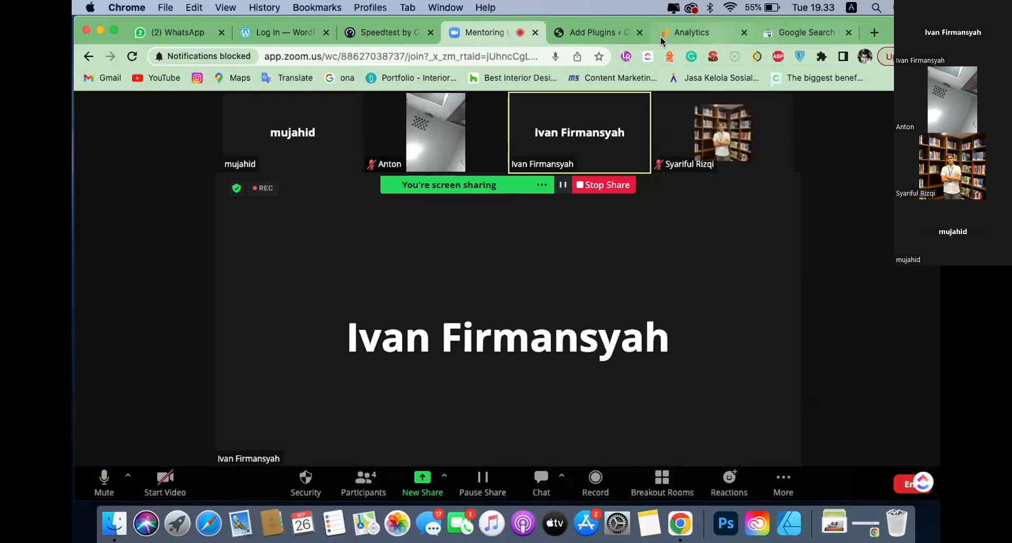
{"action": "left_click", "coordinate": [585, 32]}
{"action": "left_click", "coordinate": [759, 170]}
{"action": "type", "text": ". by"}
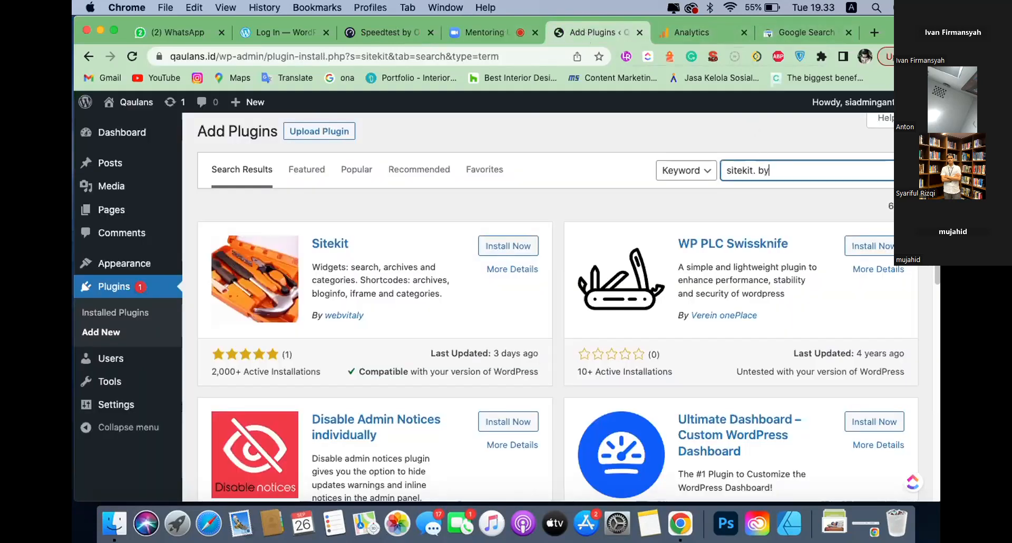
{"action": "type", "text": "bu"}
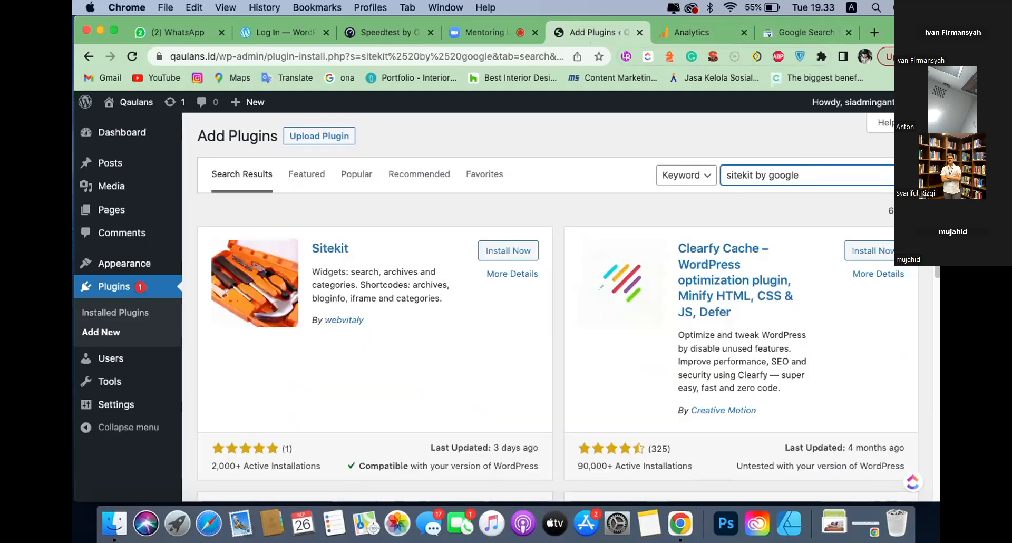
{"action": "scroll", "coordinate": [661, 328], "scroll_direction": "down", "scroll_amount": 10}
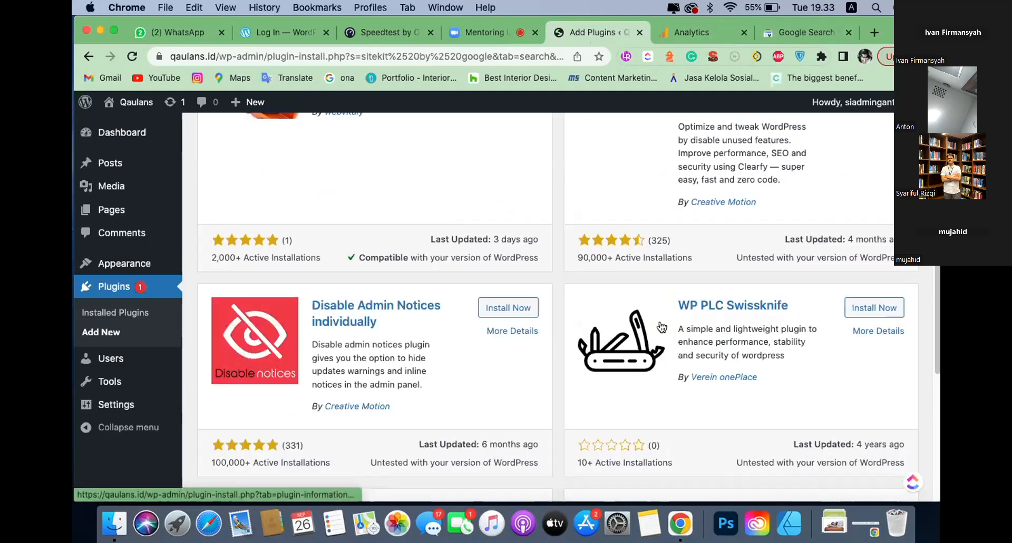
{"action": "scroll", "coordinate": [660, 326], "scroll_direction": "up", "scroll_amount": 10}
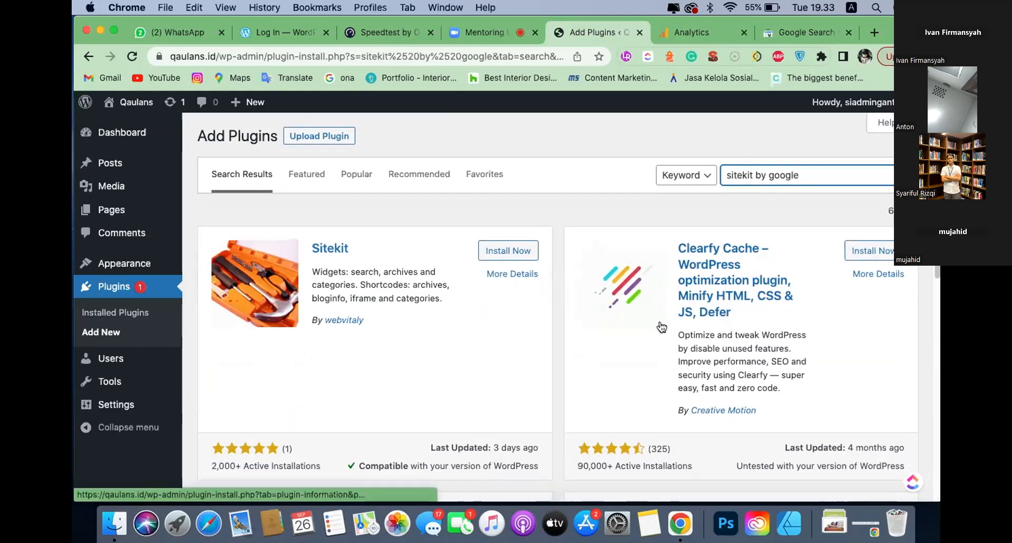
{"action": "scroll", "coordinate": [662, 328], "scroll_direction": "down", "scroll_amount": 2}
{"action": "scroll", "coordinate": [662, 327], "scroll_direction": "up", "scroll_amount": 2}
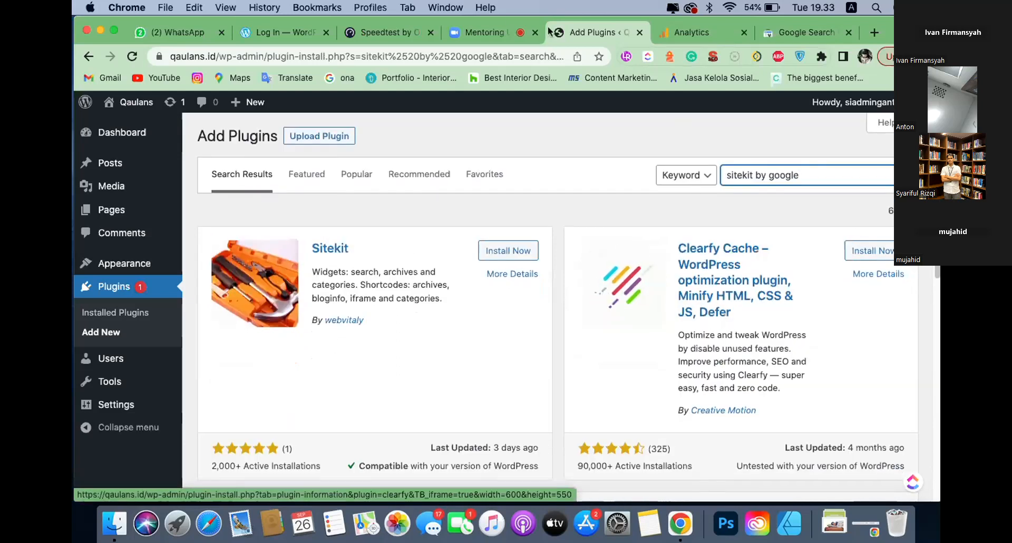
{"action": "left_click", "coordinate": [489, 34]}
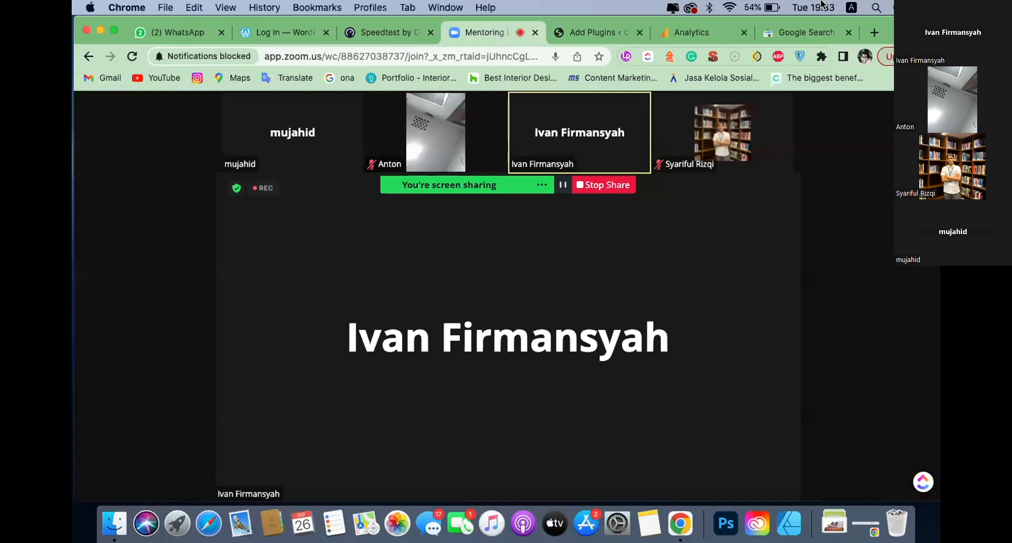
{"action": "left_click", "coordinate": [875, 34]}
{"action": "type", "text": "sitekit"}
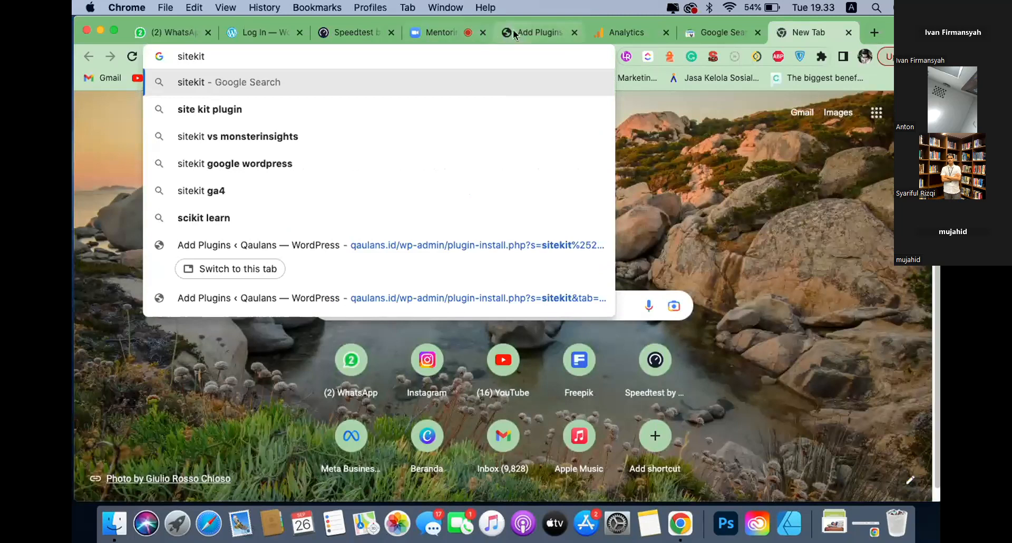
{"action": "left_click", "coordinate": [514, 33]}
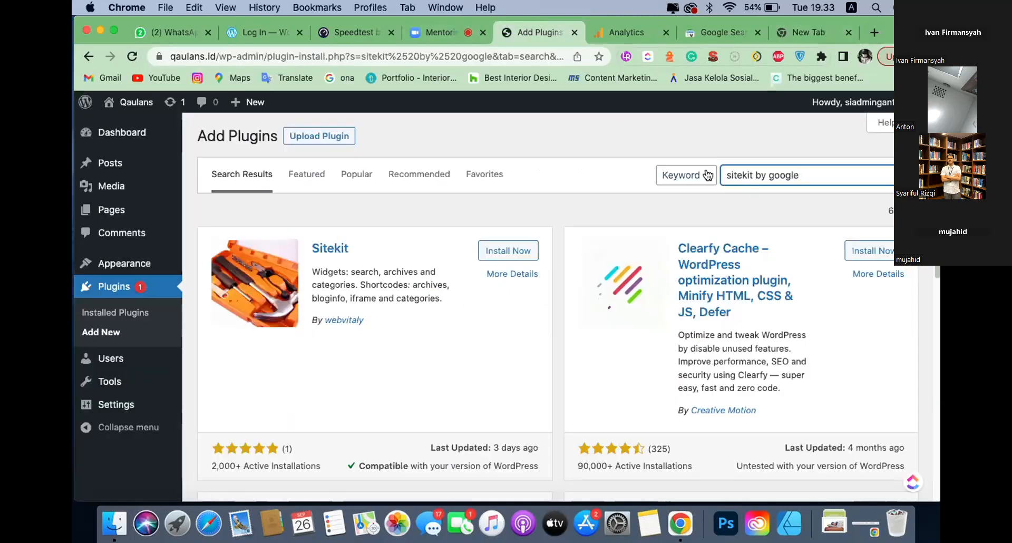
- Search the plugins for "site kit by google" and install Site Kit by Google
{"action": "left_click", "coordinate": [742, 175]}
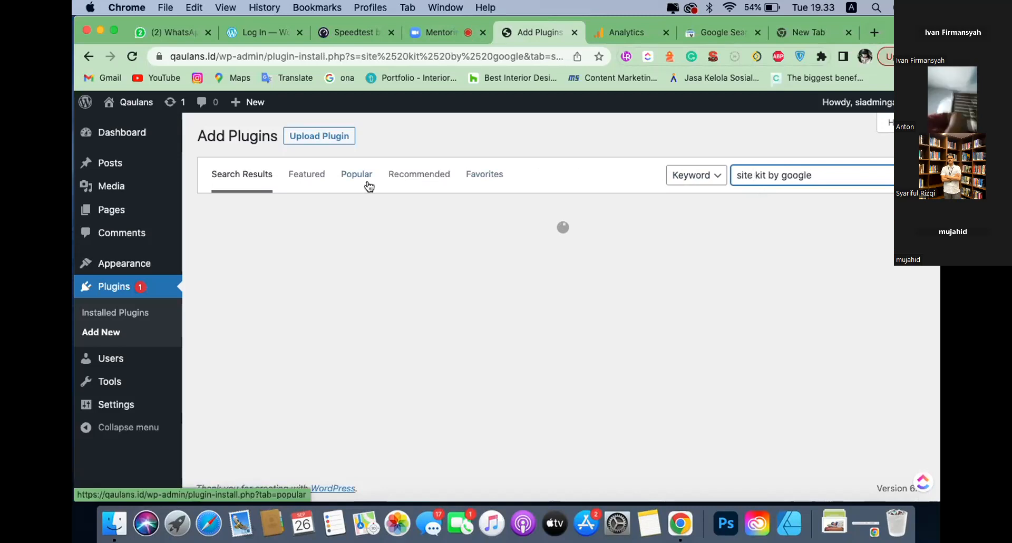
{"action": "left_click", "coordinate": [495, 255]}
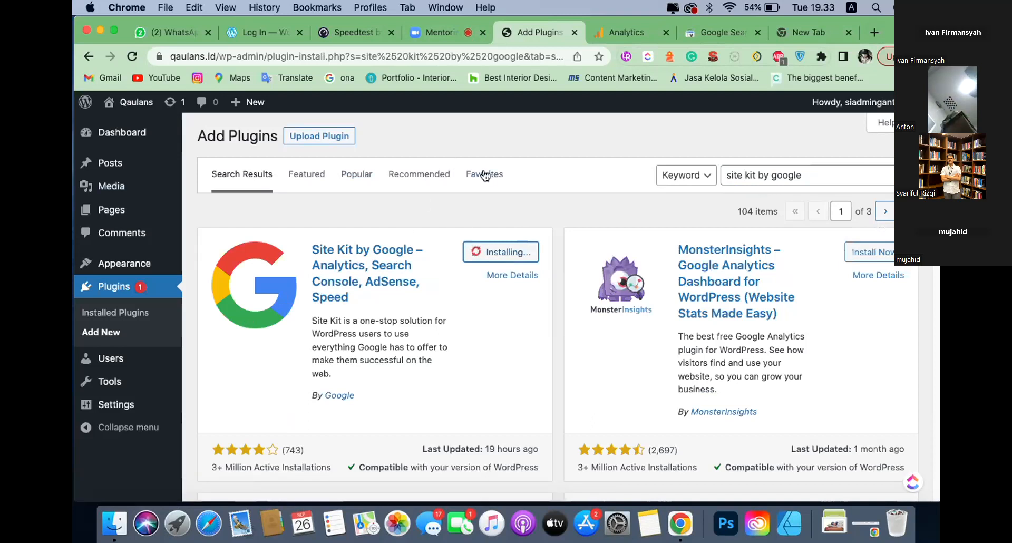
{"action": "scroll", "coordinate": [470, 198], "scroll_direction": "down", "scroll_amount": 2}
{"action": "scroll", "coordinate": [472, 203], "scroll_direction": "up", "scroll_amount": 2}
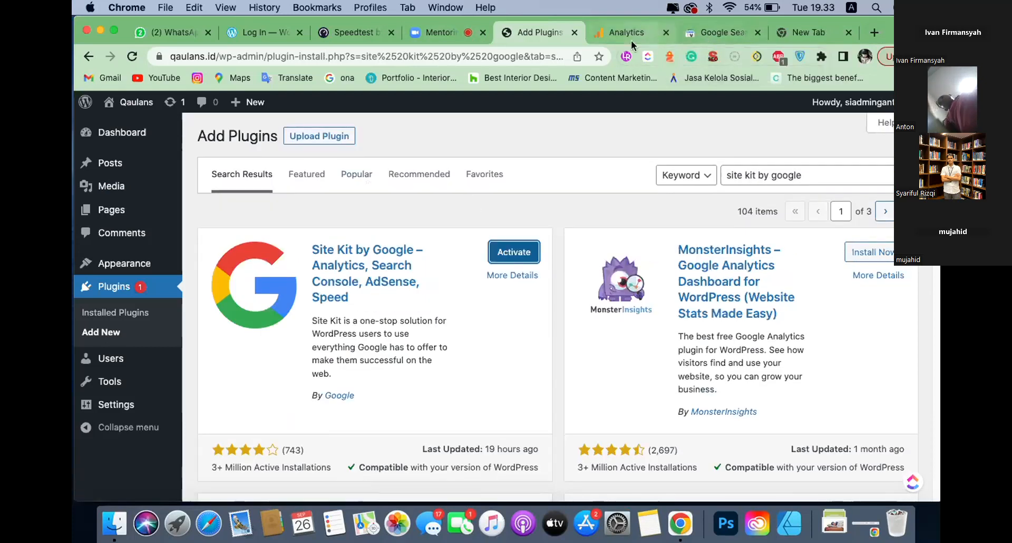
- Activate the Site Kit by Google plugin and look over its entry in the installed plugins list
{"action": "scroll", "coordinate": [525, 246], "scroll_direction": "down", "scroll_amount": 1}
{"action": "scroll", "coordinate": [524, 246], "scroll_direction": "up", "scroll_amount": 1}
{"action": "scroll", "coordinate": [522, 248], "scroll_direction": "down", "scroll_amount": 1}
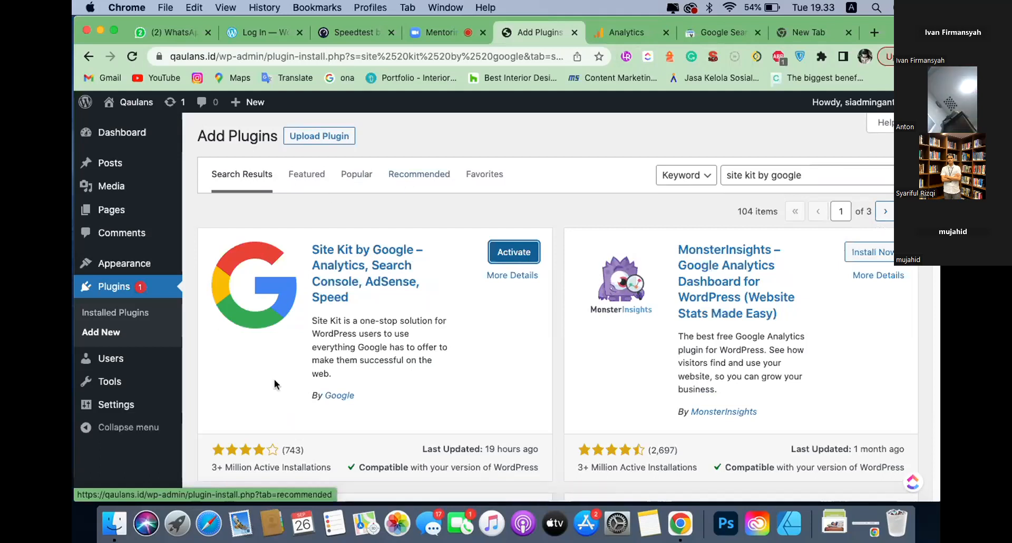
{"action": "left_click", "coordinate": [522, 255]}
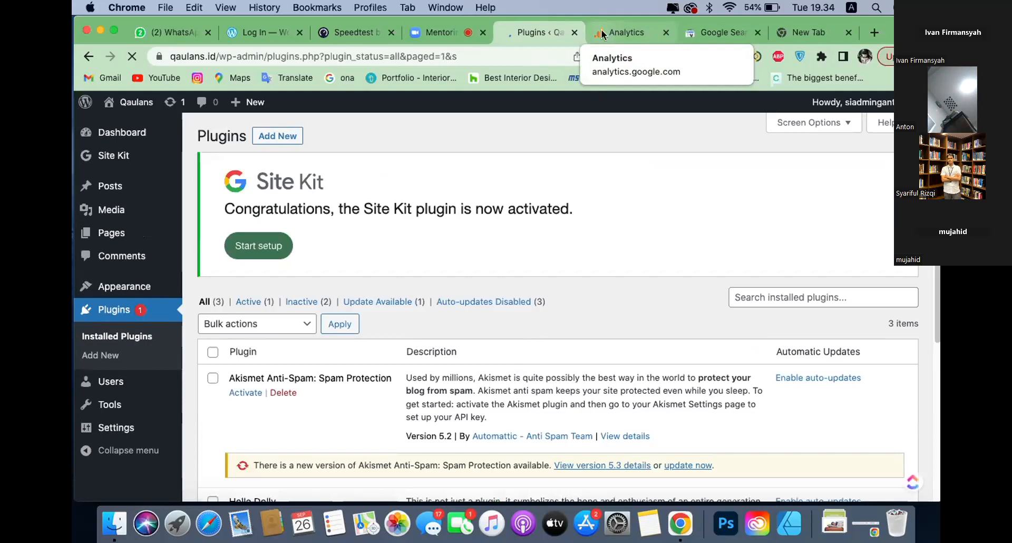
{"action": "scroll", "coordinate": [357, 264], "scroll_direction": "down", "scroll_amount": 5}
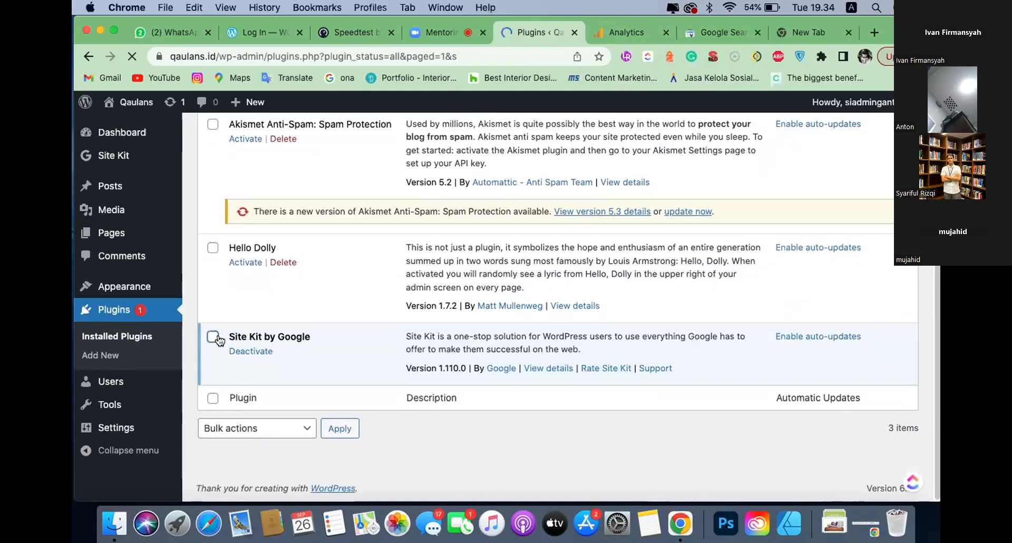
{"action": "scroll", "coordinate": [532, 242], "scroll_direction": "up", "scroll_amount": 3}
{"action": "scroll", "coordinate": [534, 244], "scroll_direction": "down", "scroll_amount": 2}
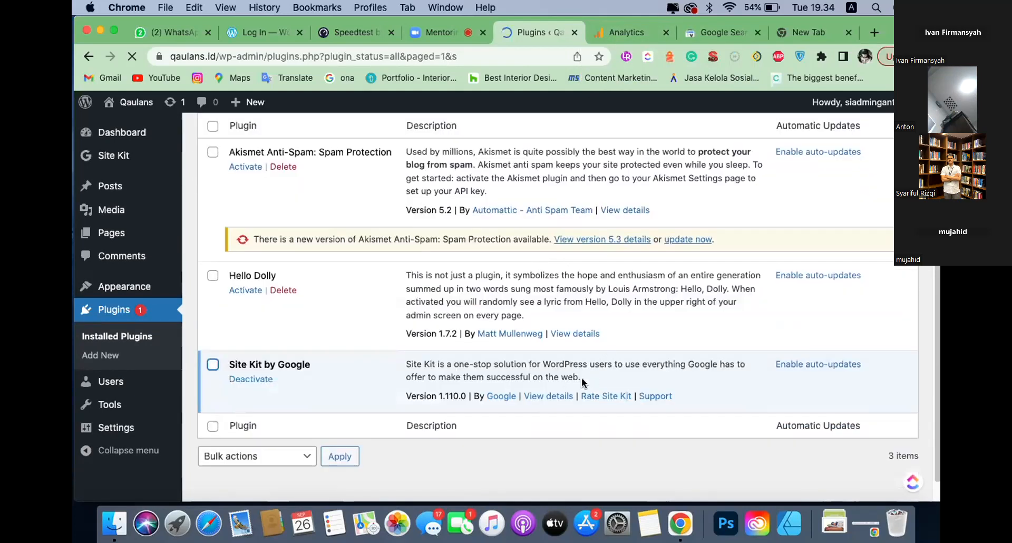
{"action": "scroll", "coordinate": [350, 375], "scroll_direction": "up", "scroll_amount": 5}
- Start the Site Kit setup with connecting Google Analytics and sharing anonymous usage data both enabled
{"action": "left_click", "coordinate": [263, 216]}
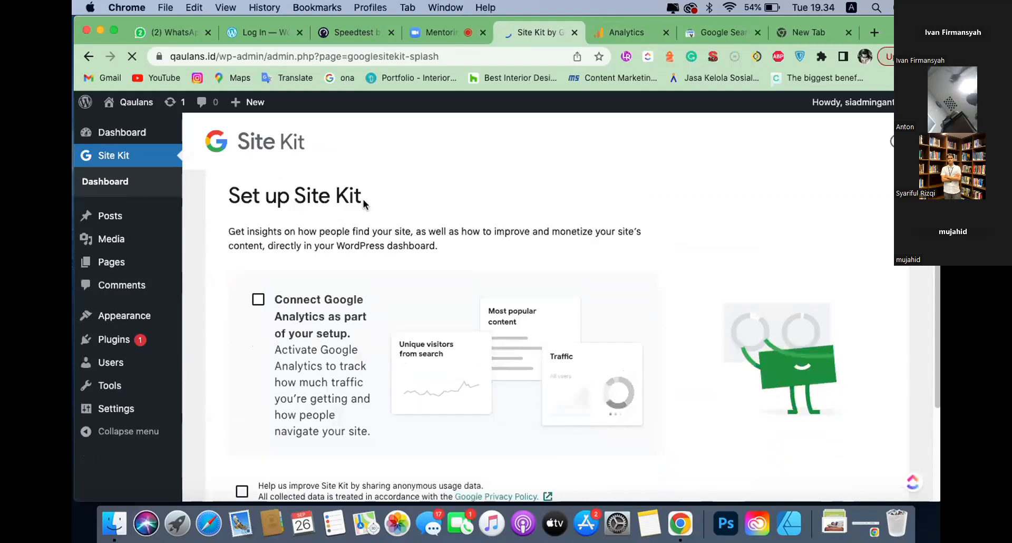
{"action": "scroll", "coordinate": [384, 221], "scroll_direction": "down", "scroll_amount": 5}
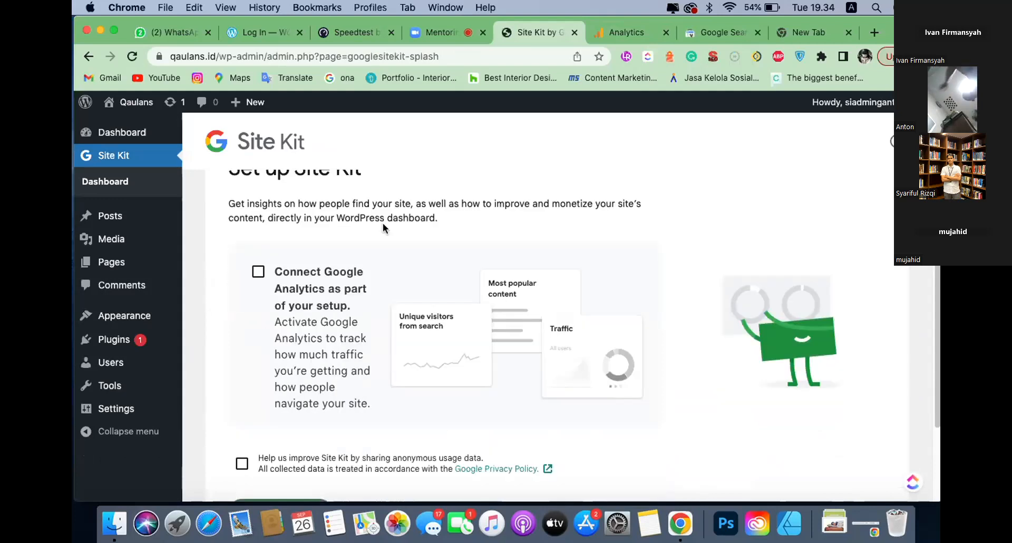
{"action": "left_click", "coordinate": [258, 178]}
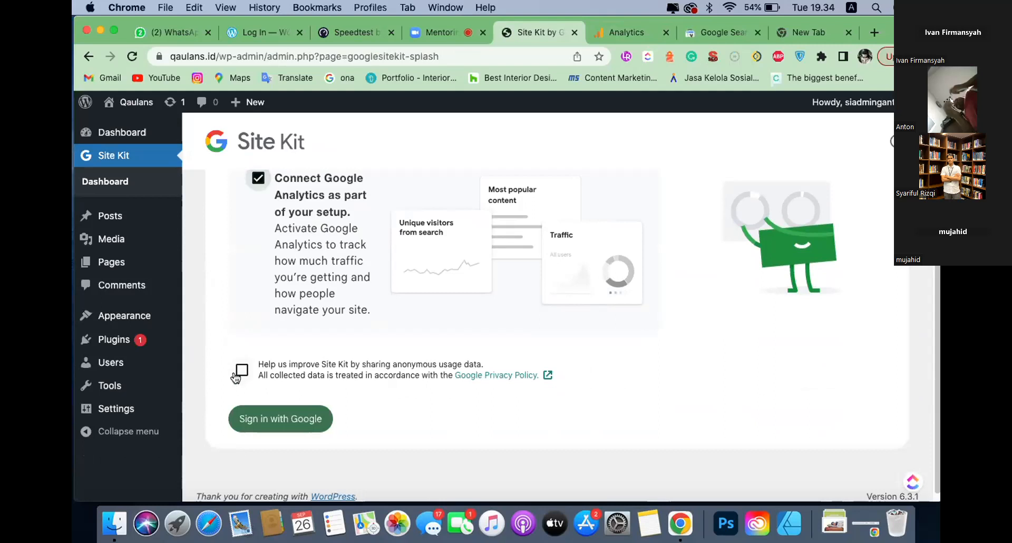
{"action": "left_click", "coordinate": [241, 370]}
{"action": "scroll", "coordinate": [239, 372], "scroll_direction": "up", "scroll_amount": 3}
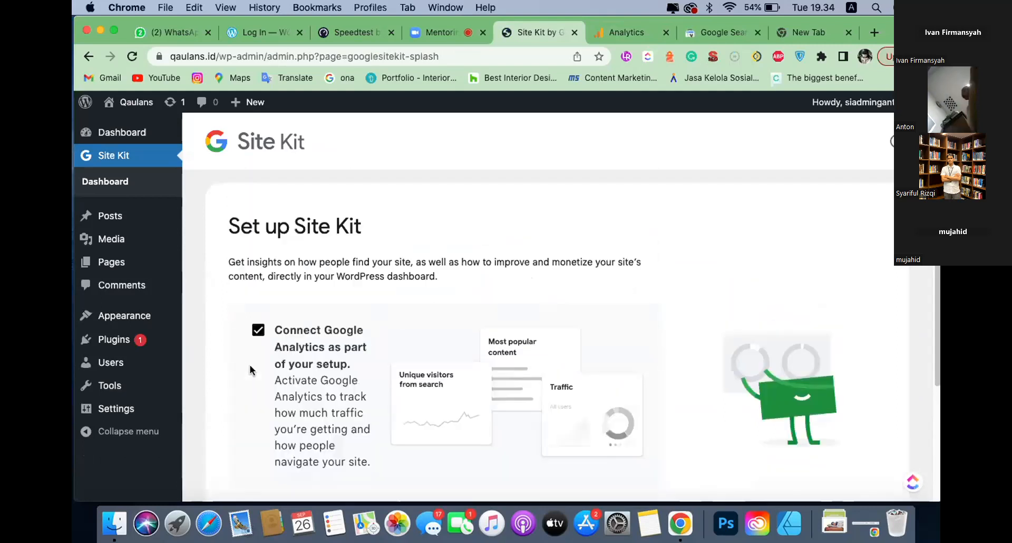
{"action": "scroll", "coordinate": [251, 371], "scroll_direction": "down", "scroll_amount": 5}
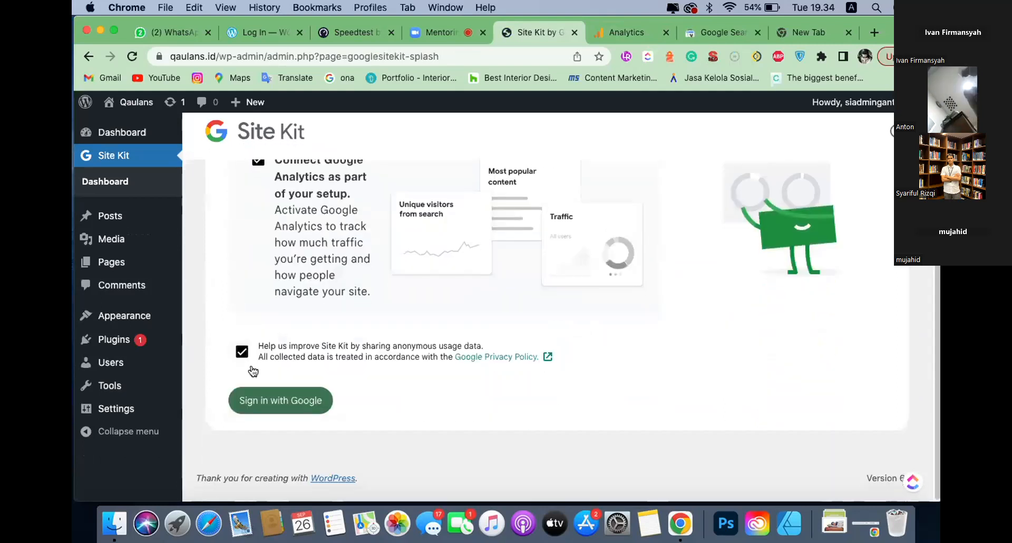
- Proceed to sign in to Site Kit with Google and look through the accounts offered
{"action": "left_click", "coordinate": [270, 414]}
{"action": "scroll", "coordinate": [488, 269], "scroll_direction": "up", "scroll_amount": 3}
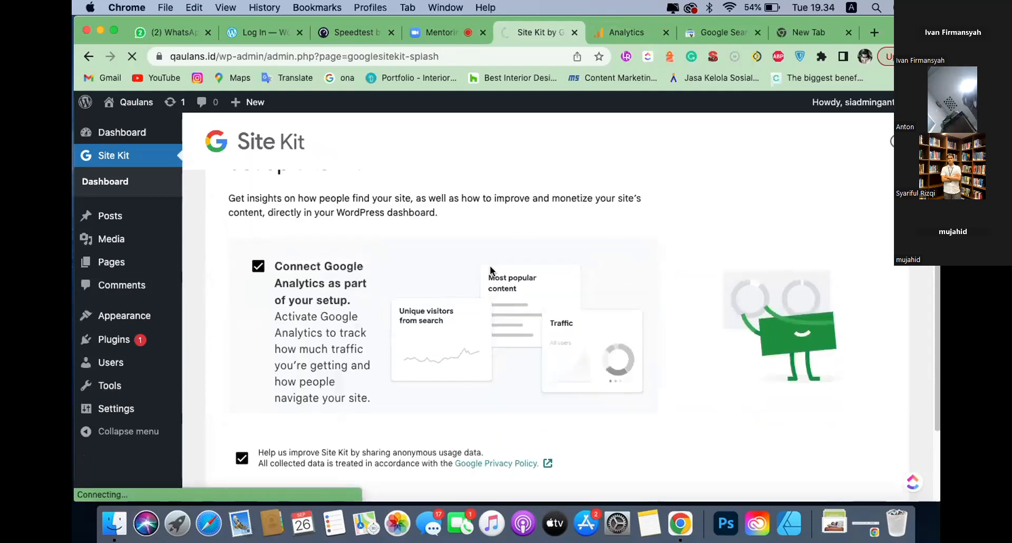
{"action": "scroll", "coordinate": [489, 271], "scroll_direction": "down", "scroll_amount": 3}
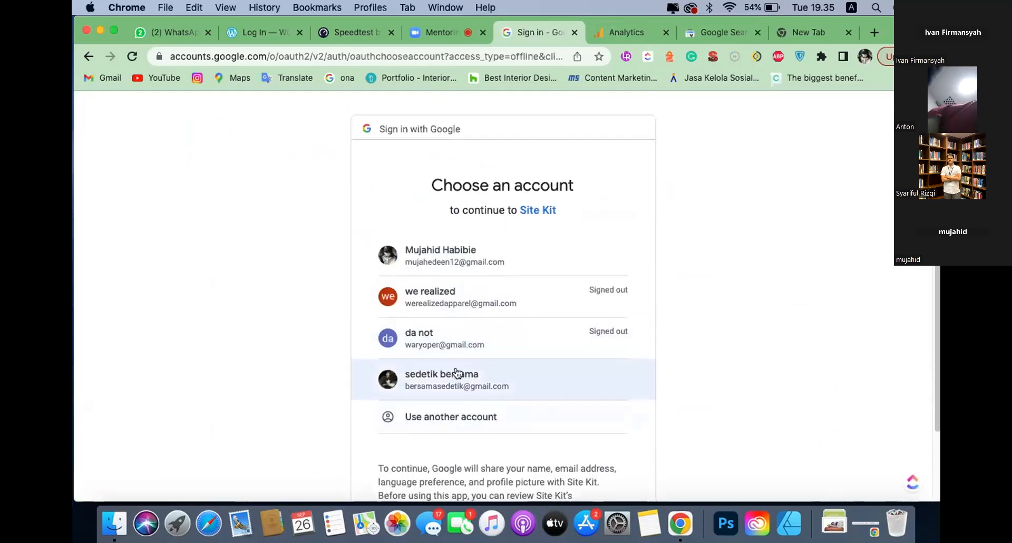
{"action": "scroll", "coordinate": [456, 372], "scroll_direction": "down", "scroll_amount": 3}
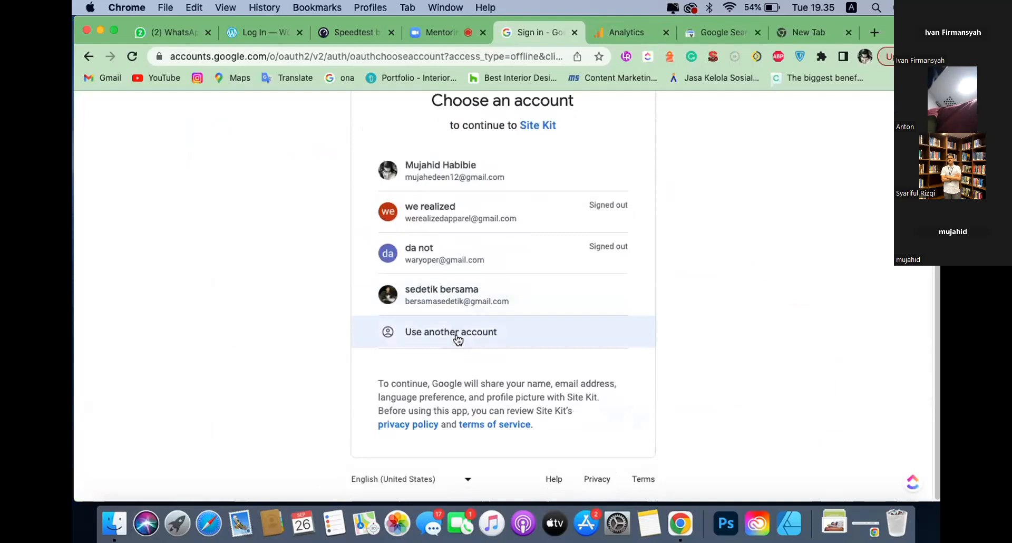
{"action": "scroll", "coordinate": [458, 339], "scroll_direction": "up", "scroll_amount": 3}
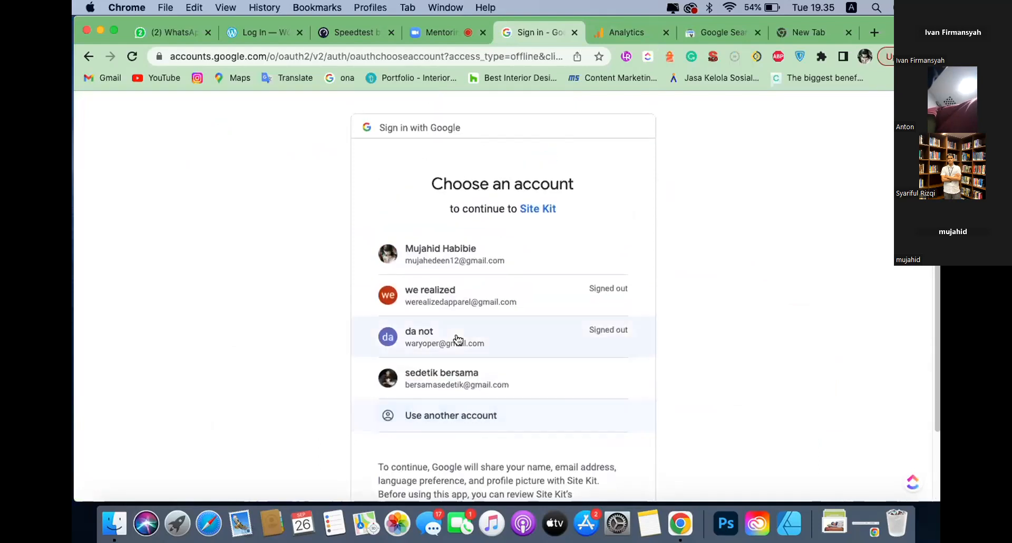
{"action": "scroll", "coordinate": [458, 339], "scroll_direction": "down", "scroll_amount": 3}
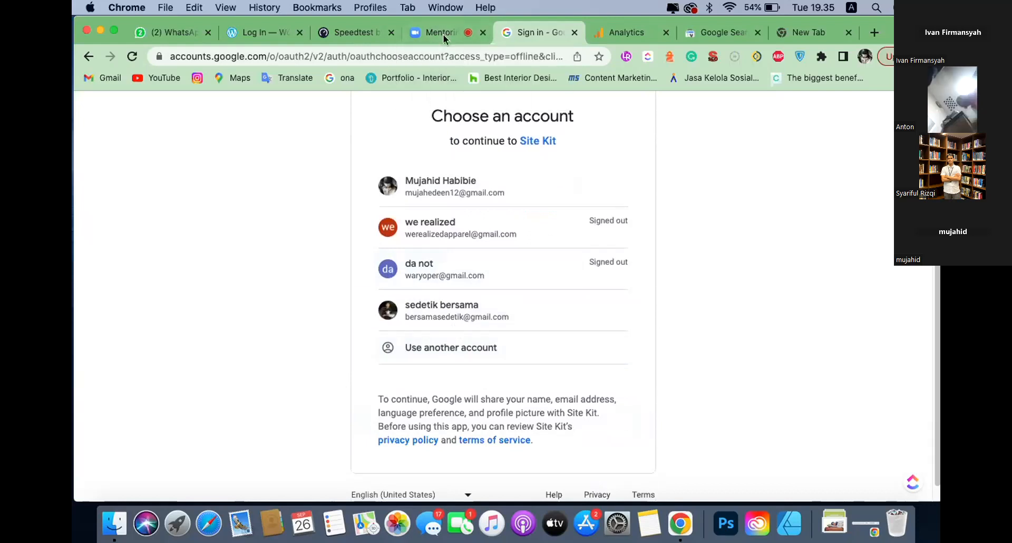
- Check the SIM - SEO group chat in WhatsApp and the participants list of the Zoom meeting
{"action": "left_click", "coordinate": [162, 35]}
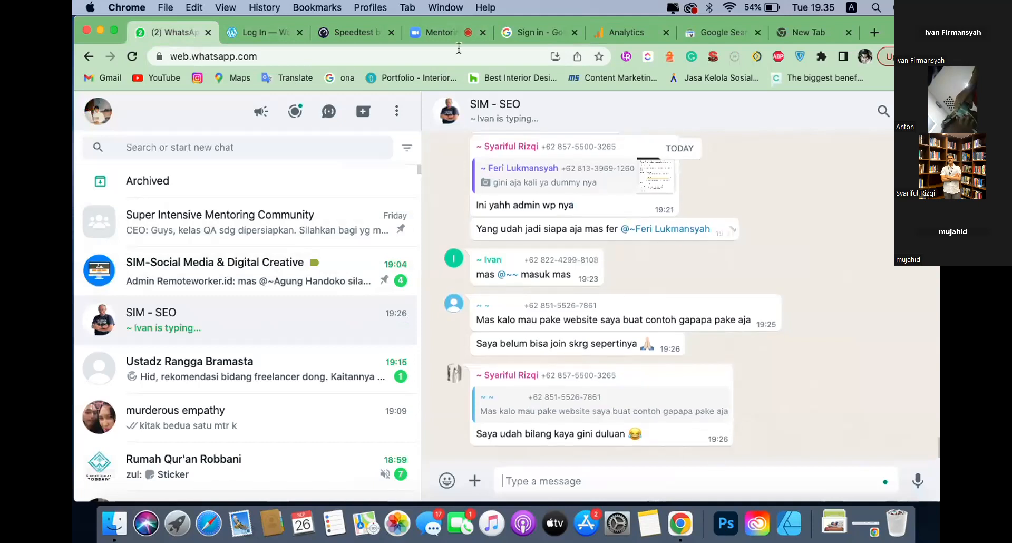
{"action": "left_click", "coordinate": [436, 34]}
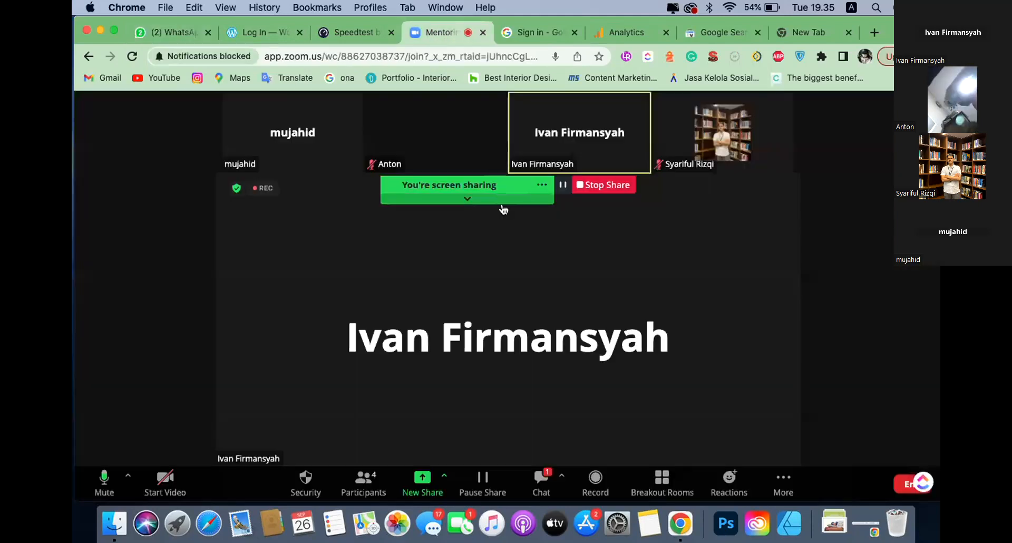
{"action": "left_click", "coordinate": [376, 478]}
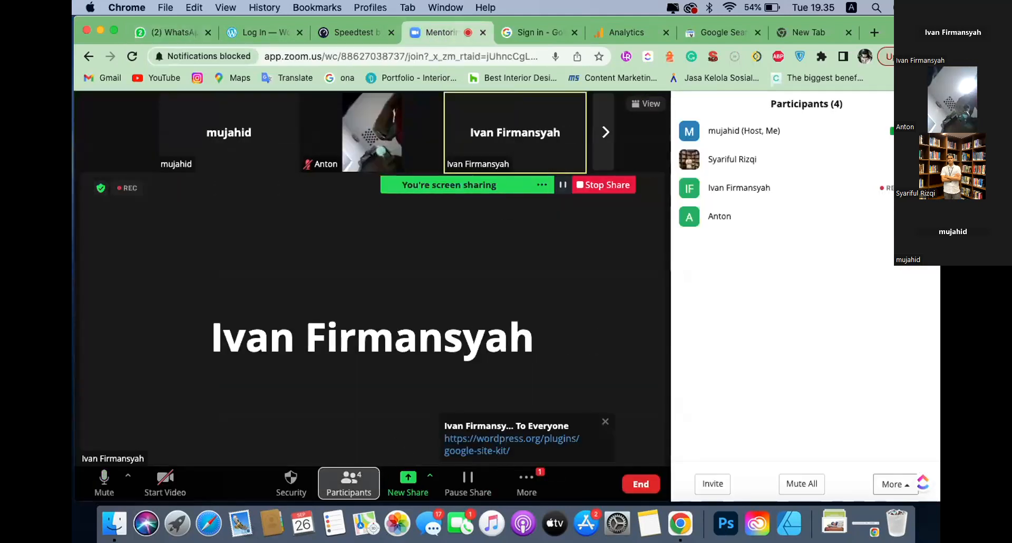
{"action": "left_click", "coordinate": [350, 482]}
- Switch to Google Search Console, start it and review the Domain and URL prefix property types
{"action": "left_click", "coordinate": [614, 32]}
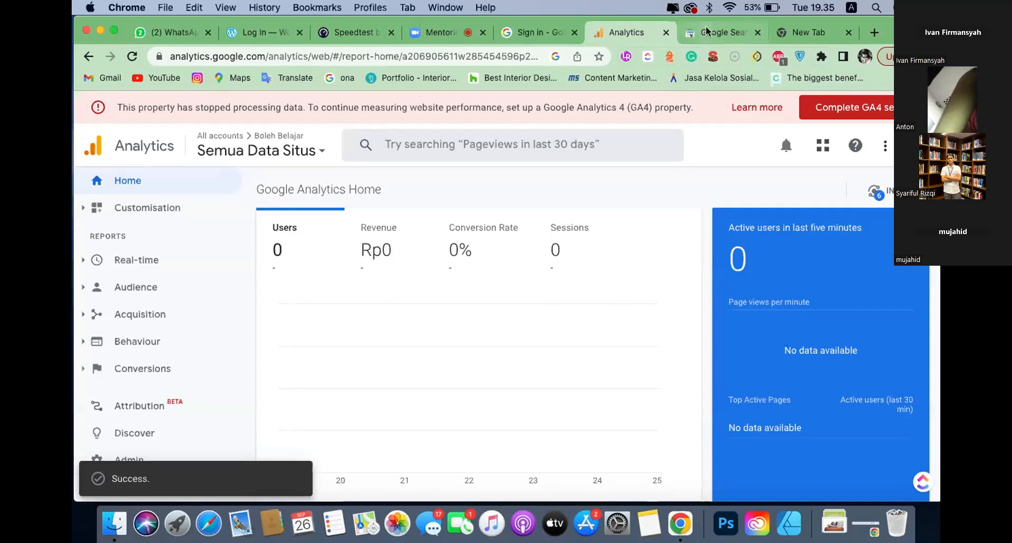
{"action": "left_click", "coordinate": [707, 30]}
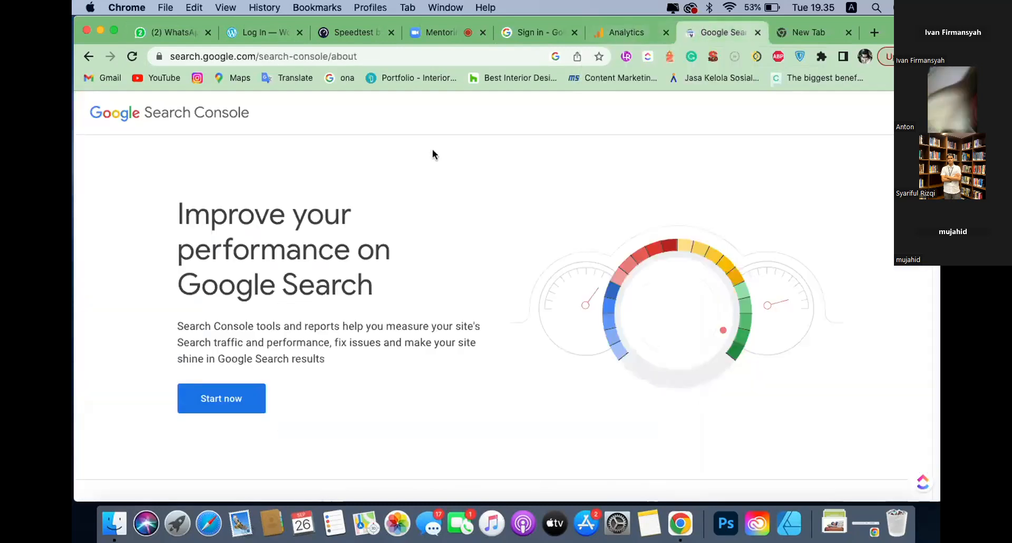
{"action": "left_click", "coordinate": [222, 406]}
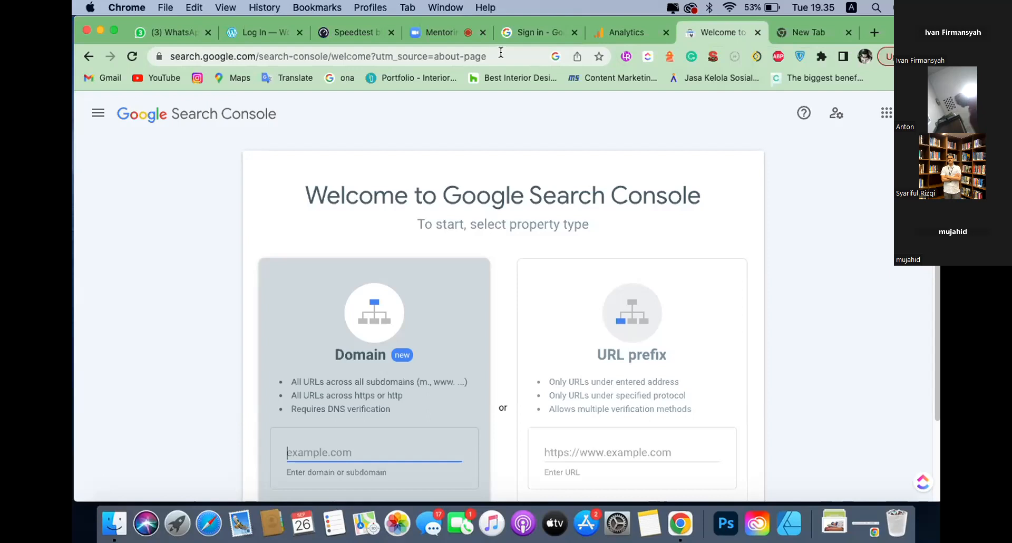
{"action": "scroll", "coordinate": [465, 251], "scroll_direction": "down", "scroll_amount": 3}
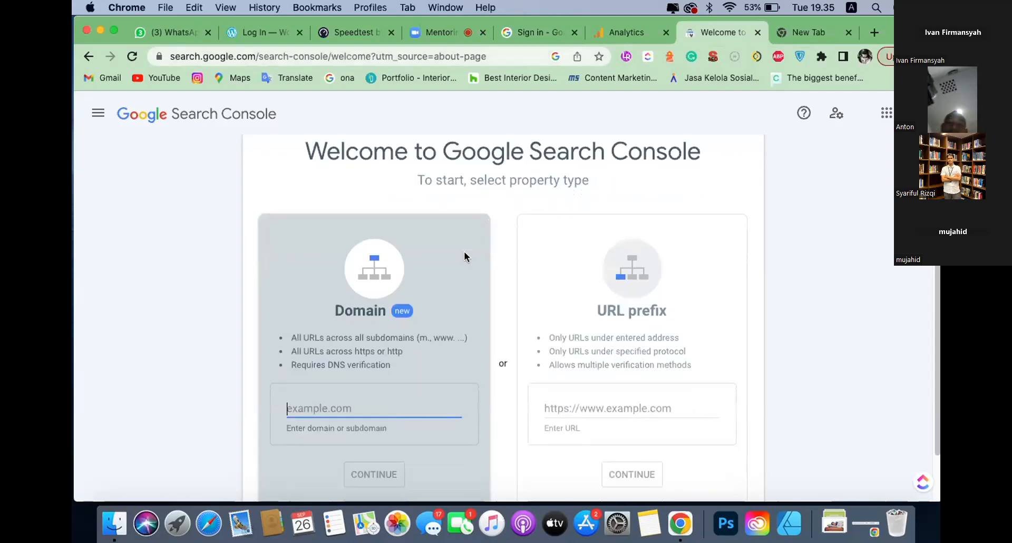
{"action": "scroll", "coordinate": [471, 250], "scroll_direction": "up", "scroll_amount": 2}
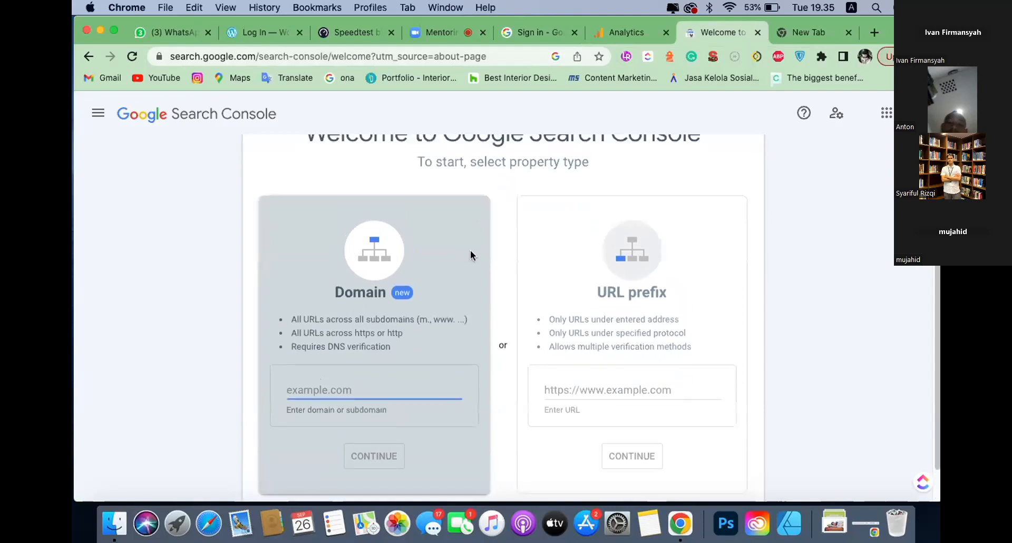
{"action": "scroll", "coordinate": [470, 250], "scroll_direction": "down", "scroll_amount": 1}
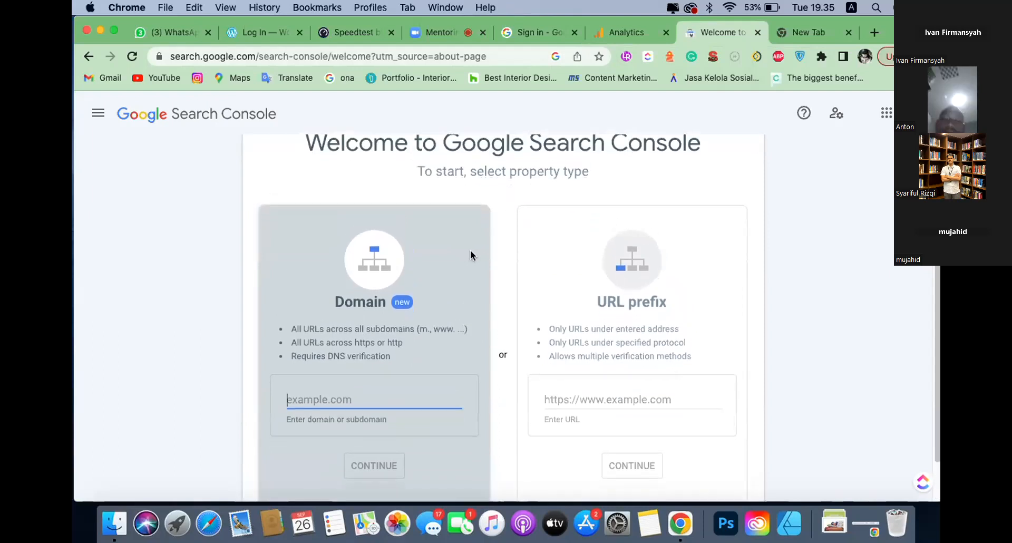
{"action": "scroll", "coordinate": [472, 250], "scroll_direction": "down", "scroll_amount": 1}
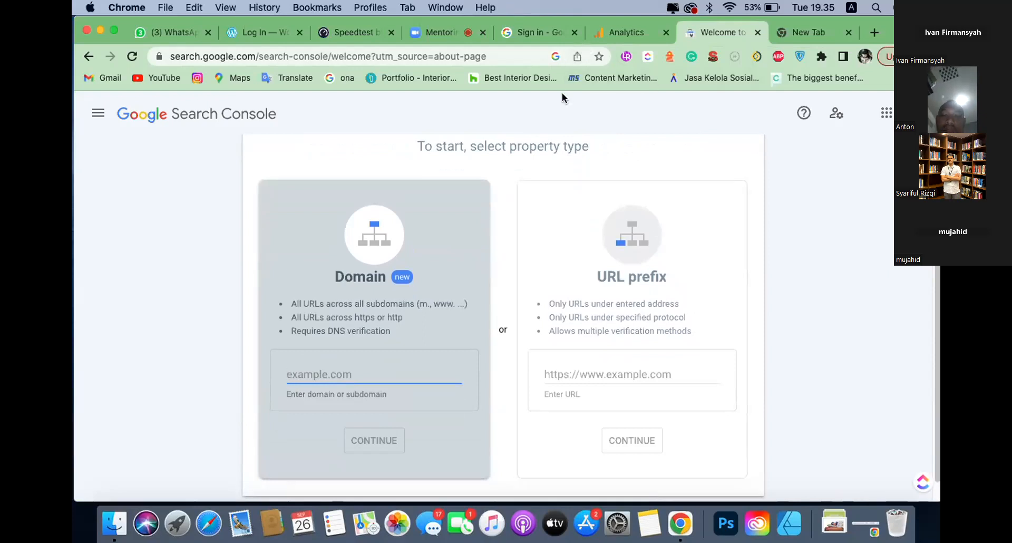
- Enter qaulans.id as a Domain property in Search Console and continue to its DNS ownership verification
{"action": "type", "text": "q"}
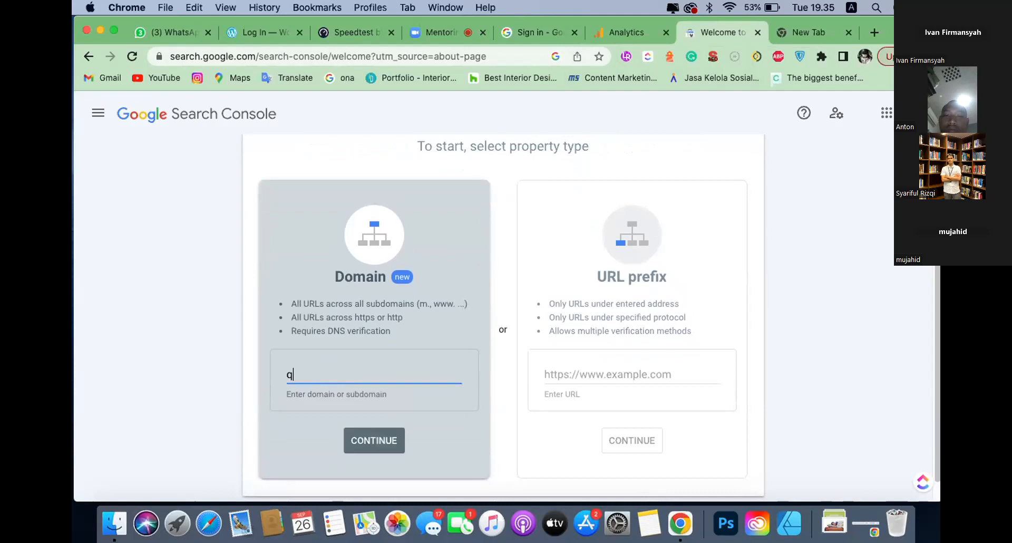
{"action": "type", "text": "aulans.id"}
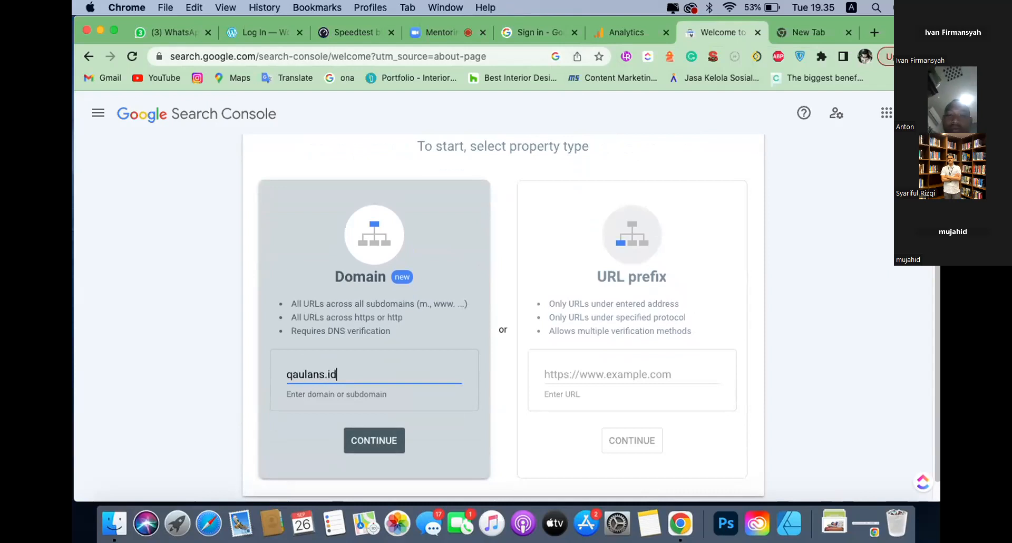
{"action": "left_click", "coordinate": [549, 33]}
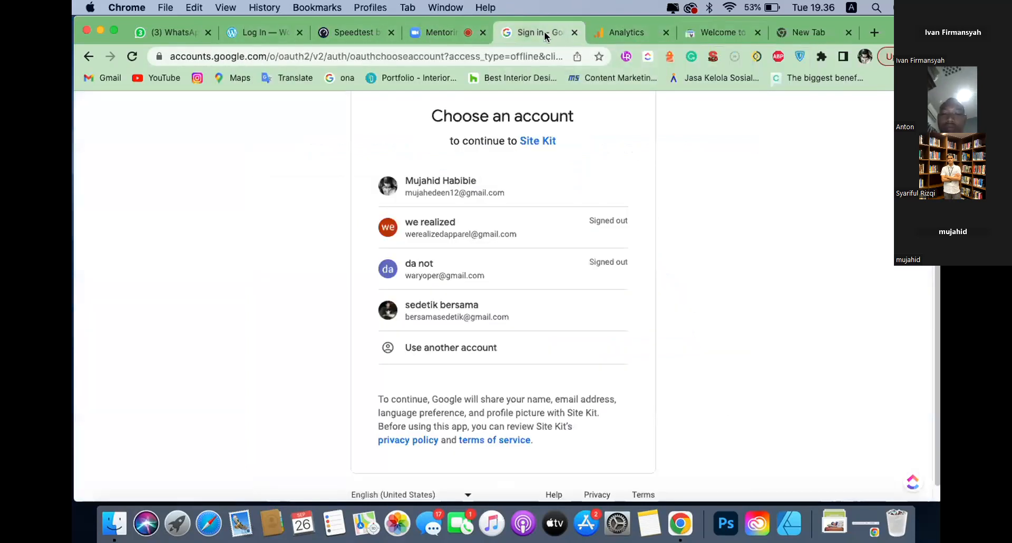
{"action": "left_click", "coordinate": [707, 32]}
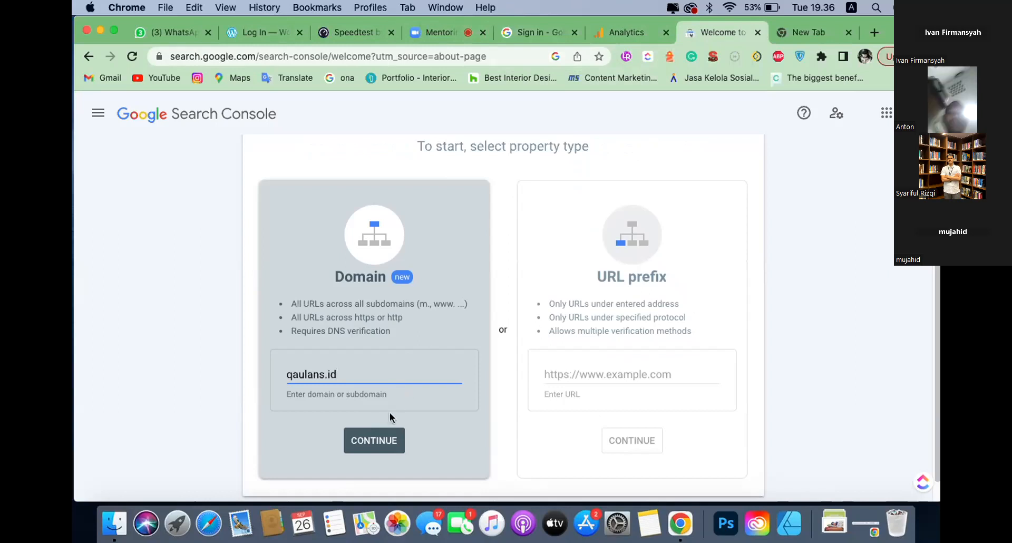
{"action": "left_click", "coordinate": [382, 440]}
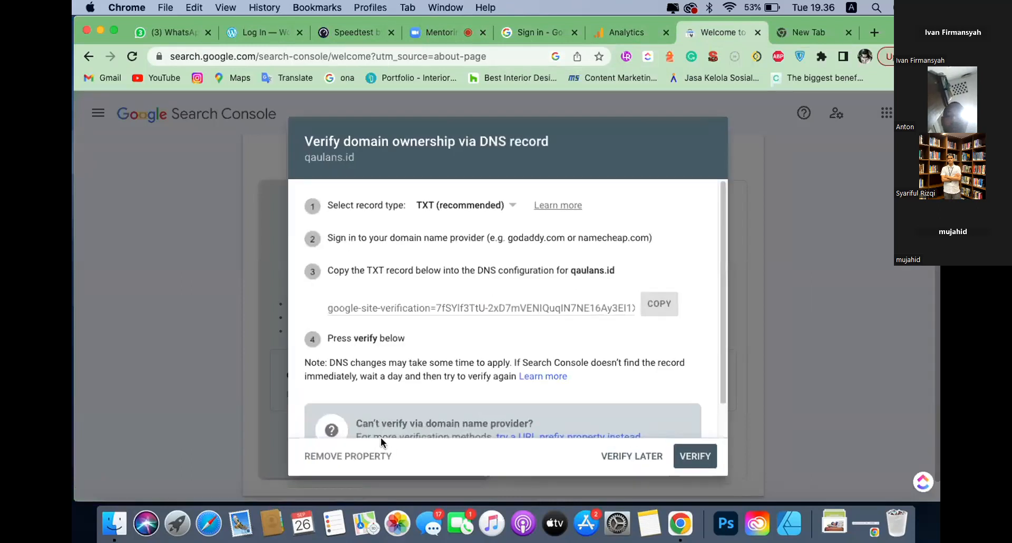
- Review the DNS TXT record instructions for verifying qaulans.id and postpone the verification
{"action": "scroll", "coordinate": [523, 211], "scroll_direction": "down", "scroll_amount": 2}
{"action": "scroll", "coordinate": [522, 214], "scroll_direction": "up", "scroll_amount": 1}
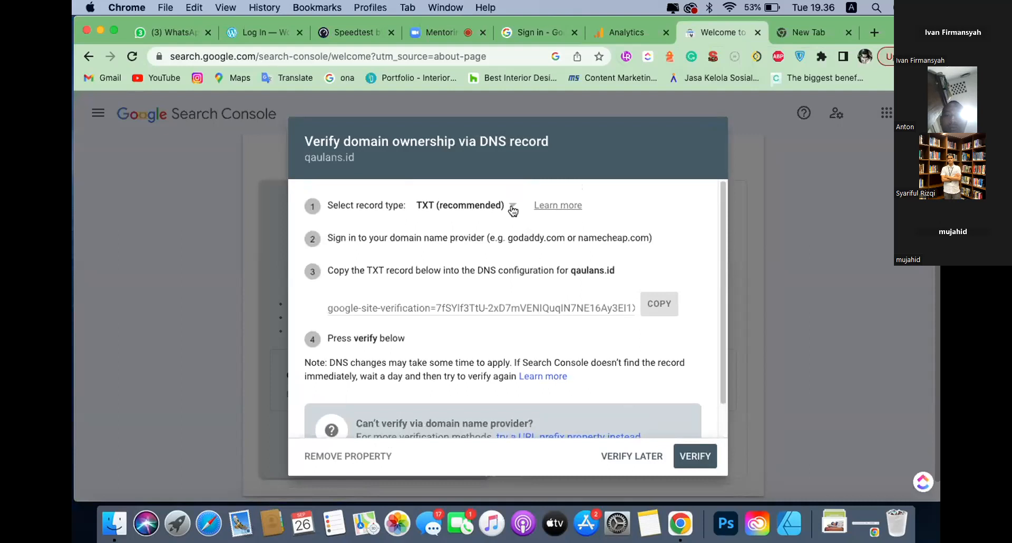
{"action": "scroll", "coordinate": [512, 233], "scroll_direction": "down", "scroll_amount": 2}
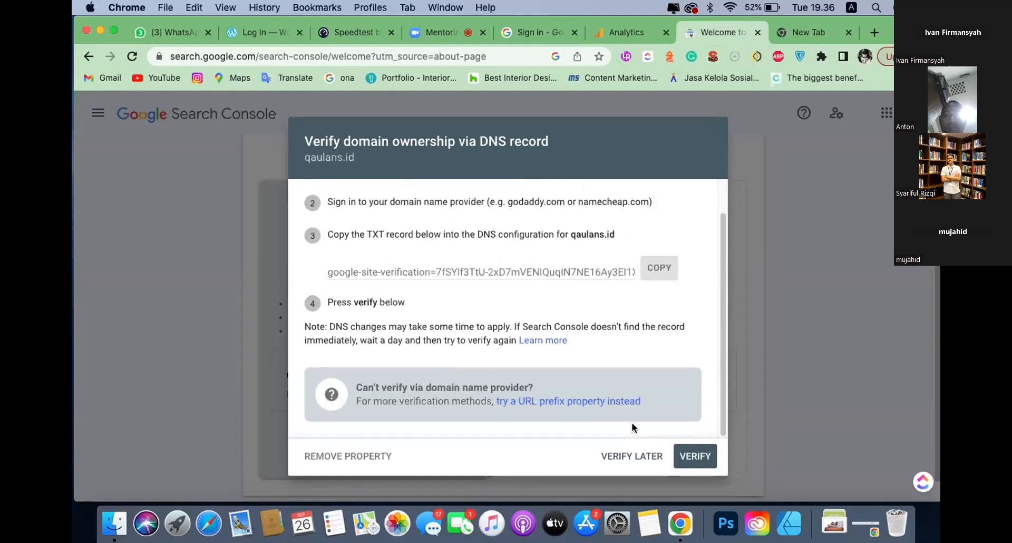
{"action": "scroll", "coordinate": [587, 352], "scroll_direction": "up", "scroll_amount": 2}
{"action": "scroll", "coordinate": [586, 352], "scroll_direction": "down", "scroll_amount": 2}
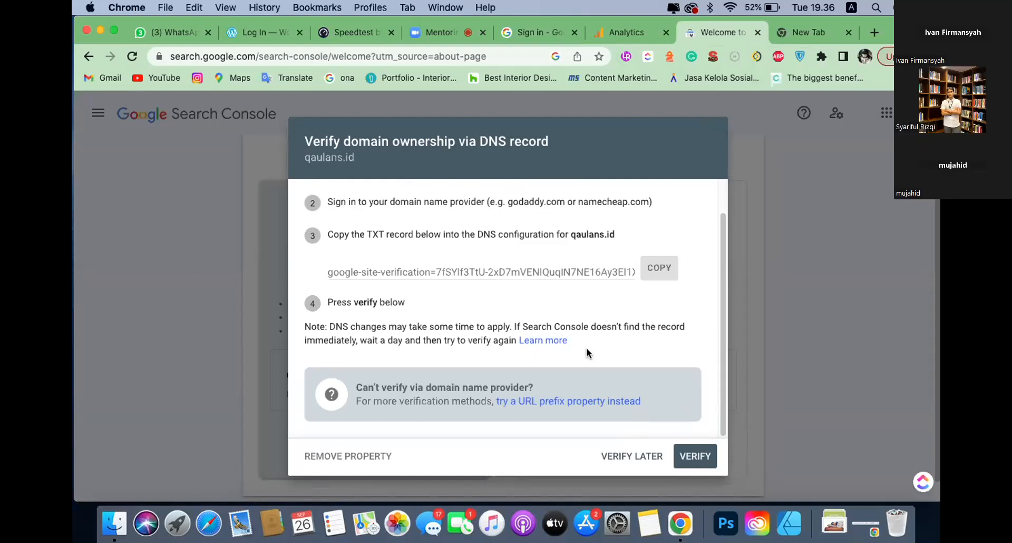
{"action": "scroll", "coordinate": [586, 349], "scroll_direction": "up", "scroll_amount": 2}
{"action": "scroll", "coordinate": [624, 350], "scroll_direction": "down", "scroll_amount": 2}
{"action": "scroll", "coordinate": [624, 350], "scroll_direction": "up", "scroll_amount": 2}
{"action": "scroll", "coordinate": [623, 349], "scroll_direction": "down", "scroll_amount": 2}
{"action": "scroll", "coordinate": [623, 349], "scroll_direction": "up", "scroll_amount": 2}
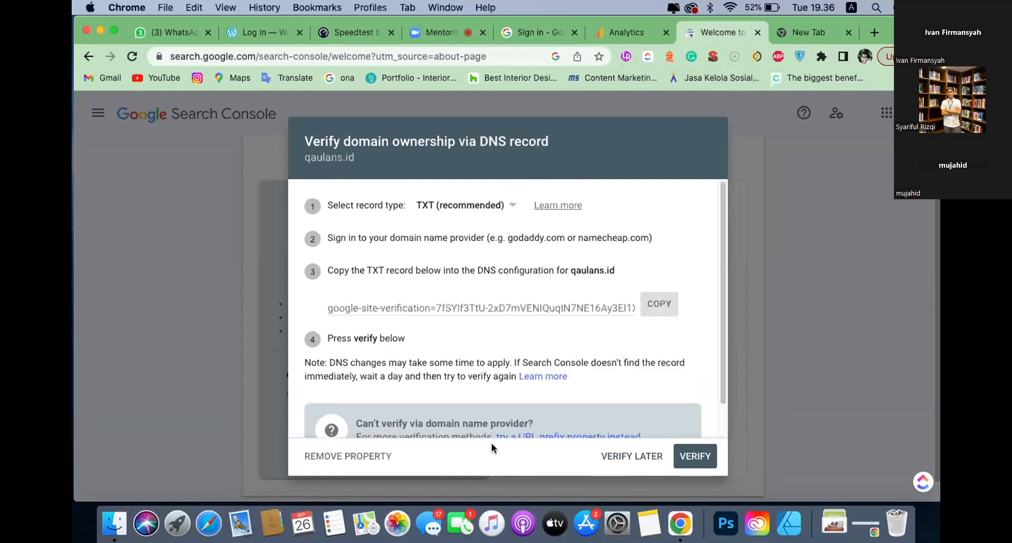
{"action": "left_click", "coordinate": [653, 457]}
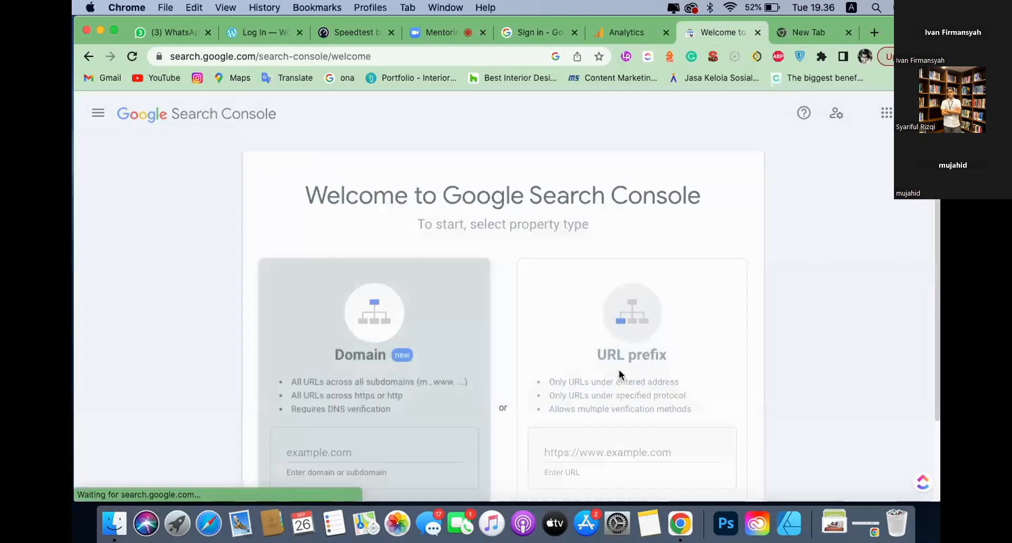
{"action": "left_click", "coordinate": [601, 400]}
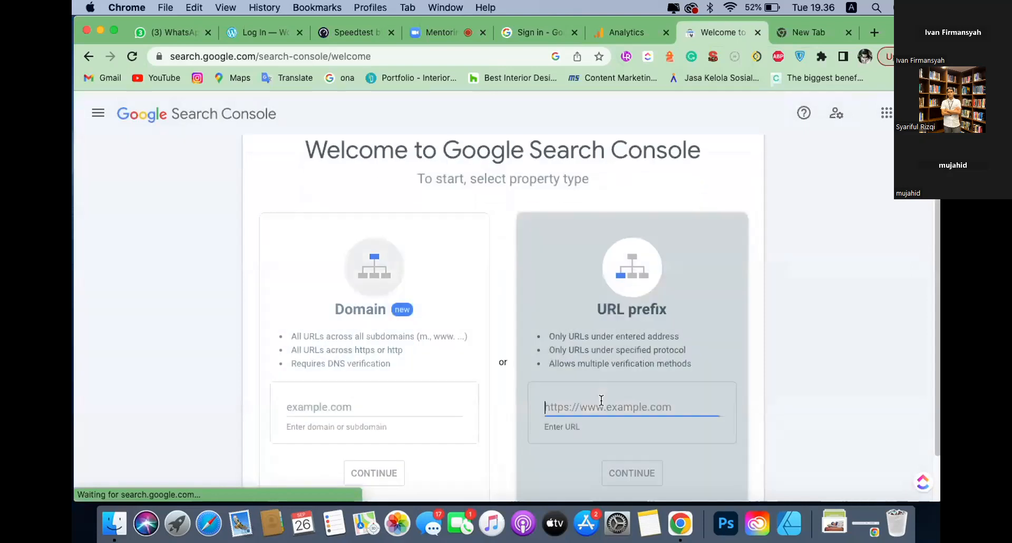
{"action": "type", "text": "www.q"}
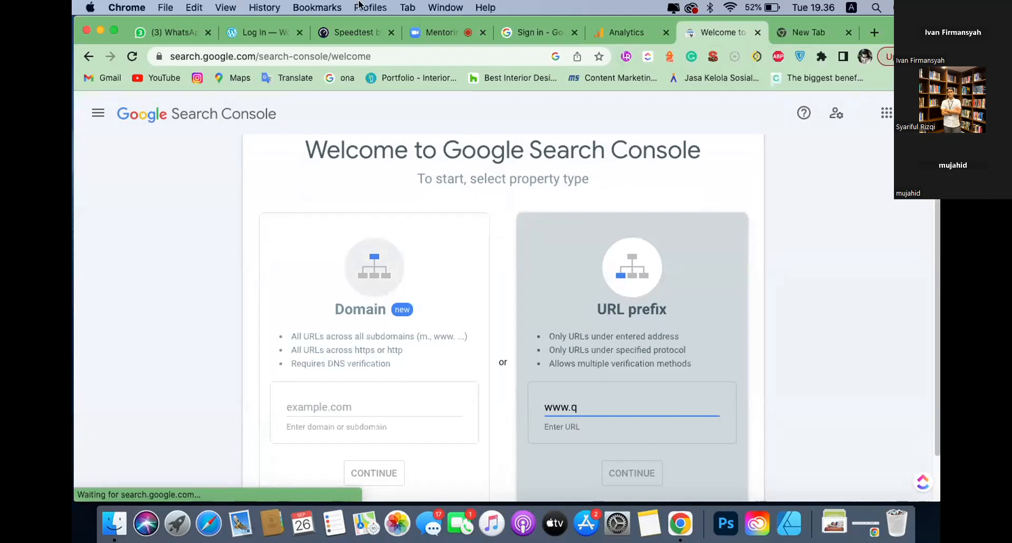
{"action": "type", "text": "aulans.id"}
{"action": "scroll", "coordinate": [624, 109], "scroll_direction": "down", "scroll_amount": 2}
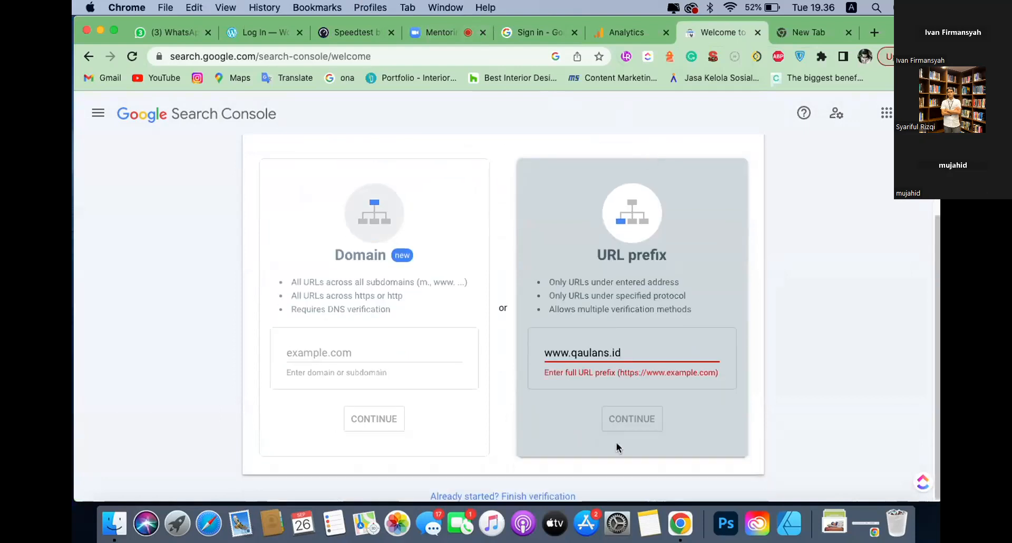
{"action": "left_click", "coordinate": [611, 352]}
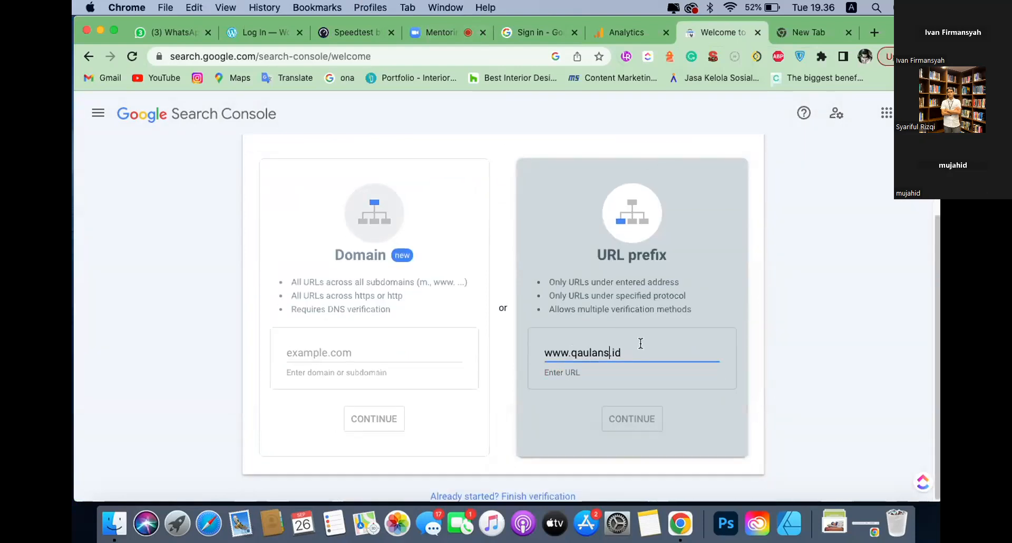
- Check the SIM - SEO group chat in WhatsApp and restart the URL prefix entry with https
{"action": "left_click", "coordinate": [176, 34]}
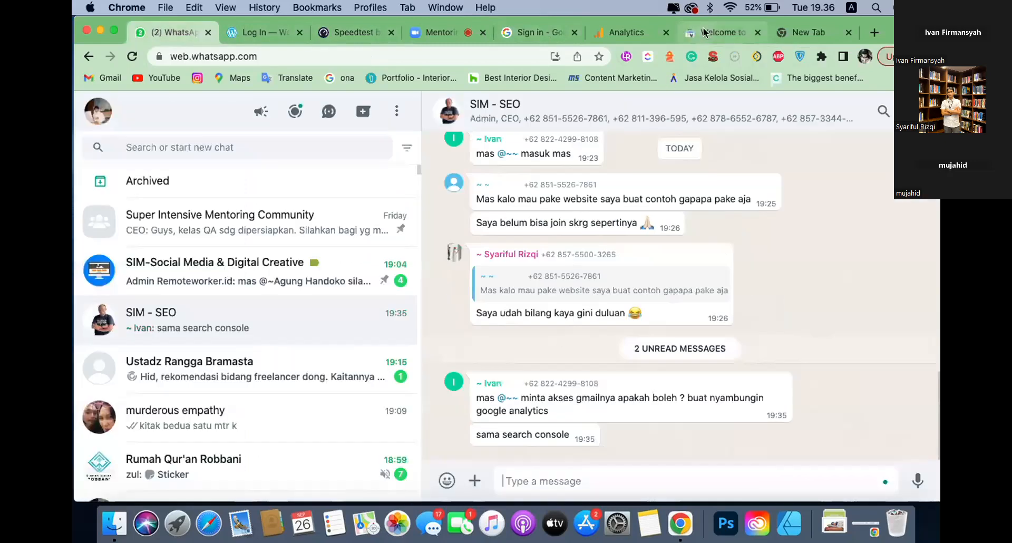
{"action": "left_click", "coordinate": [704, 32]}
{"action": "key", "text": "super+a"}
{"action": "type", "text": "https"}
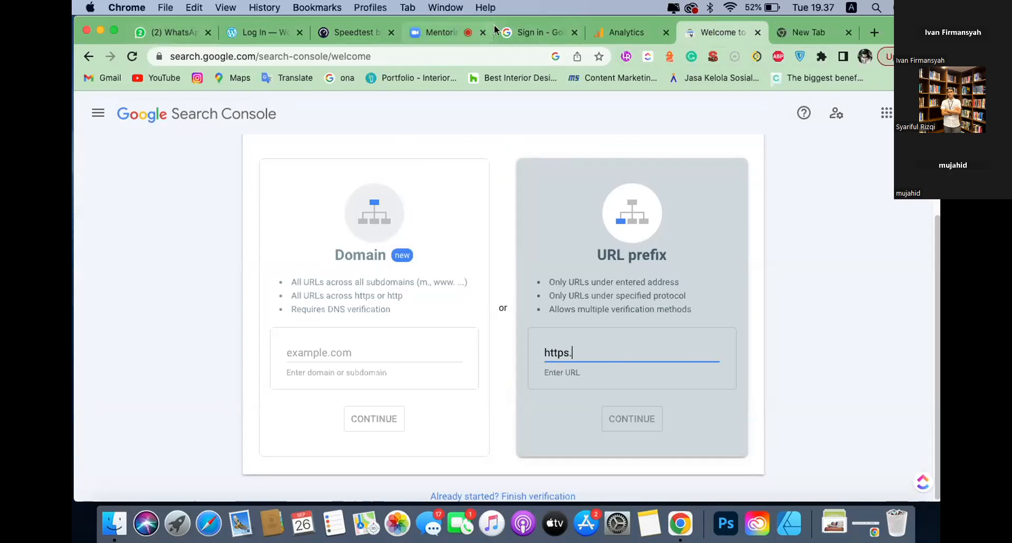
{"action": "left_click", "coordinate": [538, 32]}
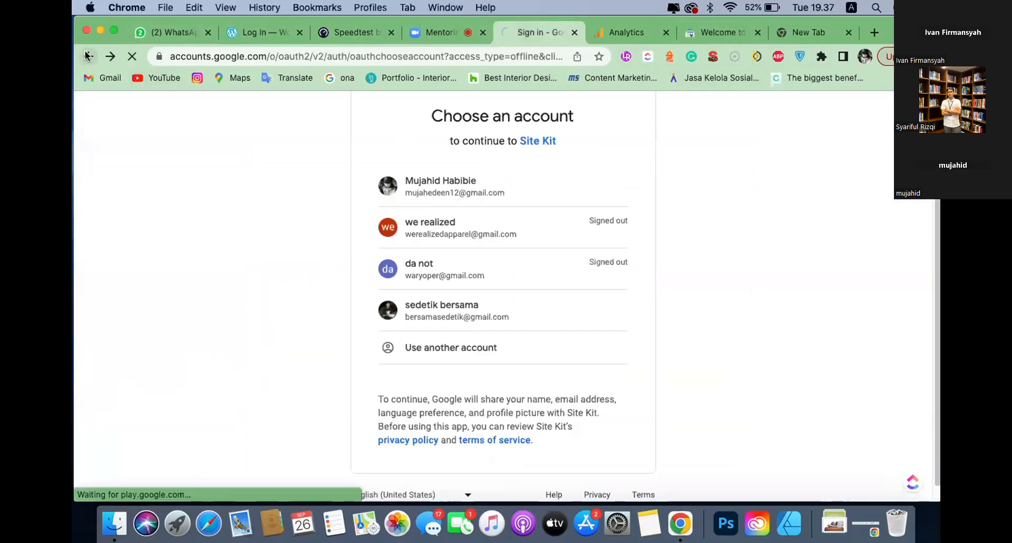
{"action": "left_click", "coordinate": [202, 55]}
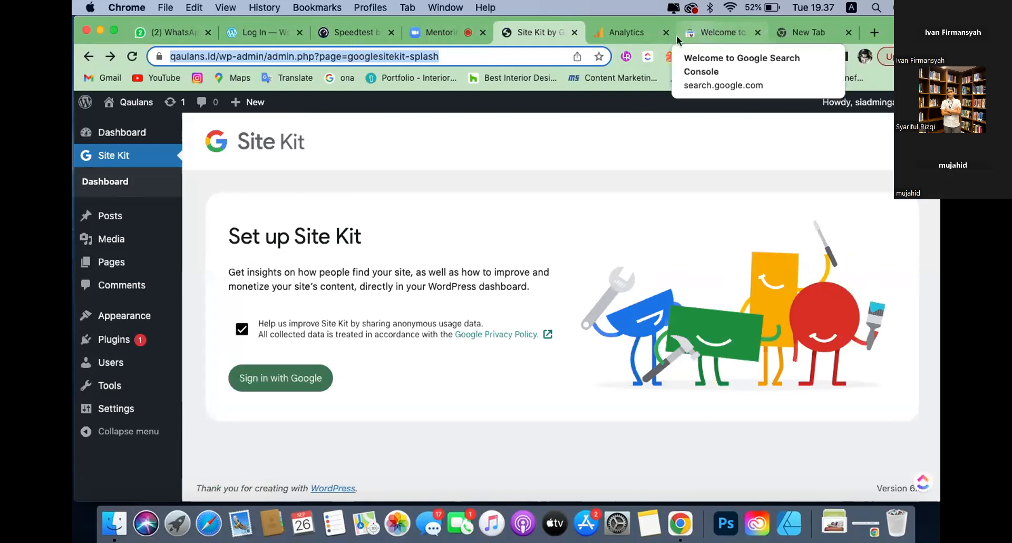
{"action": "left_click", "coordinate": [215, 56]}
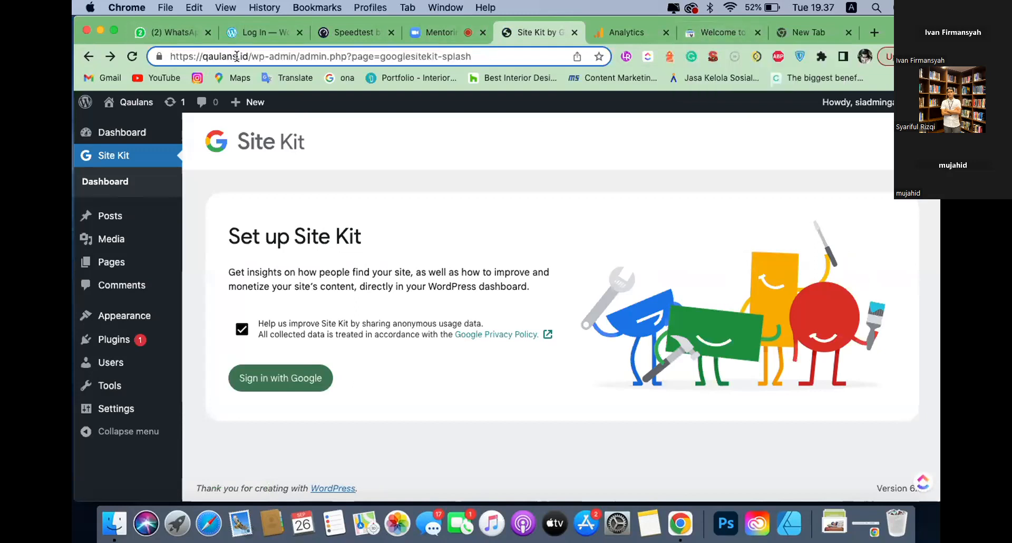
{"action": "left_click_drag", "start_coordinate": [249, 56], "coordinate": [161, 61]}
{"action": "key", "text": "super+c"}
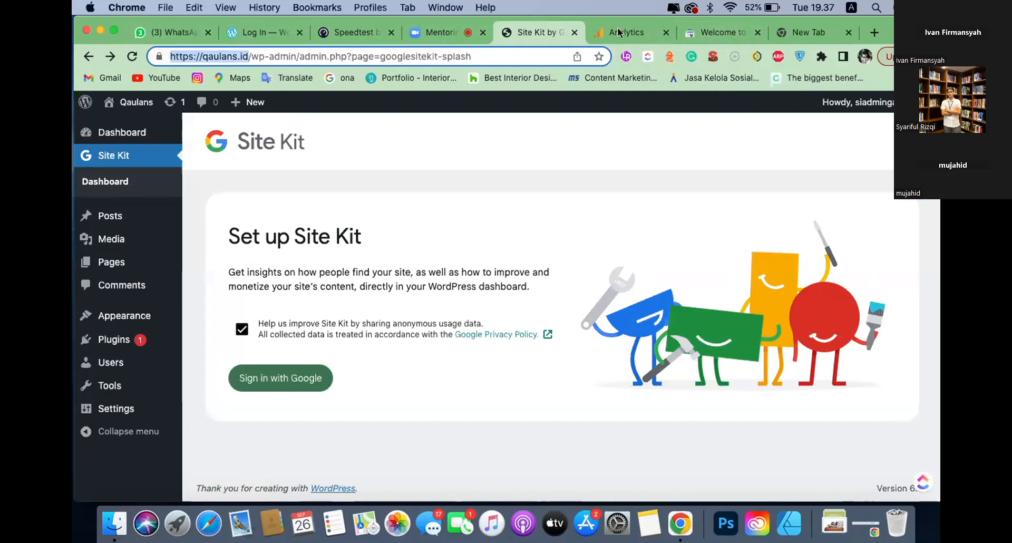
{"action": "left_click", "coordinate": [702, 34]}
{"action": "key", "text": "super+a"}
{"action": "key", "text": "super+v"}
{"action": "key", "text": "Return"}
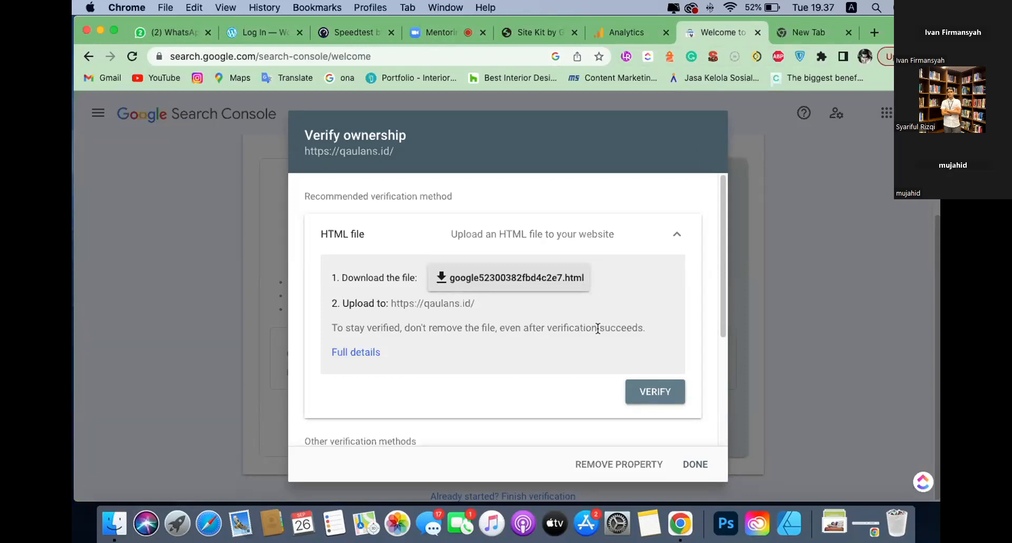
- Download the HTML verification file and look through the other ownership verification methods
{"action": "left_click", "coordinate": [493, 277]}
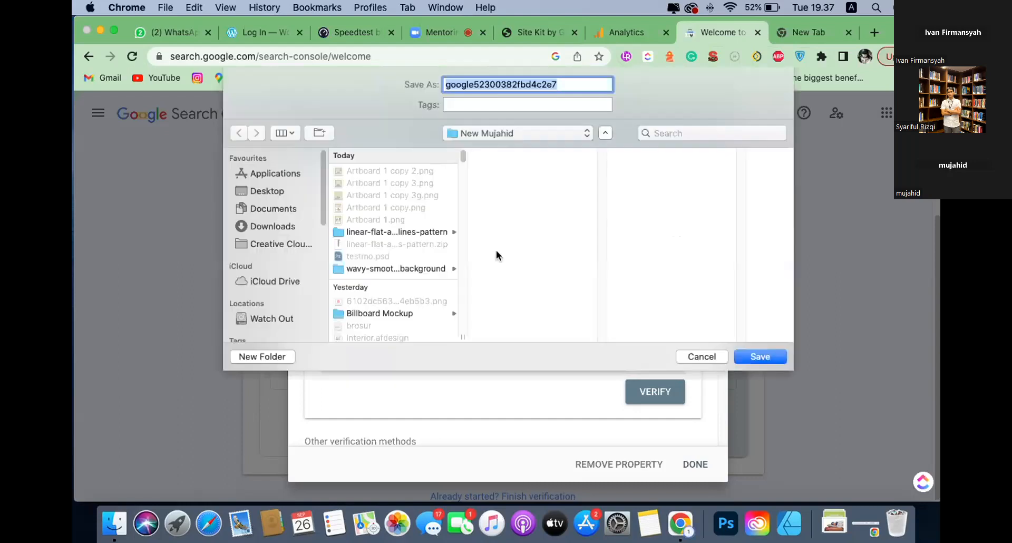
{"action": "left_click", "coordinate": [748, 357]}
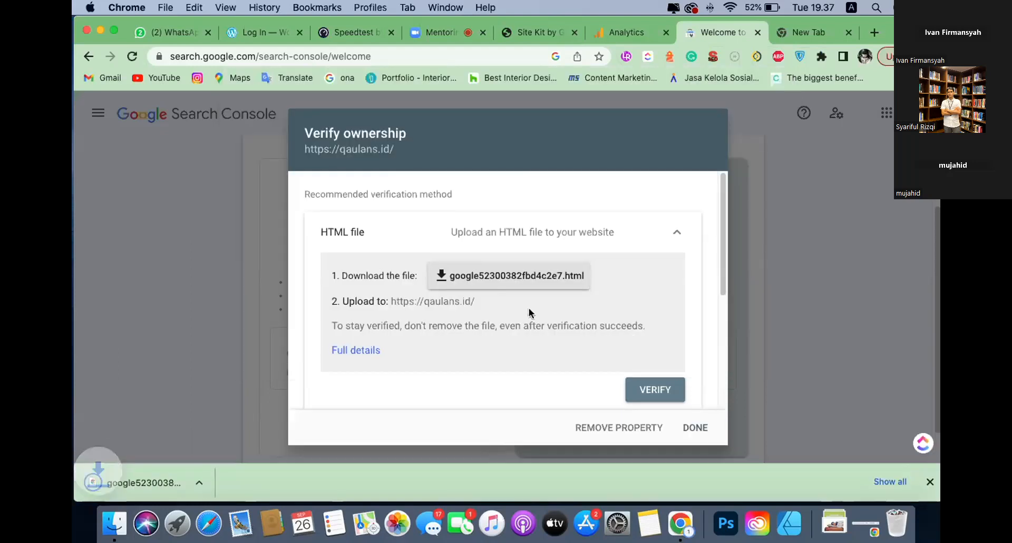
{"action": "scroll", "coordinate": [530, 310], "scroll_direction": "down", "scroll_amount": 3}
{"action": "scroll", "coordinate": [530, 309], "scroll_direction": "up", "scroll_amount": 2}
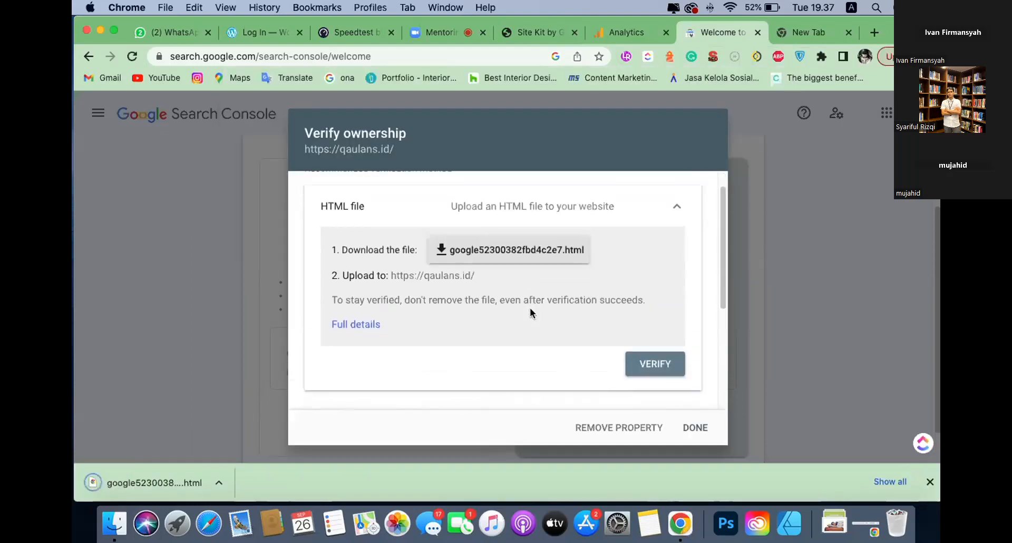
{"action": "scroll", "coordinate": [519, 303], "scroll_direction": "down", "scroll_amount": 4}
{"action": "scroll", "coordinate": [517, 303], "scroll_direction": "down", "scroll_amount": 3}
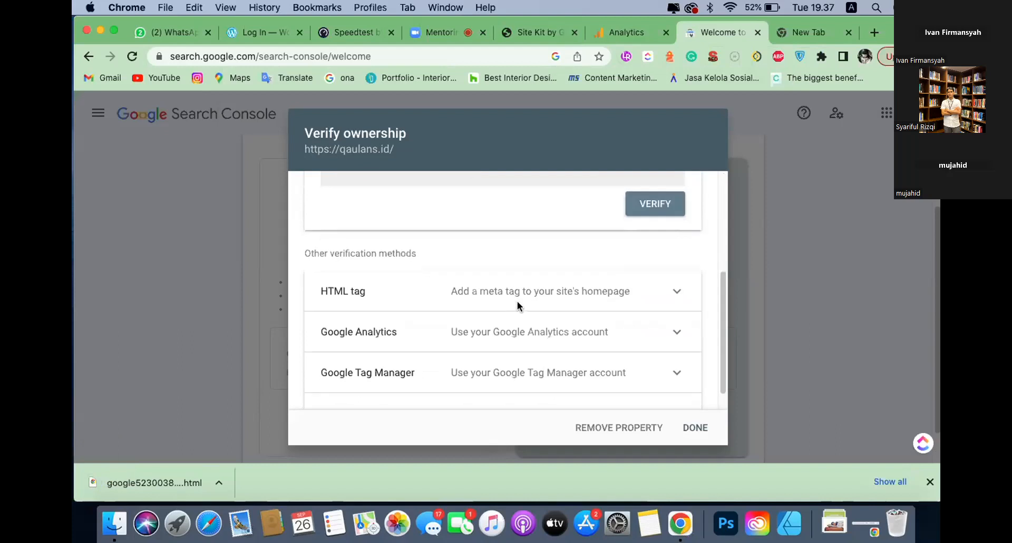
{"action": "scroll", "coordinate": [528, 300], "scroll_direction": "up", "scroll_amount": 5}
{"action": "scroll", "coordinate": [527, 295], "scroll_direction": "up", "scroll_amount": 3}
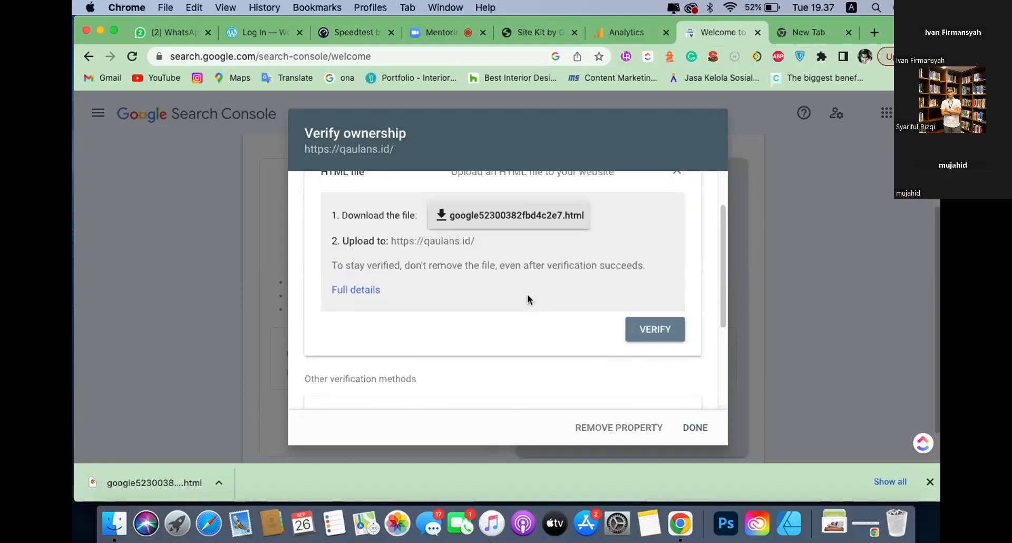
- Open the downloaded HTML verification file and select its google-site-verification line
{"action": "left_click", "coordinate": [132, 482]}
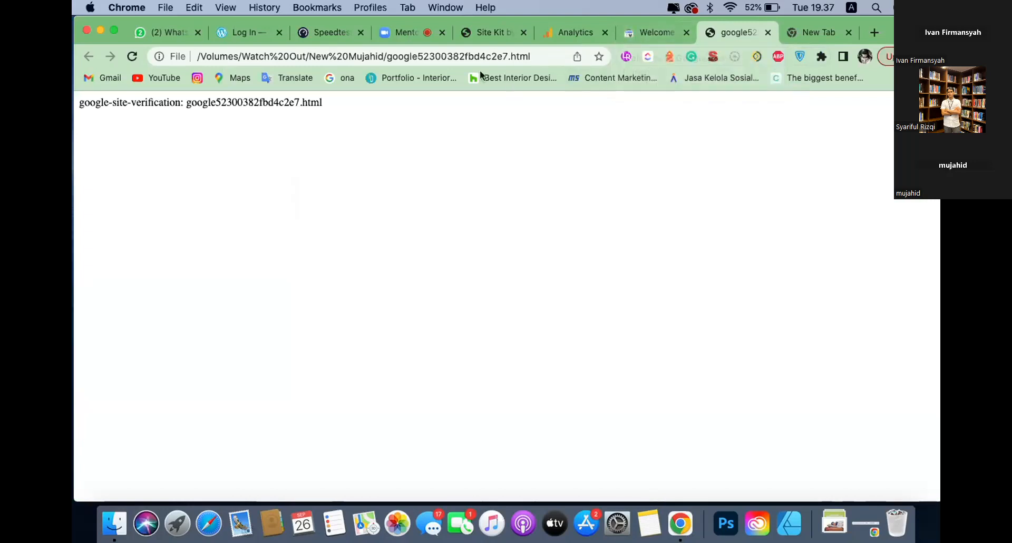
{"action": "left_click_drag", "start_coordinate": [292, 107], "coordinate": [166, 105]}
{"action": "left_click", "coordinate": [167, 112]}
{"action": "triple_click", "coordinate": [168, 113]}
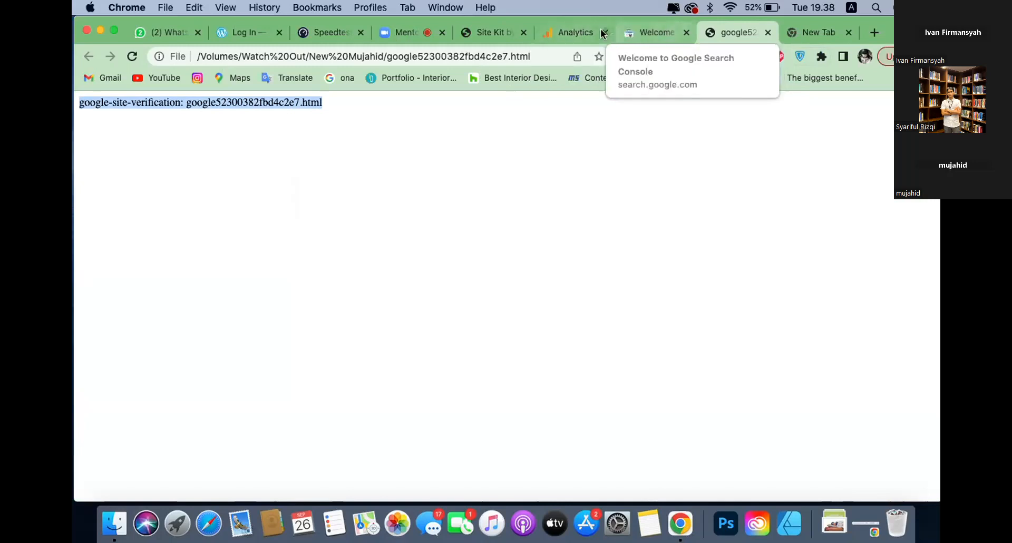
- Return to the Qaulans WordPress admin, open the theme's site Editor and dismiss the template parts notice
{"action": "left_click", "coordinate": [467, 34]}
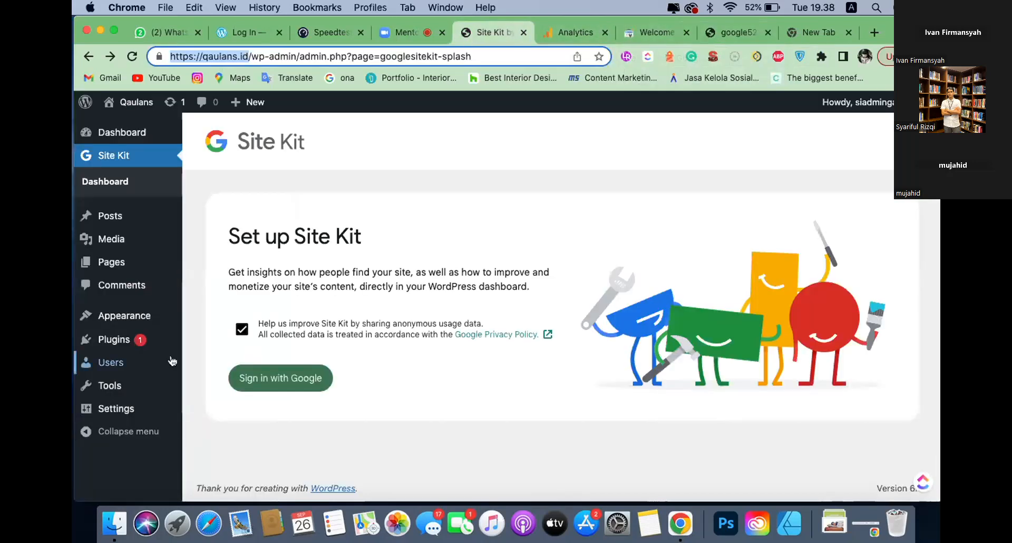
{"action": "mouse_move", "coordinate": [126, 339]}
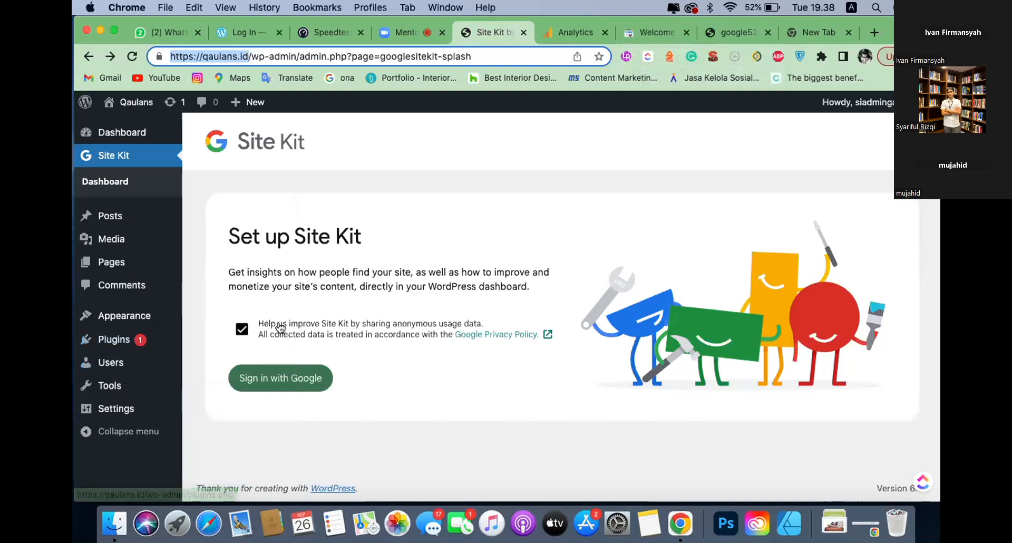
{"action": "key", "text": "XF86AudioRaiseVolume"}
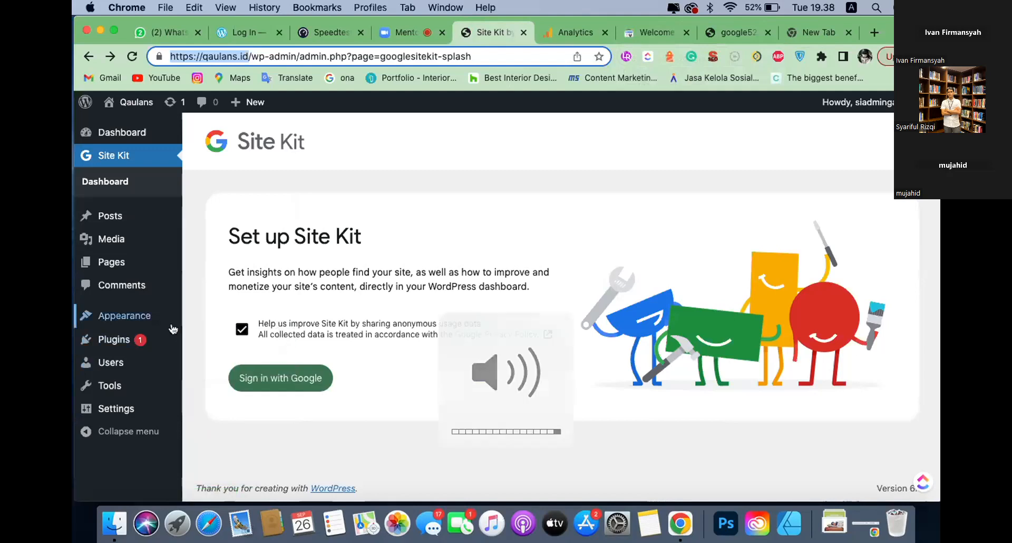
{"action": "mouse_move", "coordinate": [135, 319]}
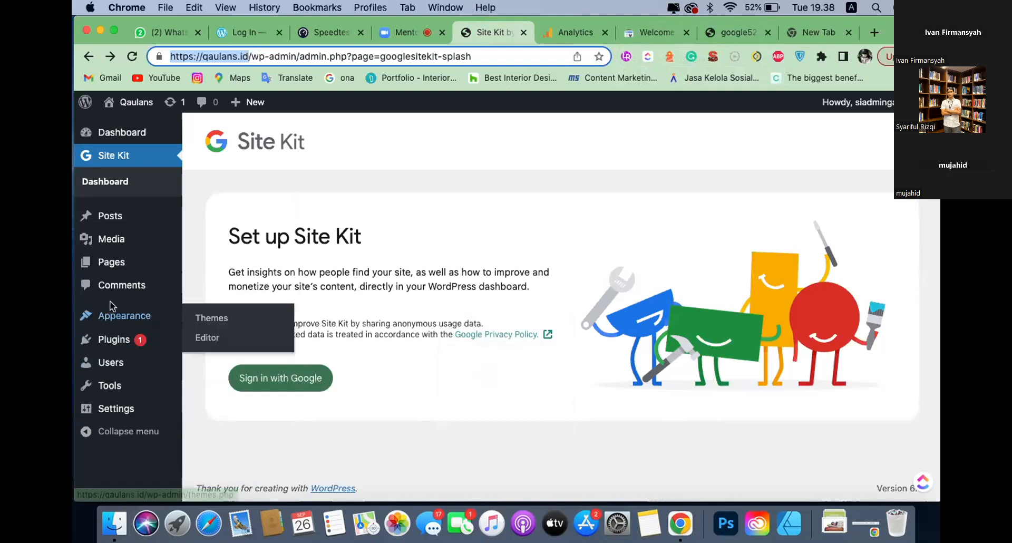
{"action": "left_click", "coordinate": [112, 319]}
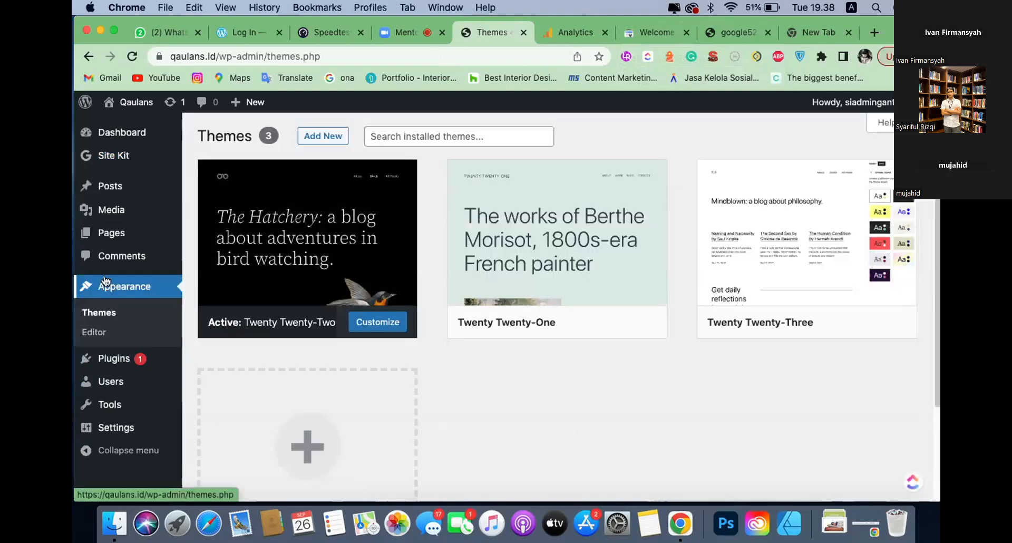
{"action": "left_click", "coordinate": [110, 334]}
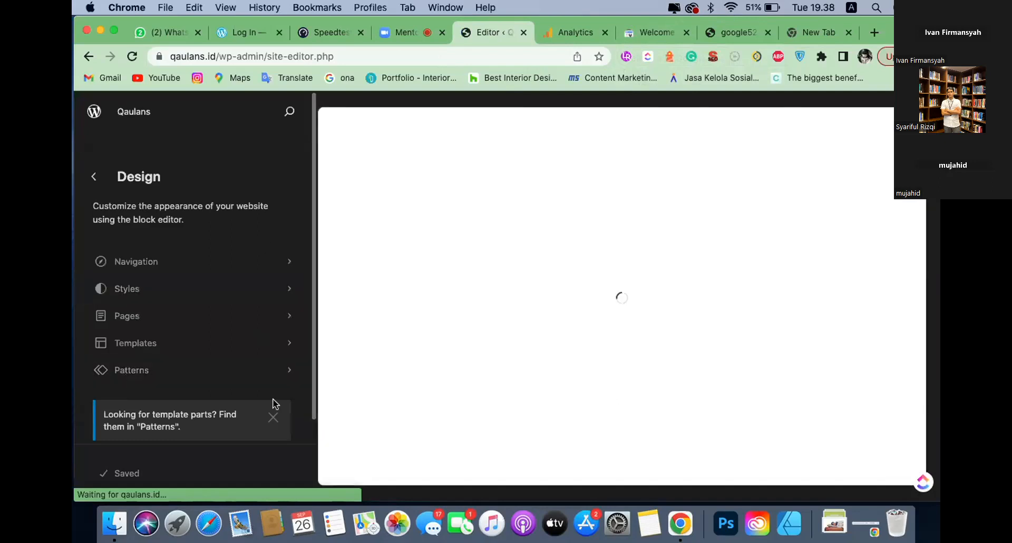
{"action": "left_click", "coordinate": [274, 418]}
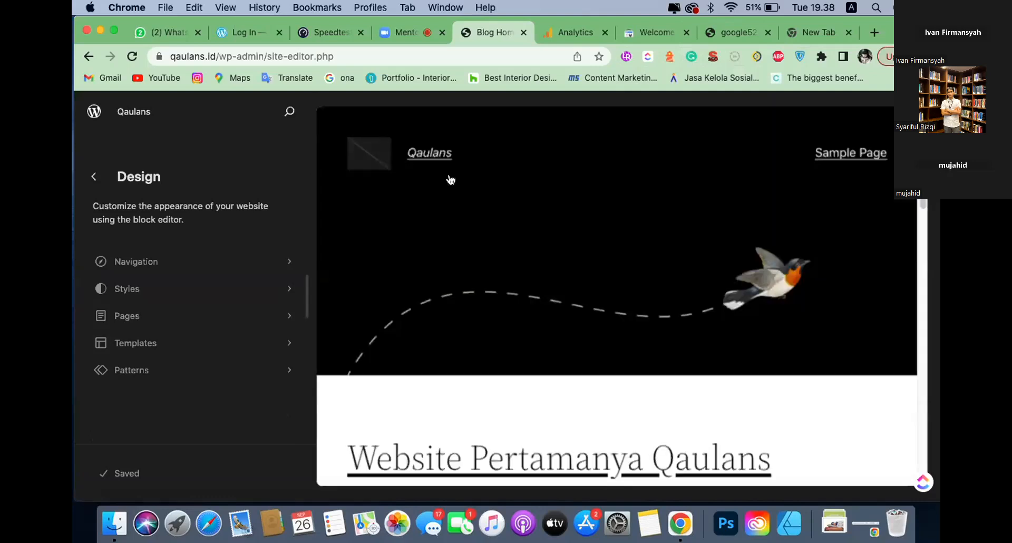
- Examine the Blog Home template preview in the site editor from header to footer
{"action": "scroll", "coordinate": [451, 180], "scroll_direction": "down", "scroll_amount": 10}
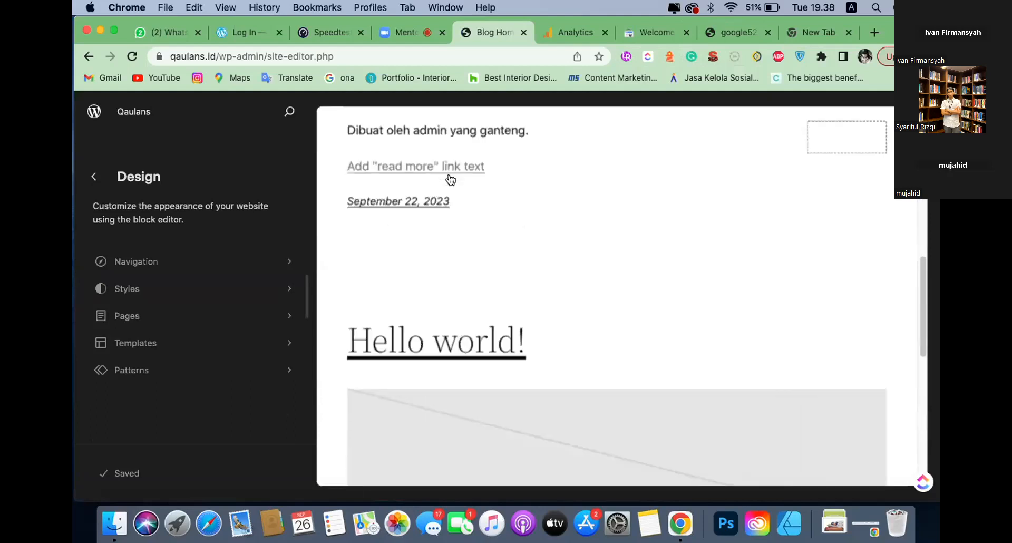
{"action": "scroll", "coordinate": [451, 179], "scroll_direction": "up", "scroll_amount": 4}
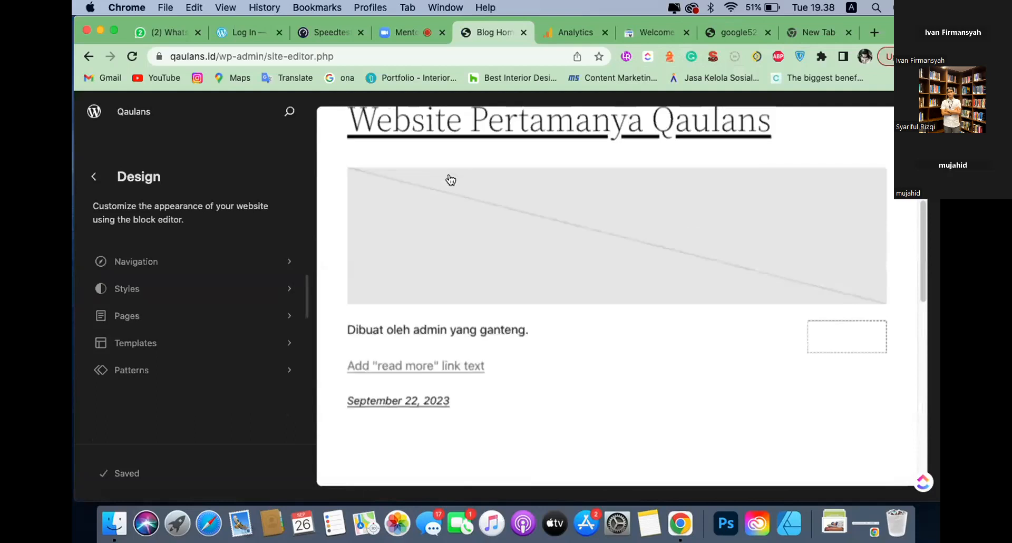
{"action": "scroll", "coordinate": [451, 180], "scroll_direction": "up", "scroll_amount": 5}
{"action": "scroll", "coordinate": [451, 180], "scroll_direction": "down", "scroll_amount": 6}
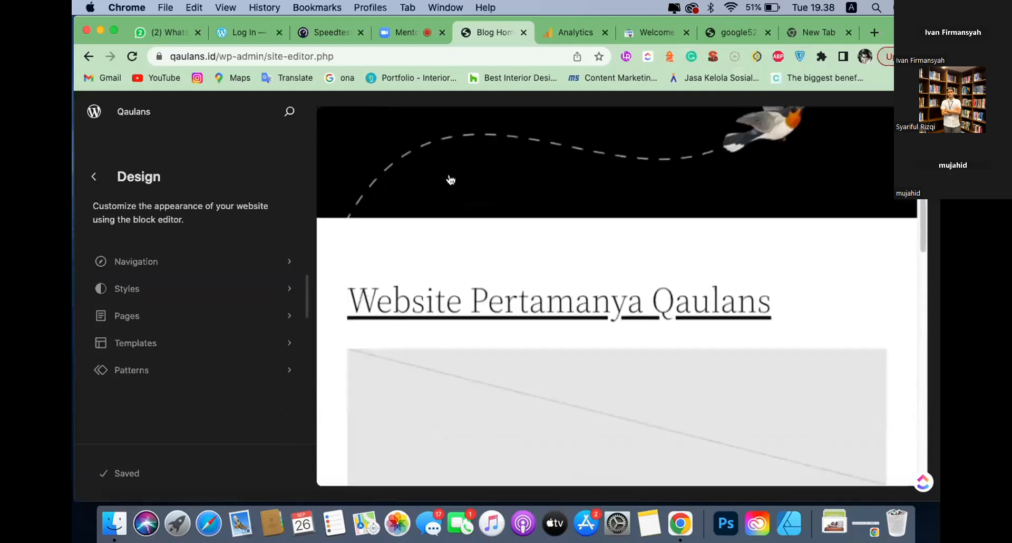
{"action": "scroll", "coordinate": [451, 180], "scroll_direction": "down", "scroll_amount": 6}
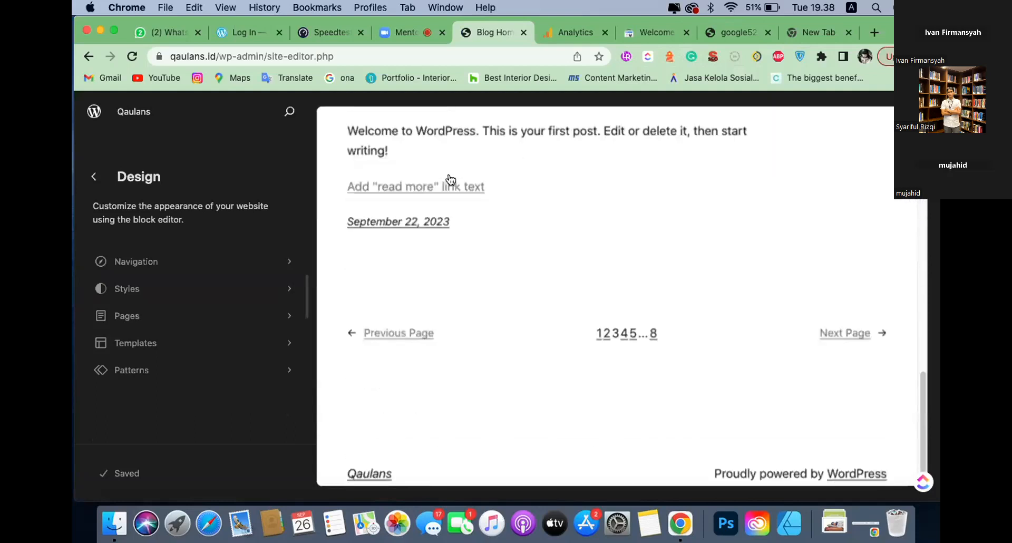
{"action": "scroll", "coordinate": [451, 180], "scroll_direction": "down", "scroll_amount": 2}
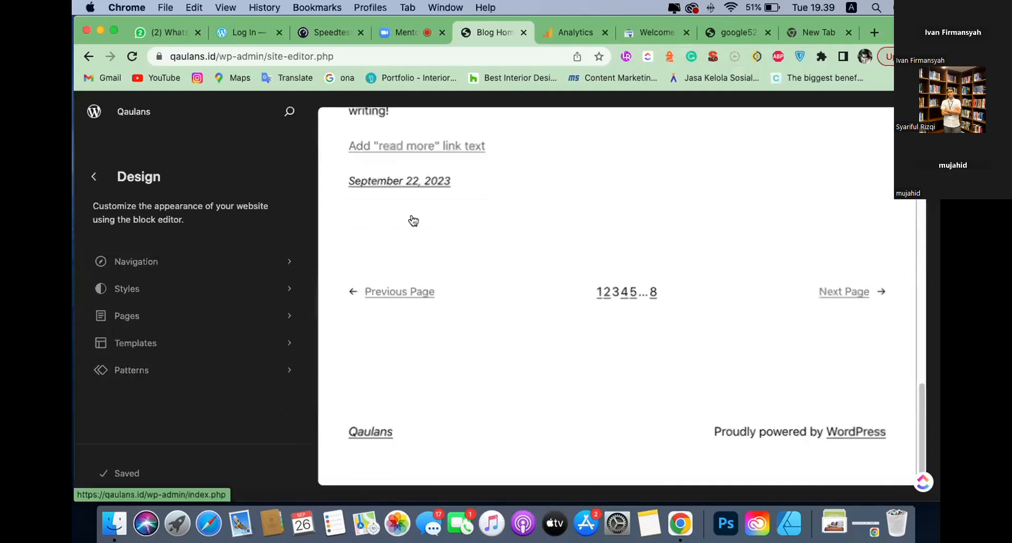
- Look over the Blog Home preview again, from the header image down to the pagination and footer
{"action": "scroll", "coordinate": [410, 219], "scroll_direction": "up", "scroll_amount": 15}
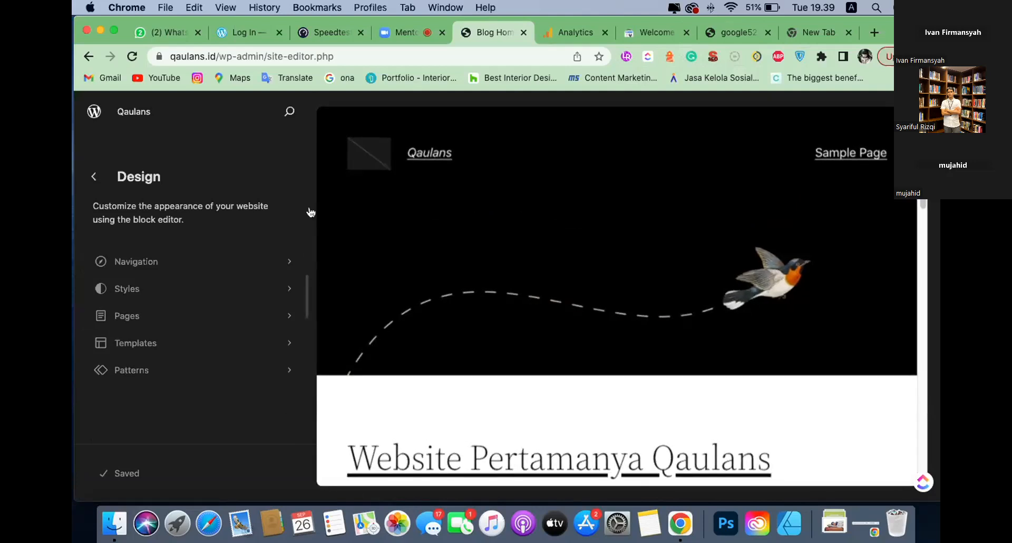
{"action": "scroll", "coordinate": [464, 301], "scroll_direction": "down", "scroll_amount": 5}
{"action": "scroll", "coordinate": [464, 301], "scroll_direction": "down", "scroll_amount": 5}
{"action": "scroll", "coordinate": [464, 302], "scroll_direction": "up", "scroll_amount": 4}
{"action": "scroll", "coordinate": [464, 301], "scroll_direction": "down", "scroll_amount": 5}
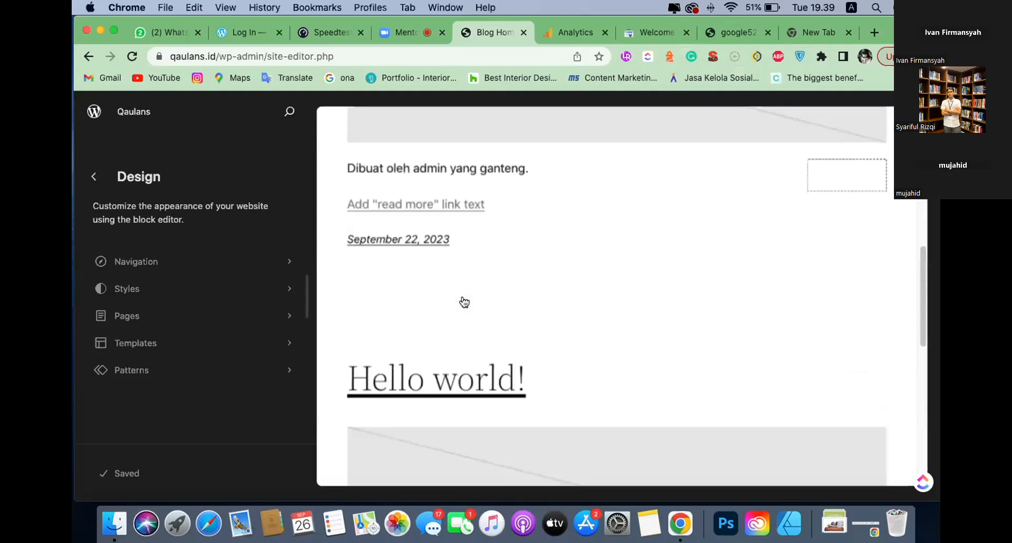
{"action": "scroll", "coordinate": [464, 301], "scroll_direction": "down", "scroll_amount": 6}
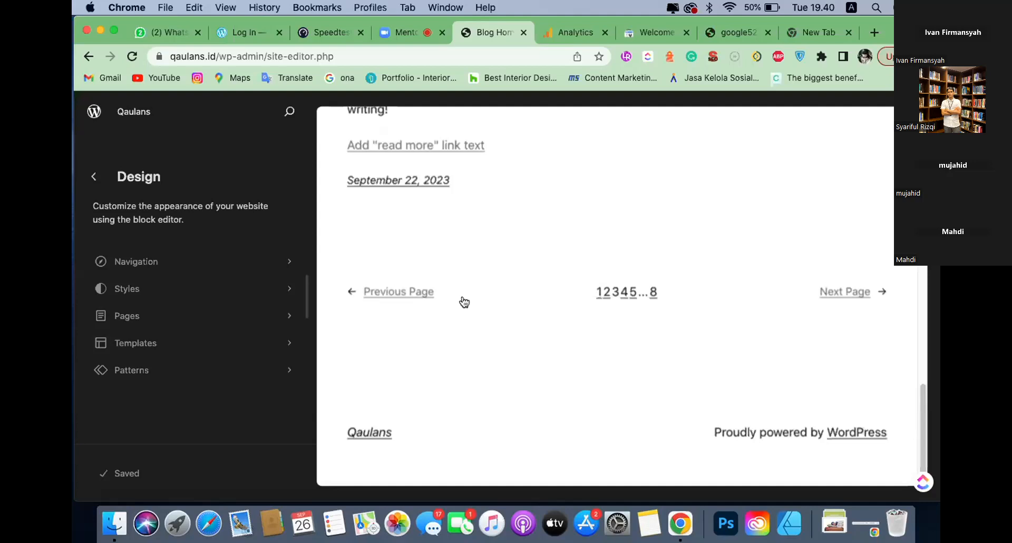
{"action": "left_click", "coordinate": [408, 26]}
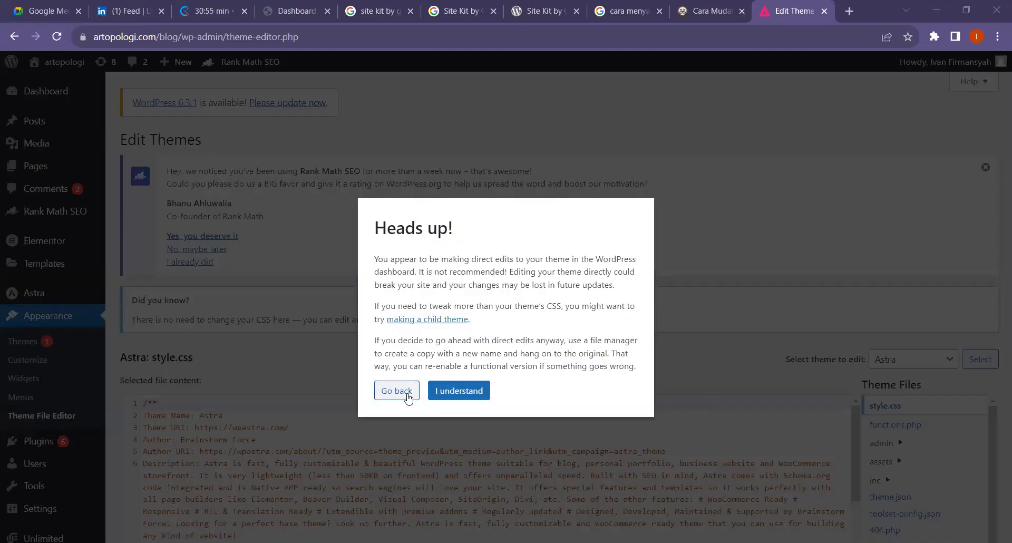
- Back out of the artopologi theme-editing warning and open the installed themes in the Qaulans admin
{"action": "left_click", "coordinate": [397, 391]}
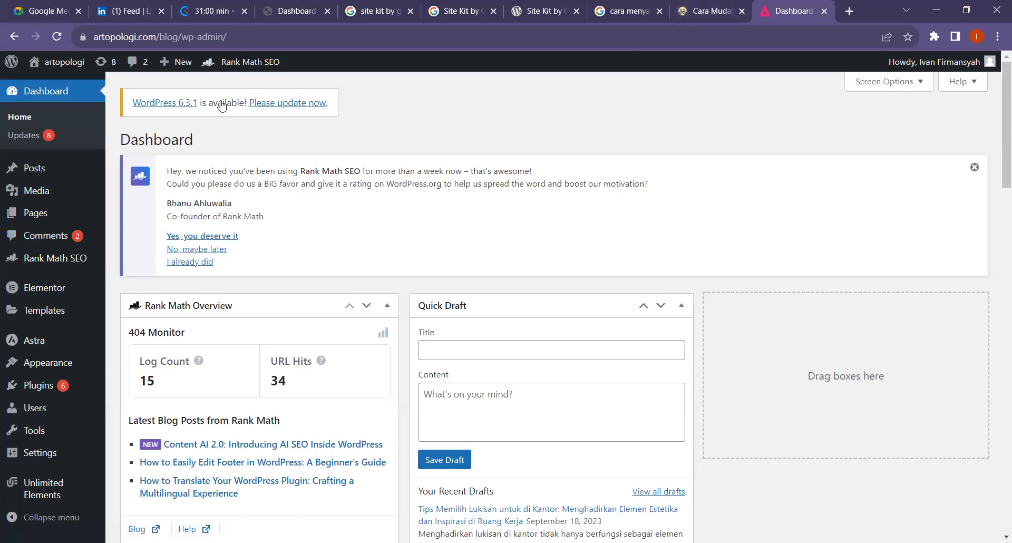
{"action": "left_click", "coordinate": [268, 11]}
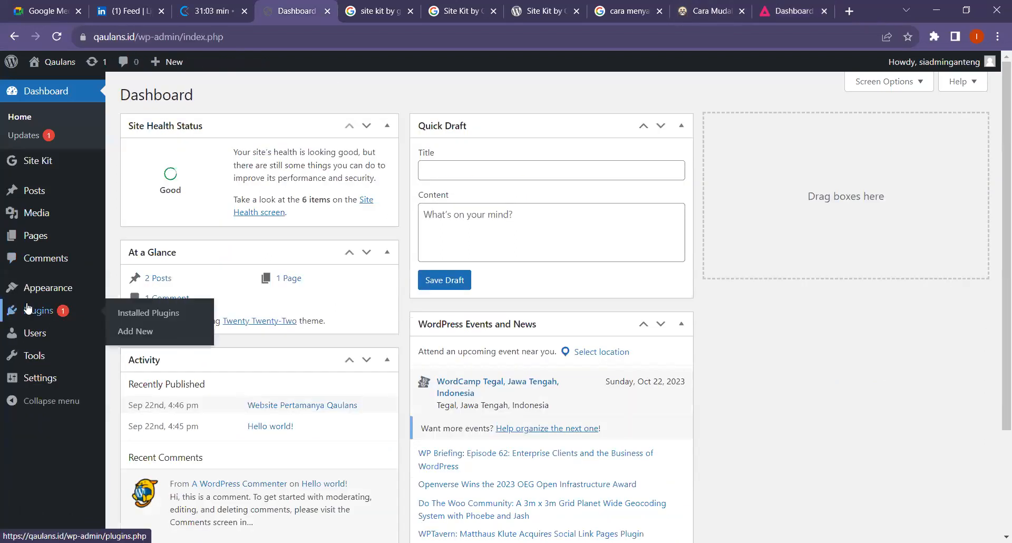
{"action": "mouse_move", "coordinate": [34, 289]}
{"action": "left_click", "coordinate": [153, 291]}
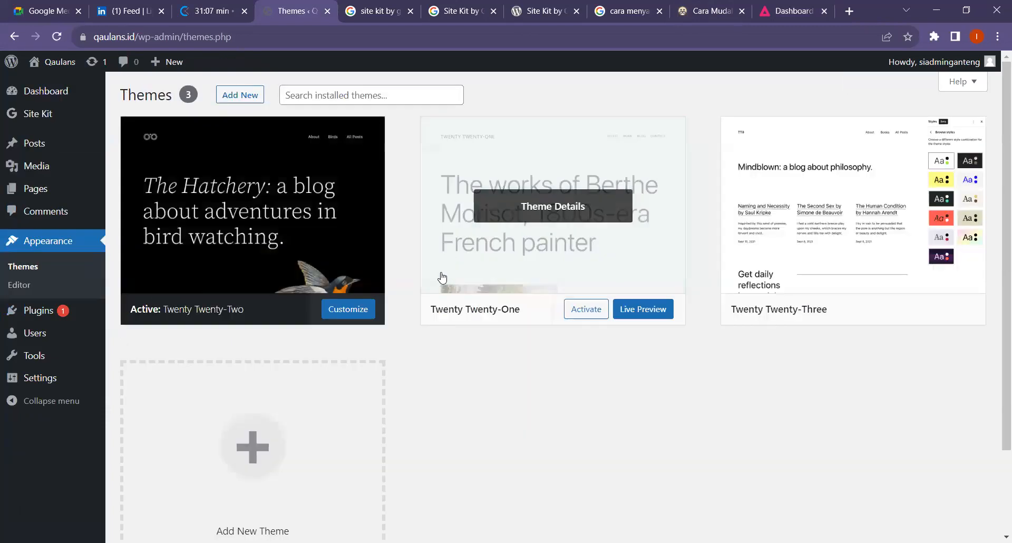
- Activate the Twenty Twenty-One theme on the Qaulans site
{"action": "scroll", "coordinate": [364, 313], "scroll_direction": "down", "scroll_amount": 2}
{"action": "scroll", "coordinate": [364, 313], "scroll_direction": "up", "scroll_amount": 2}
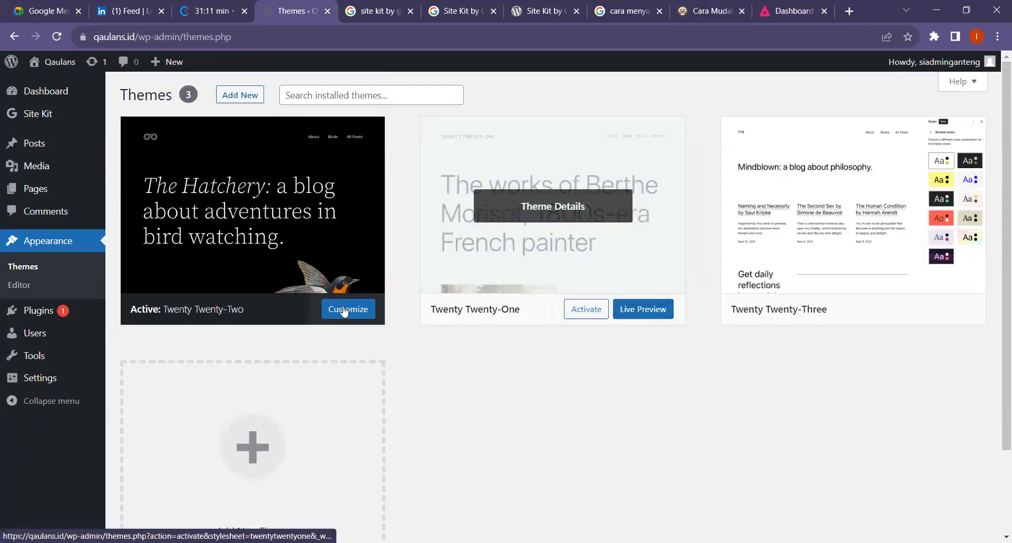
{"action": "left_click", "coordinate": [580, 314]}
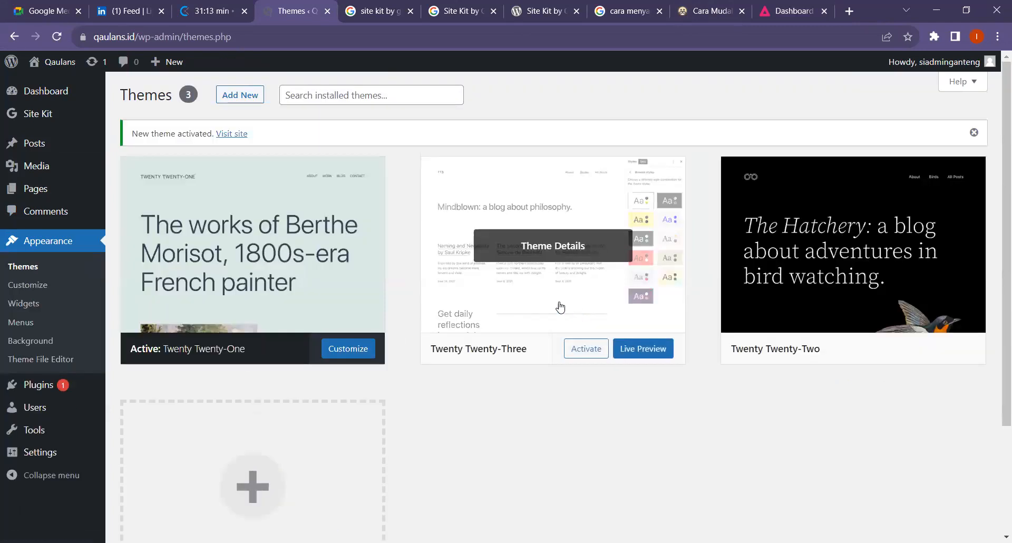
- Activate the Twenty Twenty-Three theme on the Qaulans site and open the site Editor
{"action": "left_click", "coordinate": [580, 349]}
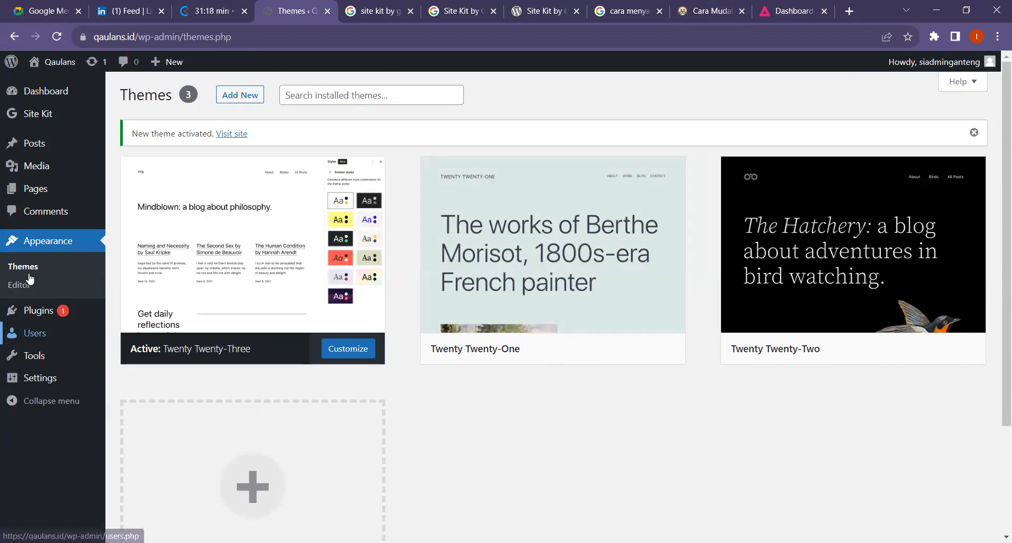
{"action": "left_click", "coordinate": [212, 255]}
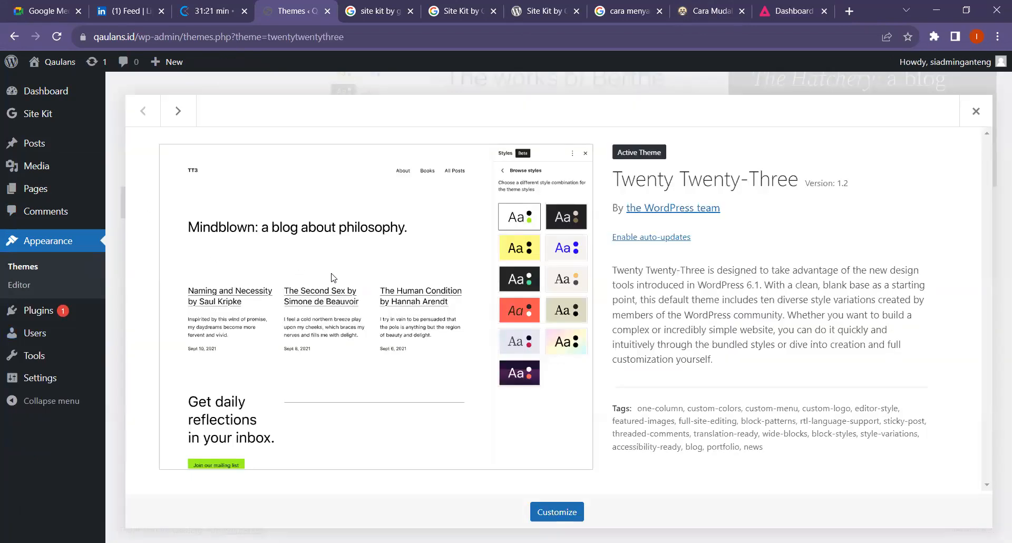
{"action": "left_click", "coordinate": [18, 287]}
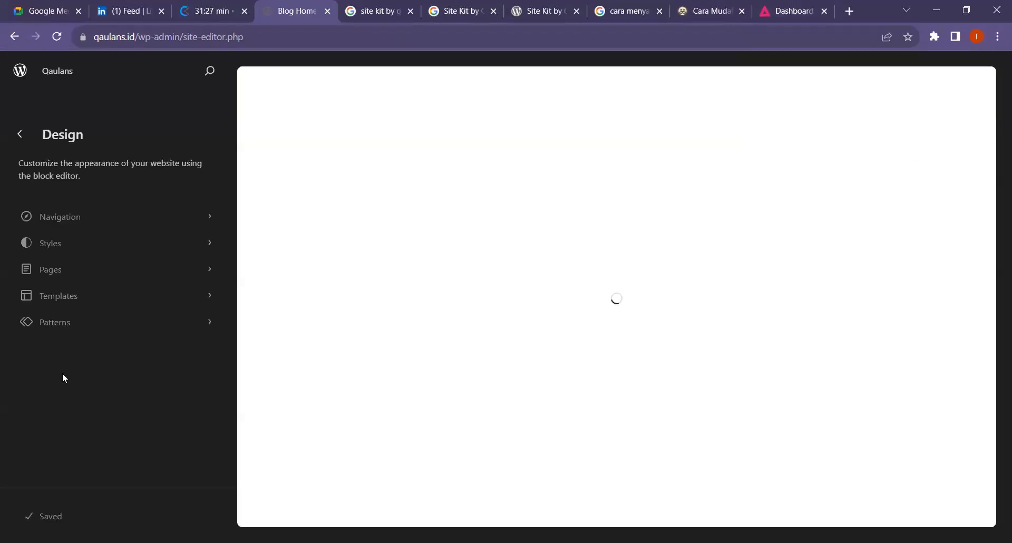
- Switch to the artopologi admin, open the Theme File Editor past its warning and open Astra's header.php
{"action": "left_click", "coordinate": [792, 11]}
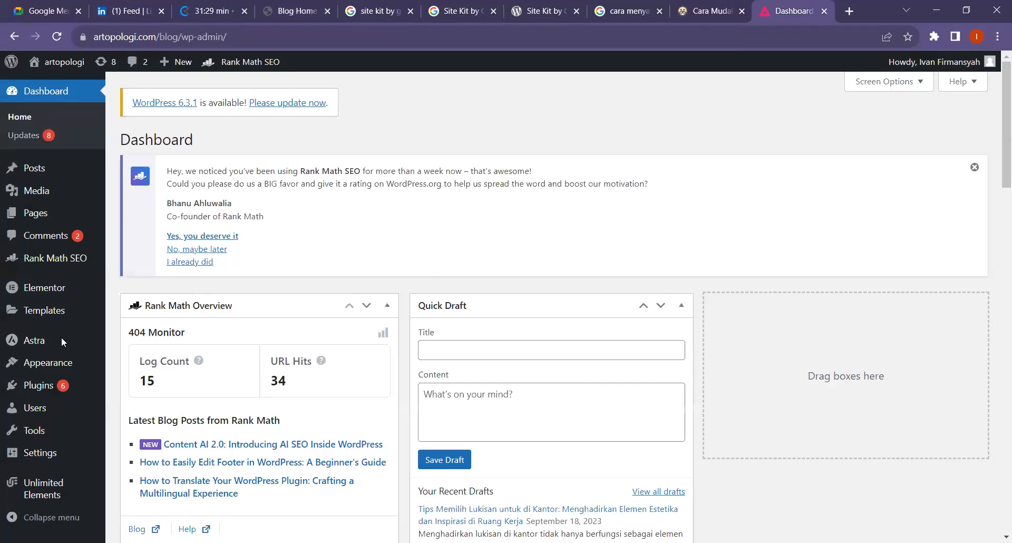
{"action": "mouse_move", "coordinate": [55, 363]}
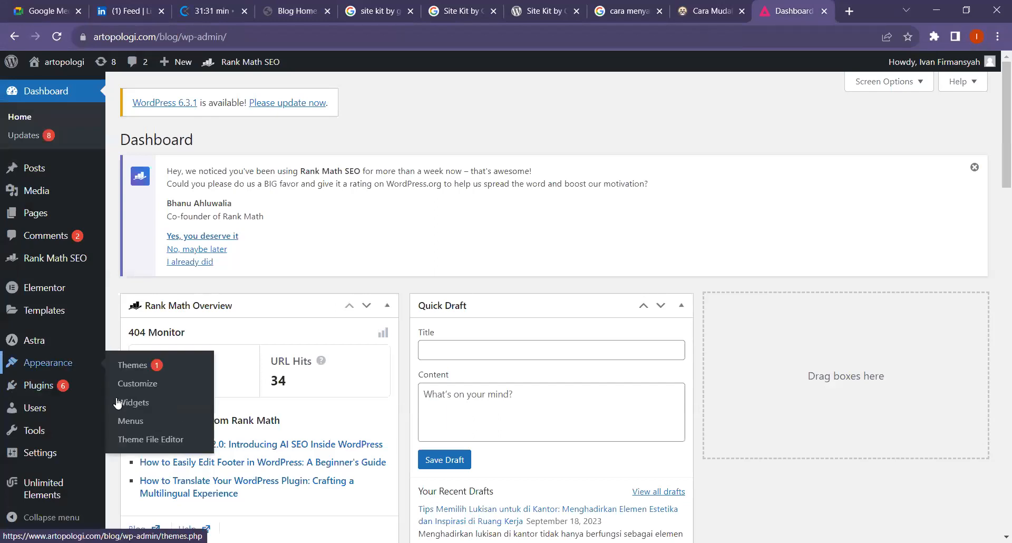
{"action": "left_click", "coordinate": [146, 447]}
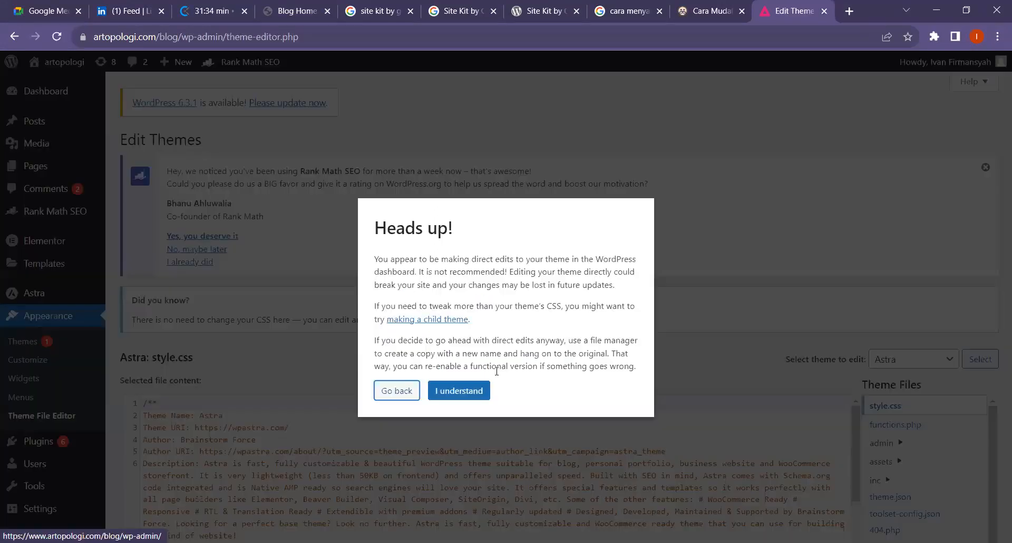
{"action": "left_click", "coordinate": [465, 393]}
{"action": "scroll", "coordinate": [709, 269], "scroll_direction": "down", "scroll_amount": 4}
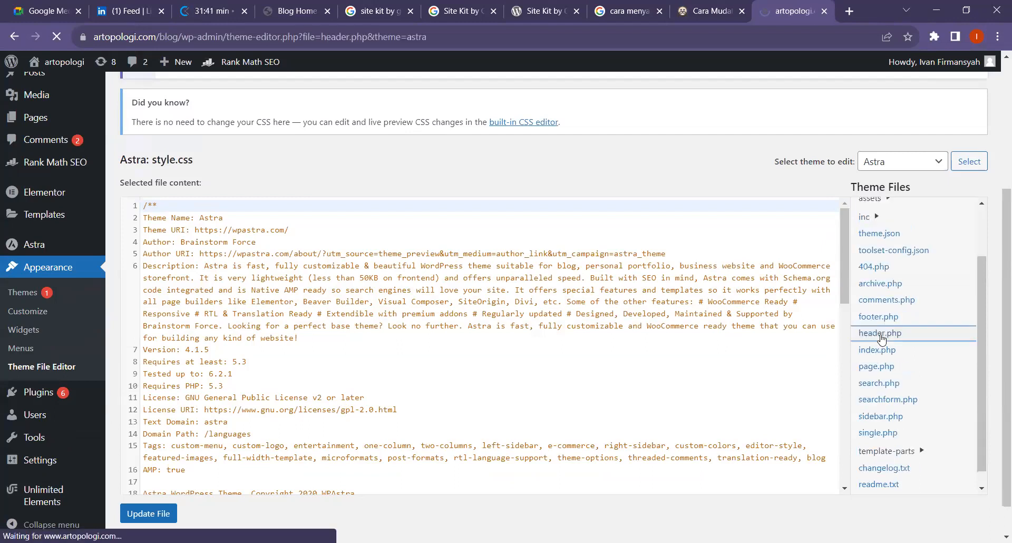
- Examine Astra's header.php and highlight the code lines between the opening and closing head tags
{"action": "scroll", "coordinate": [292, 264], "scroll_direction": "down", "scroll_amount": 2}
{"action": "scroll", "coordinate": [292, 265], "scroll_direction": "down", "scroll_amount": 2}
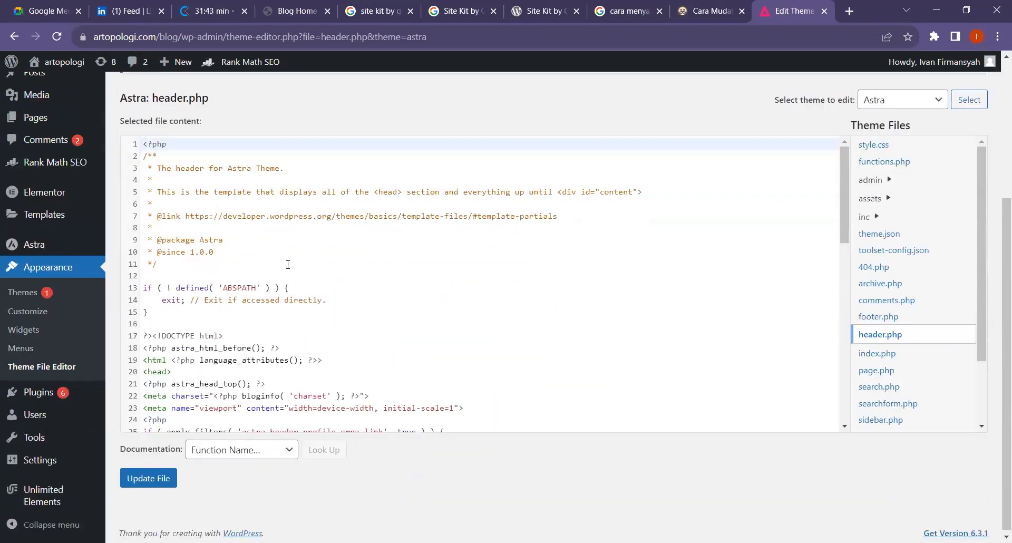
{"action": "scroll", "coordinate": [215, 272], "scroll_direction": "down", "scroll_amount": 4}
{"action": "scroll", "coordinate": [215, 272], "scroll_direction": "down", "scroll_amount": 2}
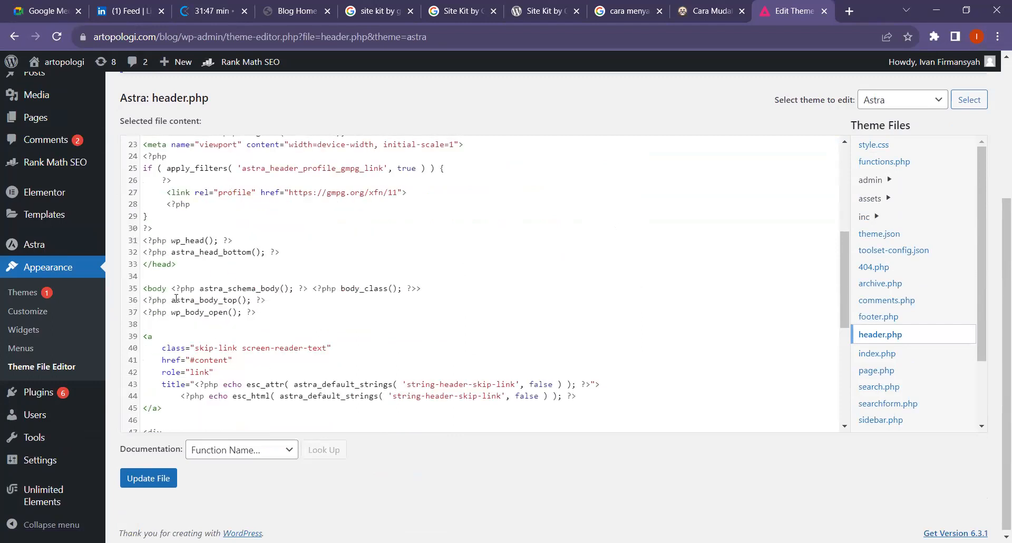
{"action": "scroll", "coordinate": [209, 288], "scroll_direction": "down", "scroll_amount": 6}
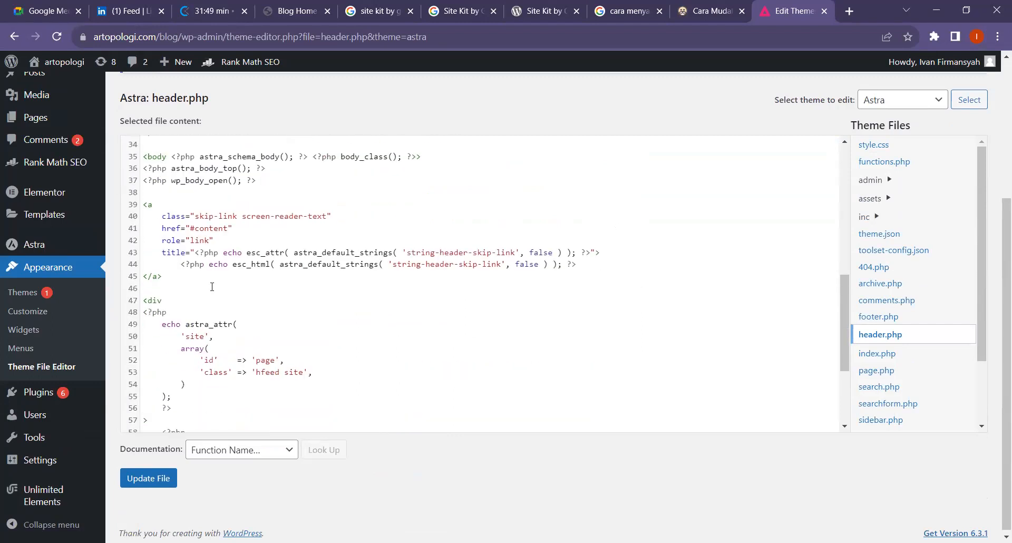
{"action": "scroll", "coordinate": [240, 287], "scroll_direction": "up", "scroll_amount": 8}
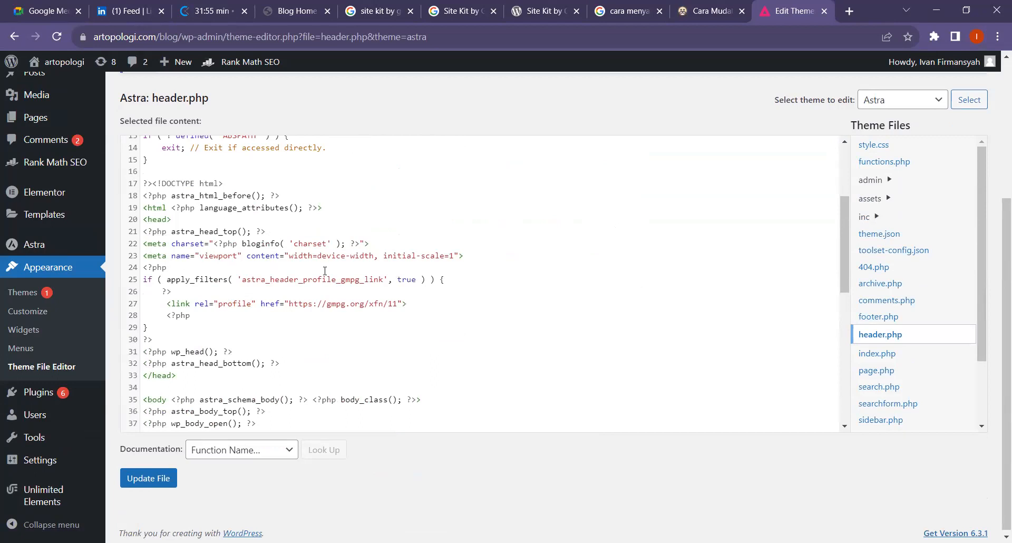
{"action": "left_click_drag", "start_coordinate": [146, 244], "coordinate": [288, 336]}
{"action": "left_click_drag", "start_coordinate": [324, 363], "coordinate": [198, 348]}
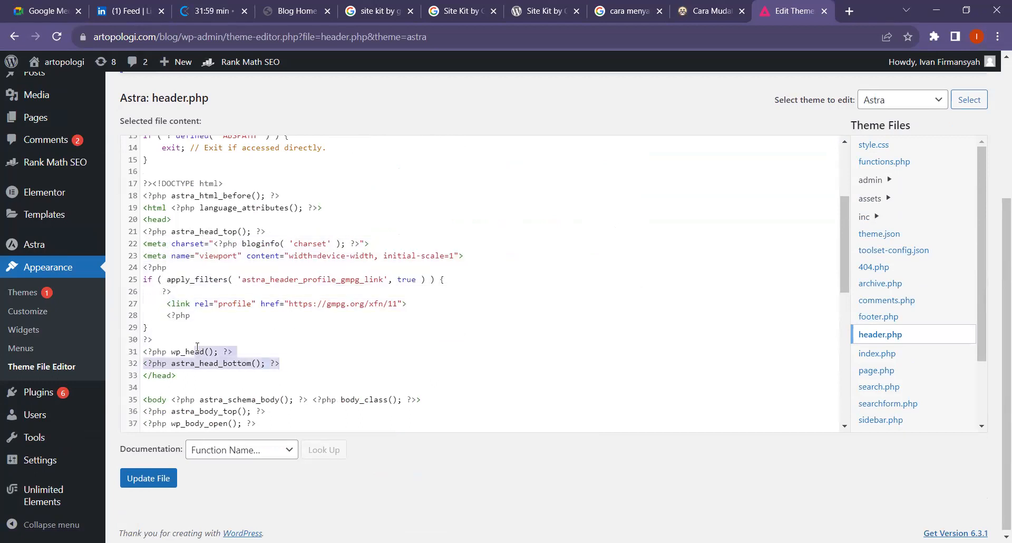
{"action": "left_click", "coordinate": [281, 330]}
- Read the Dewaweb tutorial's manual steps for placing the tracking code in the Theme Header, and return to header.php
{"action": "left_click", "coordinate": [716, 7]}
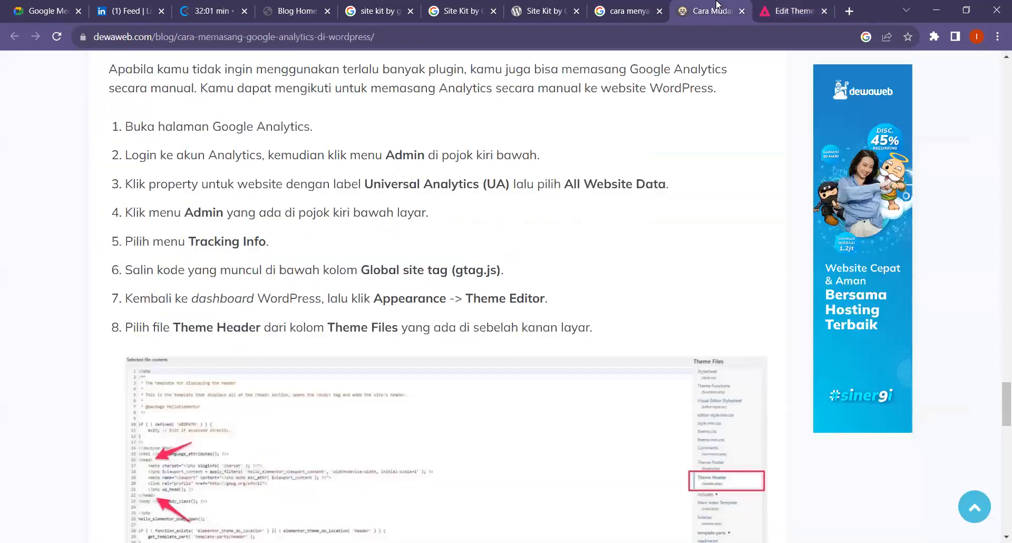
{"action": "scroll", "coordinate": [332, 294], "scroll_direction": "down", "scroll_amount": 3}
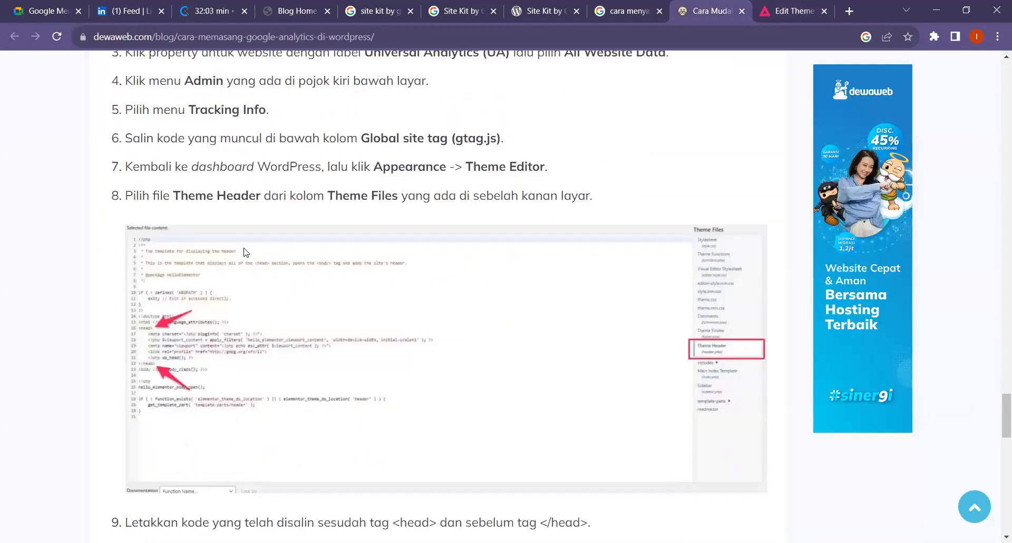
{"action": "scroll", "coordinate": [234, 255], "scroll_direction": "up", "scroll_amount": 3}
{"action": "scroll", "coordinate": [234, 255], "scroll_direction": "down", "scroll_amount": 2}
{"action": "scroll", "coordinate": [229, 253], "scroll_direction": "up", "scroll_amount": 1}
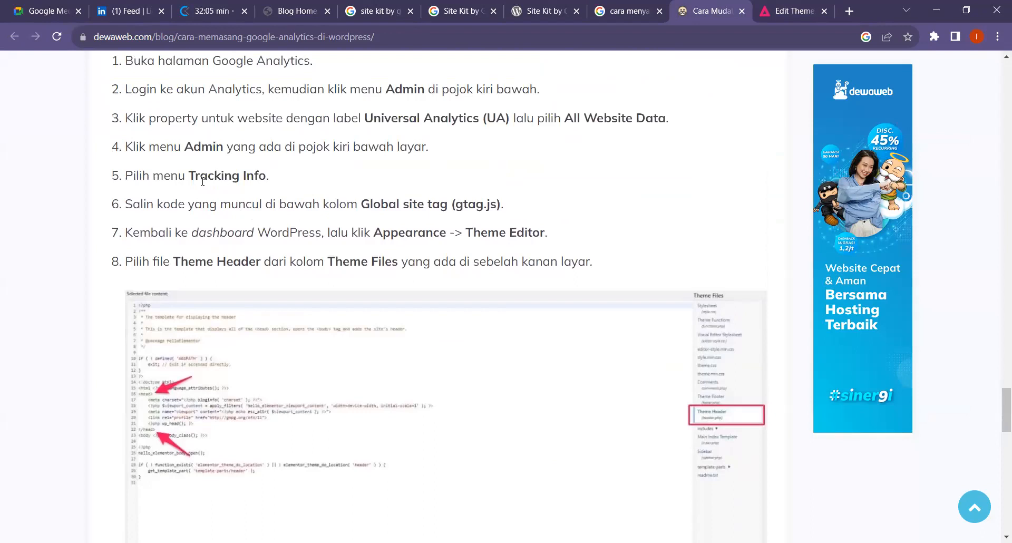
{"action": "scroll", "coordinate": [193, 263], "scroll_direction": "down", "scroll_amount": 2}
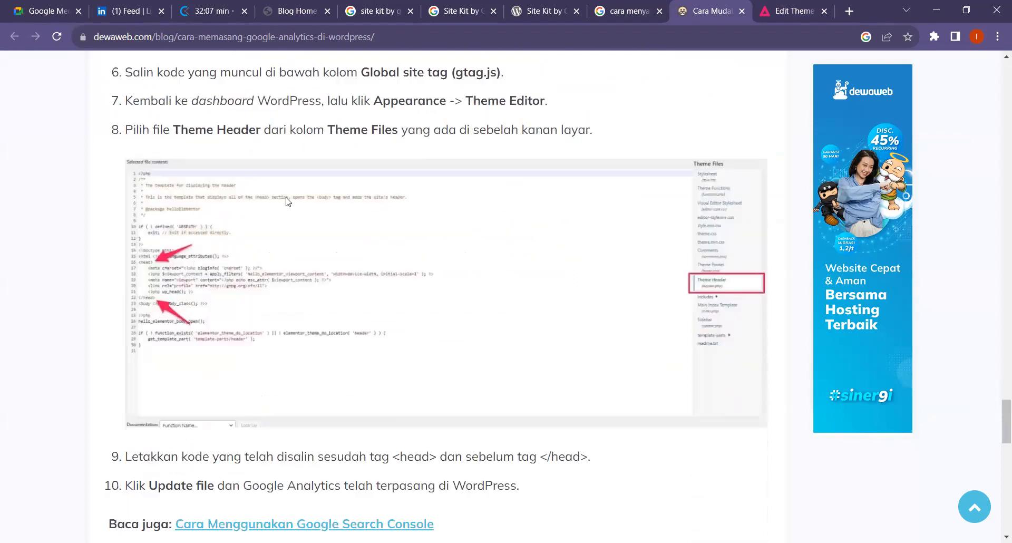
{"action": "scroll", "coordinate": [209, 289], "scroll_direction": "down", "scroll_amount": 3}
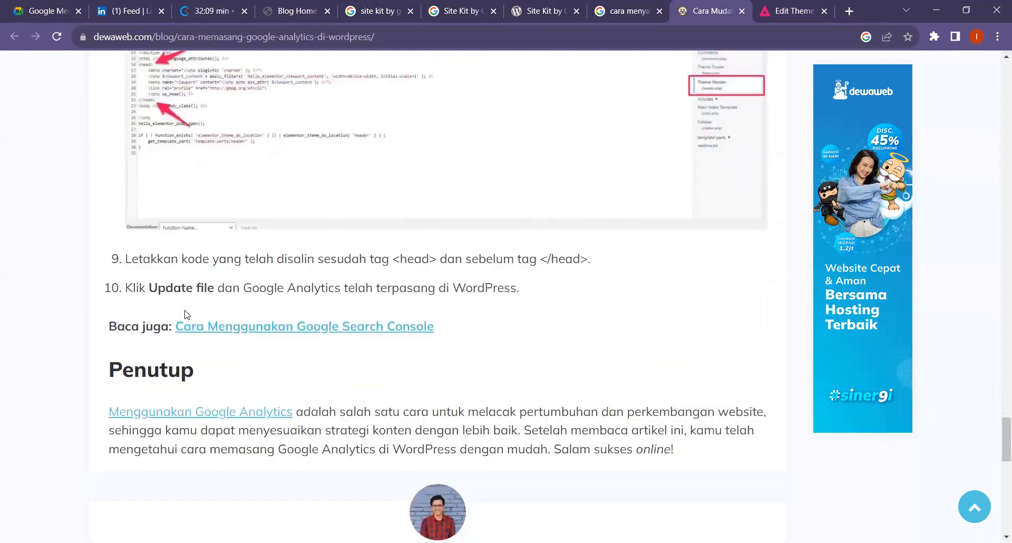
{"action": "left_click", "coordinate": [794, 11]}
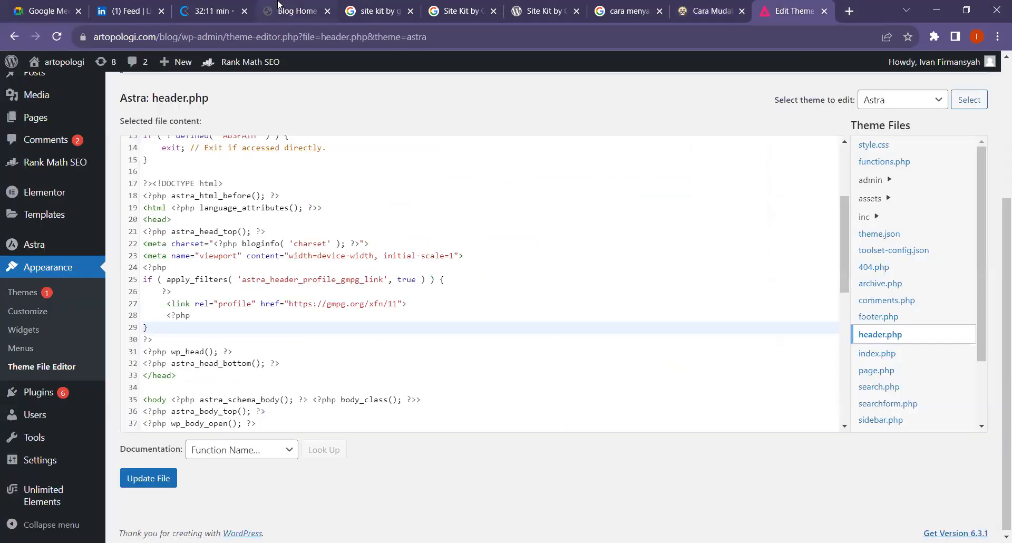
- Return to the Qaulans site editor and check the Blog Home settings and areas under Pages
{"action": "left_click", "coordinate": [293, 6]}
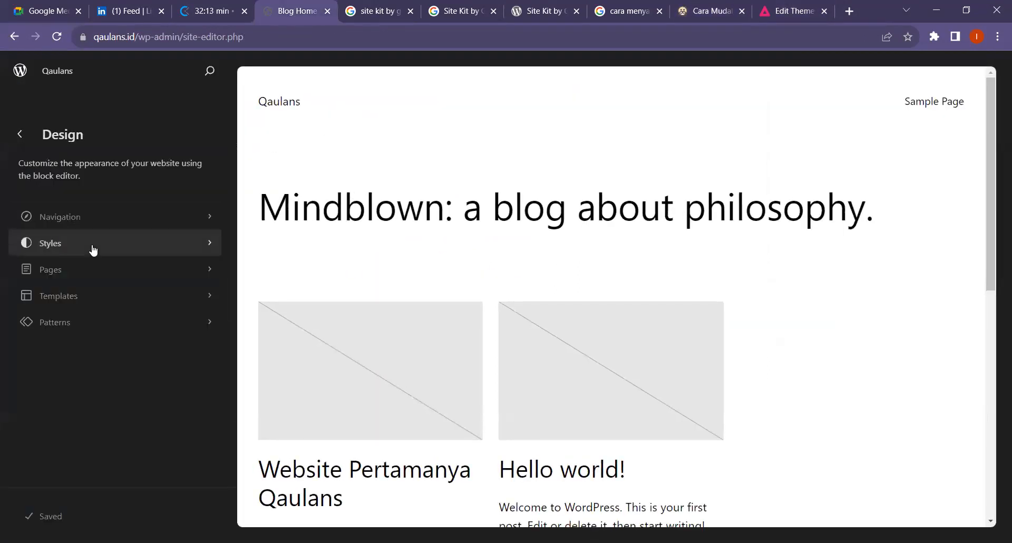
{"action": "left_click", "coordinate": [92, 271]}
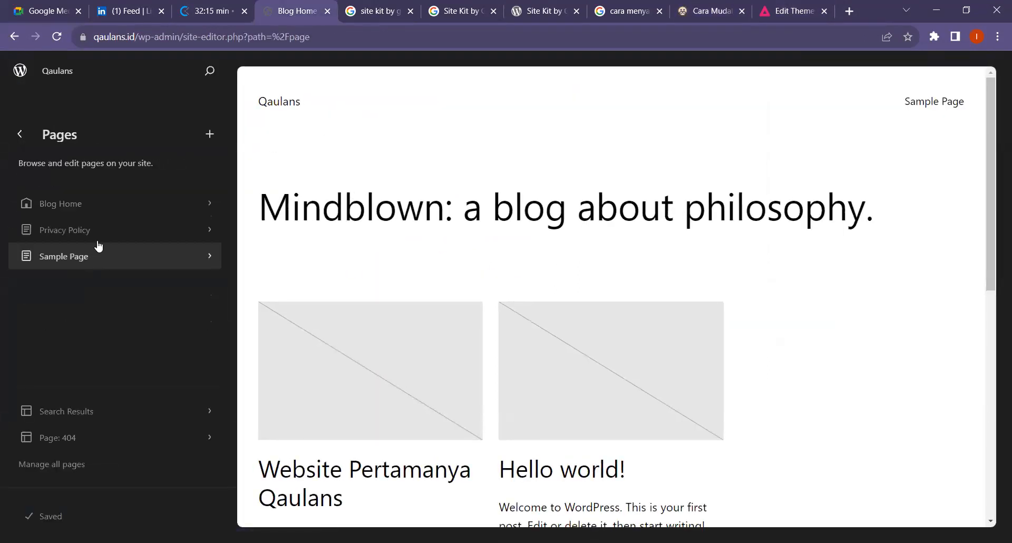
{"action": "left_click", "coordinate": [98, 206]}
{"action": "scroll", "coordinate": [109, 268], "scroll_direction": "down", "scroll_amount": 1}
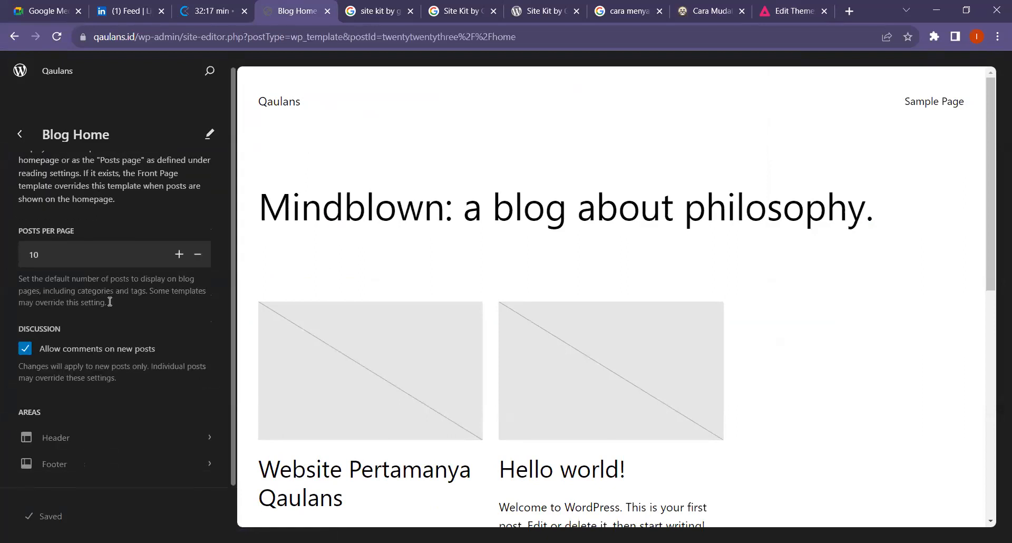
{"action": "left_click", "coordinate": [22, 136]}
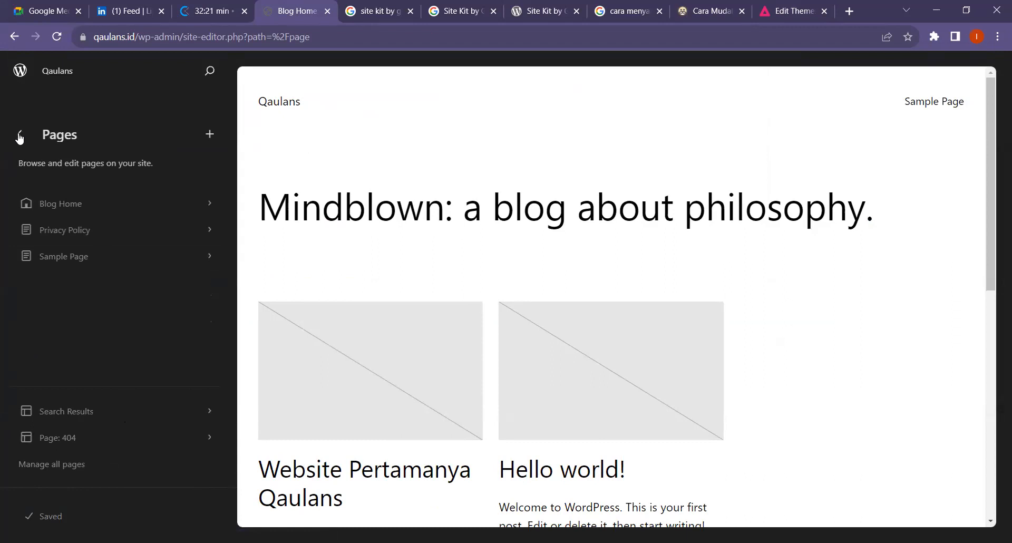
- Check the Navigation section with its page preview in the site editor and open the Styles section
{"action": "left_click", "coordinate": [19, 139]}
{"action": "left_click", "coordinate": [93, 217]}
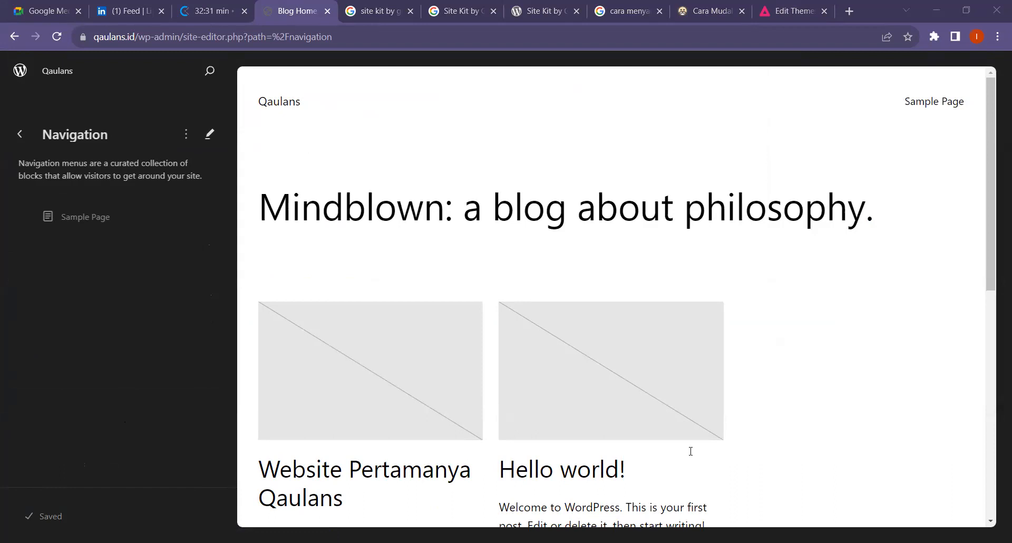
{"action": "scroll", "coordinate": [343, 274], "scroll_direction": "down", "scroll_amount": 4}
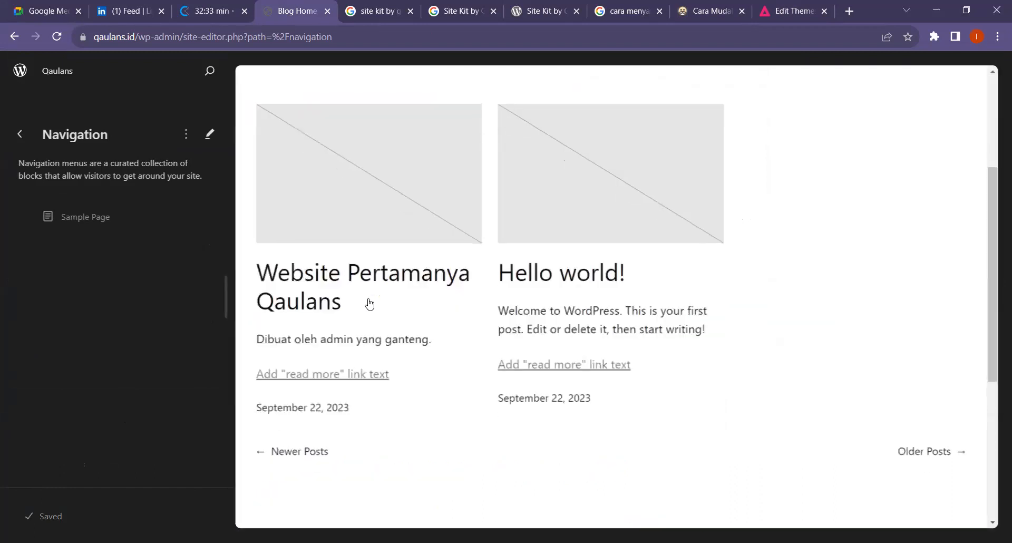
{"action": "scroll", "coordinate": [369, 300], "scroll_direction": "up", "scroll_amount": 4}
{"action": "left_click", "coordinate": [19, 134]}
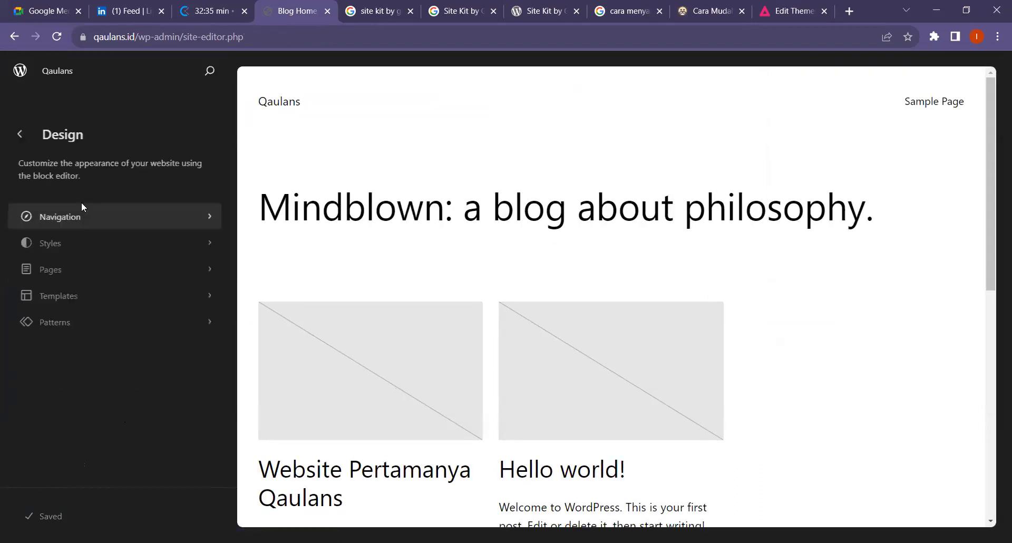
{"action": "left_click", "coordinate": [79, 251]}
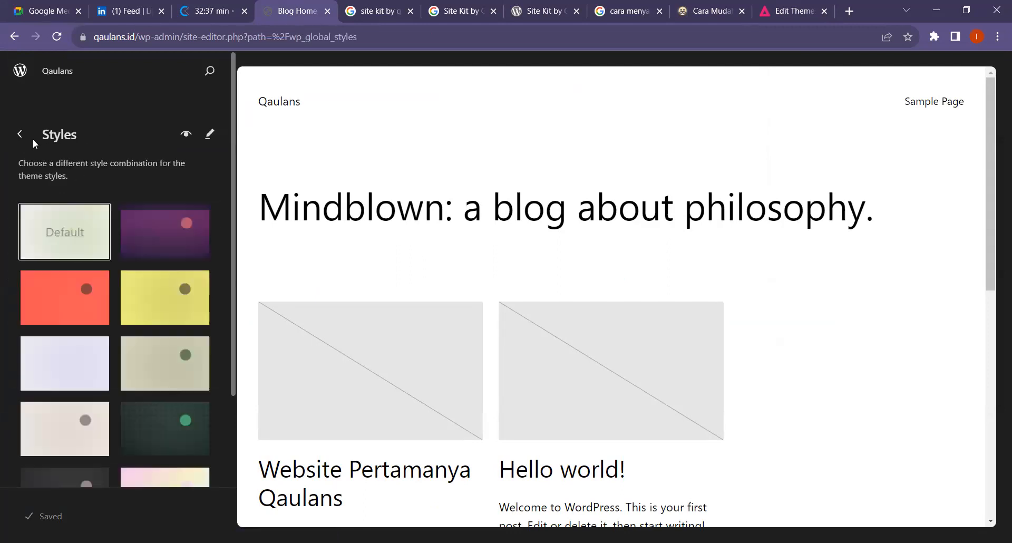
- Check the Blog Home page settings in the site editor and open its Header area
{"action": "left_click", "coordinate": [21, 134]}
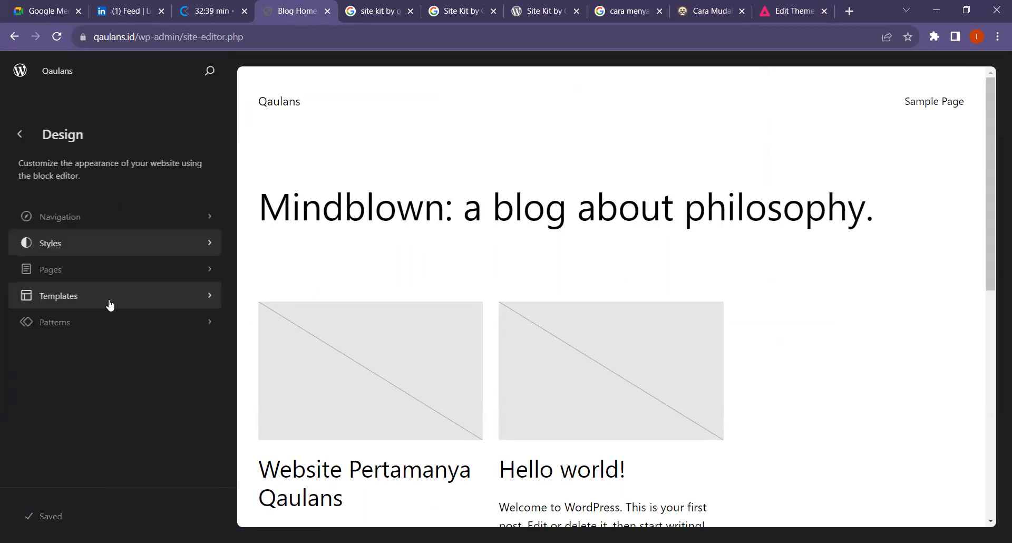
{"action": "left_click", "coordinate": [97, 274]}
{"action": "left_click", "coordinate": [117, 211]}
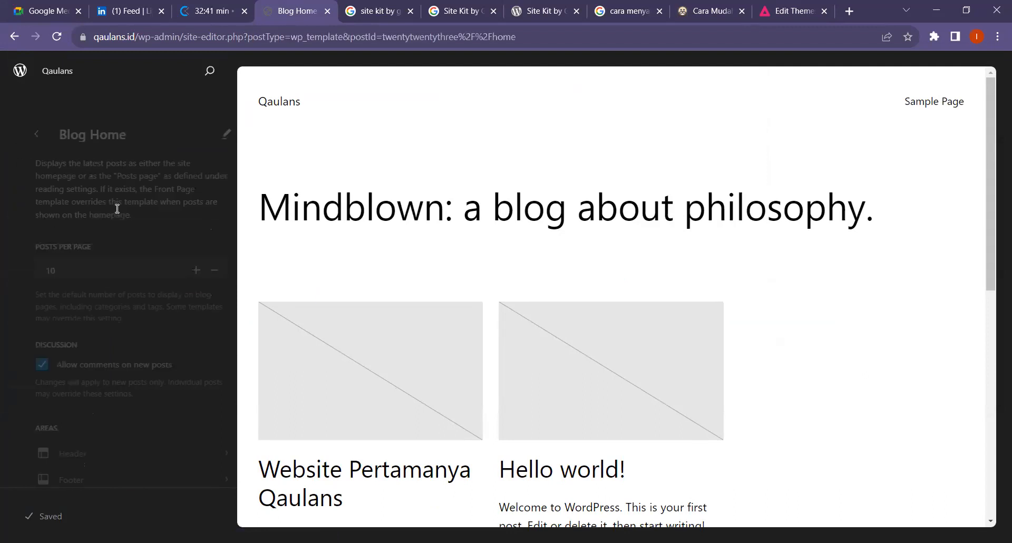
{"action": "scroll", "coordinate": [120, 312], "scroll_direction": "down", "scroll_amount": 1}
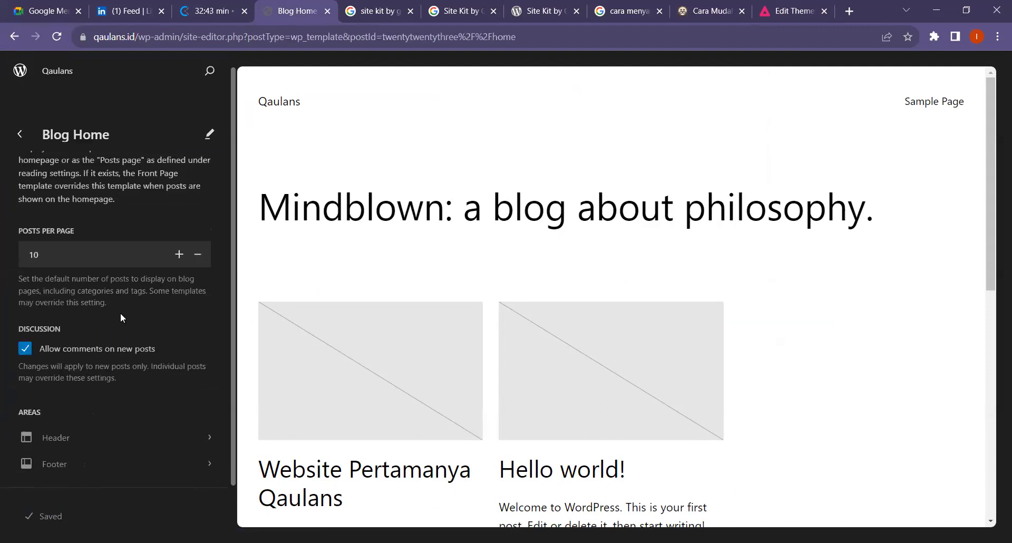
{"action": "left_click", "coordinate": [90, 440]}
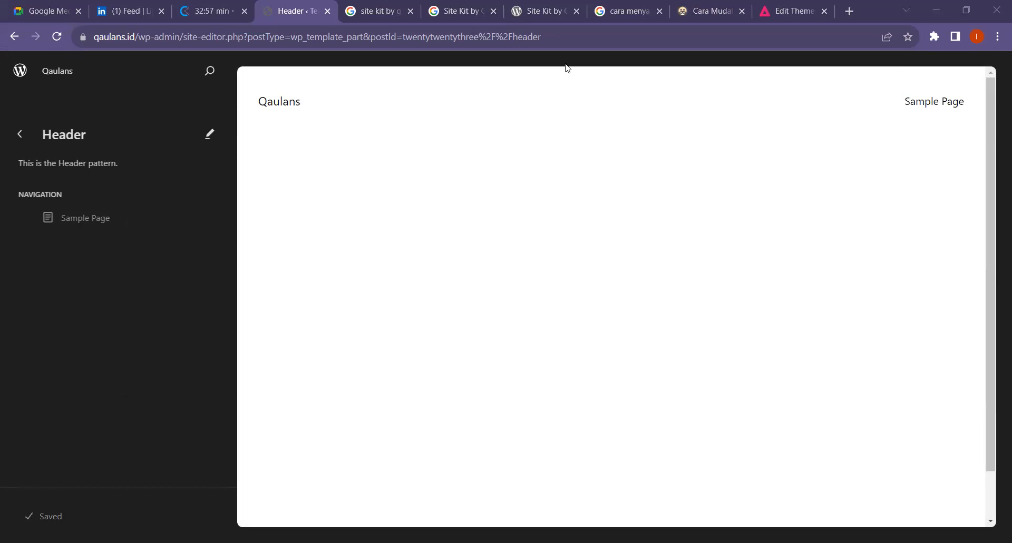
- Leave the site editor for the WordPress dashboard and open the Site Kit setup page
{"action": "left_click", "coordinate": [20, 134]}
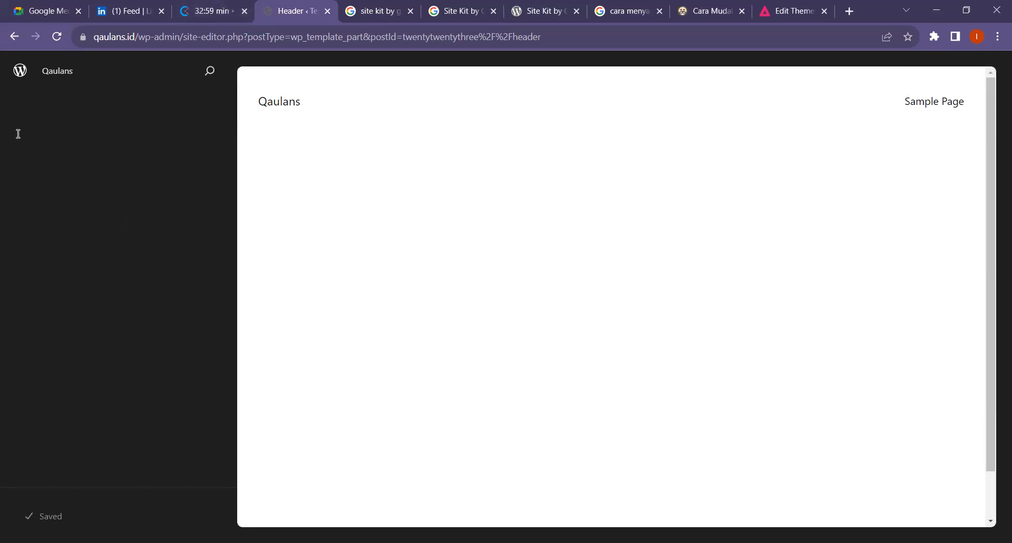
{"action": "left_click", "coordinate": [18, 134]}
{"action": "left_click", "coordinate": [18, 135]}
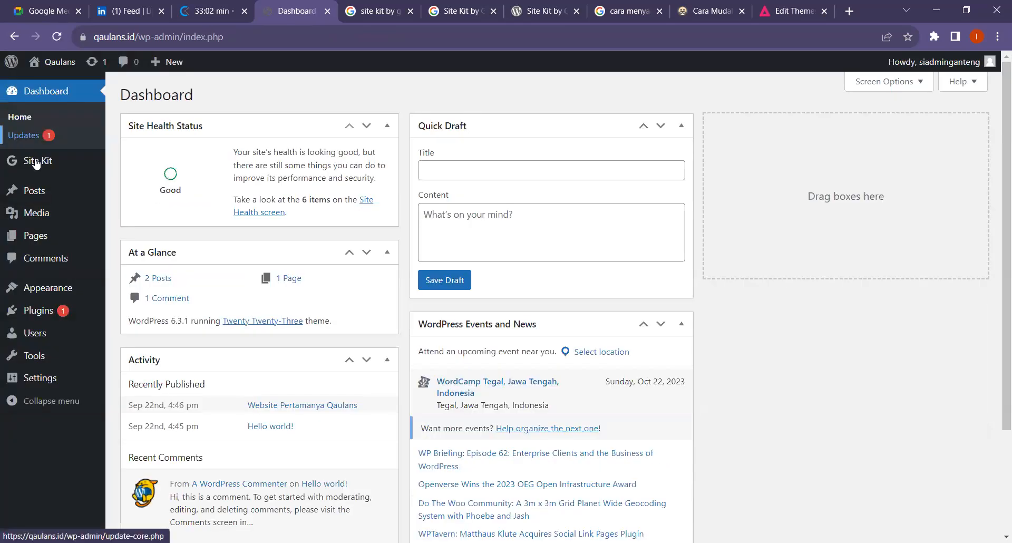
{"action": "left_click", "coordinate": [36, 163]}
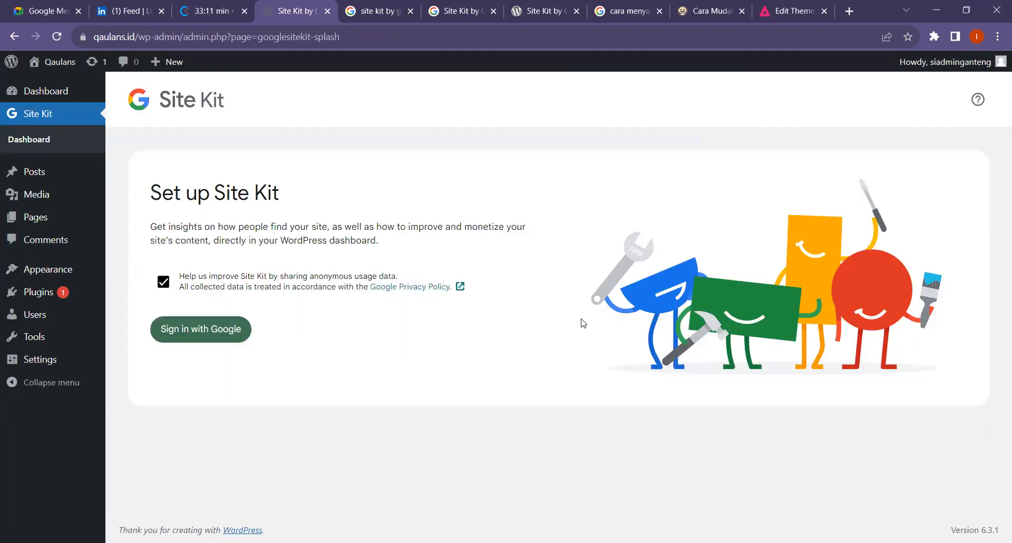
- Close the two Google search tabs and place a new blank tab directly after the Site Kit setup tab
{"action": "left_click", "coordinate": [410, 11]}
{"action": "left_click", "coordinate": [410, 11]}
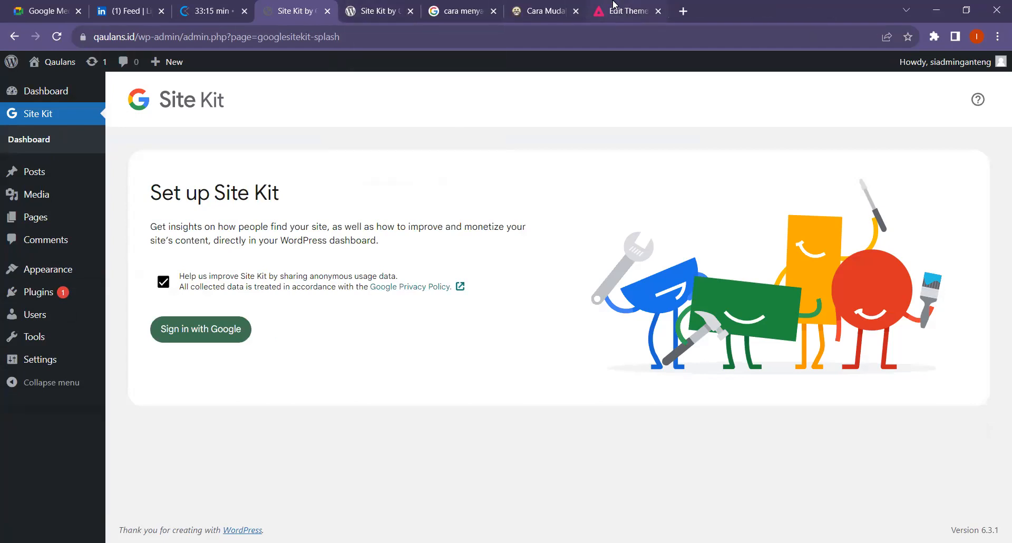
{"action": "left_click", "coordinate": [684, 11]}
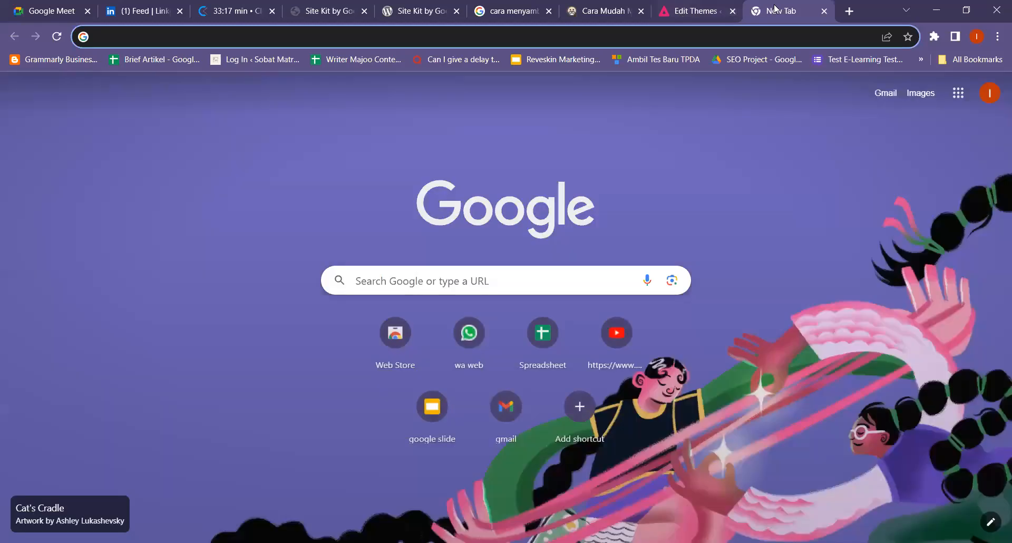
{"action": "left_click_drag", "start_coordinate": [781, 11], "coordinate": [417, 11]}
{"action": "left_click", "coordinate": [329, 11]}
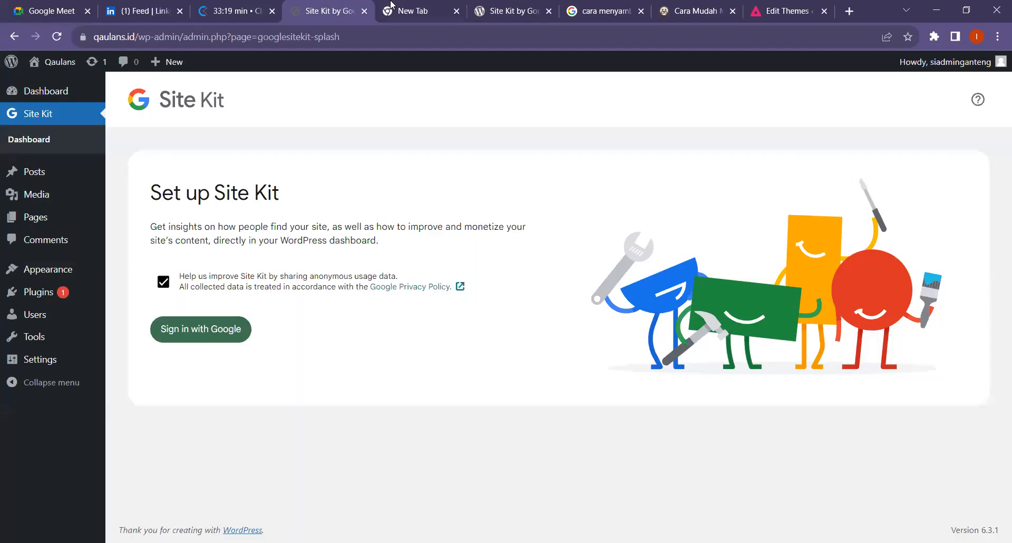
{"action": "mouse_move", "coordinate": [392, 5]}
{"action": "mouse_move", "coordinate": [31, 271]}
- Glance at the Dewaweb tutorial, then view Site Kit's Google account chooser and return to the setup page
{"action": "left_click", "coordinate": [680, 7]}
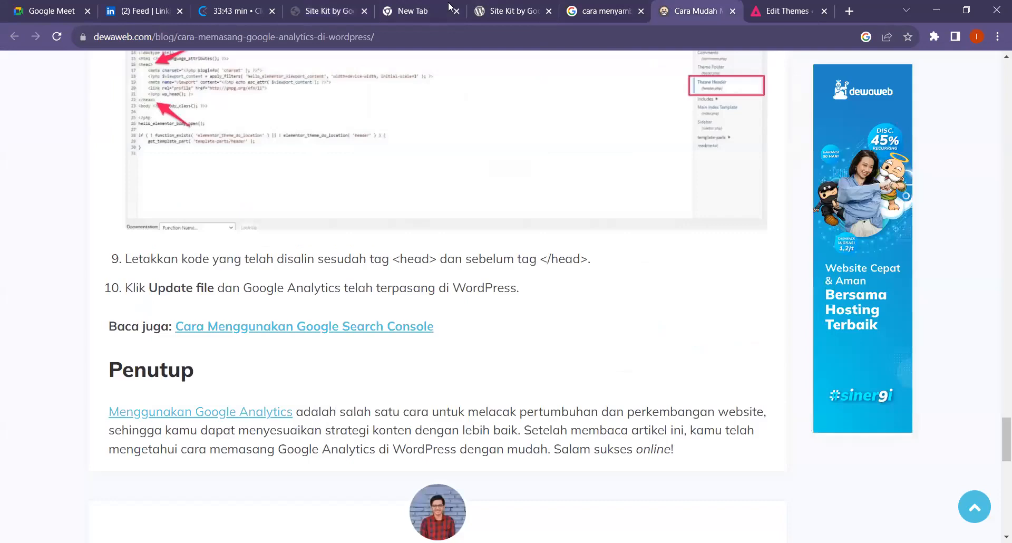
{"action": "left_click", "coordinate": [338, 6]}
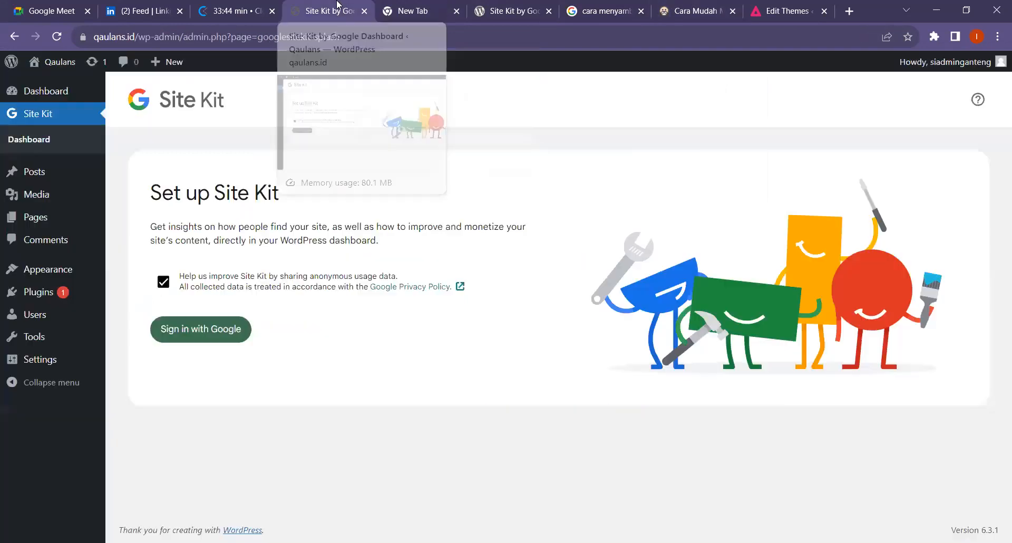
{"action": "left_click", "coordinate": [220, 331]}
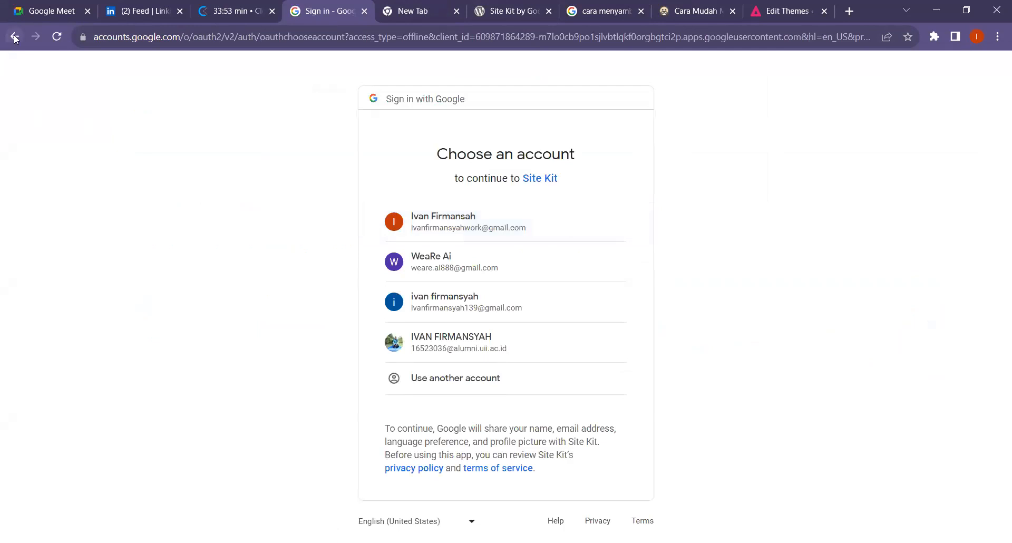
{"action": "left_click", "coordinate": [14, 37]}
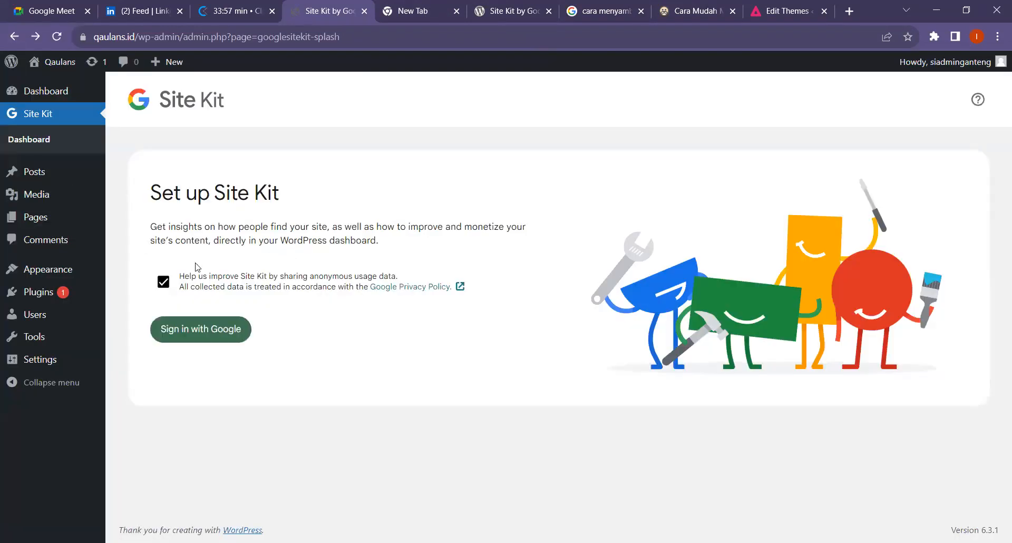
- Check the installed themes and open the list of installed plugins
{"action": "left_click", "coordinate": [38, 275]}
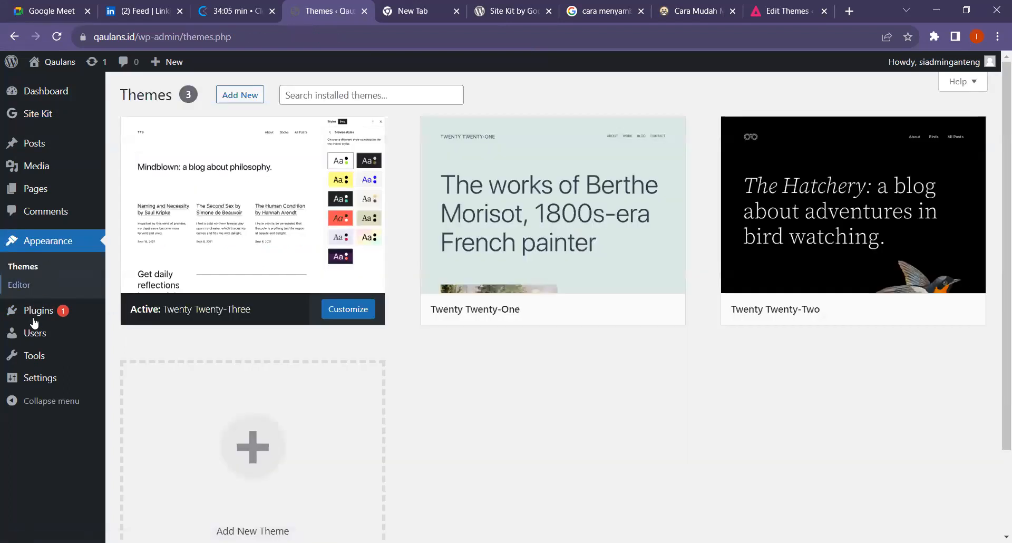
{"action": "mouse_move", "coordinate": [33, 321]}
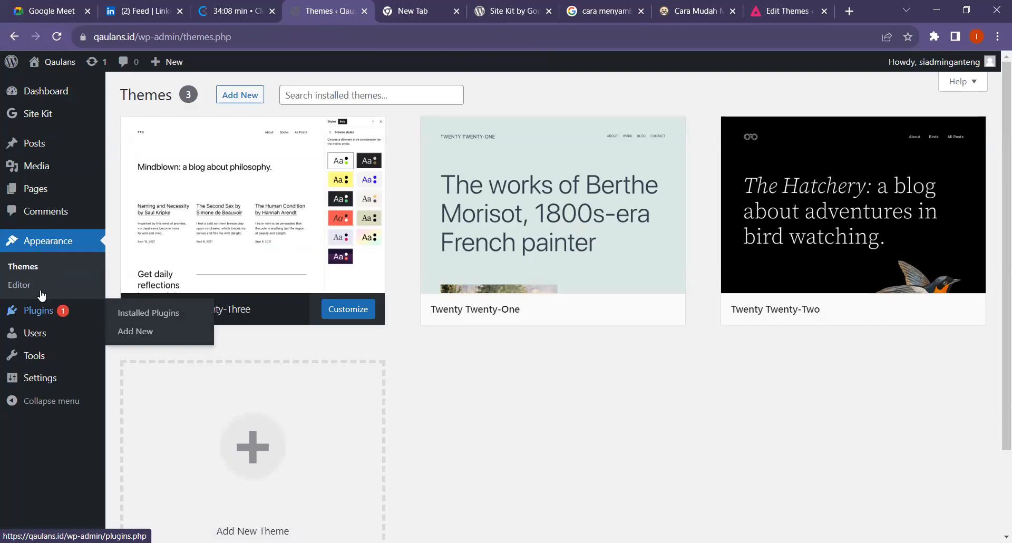
{"action": "left_click", "coordinate": [35, 315]}
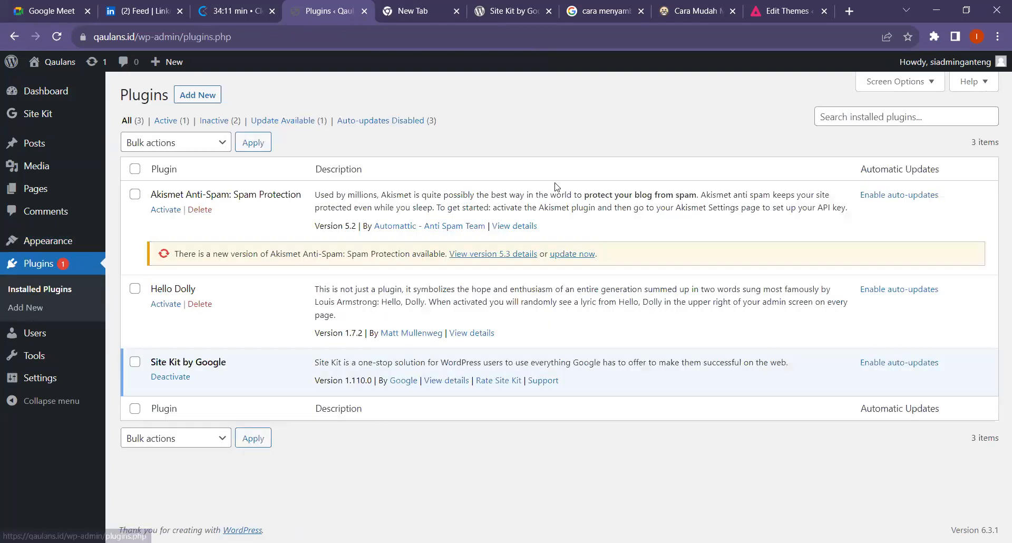
{"action": "left_click", "coordinate": [857, 117]}
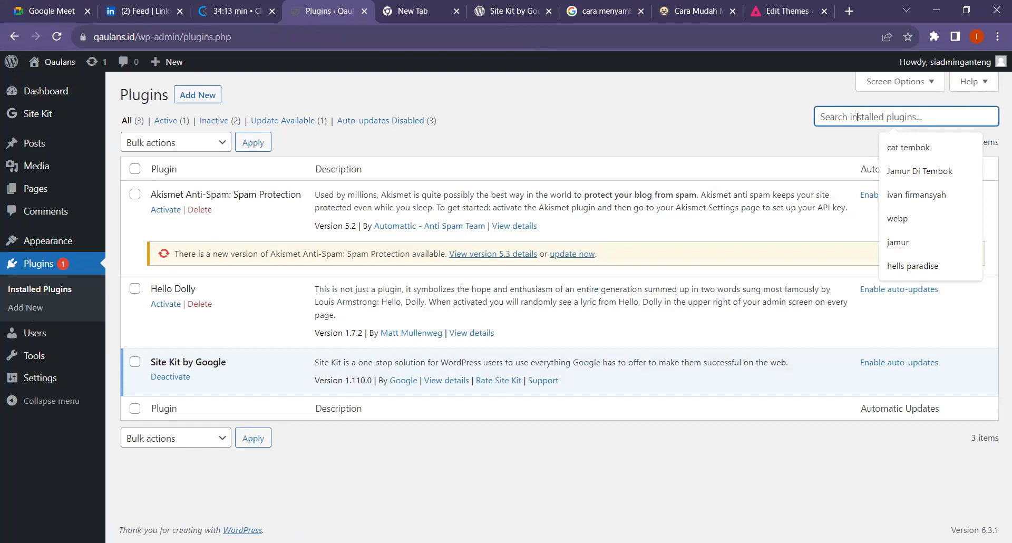
{"action": "type", "text": "ran"}
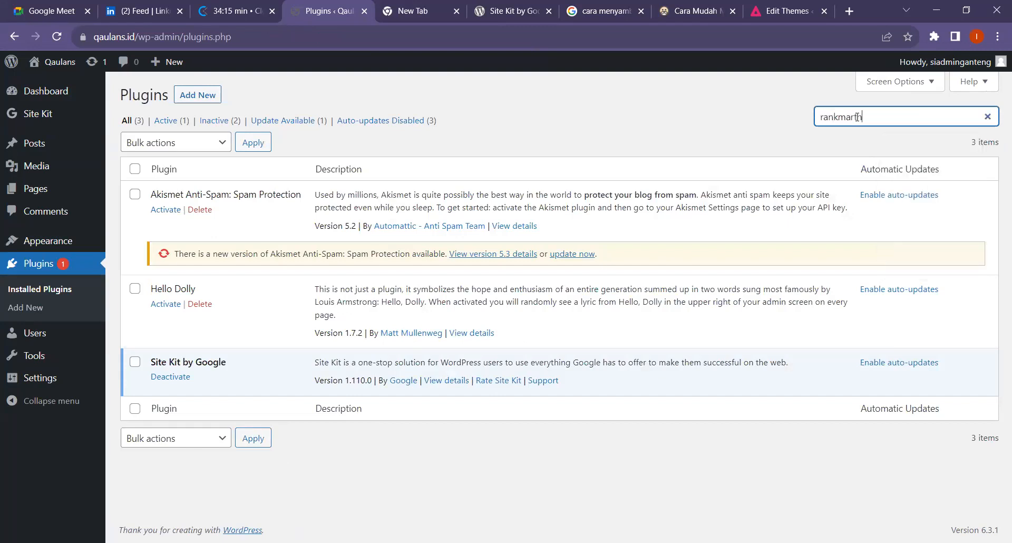
{"action": "type", "text": "kmarth"}
{"action": "key", "text": "BackSpace"}
{"action": "key", "text": "BackSpace"}
{"action": "key", "text": "BackSpace"}
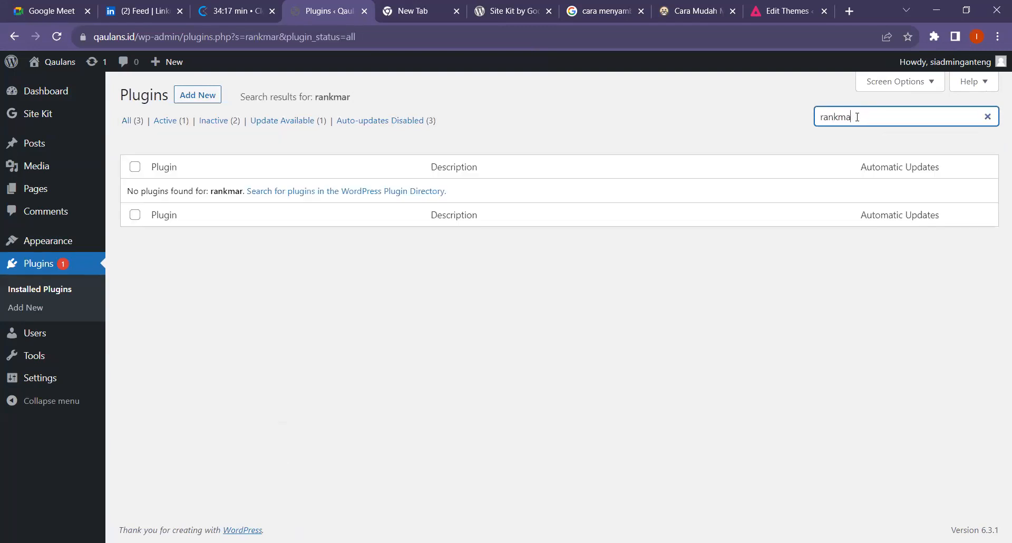
{"action": "key", "text": "BackSpace"}
{"action": "key", "text": "BackSpace"}
{"action": "key", "text": "BackSpace"}
{"action": "key", "text": "BackSpace"}
{"action": "key", "text": "BackSpace"}
{"action": "key", "text": "BackSpace"}
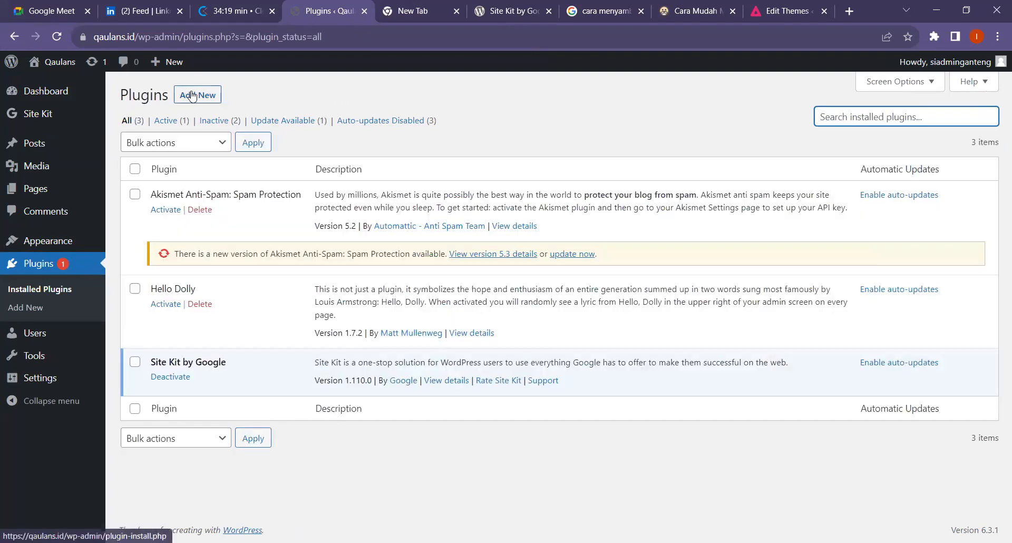
- Search for "rankmath" among the plugins available to add and browse the results
{"action": "left_click", "coordinate": [198, 97]}
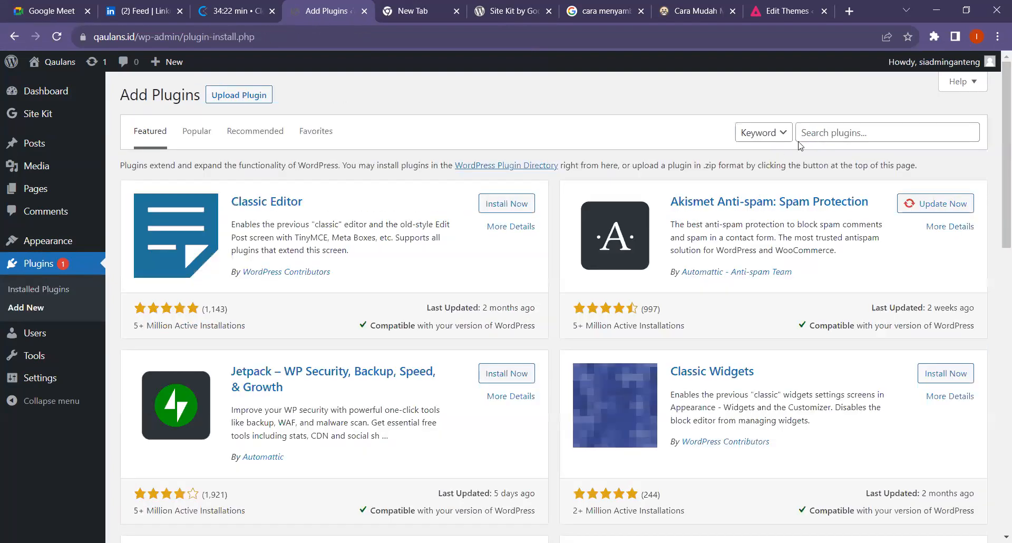
{"action": "left_click", "coordinate": [832, 132]}
{"action": "type", "text": "rankmath"}
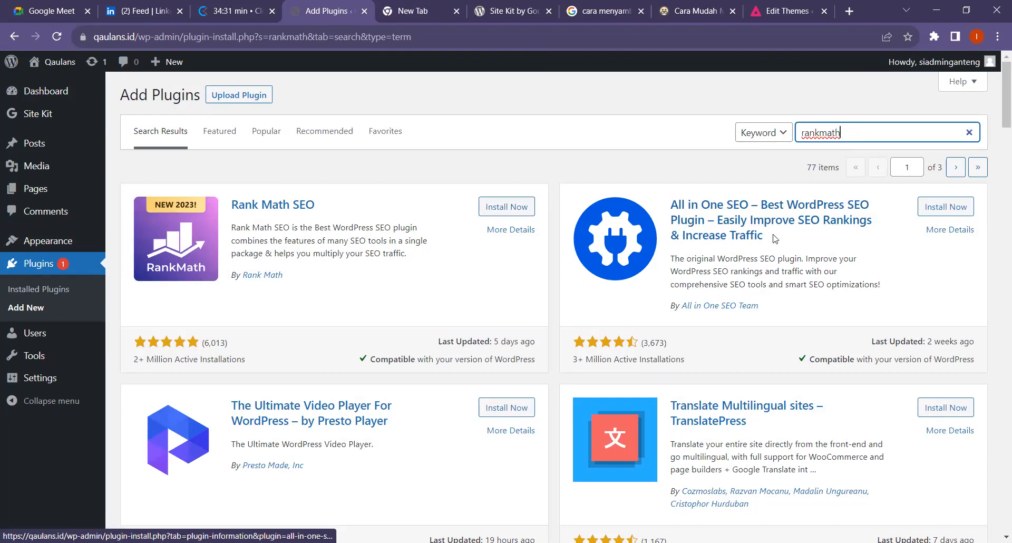
{"action": "scroll", "coordinate": [448, 216], "scroll_direction": "down", "scroll_amount": 2}
{"action": "scroll", "coordinate": [450, 215], "scroll_direction": "down", "scroll_amount": 3}
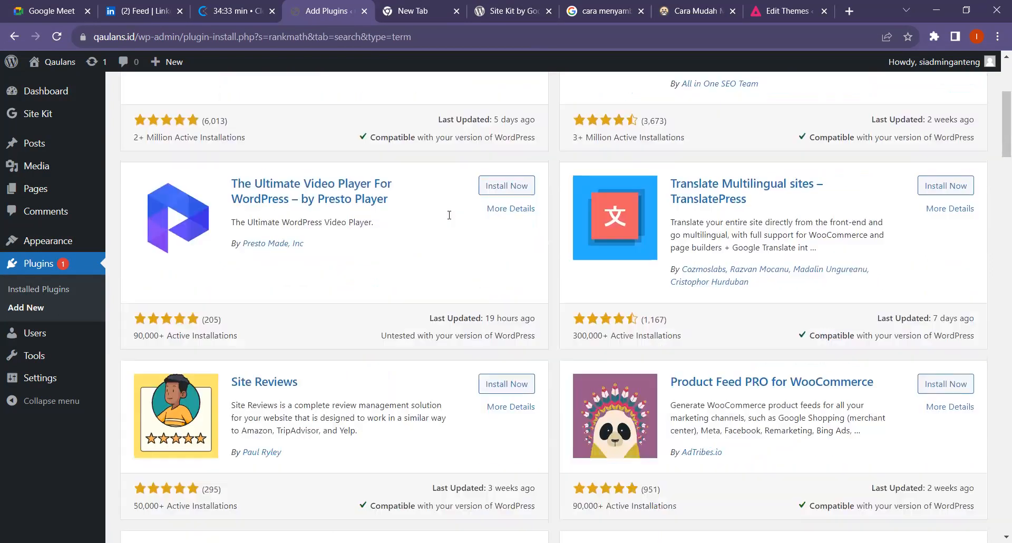
{"action": "scroll", "coordinate": [502, 228], "scroll_direction": "up", "scroll_amount": 5}
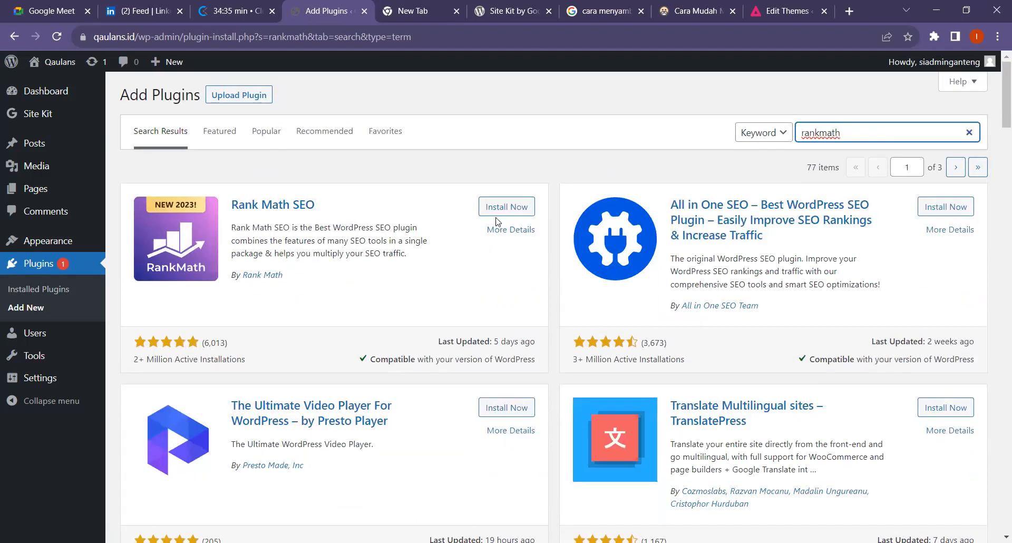
- Install and activate the Rank Math SEO plugin
{"action": "left_click", "coordinate": [494, 207]}
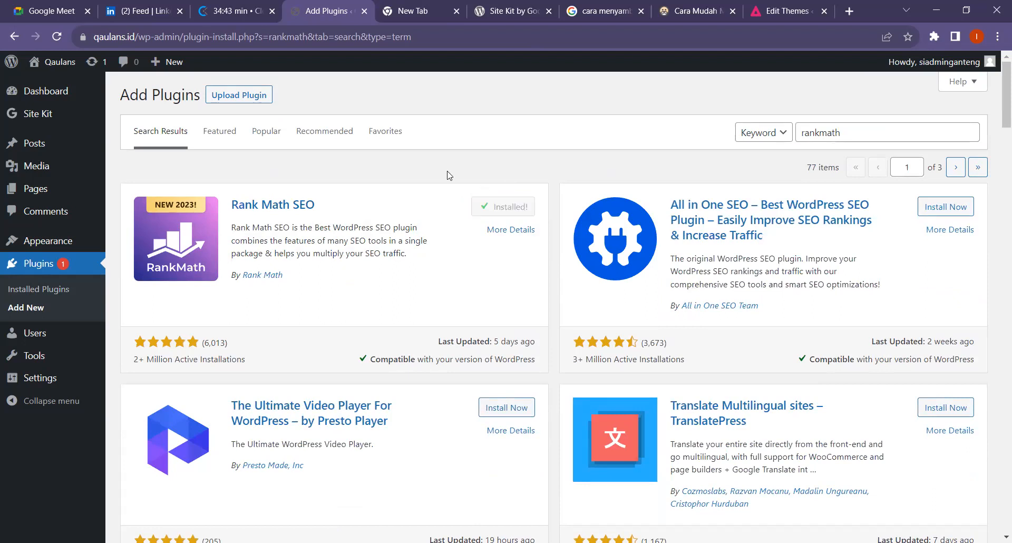
{"action": "mouse_move", "coordinate": [96, 152]}
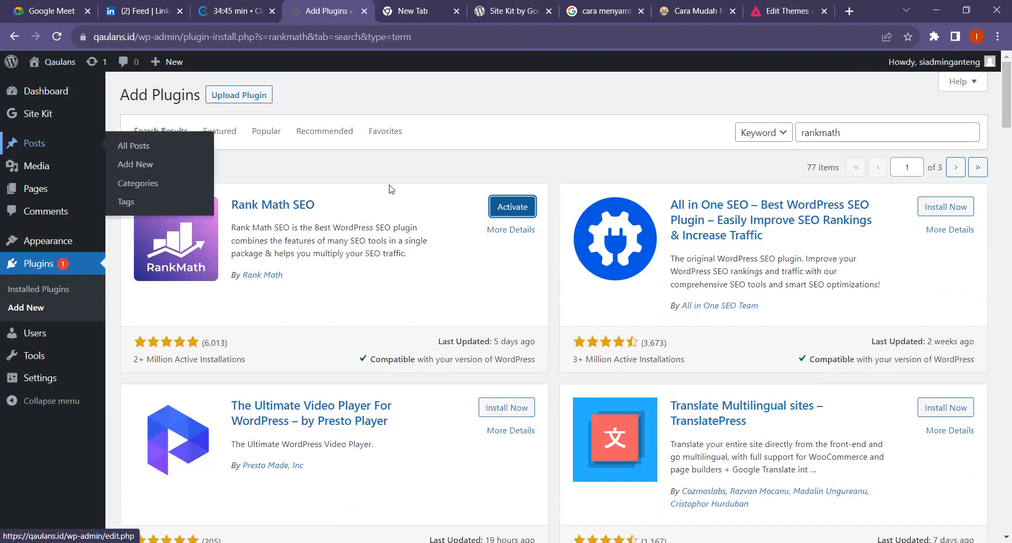
{"action": "left_click", "coordinate": [498, 209]}
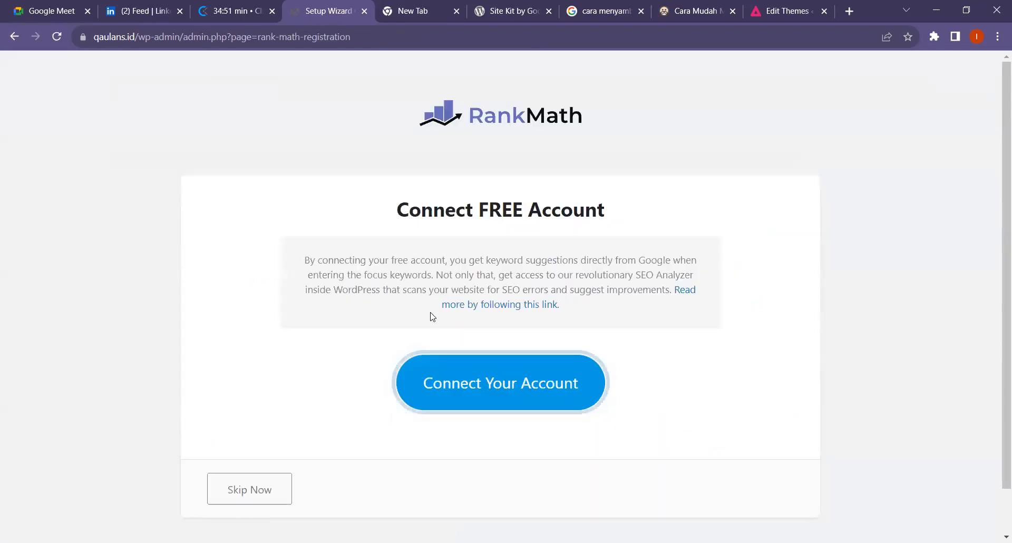
- Skip connecting a Rank Math account and start the setup wizard in Easy mode
{"action": "scroll", "coordinate": [370, 380], "scroll_direction": "down", "scroll_amount": 1}
{"action": "left_click", "coordinate": [260, 450]}
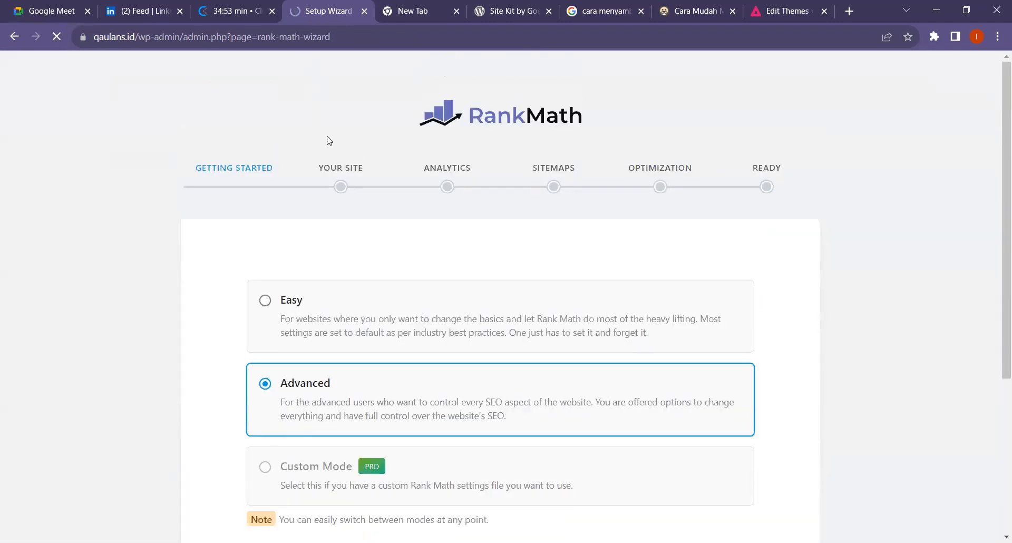
{"action": "scroll", "coordinate": [369, 219], "scroll_direction": "down", "scroll_amount": 3}
{"action": "scroll", "coordinate": [364, 220], "scroll_direction": "up", "scroll_amount": 2}
{"action": "left_click", "coordinate": [350, 247]}
{"action": "scroll", "coordinate": [352, 247], "scroll_direction": "down", "scroll_amount": 3}
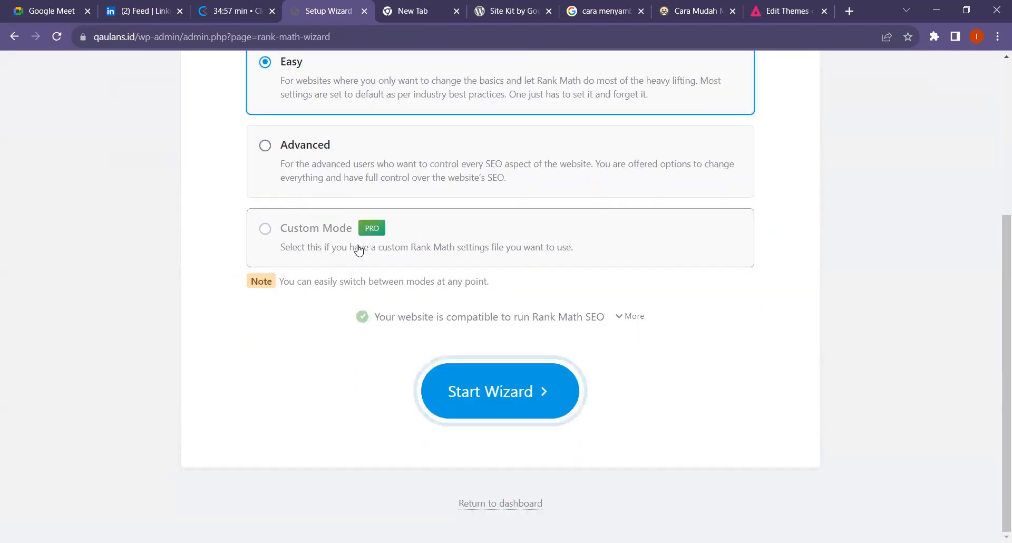
{"action": "left_click", "coordinate": [510, 387]}
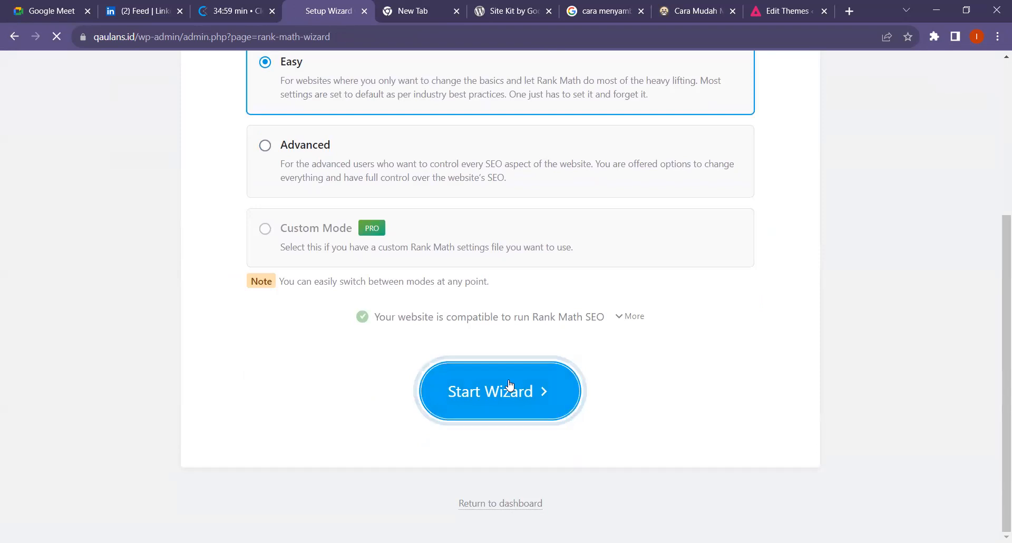
- Review and save the wizard's site details for Qaulans as a Personal Blog, and view the account-connection benefits in the Analytics step
{"action": "scroll", "coordinate": [439, 232], "scroll_direction": "down", "scroll_amount": 6}
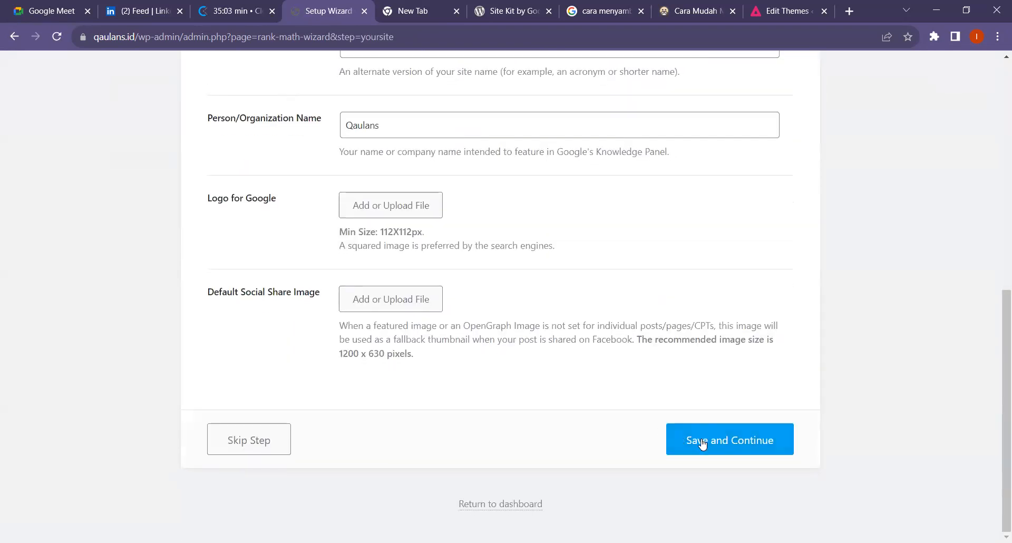
{"action": "scroll", "coordinate": [685, 422], "scroll_direction": "up", "scroll_amount": 6}
{"action": "scroll", "coordinate": [669, 348], "scroll_direction": "down", "scroll_amount": 1}
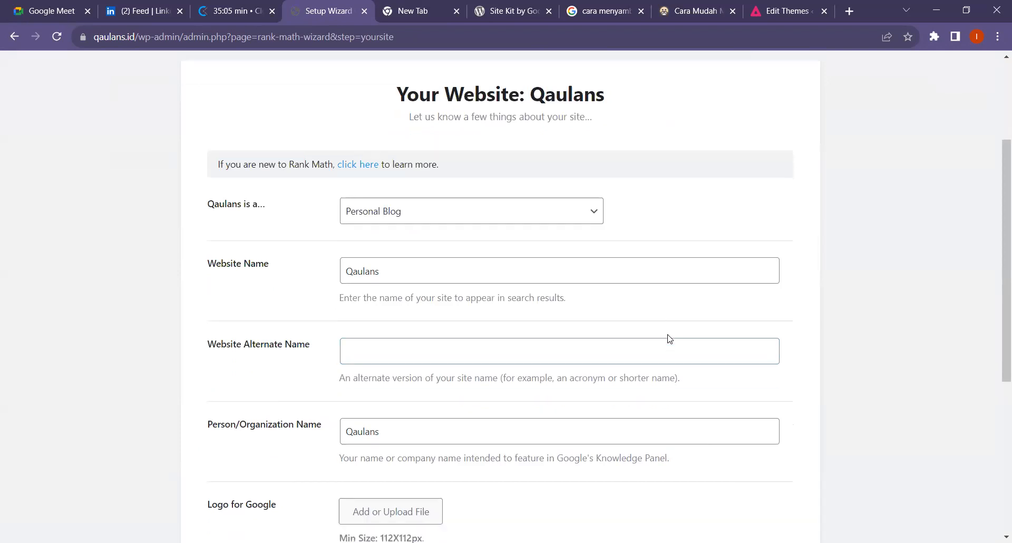
{"action": "scroll", "coordinate": [669, 339], "scroll_direction": "down", "scroll_amount": 5}
{"action": "left_click", "coordinate": [743, 436]}
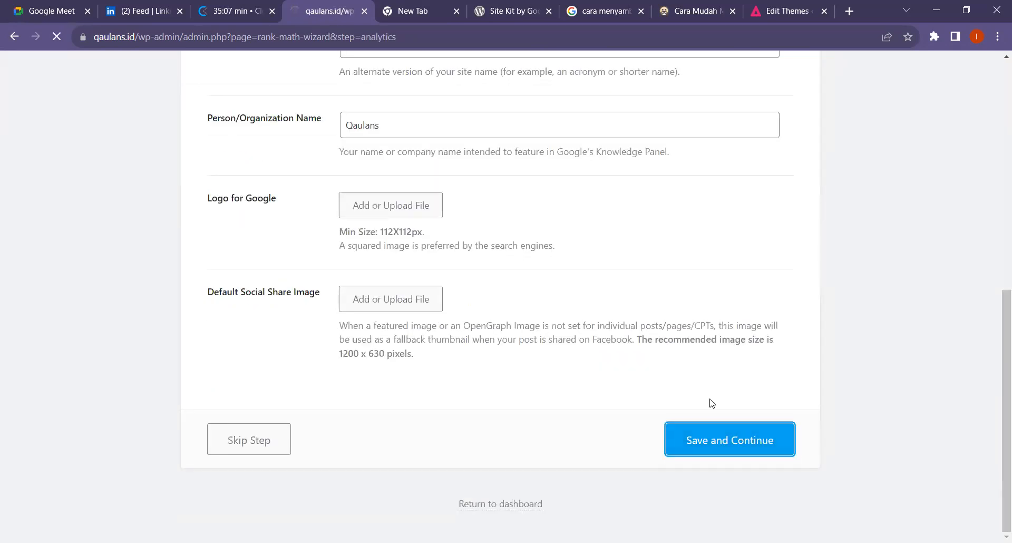
{"action": "scroll", "coordinate": [592, 300], "scroll_direction": "down", "scroll_amount": 5}
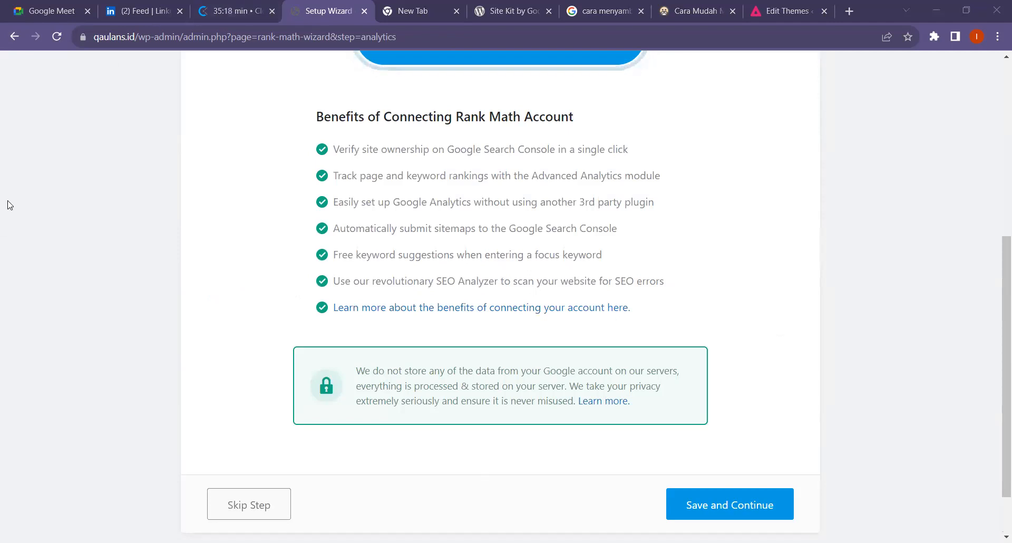
- Skip the setup wizard's Analytics step and return to the Rank Math dashboard from the Ready page
{"action": "scroll", "coordinate": [464, 300], "scroll_direction": "up", "scroll_amount": 2}
{"action": "scroll", "coordinate": [474, 238], "scroll_direction": "down", "scroll_amount": 4}
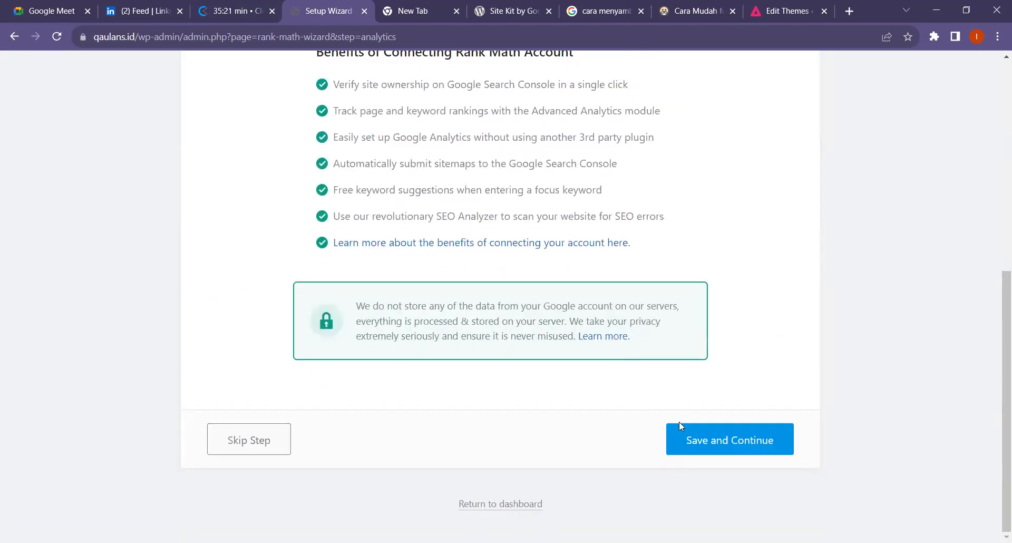
{"action": "left_click", "coordinate": [265, 439]}
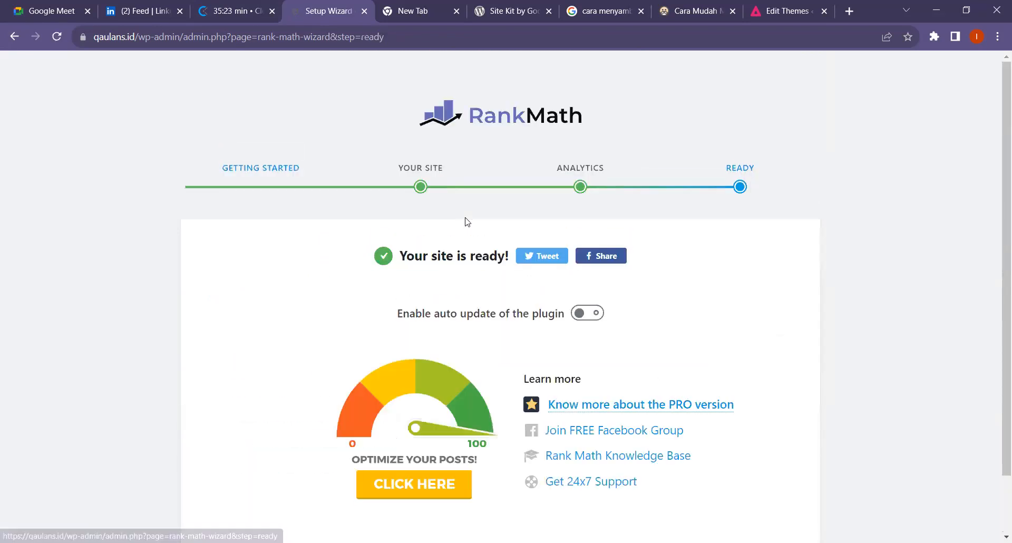
{"action": "scroll", "coordinate": [466, 222], "scroll_direction": "down", "scroll_amount": 2}
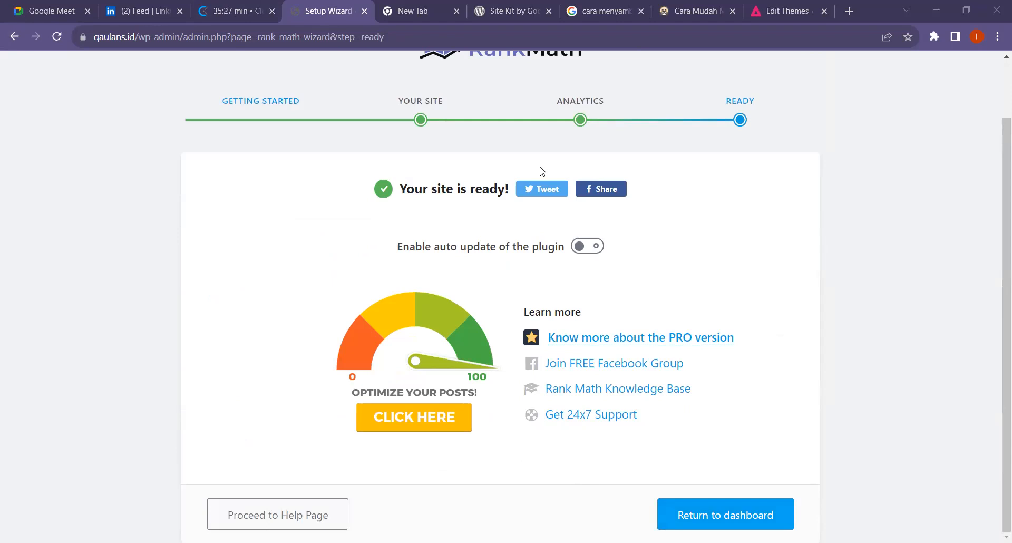
{"action": "scroll", "coordinate": [187, 270], "scroll_direction": "down", "scroll_amount": 2}
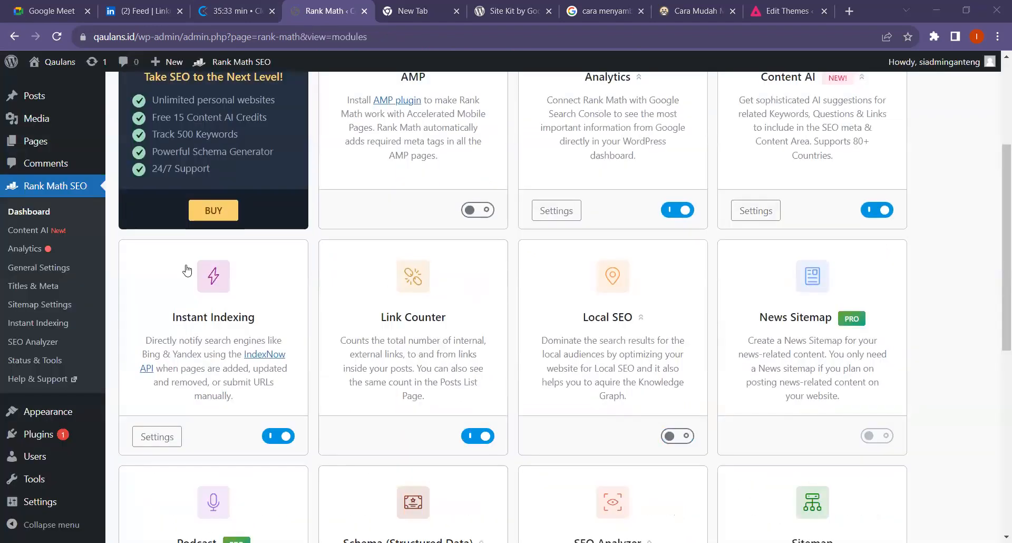
- Look through the Rank Math modules and check which ones are enabled
{"action": "scroll", "coordinate": [683, 253], "scroll_direction": "down", "scroll_amount": 2}
{"action": "scroll", "coordinate": [470, 285], "scroll_direction": "up", "scroll_amount": 4}
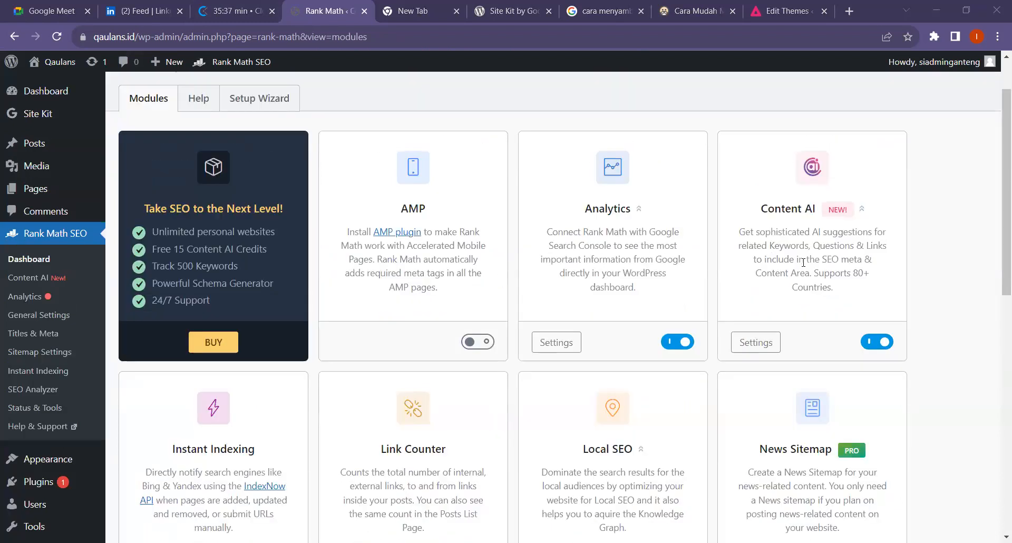
{"action": "scroll", "coordinate": [803, 262], "scroll_direction": "down", "scroll_amount": 3}
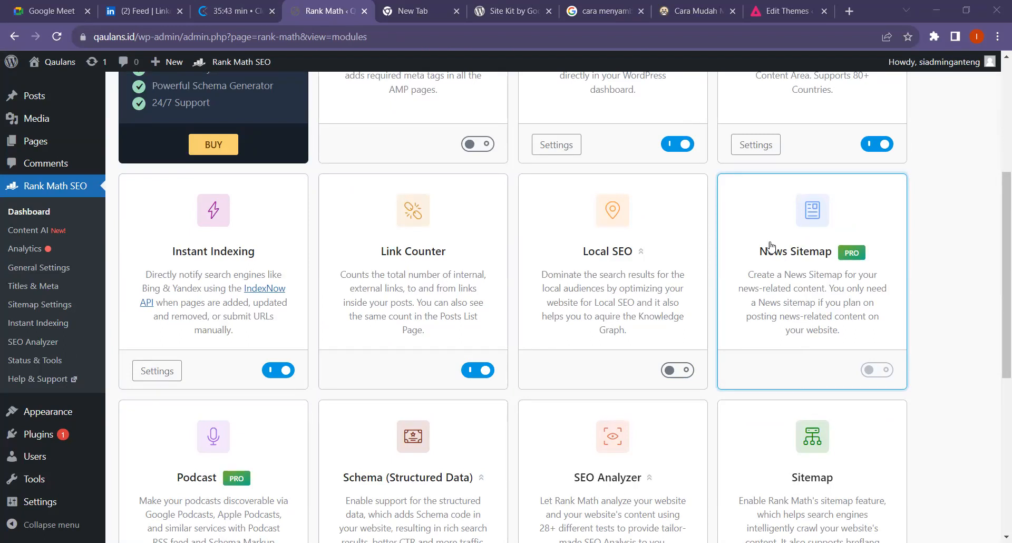
{"action": "scroll", "coordinate": [775, 247], "scroll_direction": "down", "scroll_amount": 1}
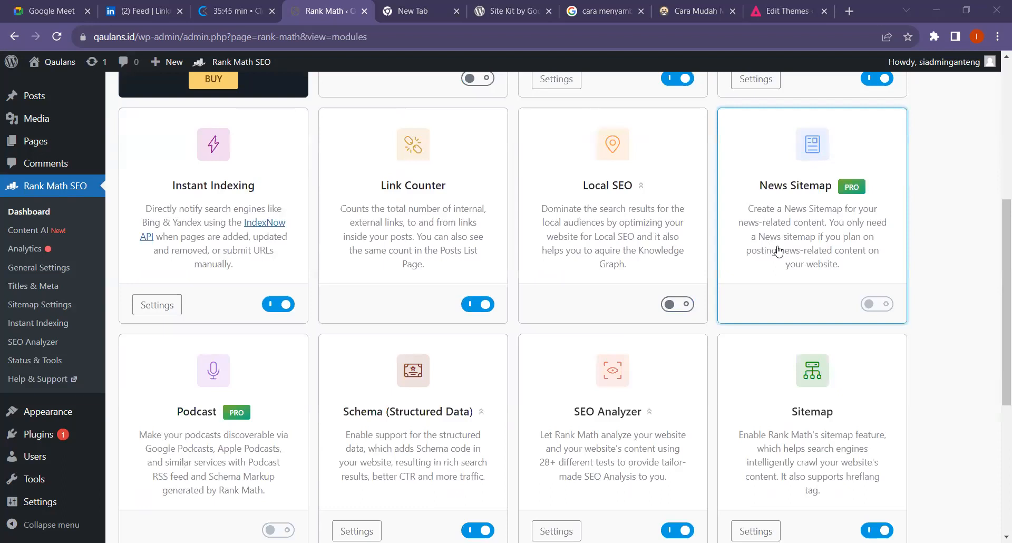
{"action": "scroll", "coordinate": [844, 257], "scroll_direction": "down", "scroll_amount": 1}
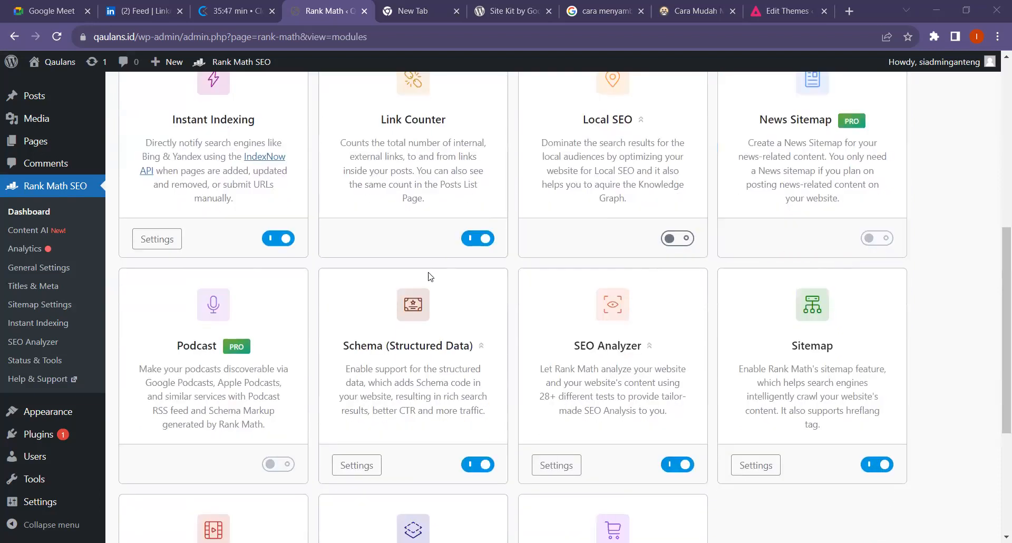
{"action": "scroll", "coordinate": [429, 277], "scroll_direction": "down", "scroll_amount": 2}
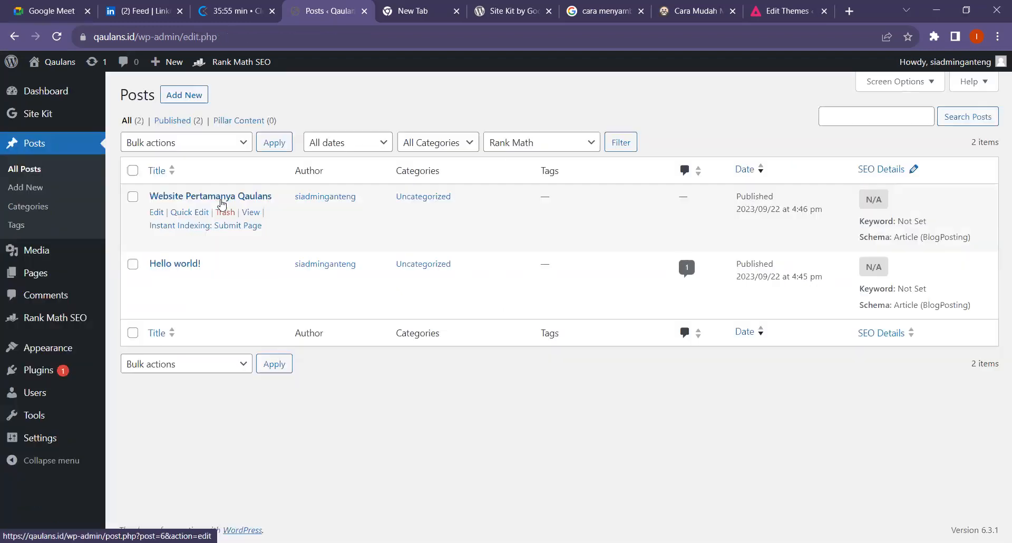
- Edit the post "Website Pertamanya Qaulans" and examine its Rank Math checks for Basic SEO, Additional, Title Readability and Content Readability
{"action": "left_click", "coordinate": [157, 213]}
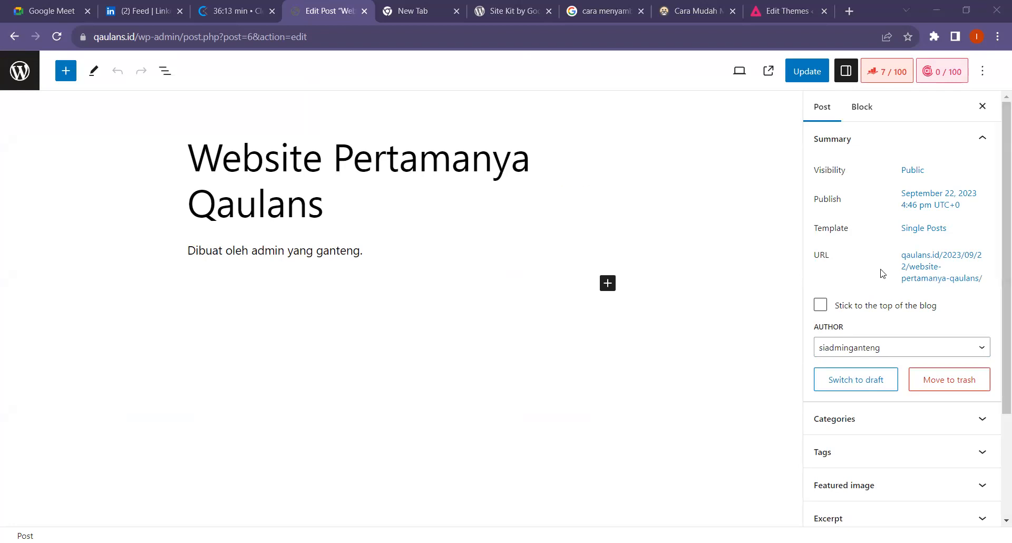
{"action": "left_click", "coordinate": [887, 74]}
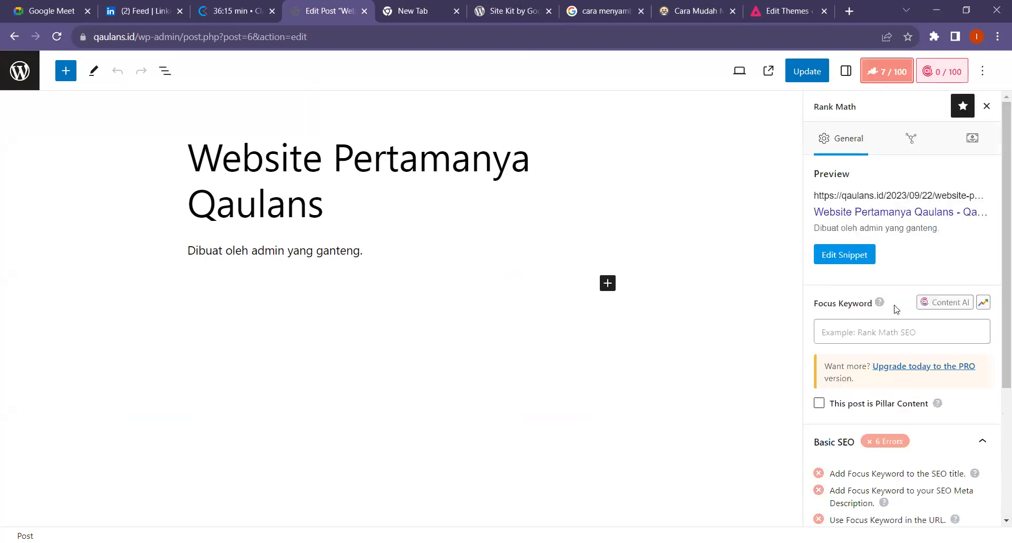
{"action": "scroll", "coordinate": [878, 317], "scroll_direction": "down", "scroll_amount": 4}
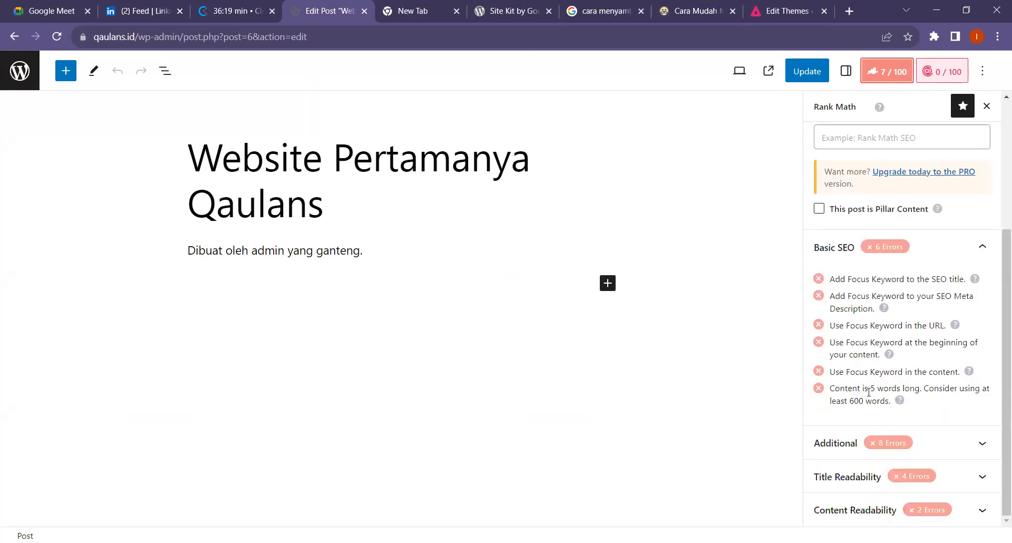
{"action": "left_click", "coordinate": [844, 448]}
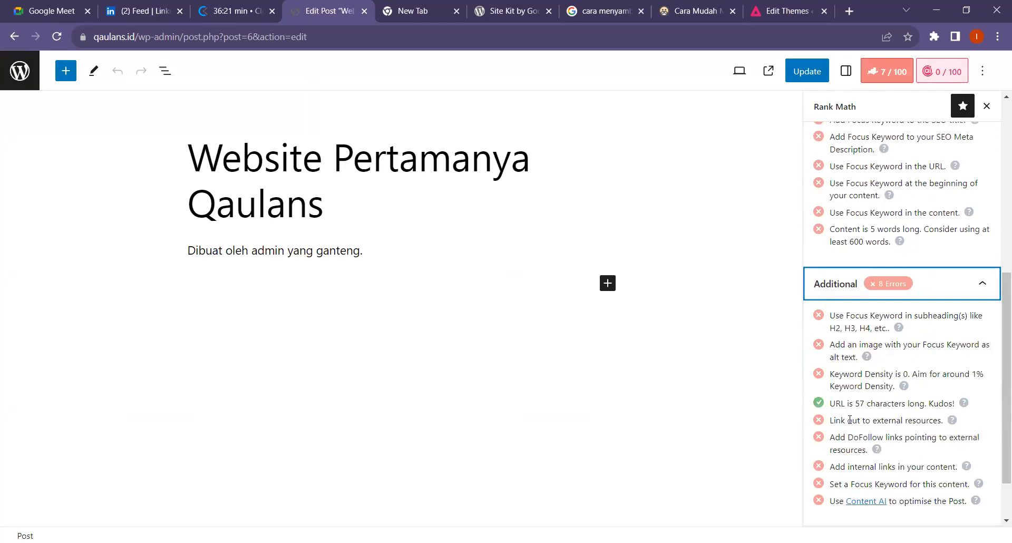
{"action": "left_click", "coordinate": [818, 481]}
{"action": "left_click", "coordinate": [854, 511]}
{"action": "scroll", "coordinate": [875, 354], "scroll_direction": "up", "scroll_amount": 10}
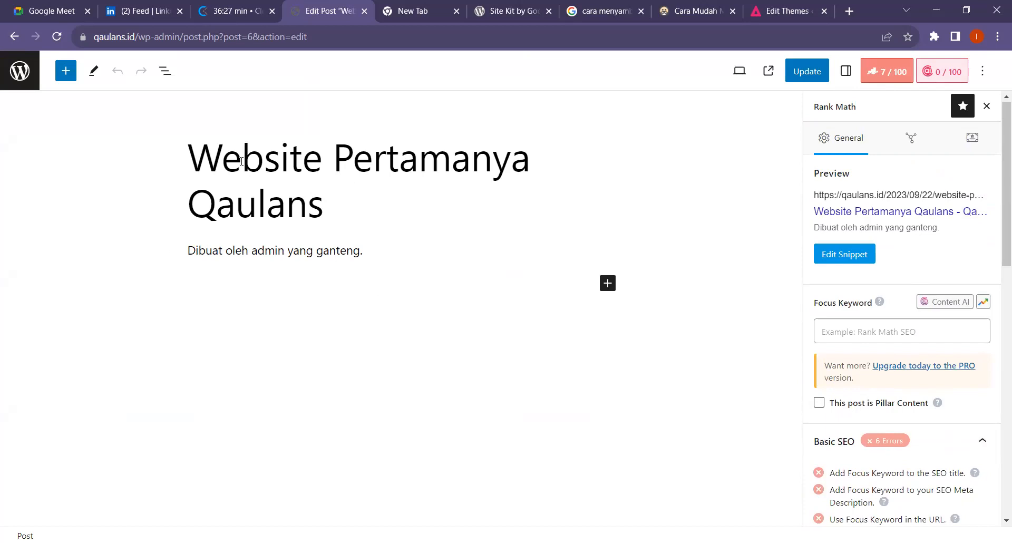
- Open chat.openai.com in a new tab, submit "buatkan aku artikel tentang pengertian seo" to ChatGPT, and place the post editor's tab beside it
{"action": "left_click", "coordinate": [849, 11]}
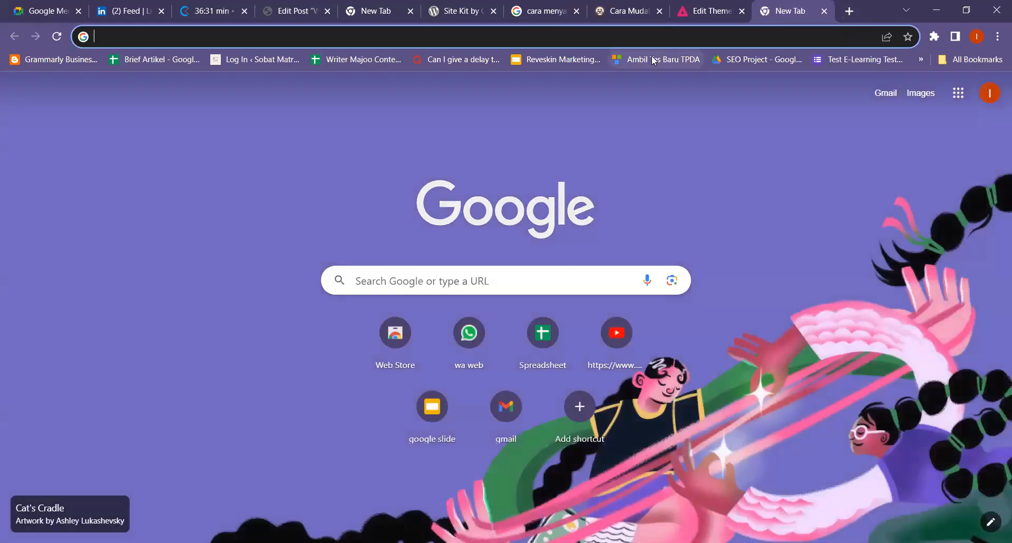
{"action": "type", "text": "chat.openai.com"}
{"action": "key", "text": "Return"}
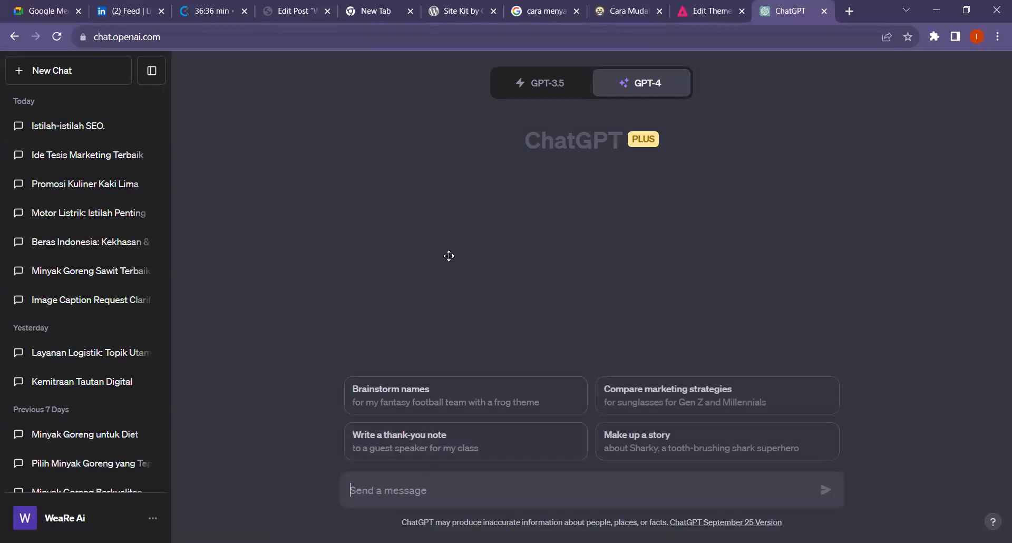
{"action": "type", "text": "buatkan aku artikel tentang pengertian seo"}
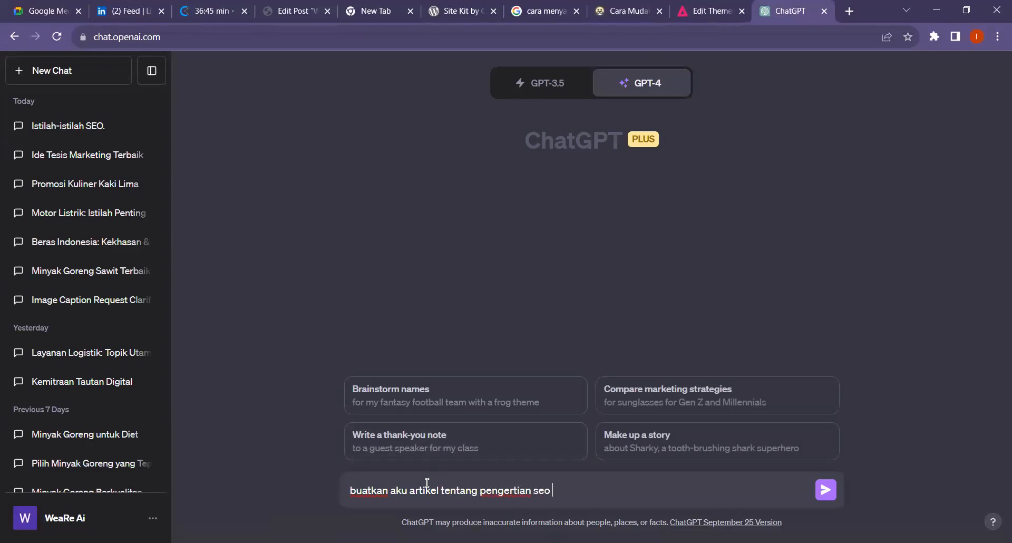
{"action": "key", "text": "Return"}
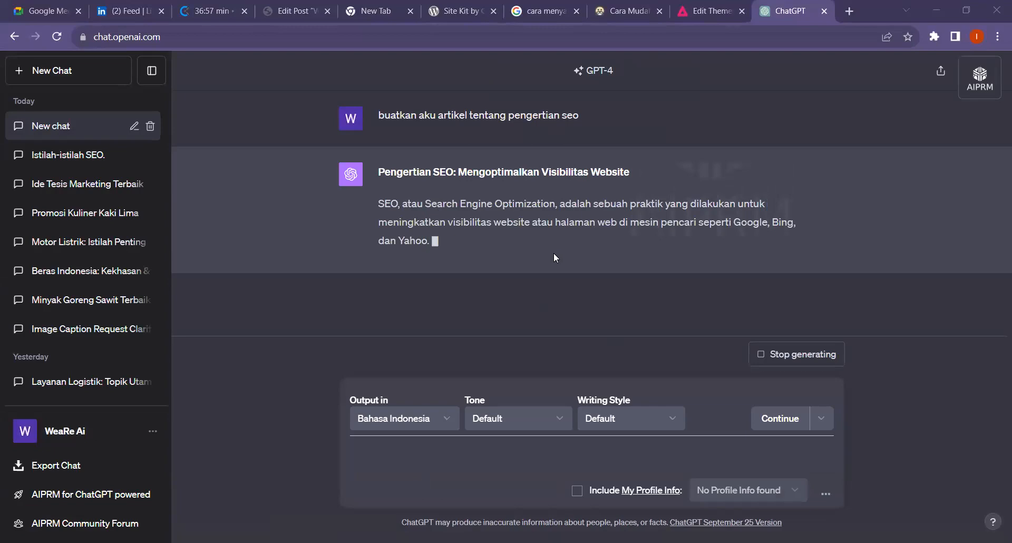
{"action": "left_click_drag", "start_coordinate": [295, 11], "coordinate": [704, 11]}
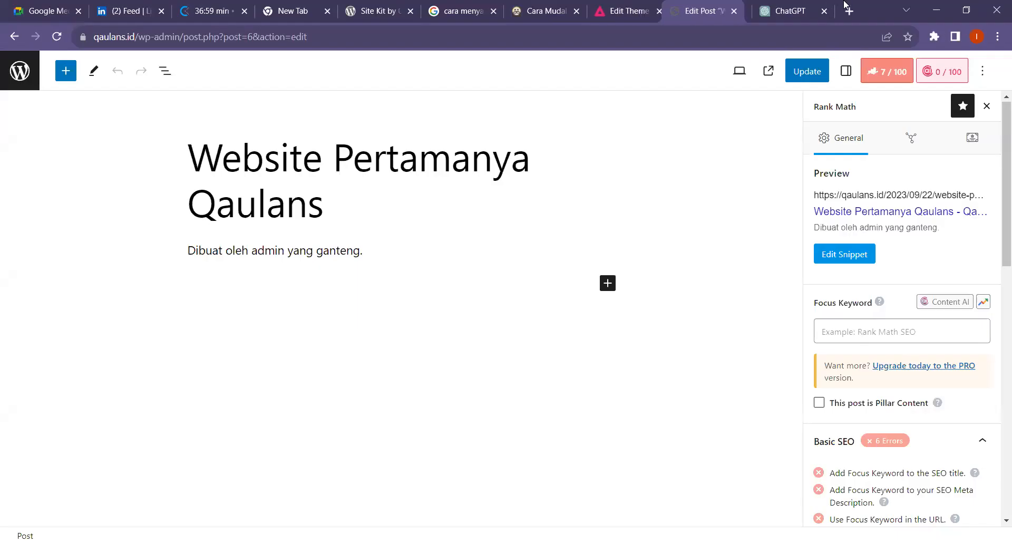
{"action": "left_click", "coordinate": [789, 10]}
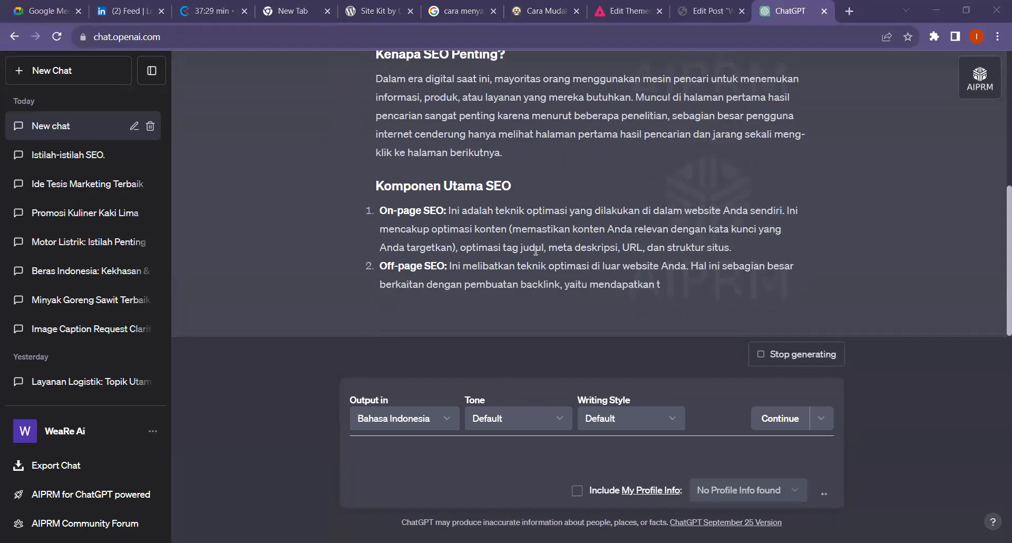
- Go back to the Qaulans WordPress admin, open Site Kit and start its Google sign-in
{"action": "left_click", "coordinate": [389, 4]}
{"action": "left_click", "coordinate": [318, 5]}
{"action": "left_click", "coordinate": [384, 6]}
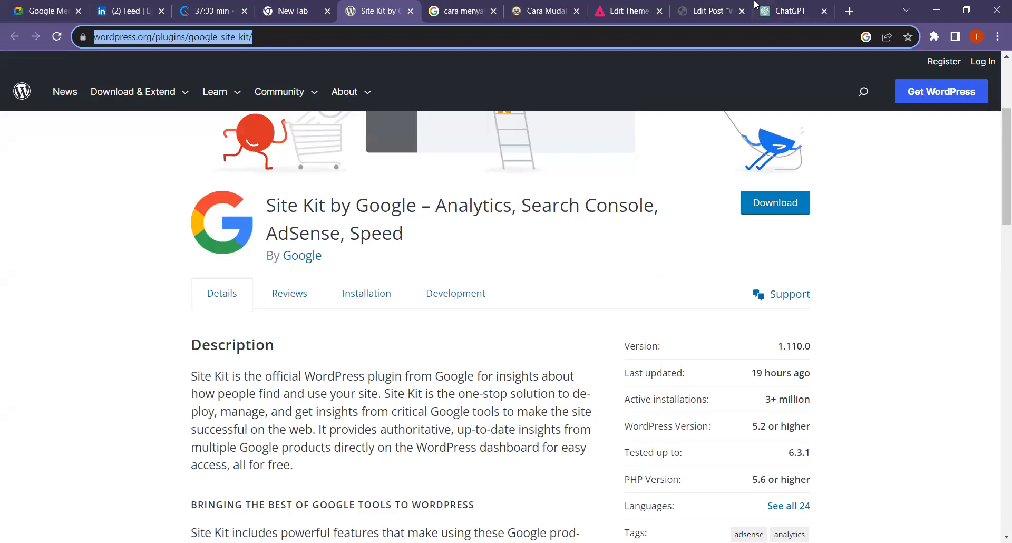
{"action": "left_click", "coordinate": [714, 4]}
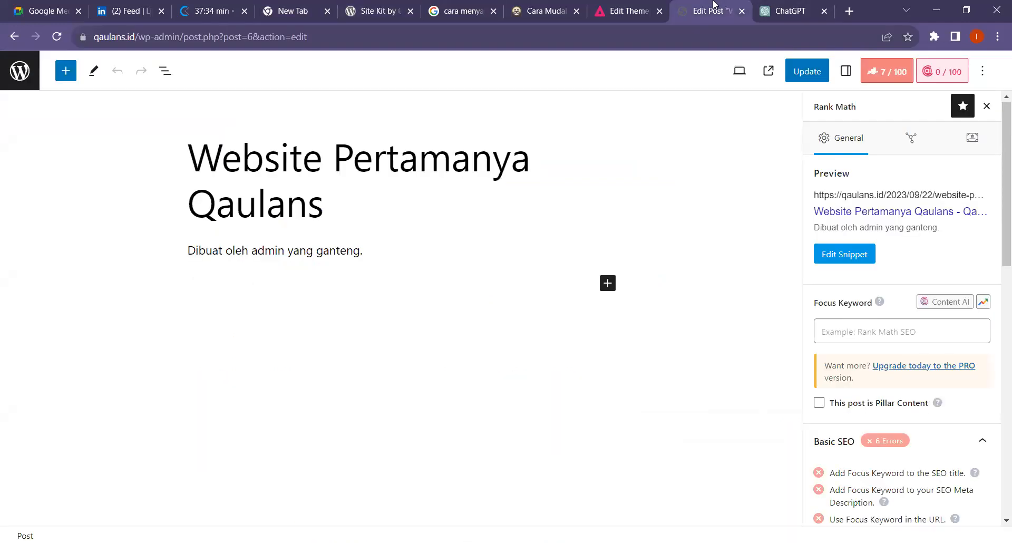
{"action": "left_click", "coordinate": [23, 74]}
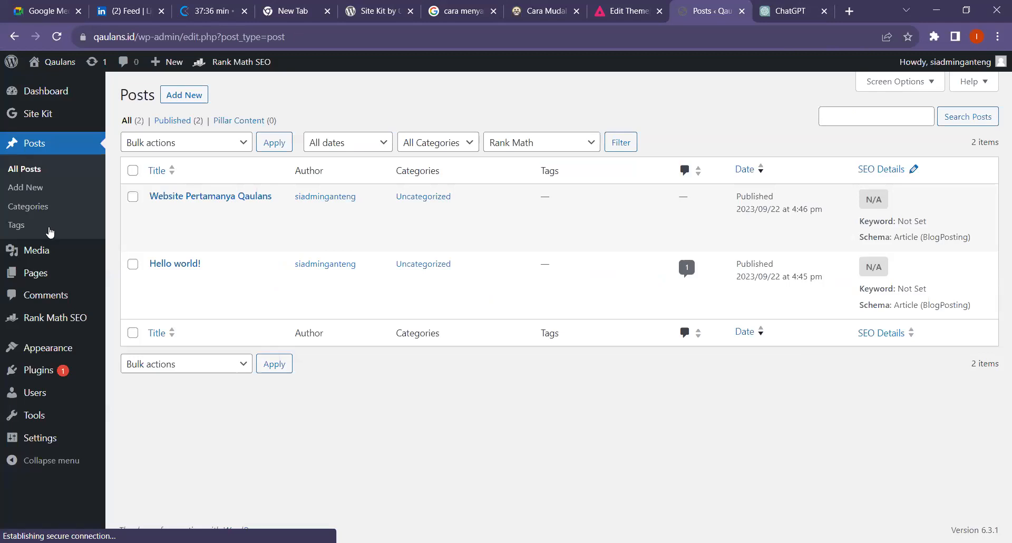
{"action": "left_click", "coordinate": [32, 114]}
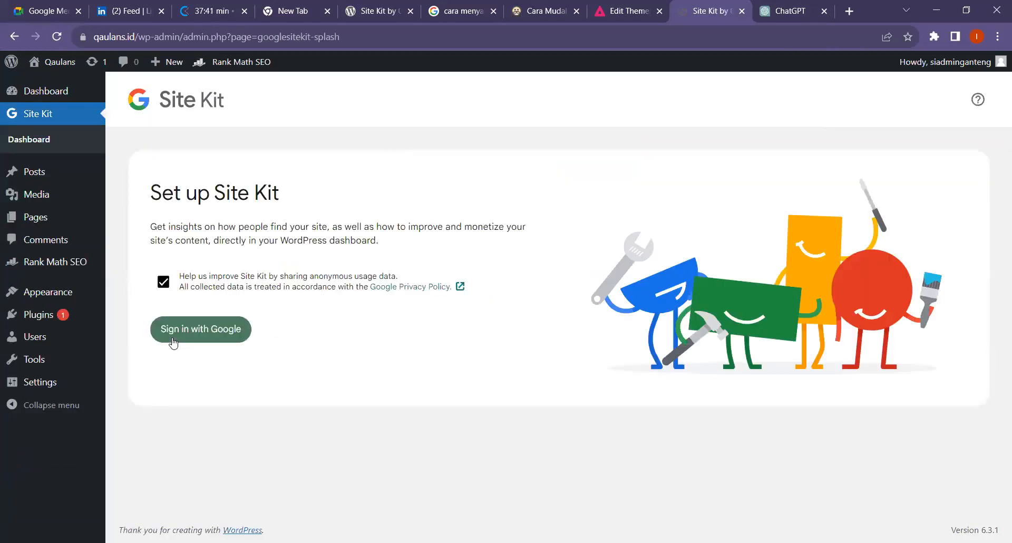
{"action": "left_click", "coordinate": [176, 336]}
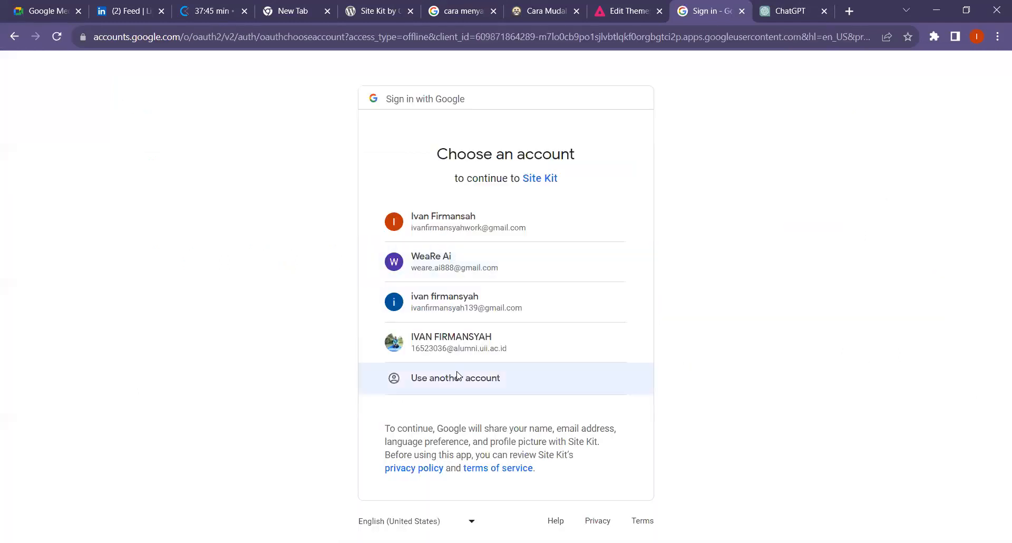
- Choose another Google account, leave only the account e-mail in the field by removing the pasted password text, and continue
{"action": "left_click", "coordinate": [457, 376]}
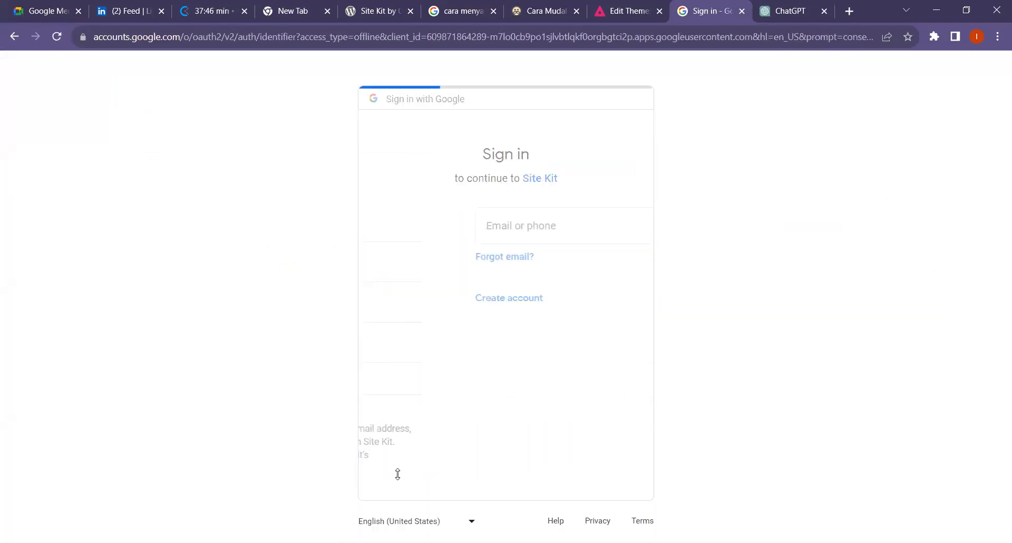
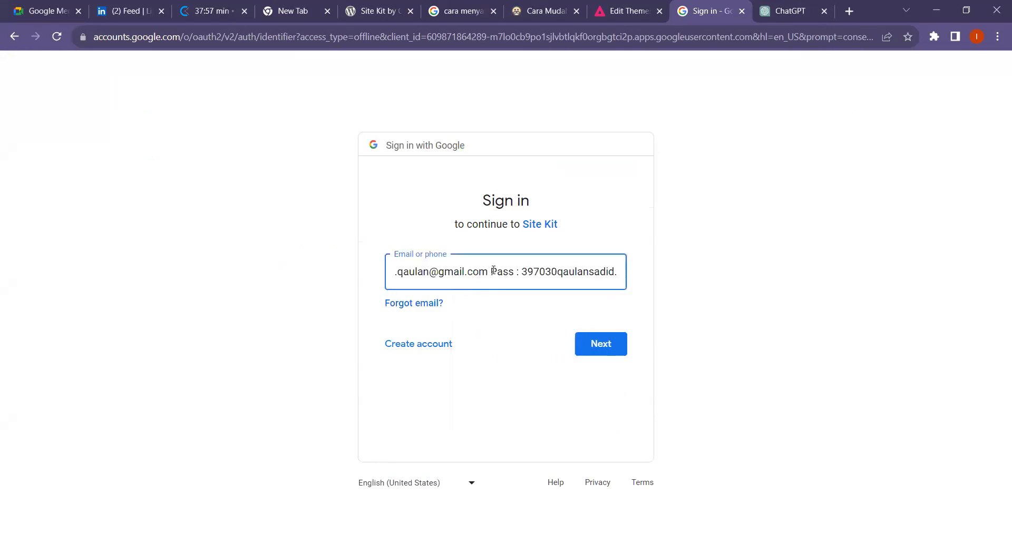
{"action": "left_click_drag", "start_coordinate": [494, 271], "coordinate": [638, 281]}
{"action": "key", "text": "BackSpace"}
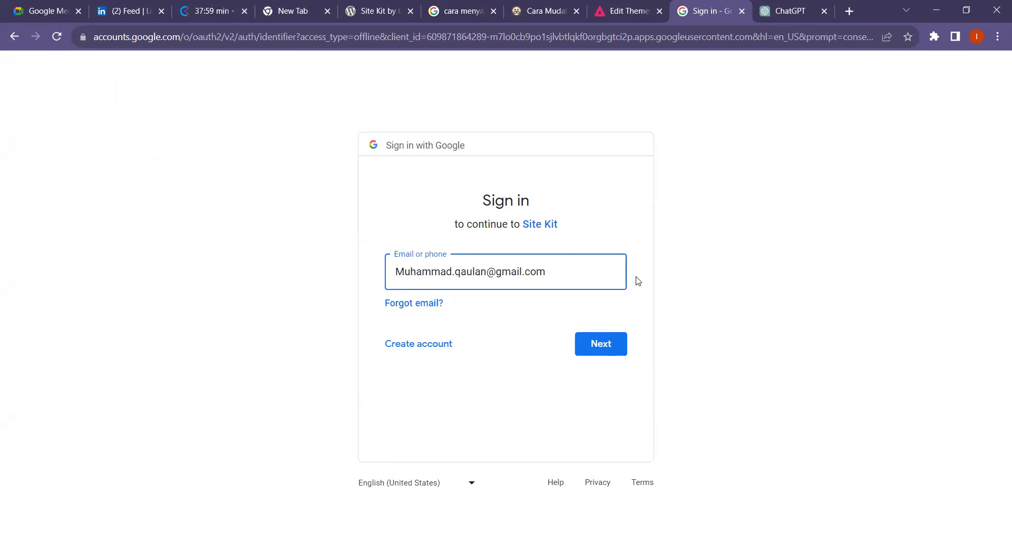
{"action": "left_click", "coordinate": [596, 344]}
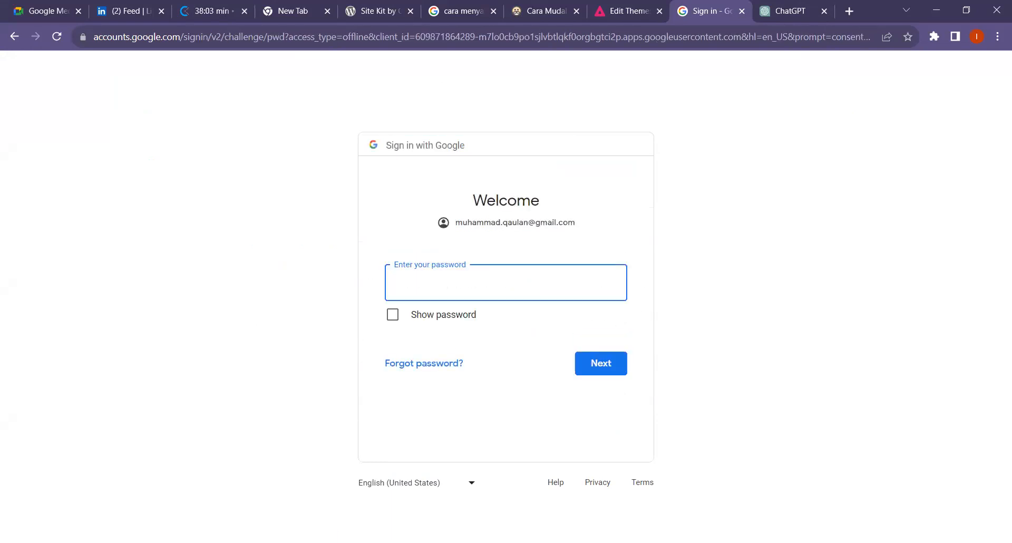
- Enter the Google account password, re-enter it with the password shown, and submit it for Site Kit
{"action": "key", "text": "alt+Tab"}
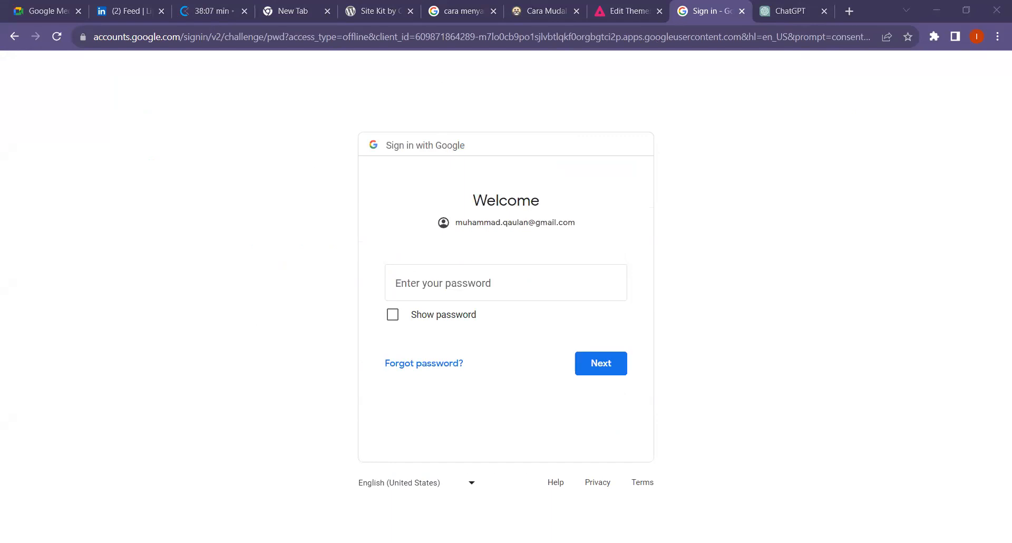
{"action": "left_click", "coordinate": [468, 285]}
{"action": "key", "text": "ctrl+v"}
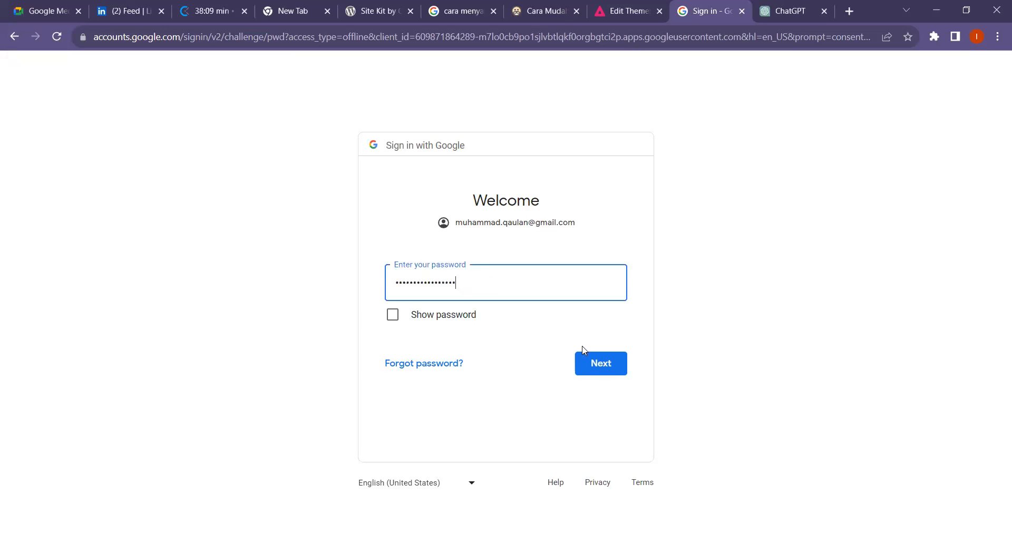
{"action": "left_click", "coordinate": [586, 361]}
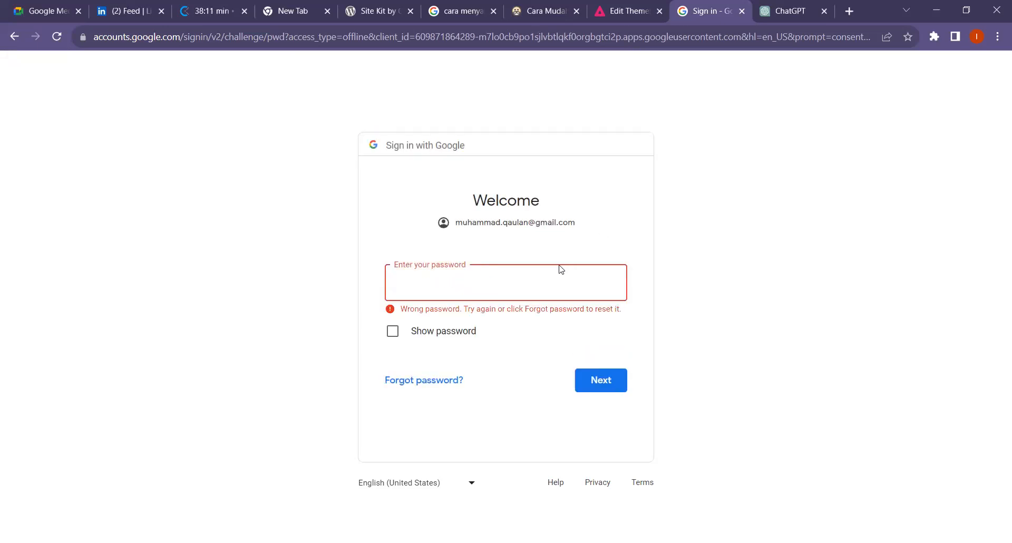
{"action": "key", "text": "ctrl+v"}
{"action": "left_click", "coordinate": [452, 330]}
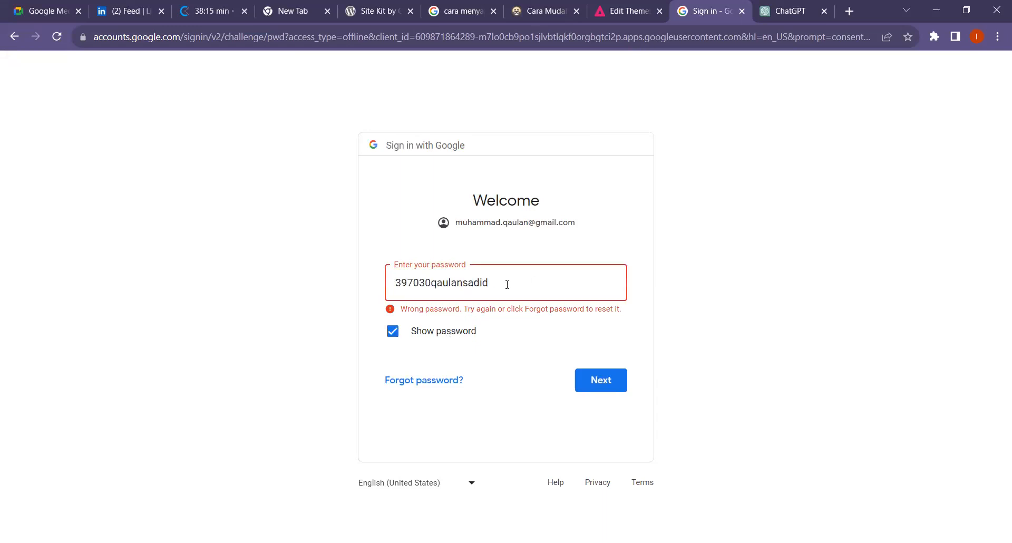
{"action": "left_click", "coordinate": [578, 381]}
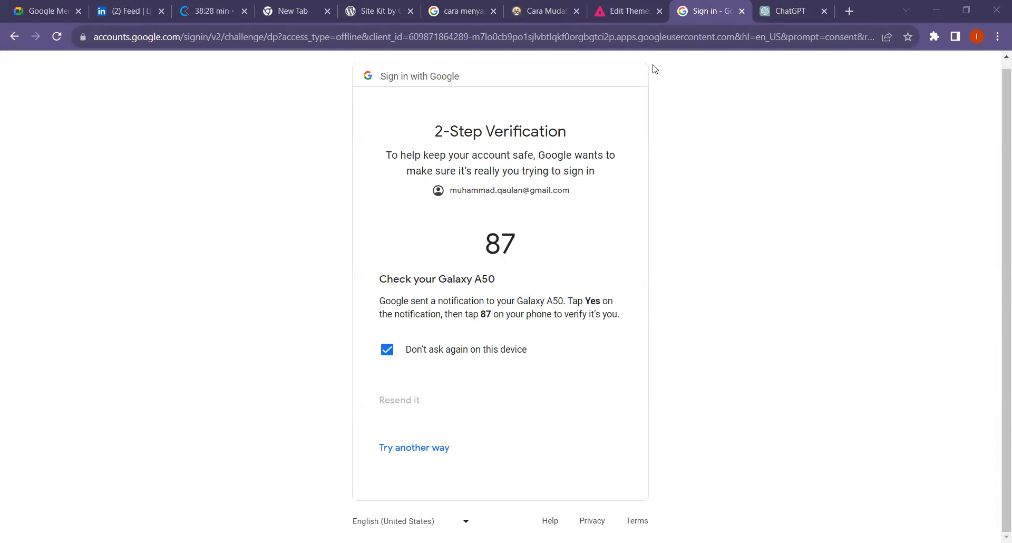
- Switch to ChatGPT and copy the whole generated article, from the "Pengertian SEO: Mengoptimalkan Visibilitas Website" heading through the "Kesimpulan" section
{"action": "left_click", "coordinate": [779, 4]}
{"action": "scroll", "coordinate": [512, 249], "scroll_direction": "up", "scroll_amount": 15}
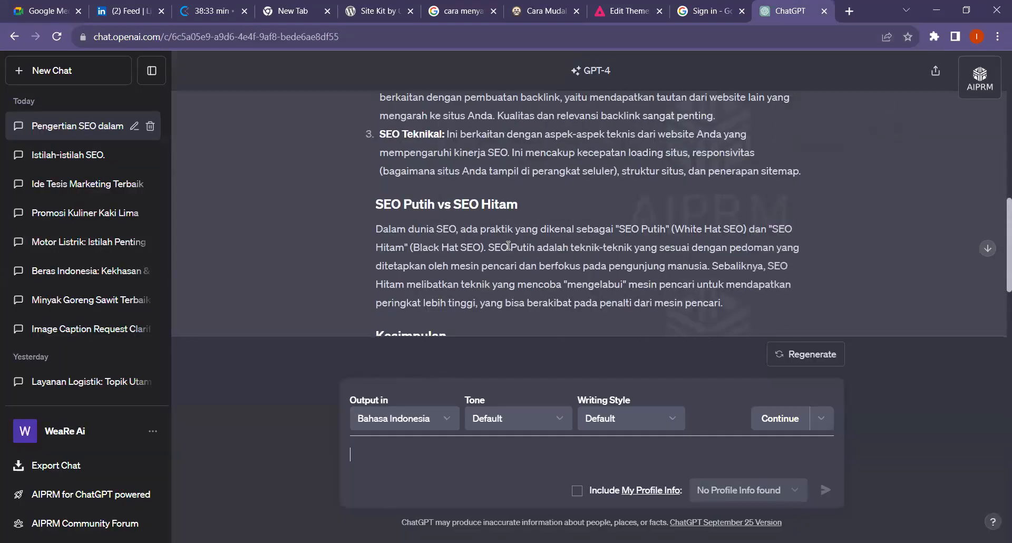
{"action": "left_click_drag", "start_coordinate": [374, 169], "coordinate": [727, 302]}
{"action": "key", "text": "ctrl+c"}
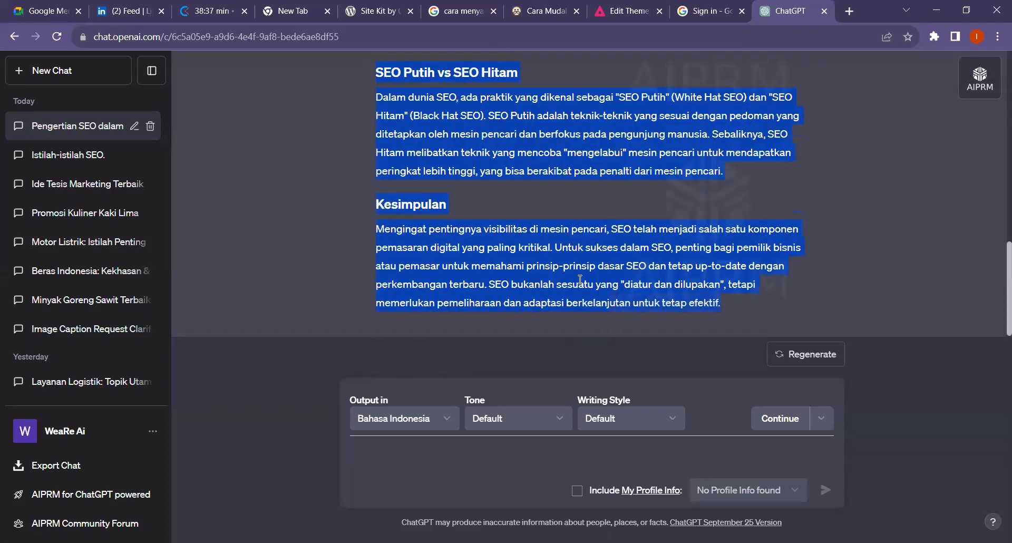
{"action": "scroll", "coordinate": [580, 280], "scroll_direction": "up", "scroll_amount": 15}
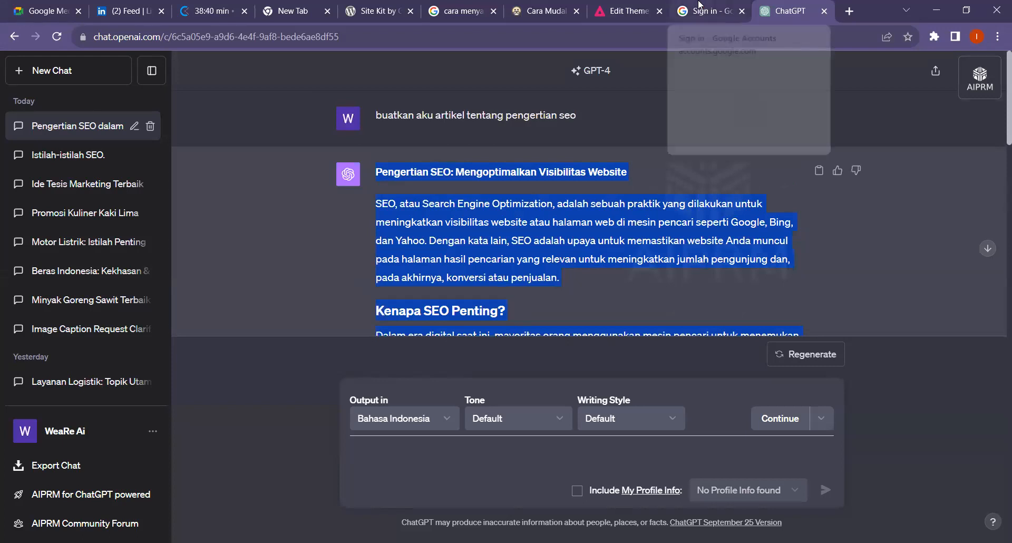
- Close the spare empty tab and open qaulans.id/wp-admin/site-editor.php in a new tab beside ChatGPT
{"action": "left_click", "coordinate": [845, 10]}
{"action": "left_click", "coordinate": [723, 10]}
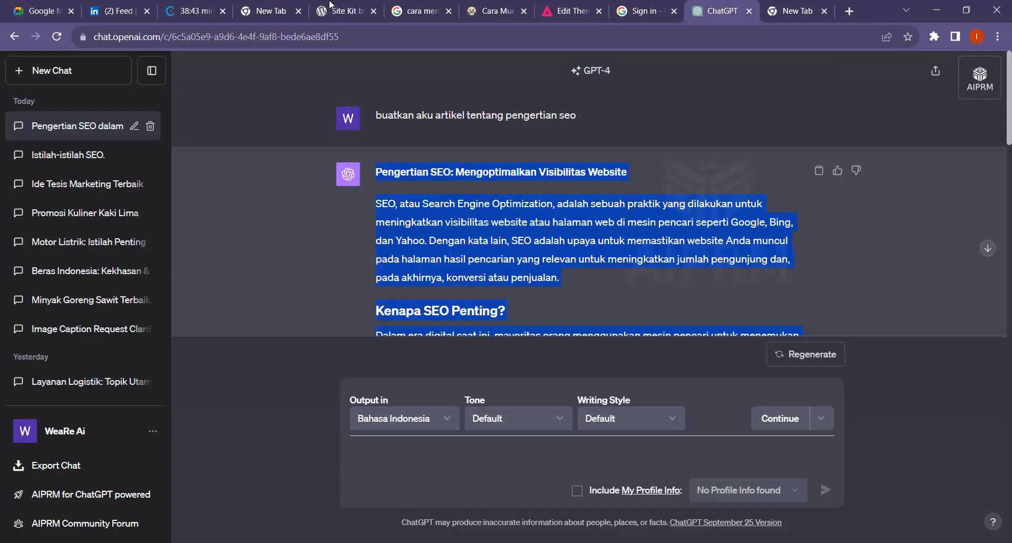
{"action": "left_click", "coordinate": [276, 6]}
{"action": "left_click", "coordinate": [298, 12]}
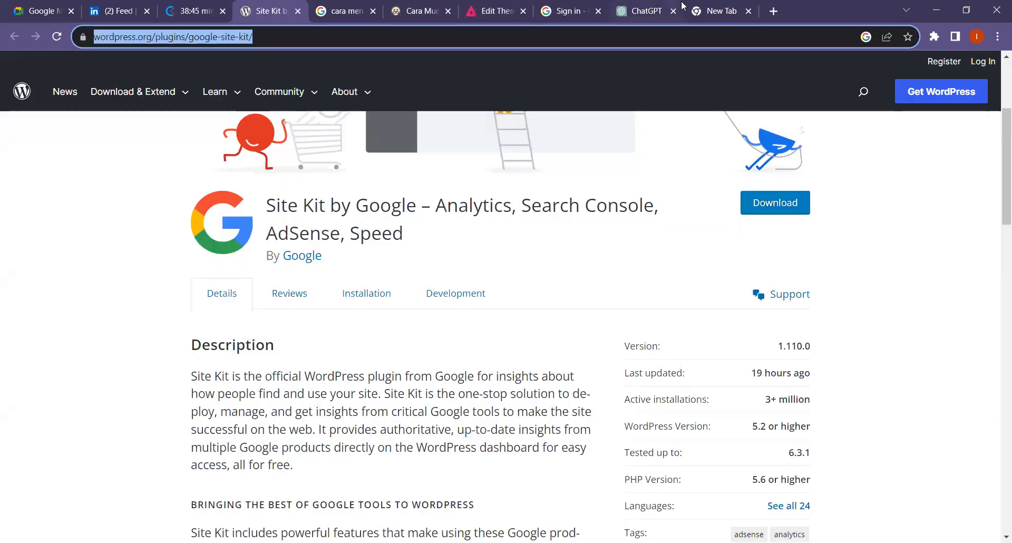
{"action": "left_click", "coordinate": [692, 8]}
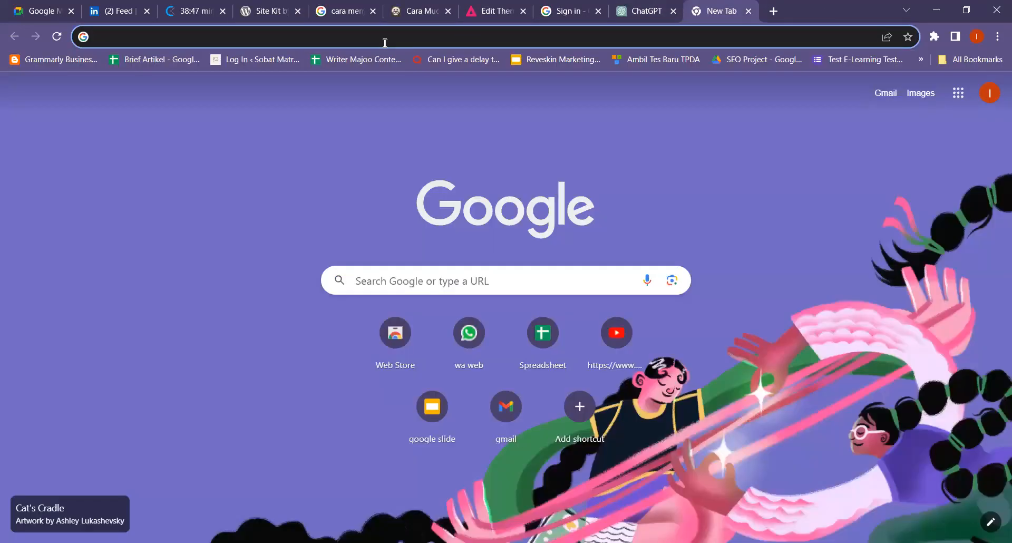
{"action": "type", "text": "qau"}
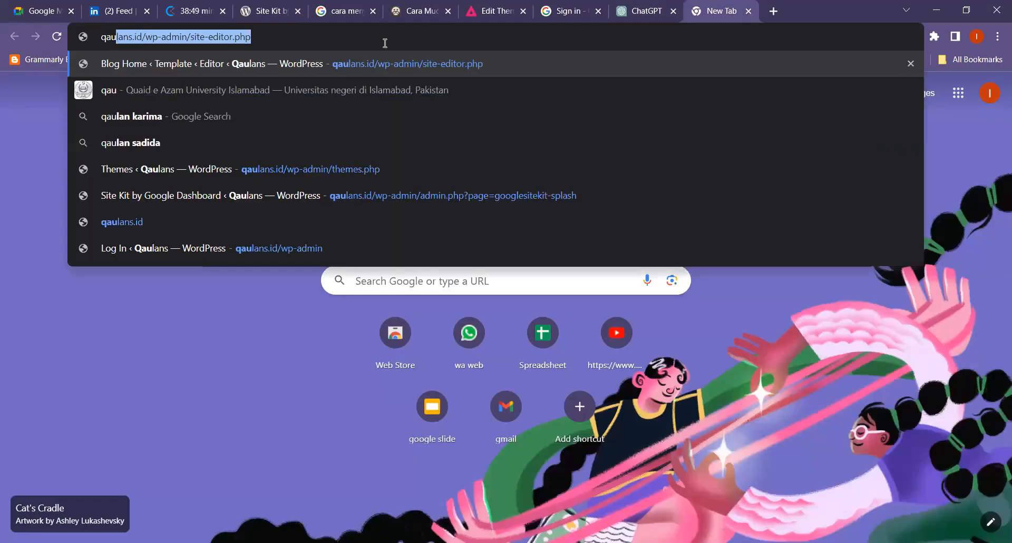
{"action": "left_click", "coordinate": [179, 71]}
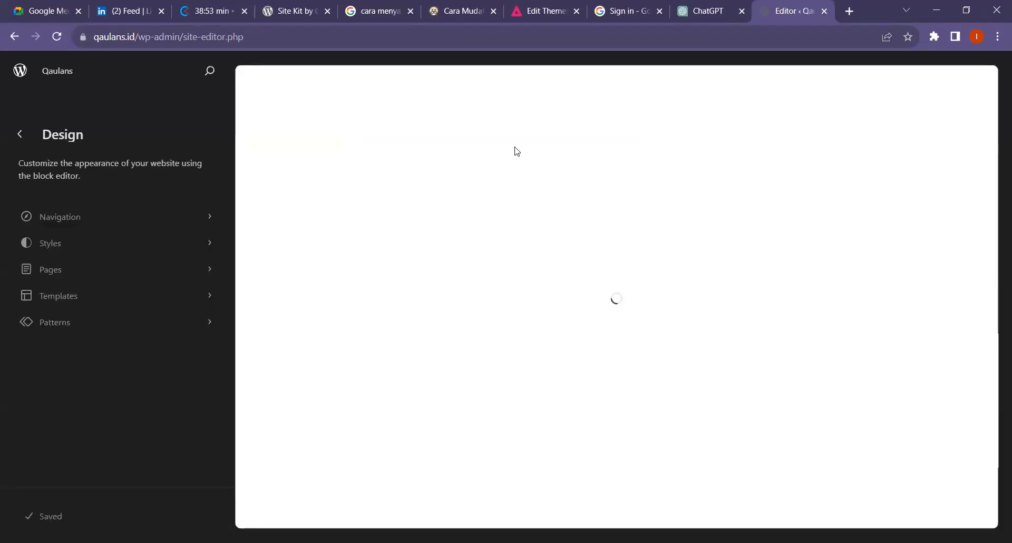
{"action": "left_click", "coordinate": [50, 298]}
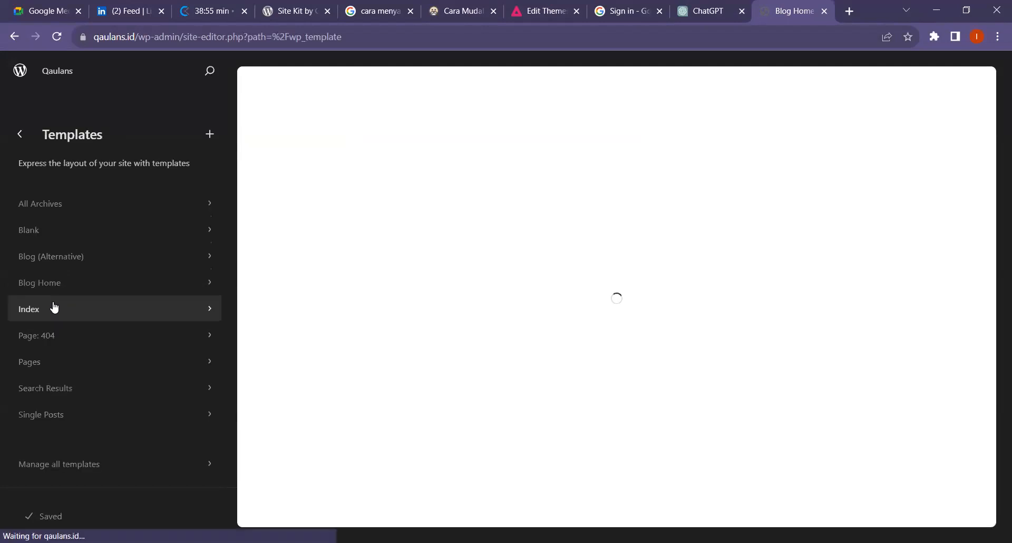
{"action": "left_click", "coordinate": [118, 262]}
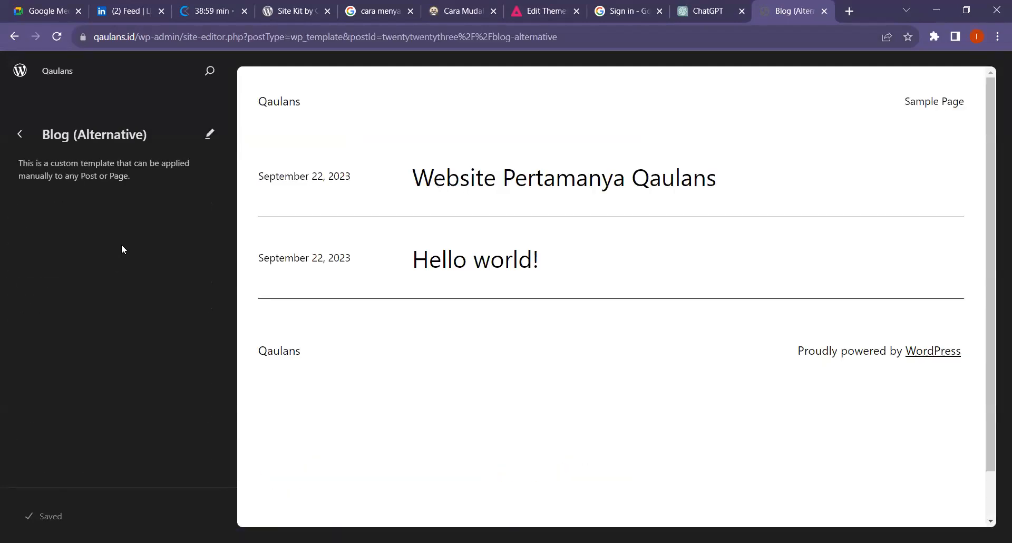
{"action": "left_click", "coordinate": [15, 137]}
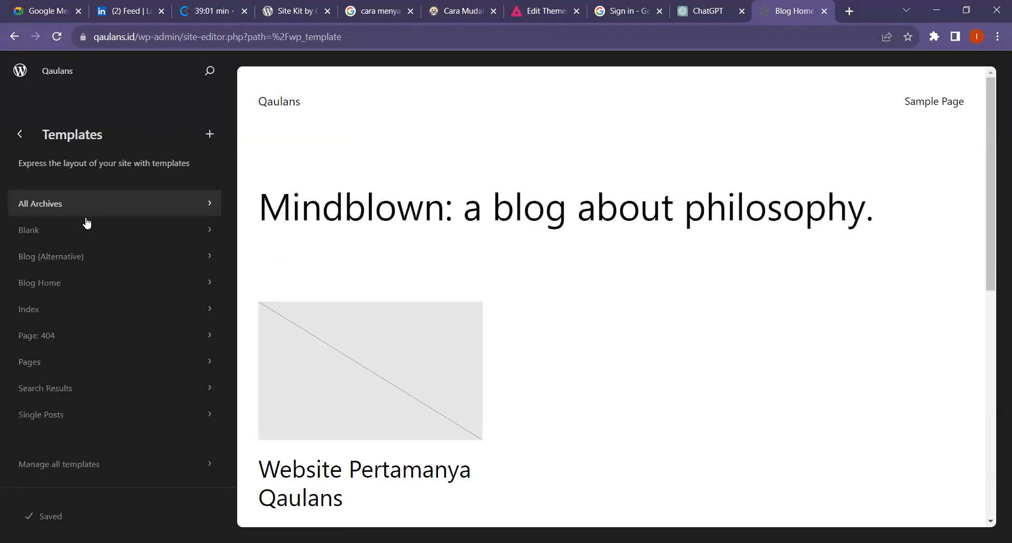
{"action": "left_click", "coordinate": [21, 133]}
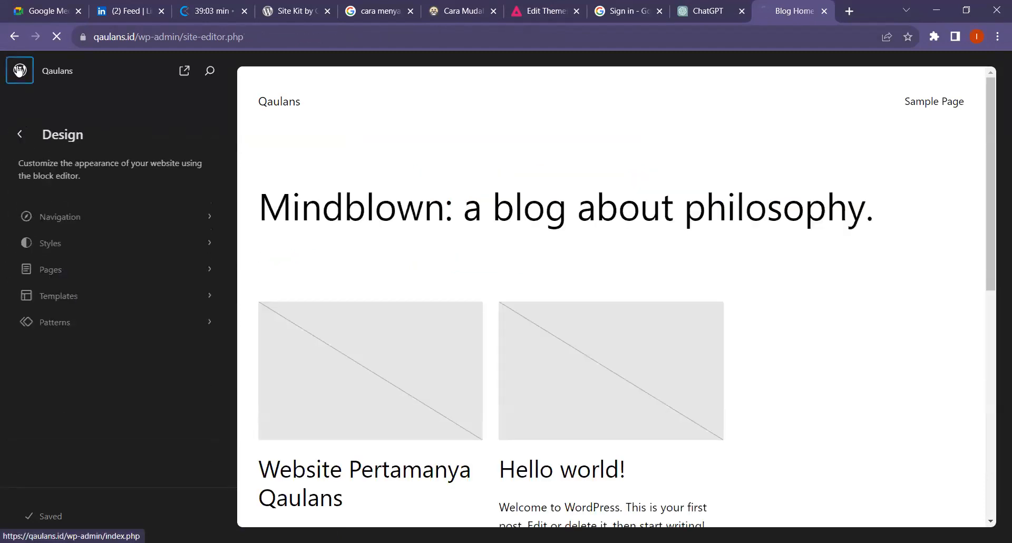
- Leave the site editor for the WordPress dashboard and open the post "Website Pertamanya Qaulans" for editing
{"action": "left_click", "coordinate": [20, 70]}
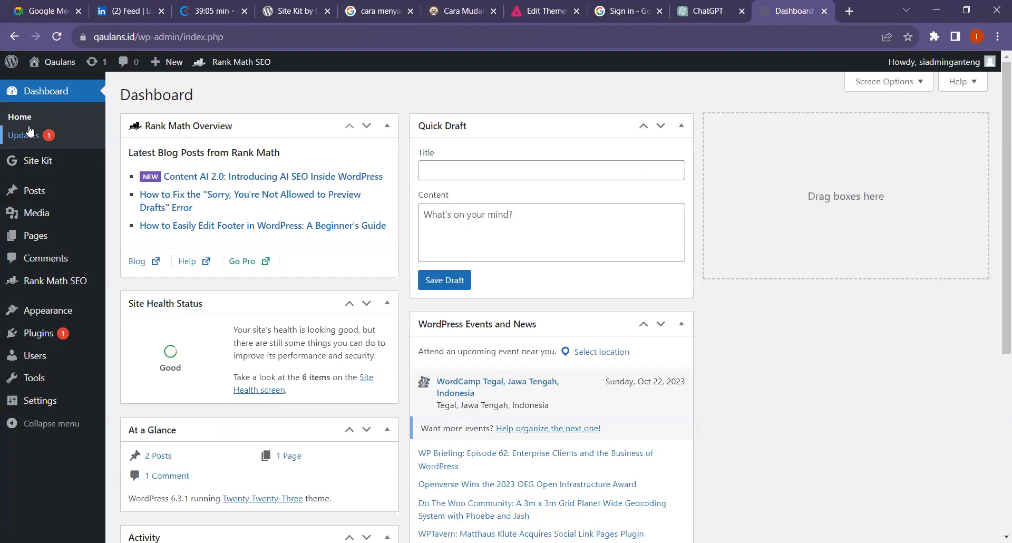
{"action": "left_click", "coordinate": [145, 194]}
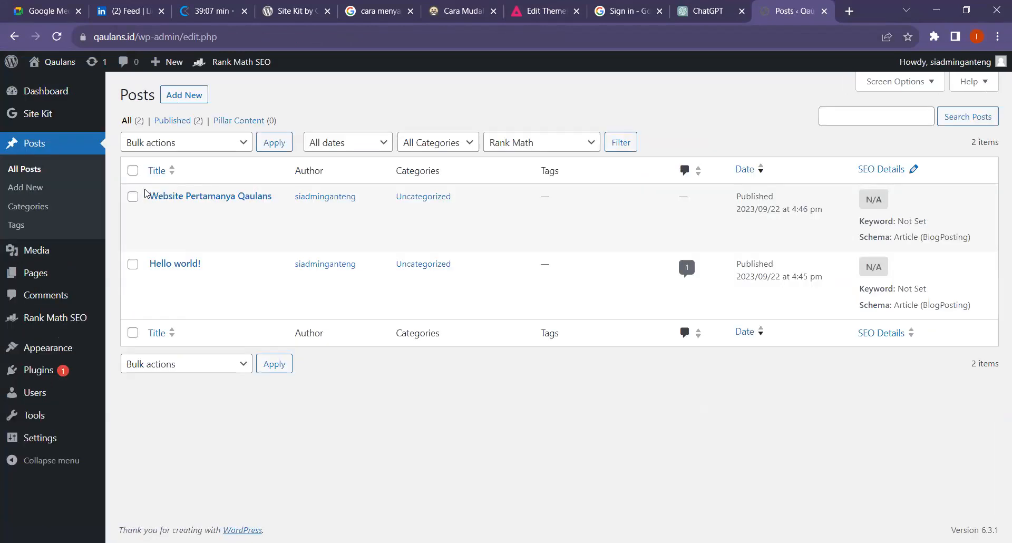
{"action": "left_click", "coordinate": [159, 213]}
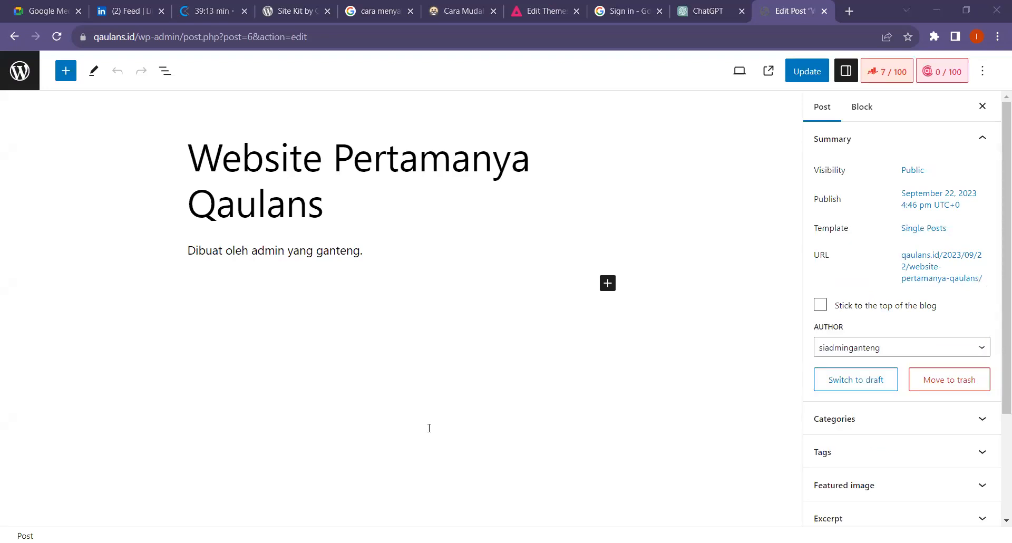
- Check the Google sign-in verification page, return to the post editor, and replace the post's body with the copied ChatGPT article
{"action": "left_click", "coordinate": [635, 6]}
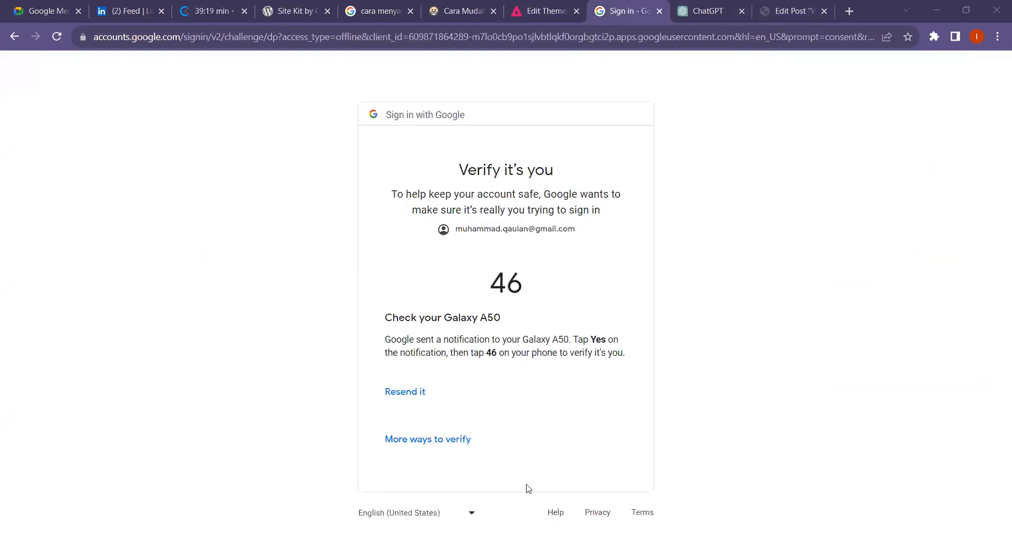
{"action": "left_click", "coordinate": [794, 11]}
{"action": "left_click", "coordinate": [245, 198]}
{"action": "key", "text": "ctrl+a"}
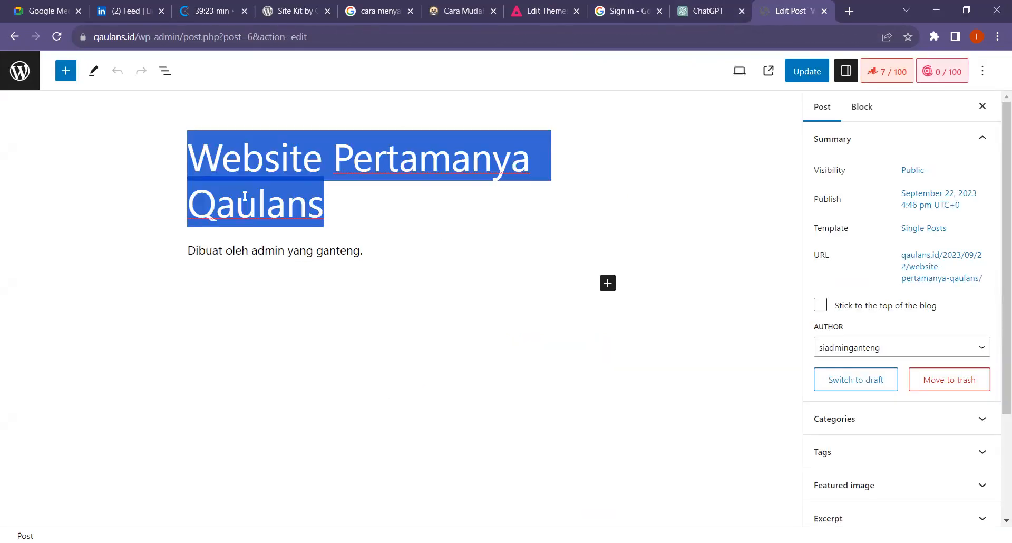
{"action": "key", "text": "ctrl+v"}
- Replace the post title with the article's heading "Pengertian SEO: Mengoptimalkan Visibilitas Website", copied from the body's first line
{"action": "left_click", "coordinate": [339, 192]}
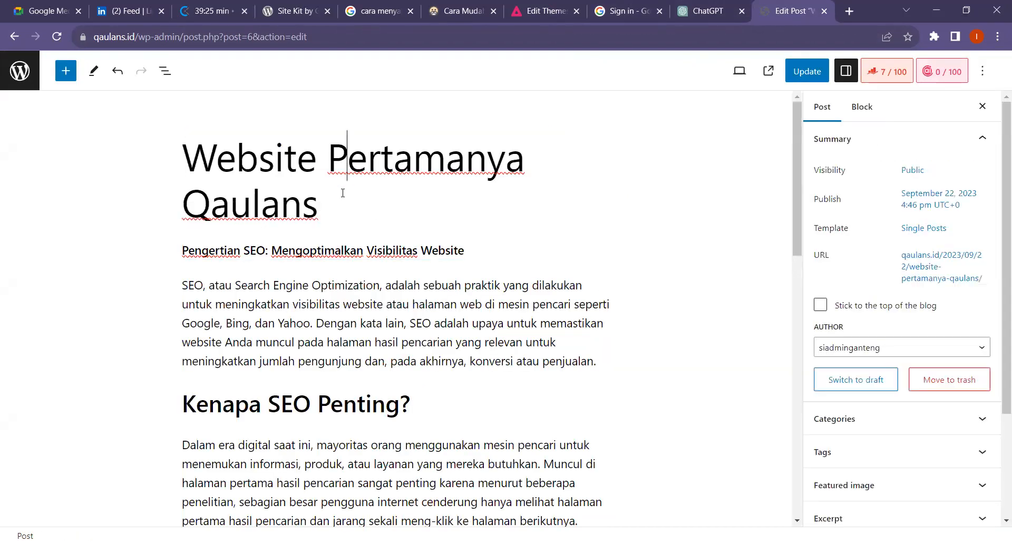
{"action": "key", "text": "ctrl+a"}
{"action": "key", "text": "BackSpace"}
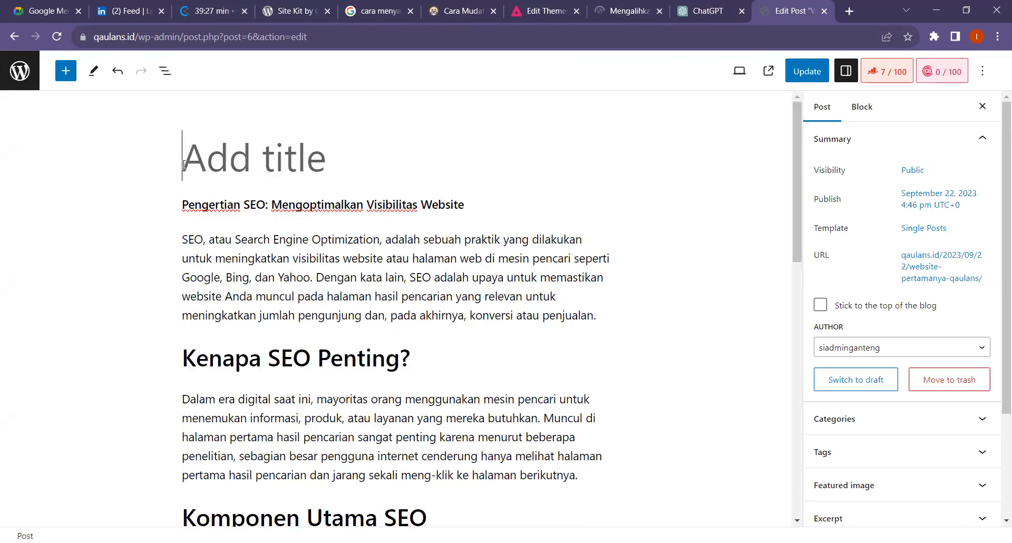
{"action": "triple_click", "coordinate": [200, 204]}
{"action": "key", "text": "ctrl+c"}
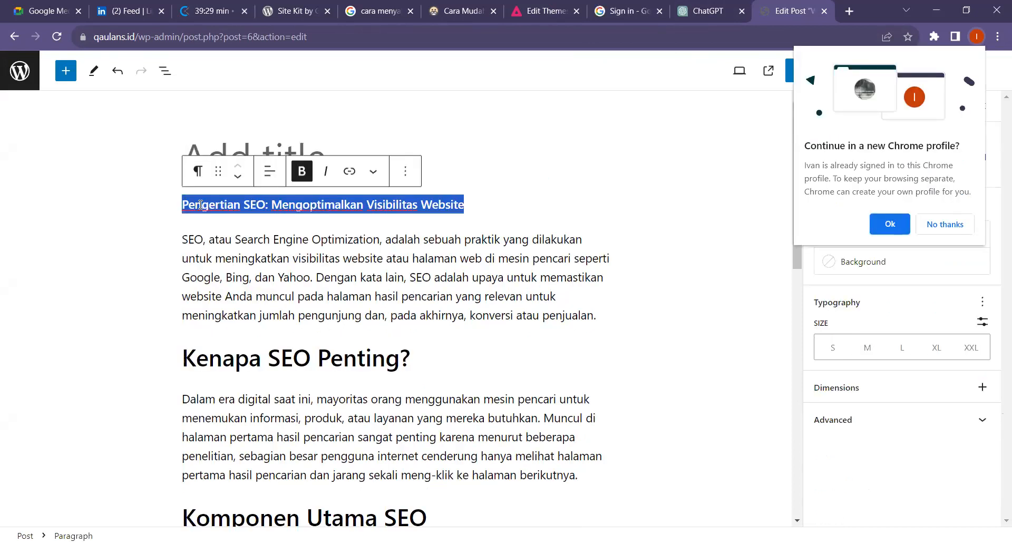
{"action": "left_click", "coordinate": [255, 150]}
{"action": "key", "text": "ctrl+v"}
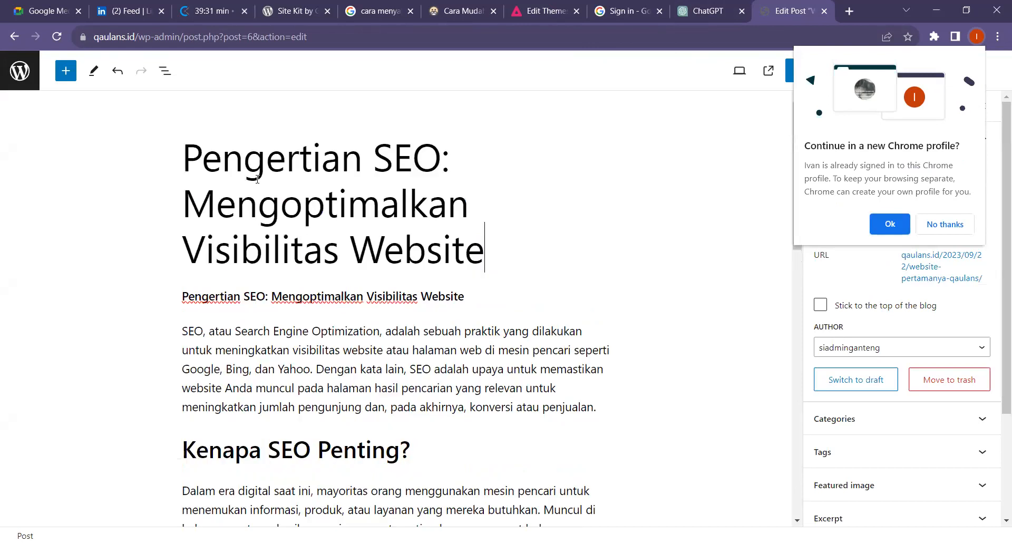
- Delete the duplicate bold heading and its empty paragraph from the top of the post body, and dismiss the Chrome profile prompt
{"action": "left_click_drag", "start_coordinate": [188, 296], "coordinate": [490, 300]}
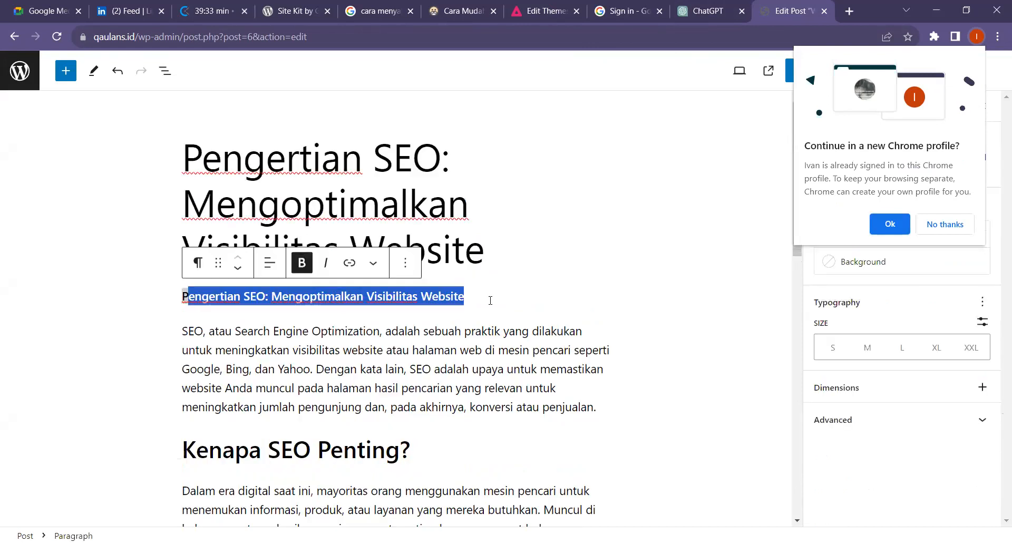
{"action": "key", "text": "BackSpace"}
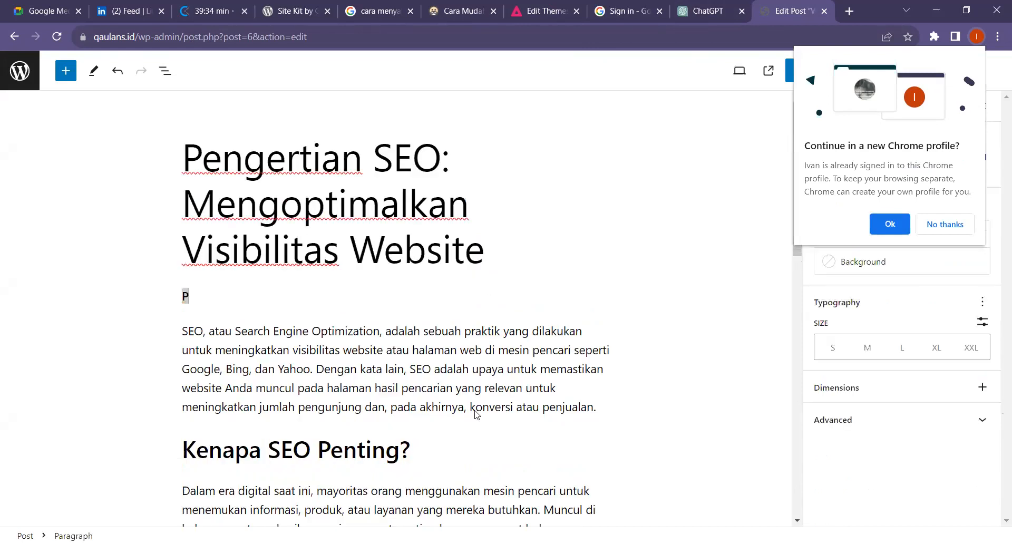
{"action": "left_click", "coordinate": [229, 301]}
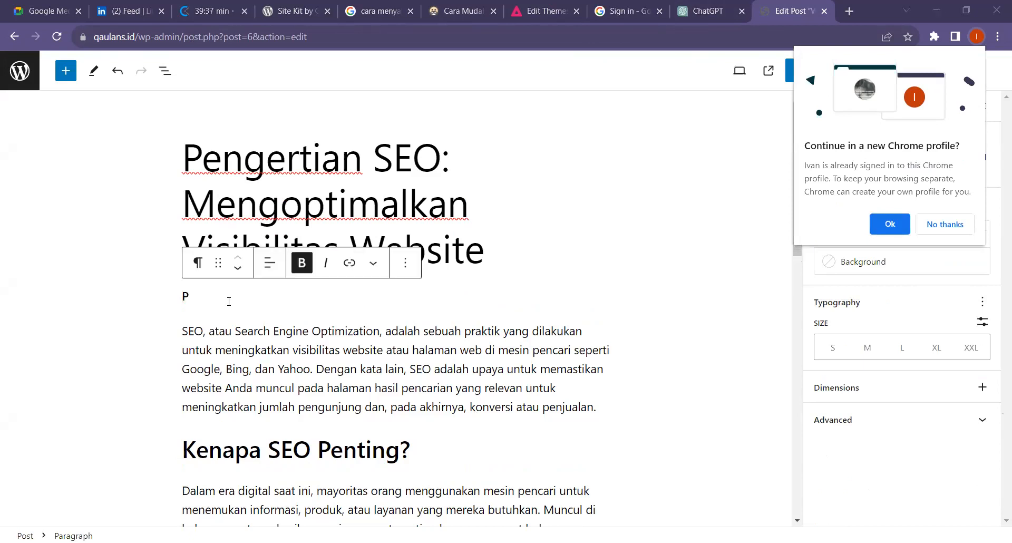
{"action": "double_click", "coordinate": [238, 300]}
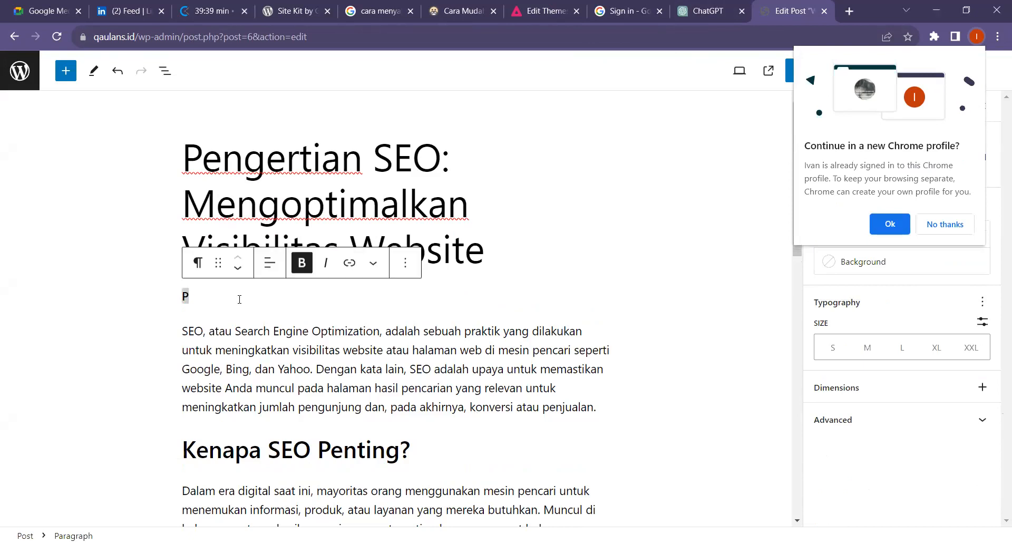
{"action": "key", "text": "BackSpace"}
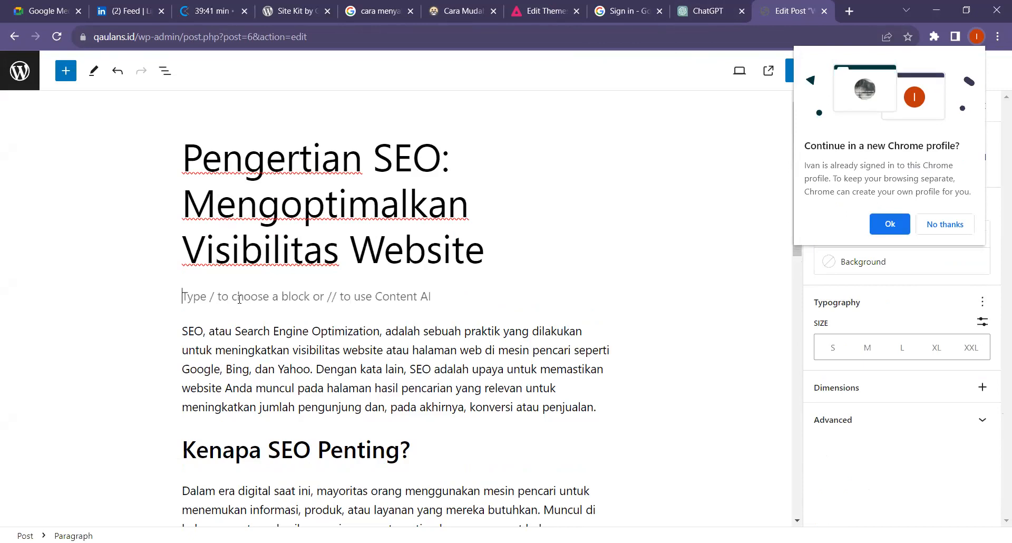
{"action": "left_click", "coordinate": [303, 314]}
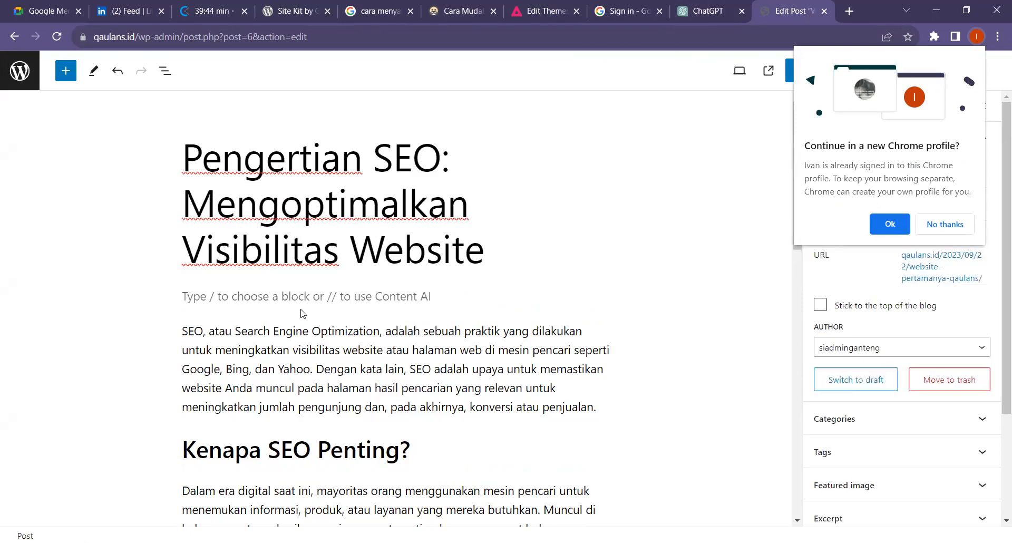
{"action": "left_click", "coordinate": [273, 296]}
{"action": "key", "text": "BackSpace"}
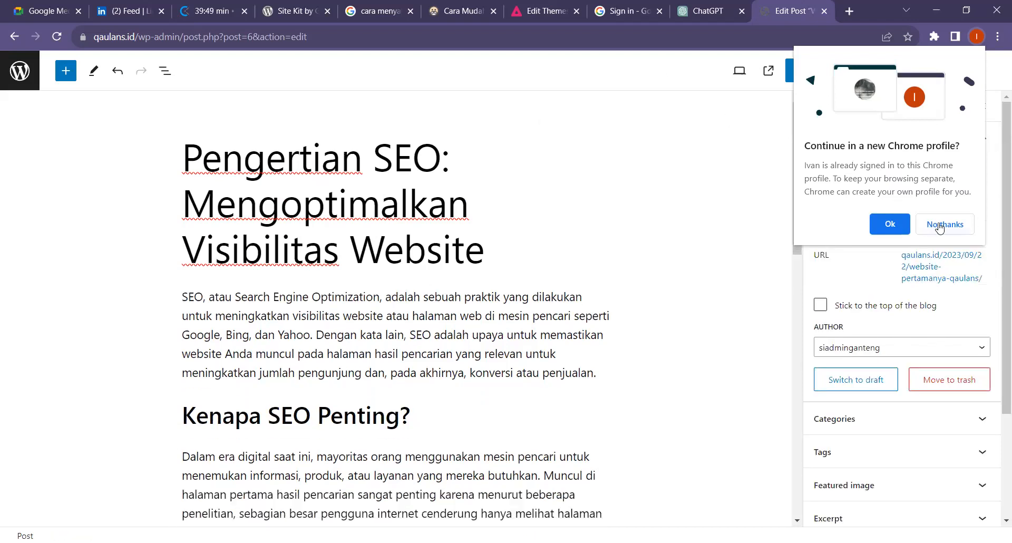
{"action": "left_click", "coordinate": [768, 214]}
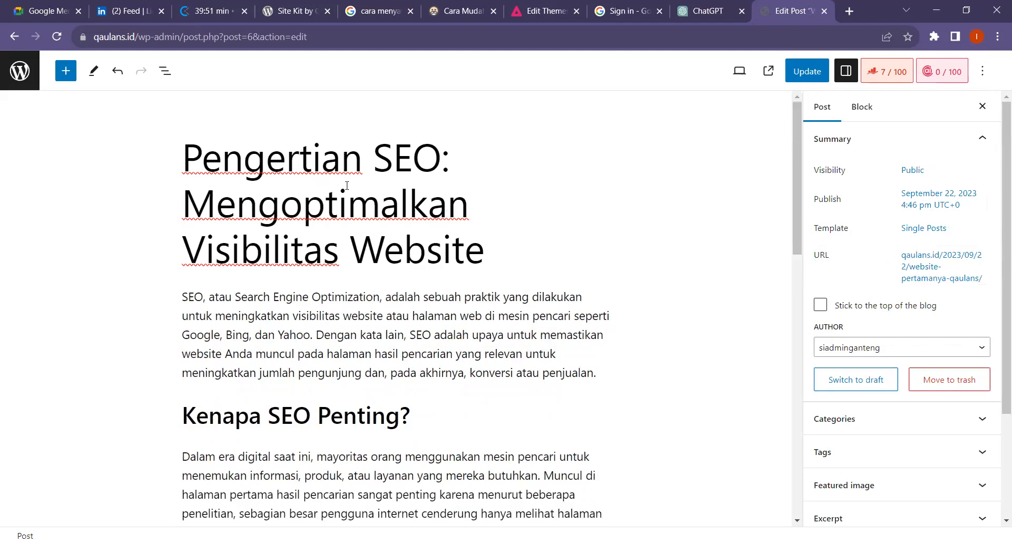
- Copy "Pengertian SEO" from the post title and add it as the post's Rank Math focus keyword
{"action": "left_click_drag", "start_coordinate": [188, 159], "coordinate": [434, 156]}
{"action": "key", "text": "ctrl+c"}
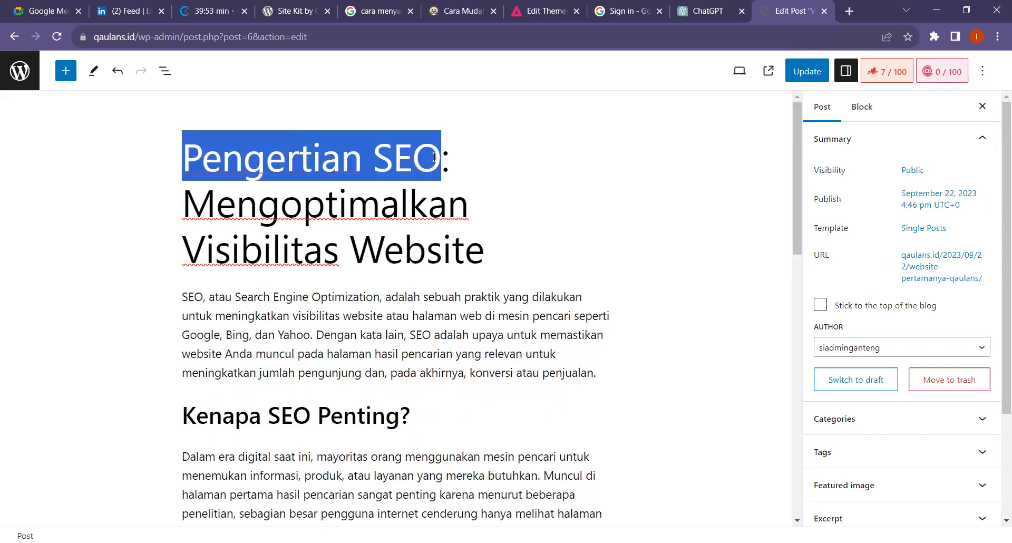
{"action": "left_click", "coordinate": [895, 72]}
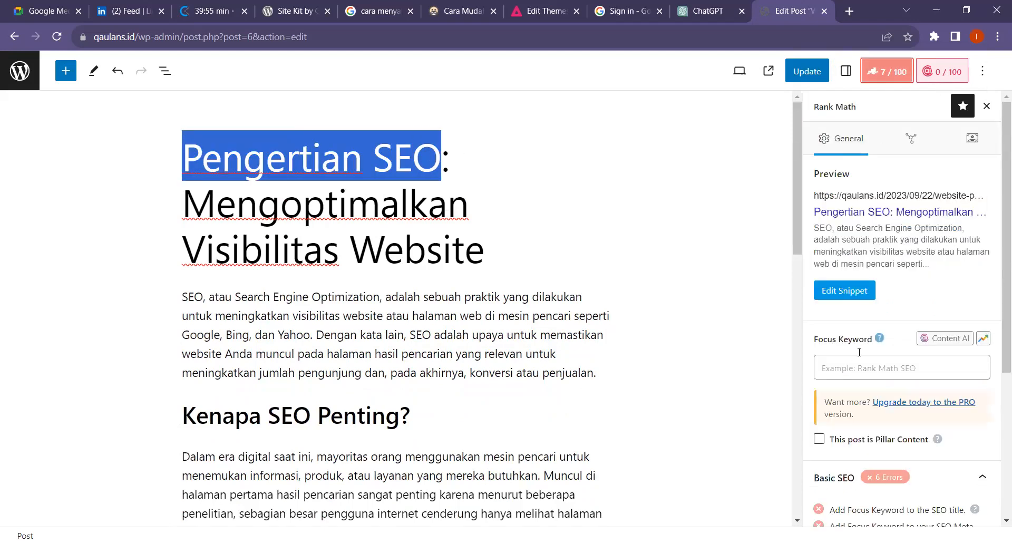
{"action": "left_click", "coordinate": [848, 367]}
{"action": "key", "text": "ctrl+v"}
{"action": "key", "text": "Return"}
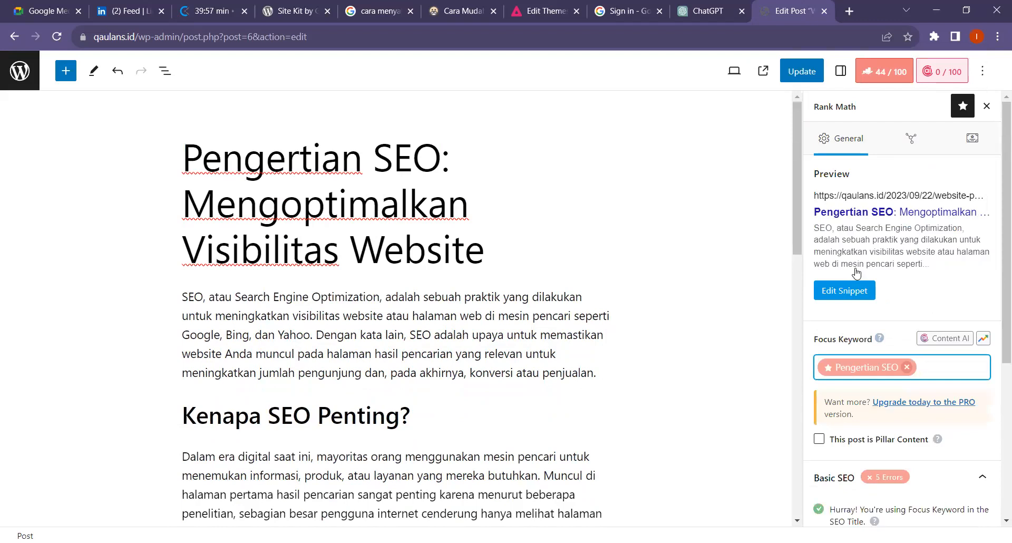
- Review the post's Basic SEO checks in Rank Math and update the post
{"action": "scroll", "coordinate": [865, 305], "scroll_direction": "down", "scroll_amount": 3}
{"action": "scroll", "coordinate": [871, 332], "scroll_direction": "down", "scroll_amount": 2}
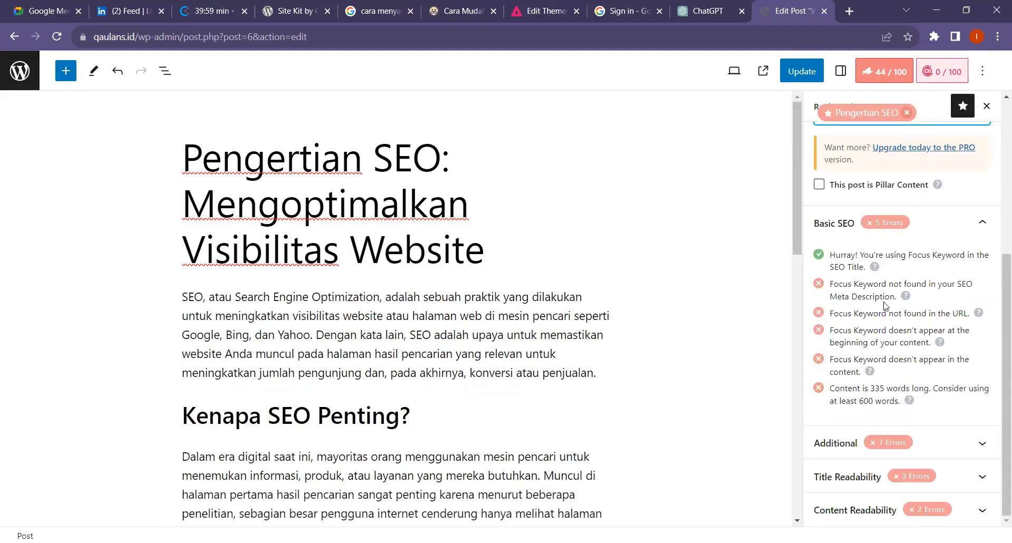
{"action": "scroll", "coordinate": [885, 305], "scroll_direction": "up", "scroll_amount": 5}
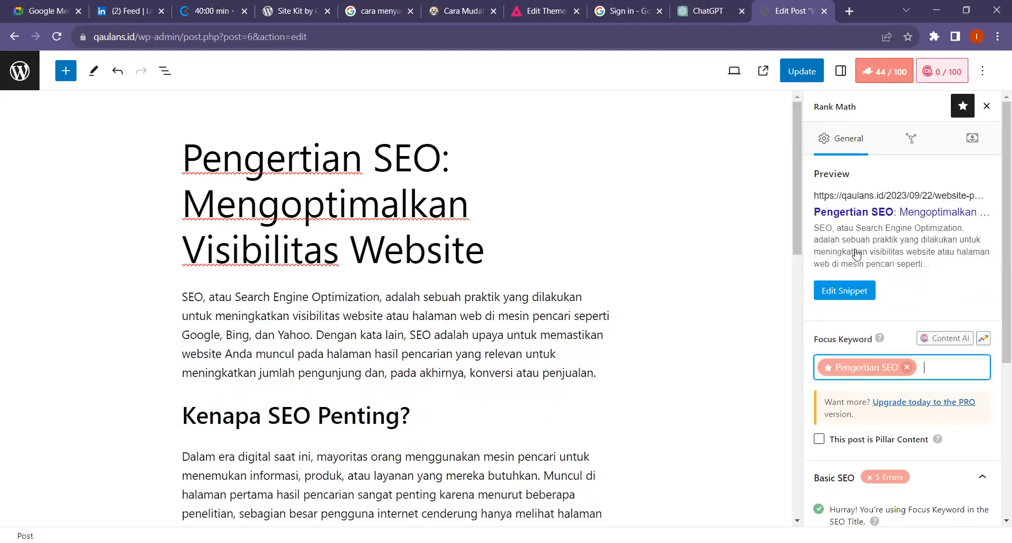
{"action": "left_click", "coordinate": [801, 71]}
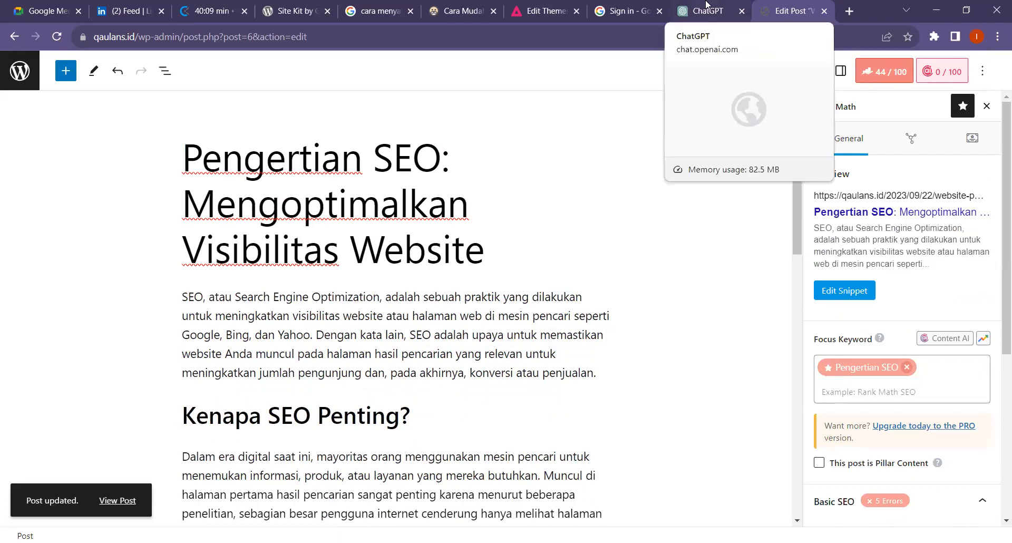
- Try to grant Site Kit all the requested Google Account permissions in the pending sign-in, and reload the resulting page
{"action": "left_click", "coordinate": [628, 10]}
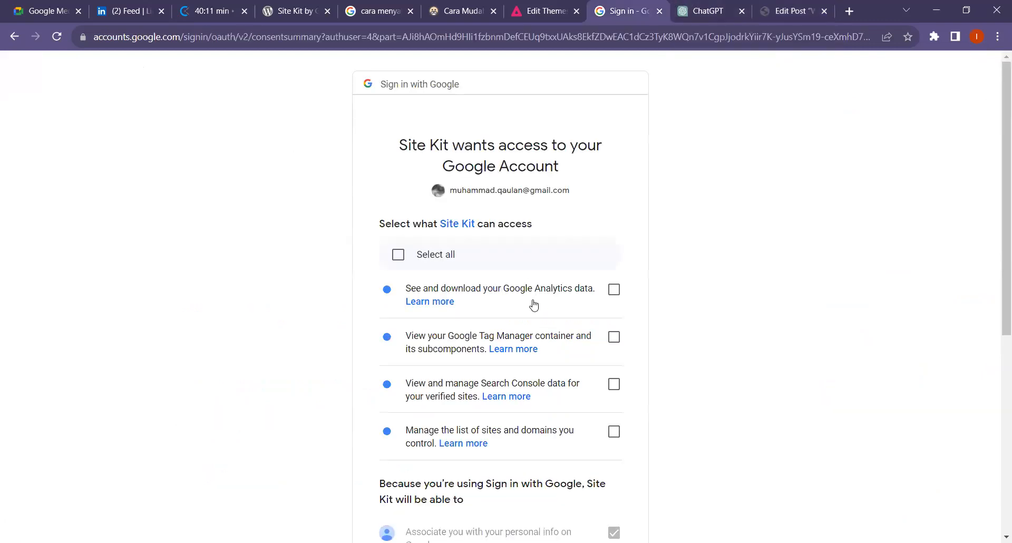
{"action": "scroll", "coordinate": [533, 303], "scroll_direction": "down", "scroll_amount": 5}
{"action": "scroll", "coordinate": [575, 415], "scroll_direction": "up", "scroll_amount": 5}
{"action": "left_click", "coordinate": [399, 255]}
{"action": "scroll", "coordinate": [490, 283], "scroll_direction": "down", "scroll_amount": 5}
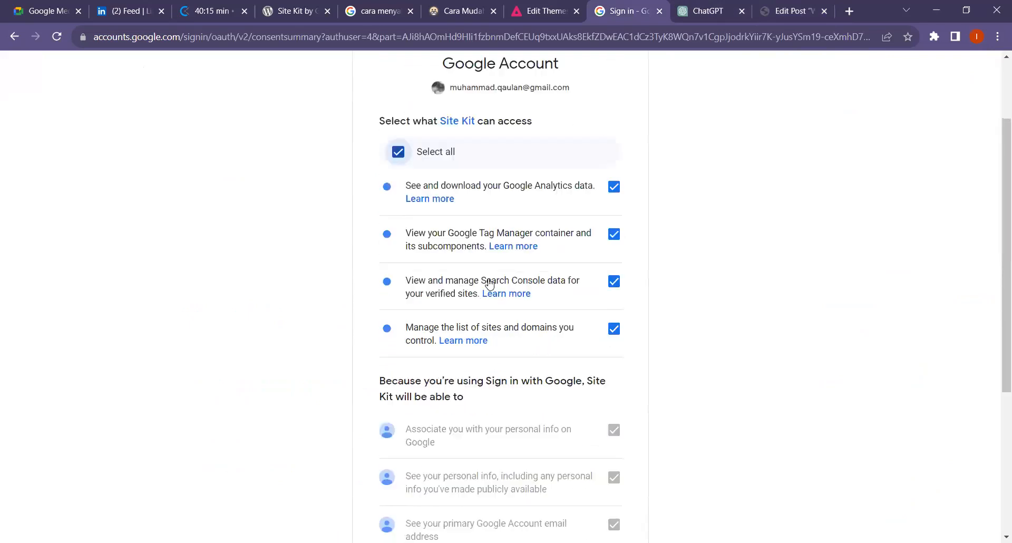
{"action": "left_click", "coordinate": [568, 480]}
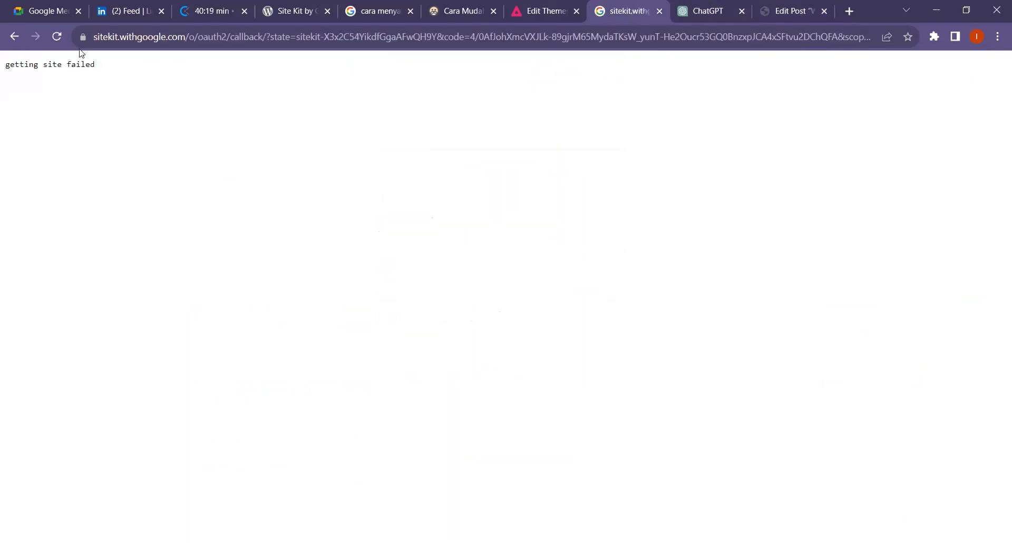
{"action": "left_click", "coordinate": [55, 40]}
- Restart the Site Kit sign-in with Google from the WordPress admin, choosing the site owner's Google account
{"action": "left_click", "coordinate": [790, 6]}
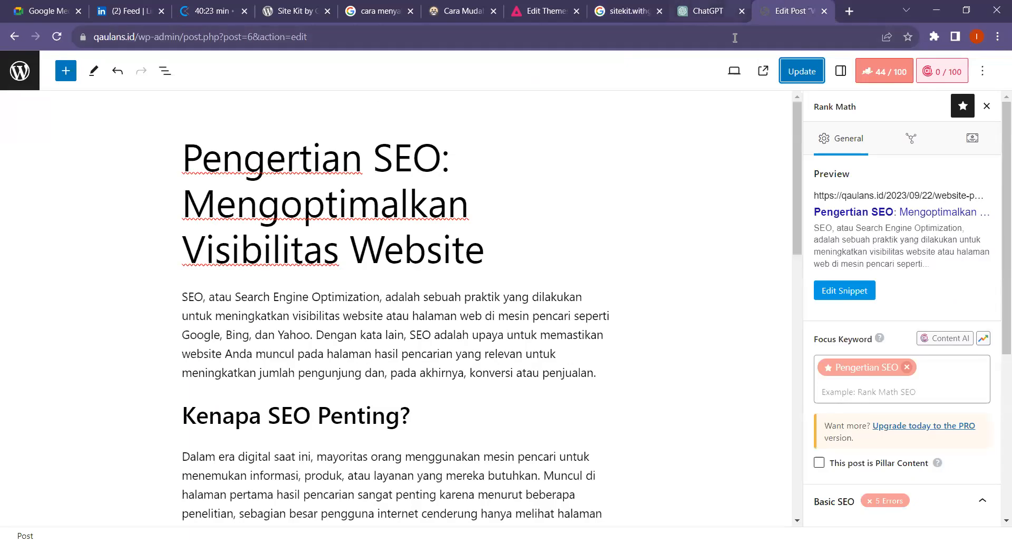
{"action": "left_click", "coordinate": [20, 83]}
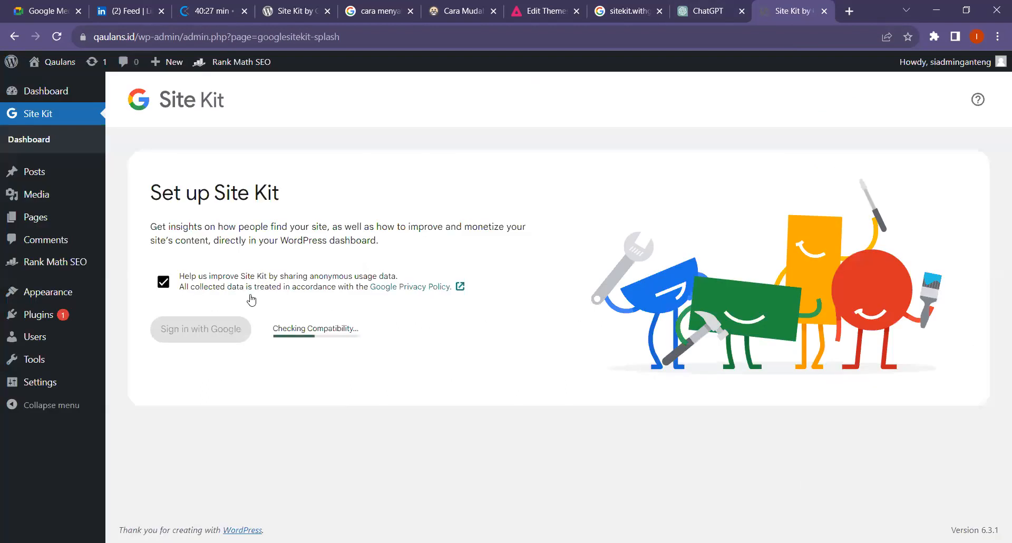
{"action": "left_click", "coordinate": [214, 337]}
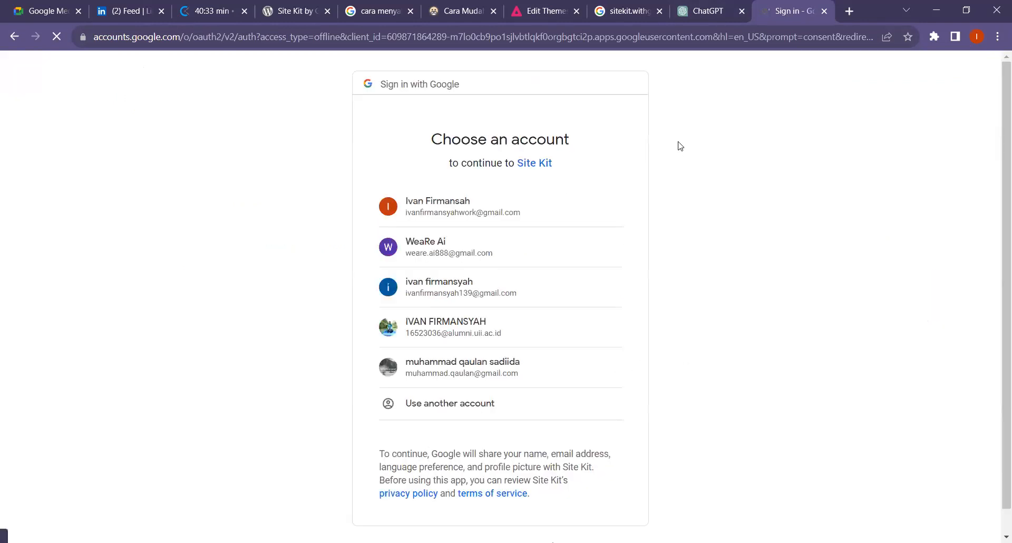
{"action": "left_click", "coordinate": [457, 375]}
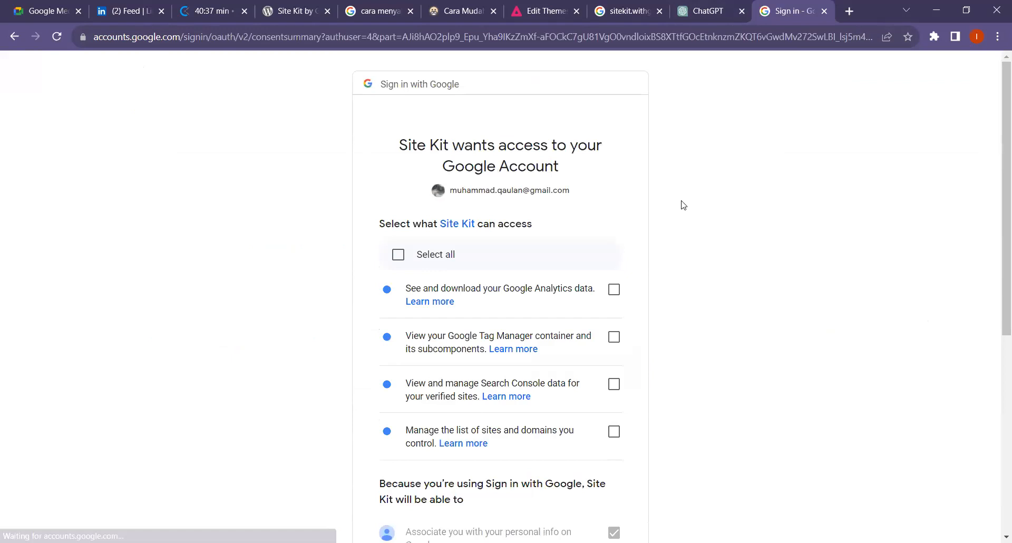
- Grant Site Kit all the requested access permissions and have Google verify ownership of the Qaulans site
{"action": "scroll", "coordinate": [527, 192], "scroll_direction": "down", "scroll_amount": 2}
{"action": "left_click", "coordinate": [398, 123]}
{"action": "scroll", "coordinate": [501, 258], "scroll_direction": "down", "scroll_amount": 4}
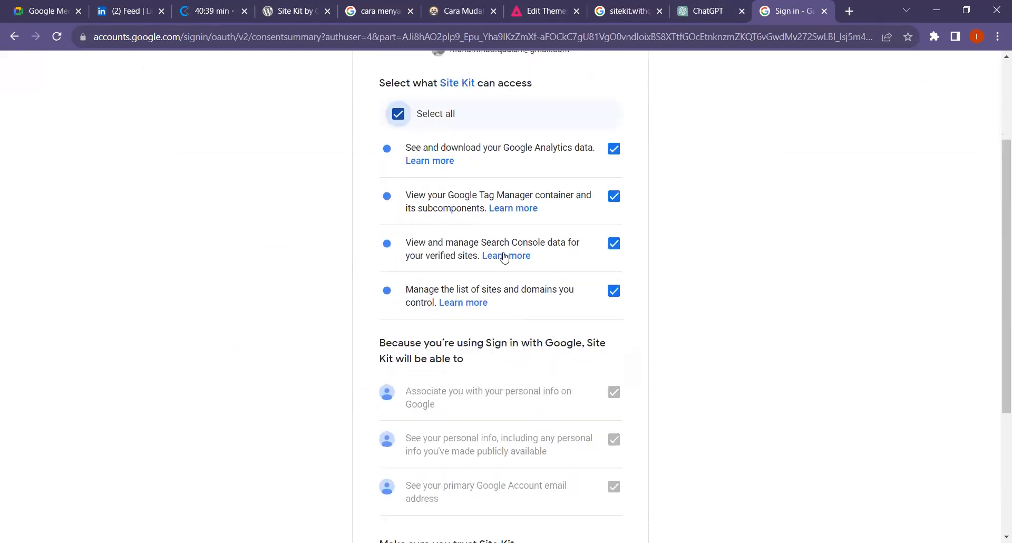
{"action": "left_click", "coordinate": [560, 453]}
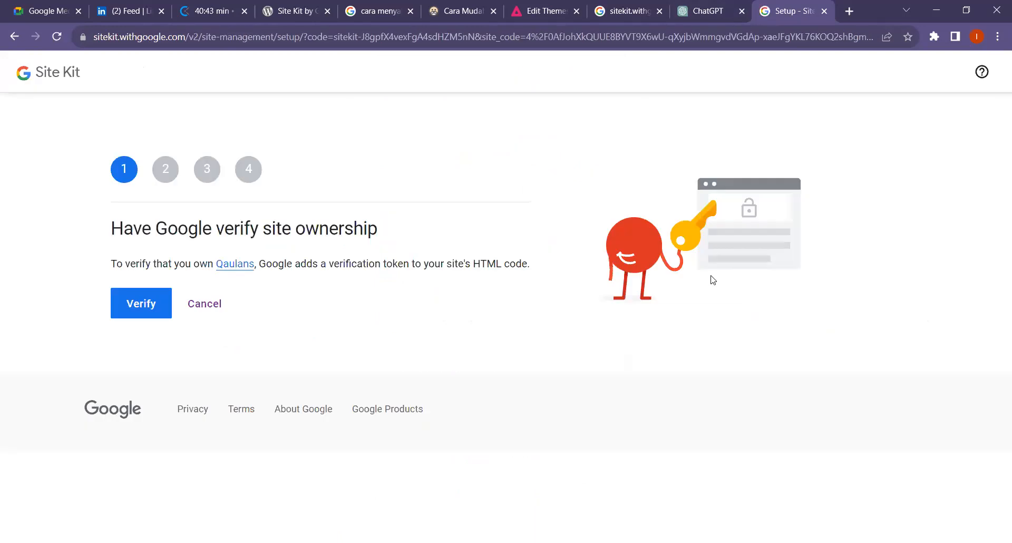
{"action": "left_click", "coordinate": [124, 312]}
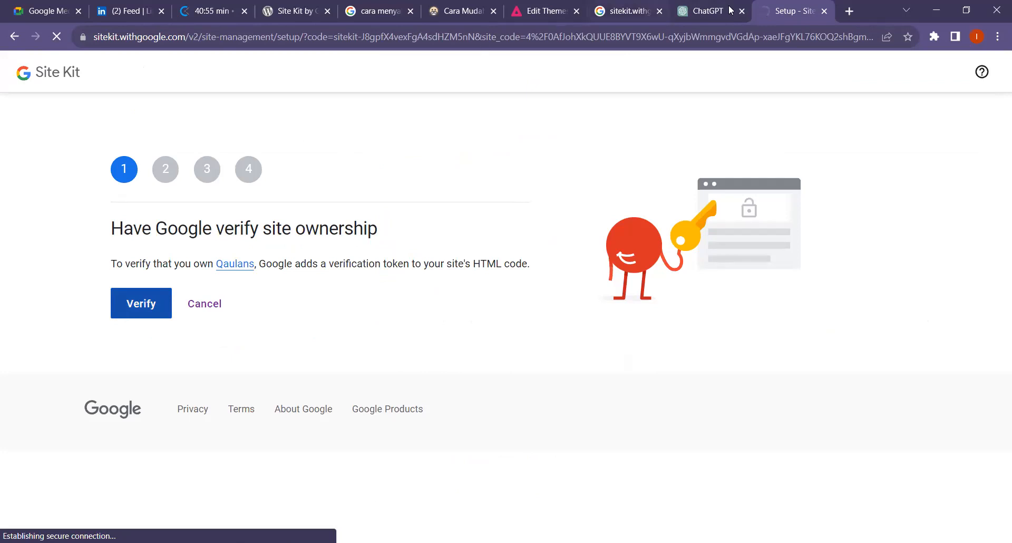
- Open the Qaulans WordPress dashboard in a new browser tab, and allow Google Account data access for metrics in the Site Kit setup
{"action": "left_click", "coordinate": [849, 11]}
{"action": "type", "text": "qa"}
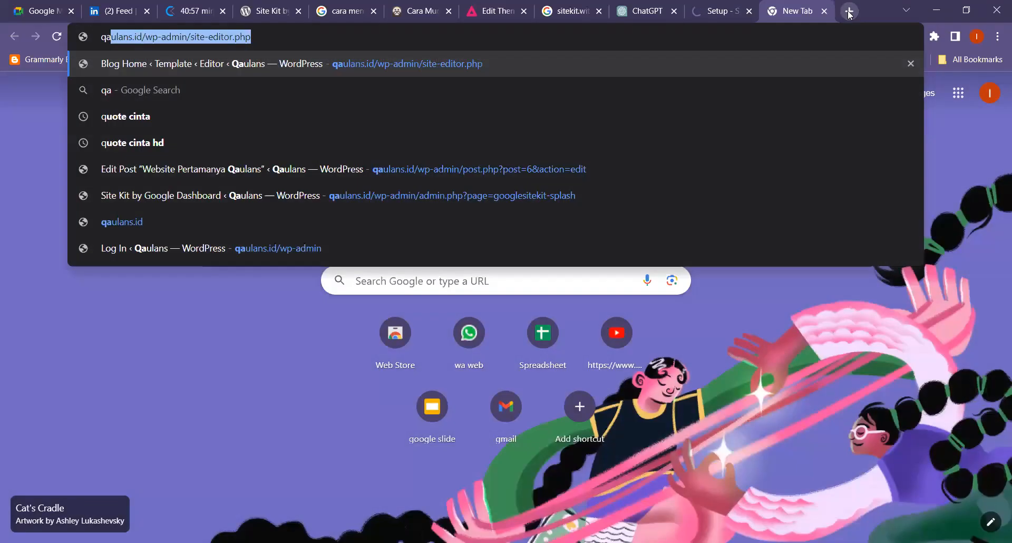
{"action": "key", "text": "Return"}
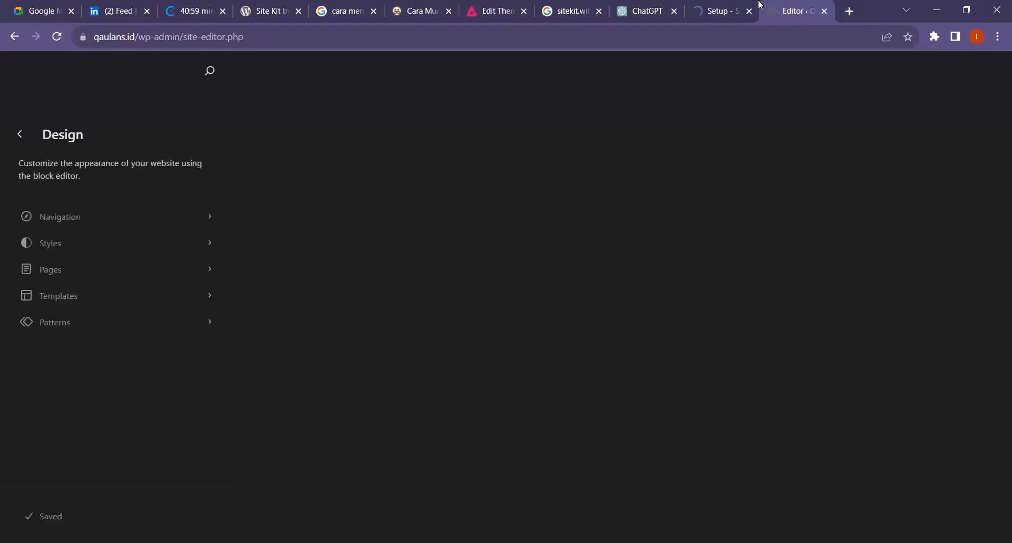
{"action": "left_click", "coordinate": [20, 142]}
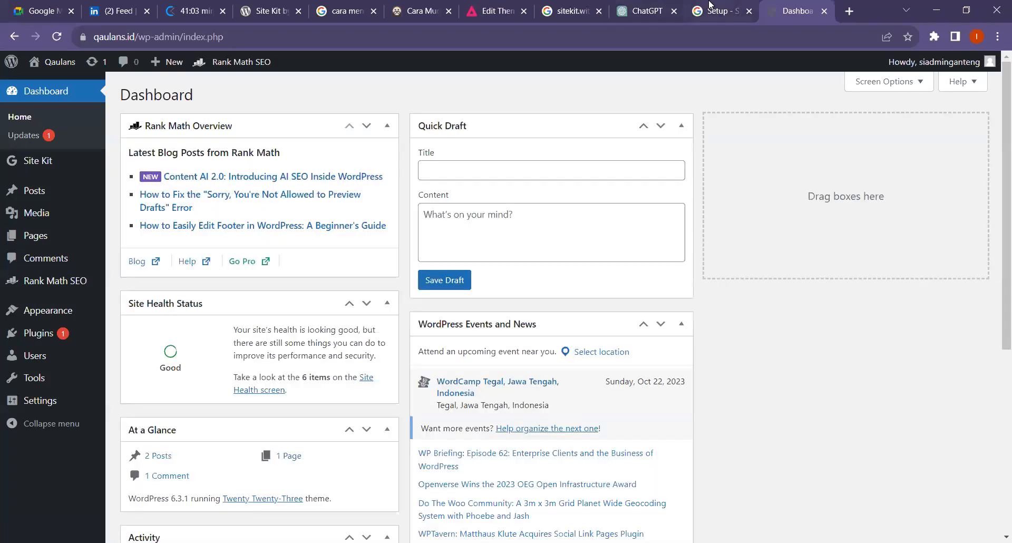
{"action": "left_click", "coordinate": [705, 7]}
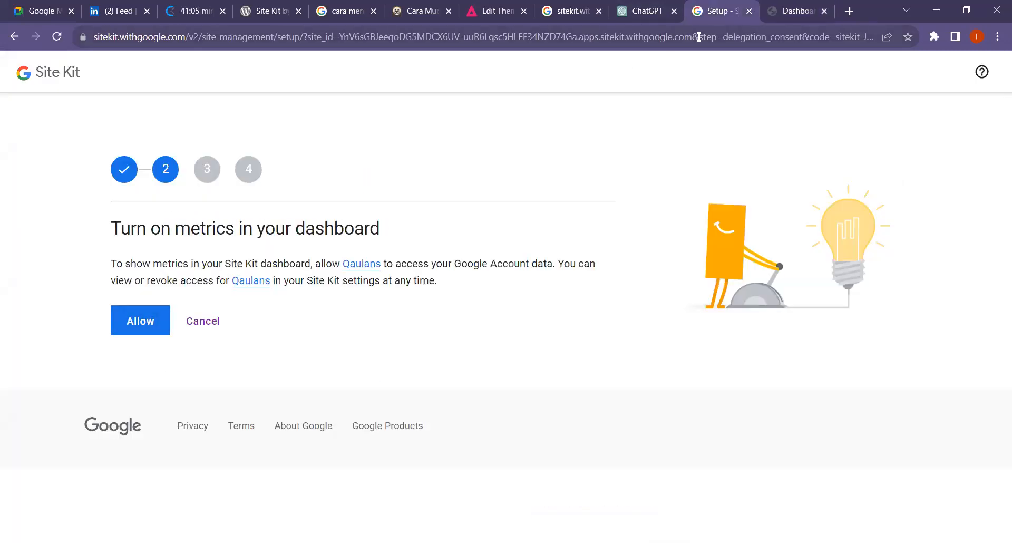
{"action": "left_click", "coordinate": [143, 325]}
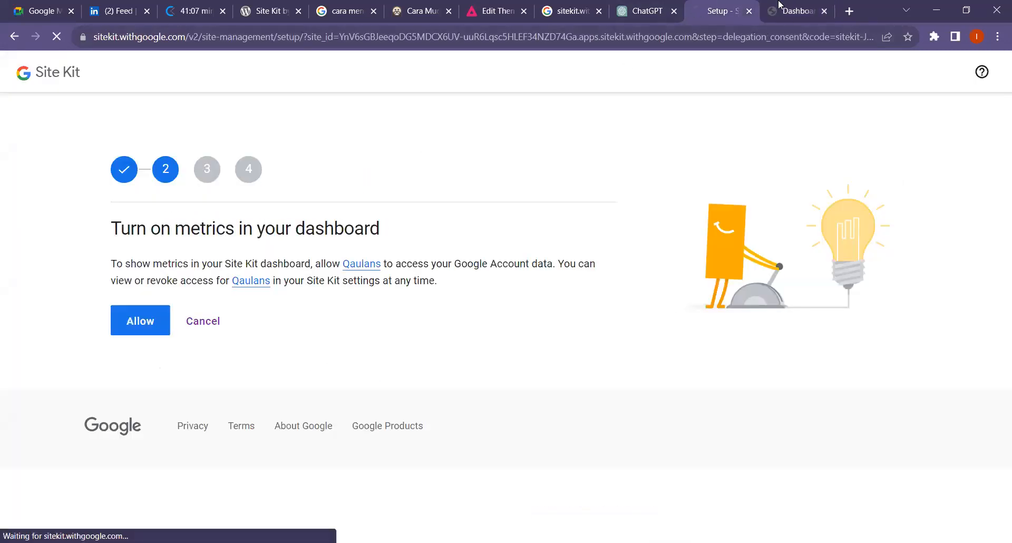
- Open the post "Pengertian SEO: Mengoptimalkan Visibilitas Website" for editing from the site's post list
{"action": "left_click", "coordinate": [786, 6]}
{"action": "left_click", "coordinate": [7, 190]}
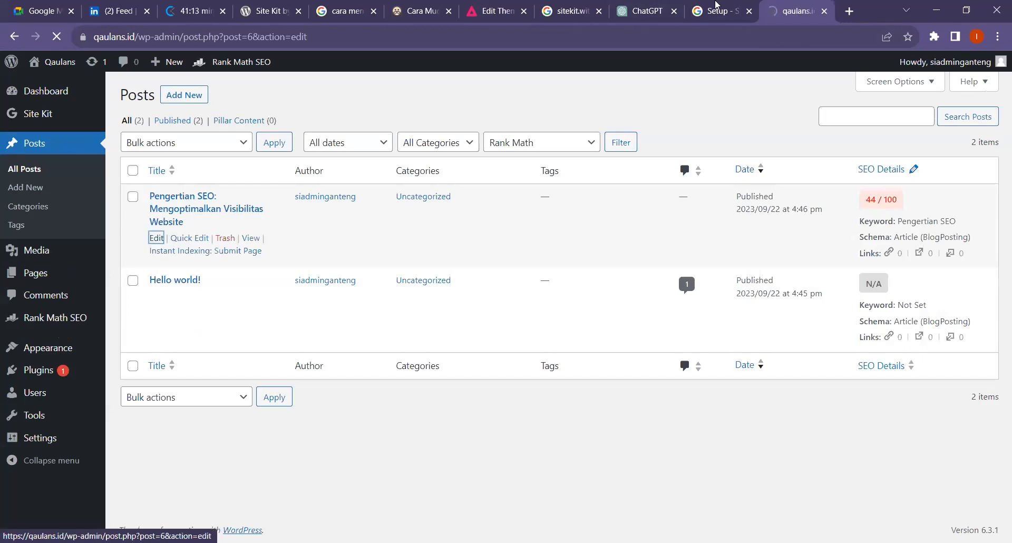
{"action": "left_click", "coordinate": [155, 235]}
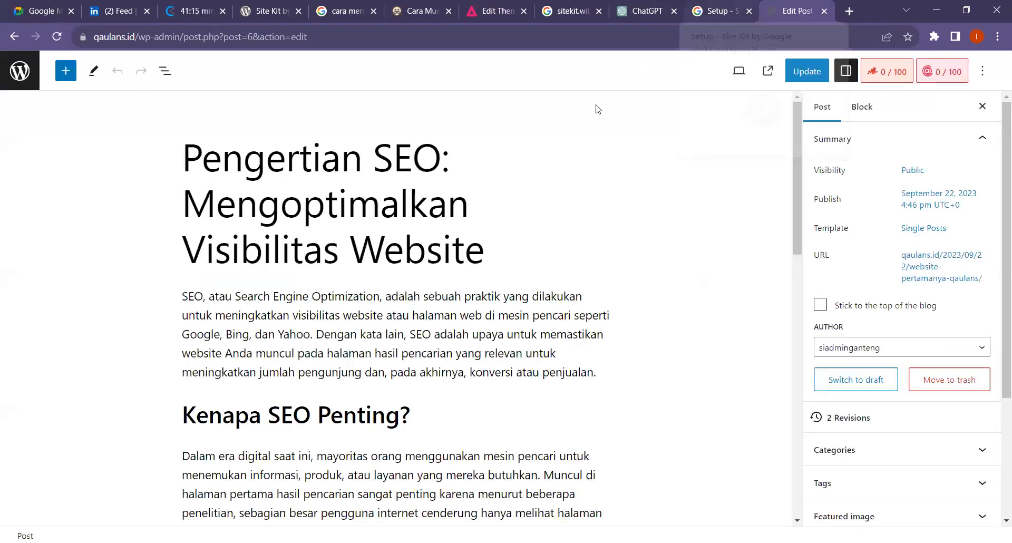
- Set up Search Console for Qaulans in the Site Kit setup and proceed with the Google Analytics setup
{"action": "left_click", "coordinate": [720, 8]}
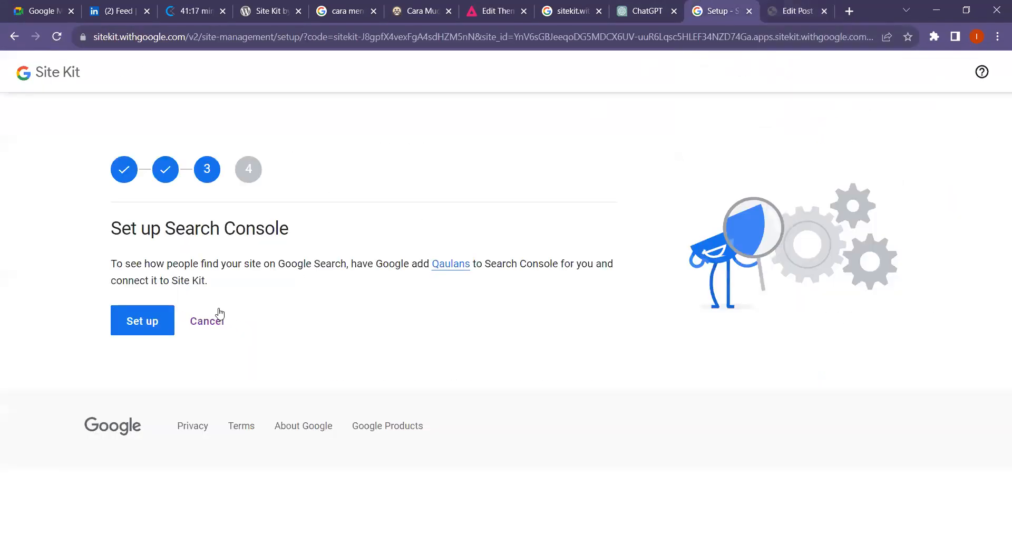
{"action": "left_click", "coordinate": [125, 328]}
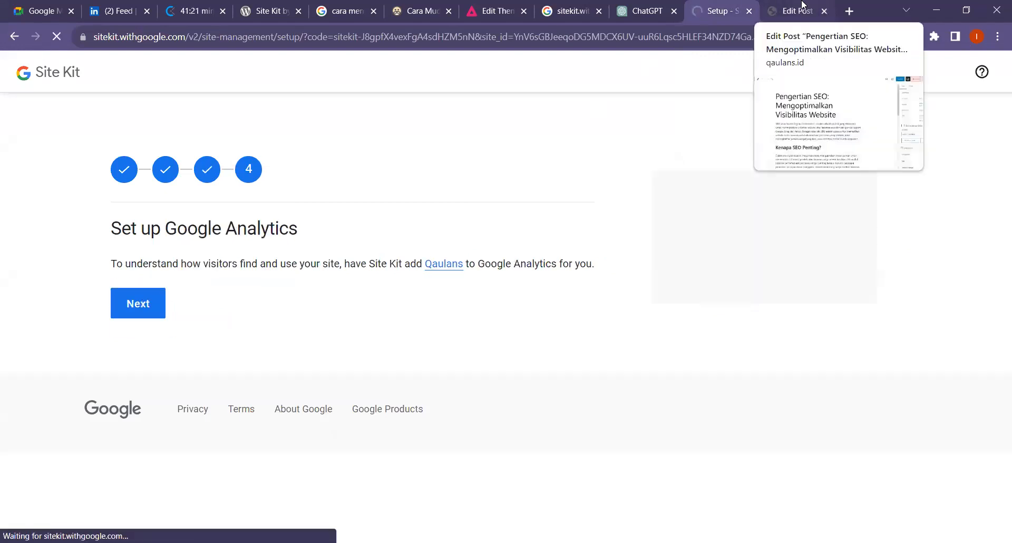
{"action": "left_click", "coordinate": [146, 306]}
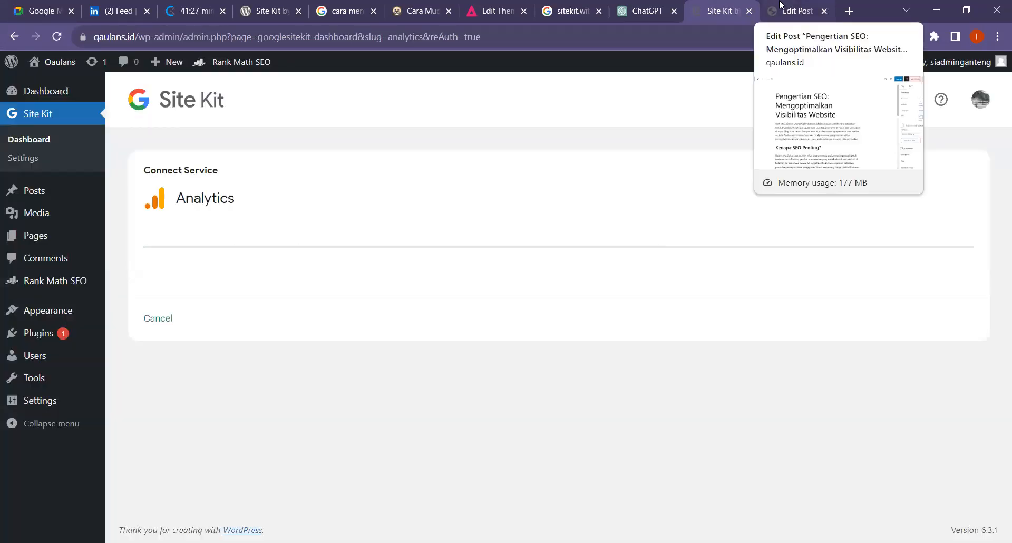
- Examine the post's Rank Math Basic SEO checks and compare the focus keyword with the title and opening paragraph
{"action": "left_click", "coordinate": [781, 4]}
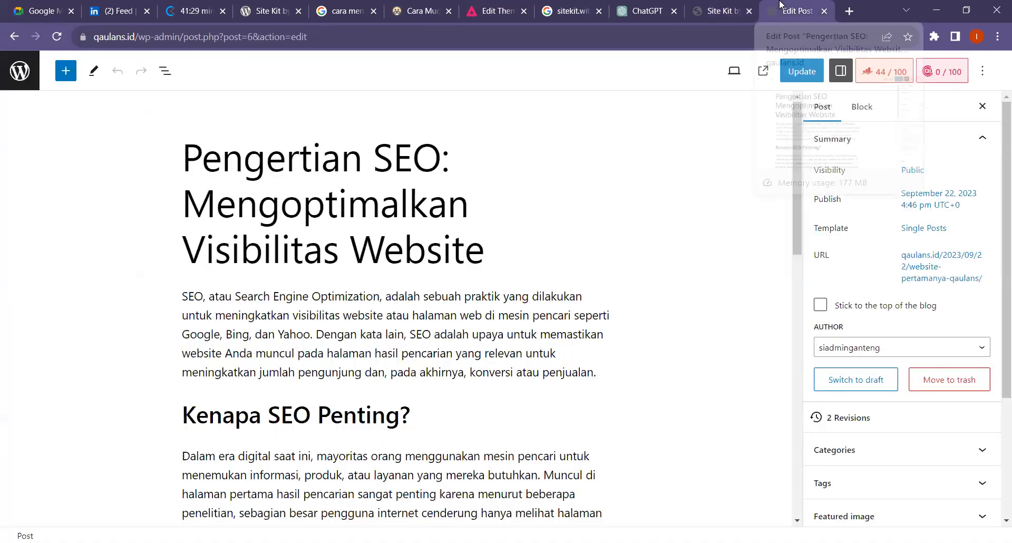
{"action": "scroll", "coordinate": [440, 305], "scroll_direction": "down", "scroll_amount": 2}
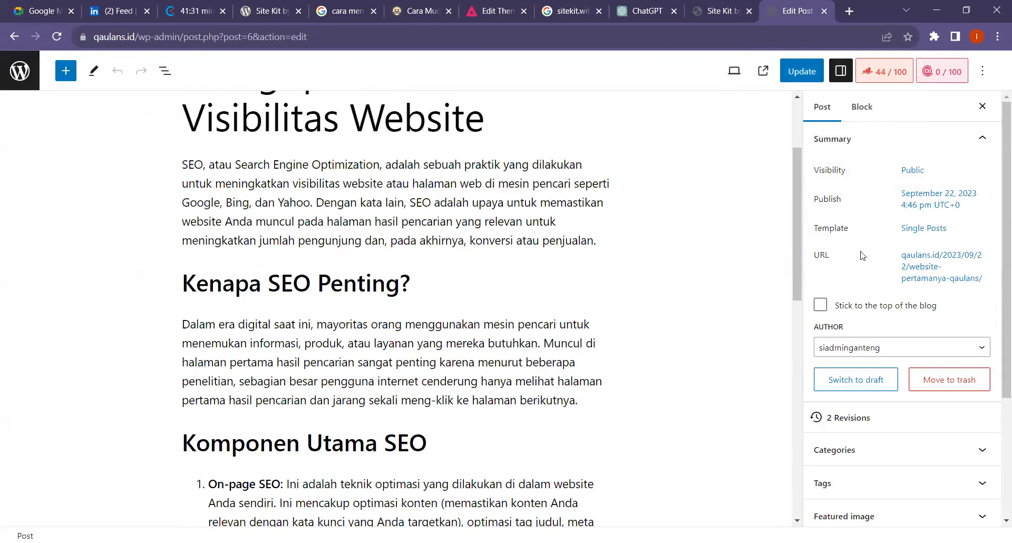
{"action": "scroll", "coordinate": [865, 242], "scroll_direction": "down", "scroll_amount": 3}
{"action": "left_click", "coordinate": [886, 87]}
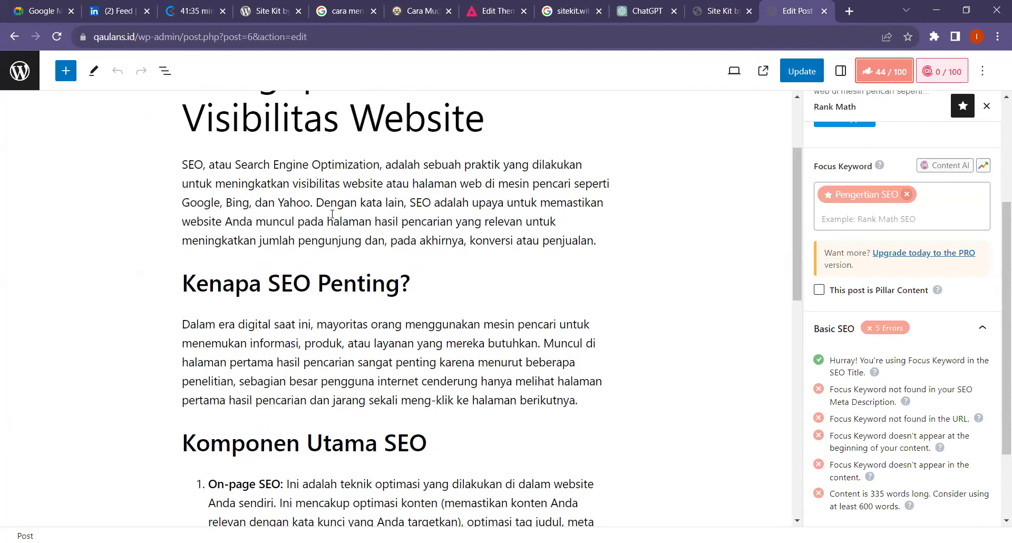
{"action": "scroll", "coordinate": [332, 214], "scroll_direction": "up", "scroll_amount": 1}
{"action": "scroll", "coordinate": [312, 242], "scroll_direction": "up", "scroll_amount": 1}
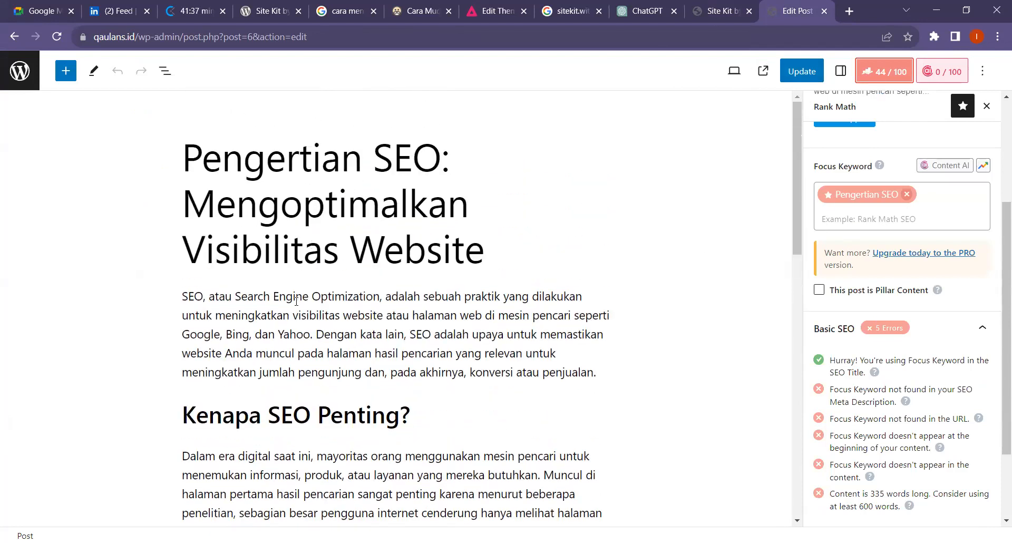
{"action": "left_click_drag", "start_coordinate": [236, 293], "coordinate": [338, 298]}
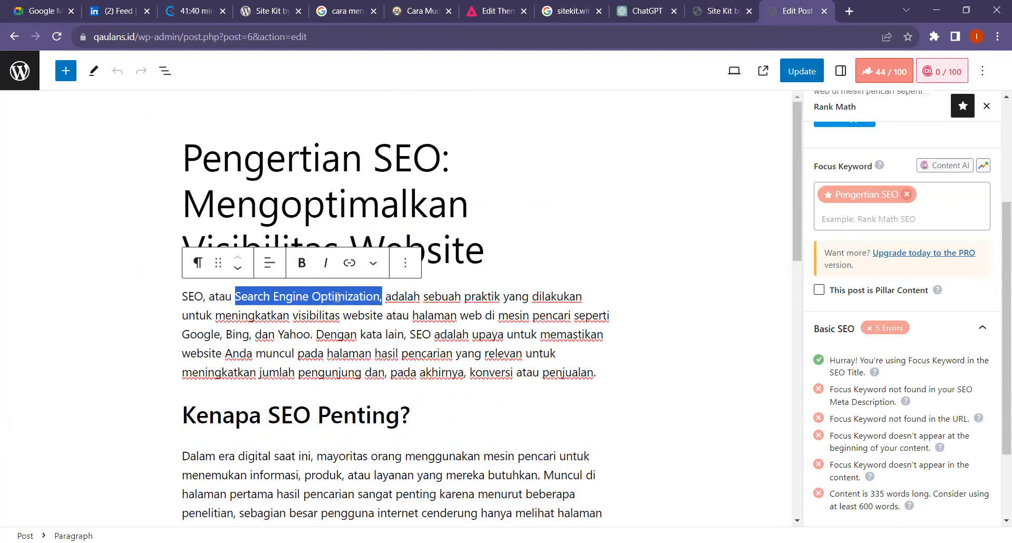
{"action": "left_click_drag", "start_coordinate": [206, 294], "coordinate": [264, 296]}
{"action": "left_click", "coordinate": [372, 295]}
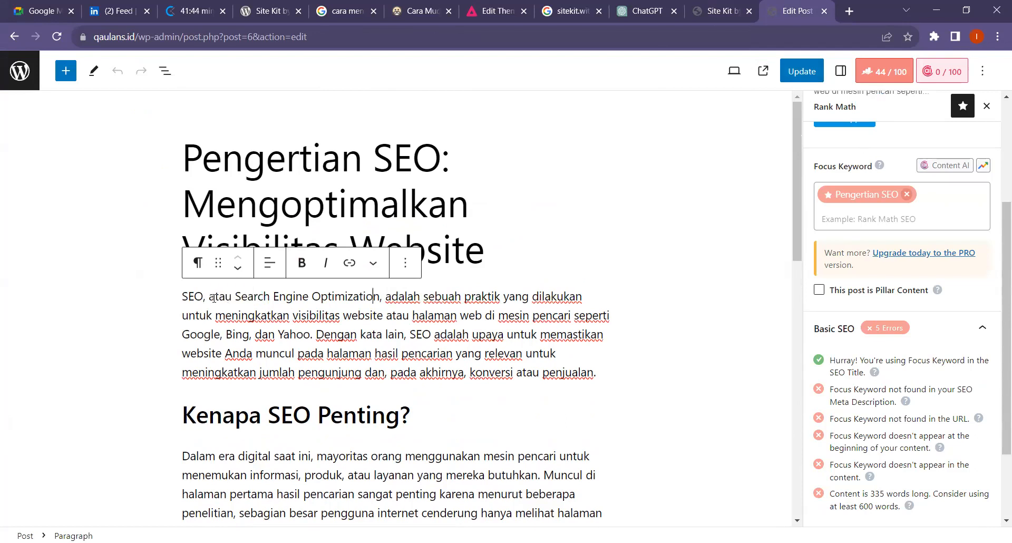
{"action": "left_click", "coordinate": [341, 158]}
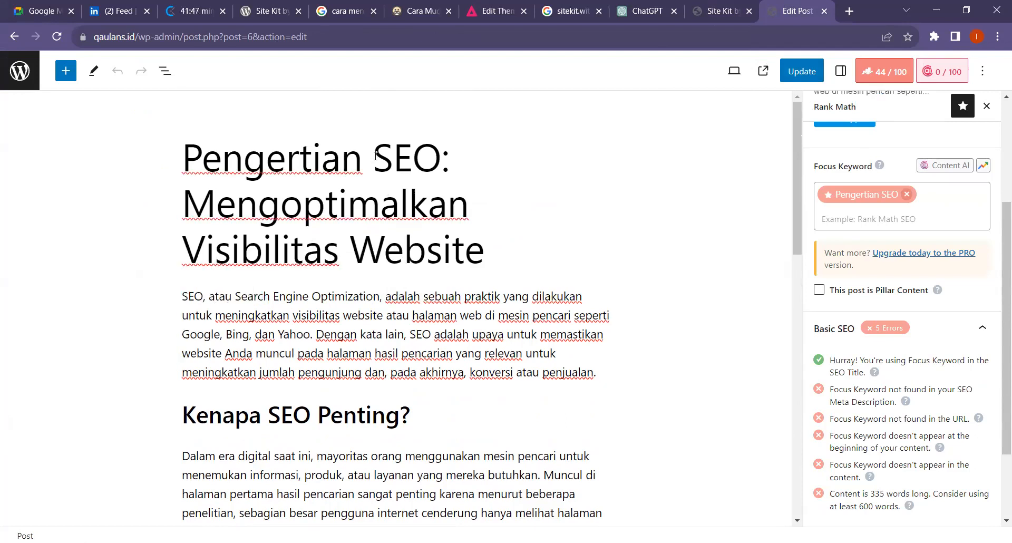
- Choose to set up a new account for Analytics in Site Kit and check its pre-filled details
{"action": "left_click", "coordinate": [720, 10]}
{"action": "left_click", "coordinate": [259, 288]}
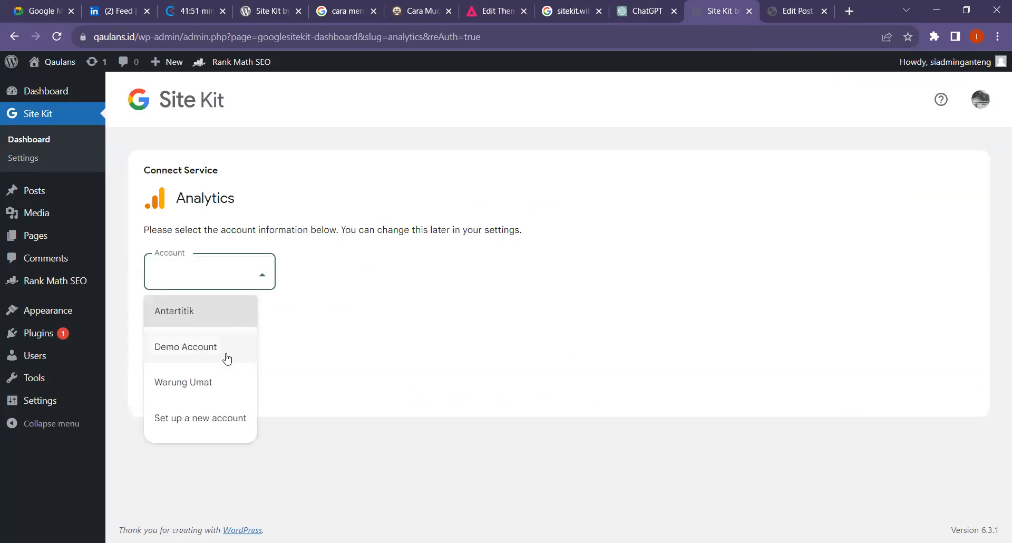
{"action": "left_click", "coordinate": [348, 309]}
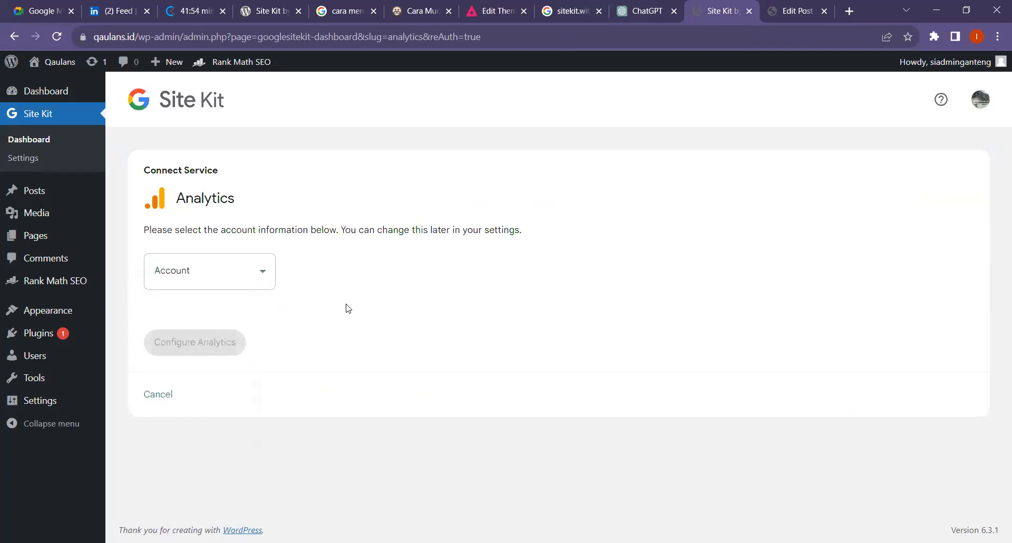
{"action": "left_click", "coordinate": [222, 285]}
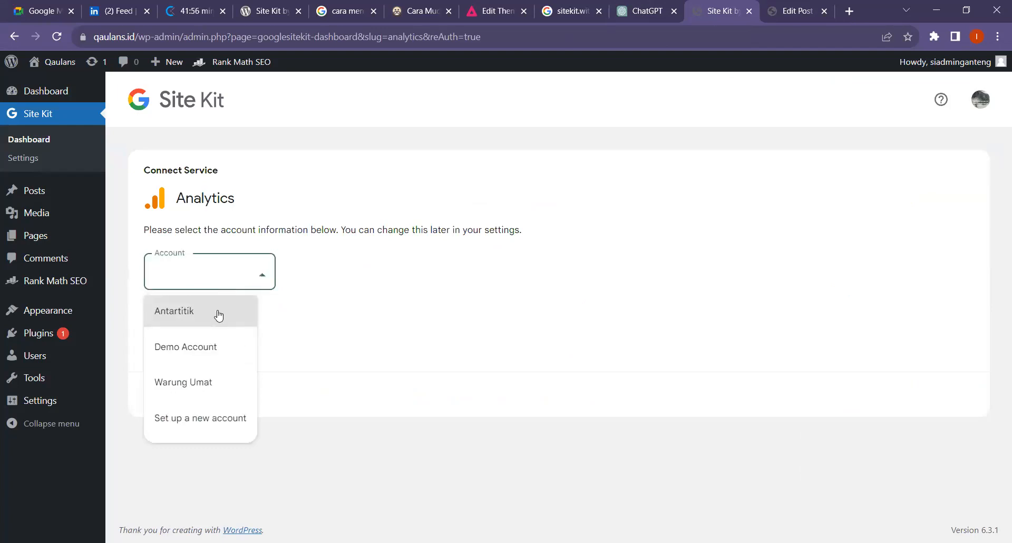
{"action": "left_click", "coordinate": [214, 419]}
{"action": "scroll", "coordinate": [375, 332], "scroll_direction": "down", "scroll_amount": 1}
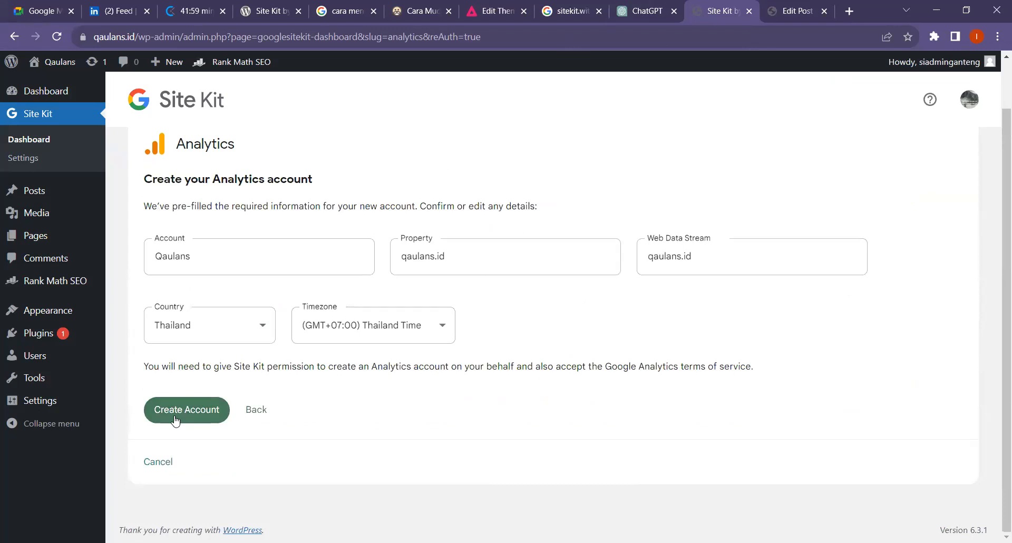
- Set the new Analytics account's country to Indonesia in Site Kit and create the account
{"action": "left_click", "coordinate": [220, 341]}
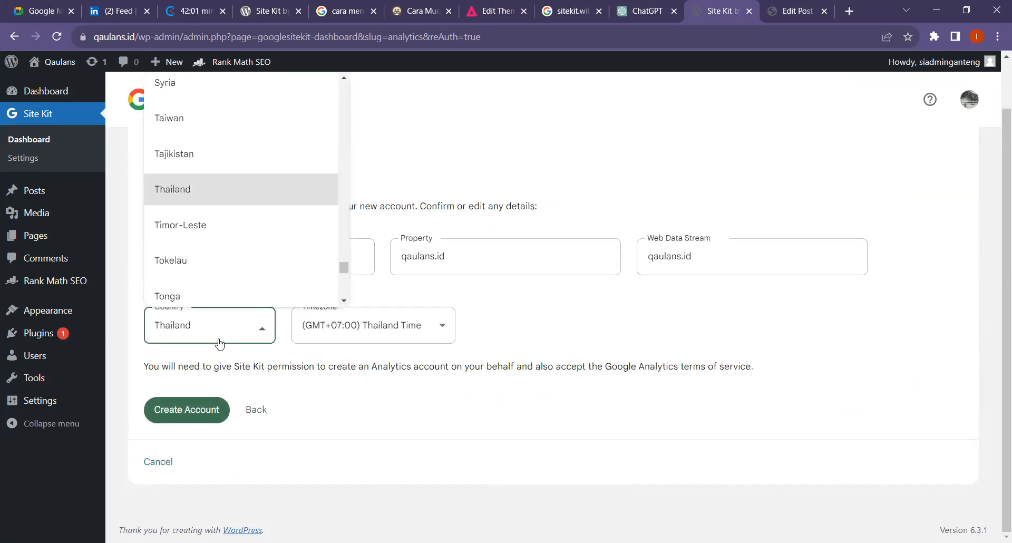
{"action": "scroll", "coordinate": [219, 227], "scroll_direction": "up", "scroll_amount": 20}
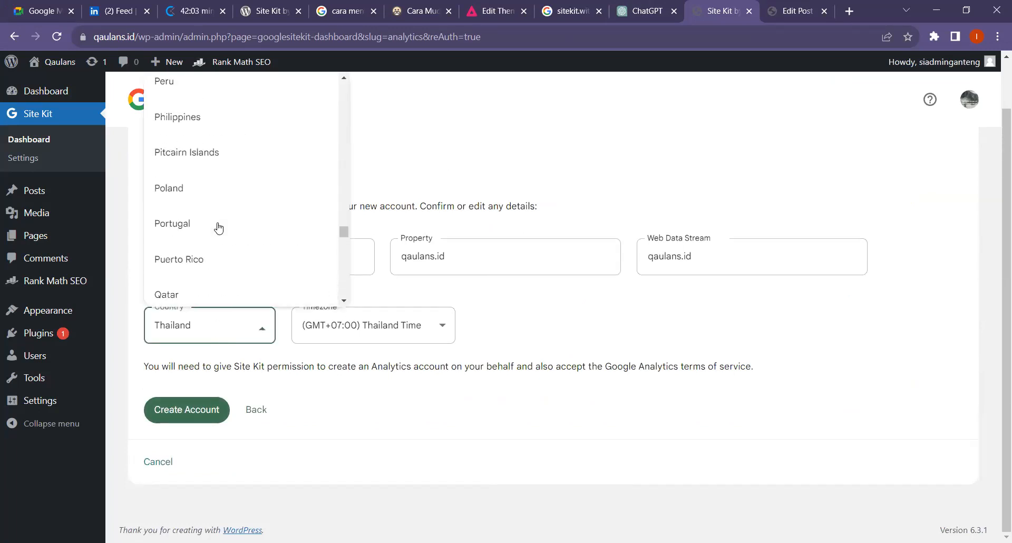
{"action": "scroll", "coordinate": [222, 228], "scroll_direction": "up", "scroll_amount": 12}
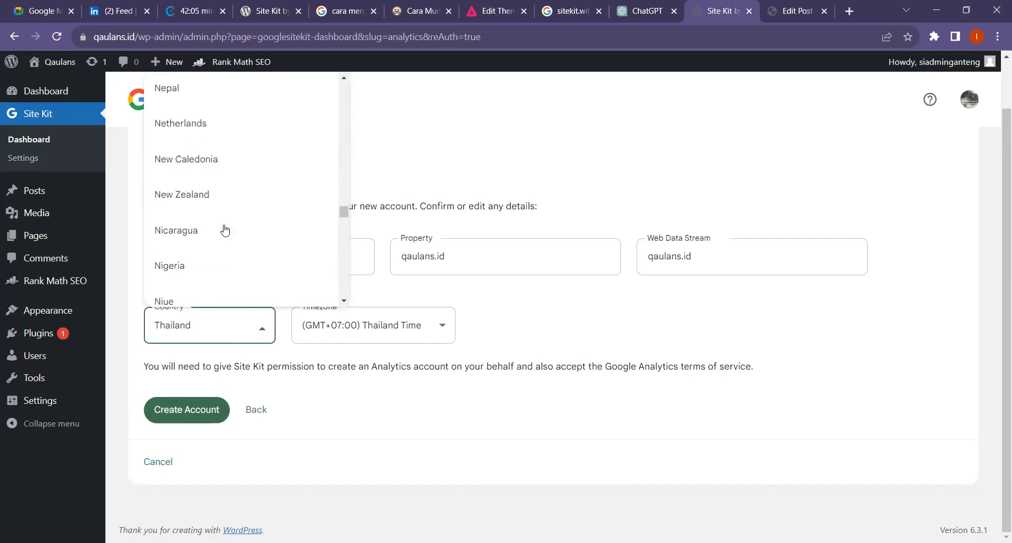
{"action": "scroll", "coordinate": [225, 230], "scroll_direction": "up", "scroll_amount": 12}
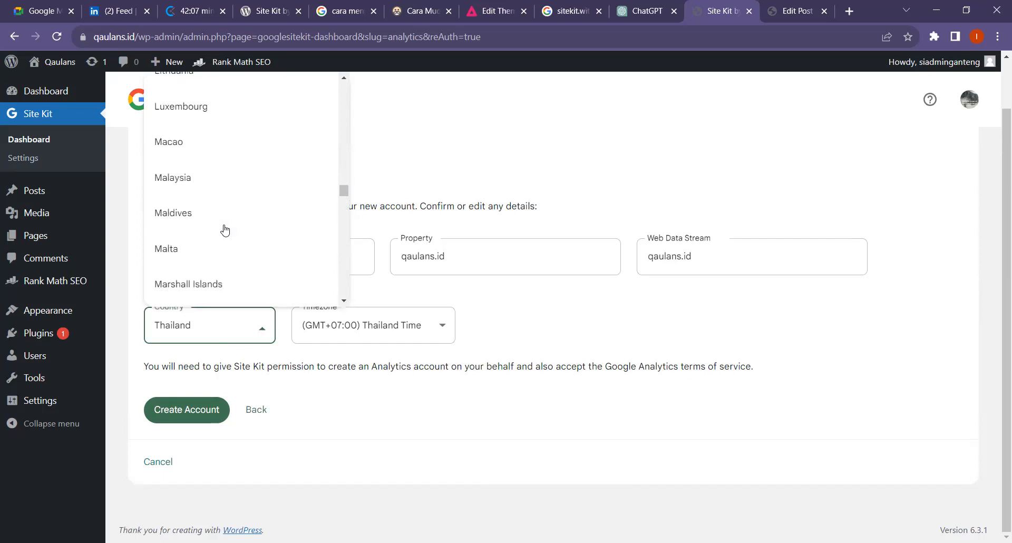
{"action": "scroll", "coordinate": [224, 231], "scroll_direction": "up", "scroll_amount": 10}
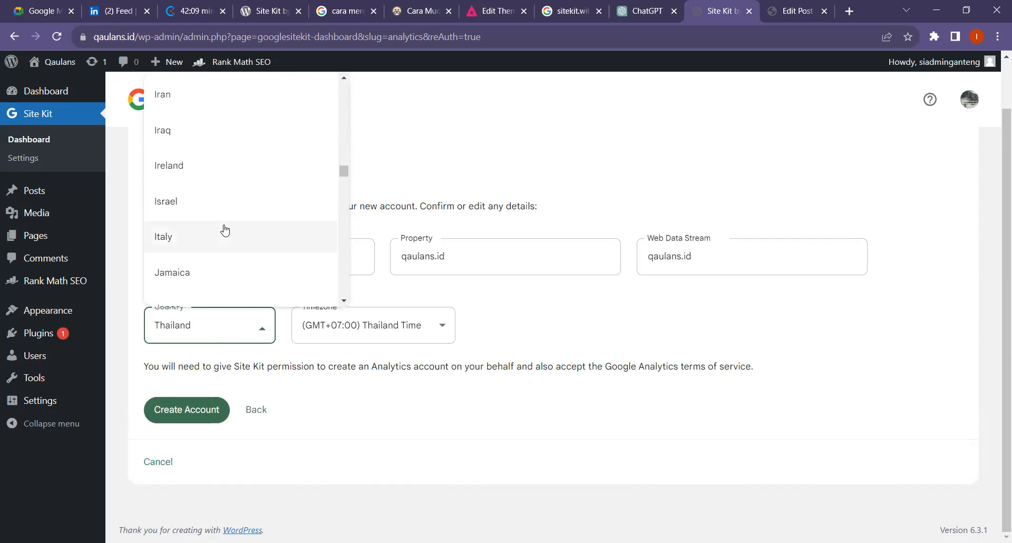
{"action": "left_click", "coordinate": [227, 130]}
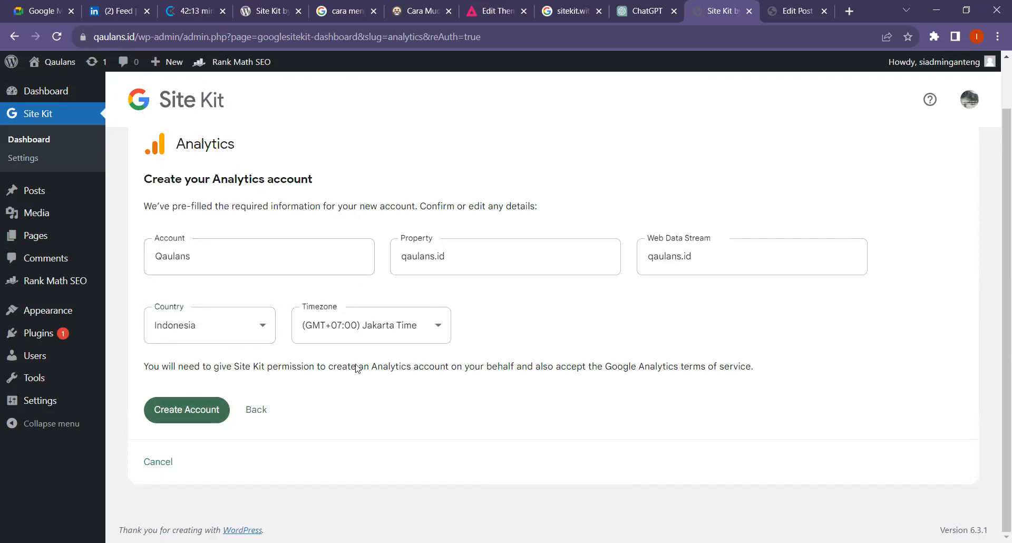
{"action": "left_click", "coordinate": [166, 416]}
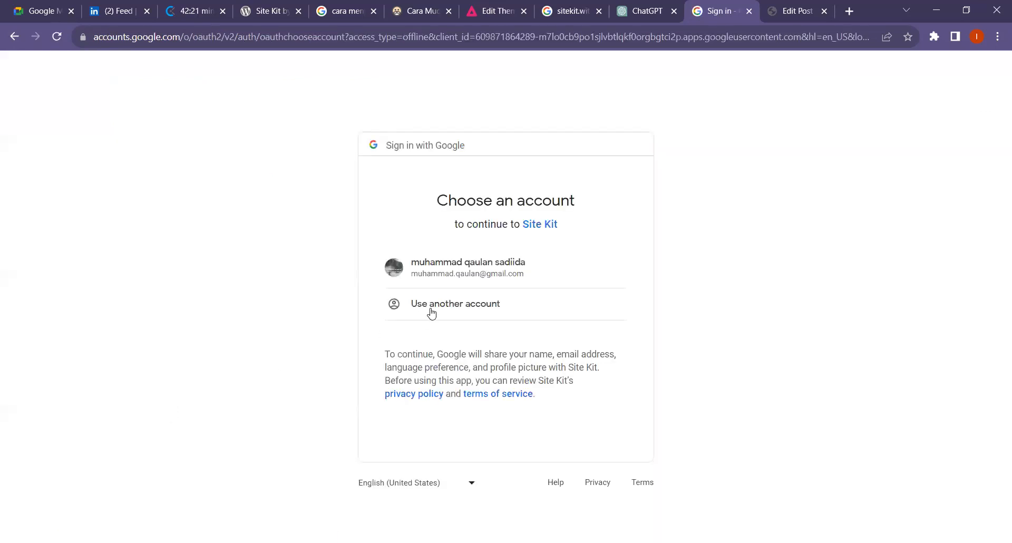
- Continue with the existing Google account and grant Site Kit all the requested Analytics account creation and management permissions
{"action": "left_click", "coordinate": [449, 283]}
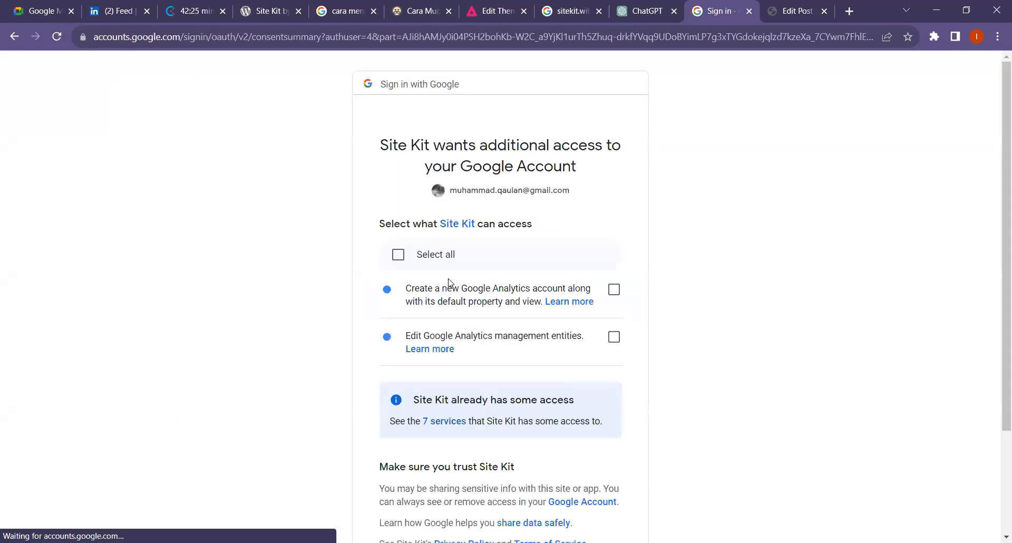
{"action": "left_click", "coordinate": [399, 254]}
{"action": "scroll", "coordinate": [473, 269], "scroll_direction": "down", "scroll_amount": 3}
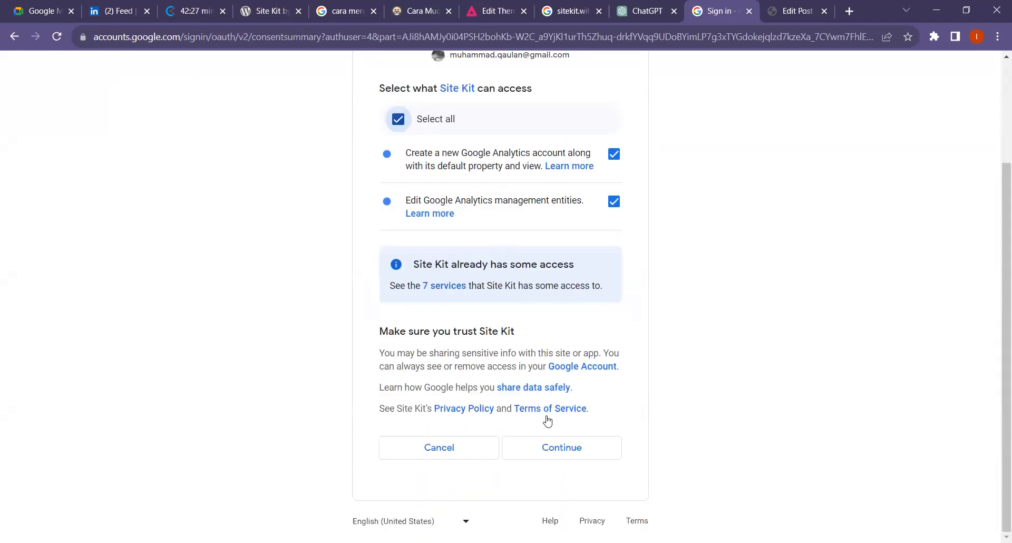
{"action": "left_click", "coordinate": [570, 448]}
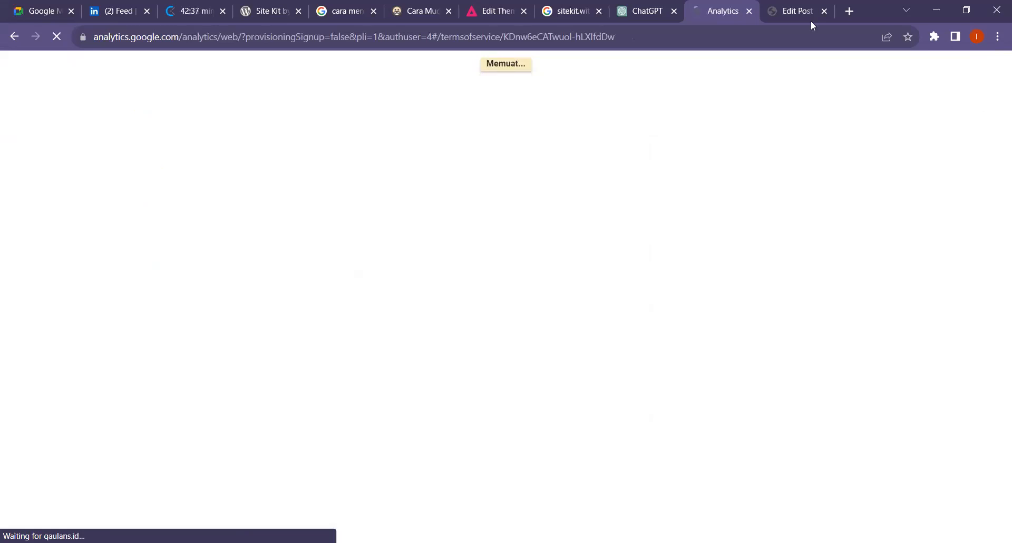
- Set the country of the Google Analytics terms of service to Indonesia and accept the agreement with the default data-sharing settings
{"action": "left_click", "coordinate": [793, 6]}
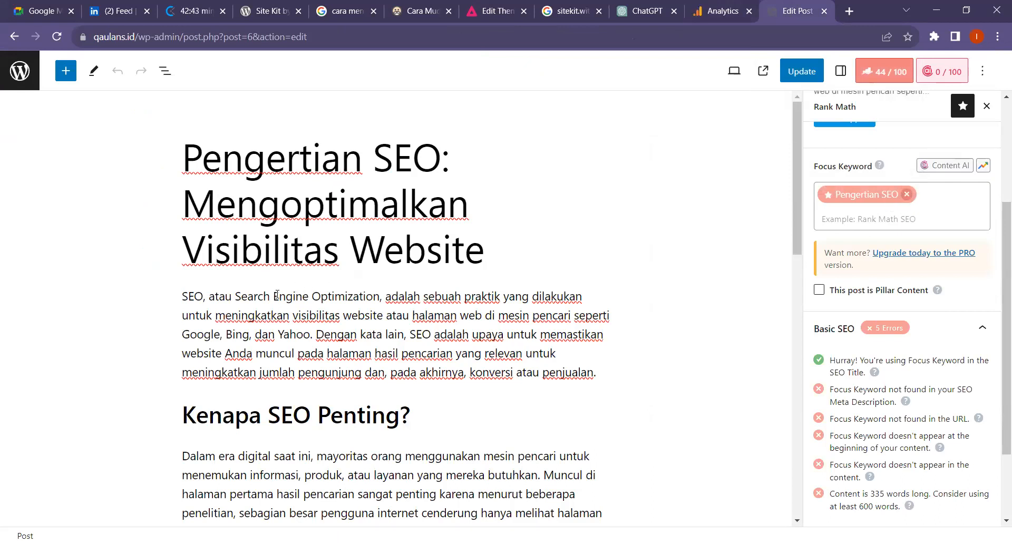
{"action": "left_click", "coordinate": [718, 10]}
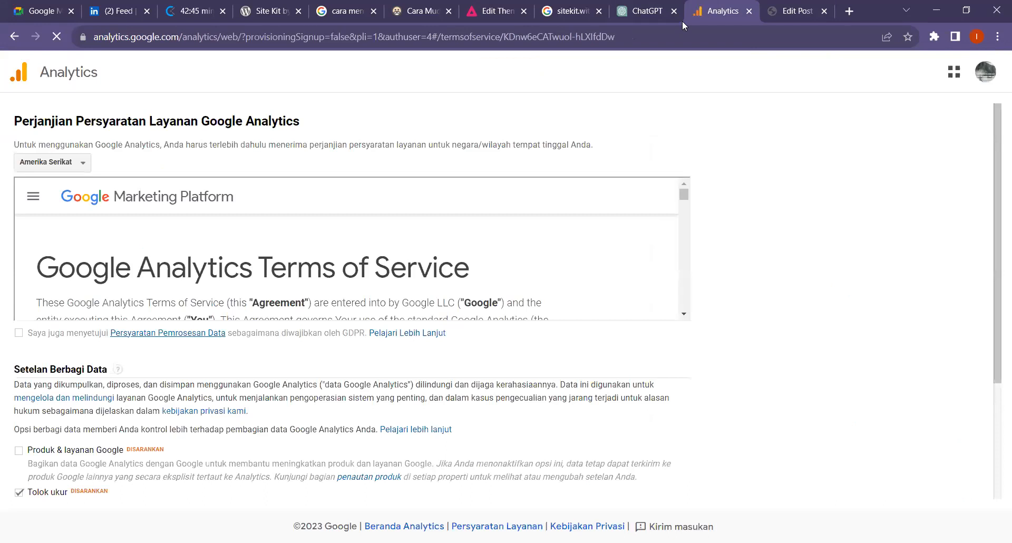
{"action": "left_click", "coordinate": [78, 162]}
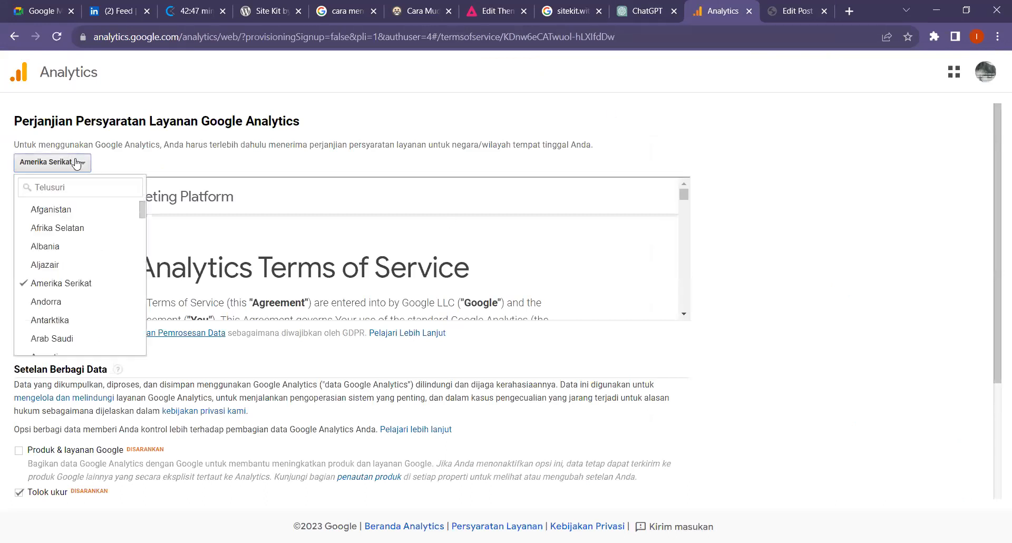
{"action": "scroll", "coordinate": [64, 271], "scroll_direction": "down", "scroll_amount": 20}
{"action": "scroll", "coordinate": [63, 272], "scroll_direction": "down", "scroll_amount": 8}
{"action": "scroll", "coordinate": [63, 267], "scroll_direction": "up", "scroll_amount": 3}
{"action": "left_click", "coordinate": [72, 219]}
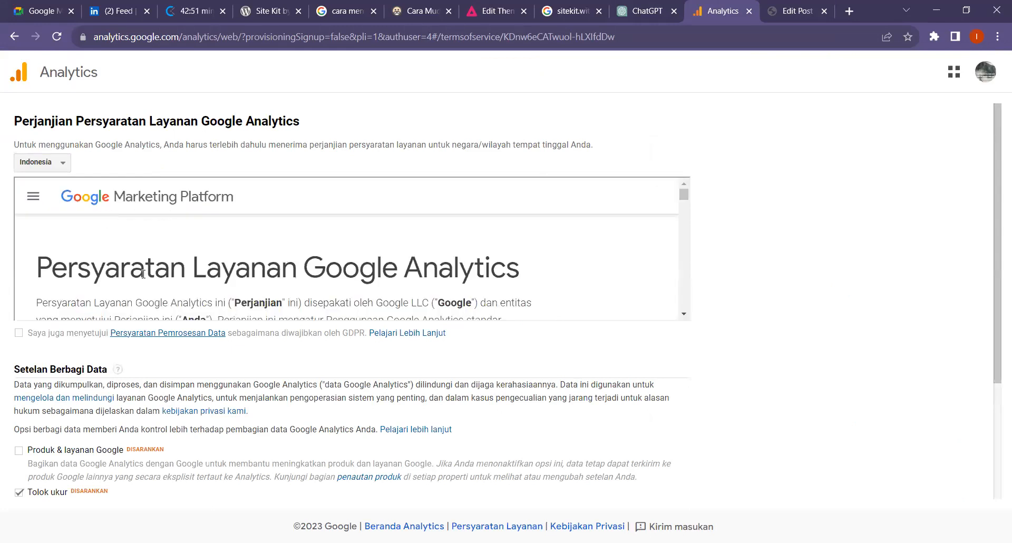
{"action": "scroll", "coordinate": [143, 273], "scroll_direction": "down", "scroll_amount": 10}
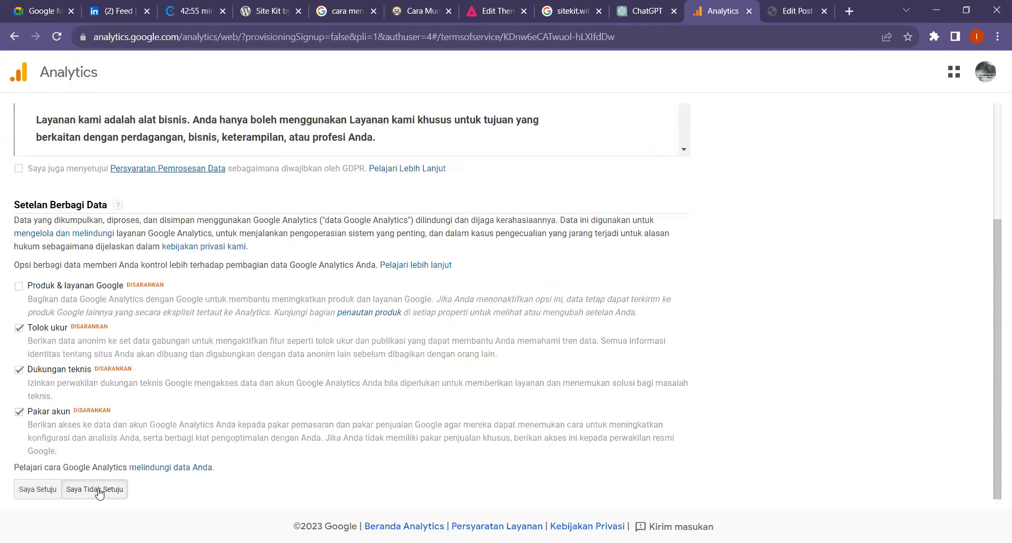
{"action": "left_click", "coordinate": [30, 493]}
{"action": "left_click", "coordinate": [285, 298]}
- Look over the audience traffic and search performance sections of the Site Kit dashboard
{"action": "mouse_move", "coordinate": [801, 4]}
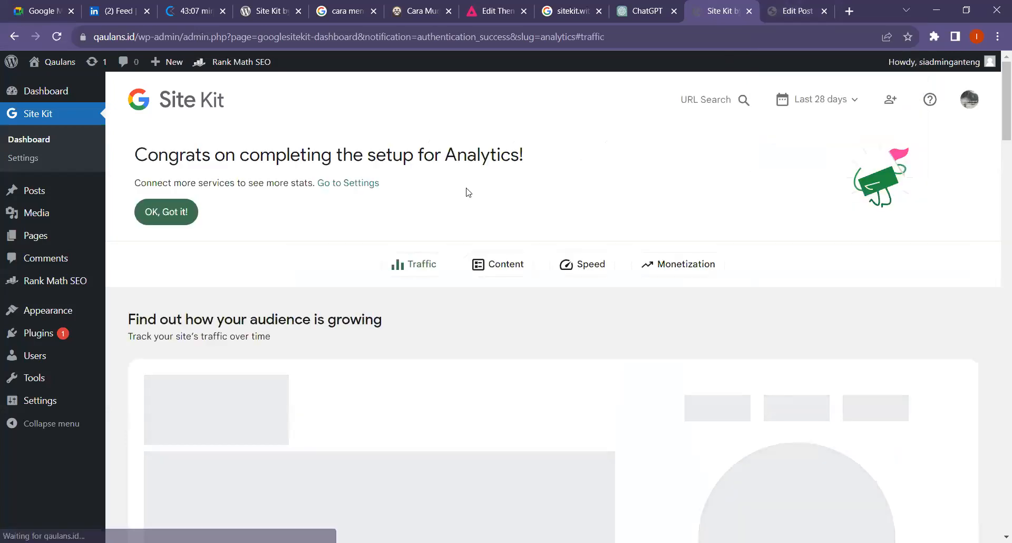
{"action": "scroll", "coordinate": [395, 225], "scroll_direction": "down", "scroll_amount": 3}
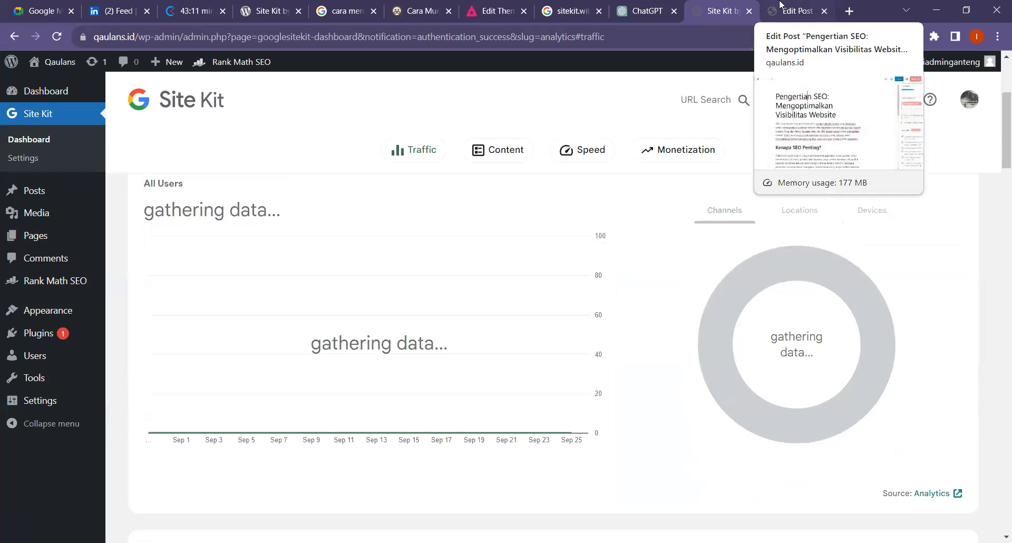
{"action": "scroll", "coordinate": [457, 306], "scroll_direction": "down", "scroll_amount": 3}
{"action": "scroll", "coordinate": [457, 306], "scroll_direction": "down", "scroll_amount": 3}
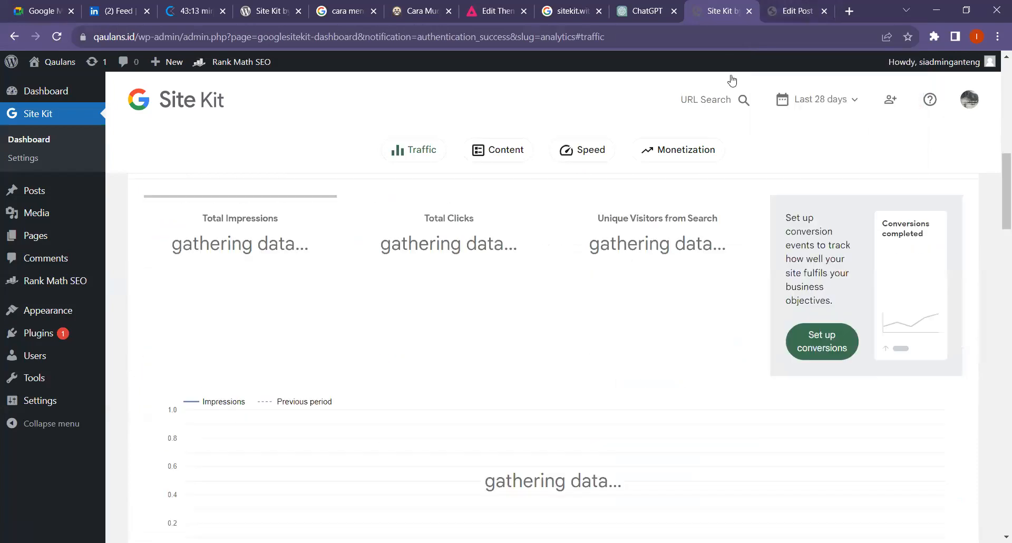
- Return to the "Pengertian SEO" post and review its Rank Math snippet preview, focus keyword and Basic SEO checks
{"action": "left_click", "coordinate": [784, 6]}
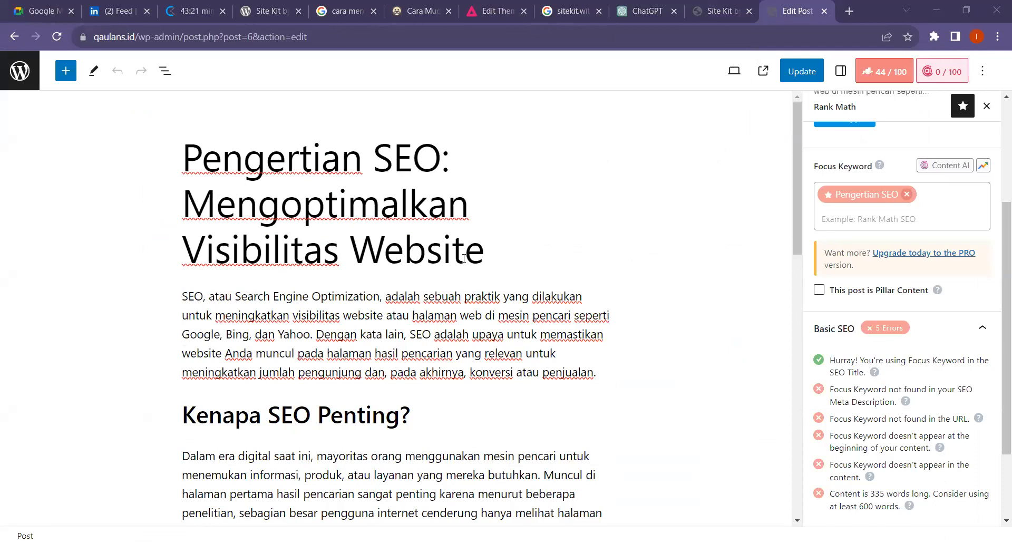
{"action": "scroll", "coordinate": [869, 253], "scroll_direction": "up", "scroll_amount": 3}
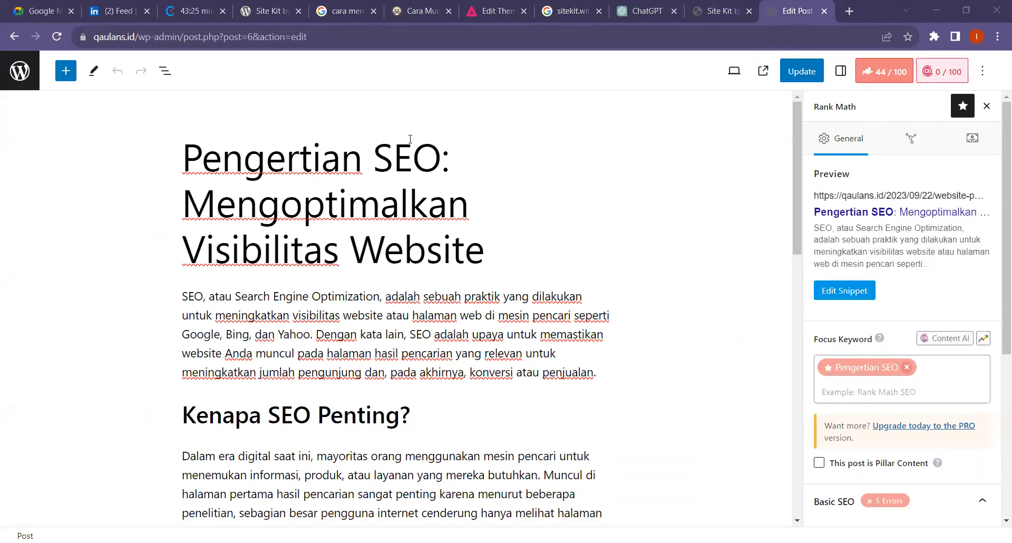
{"action": "scroll", "coordinate": [873, 214], "scroll_direction": "down", "scroll_amount": 3}
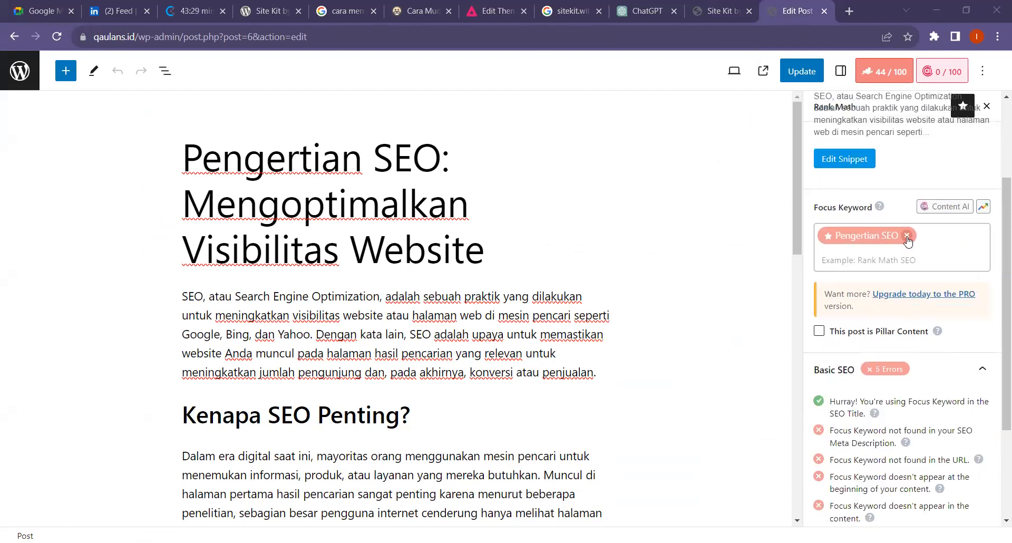
{"action": "scroll", "coordinate": [907, 221], "scroll_direction": "down", "scroll_amount": 3}
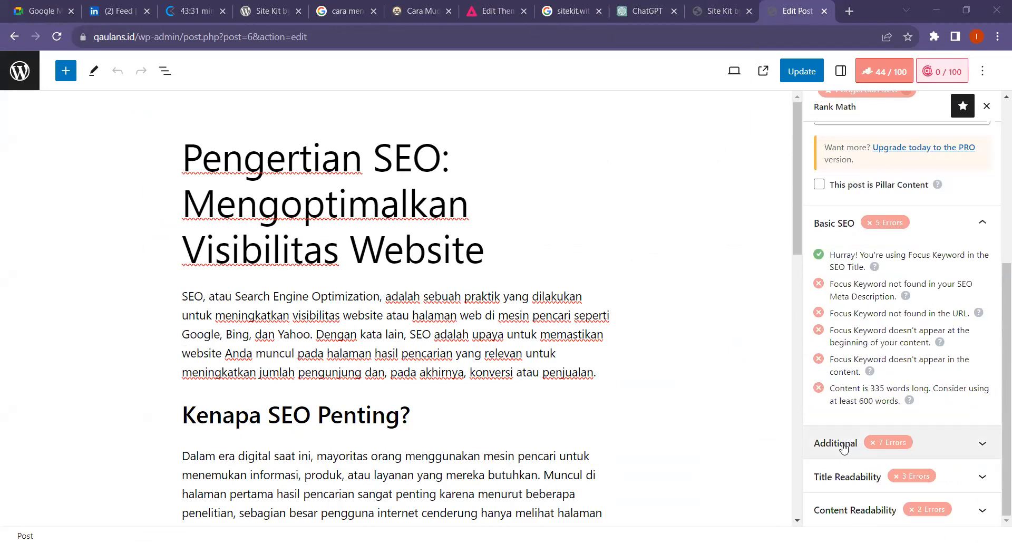
- Expand the Additional, Title Readability and Content Readability checks and review the SEO recommendations against the post's content
{"action": "left_click", "coordinate": [842, 447]}
{"action": "left_click", "coordinate": [840, 477]}
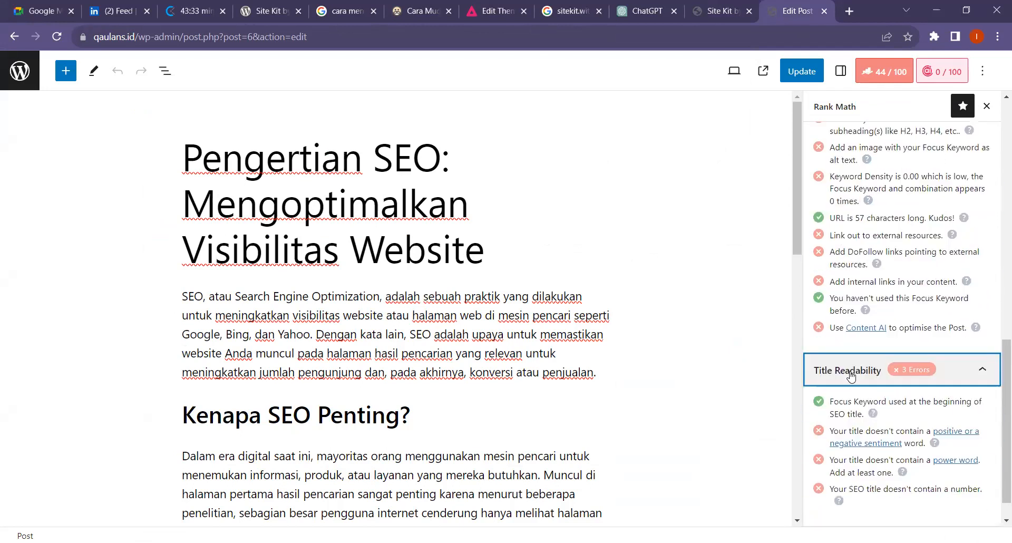
{"action": "left_click", "coordinate": [850, 509]}
{"action": "scroll", "coordinate": [904, 269], "scroll_direction": "up", "scroll_amount": 8}
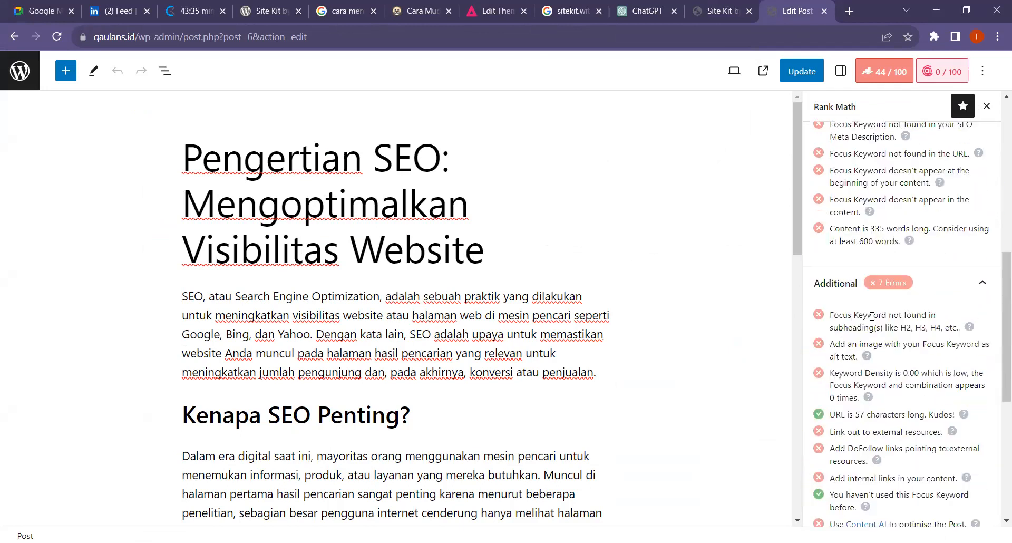
{"action": "scroll", "coordinate": [866, 378], "scroll_direction": "down", "scroll_amount": 3}
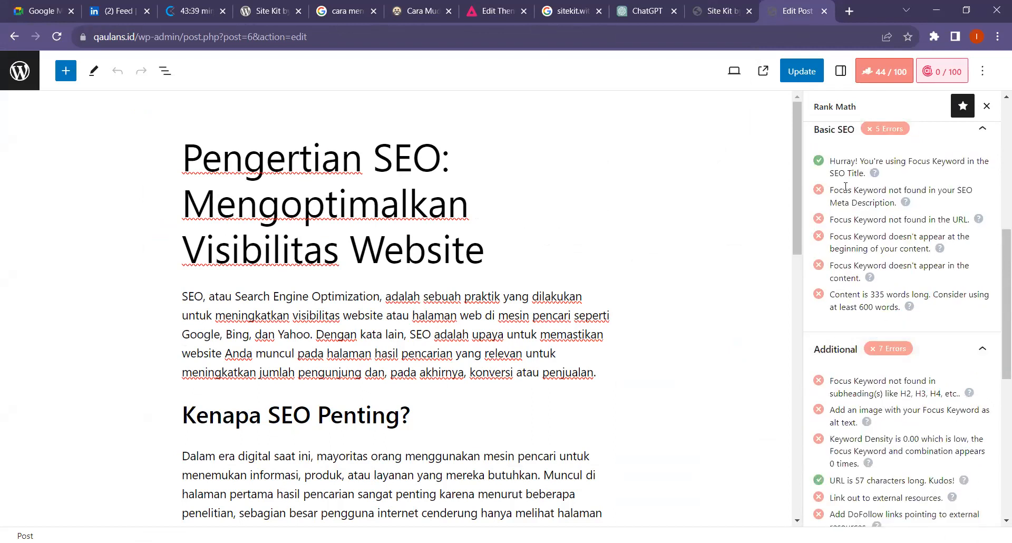
{"action": "scroll", "coordinate": [869, 275], "scroll_direction": "down", "scroll_amount": 5}
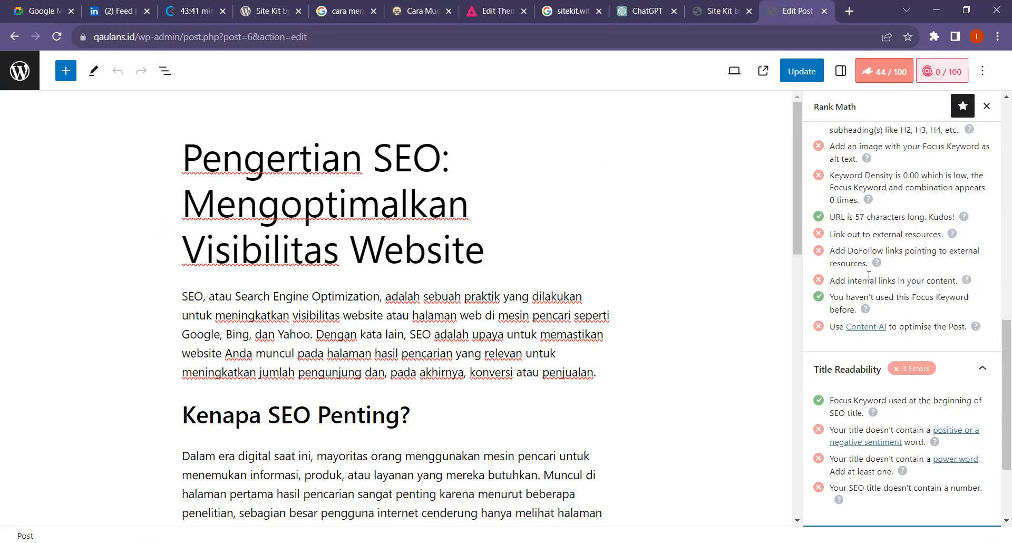
{"action": "scroll", "coordinate": [861, 307], "scroll_direction": "up", "scroll_amount": 4}
{"action": "scroll", "coordinate": [202, 279], "scroll_direction": "down", "scroll_amount": 11}
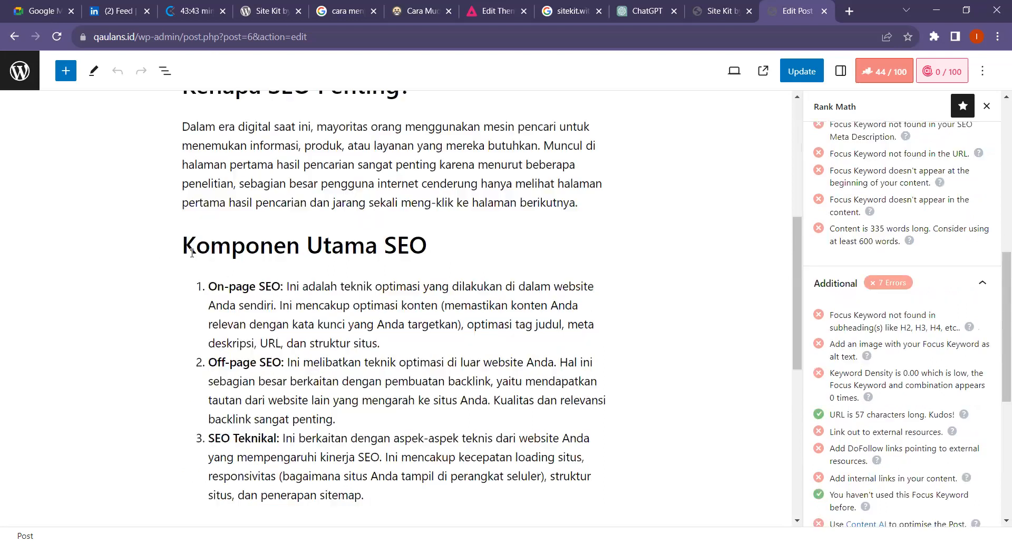
{"action": "scroll", "coordinate": [322, 274], "scroll_direction": "up", "scroll_amount": 12}
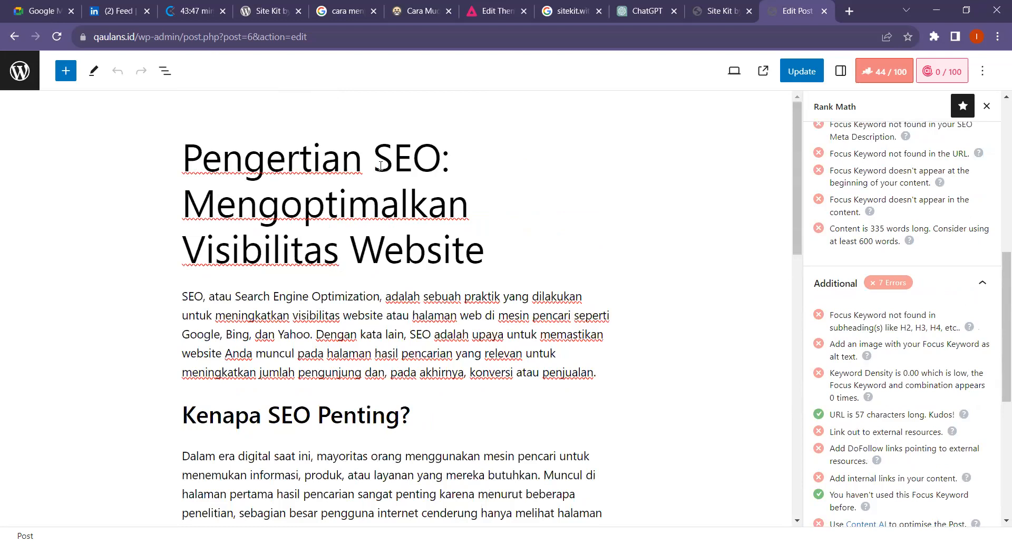
- Replace the post's focus keyword with "SEO", copied from the post title
{"action": "left_click_drag", "start_coordinate": [381, 154], "coordinate": [435, 156]}
{"action": "key", "text": "ctrl+c"}
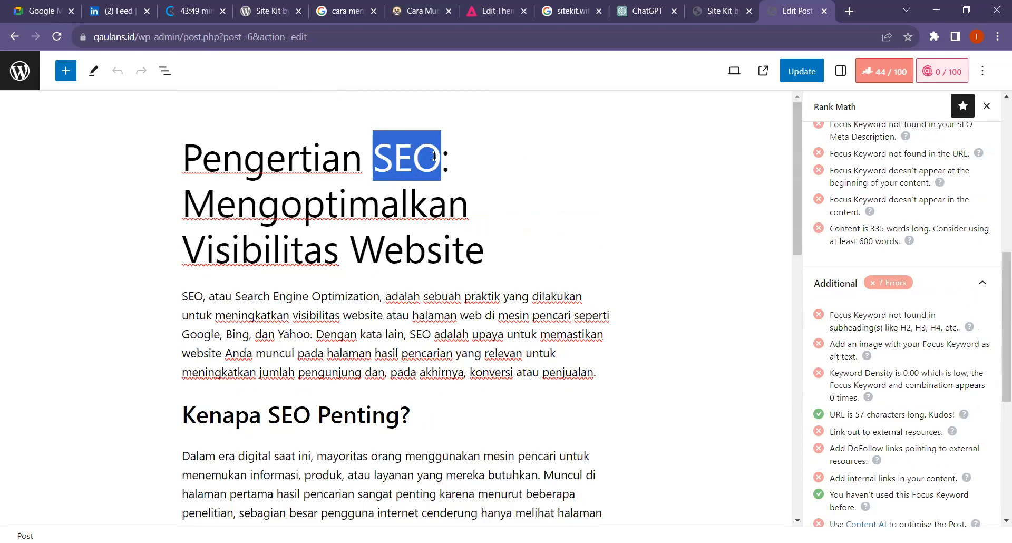
{"action": "scroll", "coordinate": [842, 264], "scroll_direction": "up", "scroll_amount": 5}
{"action": "left_click", "coordinate": [906, 194]}
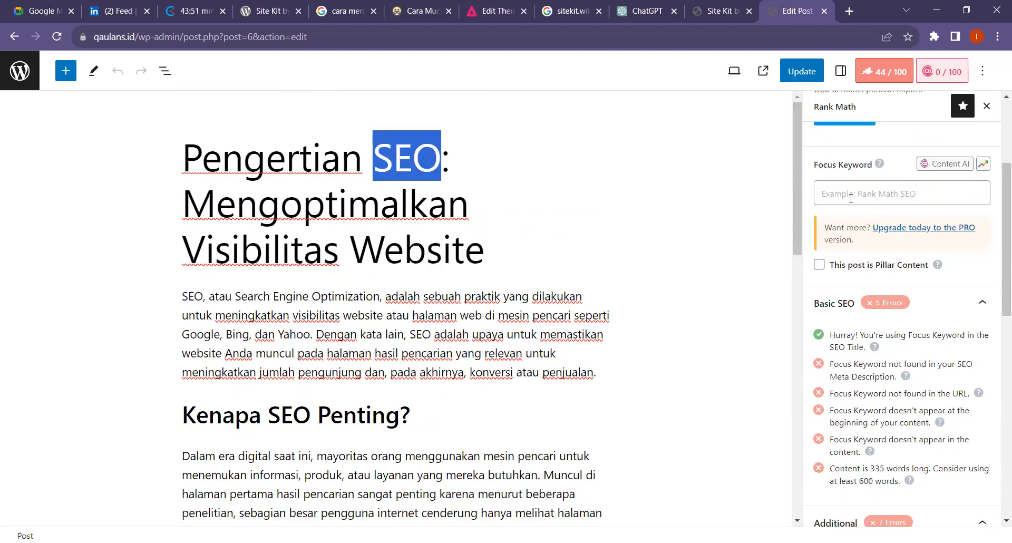
{"action": "left_click", "coordinate": [842, 198]}
{"action": "key", "text": "ctrl+v"}
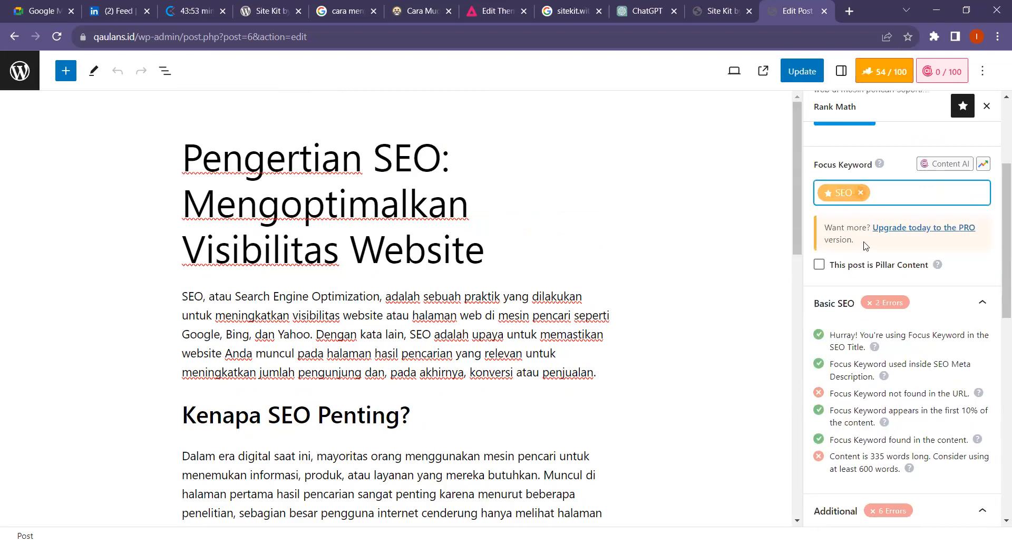
- Add an empty paragraph after the numbered list in the "Komponen Utama SEO" section, just above the "SEO Putih vs SEO Hitam" heading
{"action": "scroll", "coordinate": [863, 262], "scroll_direction": "down", "scroll_amount": 3}
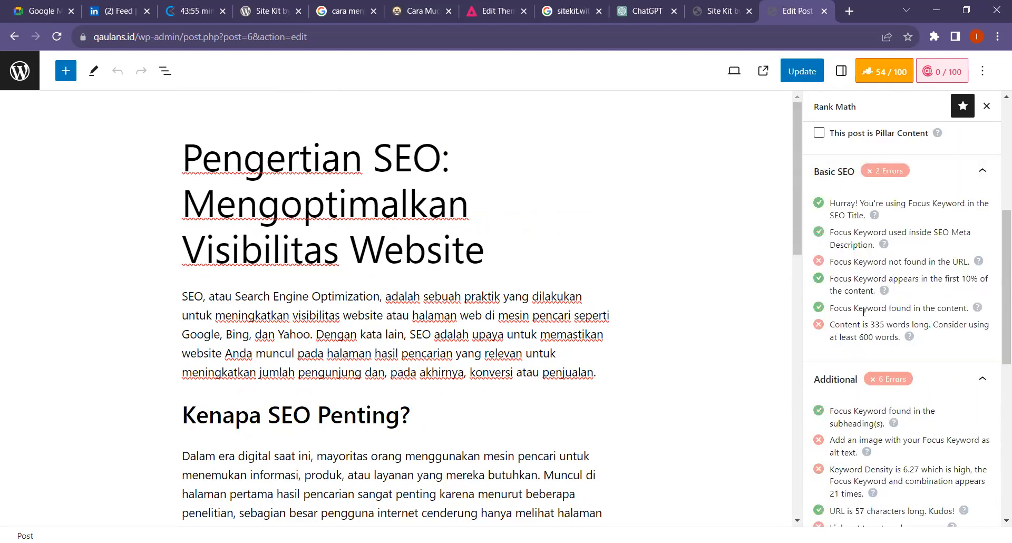
{"action": "scroll", "coordinate": [863, 312], "scroll_direction": "down", "scroll_amount": 4}
{"action": "scroll", "coordinate": [867, 306], "scroll_direction": "down", "scroll_amount": 2}
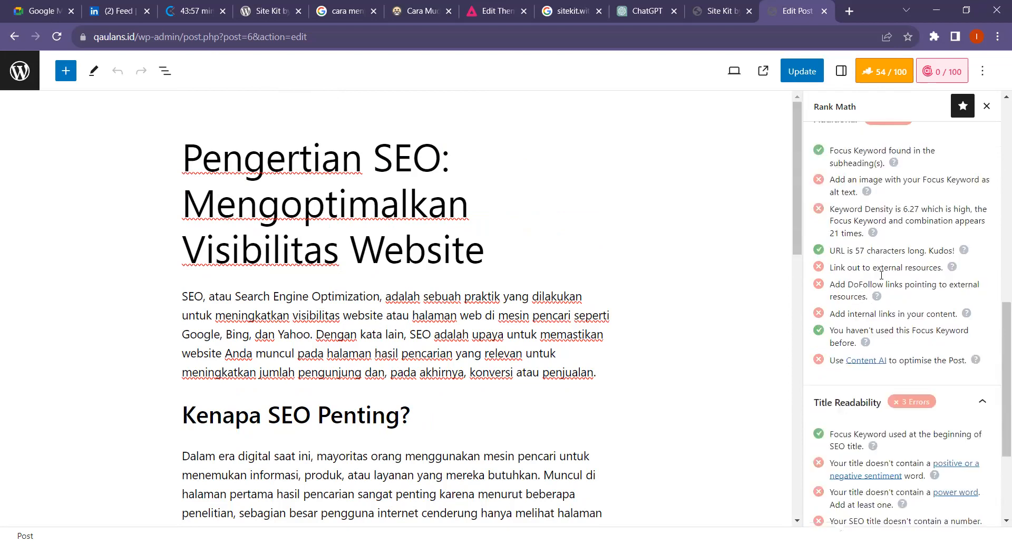
{"action": "scroll", "coordinate": [883, 284], "scroll_direction": "up", "scroll_amount": 2}
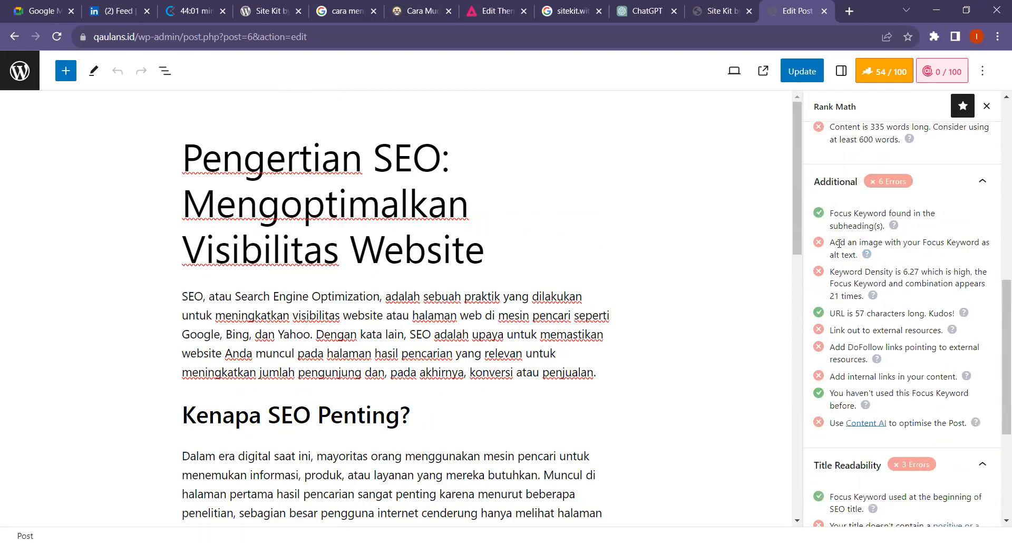
{"action": "scroll", "coordinate": [484, 331], "scroll_direction": "down", "scroll_amount": 10}
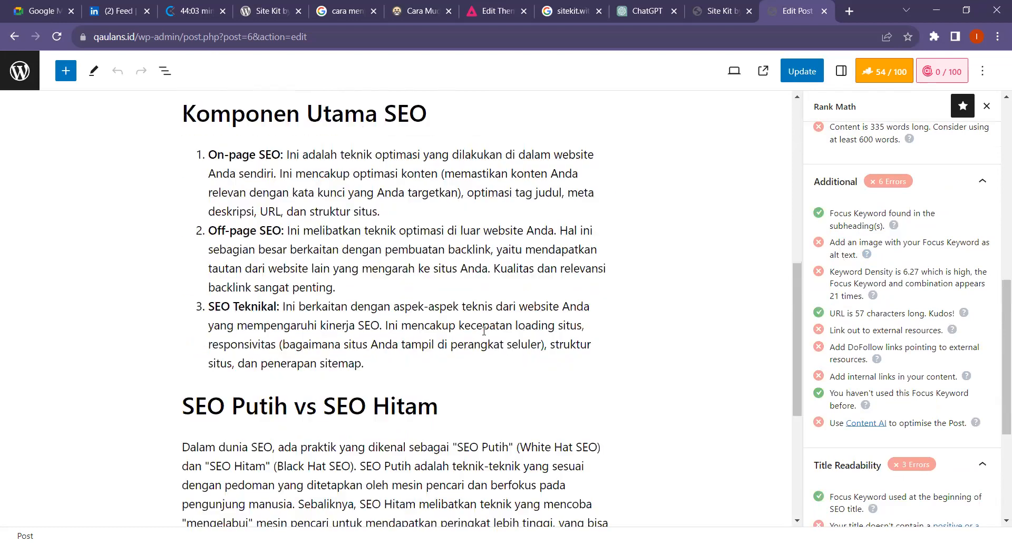
{"action": "scroll", "coordinate": [330, 269], "scroll_direction": "down", "scroll_amount": 5}
{"action": "scroll", "coordinate": [316, 272], "scroll_direction": "up", "scroll_amount": 10}
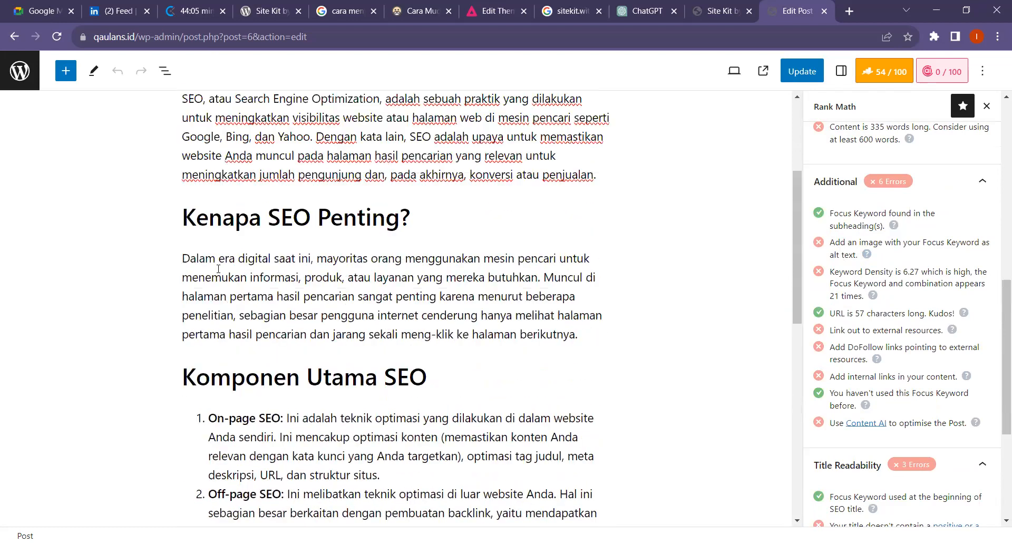
{"action": "scroll", "coordinate": [316, 254], "scroll_direction": "down", "scroll_amount": 6}
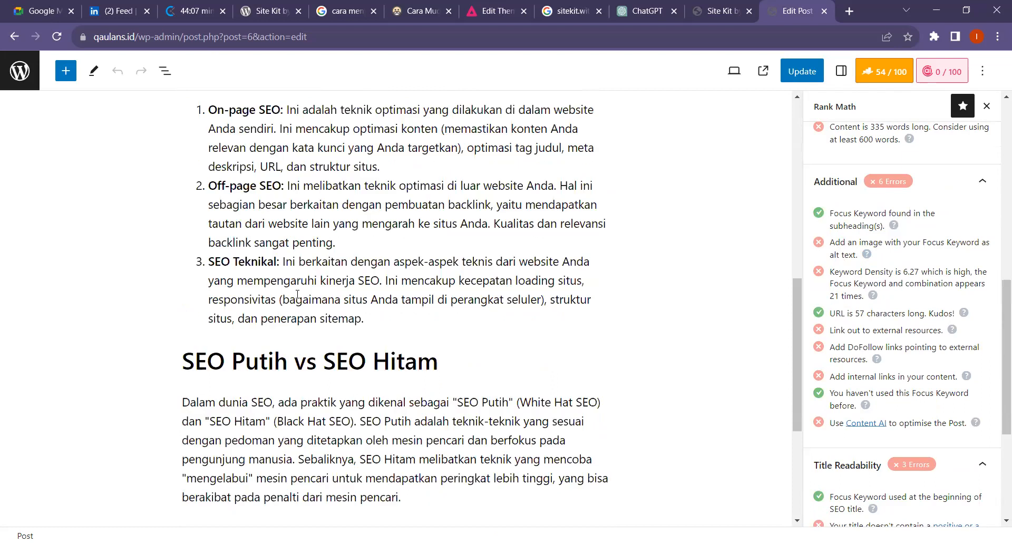
{"action": "left_click", "coordinate": [367, 233]}
{"action": "key", "text": "Return"}
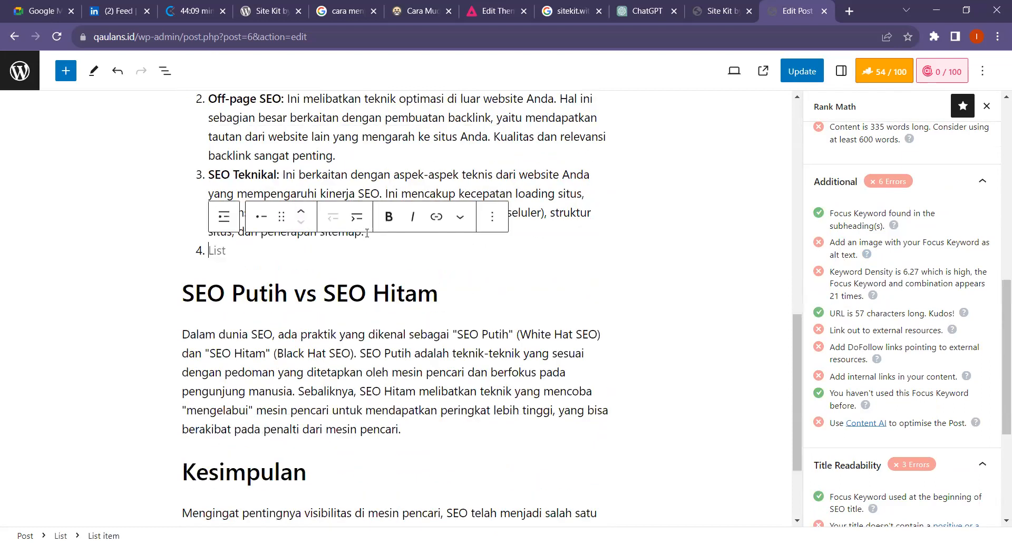
{"action": "key", "text": "Return"}
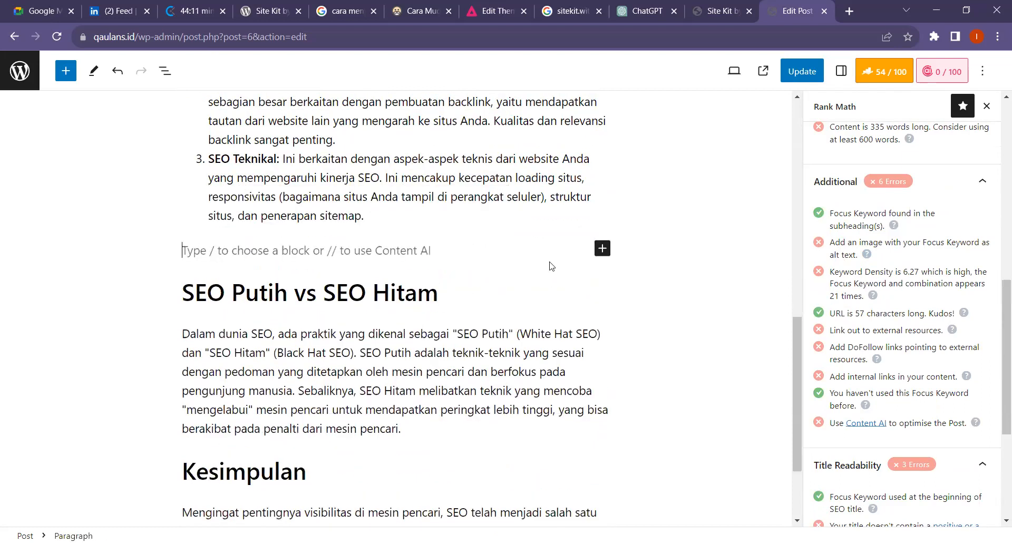
- Search Google for "seo adalah" in a new browser tab and show the image results
{"action": "left_click", "coordinate": [855, 10]}
{"action": "type", "text": "seo adalah"}
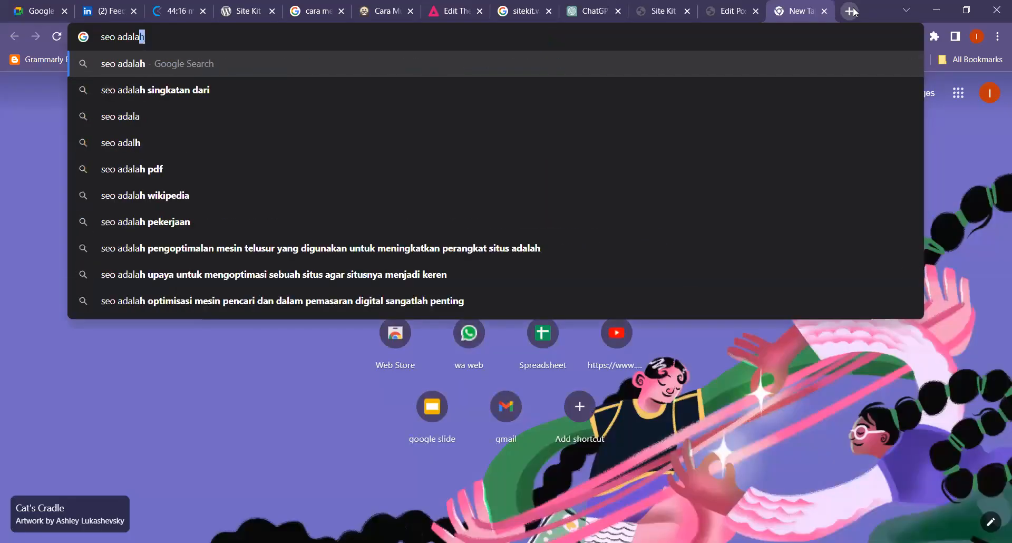
{"action": "key", "text": "Return"}
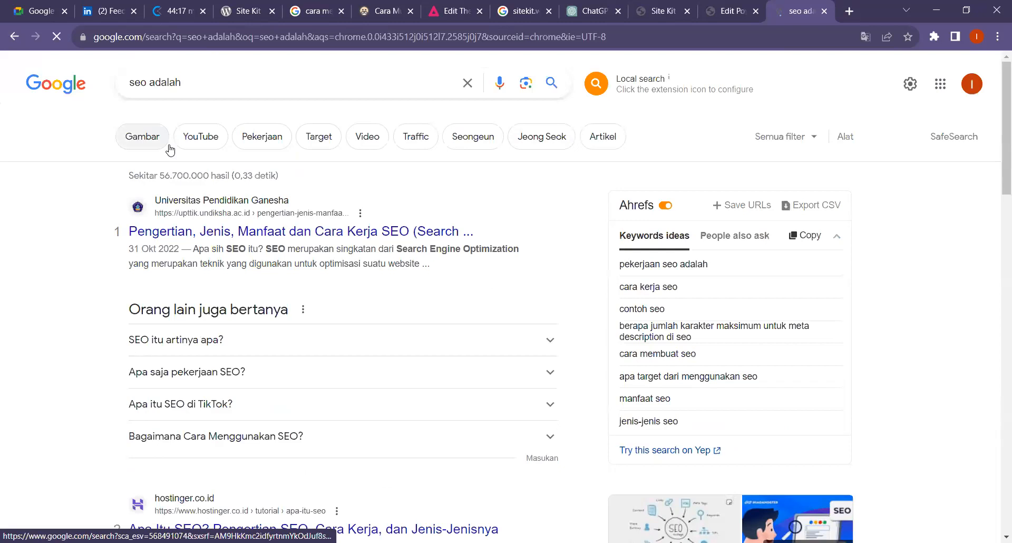
{"action": "left_click", "coordinate": [149, 140]}
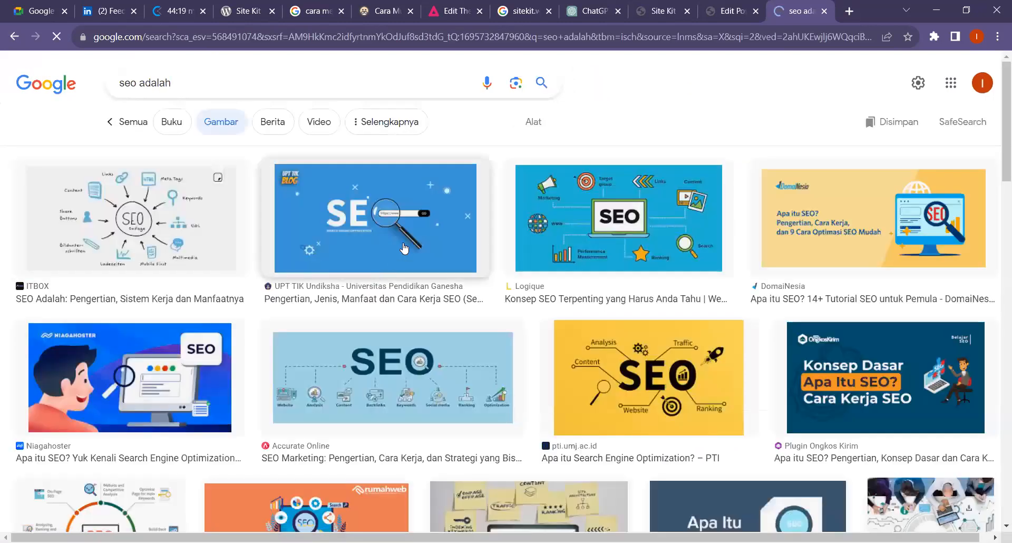
- Switch to the Site Kit dashboard and examine its traffic, content, speed and monetization sections
{"action": "left_click", "coordinate": [675, 5]}
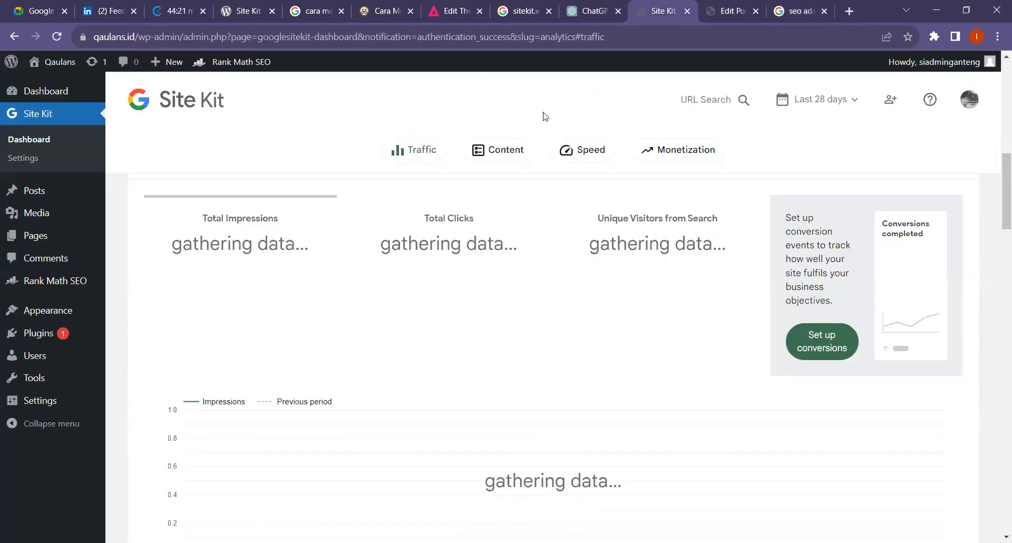
{"action": "scroll", "coordinate": [427, 303], "scroll_direction": "up", "scroll_amount": 10}
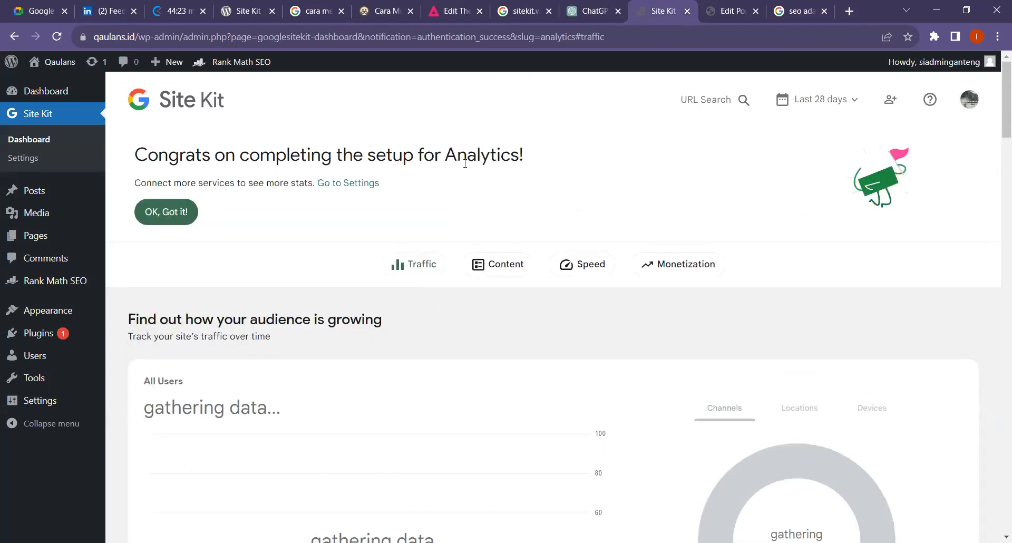
{"action": "scroll", "coordinate": [497, 269], "scroll_direction": "down", "scroll_amount": 10}
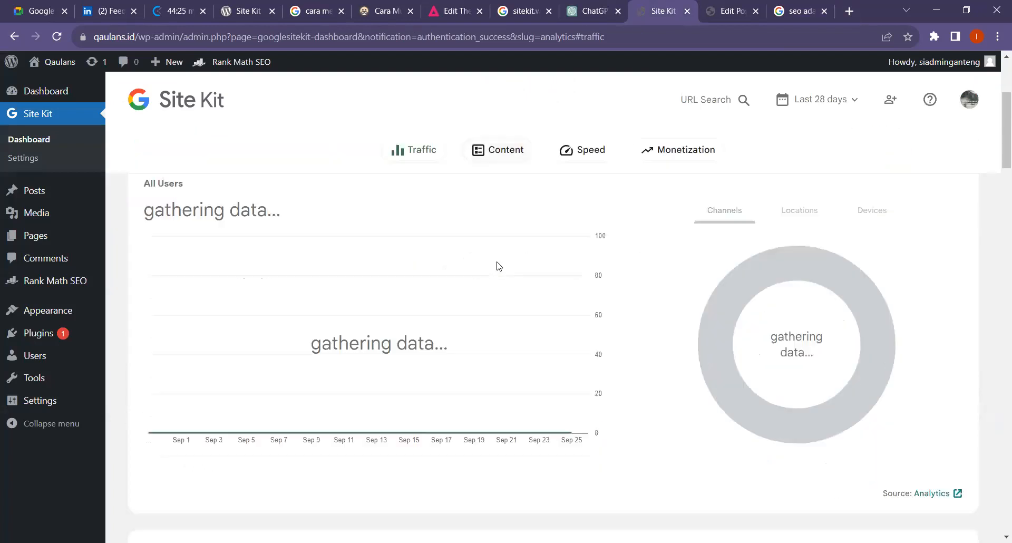
{"action": "scroll", "coordinate": [474, 267], "scroll_direction": "down", "scroll_amount": 15}
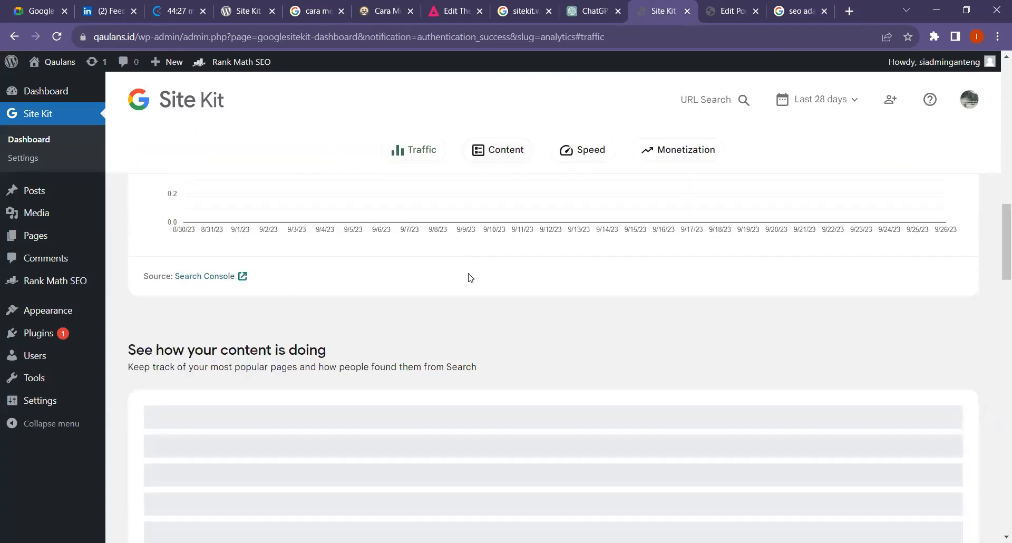
{"action": "scroll", "coordinate": [476, 285], "scroll_direction": "down", "scroll_amount": 1}
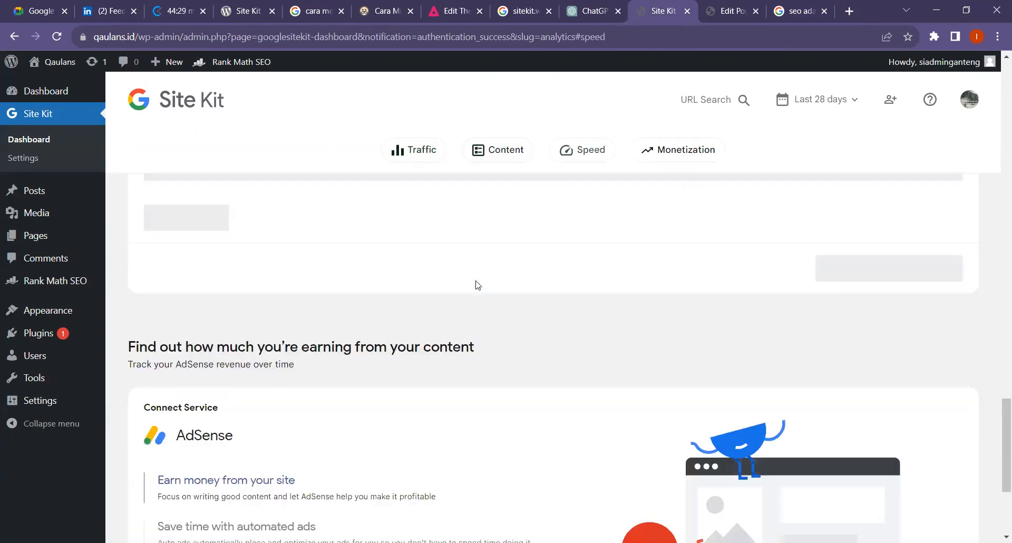
{"action": "scroll", "coordinate": [477, 286], "scroll_direction": "down", "scroll_amount": 5}
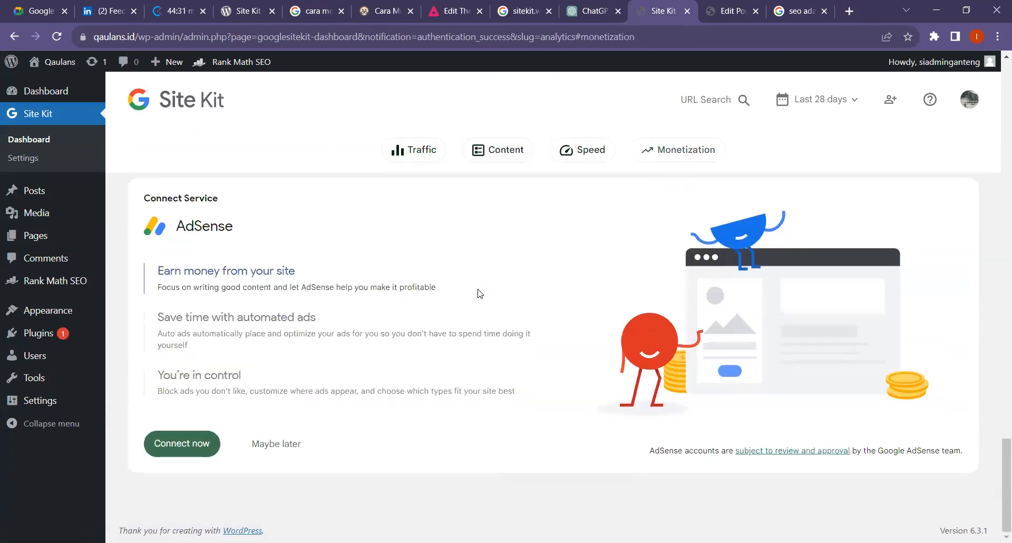
{"action": "scroll", "coordinate": [479, 294], "scroll_direction": "up", "scroll_amount": 20}
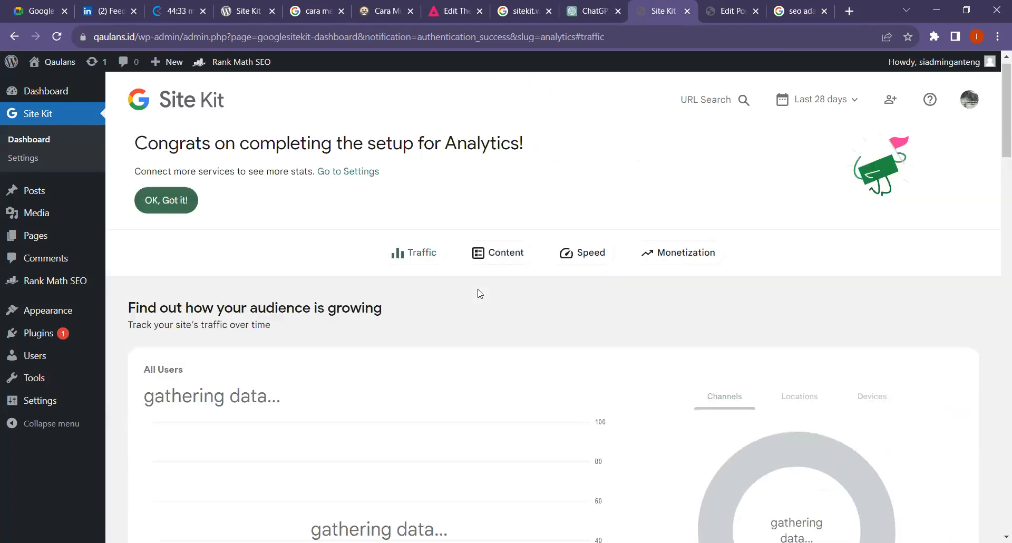
- Dismiss the Analytics setup notice and the data-gathering notice on the Site Kit dashboard
{"action": "left_click", "coordinate": [178, 211]}
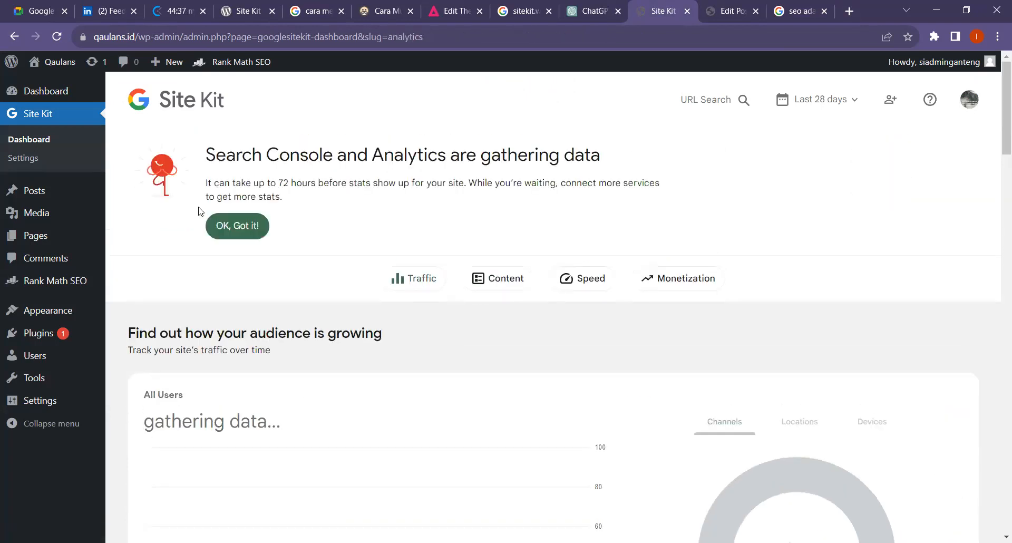
{"action": "left_click", "coordinate": [255, 225]}
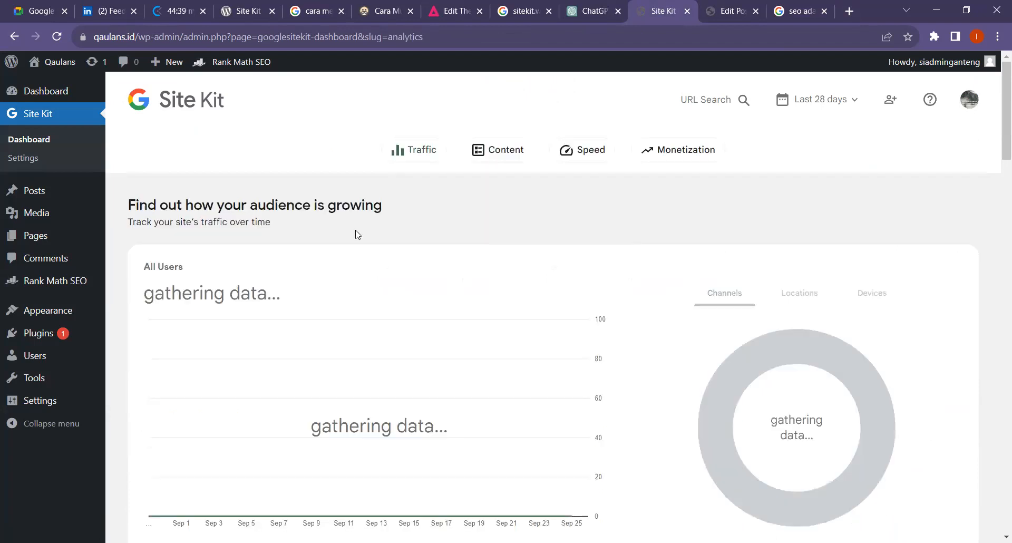
{"action": "mouse_move", "coordinate": [731, 4]}
{"action": "mouse_move", "coordinate": [45, 311]}
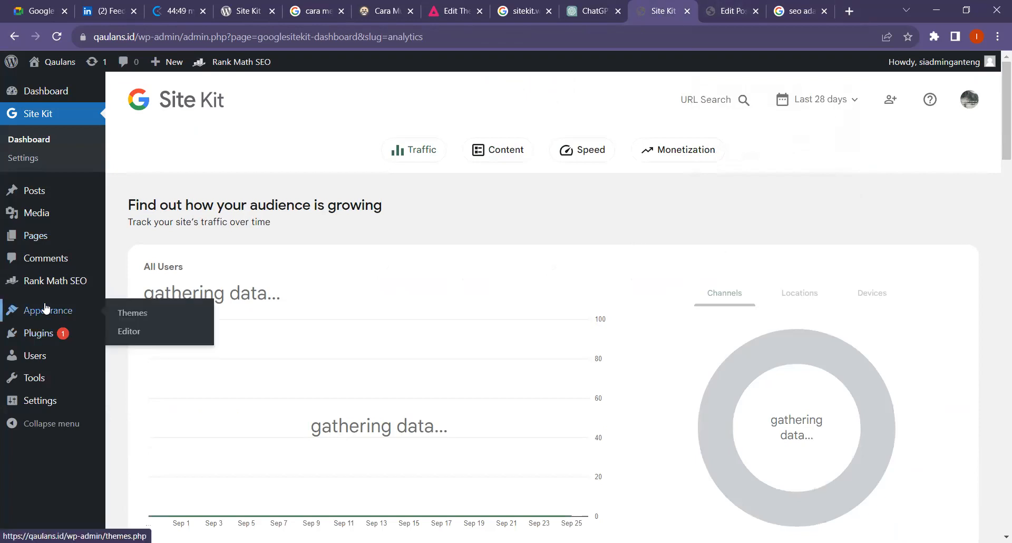
- Copy the UPT TIK Undiksha SEO image from the Google image results and paste it into the post's empty paragraph
{"action": "left_click", "coordinate": [811, 4]}
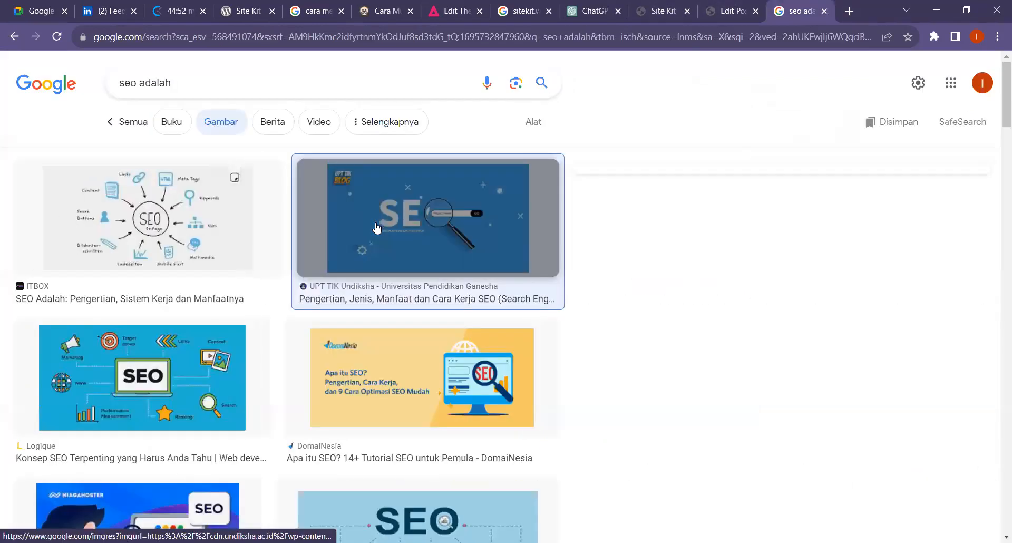
{"action": "left_click", "coordinate": [376, 227]}
{"action": "right_click", "coordinate": [722, 240]}
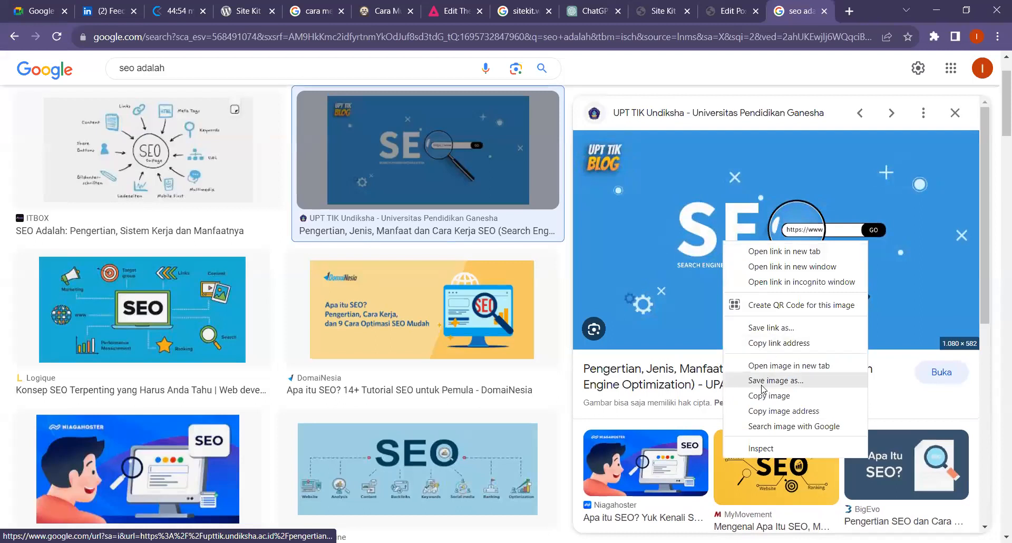
{"action": "left_click", "coordinate": [729, 5]}
{"action": "right_click", "coordinate": [236, 248]}
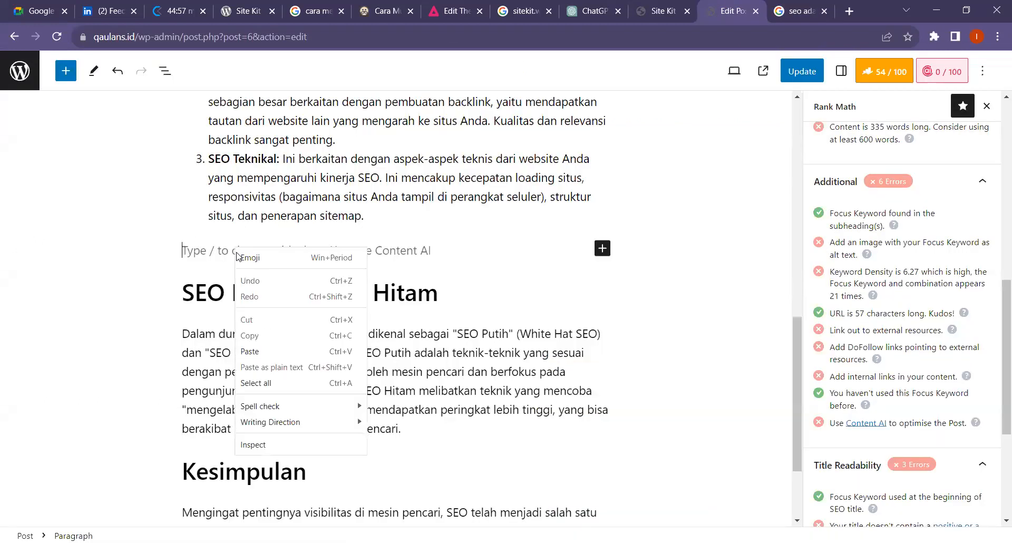
{"action": "left_click", "coordinate": [252, 351]}
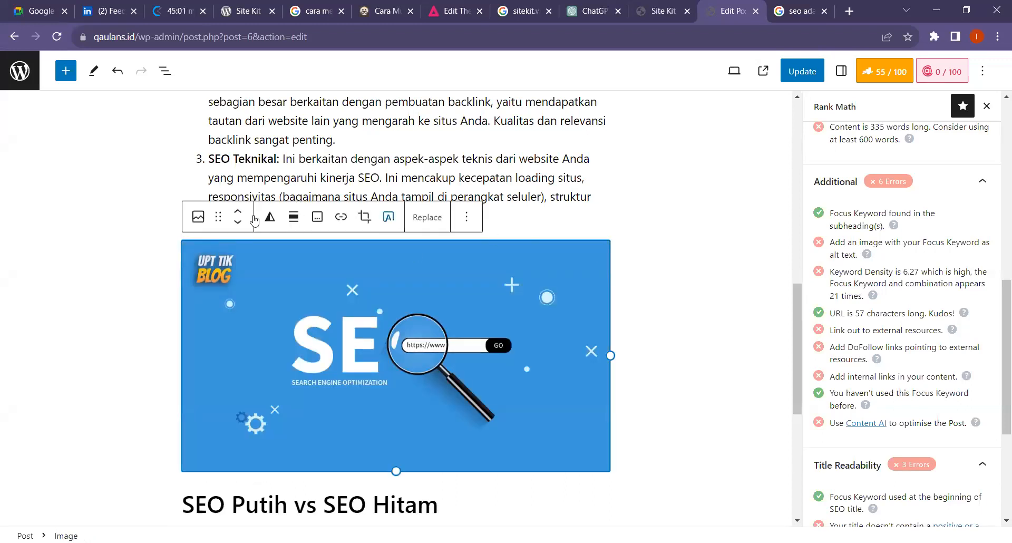
{"action": "left_click", "coordinate": [8, 212]}
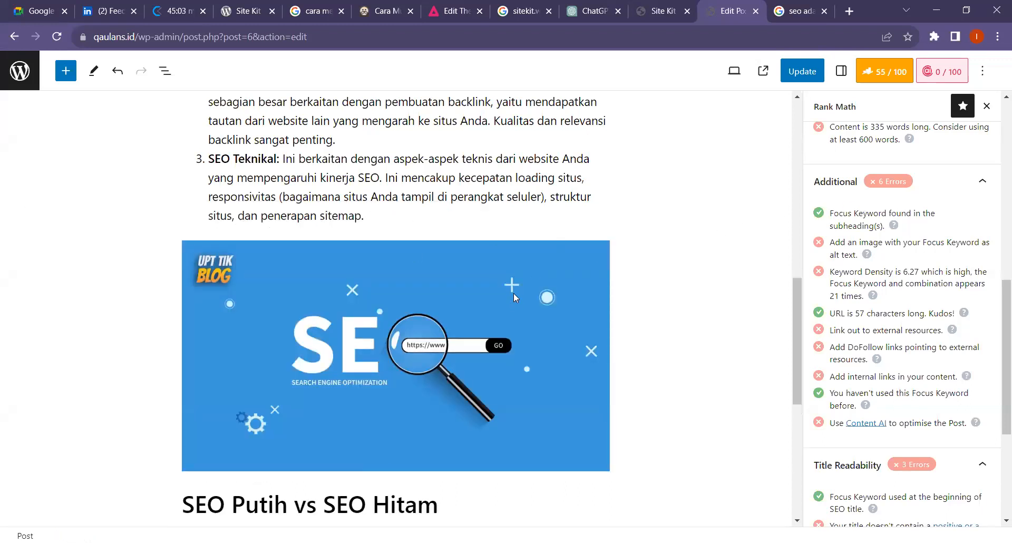
- Set the alternative text of the UPT TIK SEO image in the post to "seo"
{"action": "scroll", "coordinate": [832, 224], "scroll_direction": "down", "scroll_amount": 2}
{"action": "left_click", "coordinate": [462, 338]}
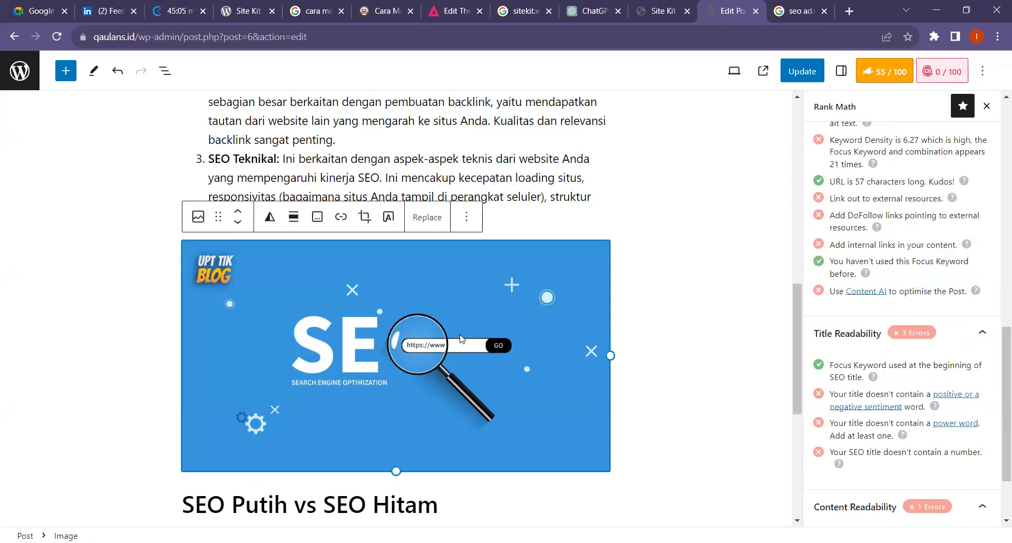
{"action": "left_click", "coordinate": [878, 81]}
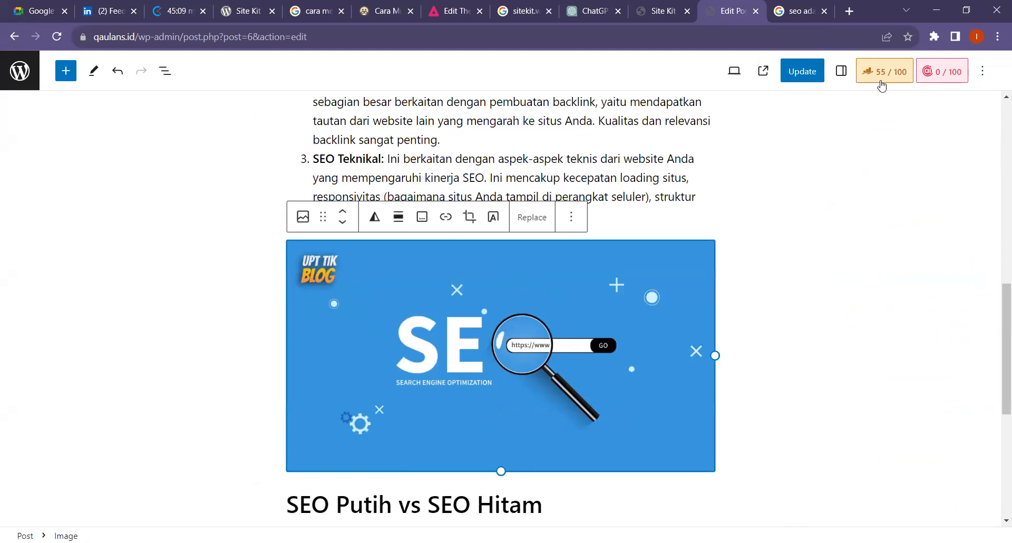
{"action": "left_click", "coordinate": [842, 70]}
{"action": "left_click", "coordinate": [841, 277]}
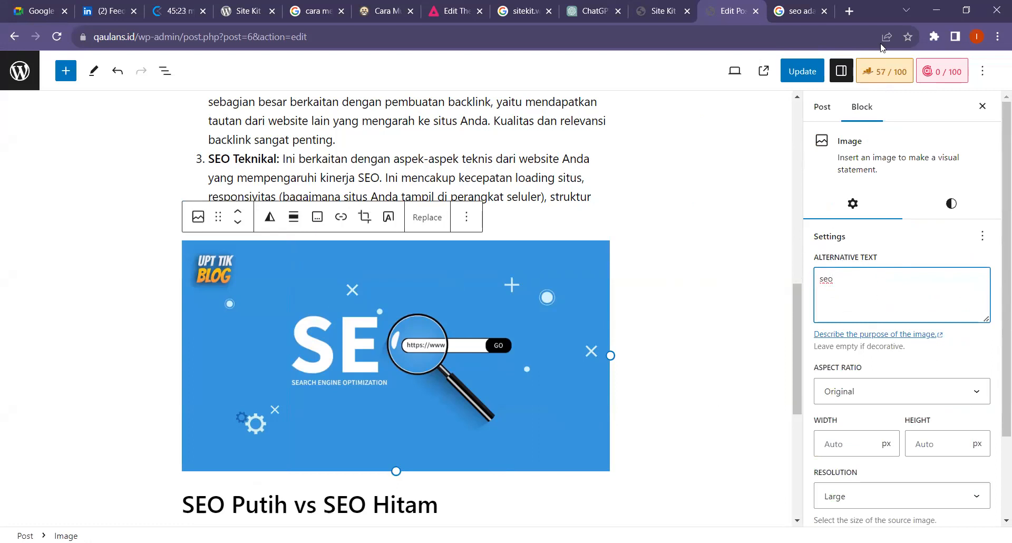
- Examine Rank Math's Basic SEO and Additional checks, including image alt text, keyword density, external links and internal links
{"action": "left_click", "coordinate": [891, 74]}
{"action": "scroll", "coordinate": [841, 279], "scroll_direction": "down", "scroll_amount": 5}
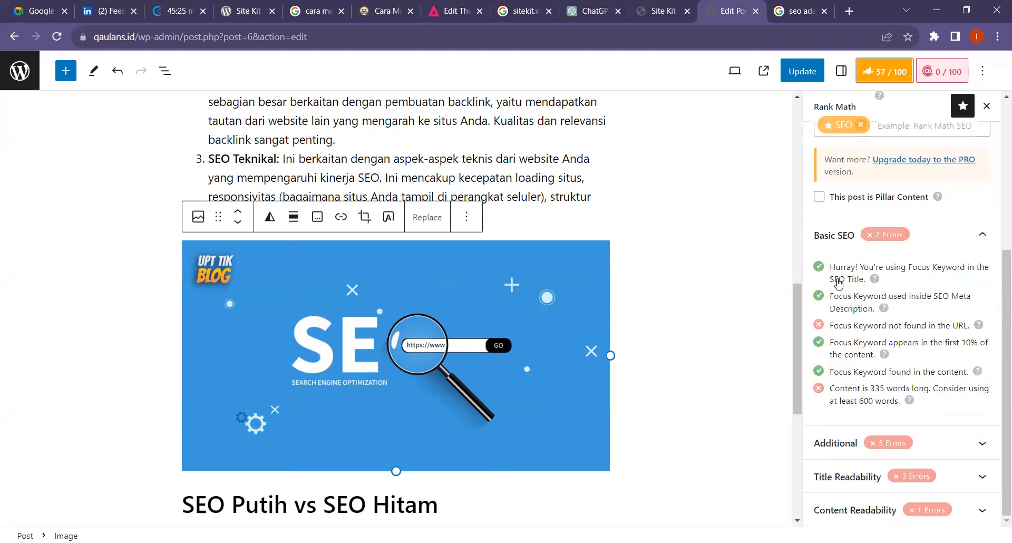
{"action": "left_click", "coordinate": [836, 441]}
{"action": "scroll", "coordinate": [833, 401], "scroll_direction": "down", "scroll_amount": 3}
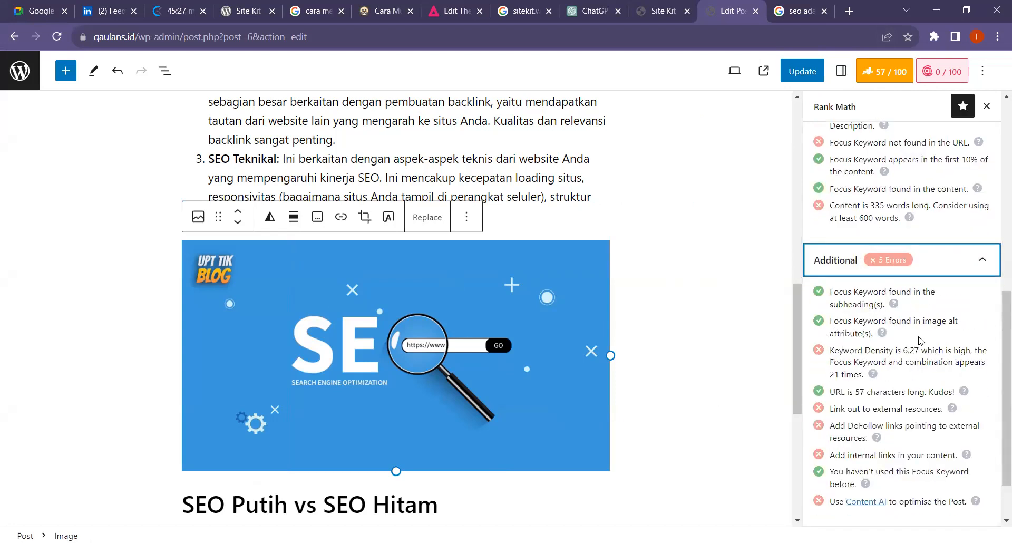
{"action": "scroll", "coordinate": [854, 321], "scroll_direction": "down", "scroll_amount": 1}
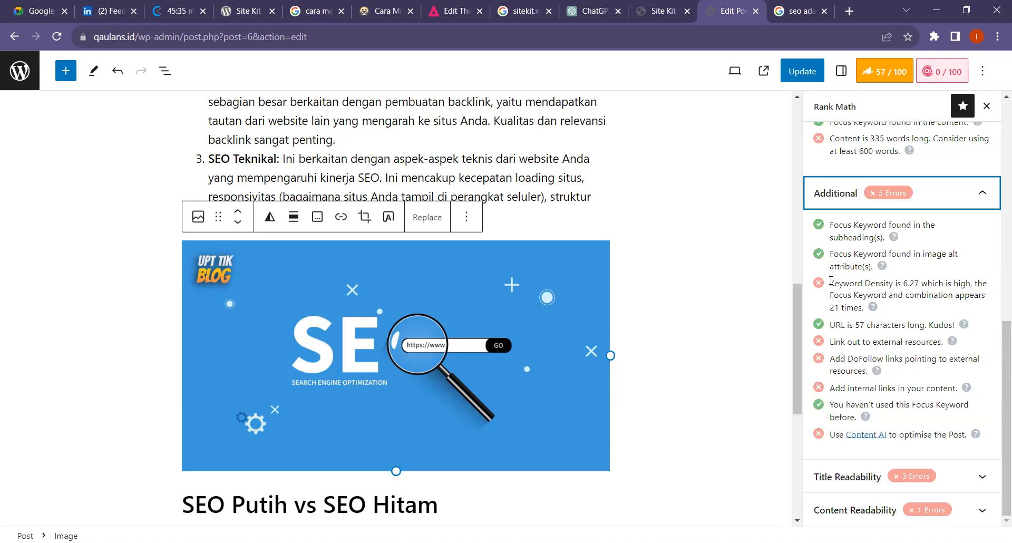
{"action": "left_click_drag", "start_coordinate": [831, 281], "coordinate": [865, 309]}
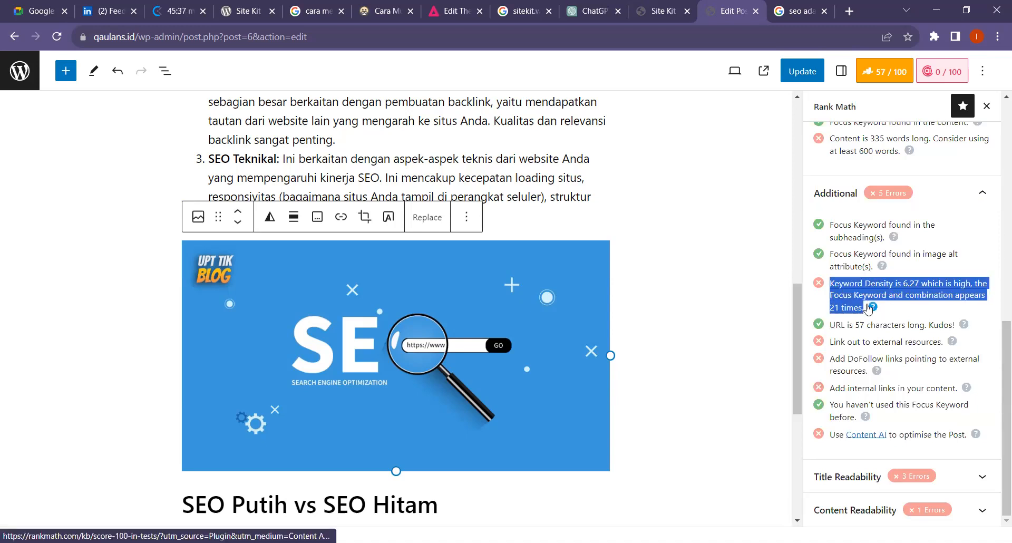
{"action": "mouse_move", "coordinate": [835, 343]}
{"action": "left_mouse_down"}
{"action": "mouse_move", "coordinate": [953, 343]}
{"action": "mouse_move", "coordinate": [932, 344]}
{"action": "left_mouse_up"}
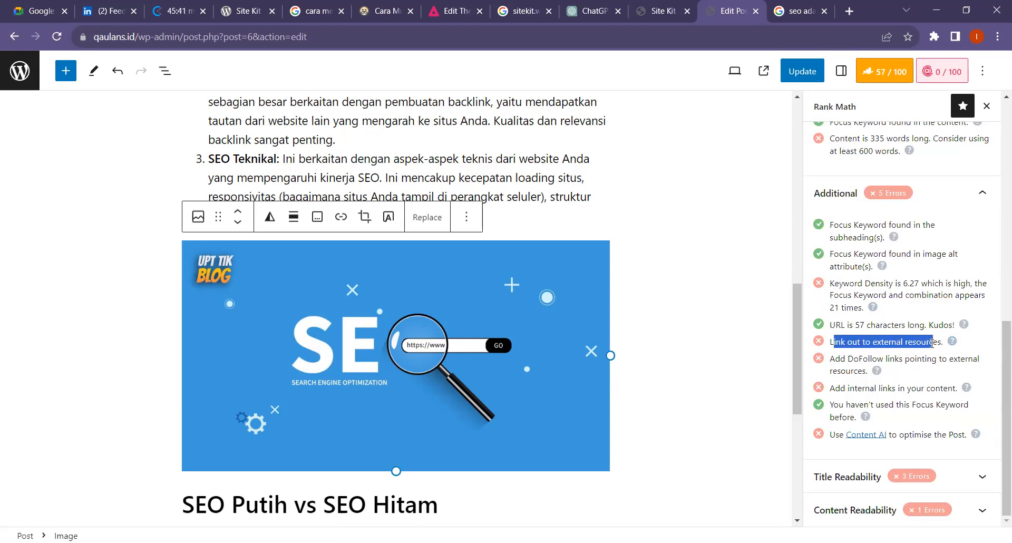
{"action": "left_click", "coordinate": [904, 354]}
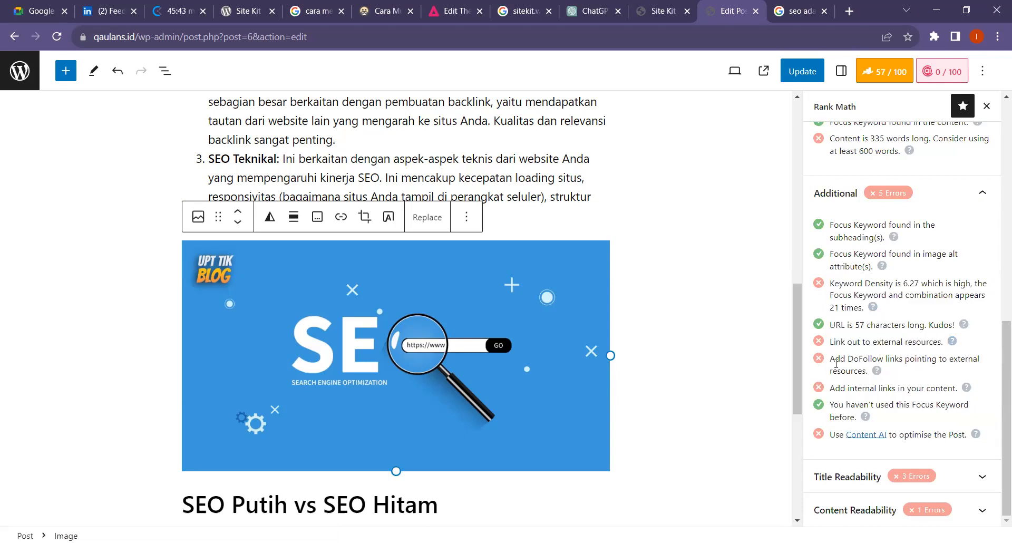
{"action": "left_click_drag", "start_coordinate": [832, 390], "coordinate": [964, 389]}
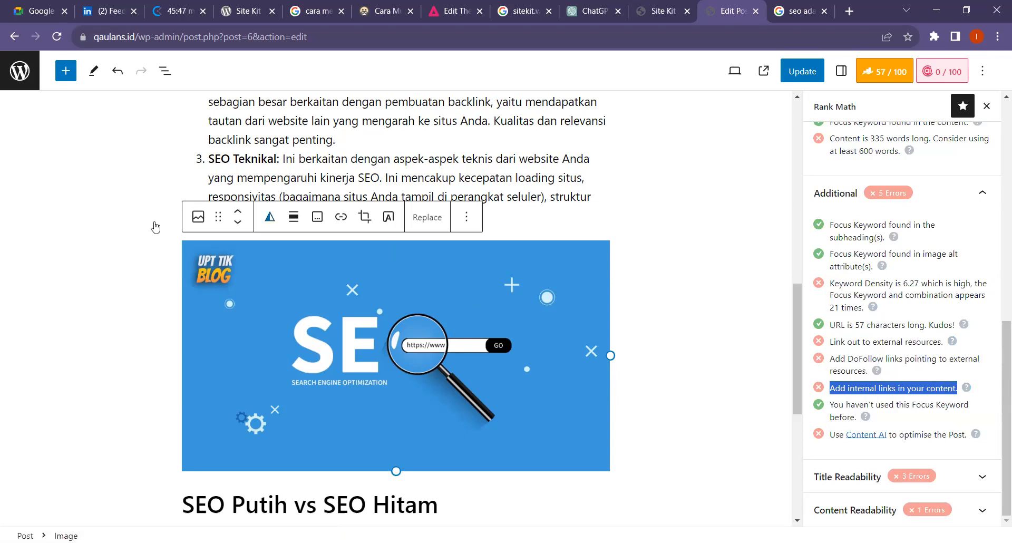
{"action": "left_click", "coordinate": [167, 263]}
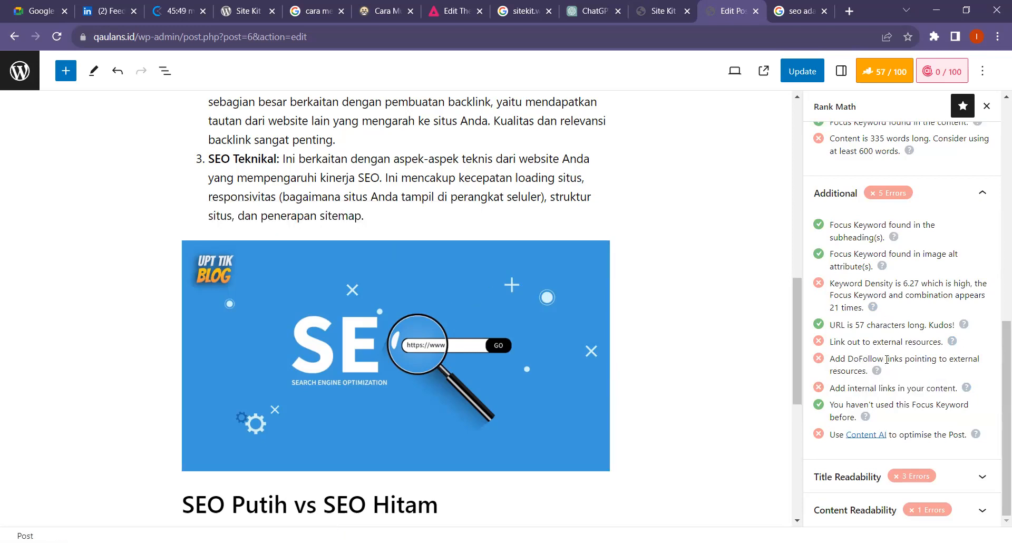
- Examine Rank Math's Title Readability and Content Readability checks and look through the post content up to its title
{"action": "scroll", "coordinate": [564, 306], "scroll_direction": "up", "scroll_amount": 15}
{"action": "scroll", "coordinate": [564, 306], "scroll_direction": "down", "scroll_amount": 10}
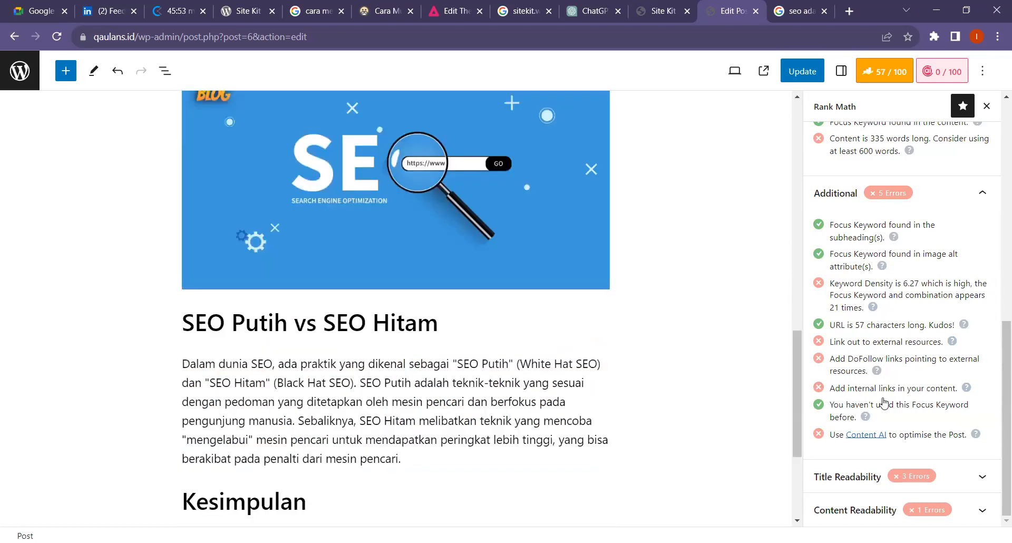
{"action": "left_click", "coordinate": [843, 477]}
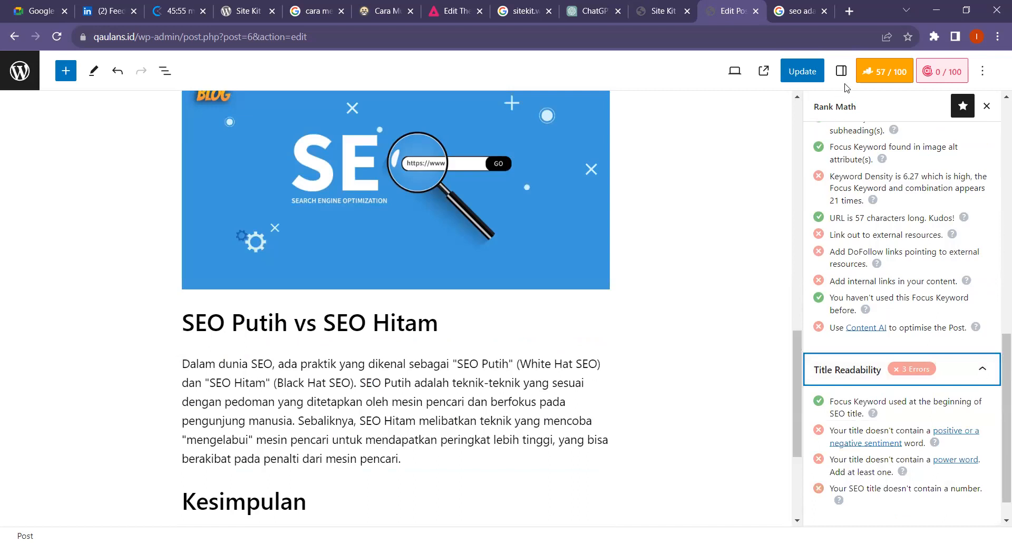
{"action": "left_click", "coordinate": [879, 380]}
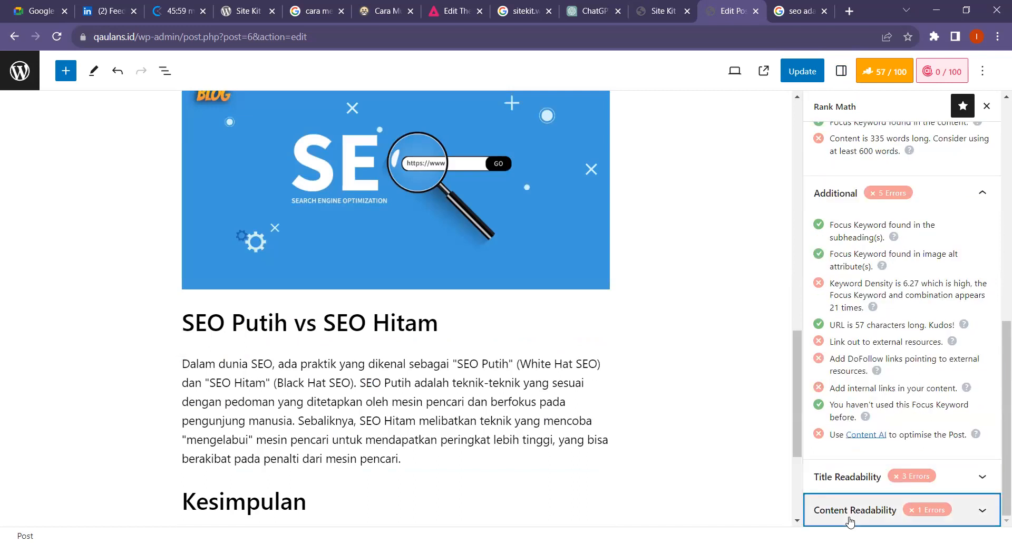
{"action": "left_click", "coordinate": [850, 521]}
{"action": "left_click", "coordinate": [983, 411]}
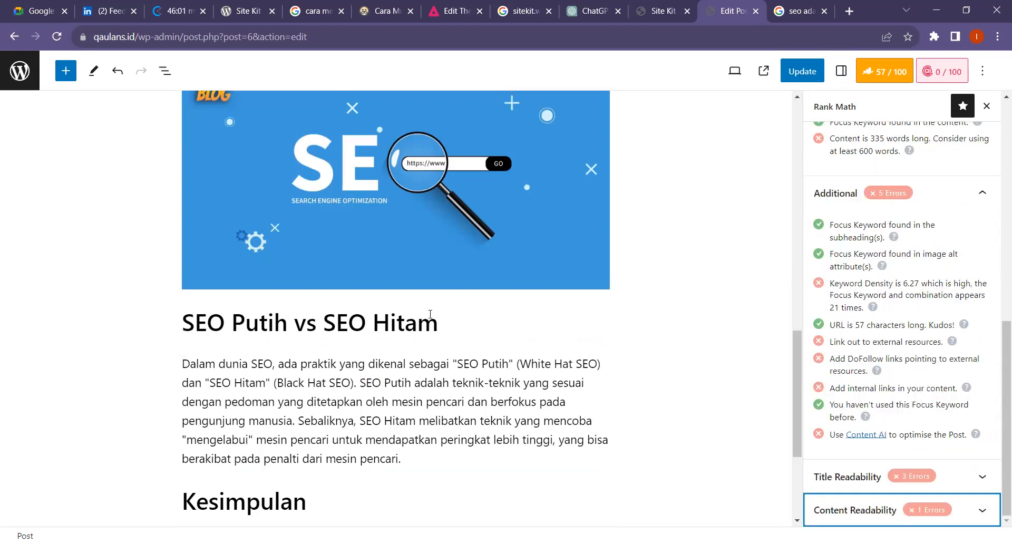
{"action": "scroll", "coordinate": [430, 315], "scroll_direction": "down", "scroll_amount": 3}
{"action": "scroll", "coordinate": [430, 315], "scroll_direction": "up", "scroll_amount": 15}
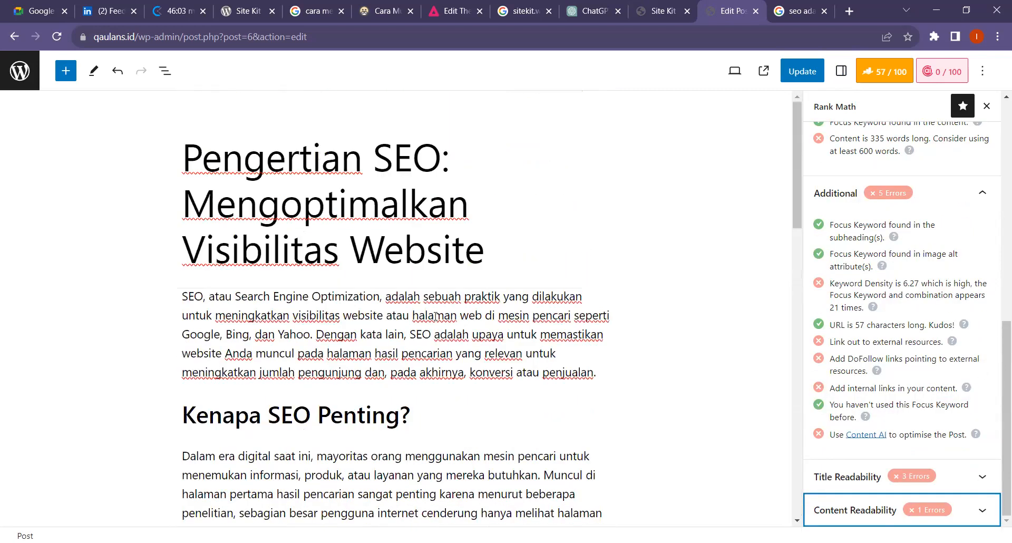
{"action": "scroll", "coordinate": [862, 167], "scroll_direction": "up", "scroll_amount": 4}
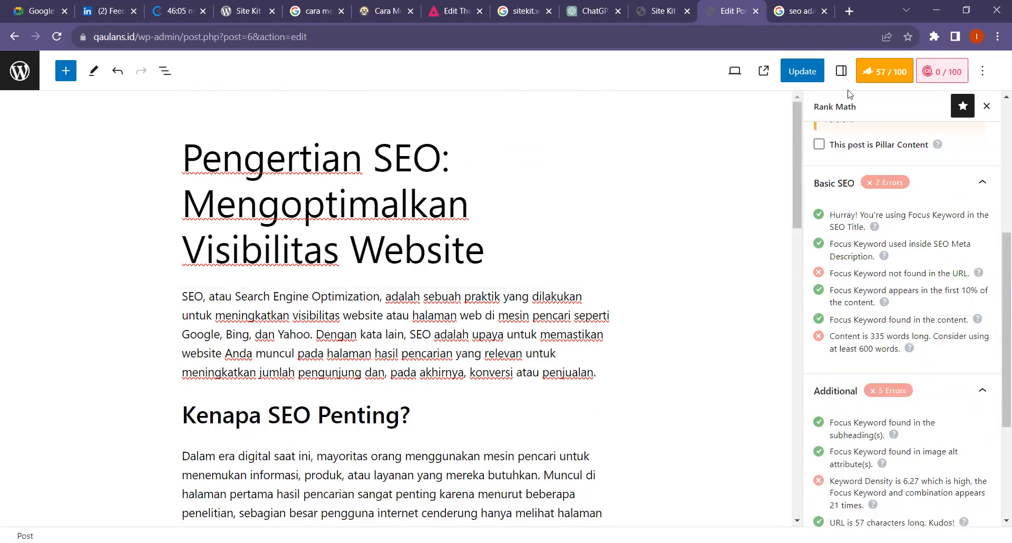
- Open the Featured image section in the post's settings
{"action": "left_click", "coordinate": [843, 72]}
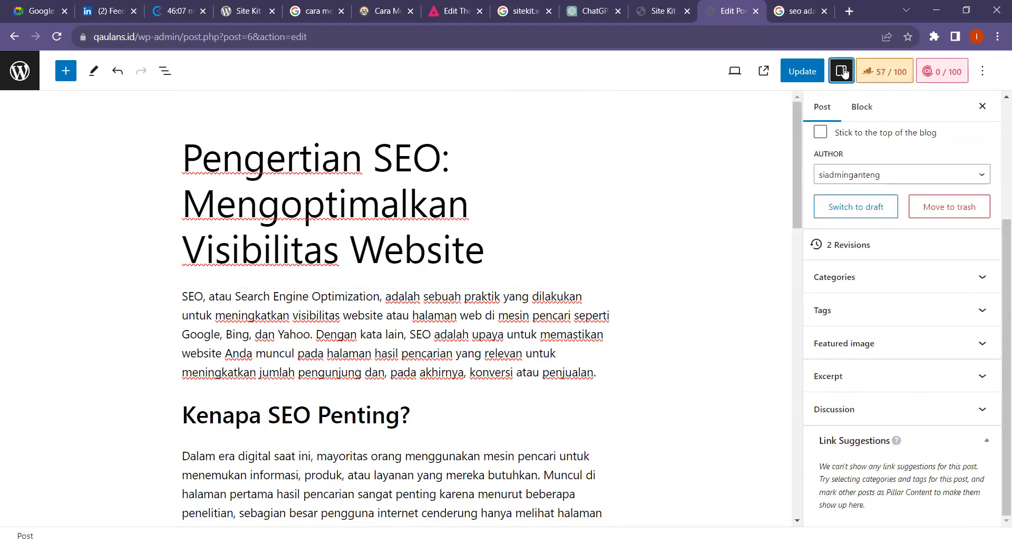
{"action": "scroll", "coordinate": [876, 261], "scroll_direction": "up", "scroll_amount": 3}
{"action": "scroll", "coordinate": [884, 279], "scroll_direction": "down", "scroll_amount": 3}
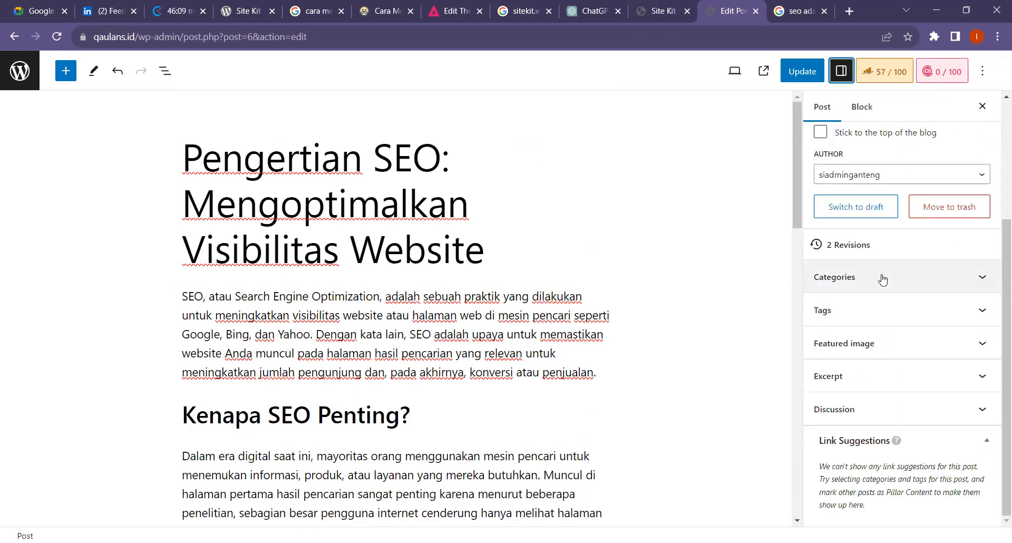
{"action": "left_click", "coordinate": [929, 353]}
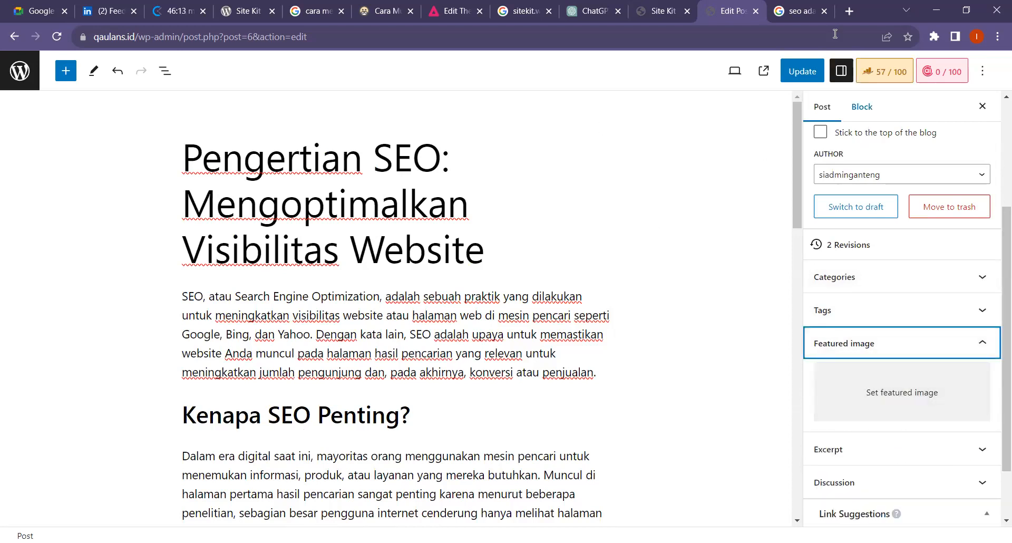
- Save the Logique SEO image from the Google image results to the Downloads folder as the JPEG file des
{"action": "left_click", "coordinate": [788, 5]}
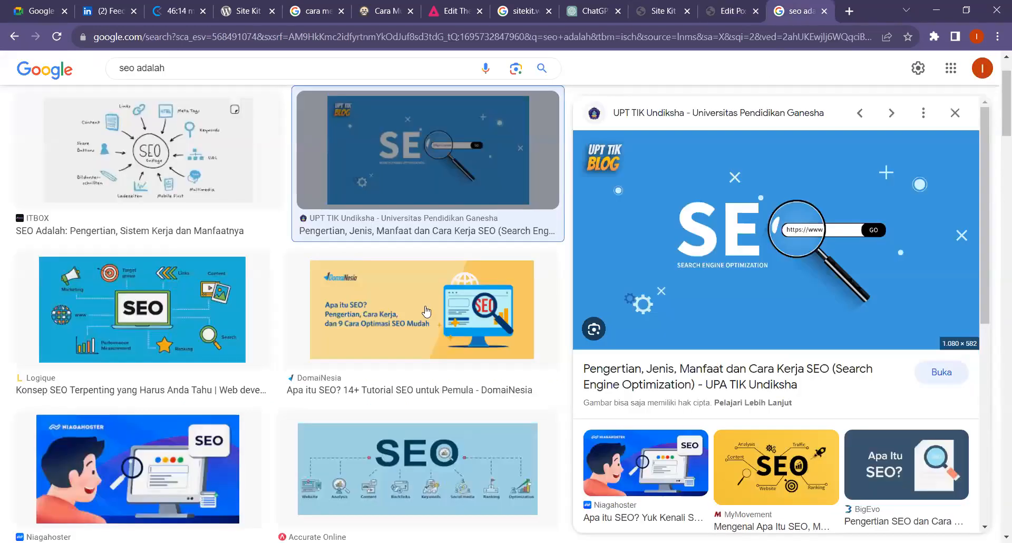
{"action": "left_click", "coordinate": [953, 112]}
{"action": "left_click", "coordinate": [639, 174]}
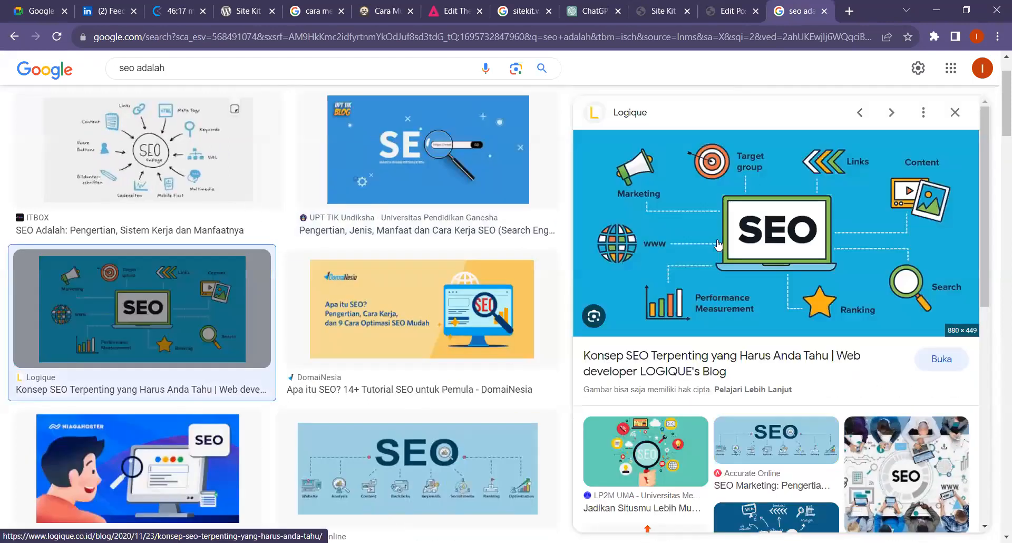
{"action": "right_click", "coordinate": [716, 241]}
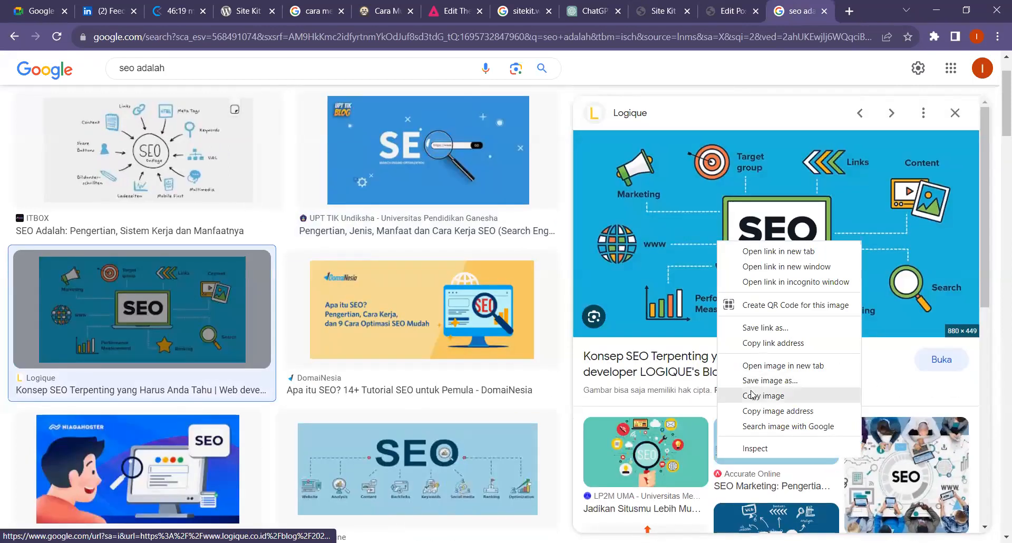
{"action": "left_click", "coordinate": [660, 311]}
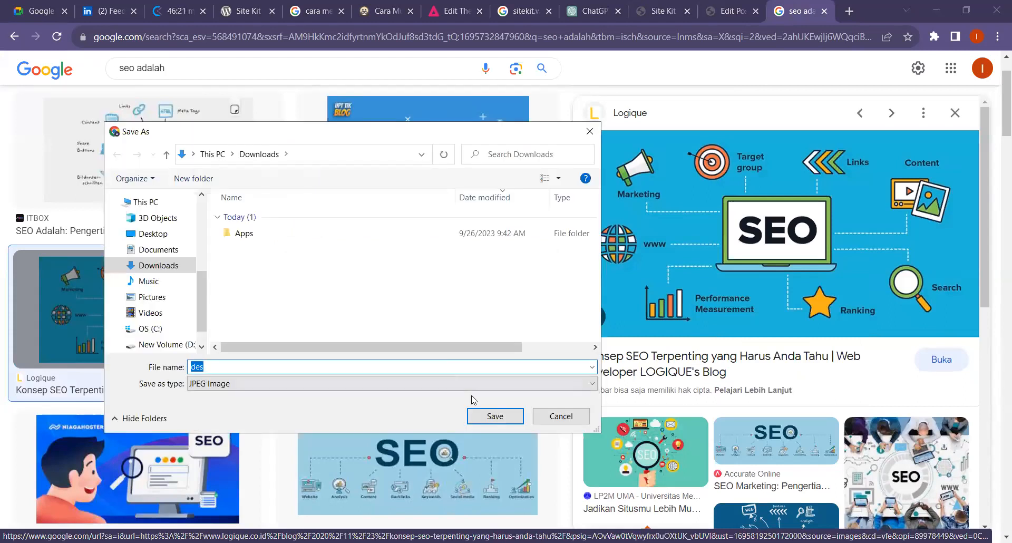
{"action": "left_click", "coordinate": [511, 416]}
- Return to the post editor and bring up the Featured image section in the post-level settings
{"action": "left_click", "coordinate": [732, 11]}
{"action": "scroll", "coordinate": [424, 277], "scroll_direction": "down", "scroll_amount": 5}
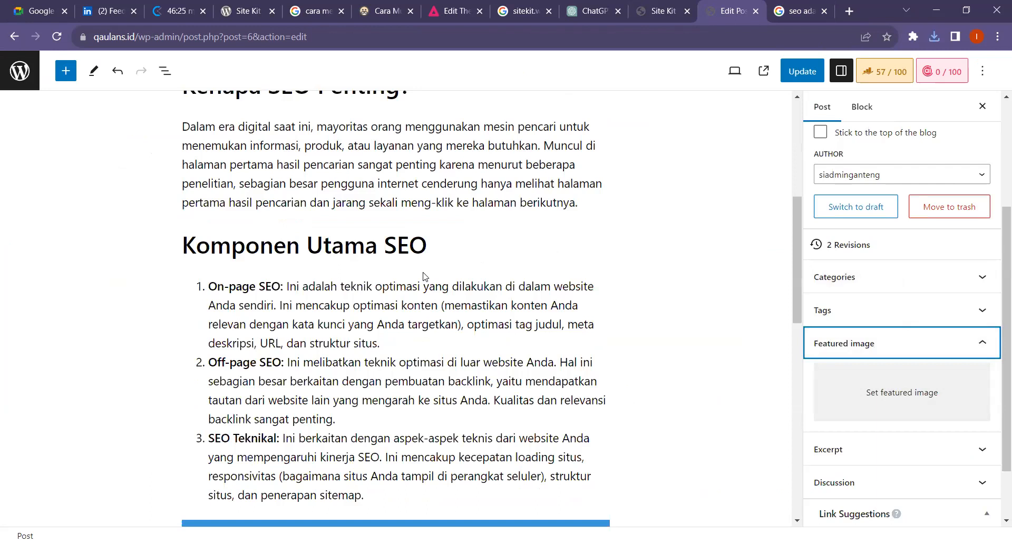
{"action": "scroll", "coordinate": [424, 276], "scroll_direction": "down", "scroll_amount": 7}
{"action": "left_click", "coordinate": [227, 327]}
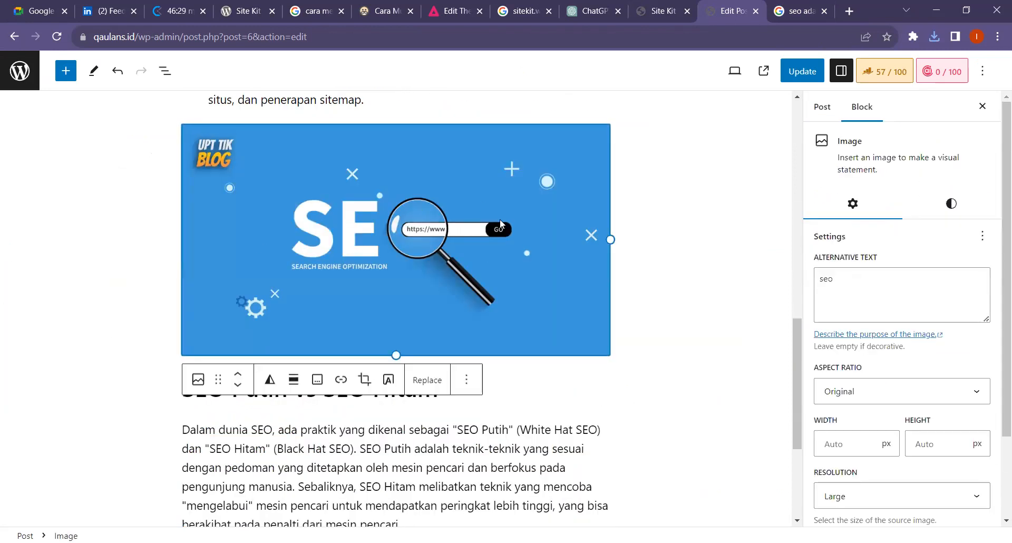
{"action": "left_click", "coordinate": [680, 245]}
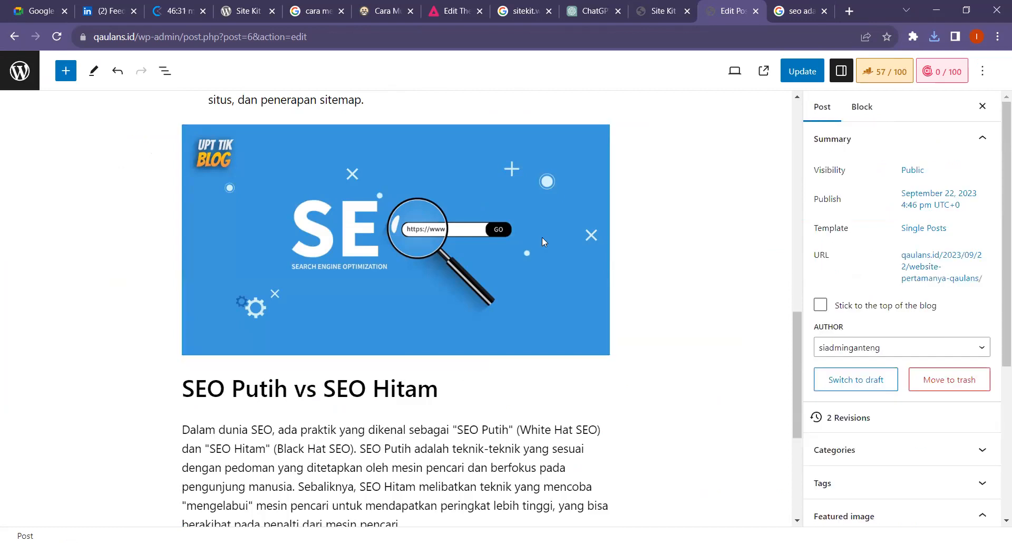
{"action": "left_click", "coordinate": [440, 240]}
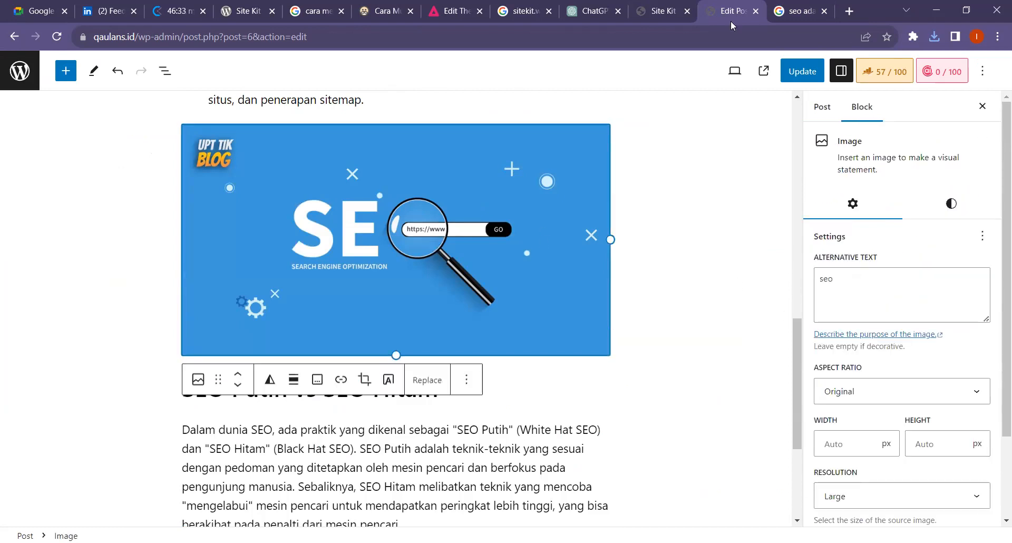
{"action": "left_click", "coordinate": [843, 78]}
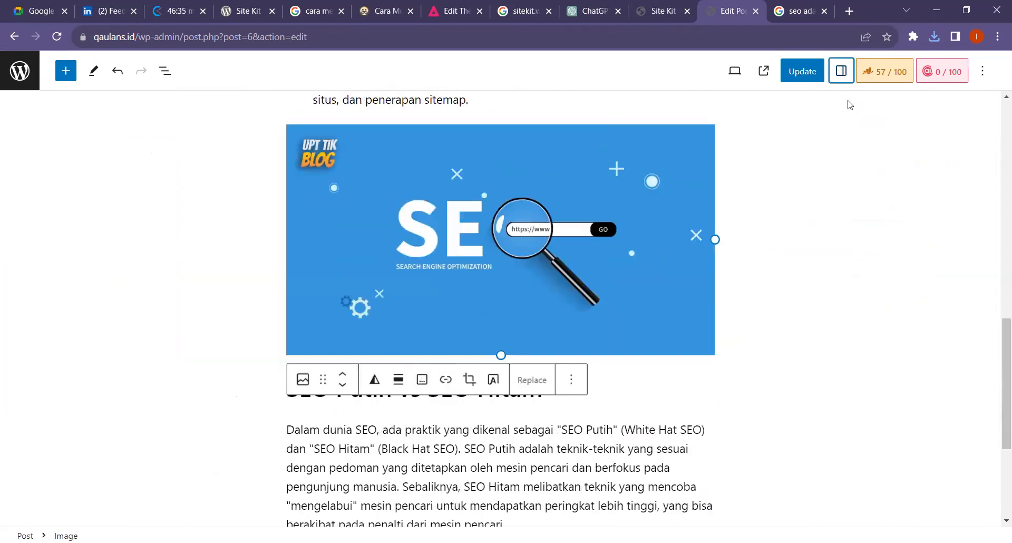
{"action": "left_click", "coordinate": [843, 78]}
{"action": "left_click", "coordinate": [819, 109]}
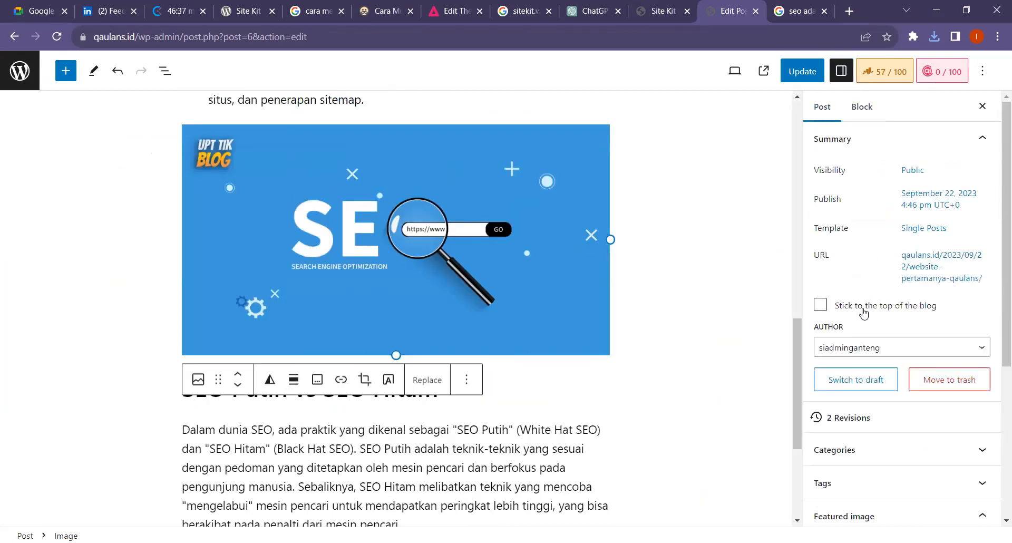
{"action": "scroll", "coordinate": [902, 302], "scroll_direction": "down", "scroll_amount": 3}
{"action": "scroll", "coordinate": [939, 348], "scroll_direction": "down", "scroll_amount": 2}
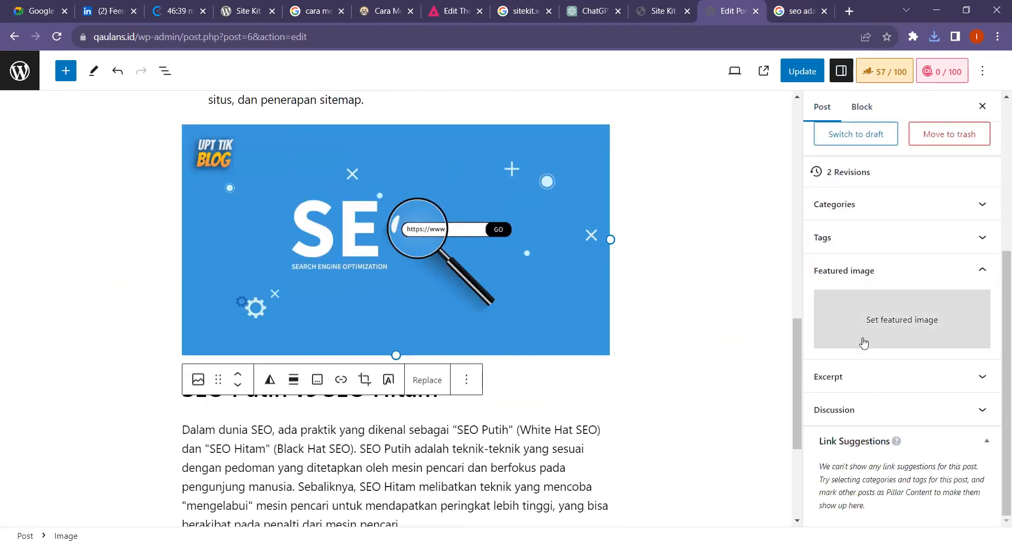
{"action": "left_click", "coordinate": [873, 377]}
{"action": "left_click", "coordinate": [872, 377]}
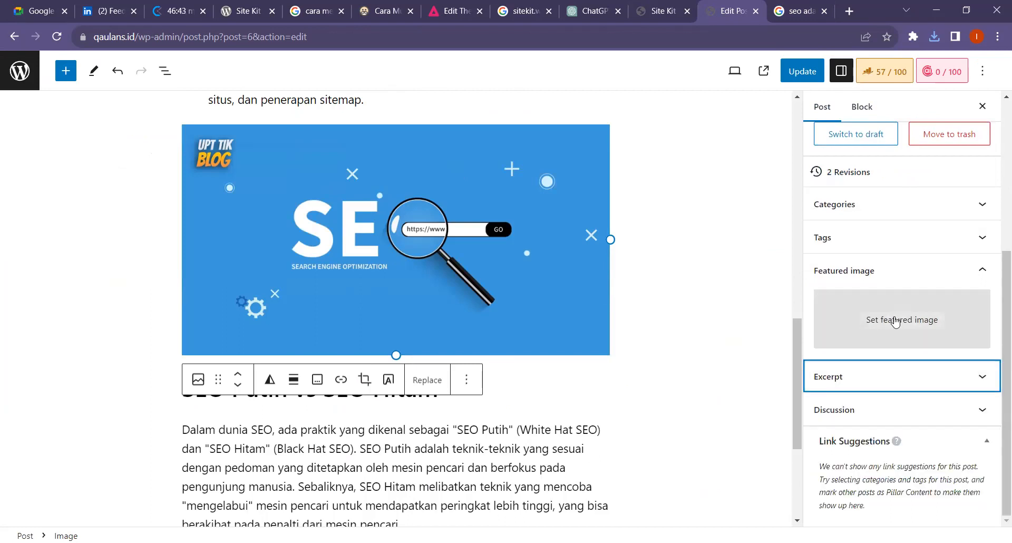
- Upload des.jpg from the Downloads folder for the featured image and set its alt text to "seo"
{"action": "left_click", "coordinate": [890, 319]}
{"action": "left_click", "coordinate": [481, 305]}
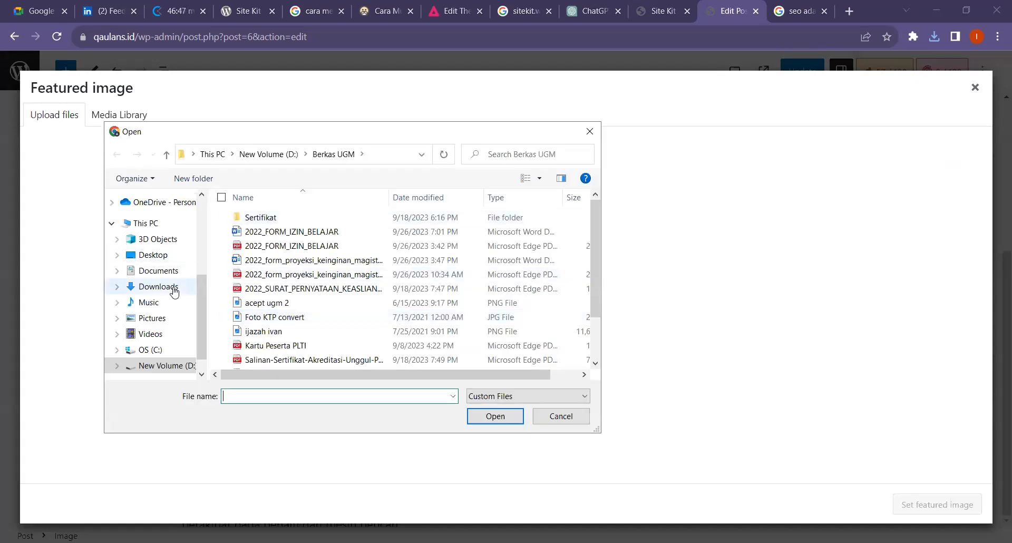
{"action": "left_click", "coordinate": [174, 288]}
{"action": "left_click", "coordinate": [288, 234]}
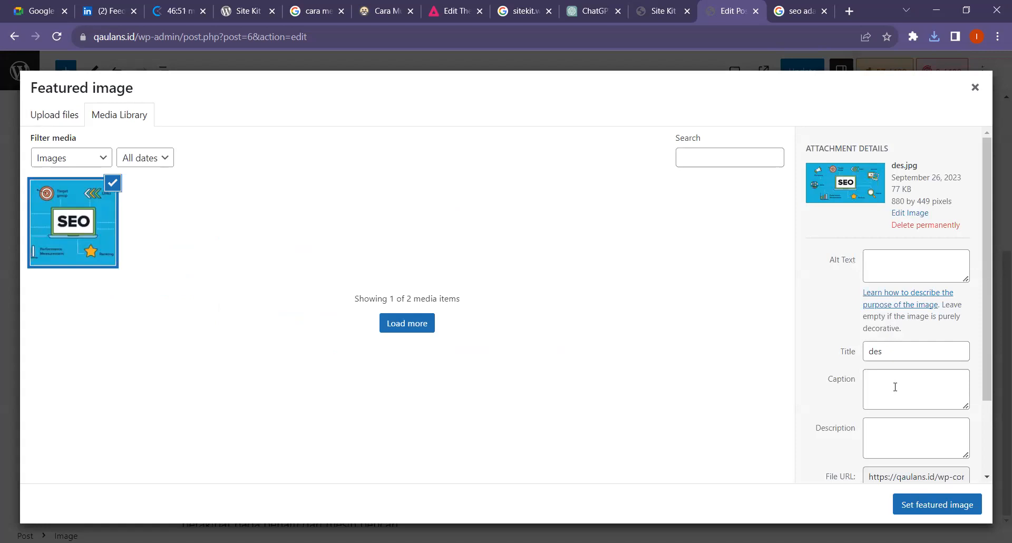
{"action": "left_click", "coordinate": [910, 265]}
{"action": "scroll", "coordinate": [863, 440], "scroll_direction": "down", "scroll_amount": 2}
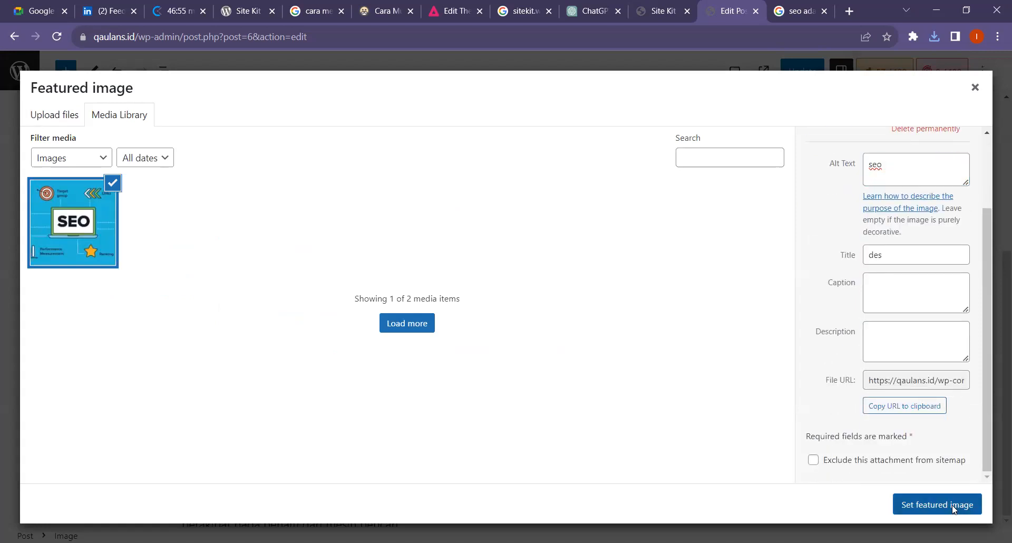
- Set des.jpg as the post's featured image and return to the Rank Math analysis
{"action": "left_click", "coordinate": [952, 506]}
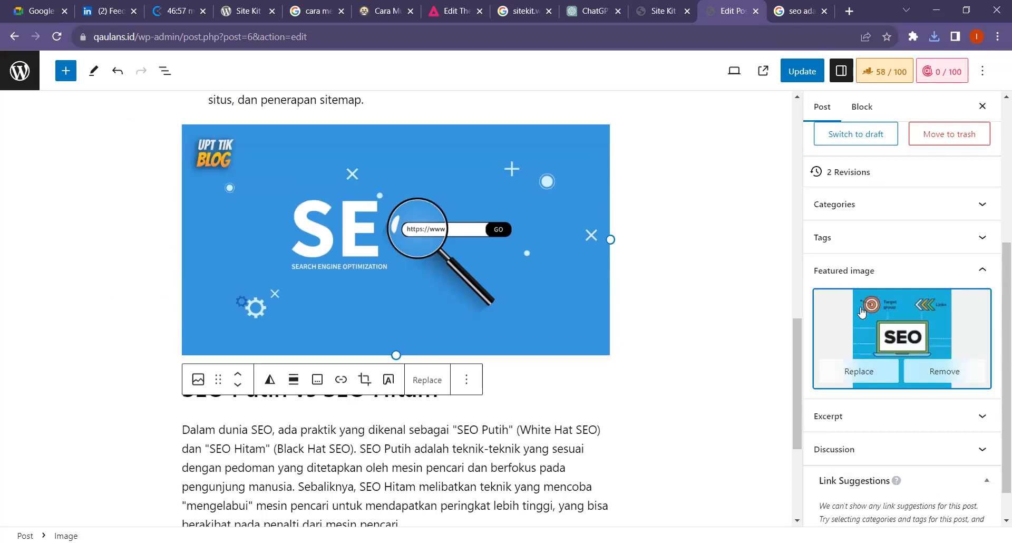
{"action": "scroll", "coordinate": [828, 298], "scroll_direction": "up", "scroll_amount": 5}
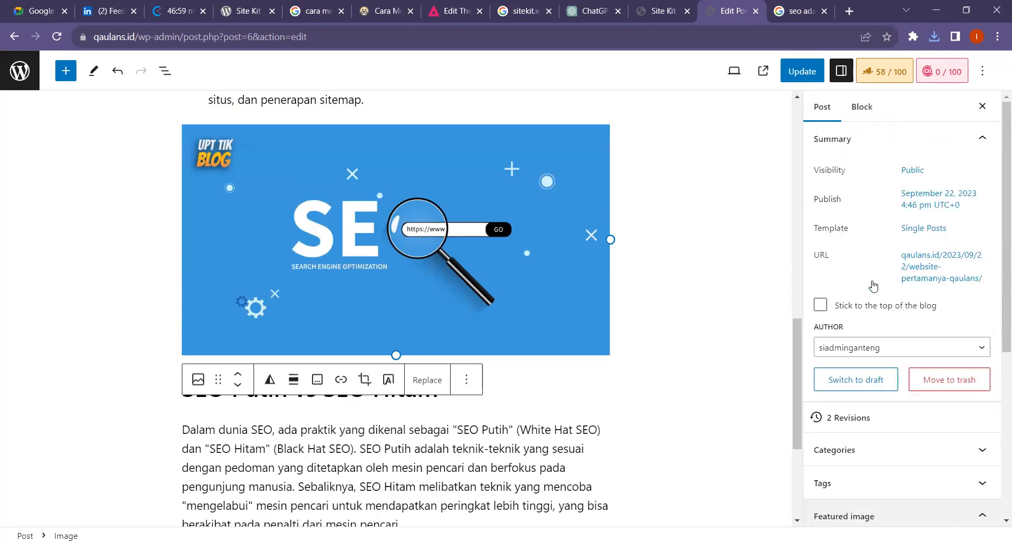
{"action": "left_click", "coordinate": [873, 72]}
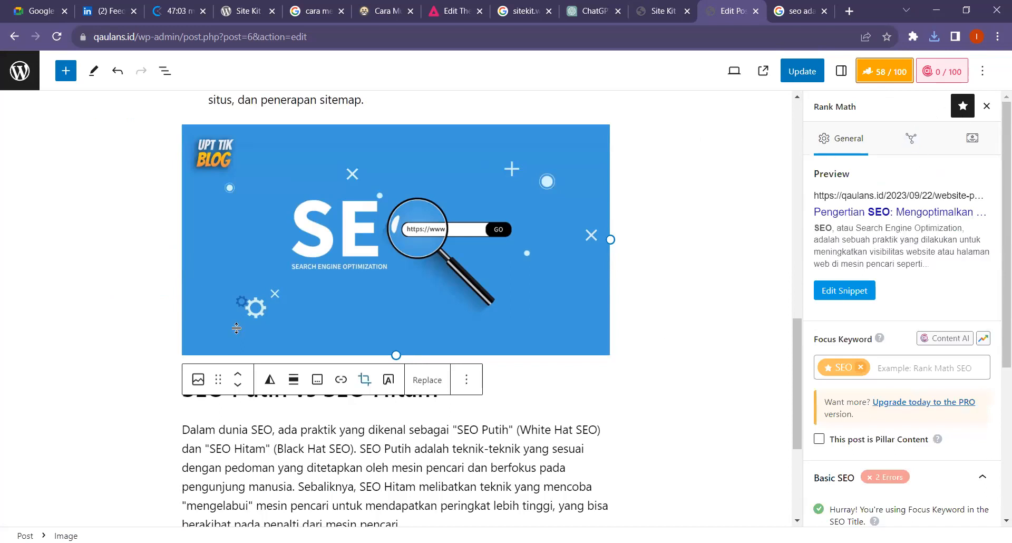
- Review the Basic SEO checks in Rank Math, especially the one about the focus keyword in the URL
{"action": "scroll", "coordinate": [400, 331], "scroll_direction": "up", "scroll_amount": 6}
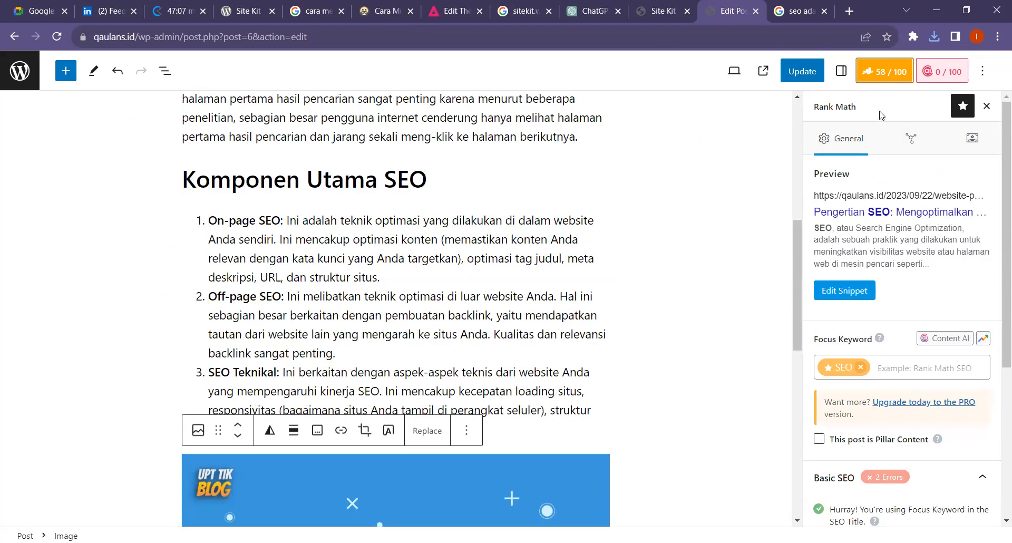
{"action": "left_click", "coordinate": [886, 76]}
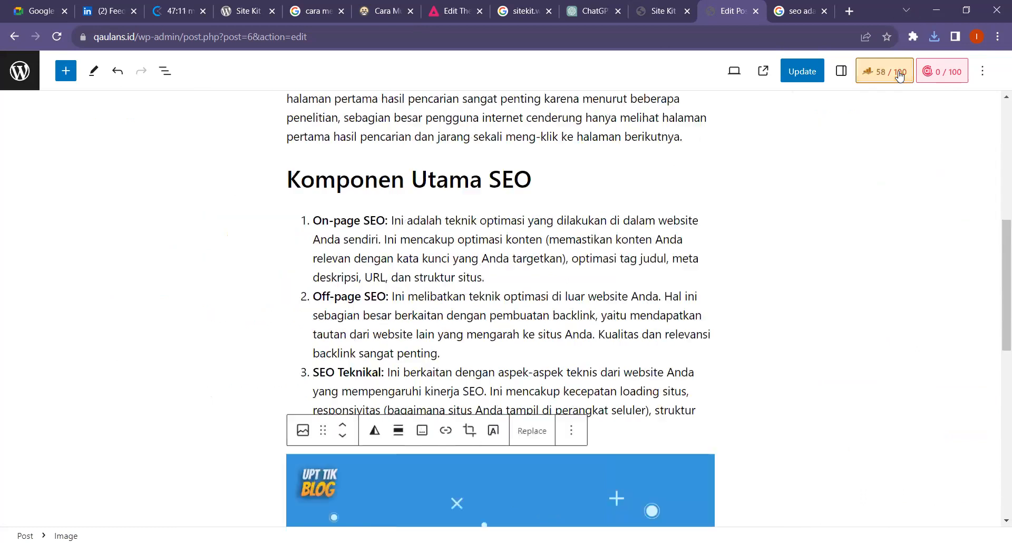
{"action": "left_click", "coordinate": [885, 76]}
{"action": "scroll", "coordinate": [802, 253], "scroll_direction": "down", "scroll_amount": 7}
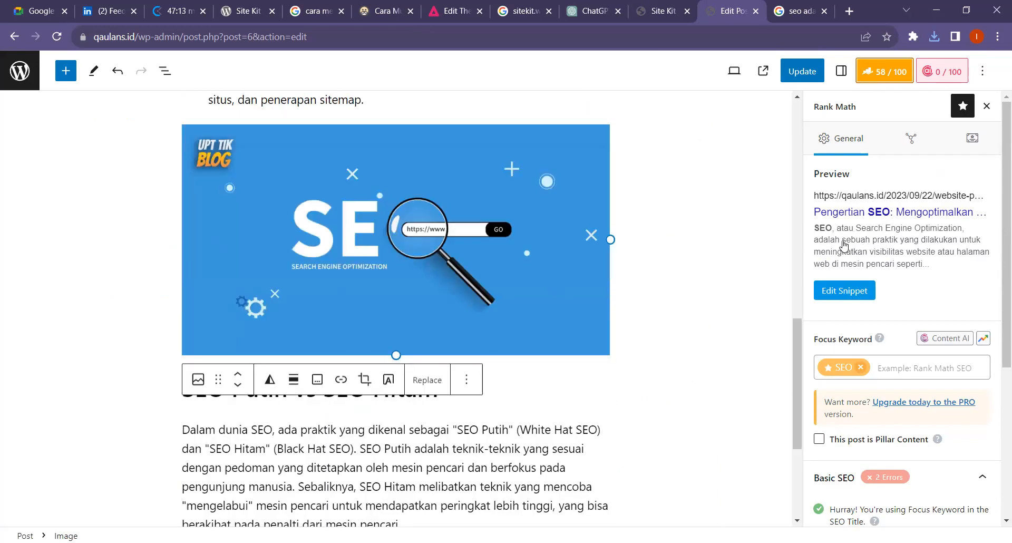
{"action": "scroll", "coordinate": [900, 238], "scroll_direction": "down", "scroll_amount": 5}
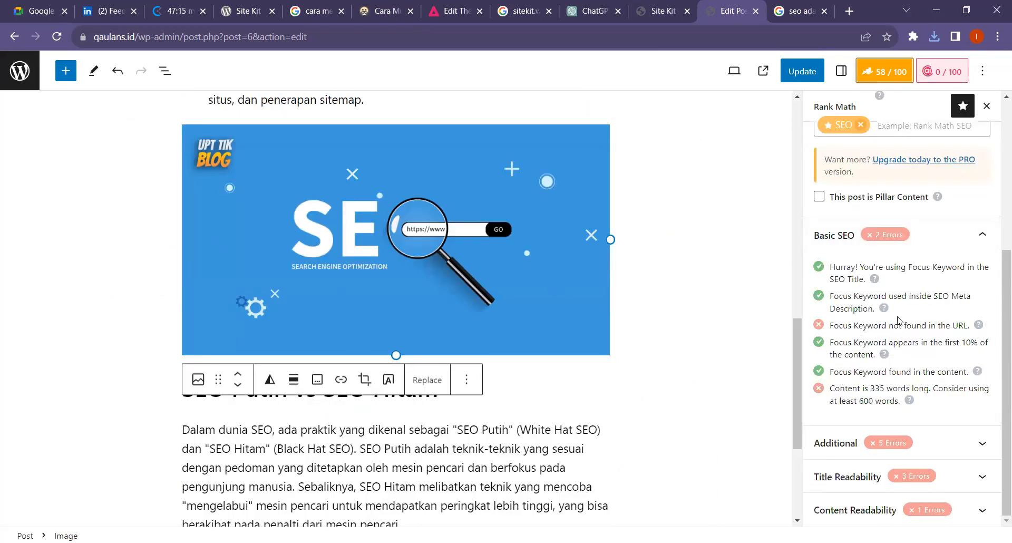
{"action": "left_click_drag", "start_coordinate": [833, 326], "coordinate": [932, 327]}
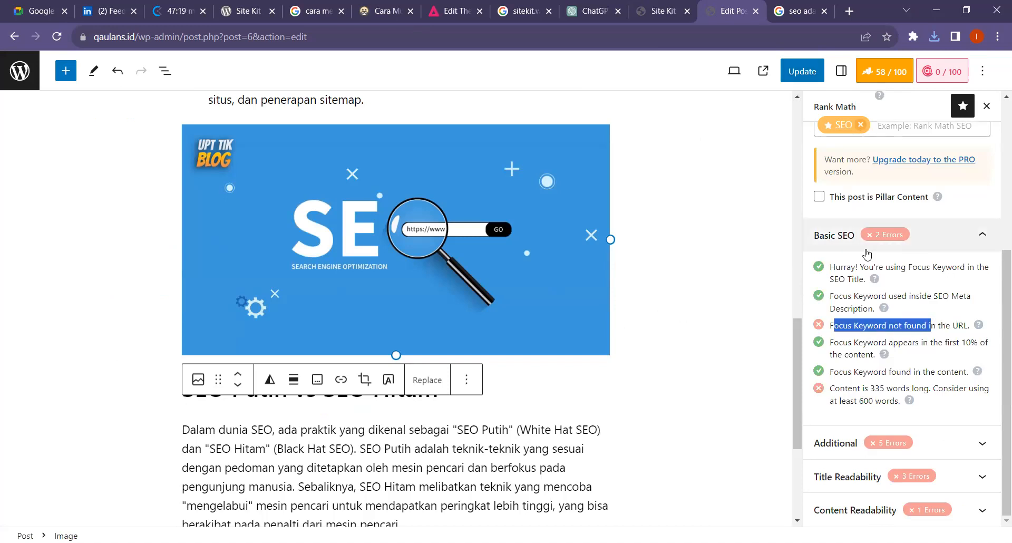
{"action": "scroll", "coordinate": [876, 248], "scroll_direction": "up", "scroll_amount": 5}
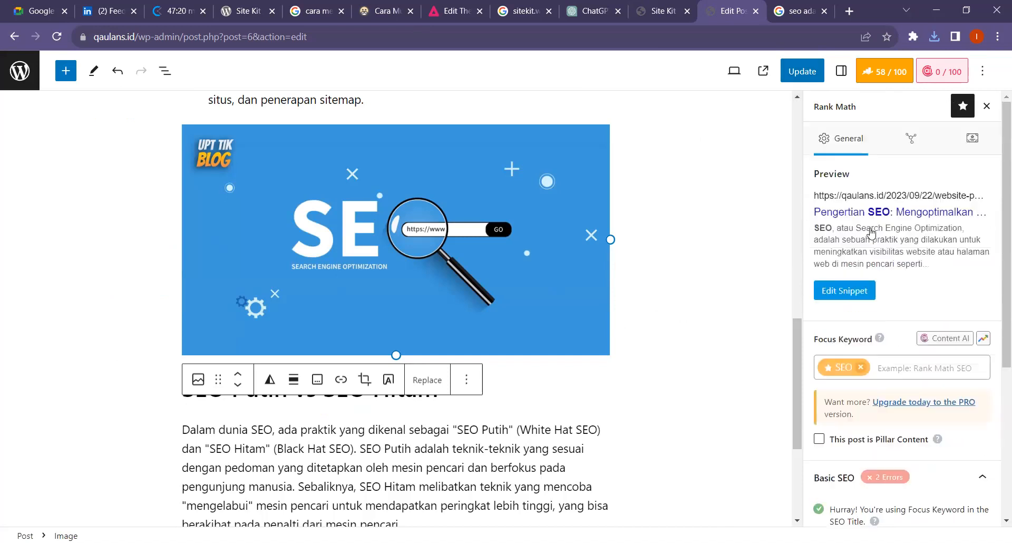
{"action": "left_click", "coordinate": [845, 290]}
{"action": "left_click", "coordinate": [420, 381]}
{"action": "scroll", "coordinate": [420, 381], "scroll_direction": "down", "scroll_amount": 1}
{"action": "left_click_drag", "start_coordinate": [322, 364], "coordinate": [300, 370]}
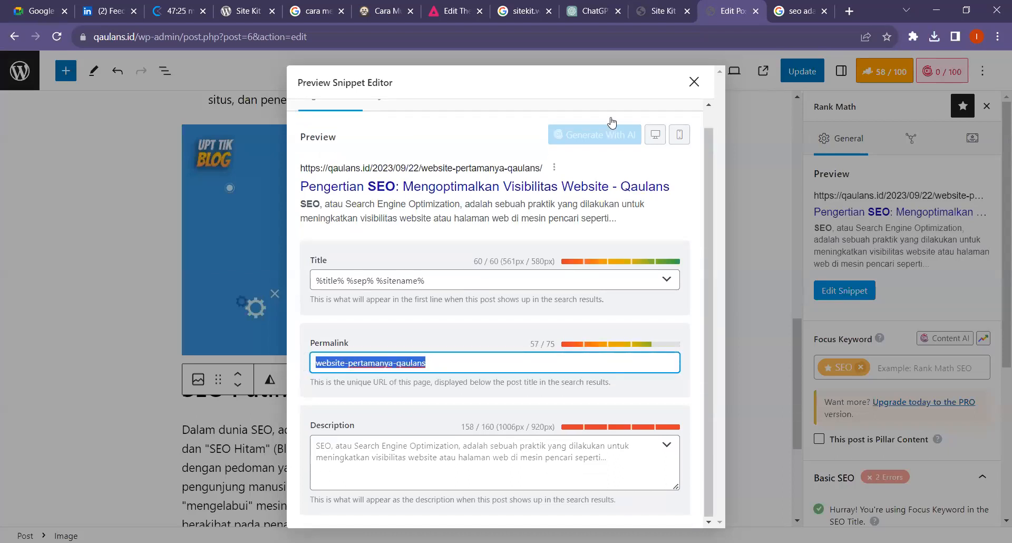
{"action": "left_click", "coordinate": [694, 82]}
- Replace the permalink in the Rank Math snippet with the copied post title "Pengertian SEO: Mengoptimalkan Visibilitas Website"
{"action": "scroll", "coordinate": [449, 272], "scroll_direction": "down", "scroll_amount": 5}
{"action": "scroll", "coordinate": [448, 272], "scroll_direction": "up", "scroll_amount": 6}
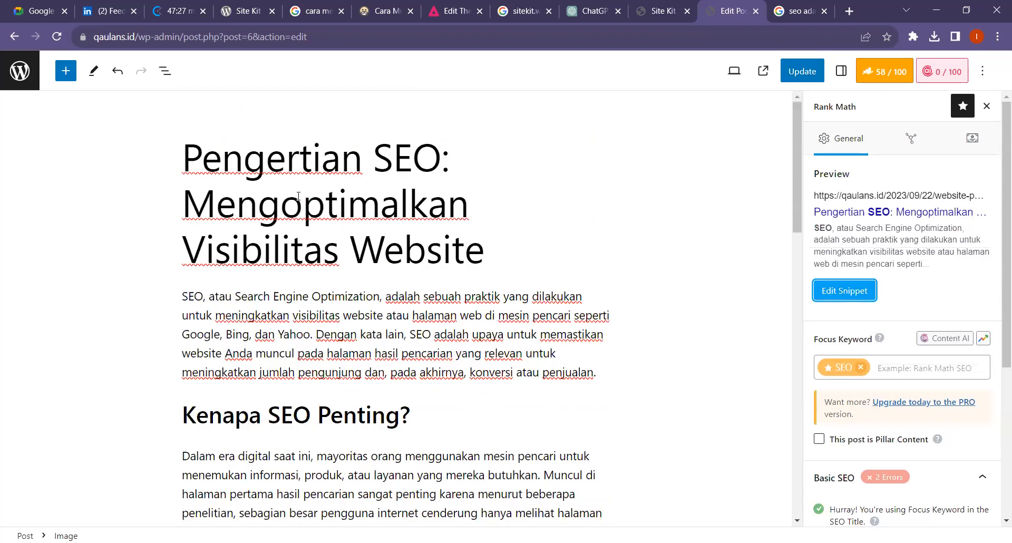
{"action": "left_click_drag", "start_coordinate": [188, 164], "coordinate": [498, 249]}
{"action": "key", "text": "ctrl+c"}
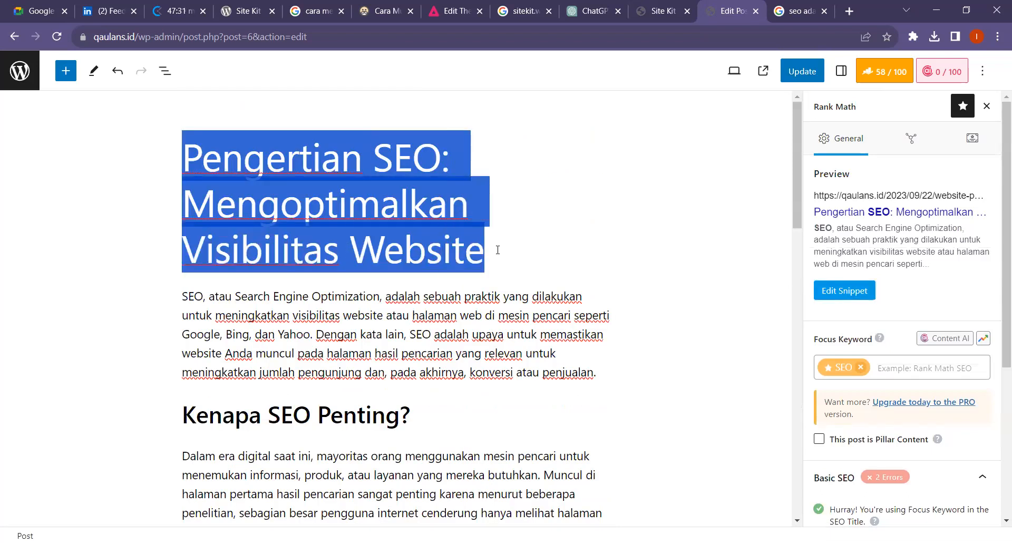
{"action": "left_click", "coordinate": [831, 292]}
{"action": "left_click", "coordinate": [349, 383]}
{"action": "key", "text": "ctrl+a"}
{"action": "key", "text": "ctrl+v"}
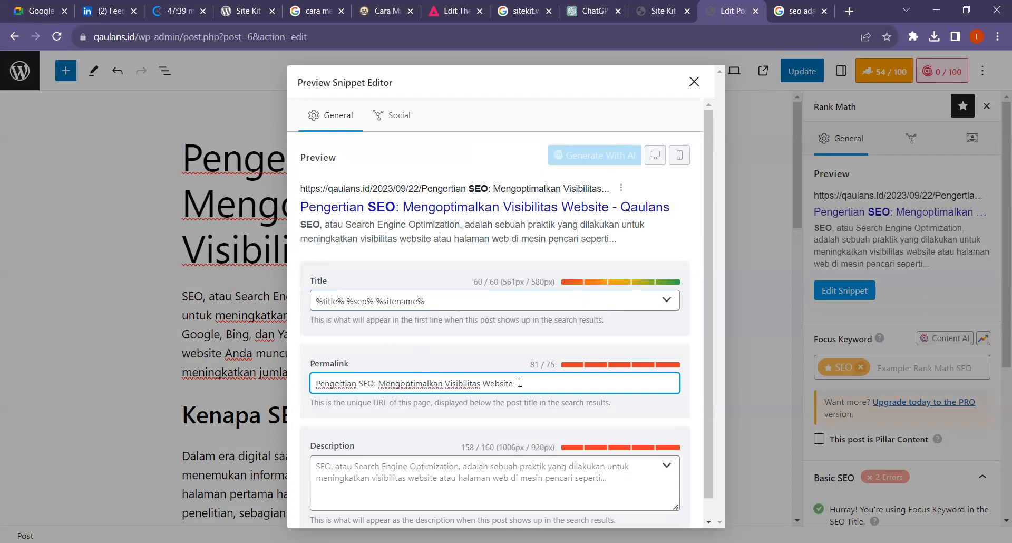
{"action": "scroll", "coordinate": [517, 340], "scroll_direction": "down", "scroll_amount": 1}
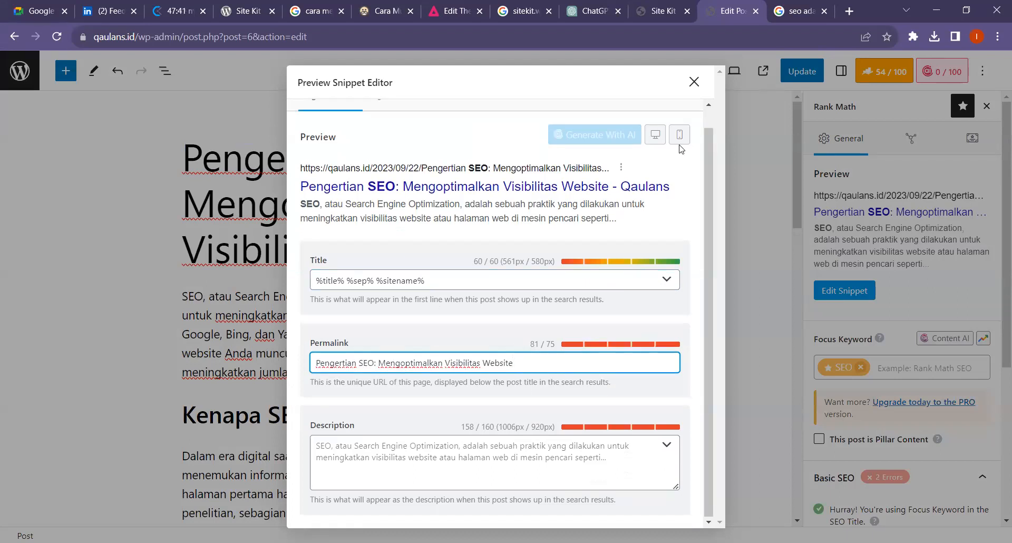
{"action": "left_click", "coordinate": [694, 82]}
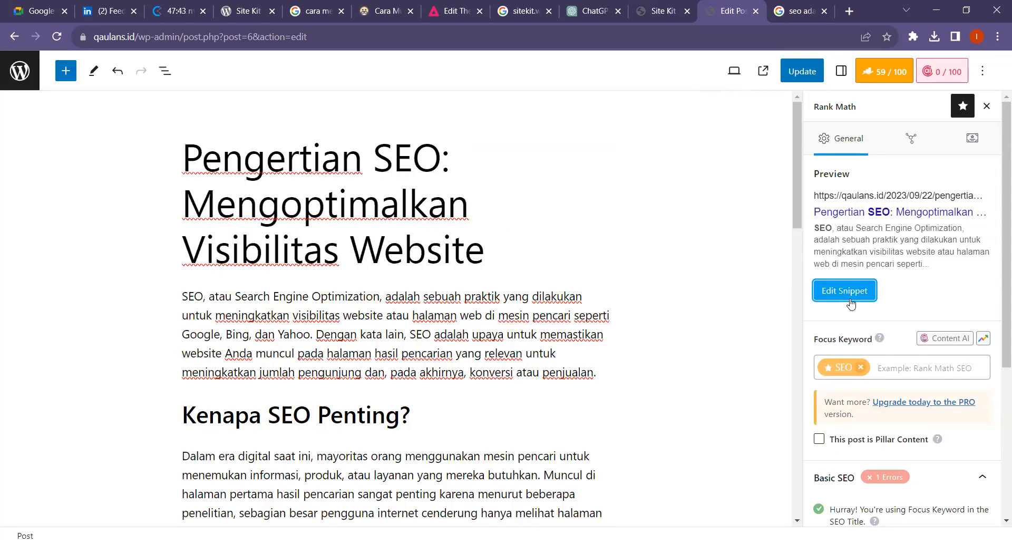
- Check the new permalink in the snippet preview and update the post
{"action": "left_click", "coordinate": [851, 304]}
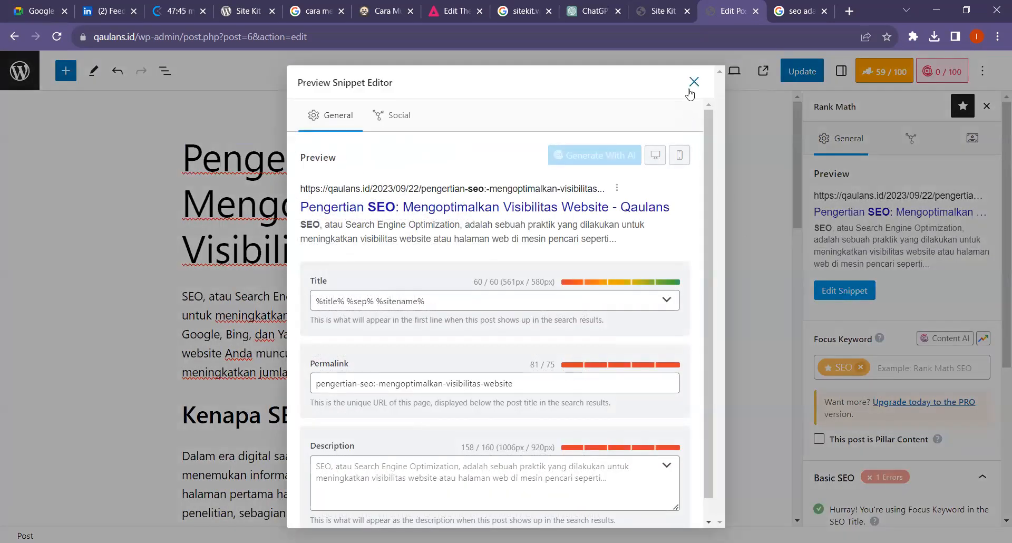
{"action": "left_click", "coordinate": [694, 82]}
{"action": "scroll", "coordinate": [826, 132], "scroll_direction": "down", "scroll_amount": 5}
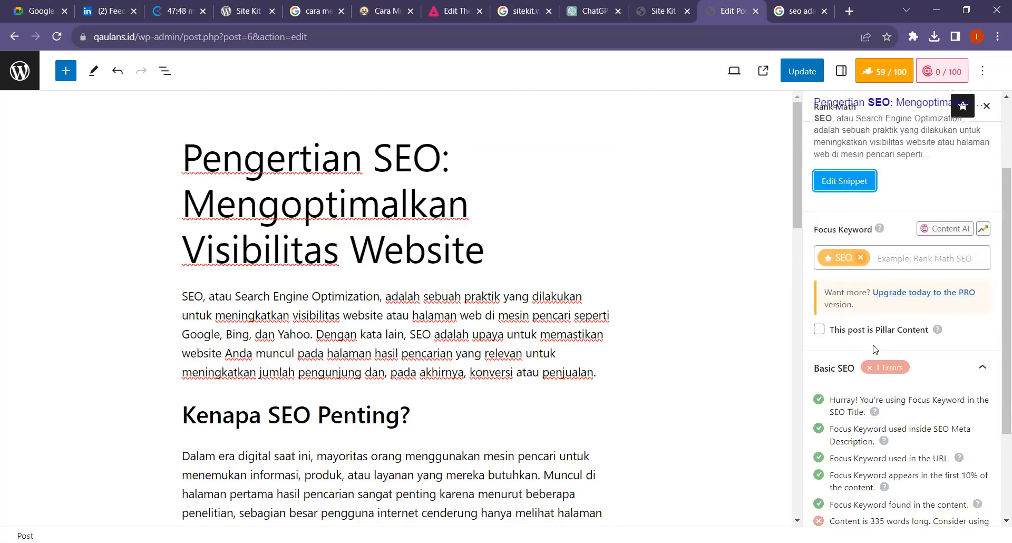
{"action": "left_click", "coordinate": [806, 73]}
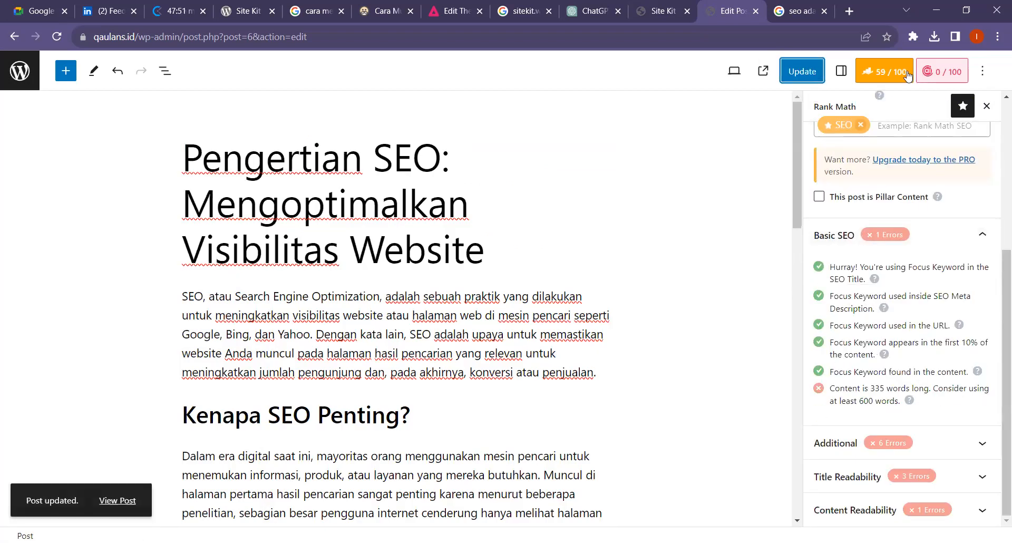
- Reload the Rank Math analysis and expand the Additional checks to read them
{"action": "scroll", "coordinate": [892, 227], "scroll_direction": "up", "scroll_amount": 4}
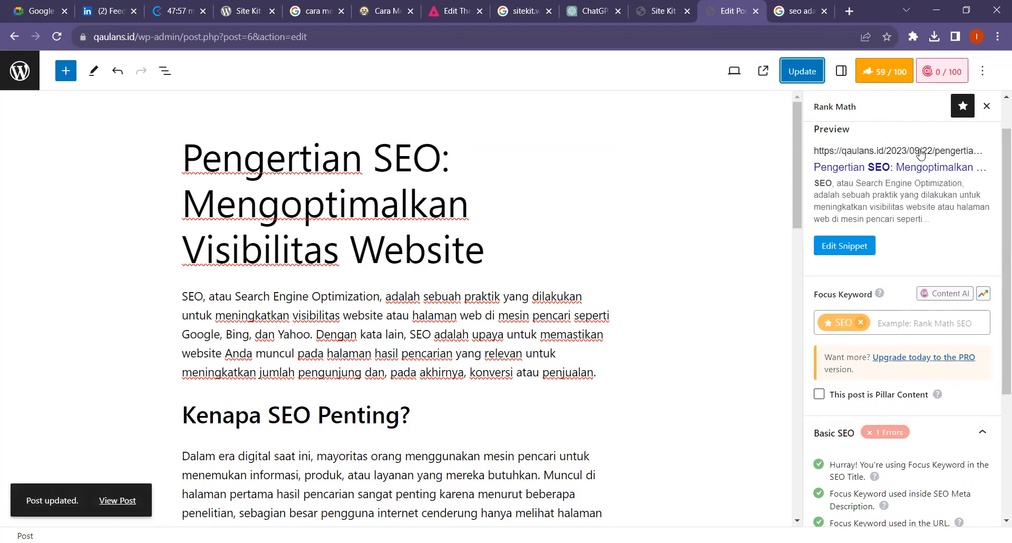
{"action": "left_click", "coordinate": [892, 74]}
{"action": "left_click", "coordinate": [894, 76]}
{"action": "scroll", "coordinate": [849, 211], "scroll_direction": "down", "scroll_amount": 5}
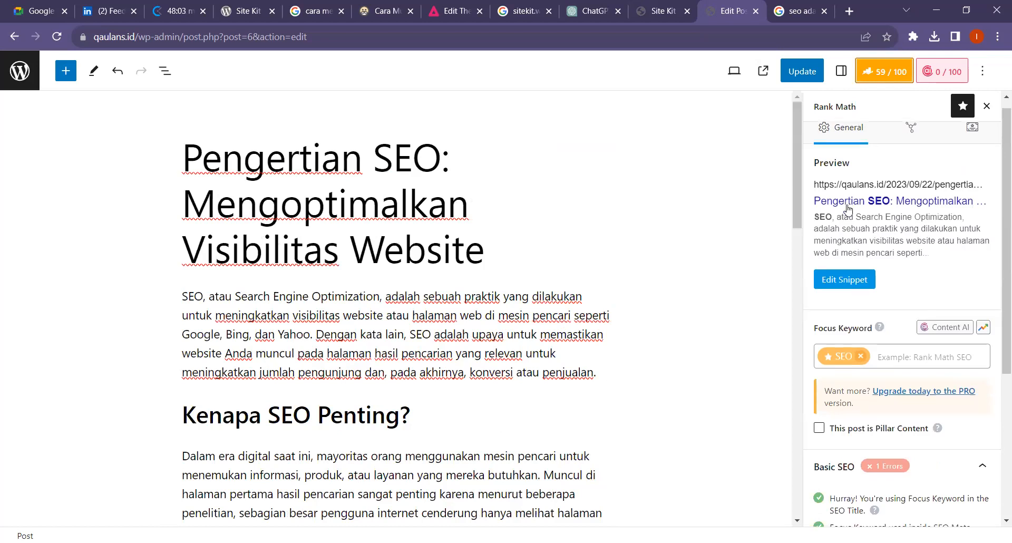
{"action": "left_click", "coordinate": [835, 448]}
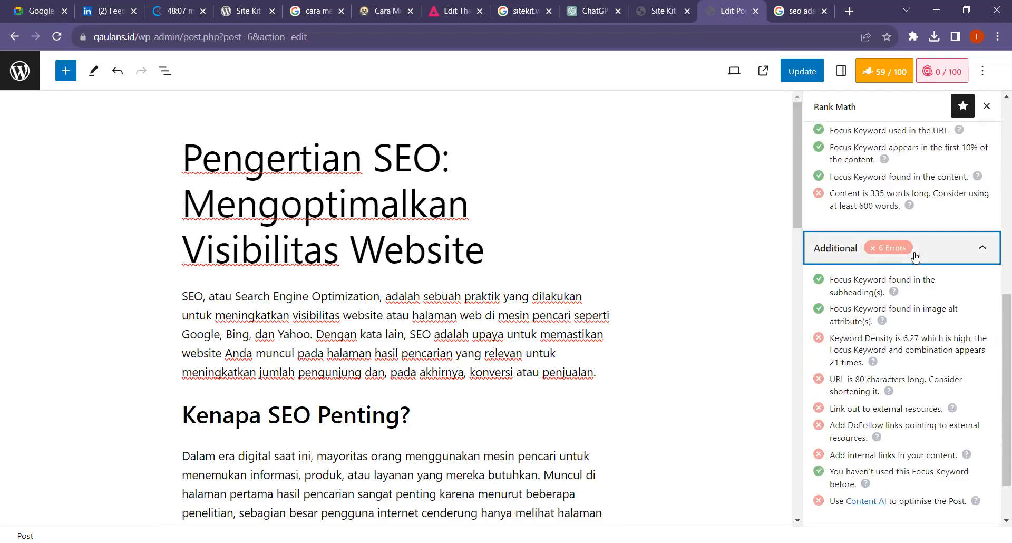
- Compare the Basic SEO checks for the focus keyword with the post title and the opening paragraph
{"action": "scroll", "coordinate": [947, 236], "scroll_direction": "up", "scroll_amount": 3}
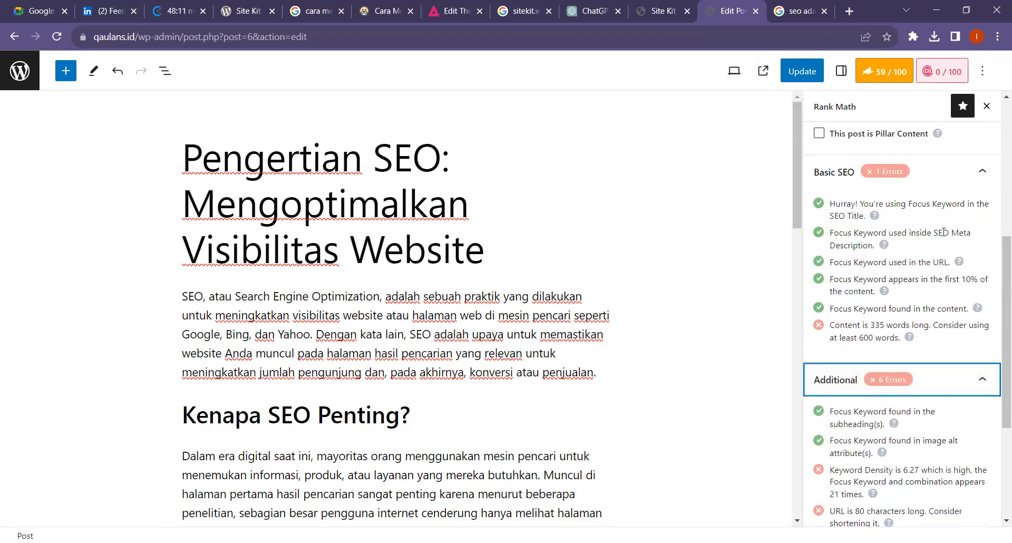
{"action": "triple_click", "coordinate": [862, 203]}
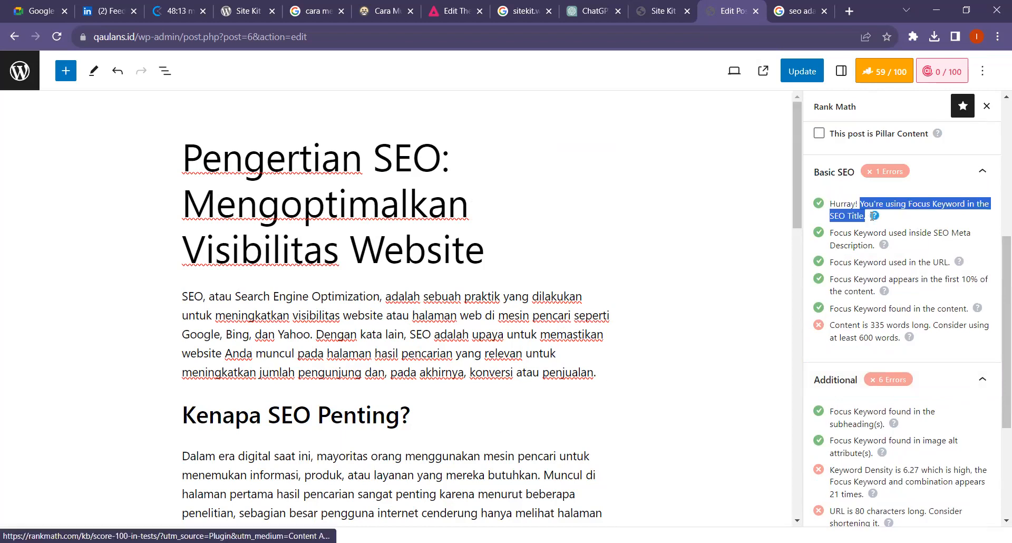
{"action": "left_click_drag", "start_coordinate": [230, 180], "coordinate": [267, 180]}
{"action": "left_click_drag", "start_coordinate": [328, 181], "coordinate": [323, 181]}
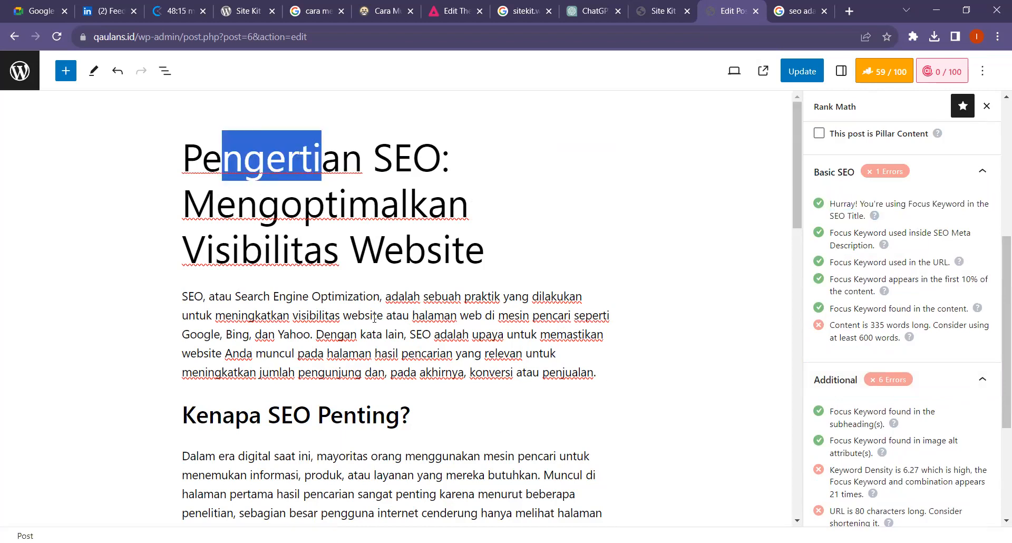
{"action": "left_click", "coordinate": [301, 304]}
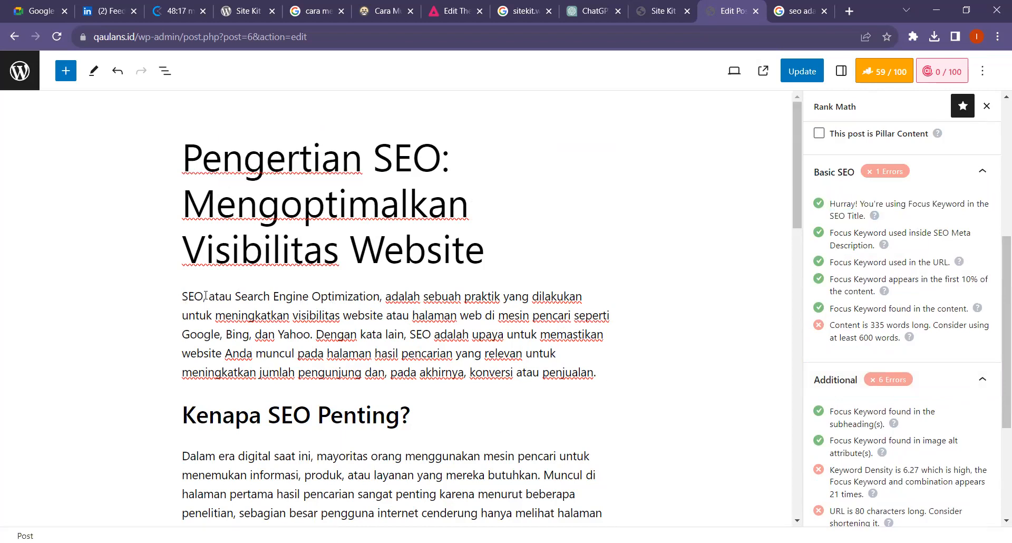
{"action": "left_click", "coordinate": [184, 300]}
{"action": "left_click", "coordinate": [181, 299]}
{"action": "left_click", "coordinate": [283, 315]}
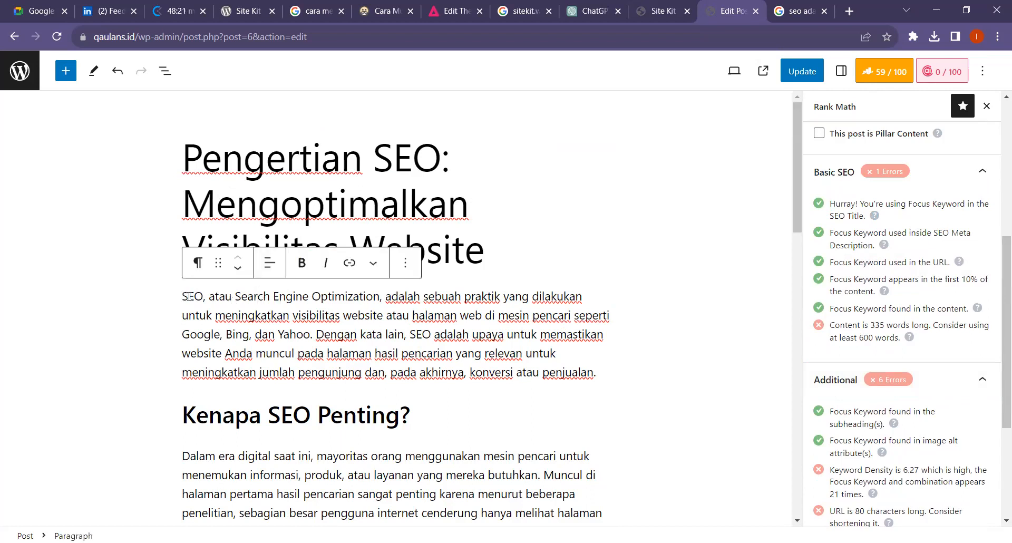
{"action": "left_click_drag", "start_coordinate": [189, 296], "coordinate": [475, 346]}
{"action": "left_click", "coordinate": [616, 306]}
- Inspect the permalink and description in the Preview Snippet Editor, then close it without changes
{"action": "scroll", "coordinate": [869, 167], "scroll_direction": "up", "scroll_amount": 5}
{"action": "left_click", "coordinate": [845, 290]}
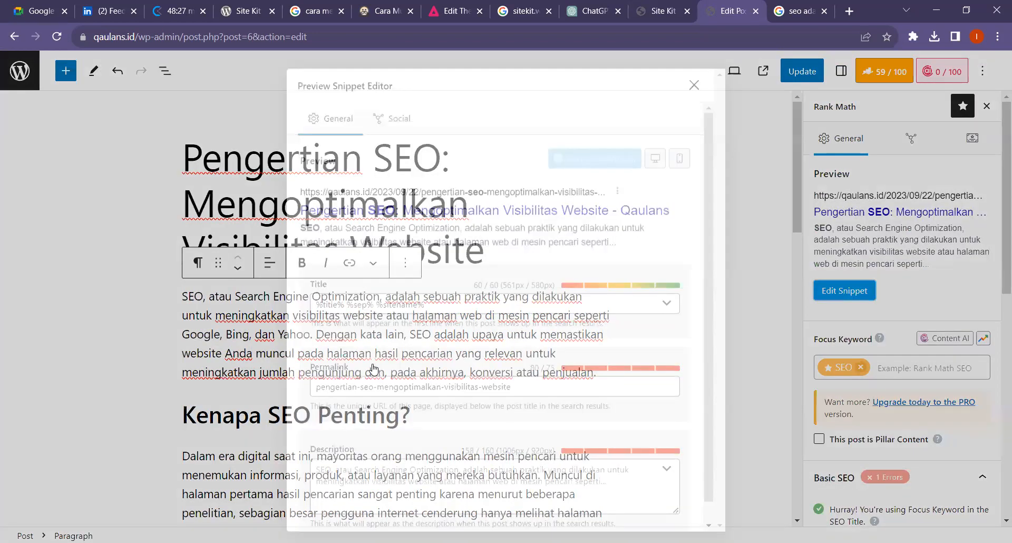
{"action": "left_click", "coordinate": [325, 362]}
{"action": "left_click_drag", "start_coordinate": [515, 363], "coordinate": [414, 364]}
{"action": "left_click_drag", "start_coordinate": [320, 377], "coordinate": [321, 375]}
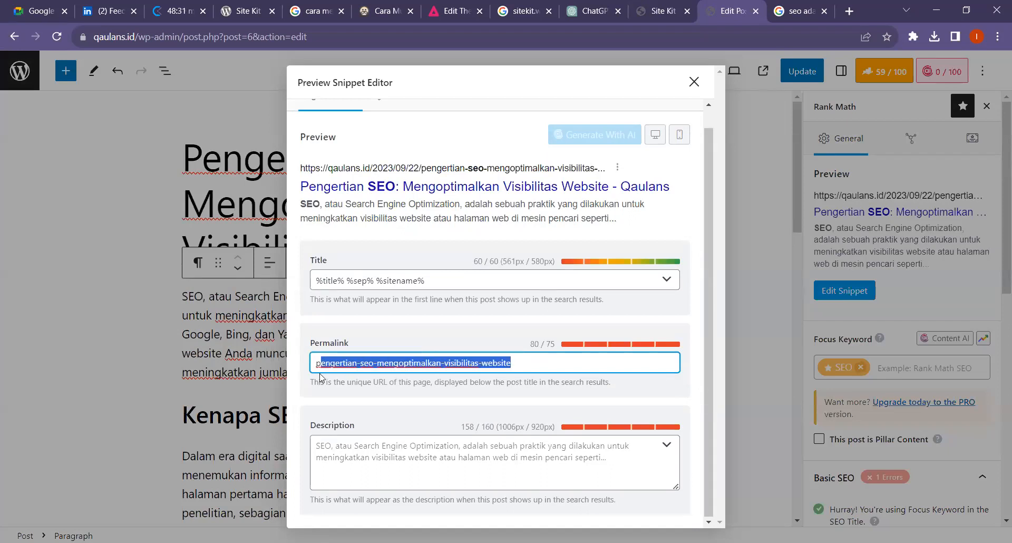
{"action": "left_click", "coordinate": [380, 458]}
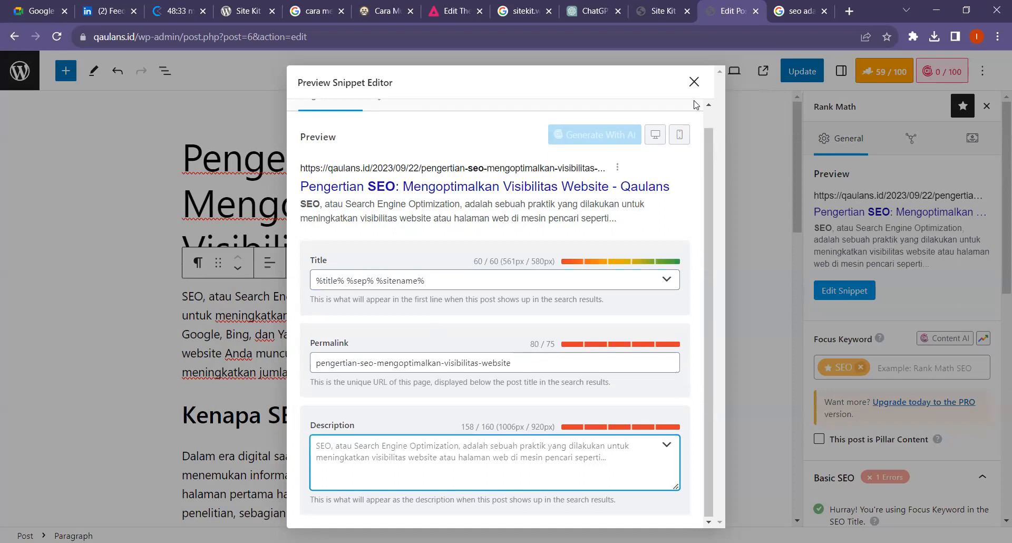
{"action": "left_click", "coordinate": [694, 83]}
- Change the "Kenapa SEO Penting?" subheading to heading level H2
{"action": "scroll", "coordinate": [865, 264], "scroll_direction": "down", "scroll_amount": 7}
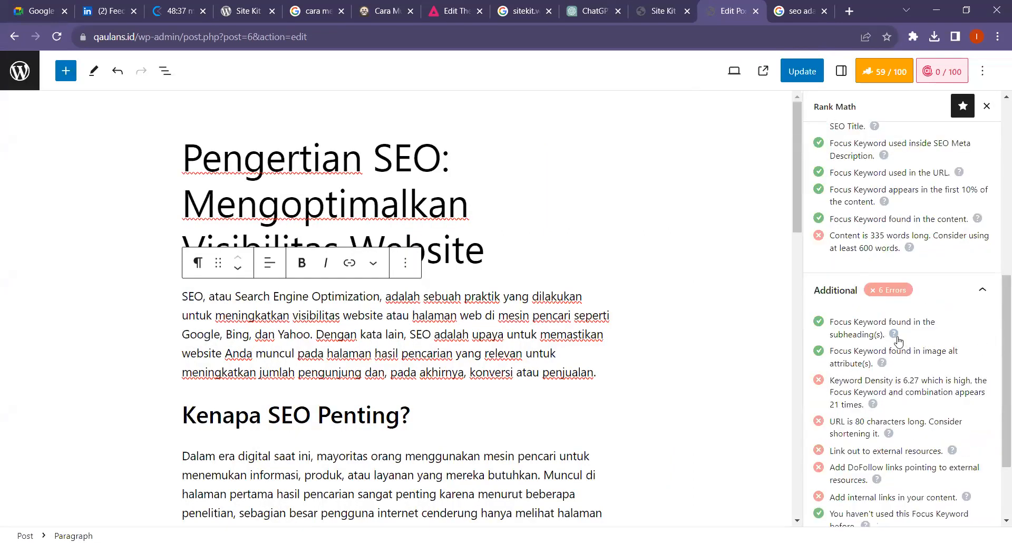
{"action": "scroll", "coordinate": [131, 232], "scroll_direction": "down", "scroll_amount": 4}
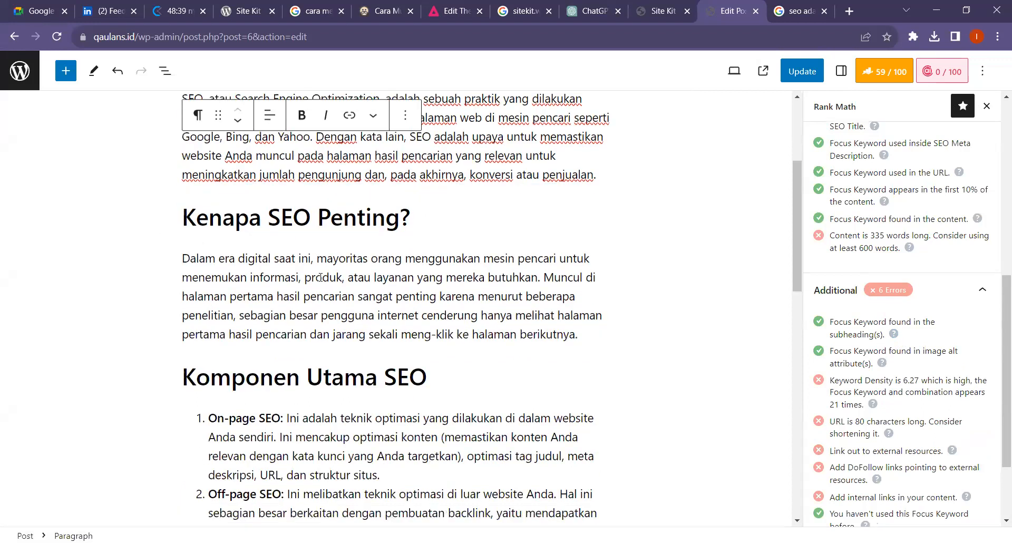
{"action": "left_click_drag", "start_coordinate": [196, 217], "coordinate": [395, 228]}
{"action": "left_click", "coordinate": [205, 239]}
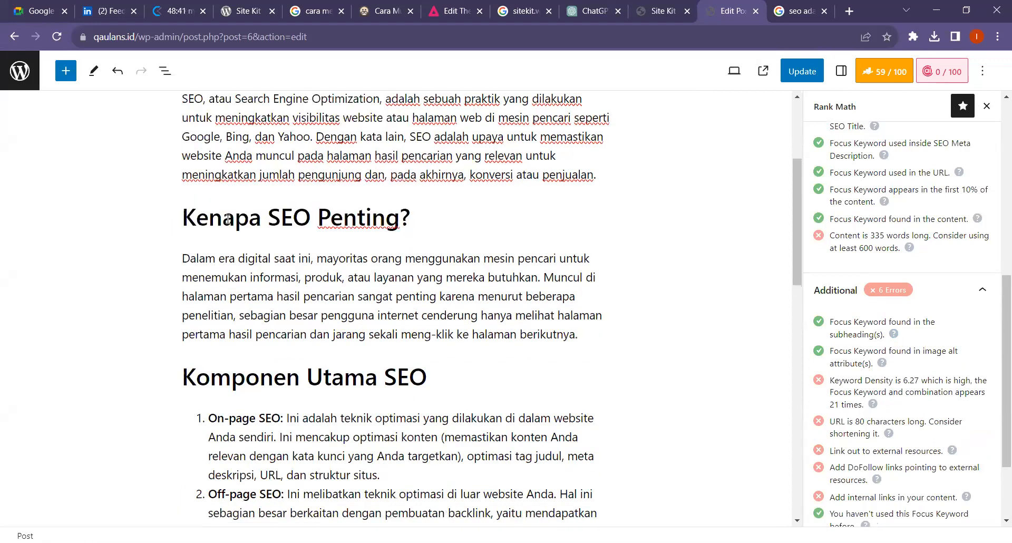
{"action": "triple_click", "coordinate": [224, 220]}
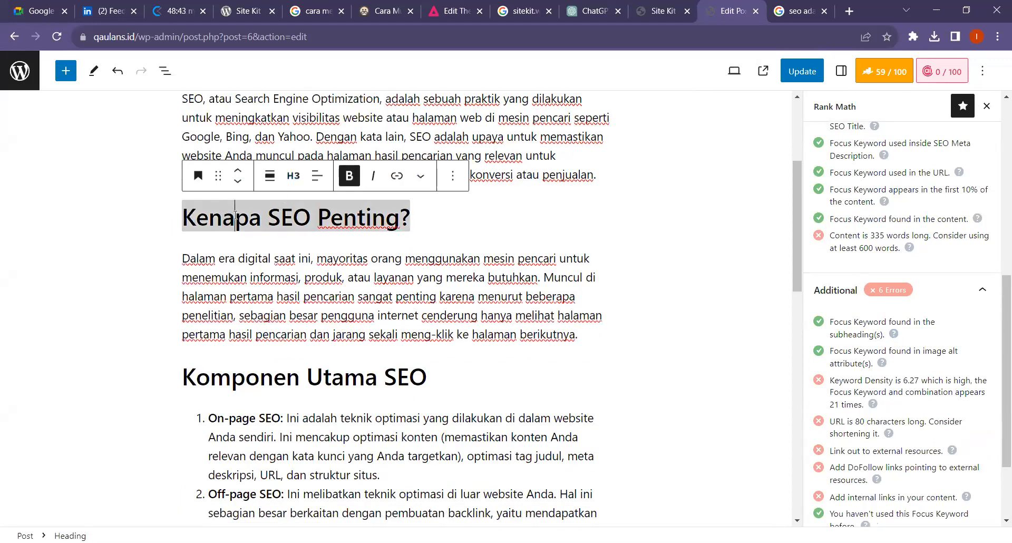
{"action": "left_click", "coordinate": [289, 182]}
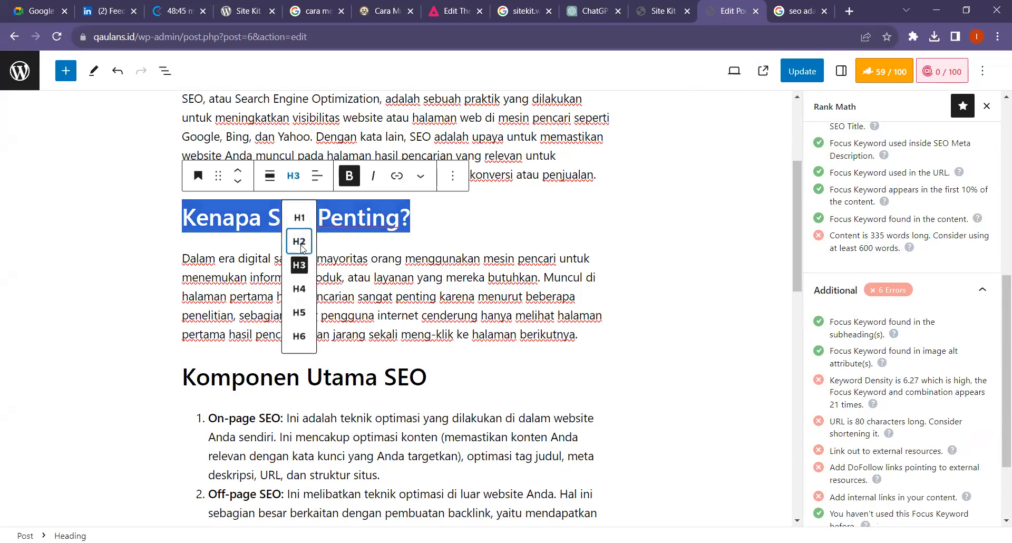
{"action": "left_click", "coordinate": [295, 241]}
- Change the "Komponen Utama SEO" subheading to heading level H2
{"action": "triple_click", "coordinate": [246, 381]}
{"action": "left_click", "coordinate": [293, 343]}
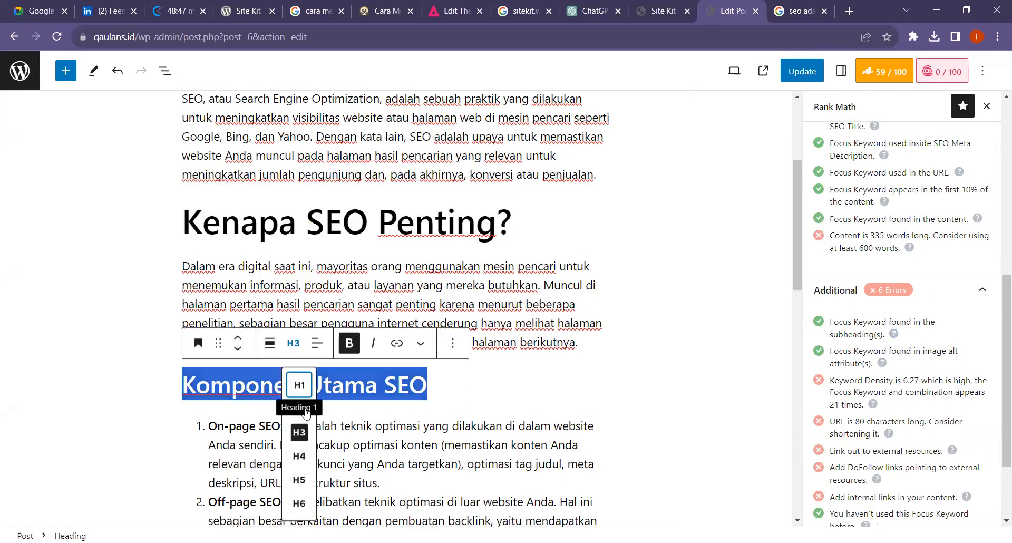
{"action": "left_click", "coordinate": [300, 410]}
{"action": "left_click", "coordinate": [112, 300]}
- Change the "SEO Putih vs SEO Hitam" subheading below the image to heading level H2
{"action": "scroll", "coordinate": [174, 284], "scroll_direction": "up", "scroll_amount": 4}
{"action": "scroll", "coordinate": [259, 241], "scroll_direction": "down", "scroll_amount": 7}
{"action": "mouse_move", "coordinate": [208, 236]}
{"action": "left_mouse_down"}
{"action": "mouse_move", "coordinate": [275, 237]}
{"action": "mouse_move", "coordinate": [209, 236]}
{"action": "left_mouse_up"}
{"action": "left_click", "coordinate": [284, 236]}
{"action": "left_click", "coordinate": [66, 278]}
{"action": "scroll", "coordinate": [227, 255], "scroll_direction": "down", "scroll_amount": 10}
{"action": "scroll", "coordinate": [229, 237], "scroll_direction": "up", "scroll_amount": 1}
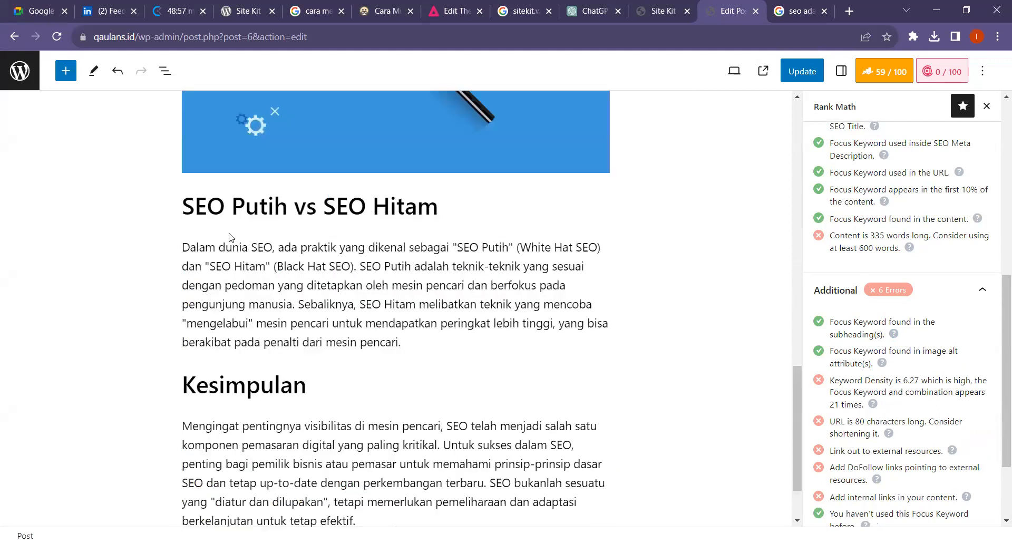
{"action": "triple_click", "coordinate": [285, 206]}
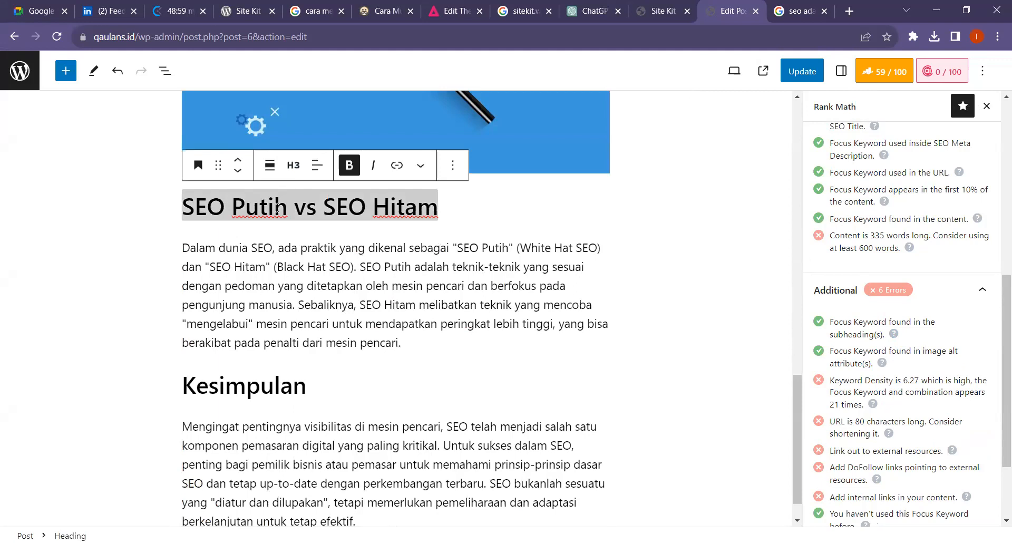
{"action": "left_click", "coordinate": [293, 166]}
{"action": "left_click", "coordinate": [301, 228]}
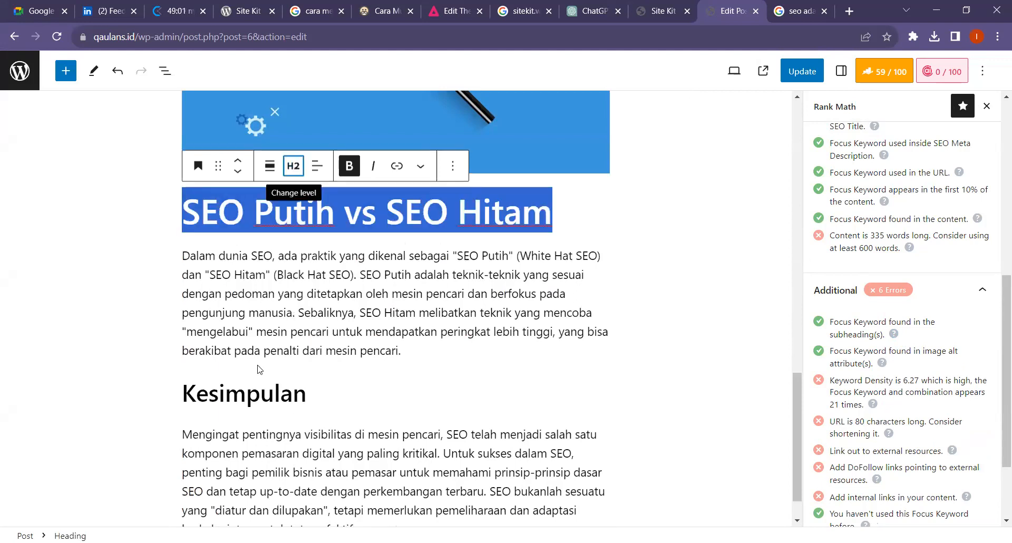
- Change the "Kesimpulan" subheading to heading level H2
{"action": "double_click", "coordinate": [250, 388]}
{"action": "left_click", "coordinate": [293, 351]}
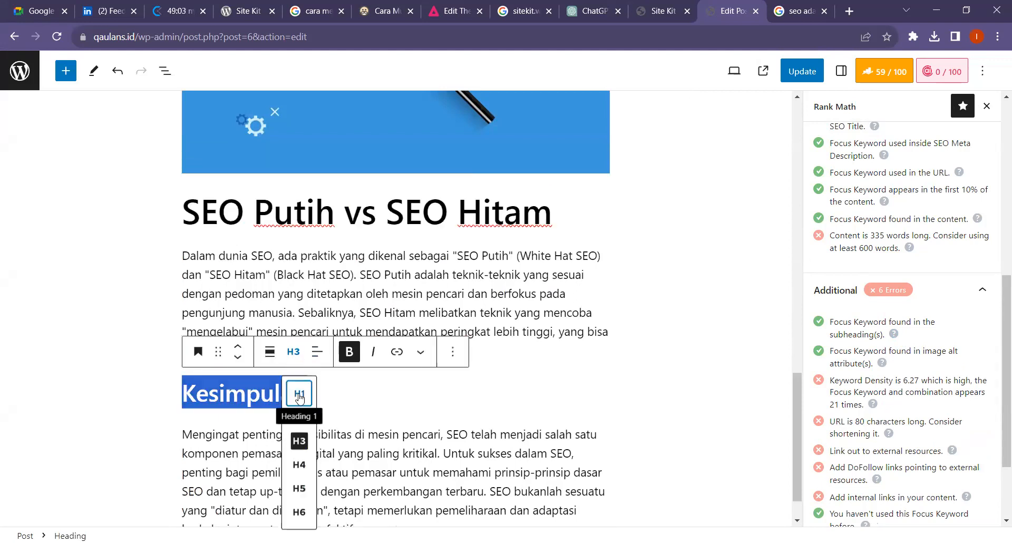
{"action": "left_click", "coordinate": [299, 419]}
{"action": "left_click", "coordinate": [501, 331]}
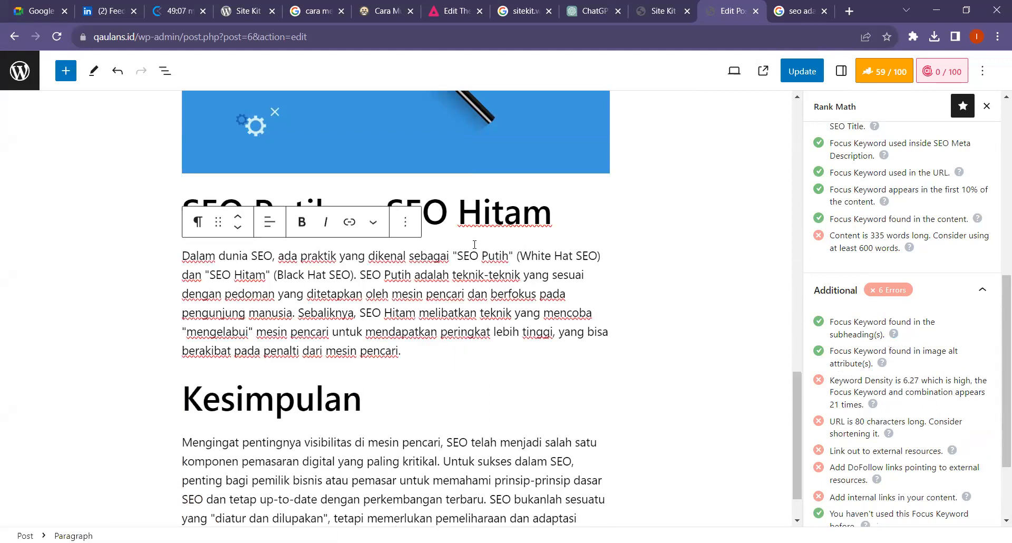
- Review the "SEO Putih vs SEO Hitam" and "Komponen Utama SEO" subheadings and the bold On-page and Off-page SEO list labels
{"action": "left_click", "coordinate": [478, 216]}
{"action": "left_click_drag", "start_coordinate": [575, 220], "coordinate": [174, 224]}
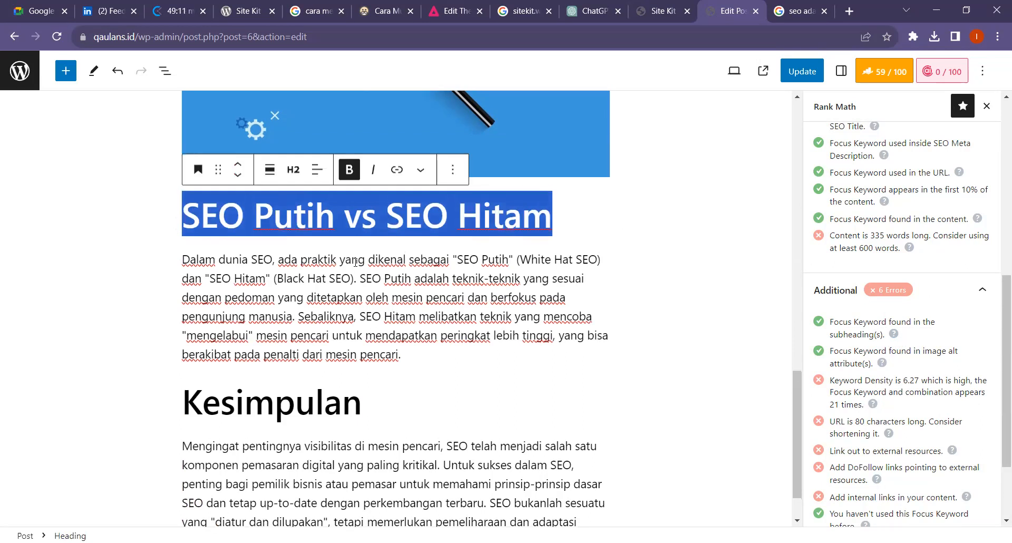
{"action": "scroll", "coordinate": [230, 207], "scroll_direction": "up", "scroll_amount": 10}
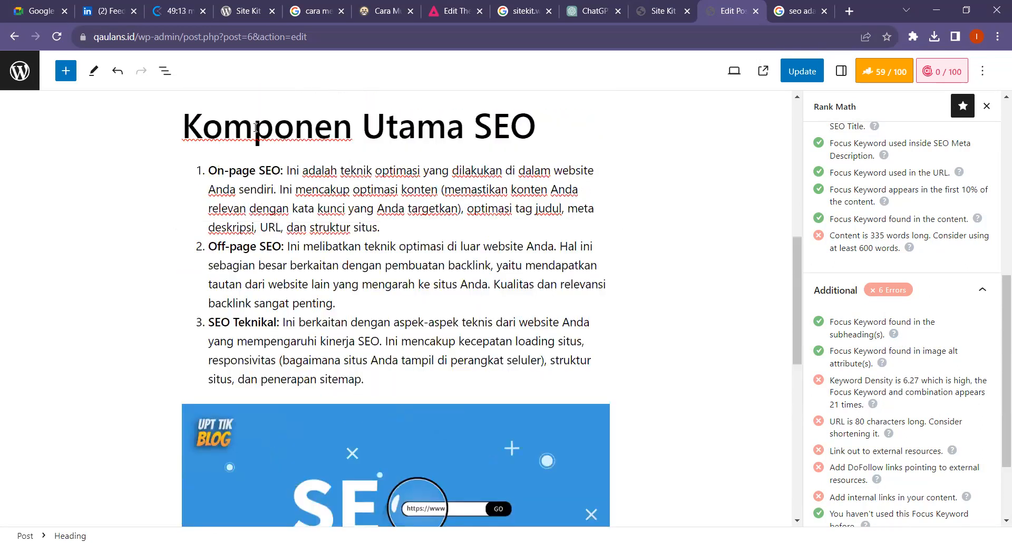
{"action": "left_click_drag", "start_coordinate": [183, 127], "coordinate": [473, 129]}
{"action": "left_click_drag", "start_coordinate": [208, 246], "coordinate": [284, 247]}
{"action": "left_click_drag", "start_coordinate": [209, 171], "coordinate": [273, 172]}
{"action": "left_click", "coordinate": [549, 268]}
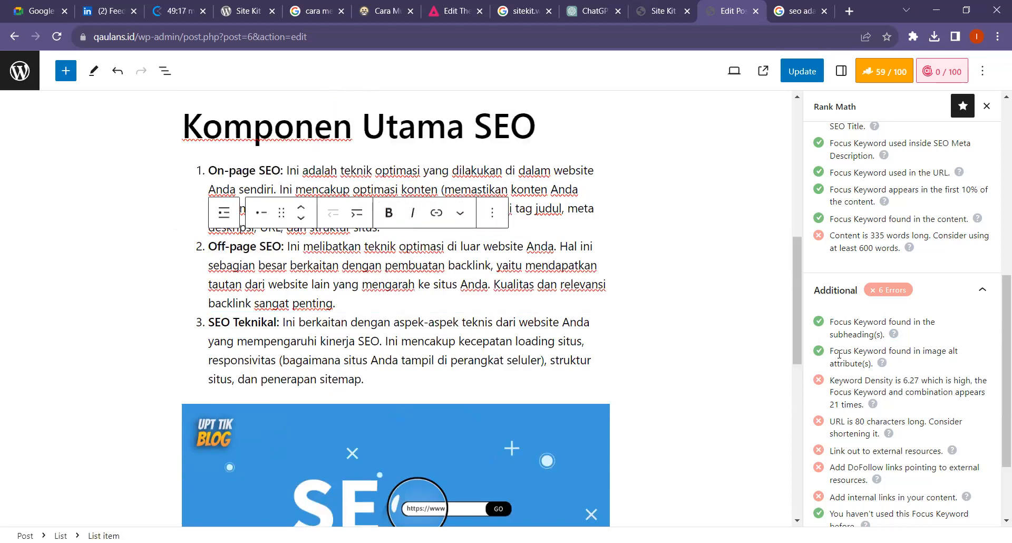
- Shorten the post's permalink to pengertian-seo in the Rank Math snippet editor and close the editor
{"action": "scroll", "coordinate": [848, 344], "scroll_direction": "down", "scroll_amount": 1}
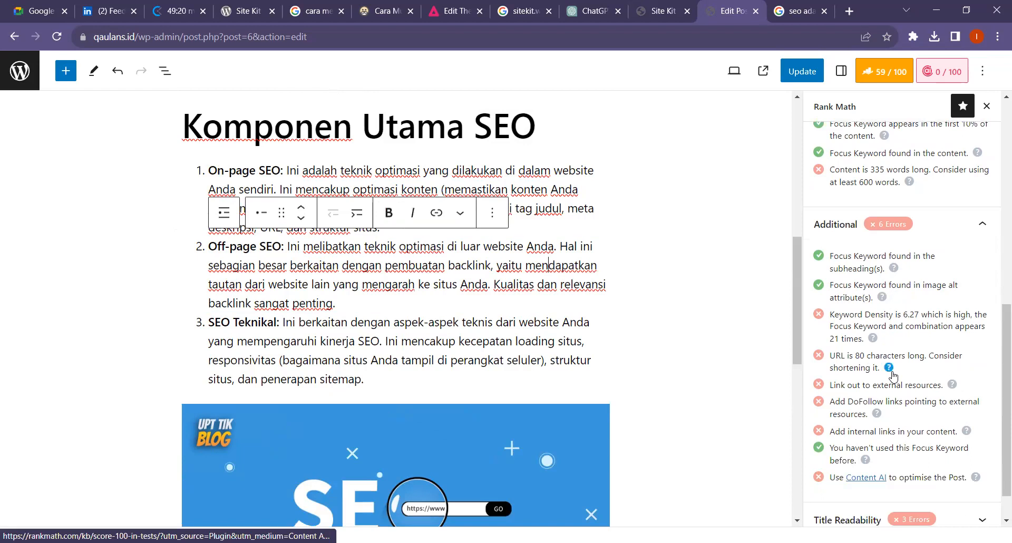
{"action": "left_click", "coordinate": [880, 85]}
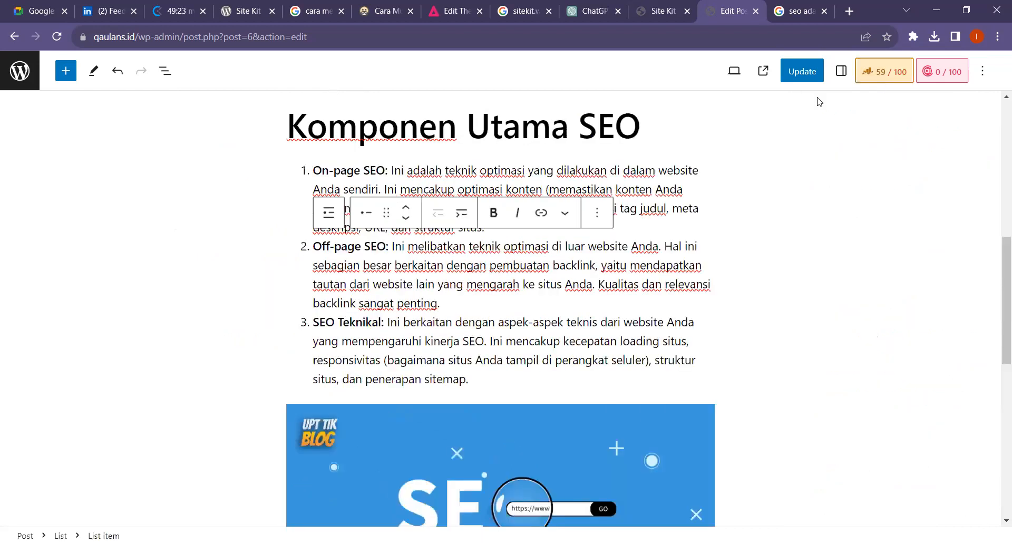
{"action": "left_click", "coordinate": [883, 80]}
{"action": "left_click", "coordinate": [843, 73]}
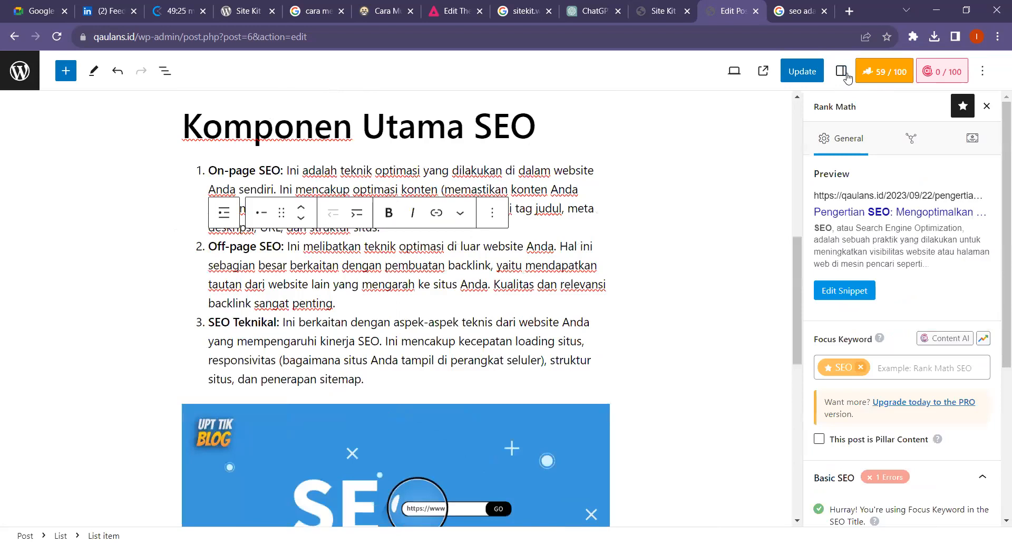
{"action": "left_click", "coordinate": [843, 73]}
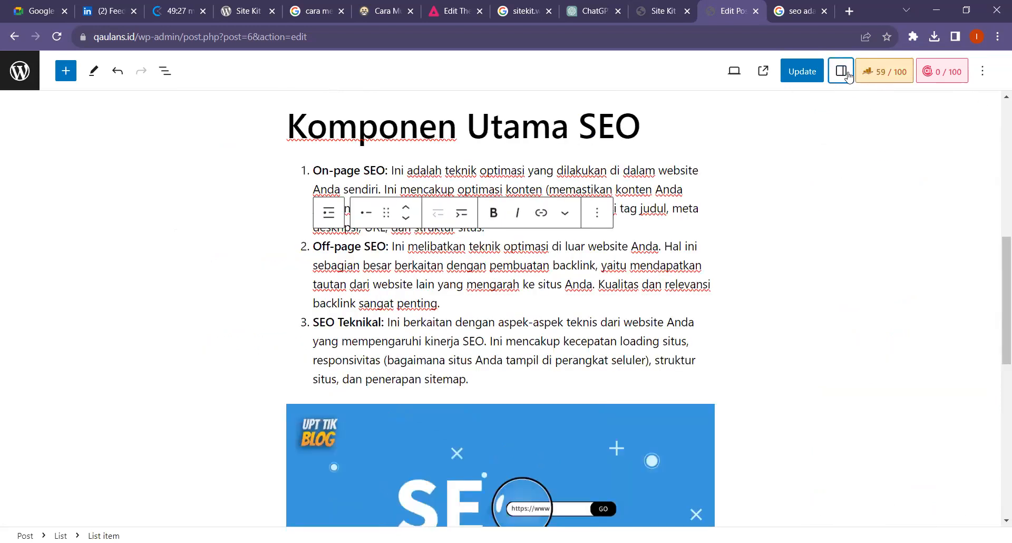
{"action": "left_click", "coordinate": [848, 74]}
{"action": "left_click", "coordinate": [870, 71]}
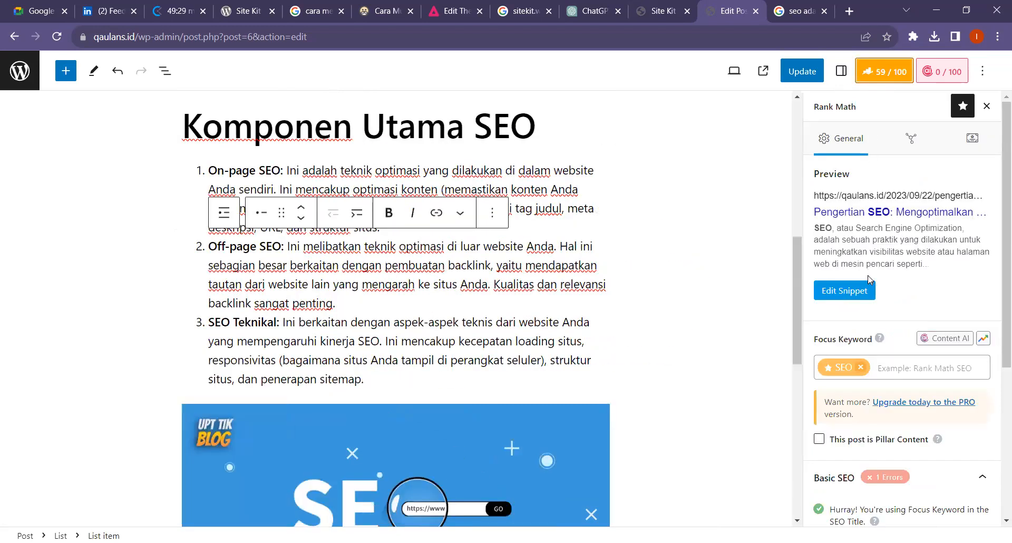
{"action": "left_click", "coordinate": [858, 291]}
{"action": "scroll", "coordinate": [508, 317], "scroll_direction": "down", "scroll_amount": 1}
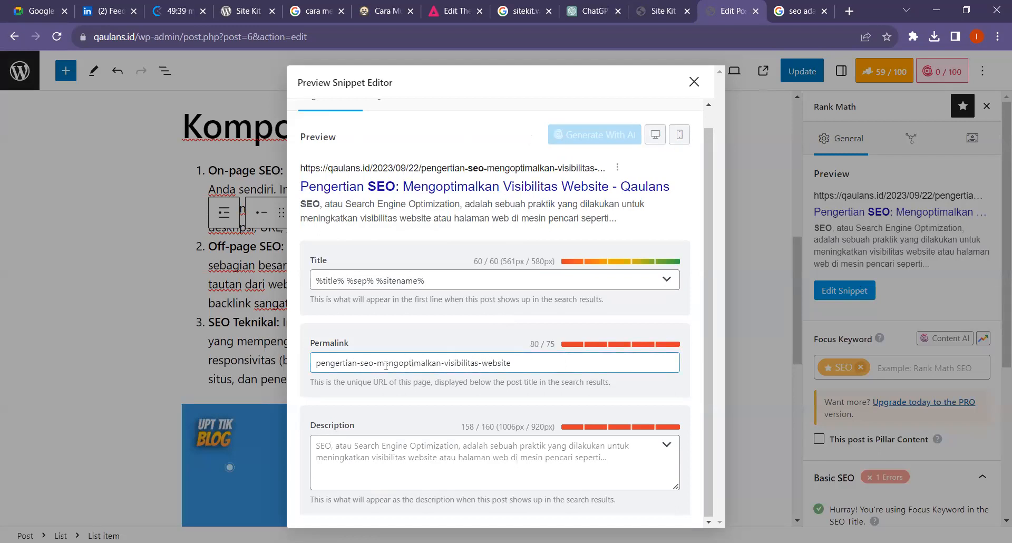
{"action": "left_click_drag", "start_coordinate": [381, 363], "coordinate": [547, 360]}
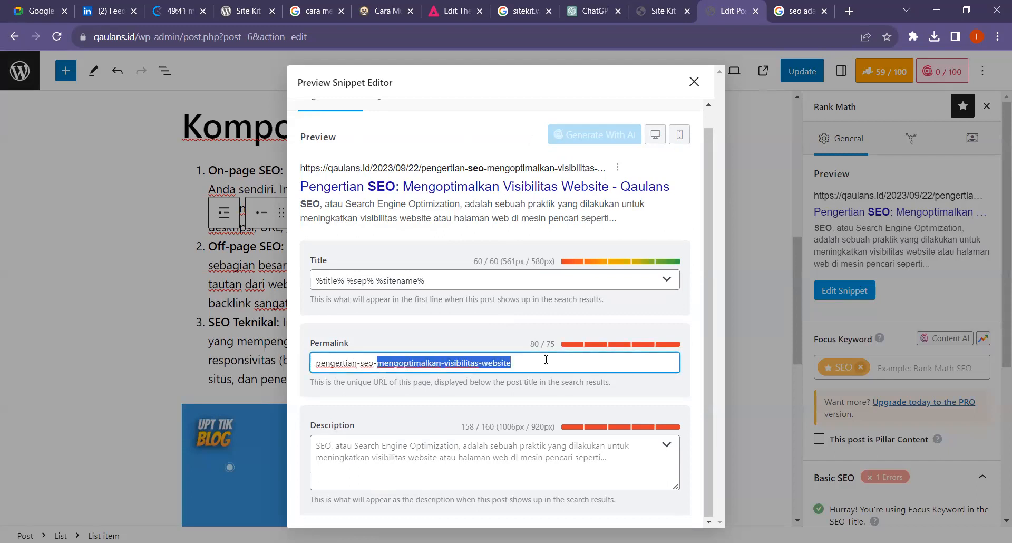
{"action": "key", "text": "BackSpace"}
{"action": "key", "text": "BackSpace"}
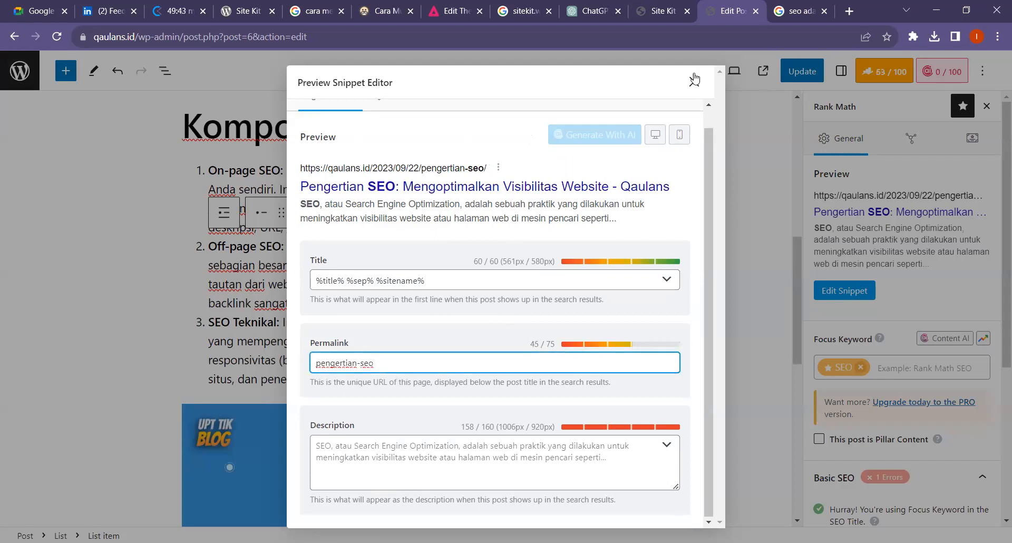
{"action": "left_click", "coordinate": [694, 82]}
- Expand the Additional checks and review the remaining errors, including internal and external links, against the post content and Basic SEO checks
{"action": "scroll", "coordinate": [832, 280], "scroll_direction": "down", "scroll_amount": 5}
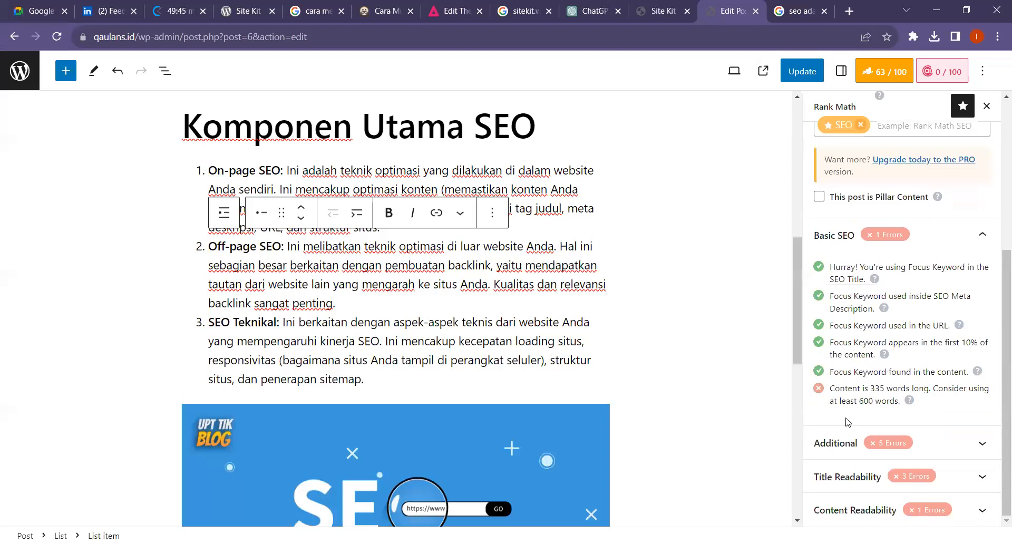
{"action": "left_click", "coordinate": [838, 442]}
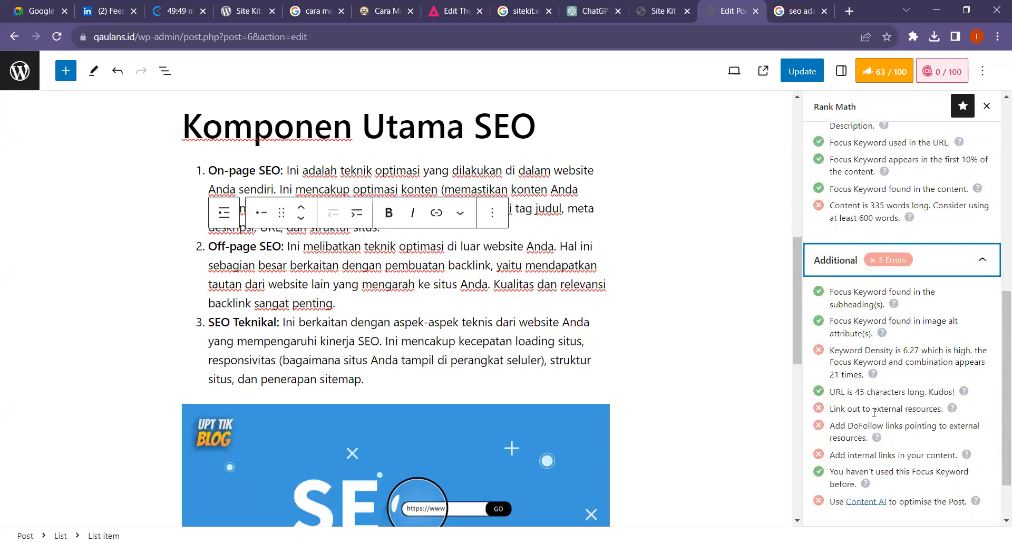
{"action": "left_click_drag", "start_coordinate": [831, 455], "coordinate": [956, 455]}
{"action": "left_click", "coordinate": [326, 265]}
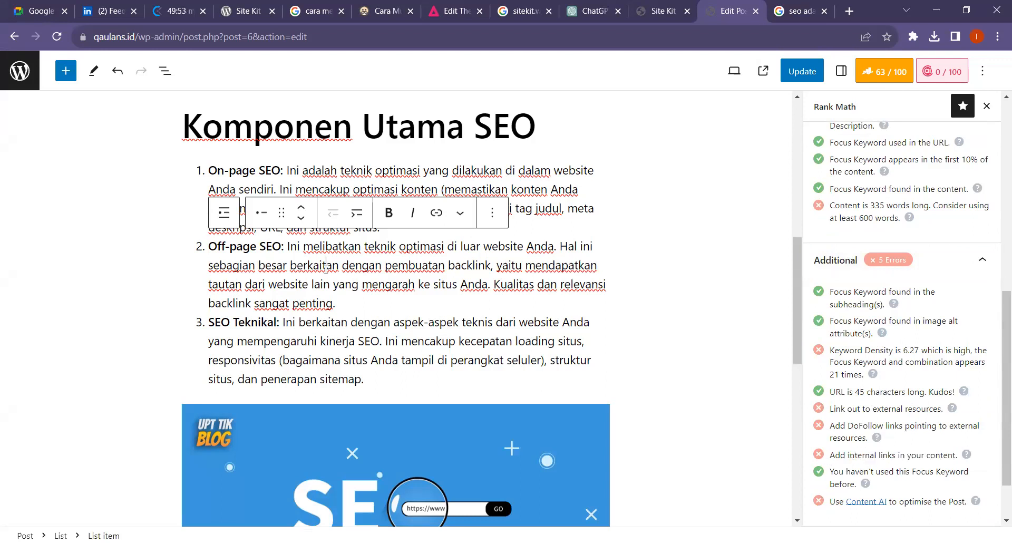
{"action": "scroll", "coordinate": [300, 194], "scroll_direction": "up", "scroll_amount": 5}
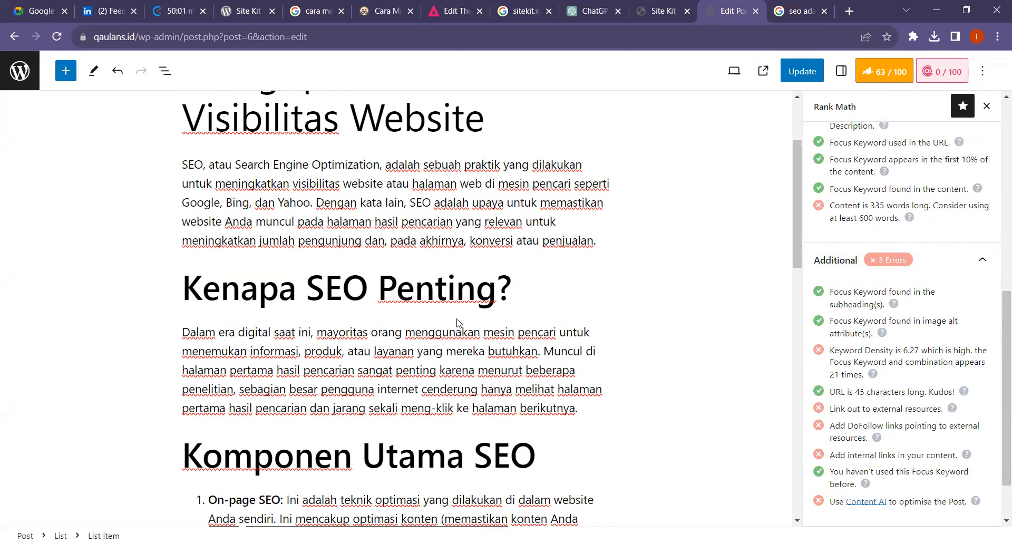
{"action": "scroll", "coordinate": [843, 292], "scroll_direction": "down", "scroll_amount": 2}
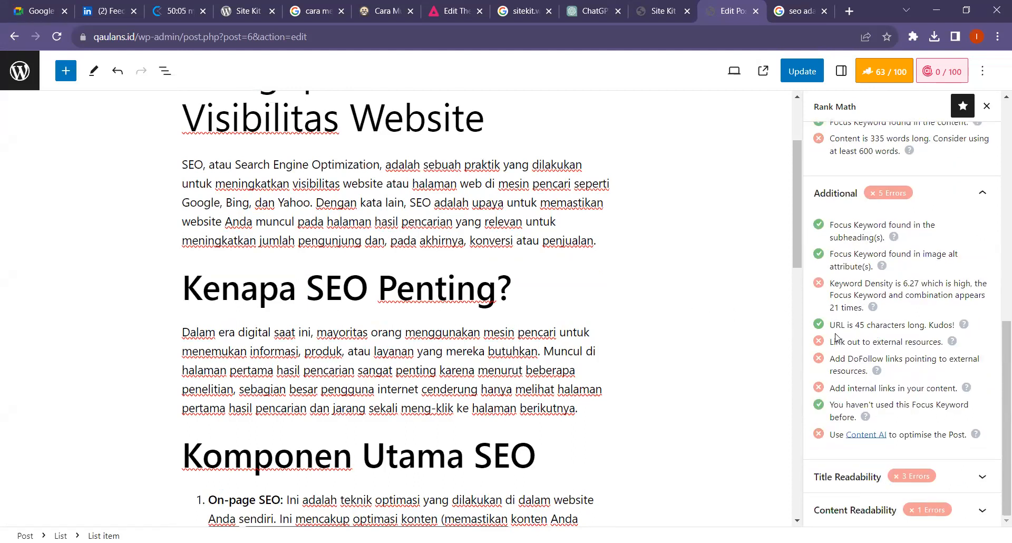
{"action": "scroll", "coordinate": [850, 319], "scroll_direction": "up", "scroll_amount": 10}
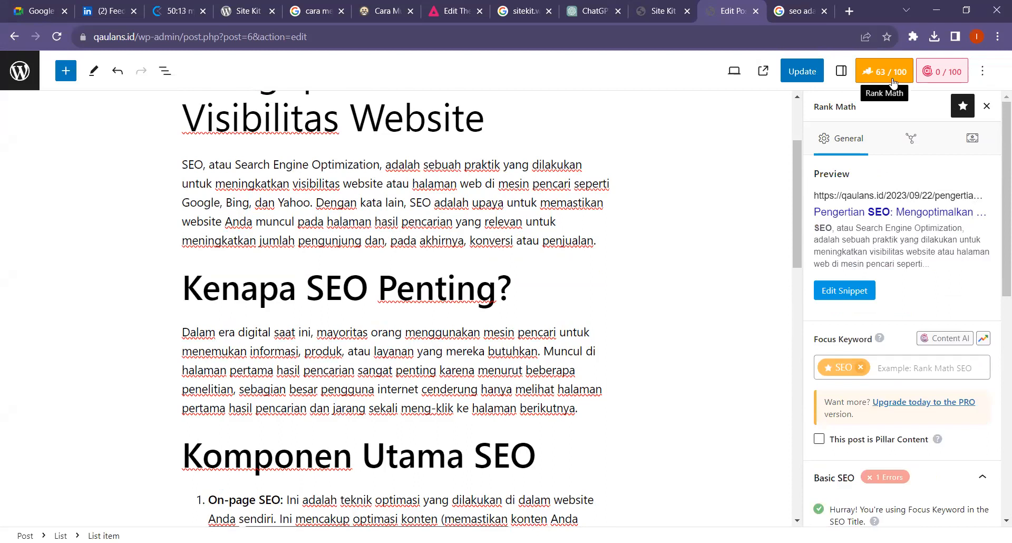
{"action": "scroll", "coordinate": [893, 232], "scroll_direction": "down", "scroll_amount": 5}
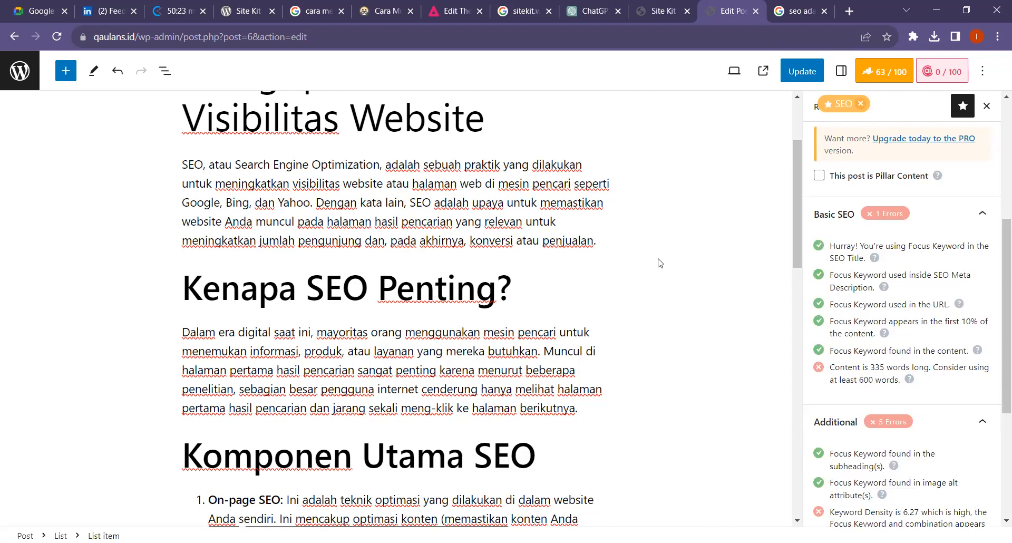
{"action": "scroll", "coordinate": [619, 245], "scroll_direction": "up", "scroll_amount": 3}
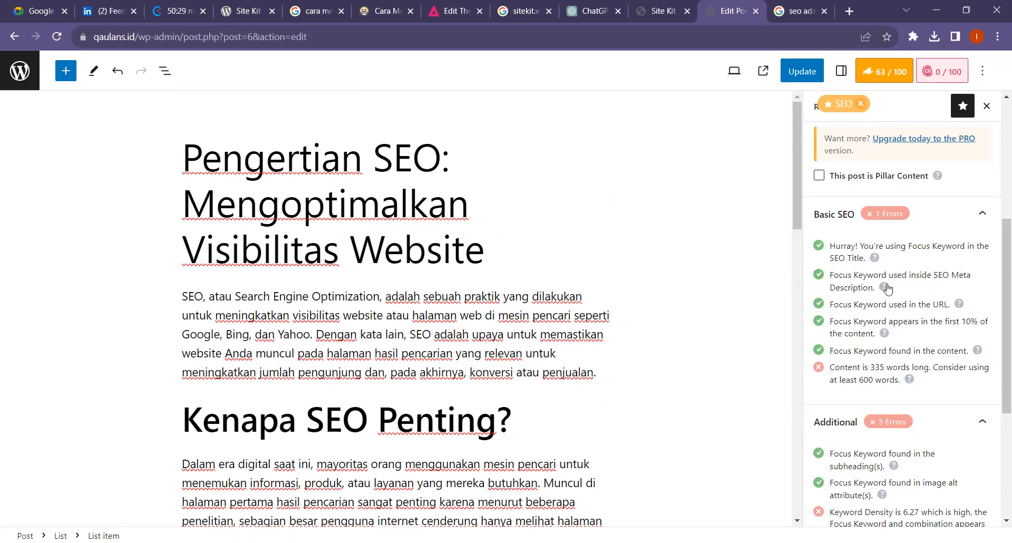
- Open the Preview Snippet Editor, examine the shortened permalink and the description, and close it without changes
{"action": "left_click", "coordinate": [870, 80]}
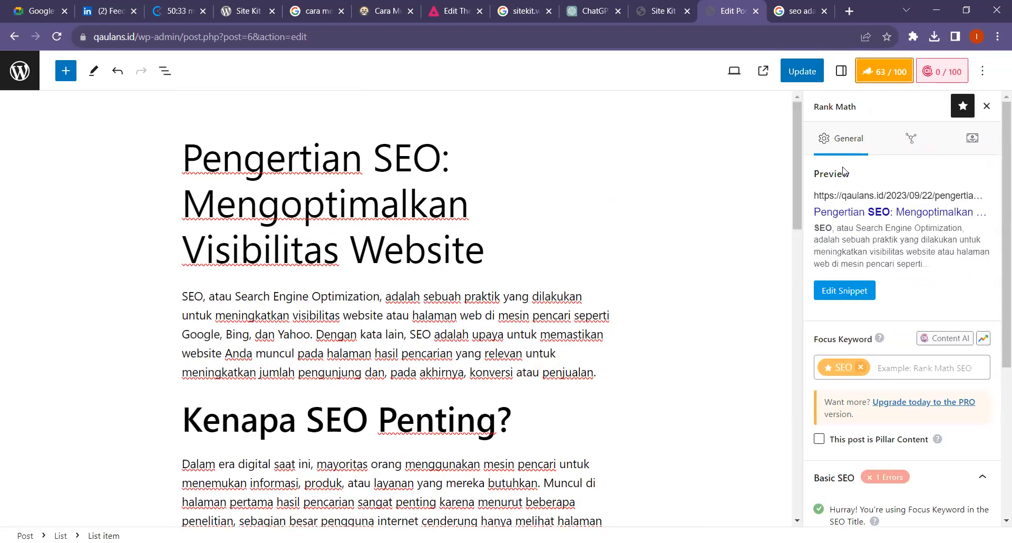
{"action": "left_click", "coordinate": [845, 290]}
{"action": "scroll", "coordinate": [533, 350], "scroll_direction": "down", "scroll_amount": 1}
{"action": "left_click", "coordinate": [499, 444]}
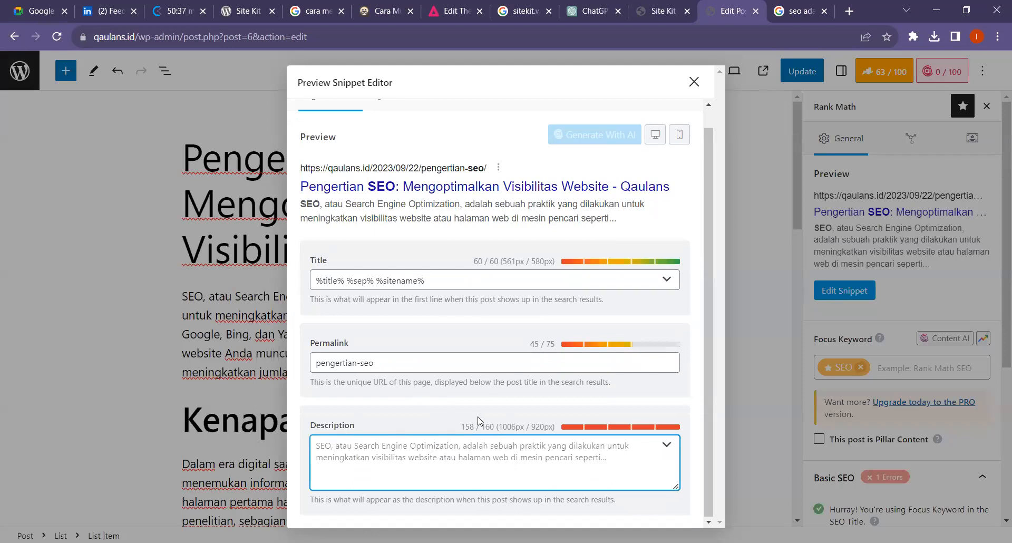
{"action": "left_click", "coordinate": [694, 83]}
- Check the Basic SEO items on keyword in URL, first 10% and content against the post's opening sentences
{"action": "scroll", "coordinate": [892, 310], "scroll_direction": "down", "scroll_amount": 3}
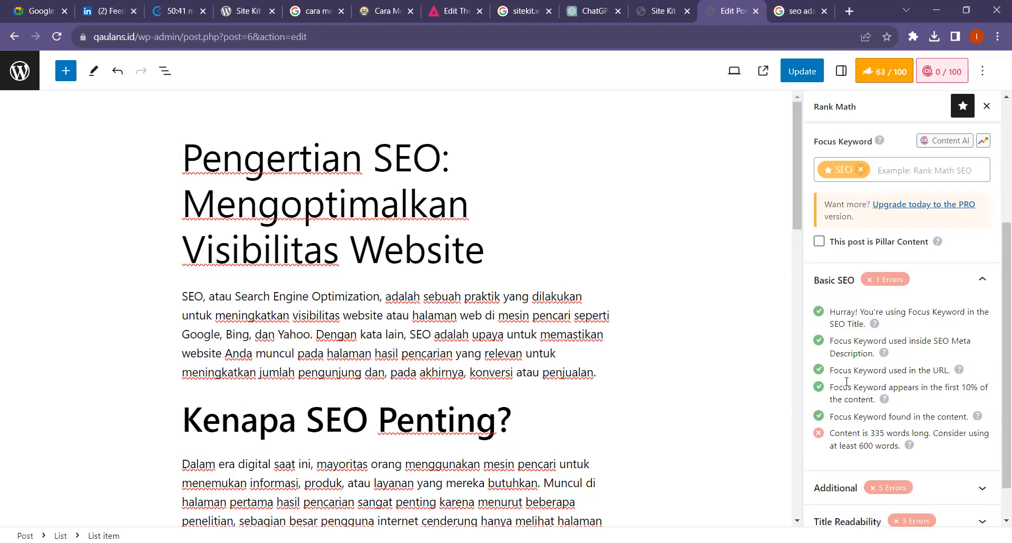
{"action": "left_click_drag", "start_coordinate": [831, 371], "coordinate": [918, 370]}
{"action": "left_click", "coordinate": [928, 369]}
{"action": "left_click_drag", "start_coordinate": [183, 296], "coordinate": [311, 334]}
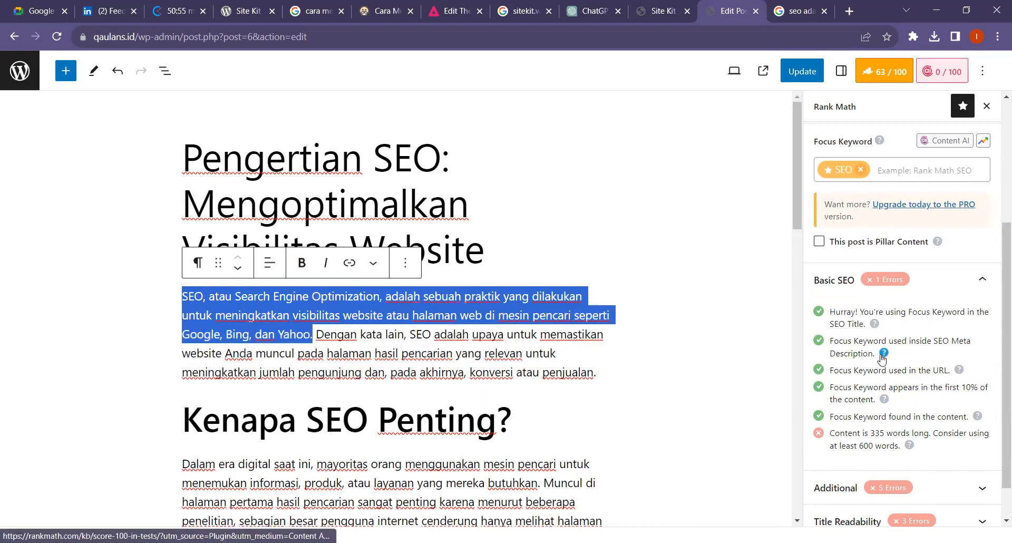
{"action": "scroll", "coordinate": [881, 369], "scroll_direction": "down", "scroll_amount": 1}
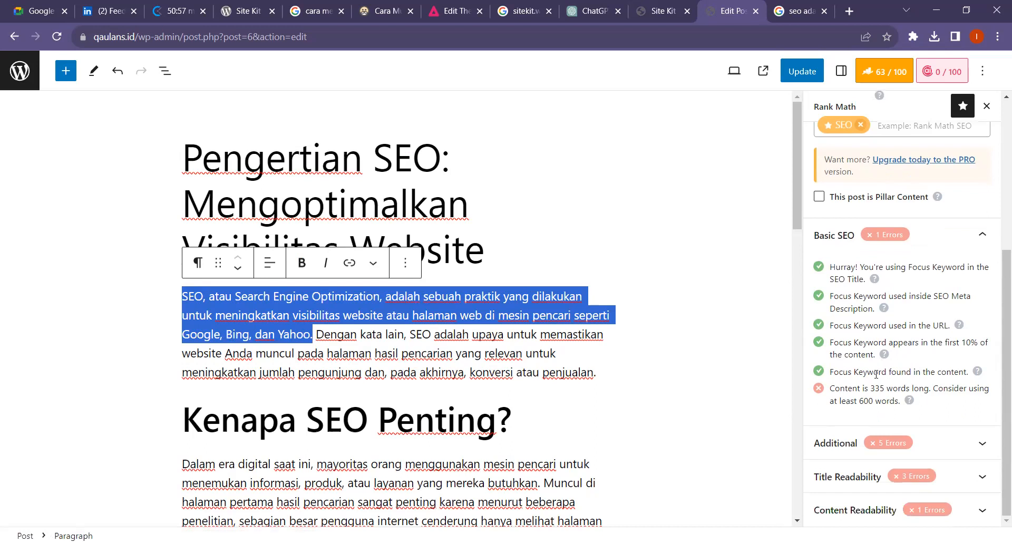
{"action": "left_click", "coordinate": [877, 373]}
{"action": "scroll", "coordinate": [368, 299], "scroll_direction": "down", "scroll_amount": 2}
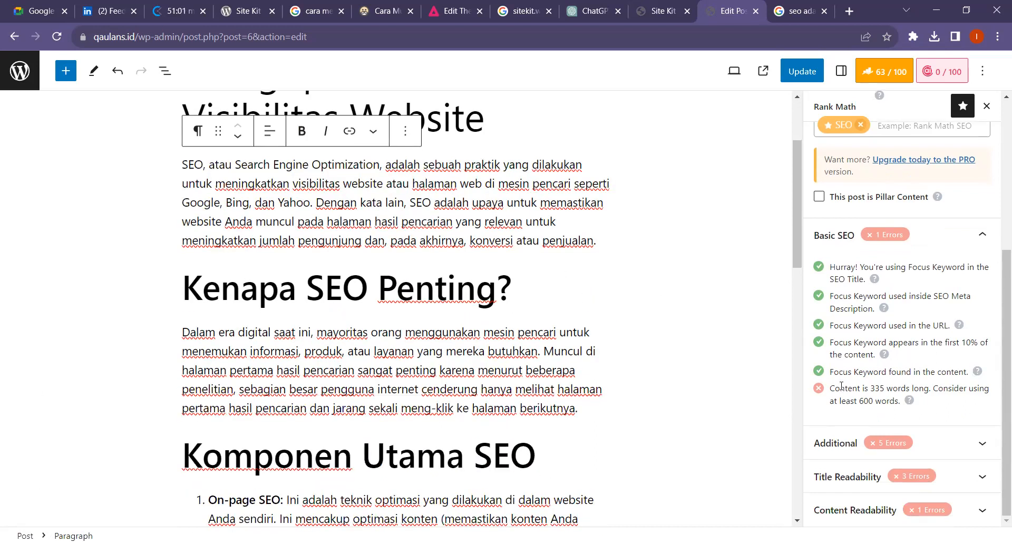
- Expand the Additional checks and verify the keyword in the "Kenapa SEO Penting?" subheading and the SEO image's alternative text
{"action": "left_click", "coordinate": [838, 444]}
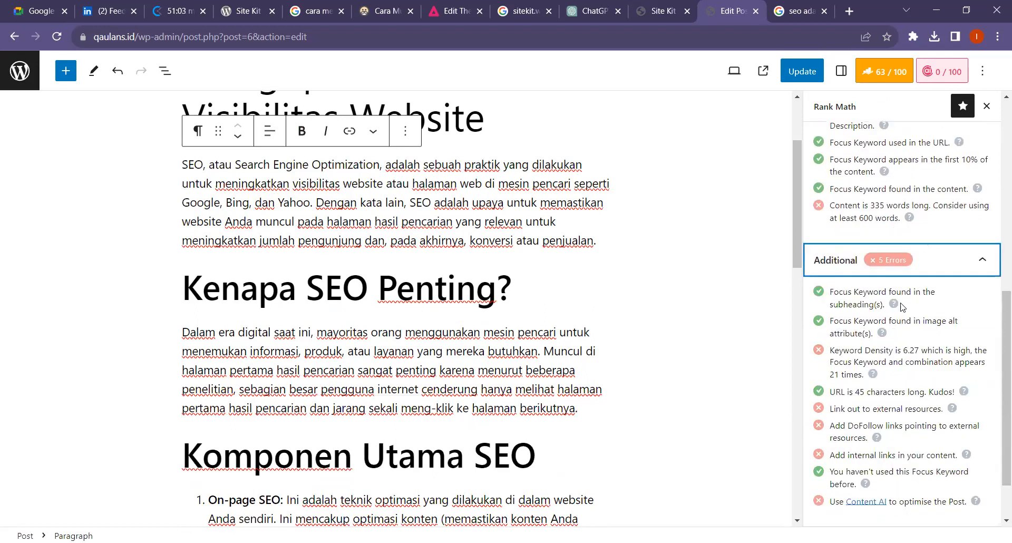
{"action": "left_click_drag", "start_coordinate": [204, 290], "coordinate": [380, 289]}
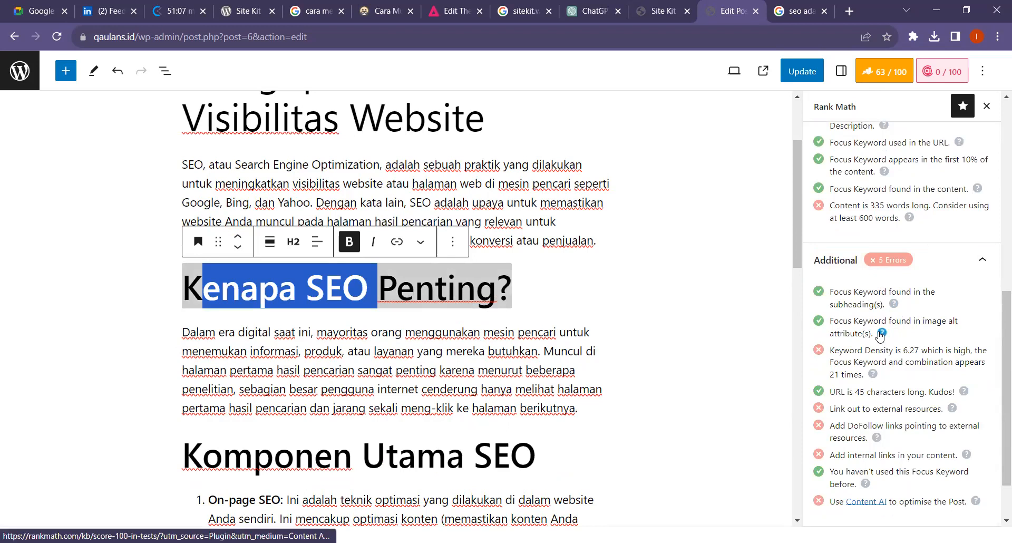
{"action": "scroll", "coordinate": [482, 327], "scroll_direction": "down", "scroll_amount": 8}
{"action": "scroll", "coordinate": [436, 323], "scroll_direction": "up", "scroll_amount": 10}
{"action": "scroll", "coordinate": [523, 308], "scroll_direction": "down", "scroll_amount": 5}
{"action": "scroll", "coordinate": [524, 308], "scroll_direction": "down", "scroll_amount": 6}
{"action": "left_click", "coordinate": [449, 305]}
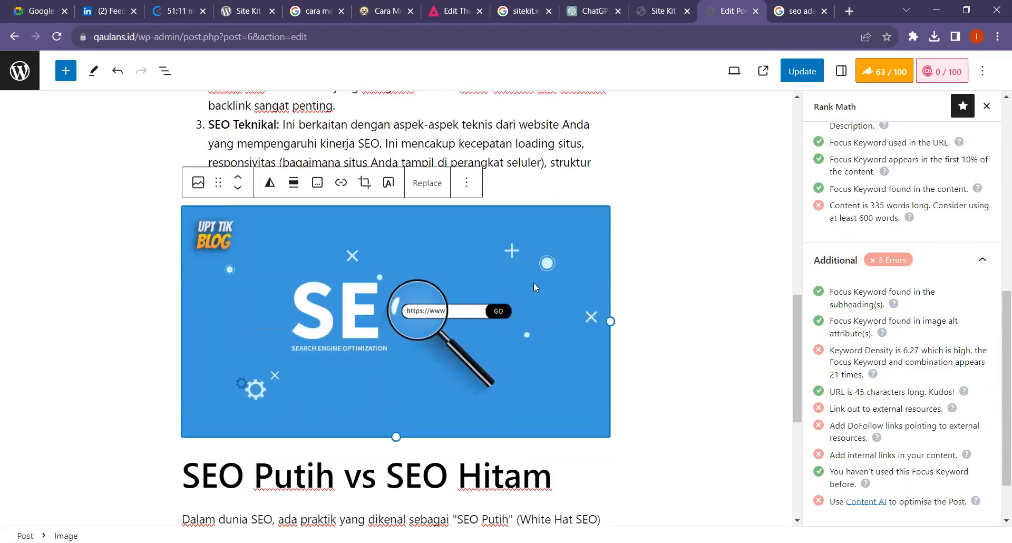
{"action": "left_click", "coordinate": [842, 71]}
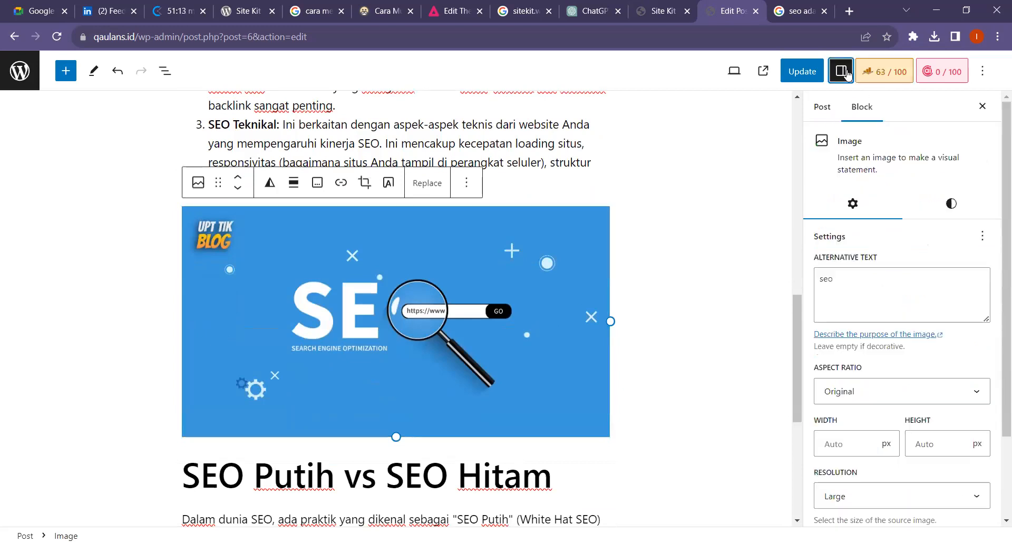
- Check the SEO image's alternative text, and review the Additional checks on keyword density, external, DoFollow and internal links
{"action": "double_click", "coordinate": [858, 282]}
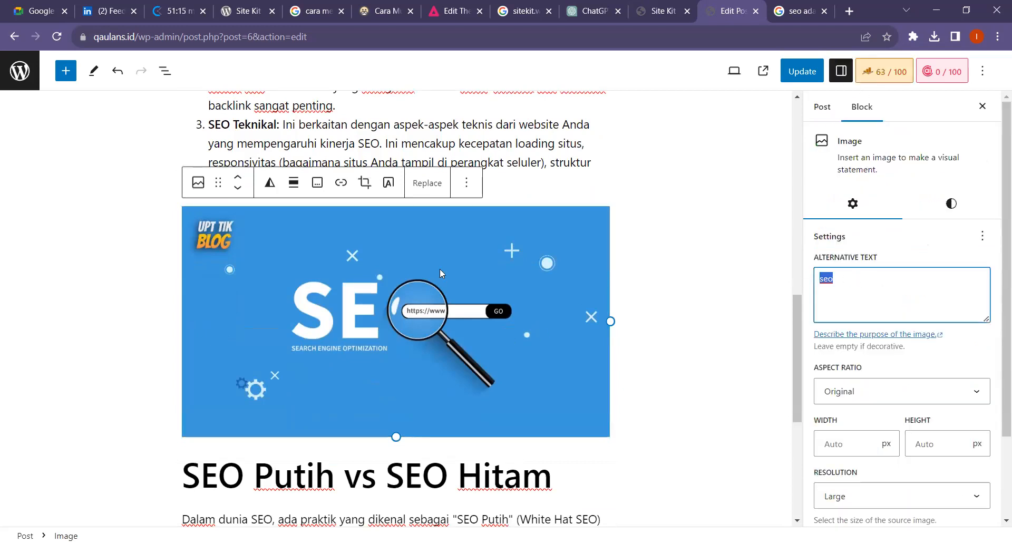
{"action": "left_click", "coordinate": [876, 73]}
{"action": "scroll", "coordinate": [893, 323], "scroll_direction": "down", "scroll_amount": 5}
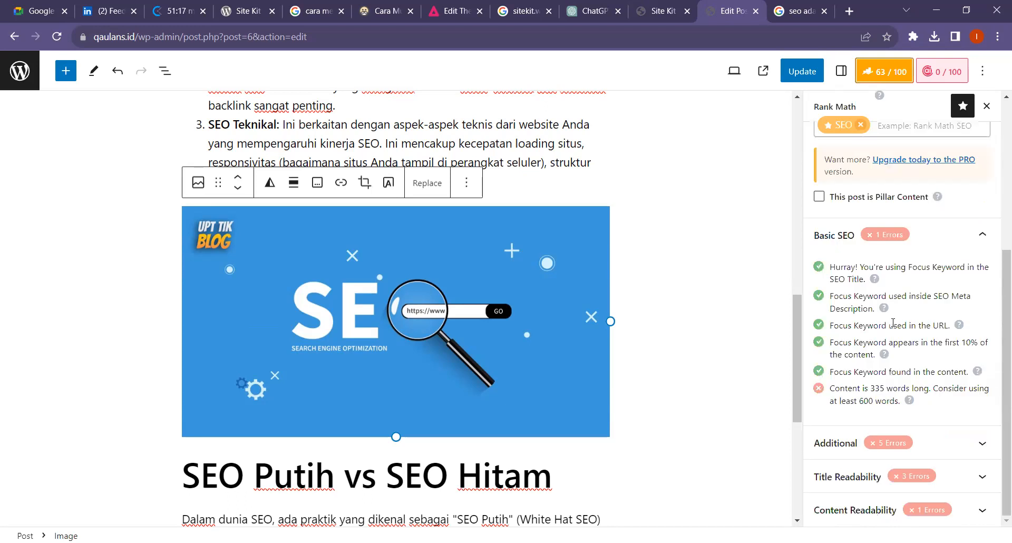
{"action": "left_click", "coordinate": [826, 442]}
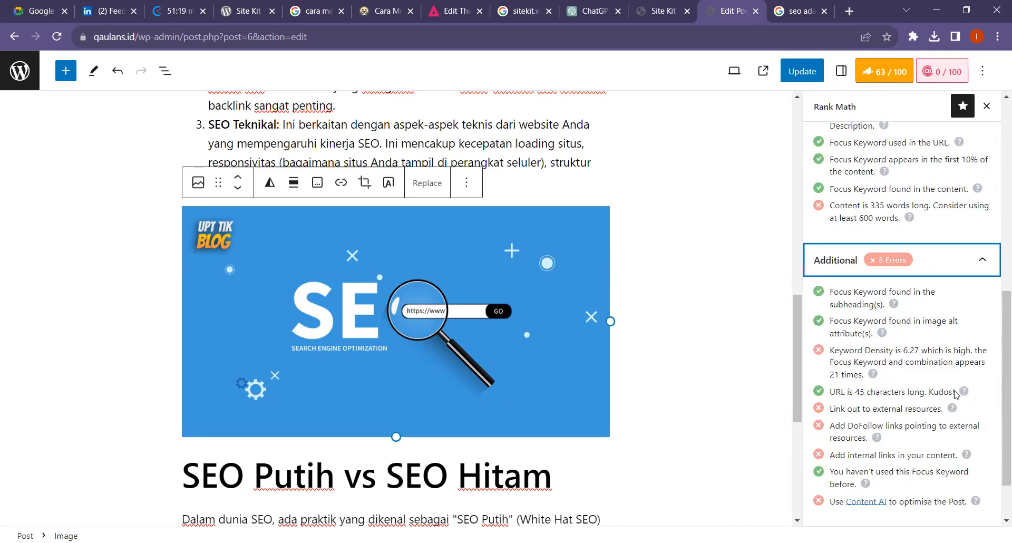
{"action": "scroll", "coordinate": [886, 340], "scroll_direction": "down", "scroll_amount": 2}
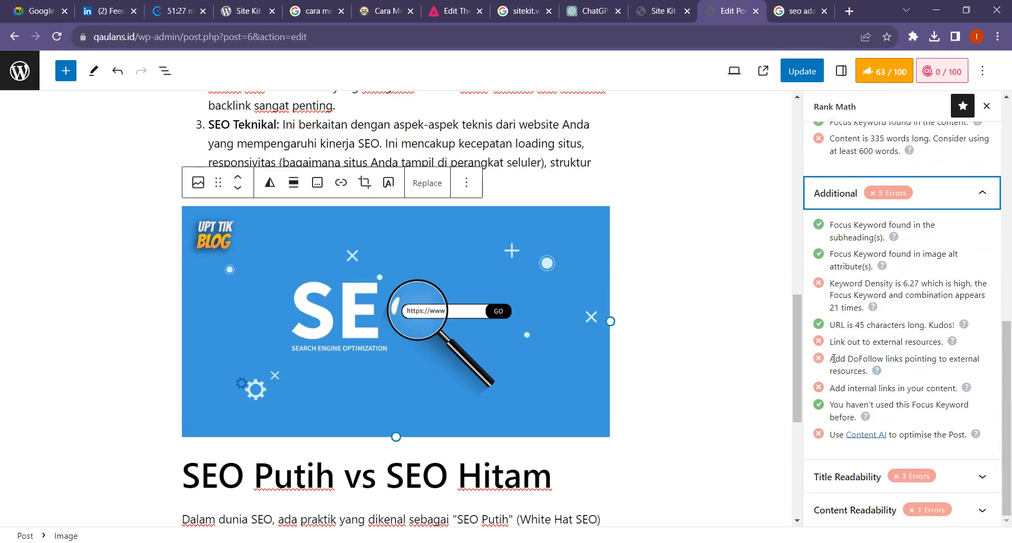
{"action": "left_click_drag", "start_coordinate": [830, 359], "coordinate": [868, 375]}
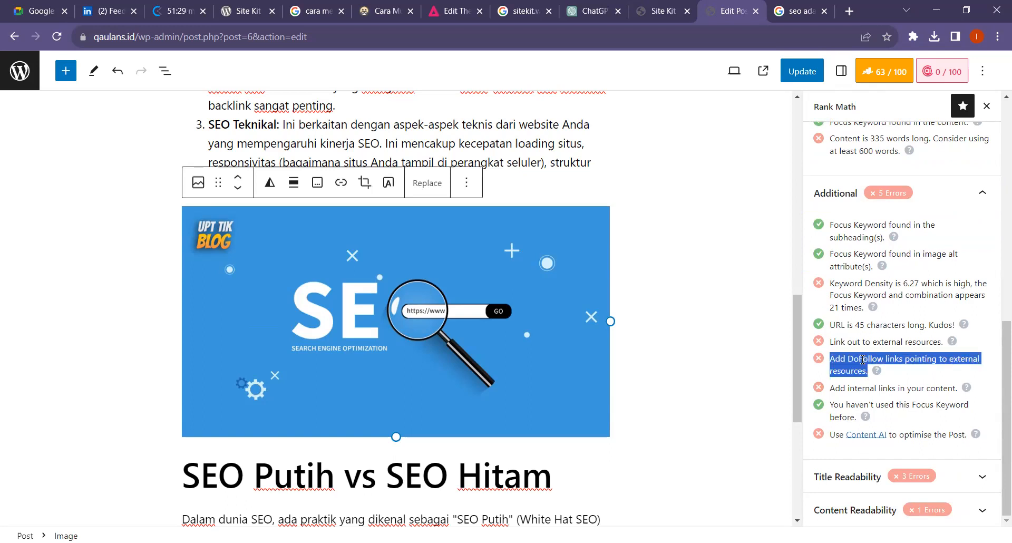
{"action": "left_click", "coordinate": [868, 374]}
{"action": "left_click_drag", "start_coordinate": [867, 373], "coordinate": [832, 362]}
{"action": "left_click", "coordinate": [865, 341]}
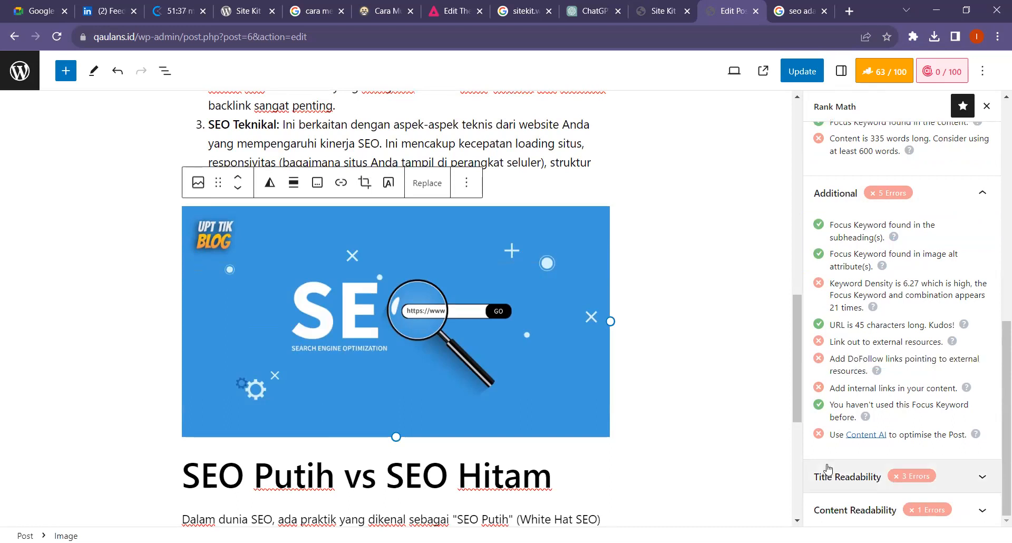
- Expand the Title Readability and Content Readability checks and review the items on sentiment words, power words, numbers and a table of contents plugin
{"action": "left_click", "coordinate": [829, 474]}
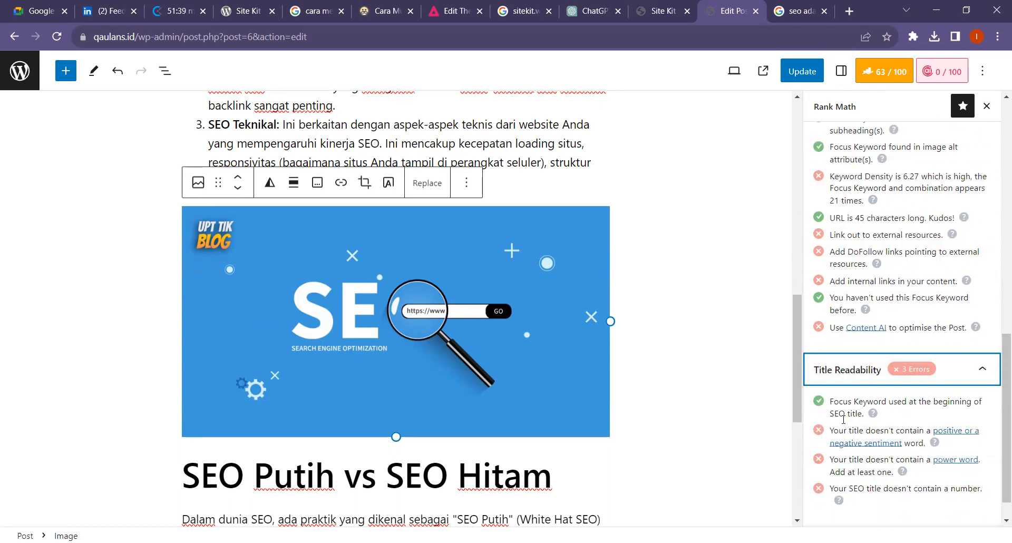
{"action": "scroll", "coordinate": [887, 433], "scroll_direction": "down", "scroll_amount": 1}
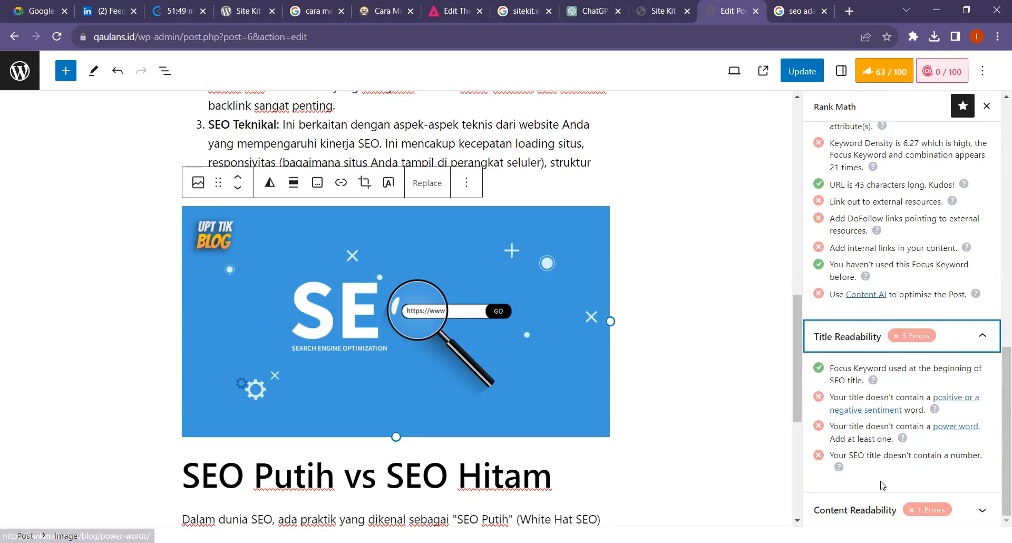
{"action": "left_click", "coordinate": [858, 514]}
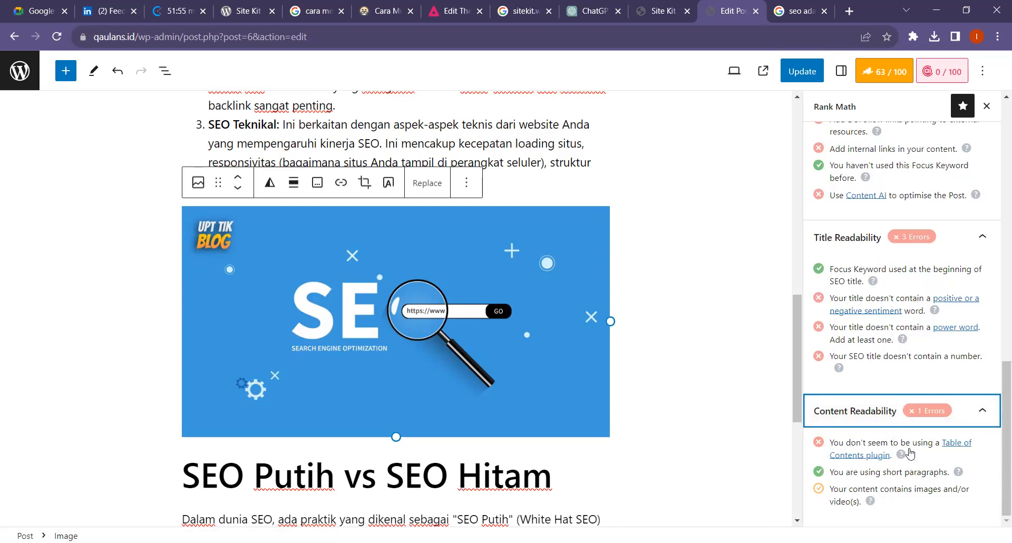
{"action": "left_click", "coordinate": [857, 416]}
{"action": "scroll", "coordinate": [199, 319], "scroll_direction": "down", "scroll_amount": 6}
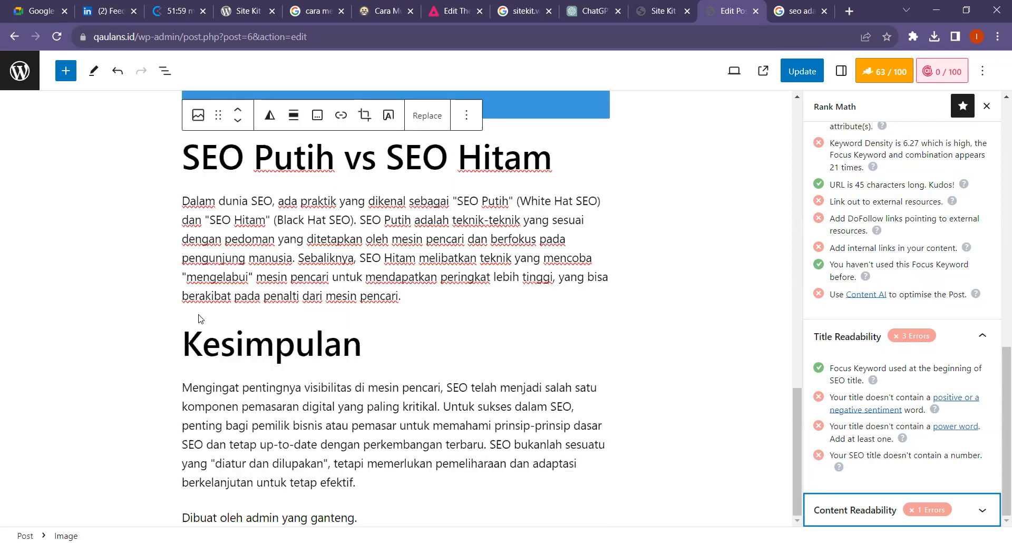
- Update the post, and search for new plugins to add with the term "table of"
{"action": "left_click", "coordinate": [792, 79]}
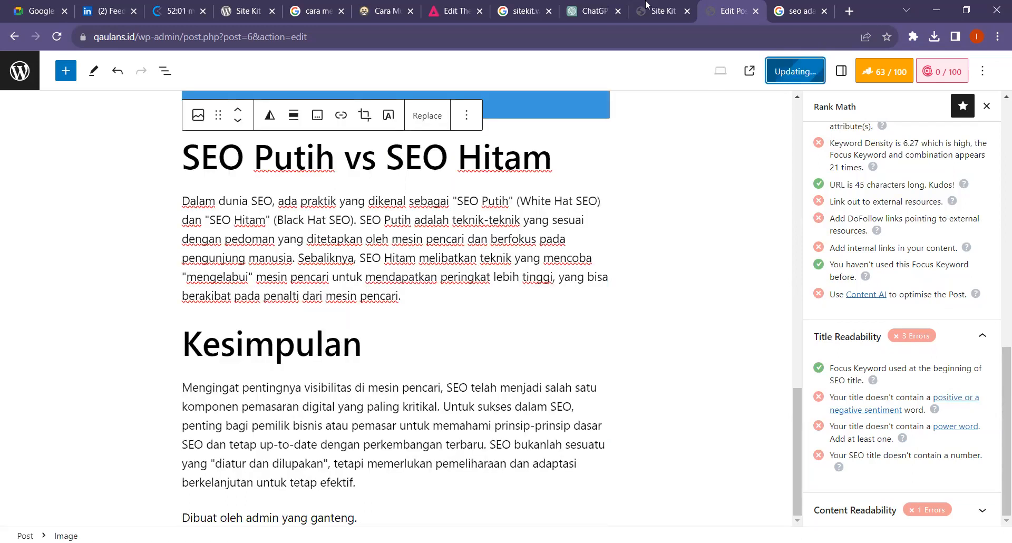
{"action": "left_click", "coordinate": [670, 5]}
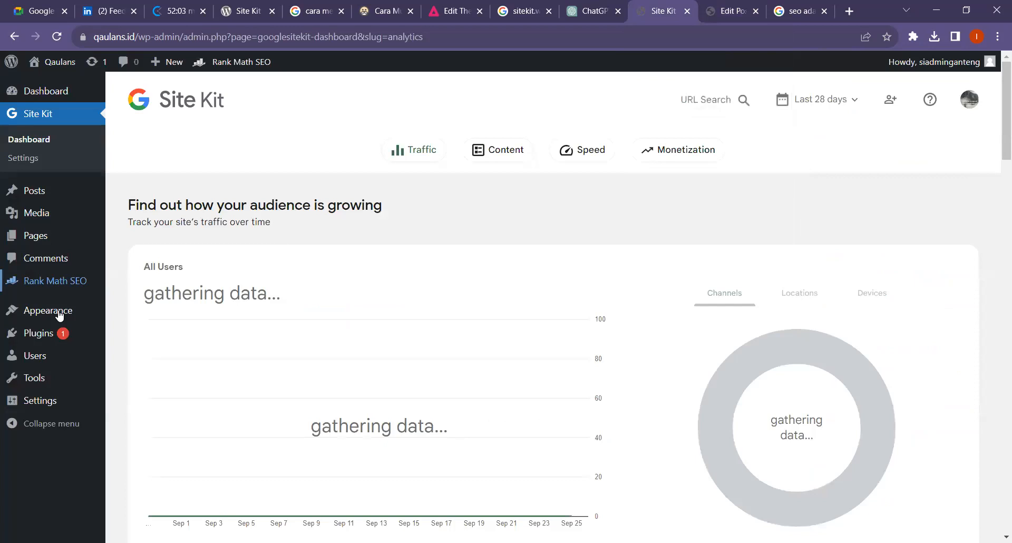
{"action": "mouse_move", "coordinate": [52, 338]}
{"action": "left_click", "coordinate": [142, 353]}
{"action": "left_click", "coordinate": [829, 136]}
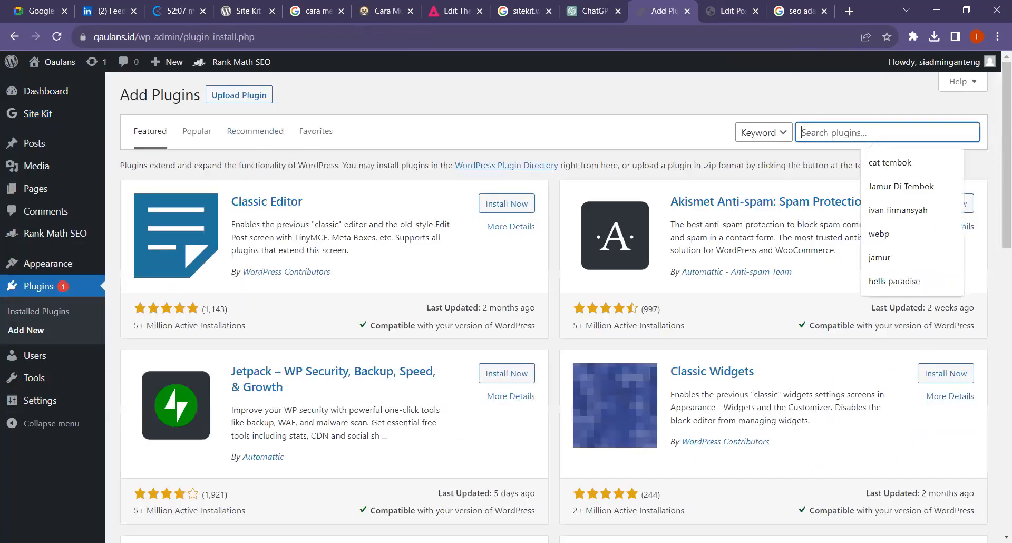
{"action": "type", "text": "table o"}
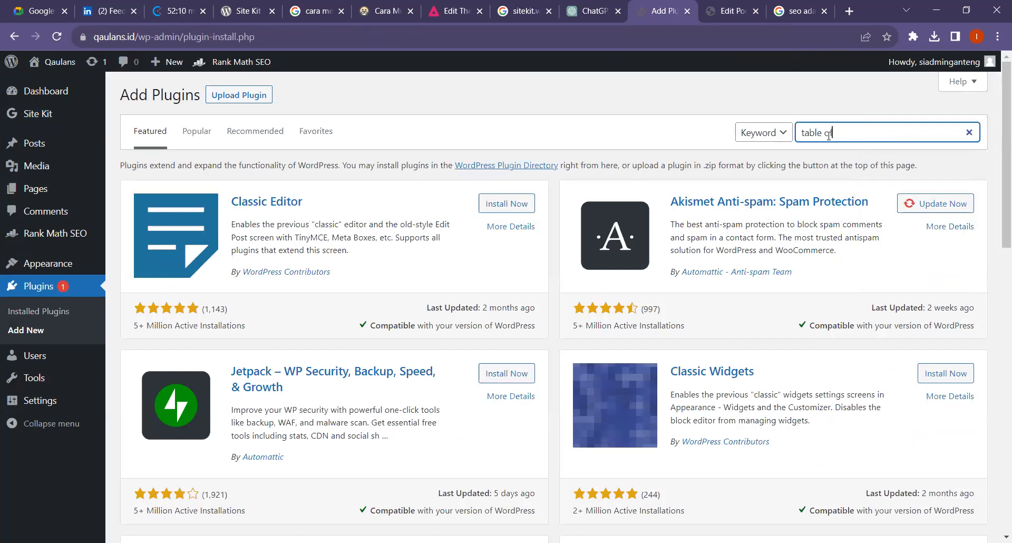
{"action": "scroll", "coordinate": [829, 136], "scroll_direction": "down", "scroll_amount": 10}
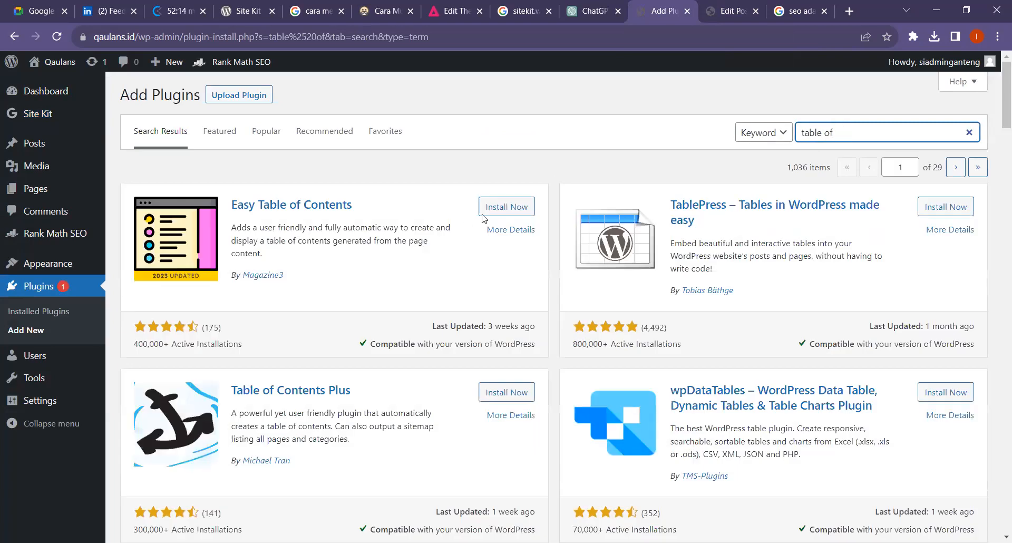
- Install and activate the Easy Table of Contents plugin
{"action": "left_click", "coordinate": [490, 208]}
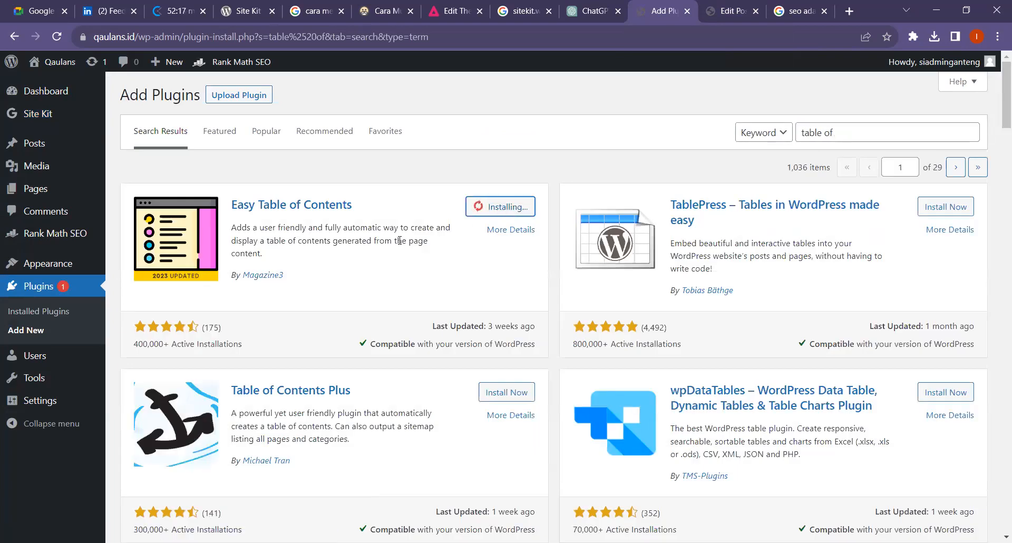
{"action": "left_click", "coordinate": [736, 10]}
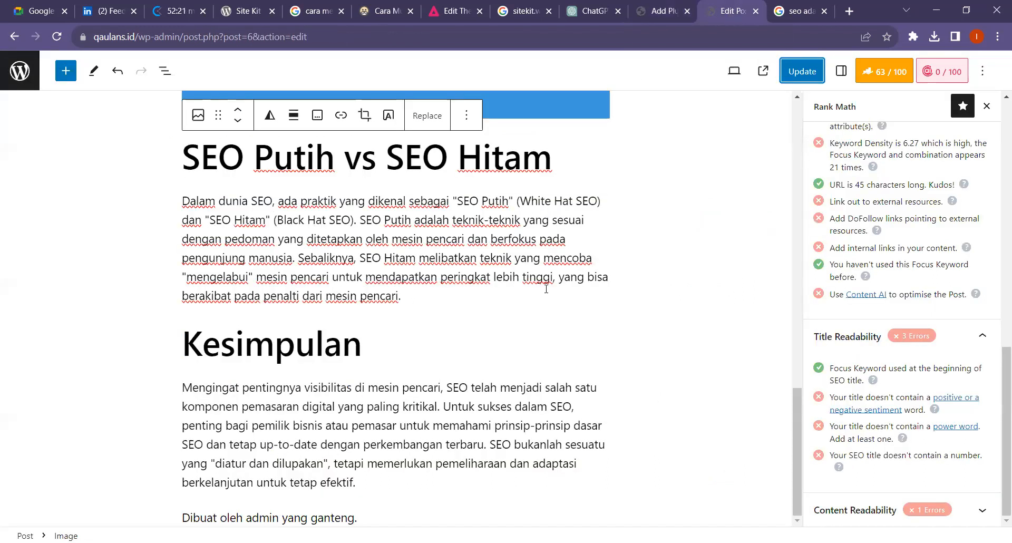
{"action": "left_click", "coordinate": [645, 13]}
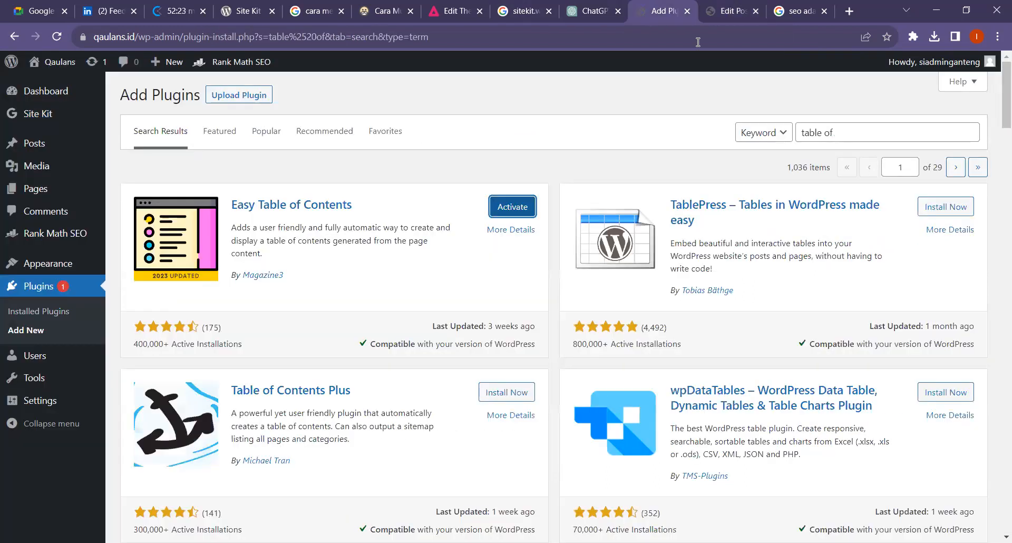
{"action": "left_click", "coordinate": [506, 205]}
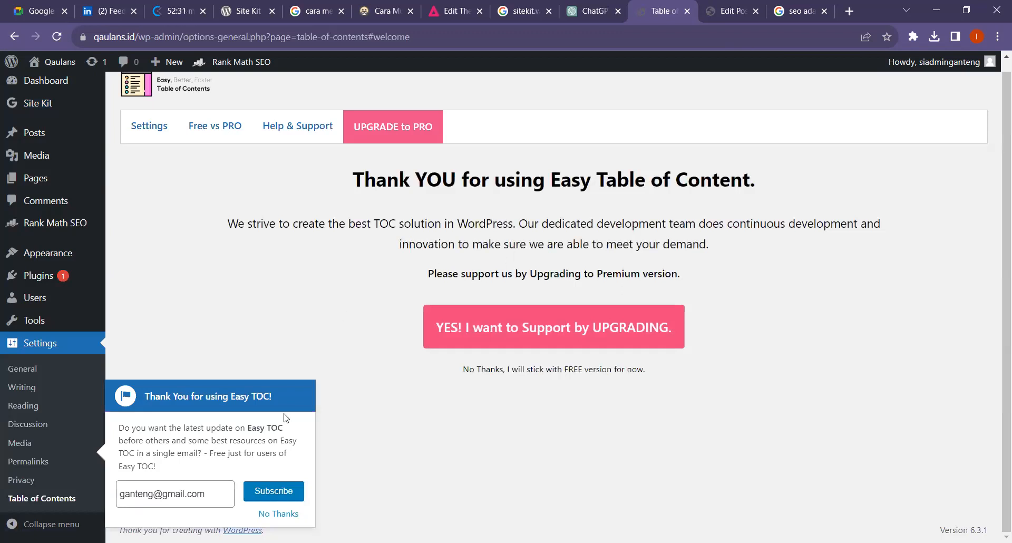
- In the Easy Table of Contents settings, decline the newsletter offer and disable Pages under both Enable Support and Auto Insert
{"action": "scroll", "coordinate": [314, 313], "scroll_direction": "up", "scroll_amount": 1}
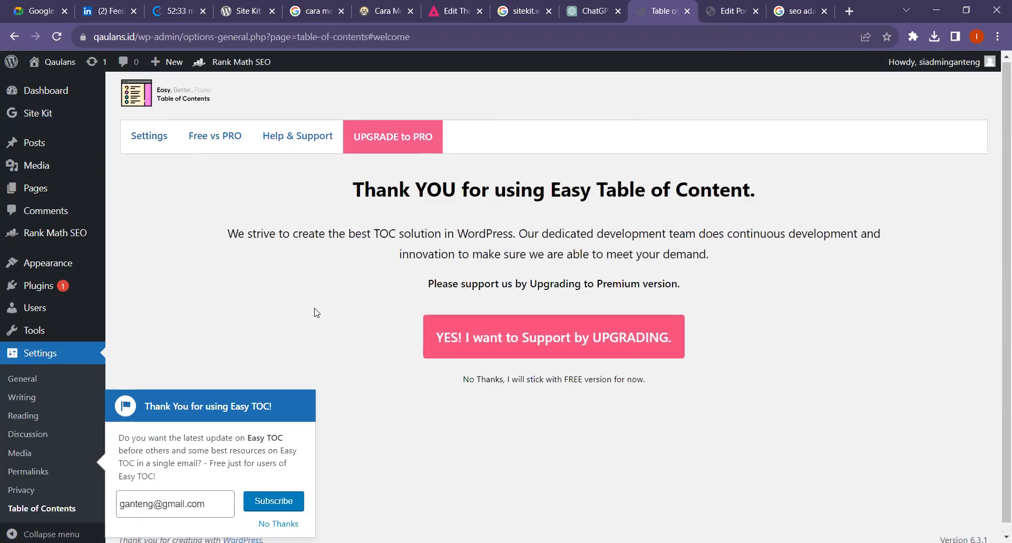
{"action": "left_click", "coordinate": [151, 141]}
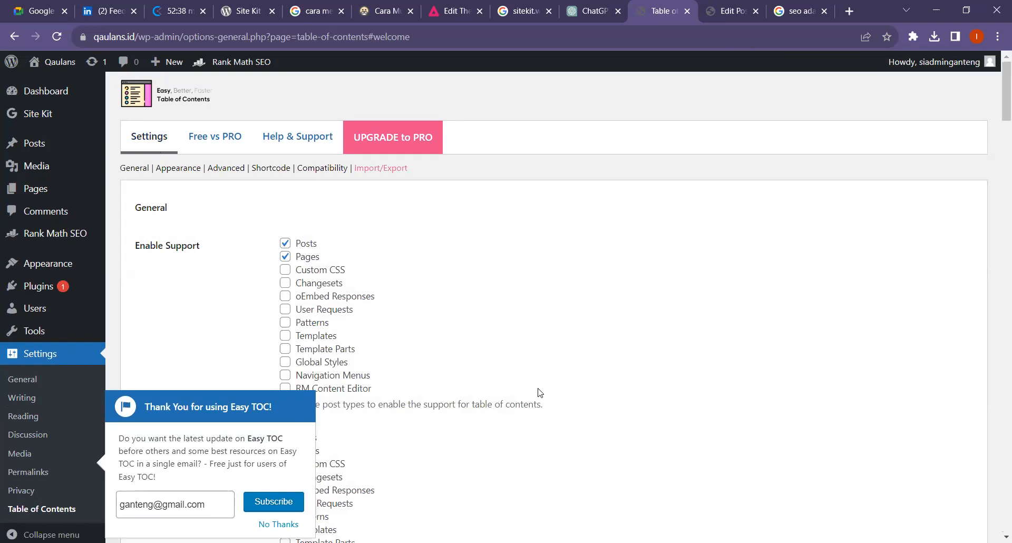
{"action": "left_click", "coordinate": [277, 525]}
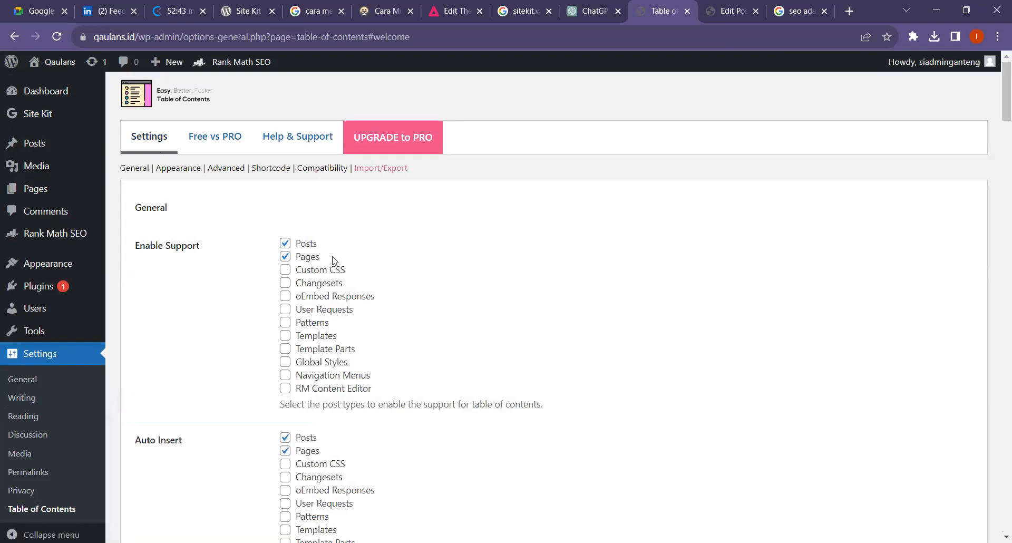
{"action": "left_click", "coordinate": [299, 261]}
{"action": "left_click", "coordinate": [304, 451]}
- Examine the table of contents options for position, minimum headings, header label, counter, theme and included heading levels without changing them
{"action": "scroll", "coordinate": [304, 375], "scroll_direction": "down", "scroll_amount": 5}
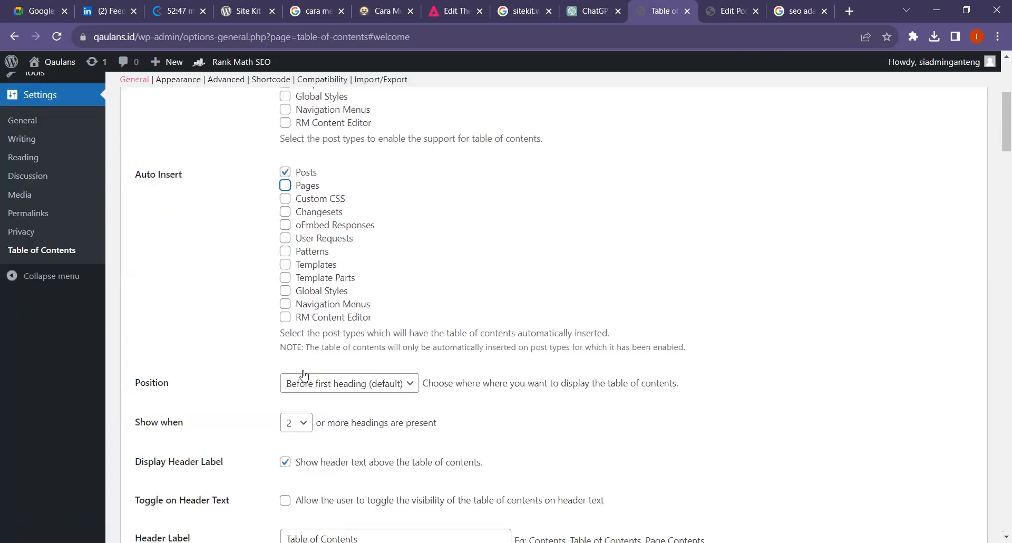
{"action": "scroll", "coordinate": [360, 311], "scroll_direction": "down", "scroll_amount": 1}
{"action": "scroll", "coordinate": [358, 311], "scroll_direction": "down", "scroll_amount": 2}
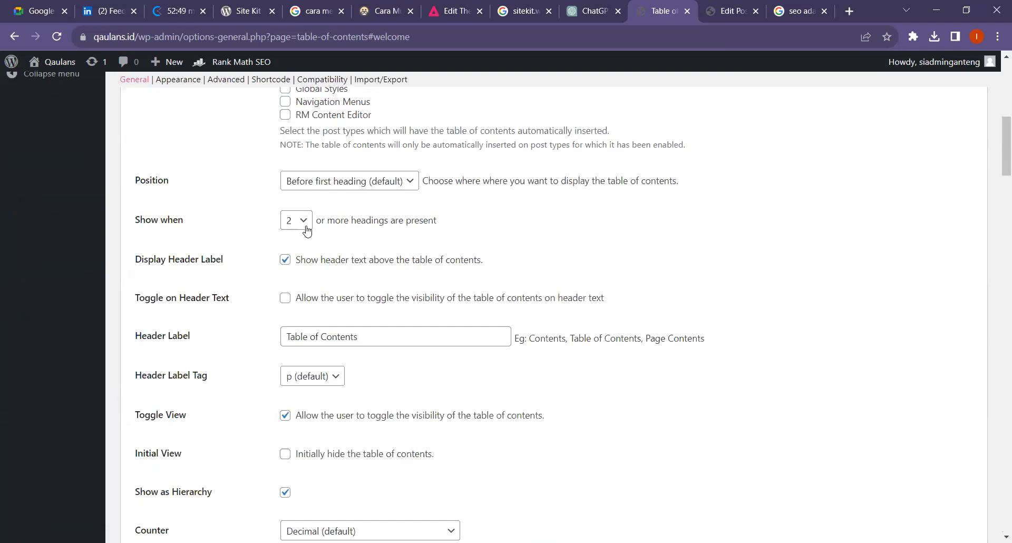
{"action": "left_click", "coordinate": [296, 222]}
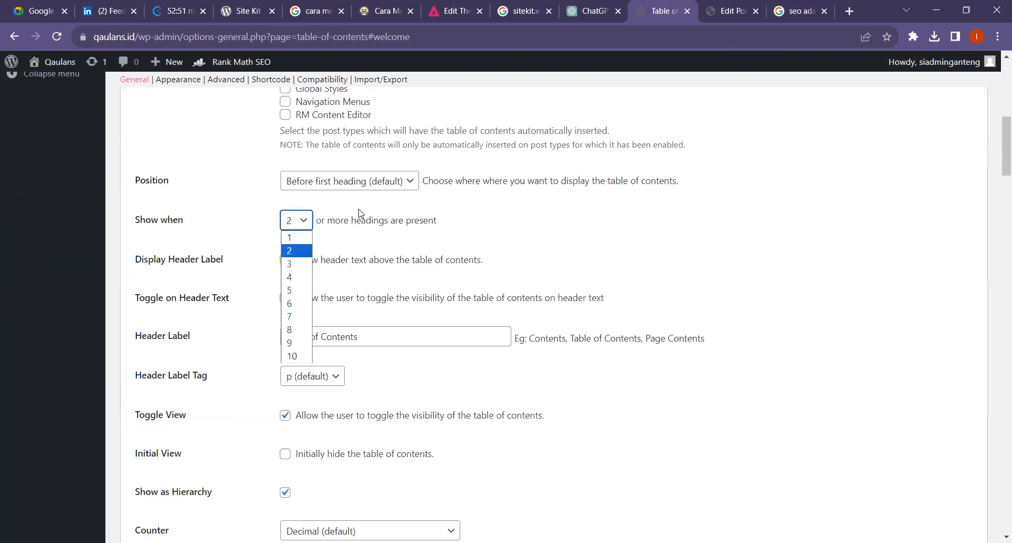
{"action": "left_click", "coordinate": [359, 213]}
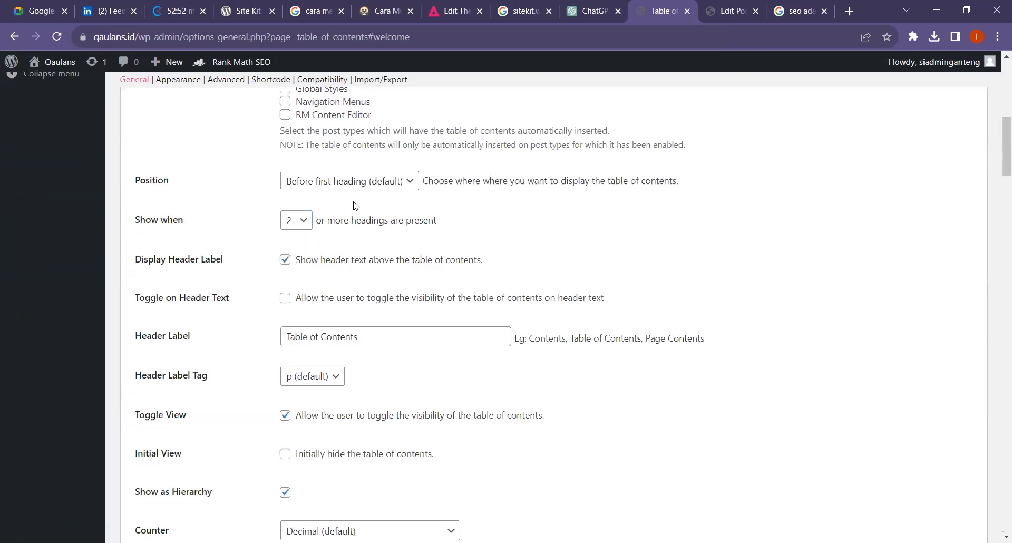
{"action": "left_click", "coordinate": [316, 182]}
{"action": "left_click", "coordinate": [245, 182]}
{"action": "scroll", "coordinate": [377, 255], "scroll_direction": "down", "scroll_amount": 1}
{"action": "scroll", "coordinate": [227, 275], "scroll_direction": "down", "scroll_amount": 8}
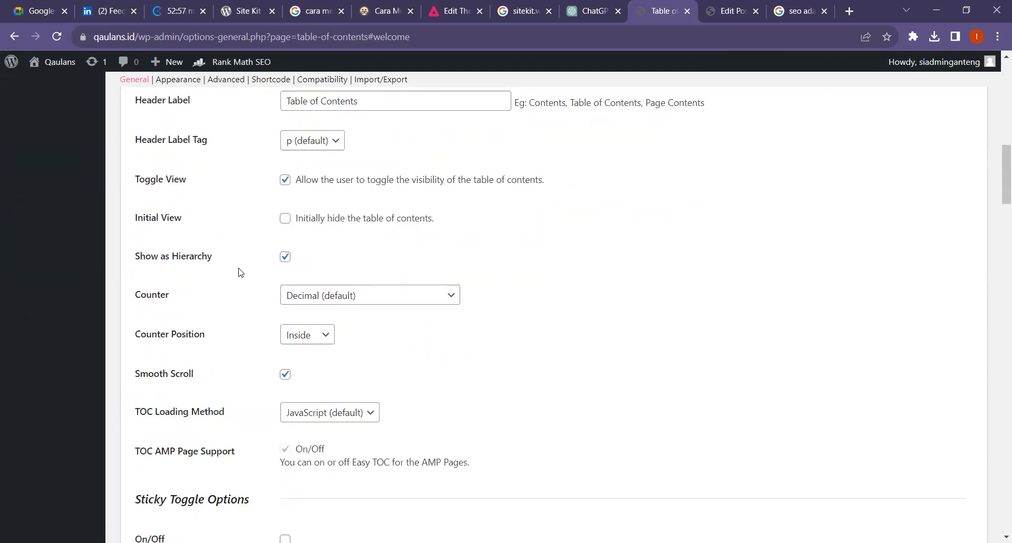
{"action": "scroll", "coordinate": [309, 320], "scroll_direction": "down", "scroll_amount": 10}
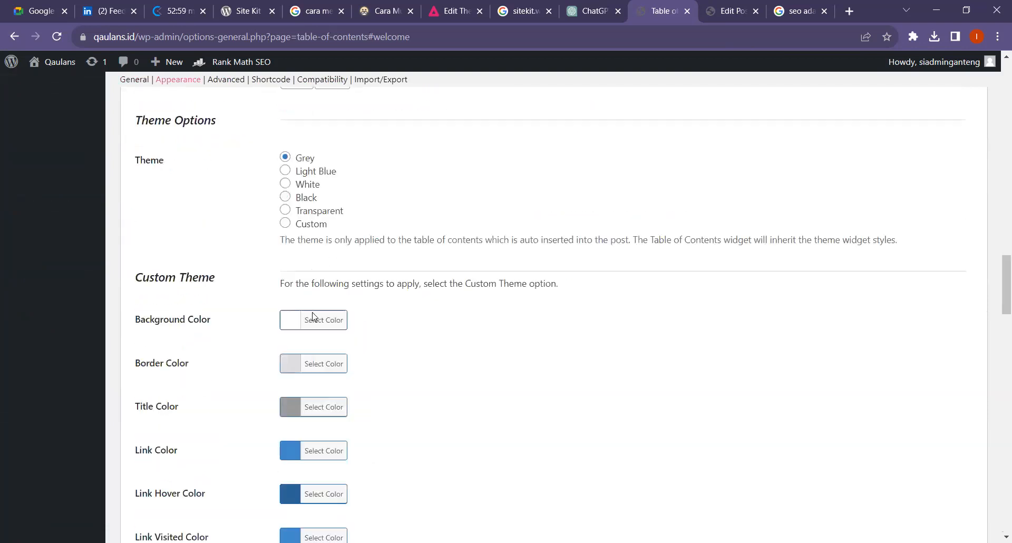
{"action": "scroll", "coordinate": [377, 286], "scroll_direction": "up", "scroll_amount": 1}
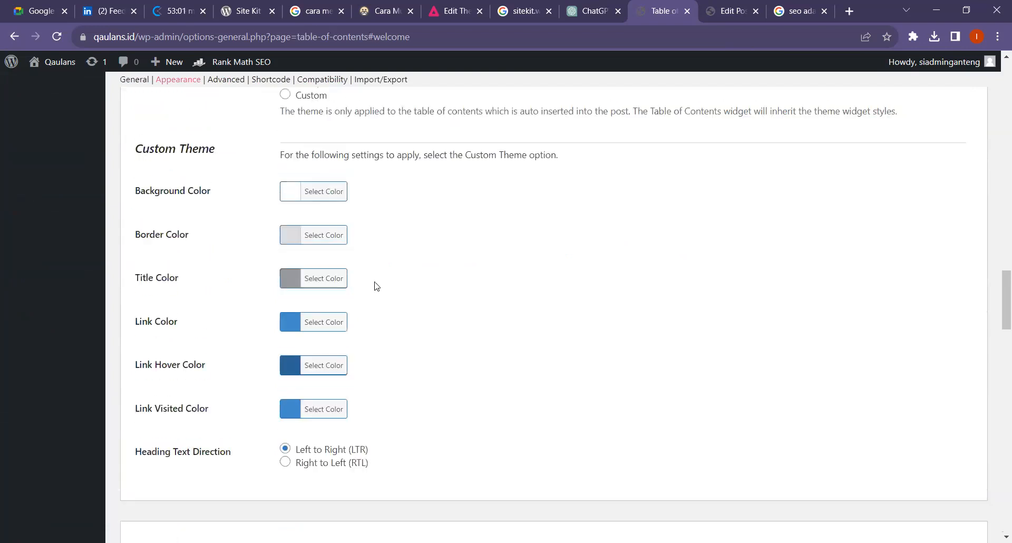
{"action": "scroll", "coordinate": [376, 286], "scroll_direction": "down", "scroll_amount": 10}
{"action": "scroll", "coordinate": [376, 288], "scroll_direction": "up", "scroll_amount": 1}
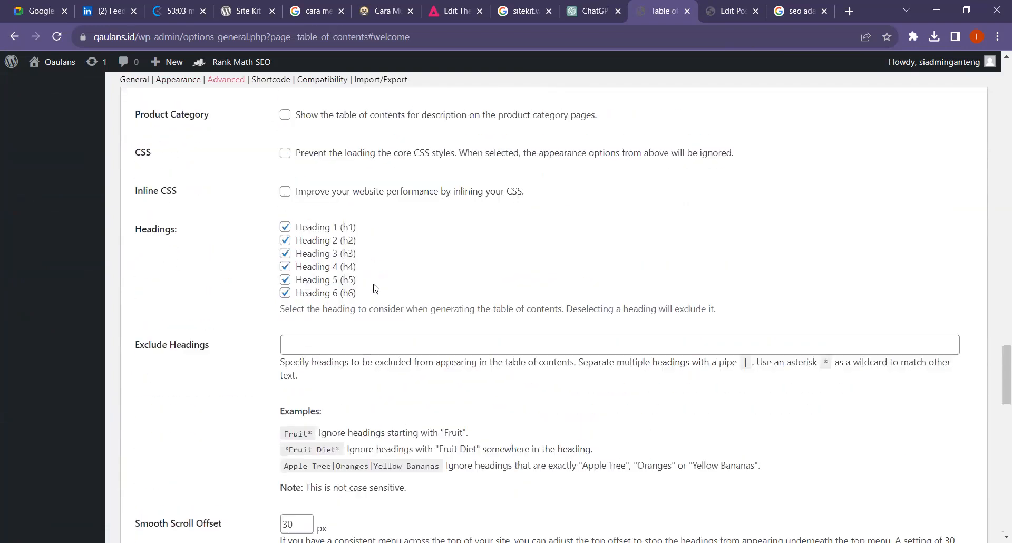
- Save the table of contents settings and update the SEO post again
{"action": "scroll", "coordinate": [376, 289], "scroll_direction": "down", "scroll_amount": 15}
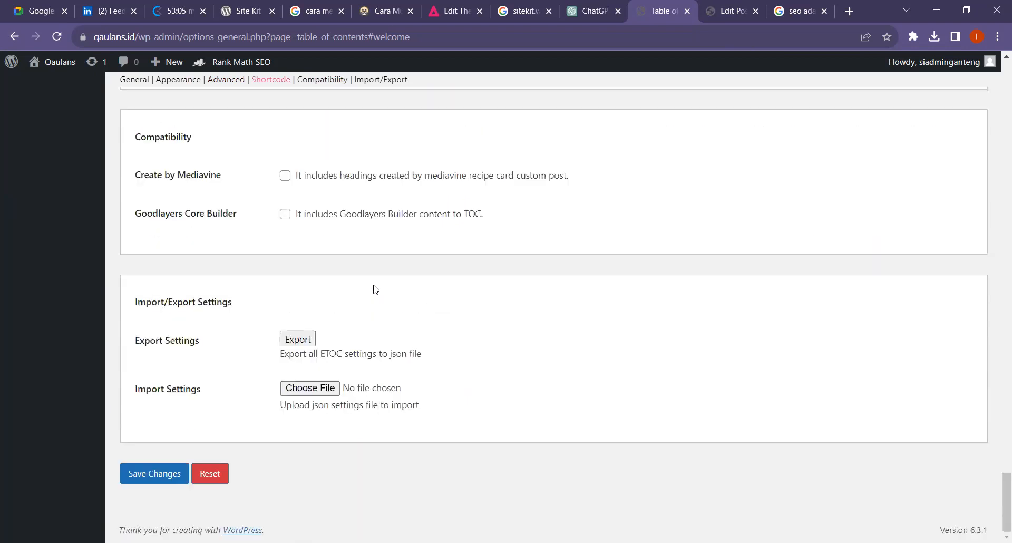
{"action": "left_click", "coordinate": [135, 474]}
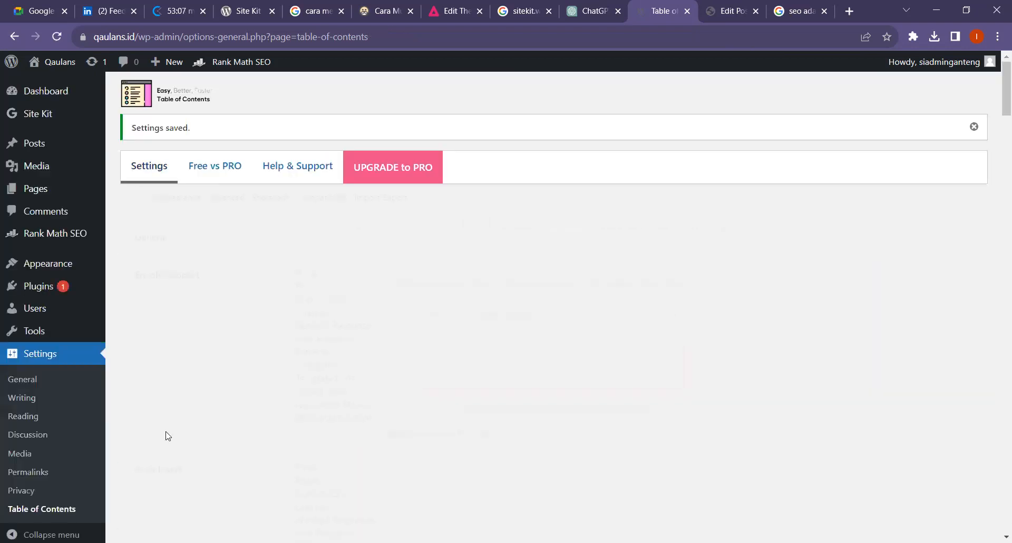
{"action": "left_click", "coordinate": [708, 6]}
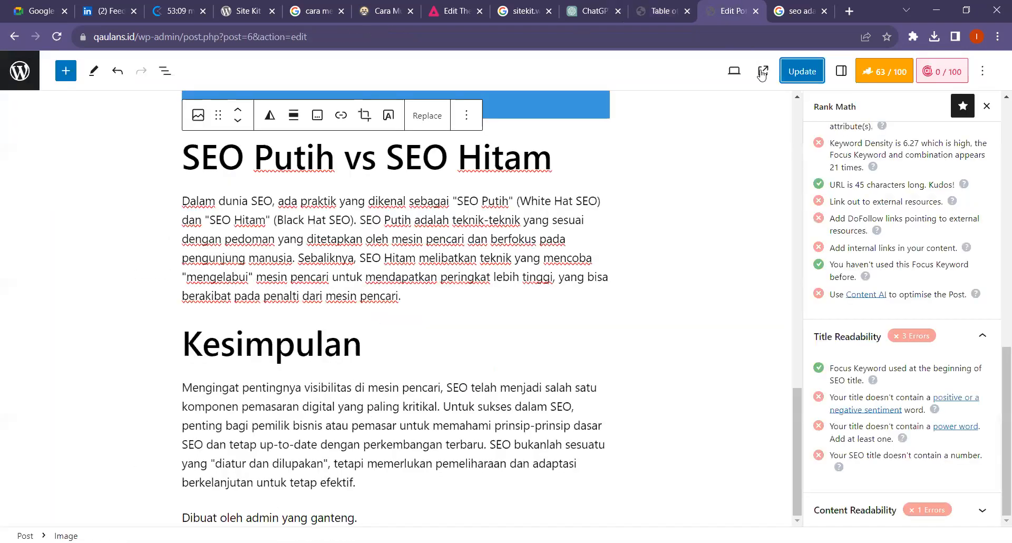
{"action": "scroll", "coordinate": [805, 151], "scroll_direction": "up", "scroll_amount": 6}
{"action": "left_click", "coordinate": [802, 70]}
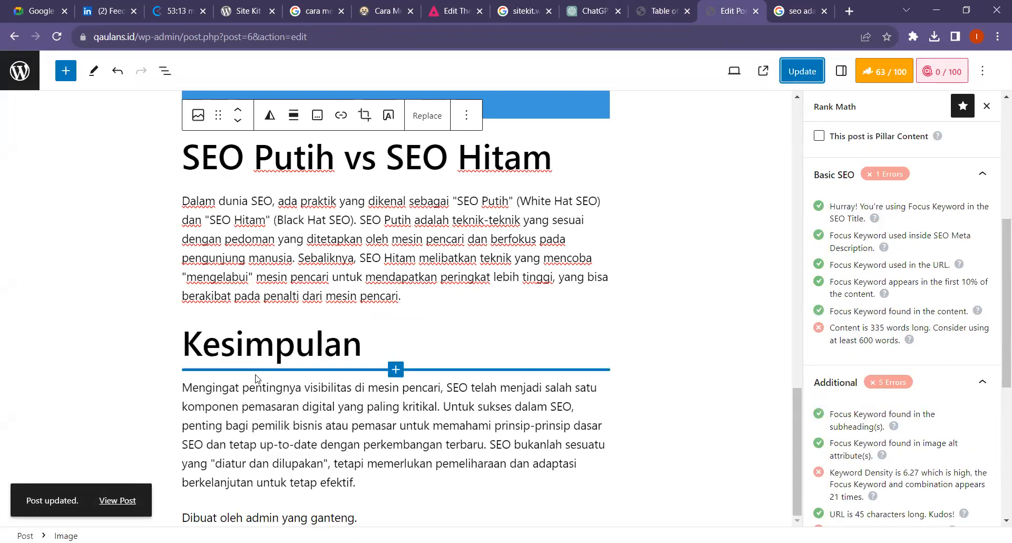
{"action": "scroll", "coordinate": [613, 328], "scroll_direction": "up", "scroll_amount": 3}
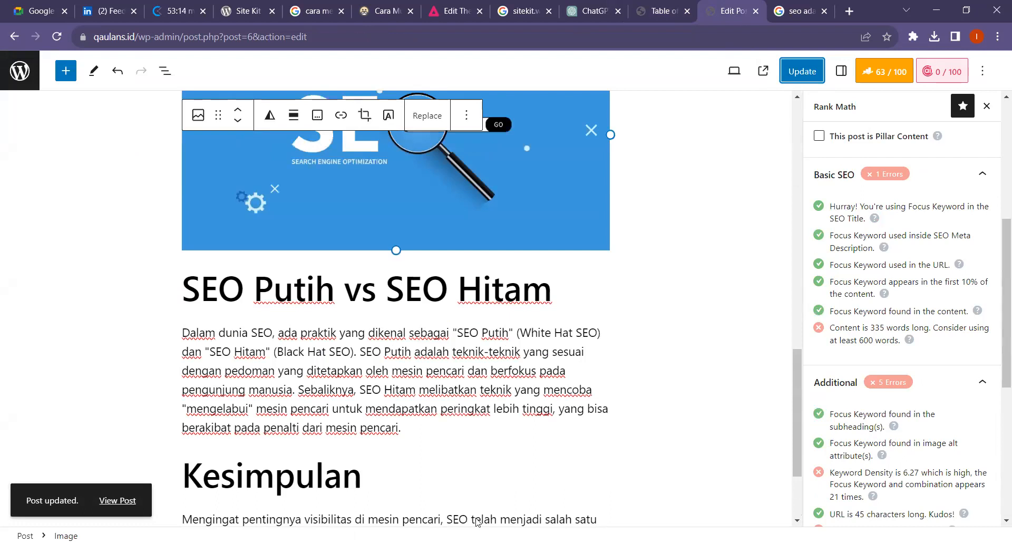
- Review the post's general SEO settings and social media preview options in Rank Math
{"action": "scroll", "coordinate": [884, 308], "scroll_direction": "up", "scroll_amount": 5}
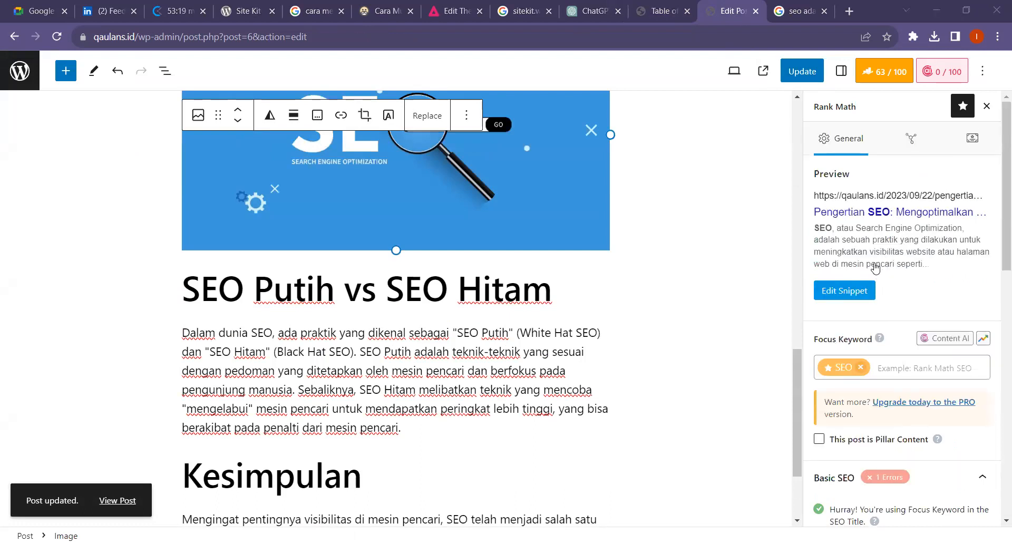
{"action": "left_click", "coordinate": [909, 146]}
{"action": "left_click", "coordinate": [696, 85]}
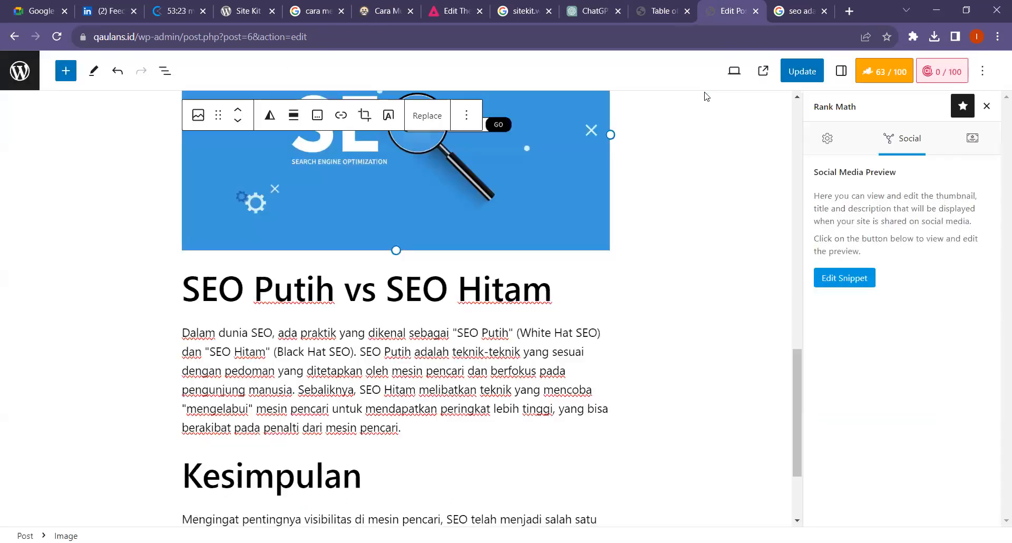
{"action": "left_click", "coordinate": [827, 138]}
{"action": "scroll", "coordinate": [914, 230], "scroll_direction": "down", "scroll_amount": 2}
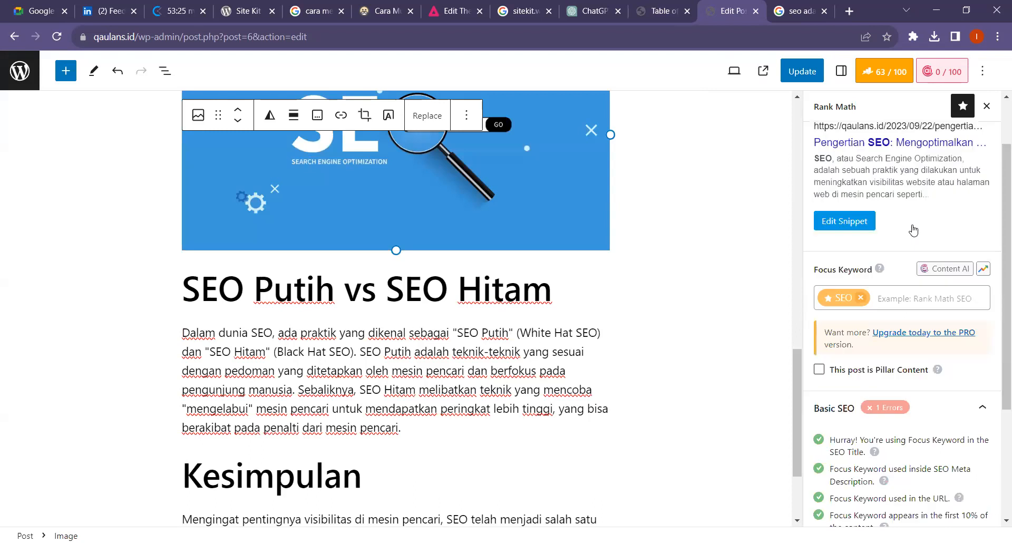
{"action": "scroll", "coordinate": [914, 231], "scroll_direction": "down", "scroll_amount": 3}
{"action": "scroll", "coordinate": [973, 143], "scroll_direction": "up", "scroll_amount": 5}
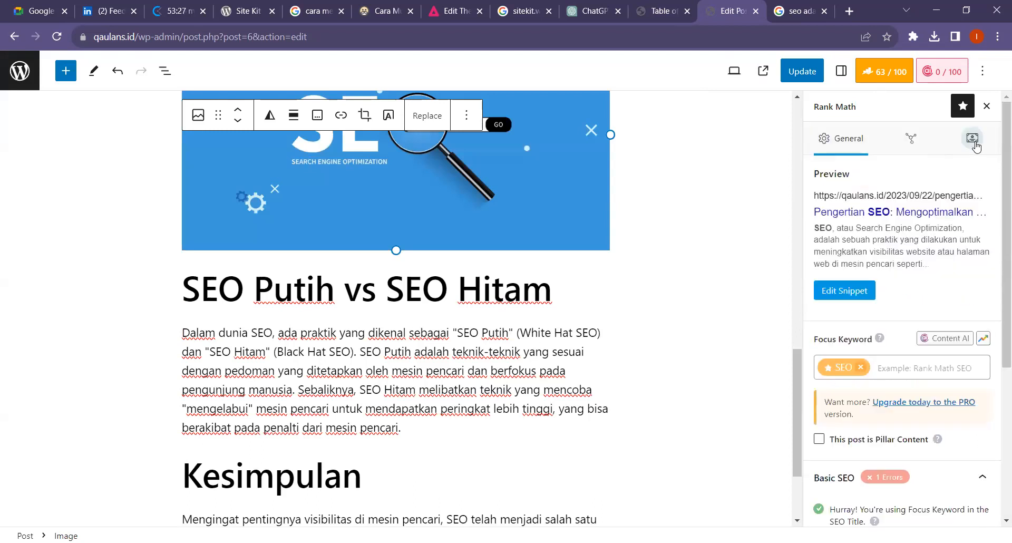
- Review the post's schema in use against its content and examine the available schema types in the Schema Generator
{"action": "left_click", "coordinate": [973, 140]}
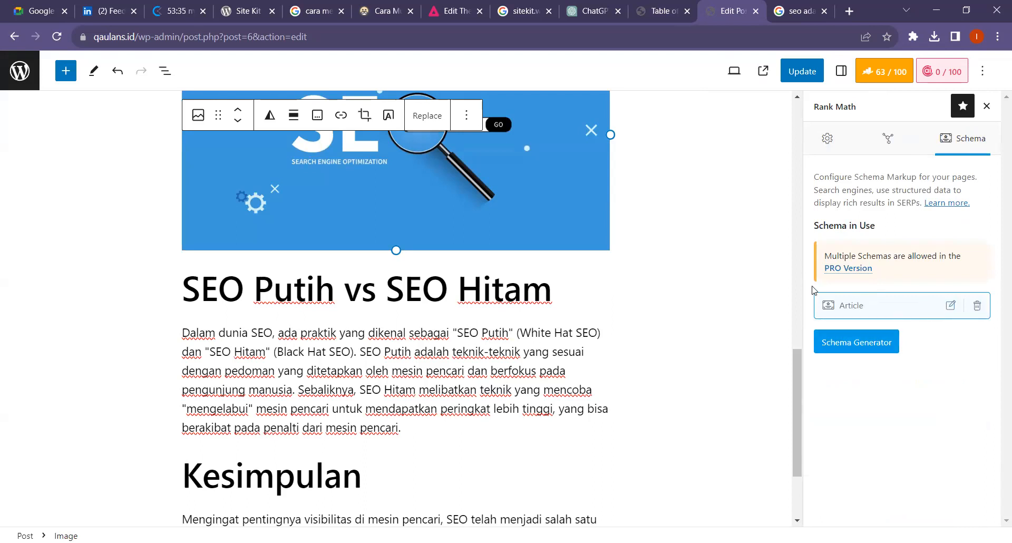
{"action": "scroll", "coordinate": [621, 323], "scroll_direction": "up", "scroll_amount": 8}
{"action": "triple_click", "coordinate": [429, 215]}
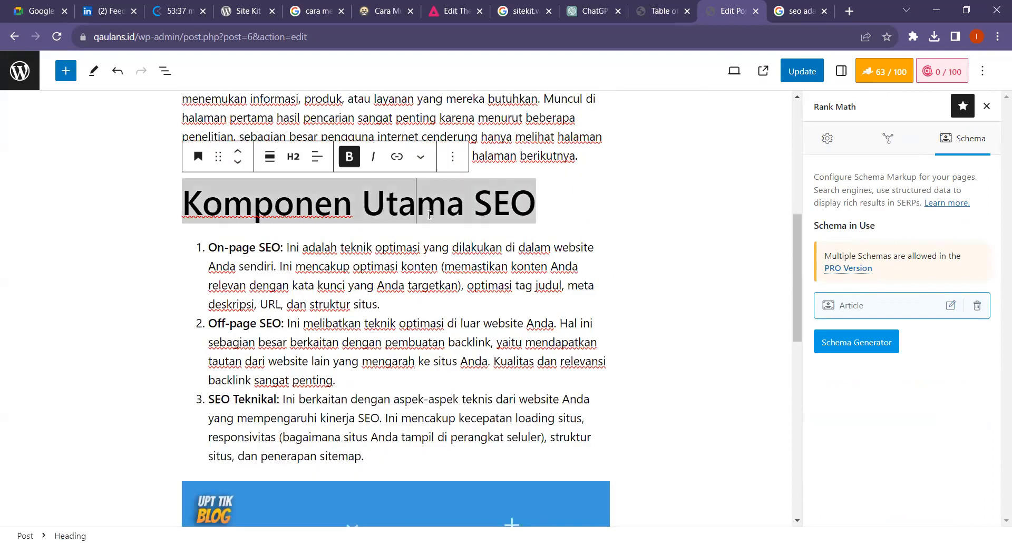
{"action": "left_click", "coordinate": [418, 246]}
{"action": "scroll", "coordinate": [418, 246], "scroll_direction": "down", "scroll_amount": 8}
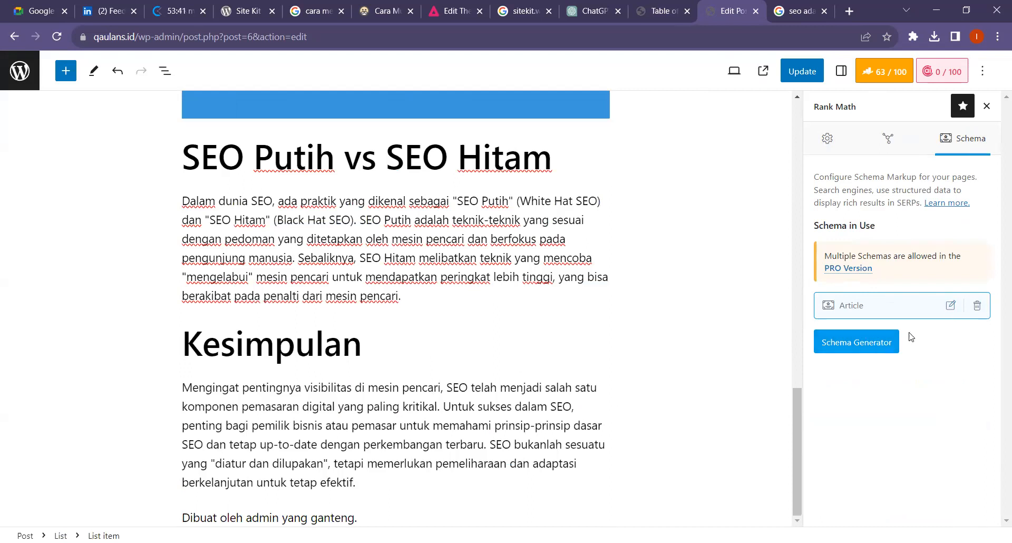
{"action": "left_click", "coordinate": [863, 343]}
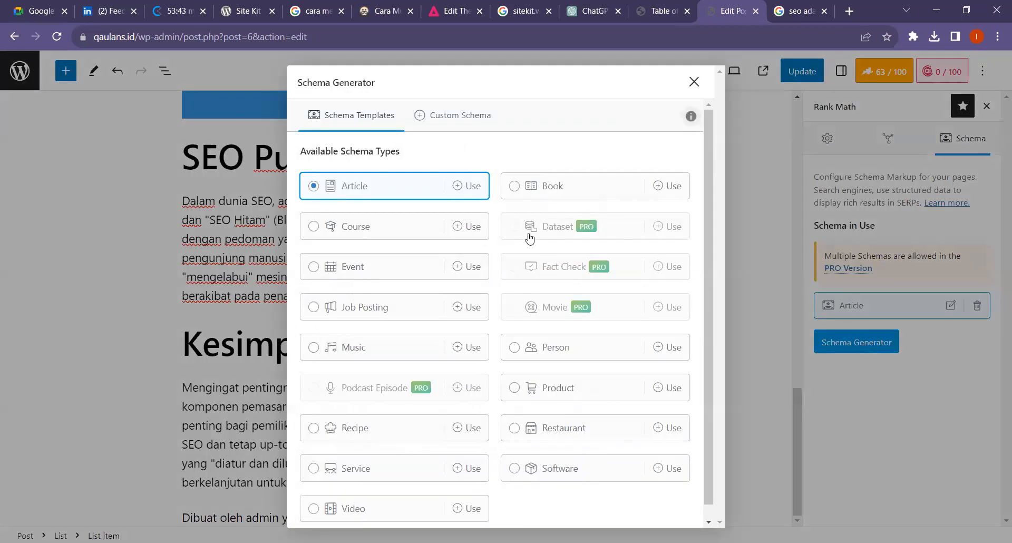
{"action": "scroll", "coordinate": [601, 199], "scroll_direction": "down", "scroll_amount": 1}
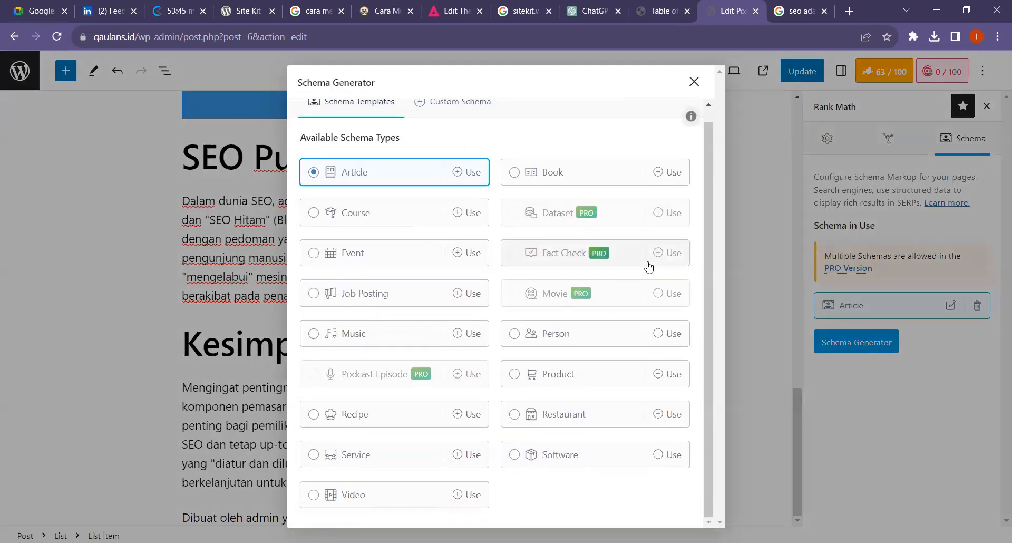
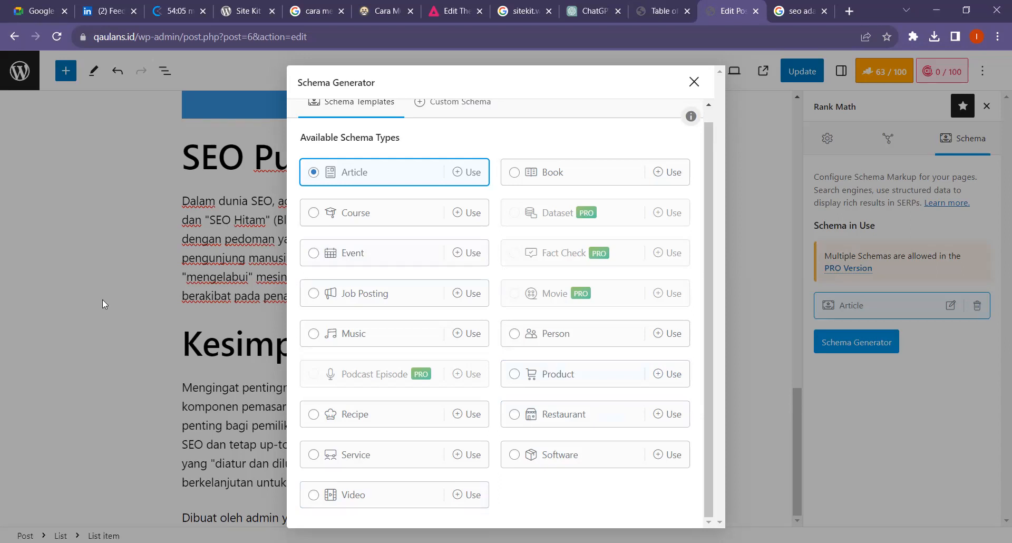
- Examine the Video schema template's headline, description, shortcode, URL and duration fields, leaving the Schema Generator without saving
{"action": "left_click", "coordinate": [463, 499]}
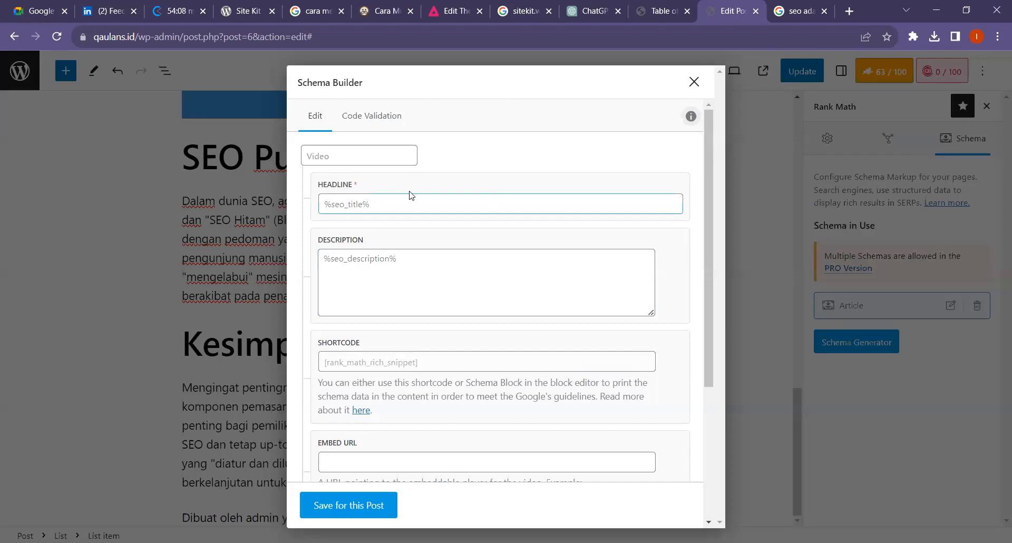
{"action": "scroll", "coordinate": [407, 195], "scroll_direction": "down", "scroll_amount": 3}
{"action": "left_click", "coordinate": [406, 165]}
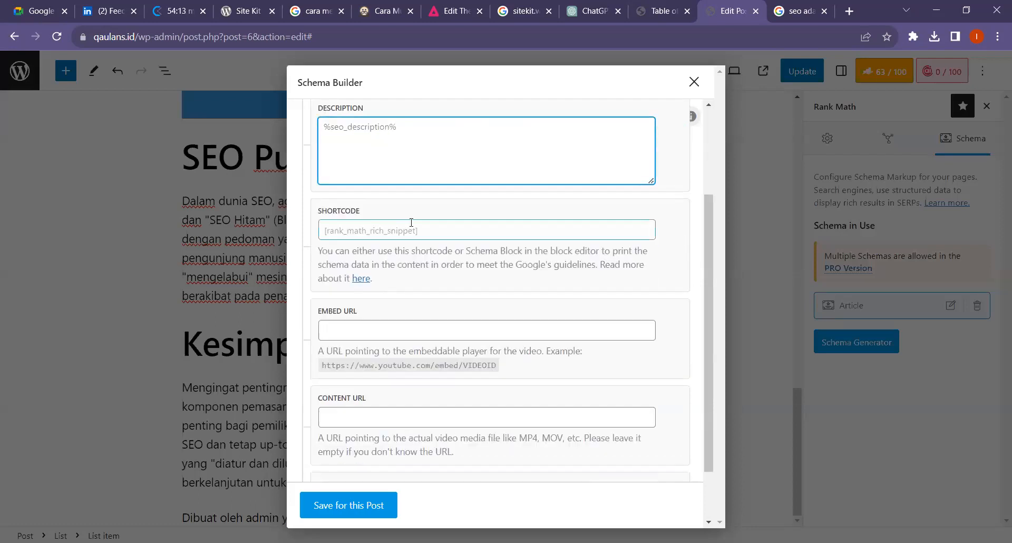
{"action": "scroll", "coordinate": [440, 200], "scroll_direction": "down", "scroll_amount": 2}
{"action": "left_click", "coordinate": [343, 261]}
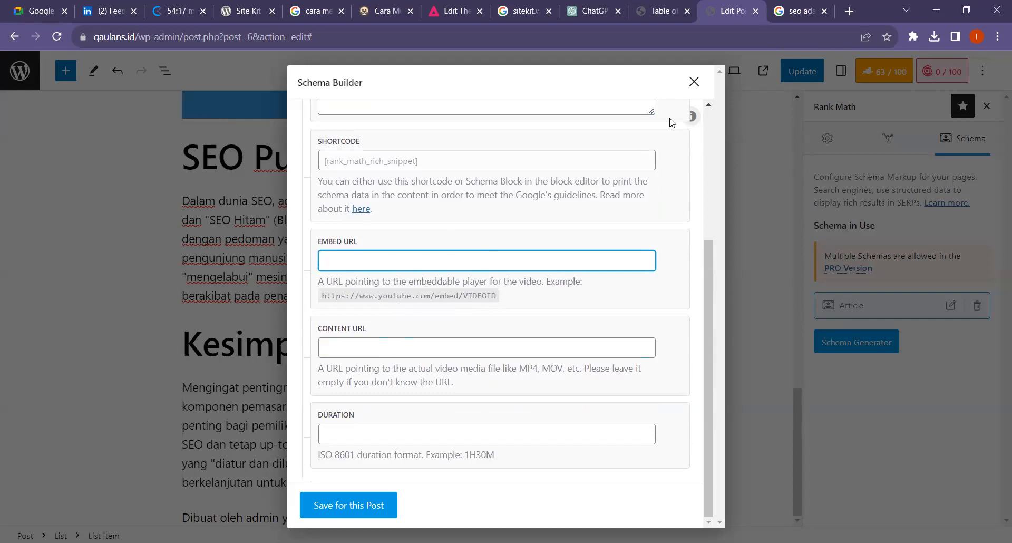
{"action": "left_click", "coordinate": [694, 81]}
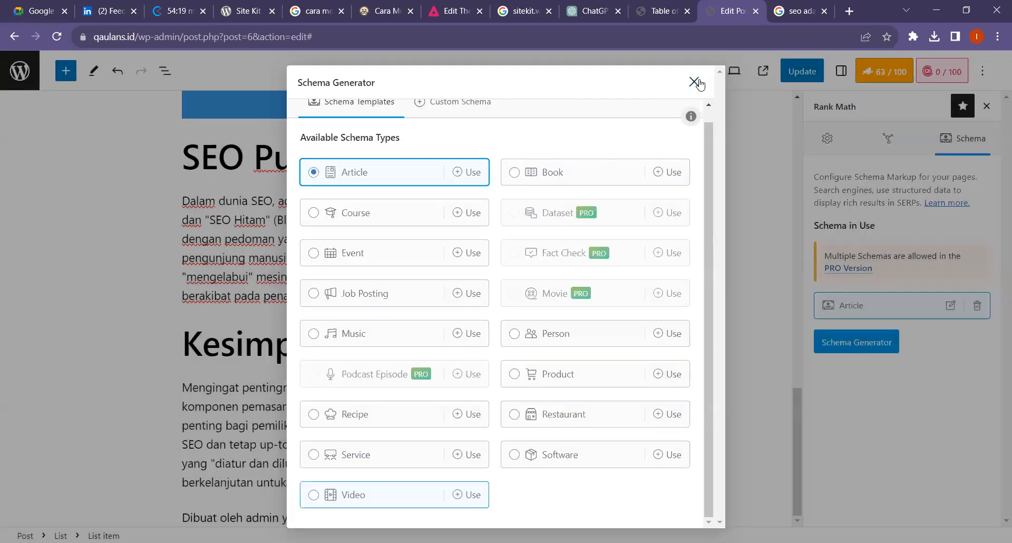
{"action": "left_click", "coordinate": [695, 82]}
{"action": "left_click", "coordinate": [791, 72]}
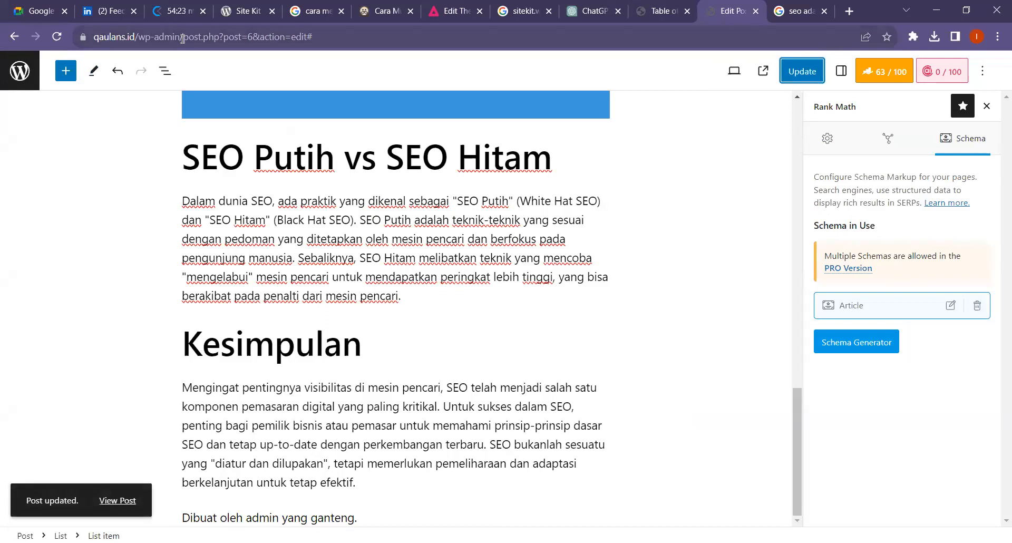
{"action": "left_click_drag", "start_coordinate": [136, 34], "coordinate": [42, 38]}
{"action": "key", "text": "ctrl+c"}
{"action": "left_click", "coordinate": [849, 11]}
{"action": "key", "text": "ctrl+v"}
{"action": "type", "text": "/"}
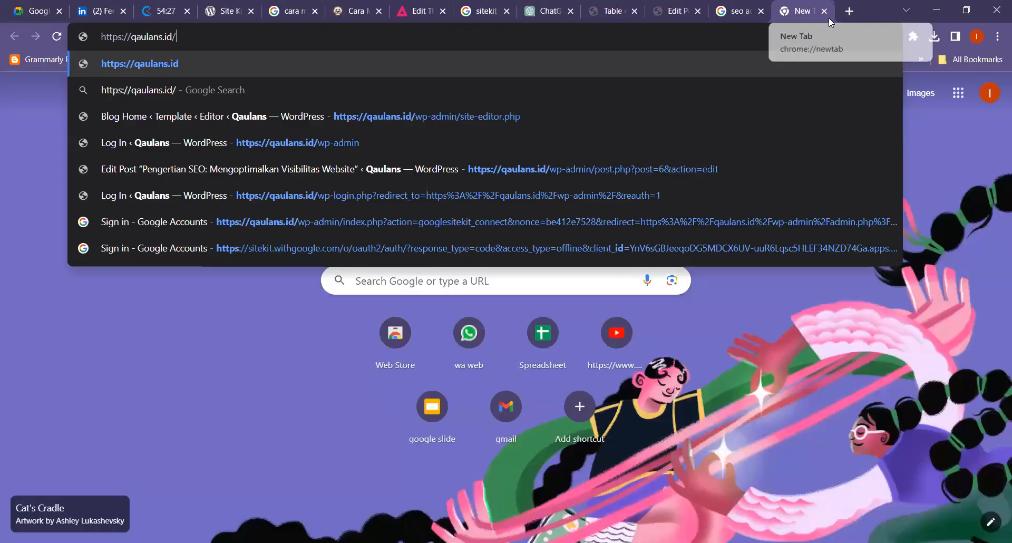
{"action": "key", "text": "Return"}
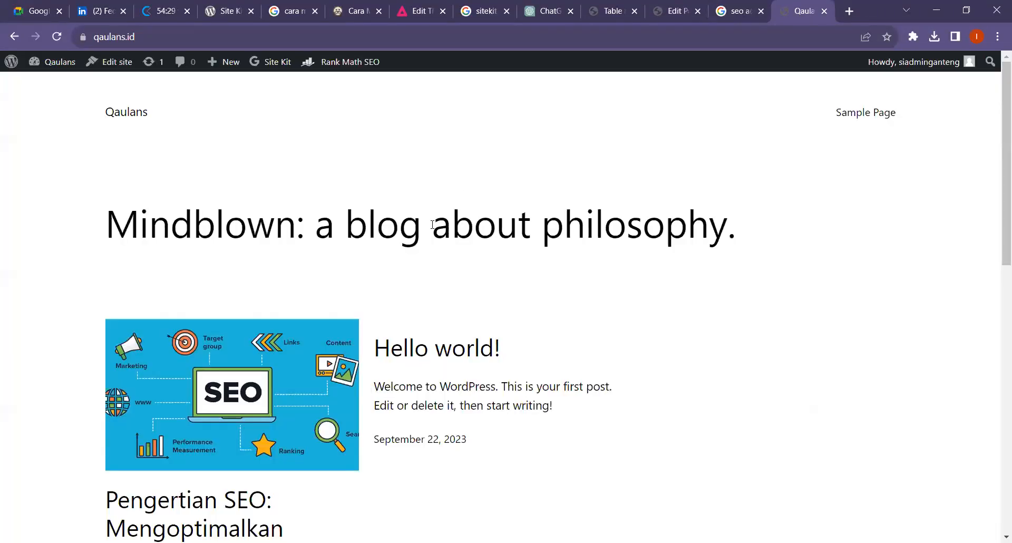
{"action": "scroll", "coordinate": [432, 224], "scroll_direction": "down", "scroll_amount": 10}
{"action": "scroll", "coordinate": [517, 195], "scroll_direction": "up", "scroll_amount": 6}
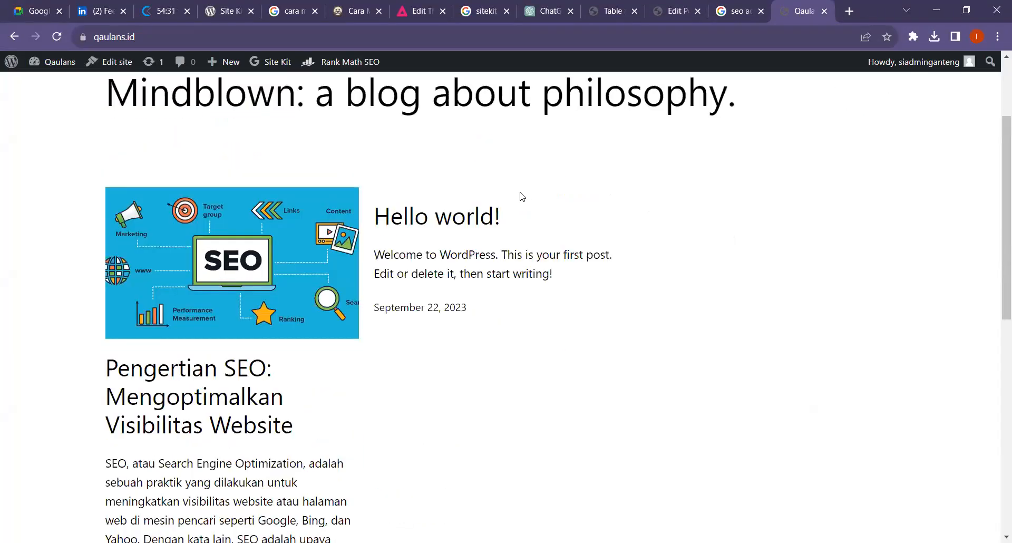
{"action": "scroll", "coordinate": [572, 195], "scroll_direction": "up", "scroll_amount": 3}
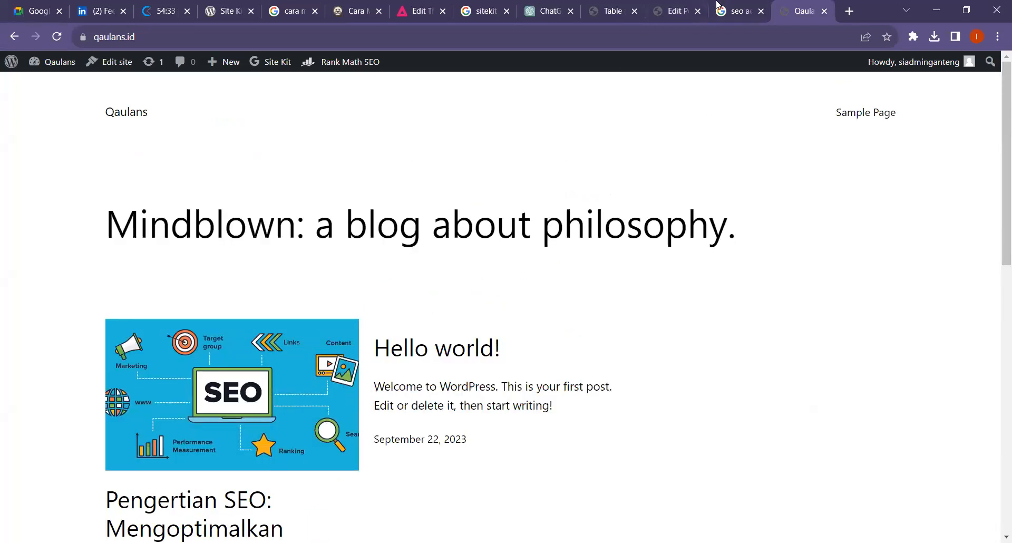
- Return to the SEO post's editor and review its Rank Math Basic SEO checks
{"action": "left_click", "coordinate": [660, 5]}
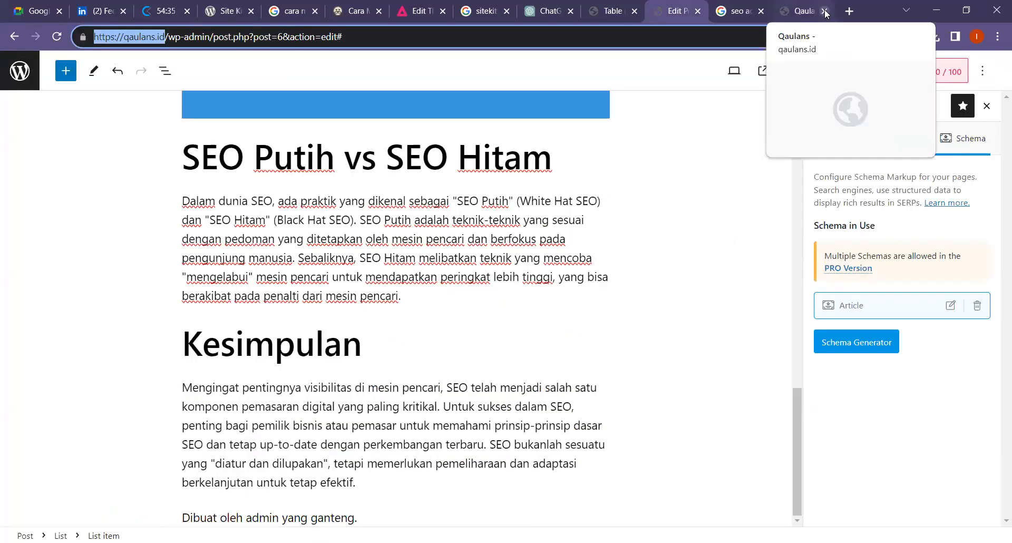
{"action": "scroll", "coordinate": [663, 230], "scroll_direction": "up", "scroll_amount": 20}
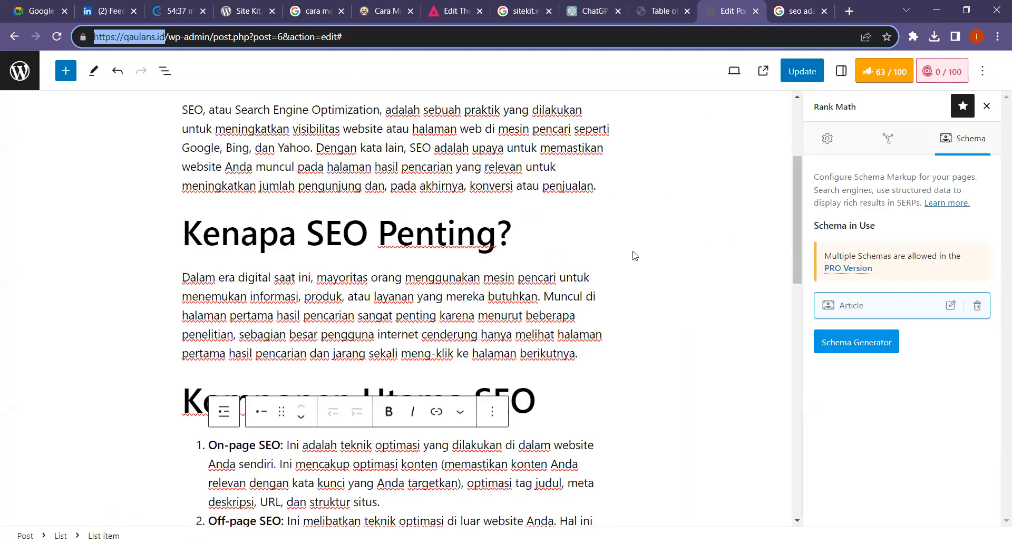
{"action": "left_click", "coordinate": [585, 195]}
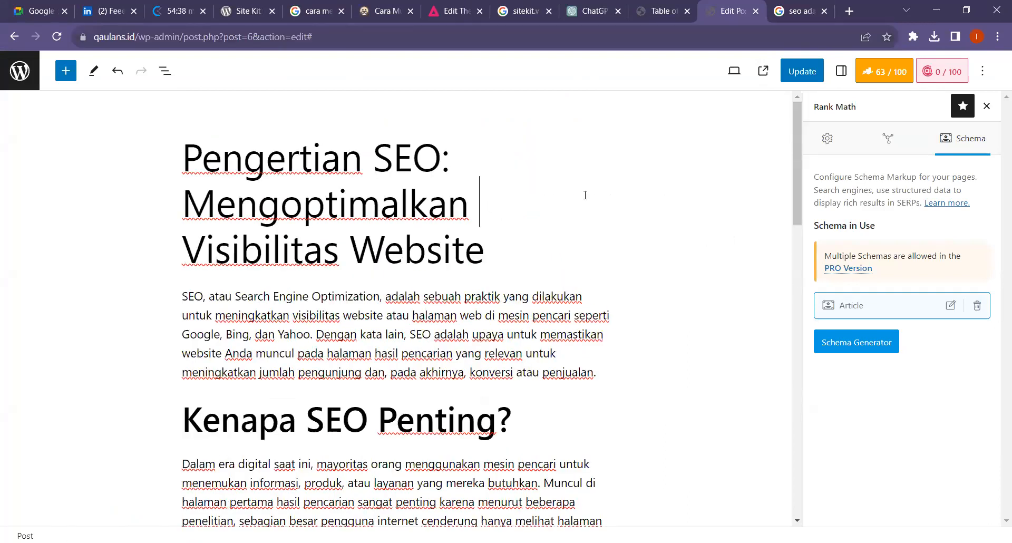
{"action": "left_click", "coordinate": [885, 78]}
{"action": "left_click", "coordinate": [886, 86]}
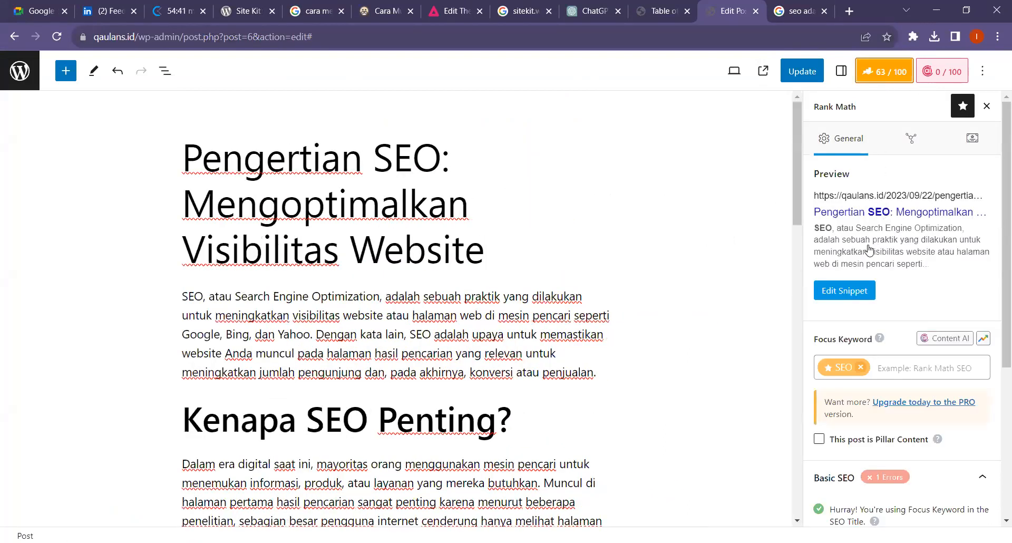
{"action": "scroll", "coordinate": [869, 250], "scroll_direction": "down", "scroll_amount": 3}
{"action": "scroll", "coordinate": [869, 250], "scroll_direction": "down", "scroll_amount": 1}
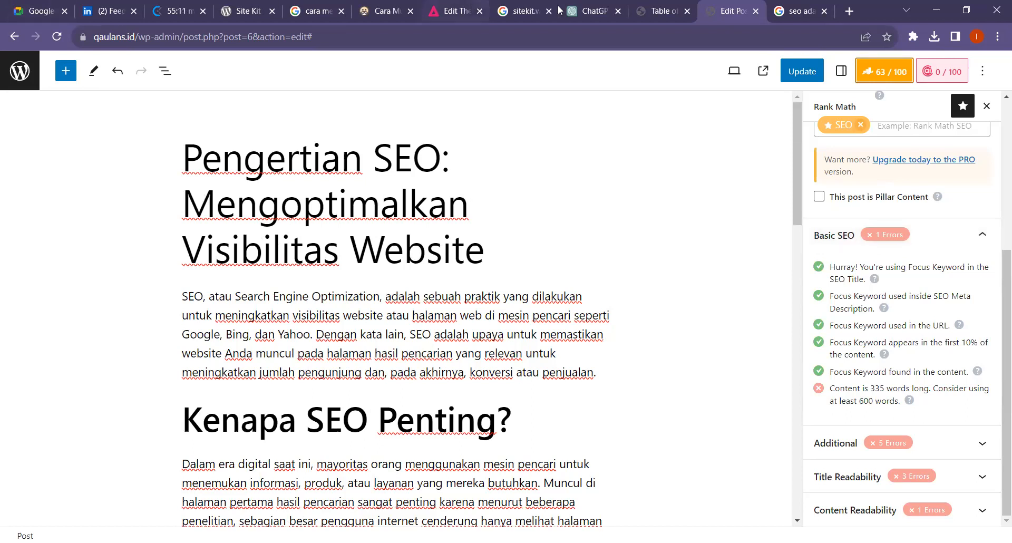
- In Site Kit's connected services settings, expand Search Console and open its full details for the site
{"action": "left_click", "coordinate": [661, 7]}
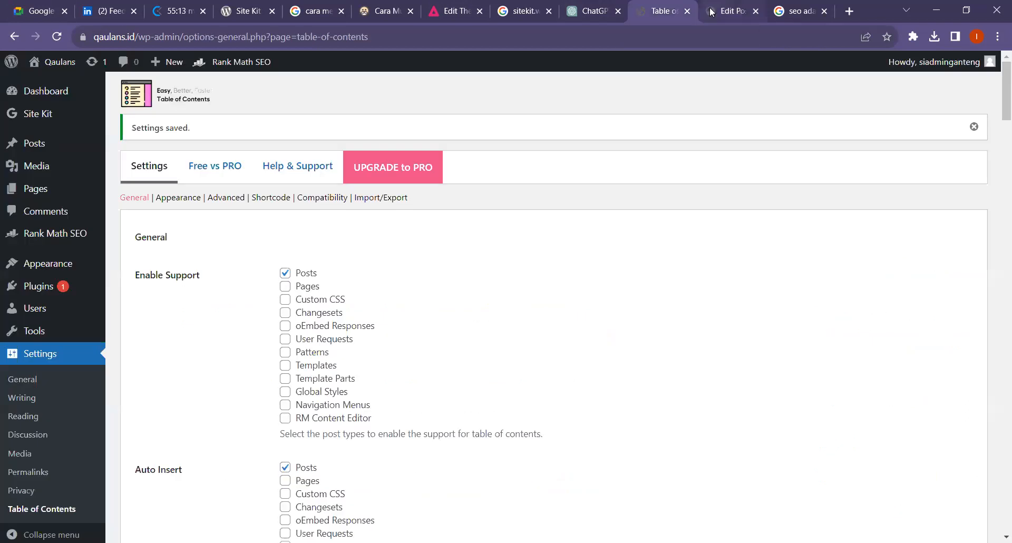
{"action": "left_click", "coordinate": [43, 114]}
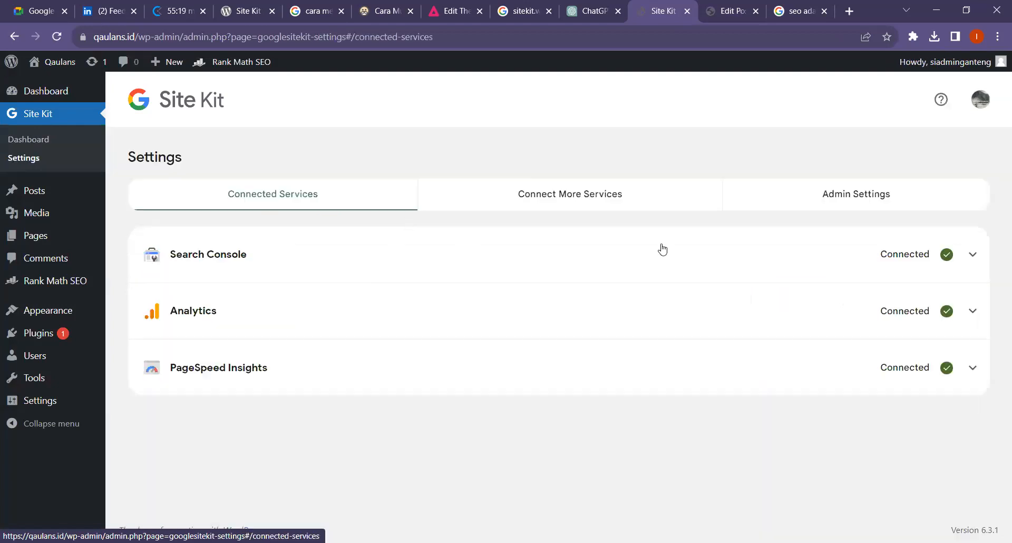
{"action": "left_click", "coordinate": [967, 264]}
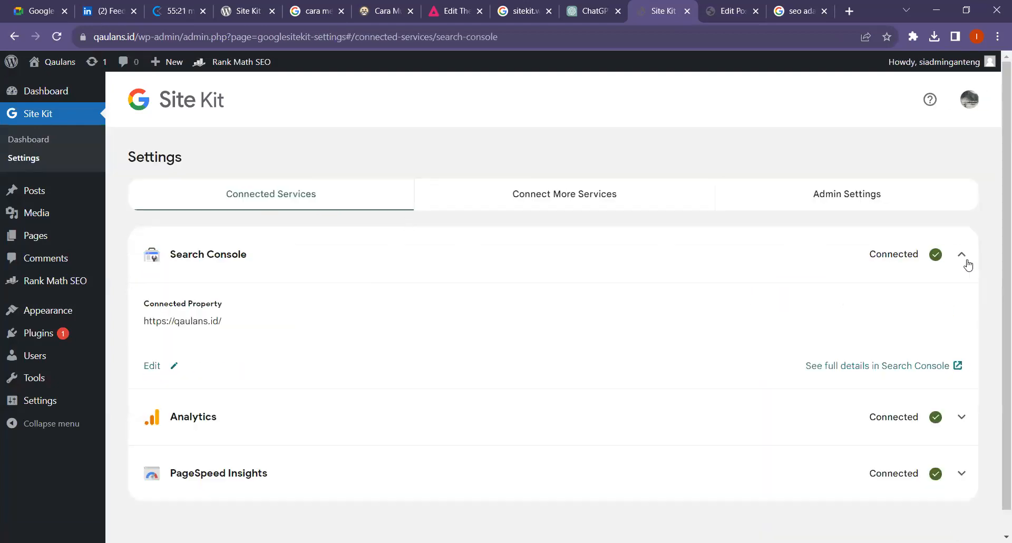
{"action": "scroll", "coordinate": [965, 269], "scroll_direction": "down", "scroll_amount": 1}
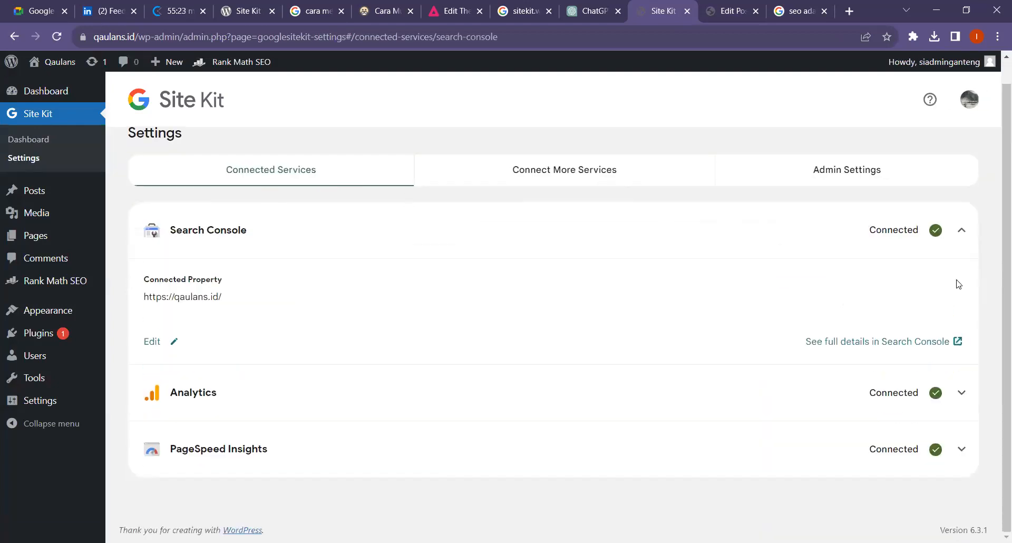
{"action": "left_click", "coordinate": [892, 343]}
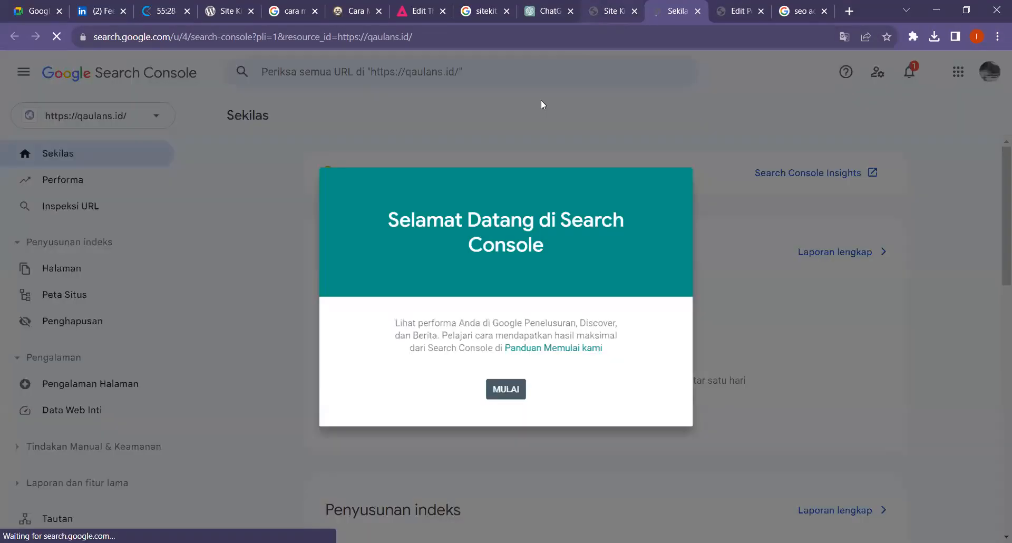
- Dismiss the Search Console welcome message and check the messages for the qaulans.id property
{"action": "left_click", "coordinate": [498, 391]}
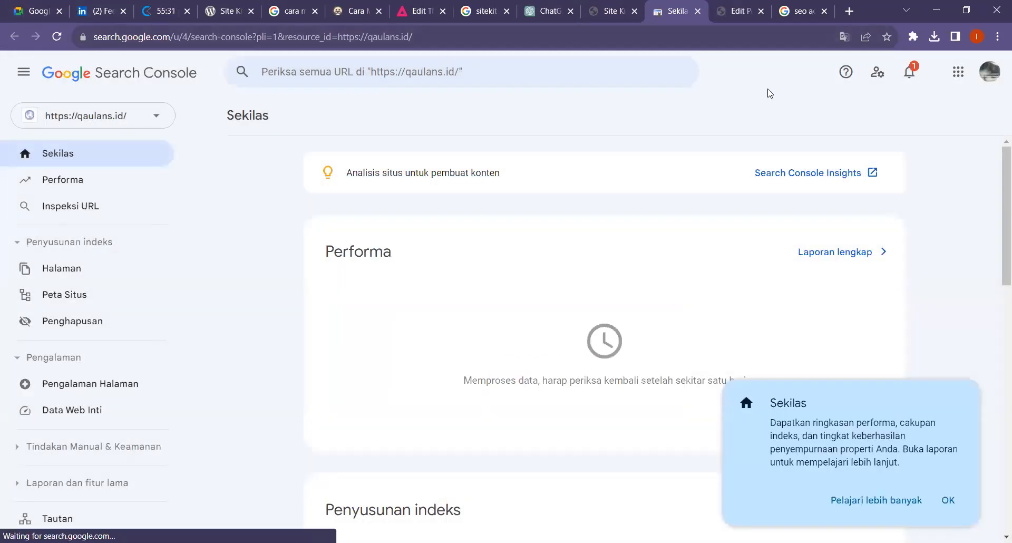
{"action": "left_click", "coordinate": [909, 73]}
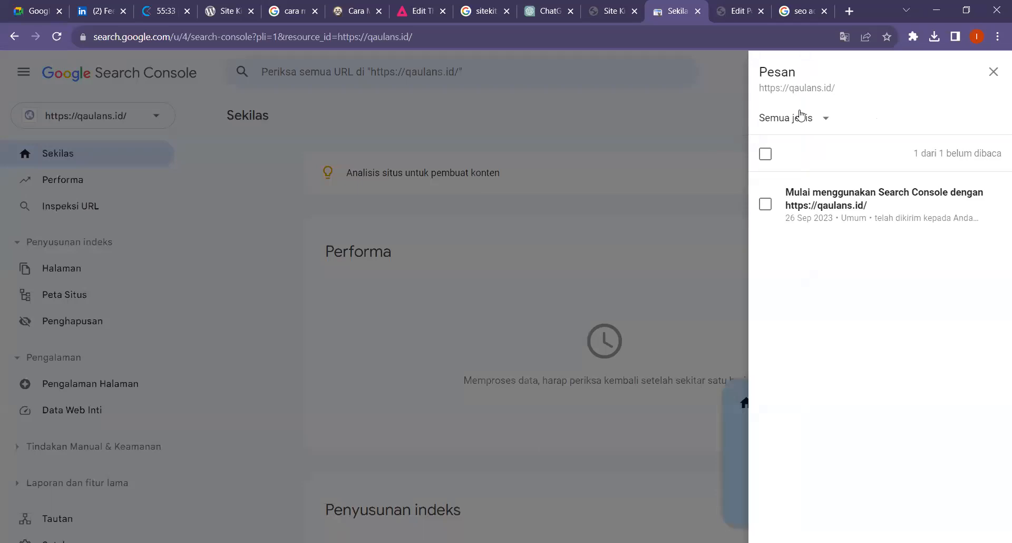
{"action": "left_click", "coordinate": [994, 73]}
- Return to the Site Kit settings, collapse the Search Console details and open the WordPress dashboard home
{"action": "left_click", "coordinate": [624, 5]}
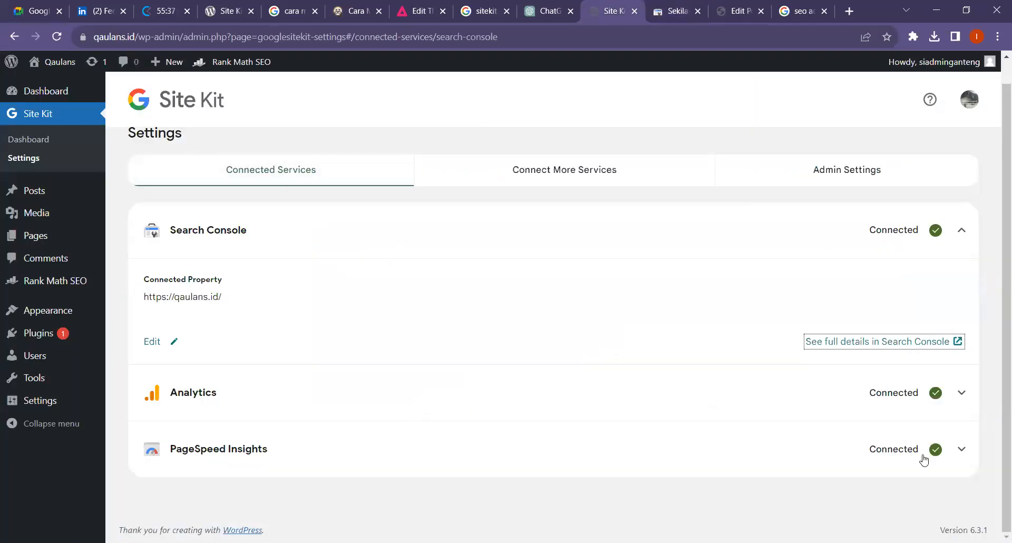
{"action": "left_click", "coordinate": [964, 232]}
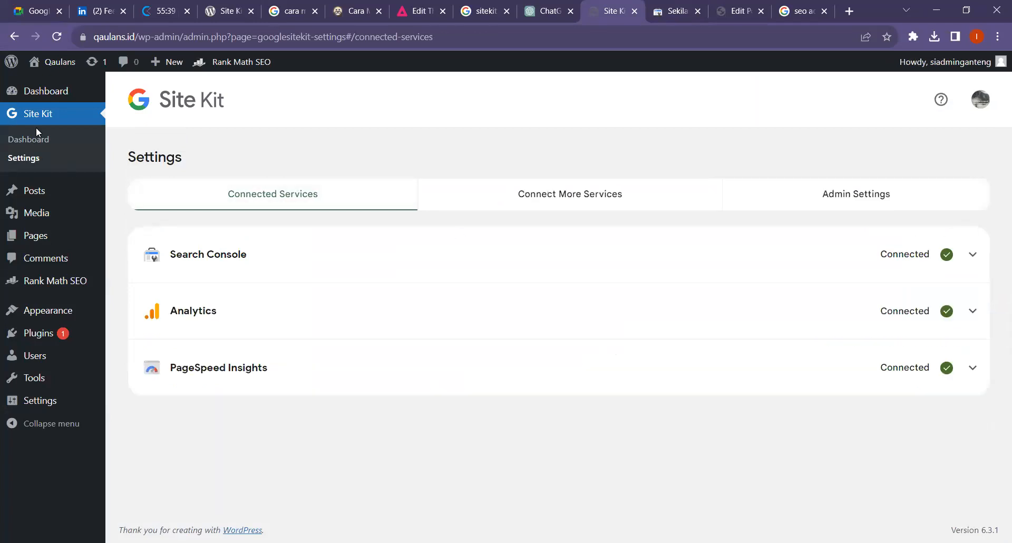
{"action": "mouse_move", "coordinate": [38, 100]}
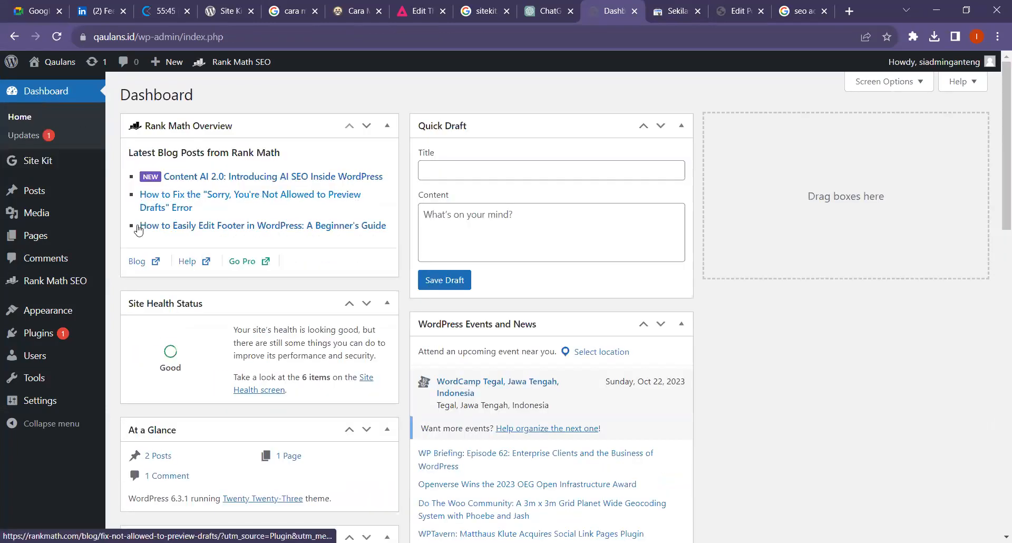
{"action": "mouse_move", "coordinate": [36, 287]}
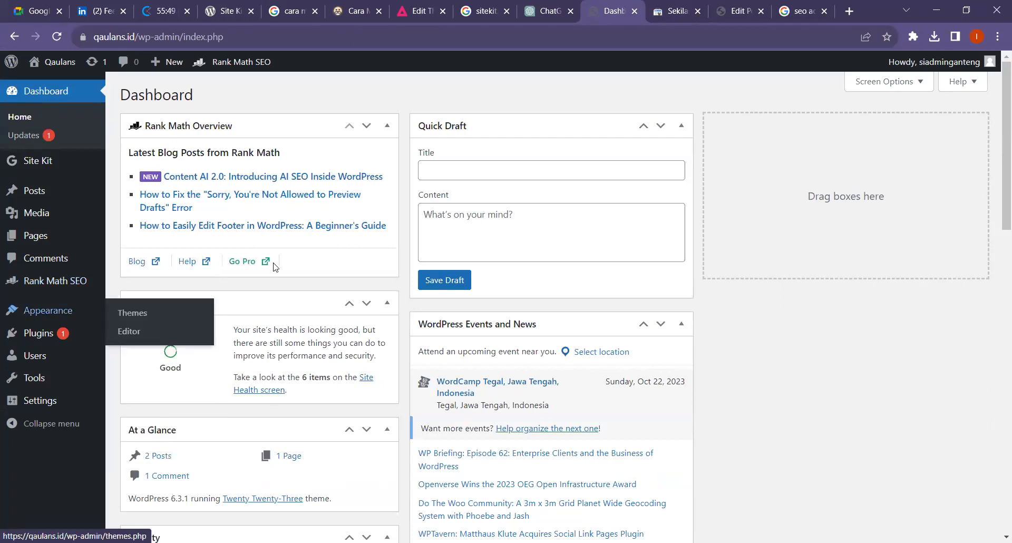
- Switch to the Search Console overview for qaulans.id and look over its reports and property selector
{"action": "scroll", "coordinate": [311, 276], "scroll_direction": "down", "scroll_amount": 3}
{"action": "scroll", "coordinate": [309, 275], "scroll_direction": "up", "scroll_amount": 3}
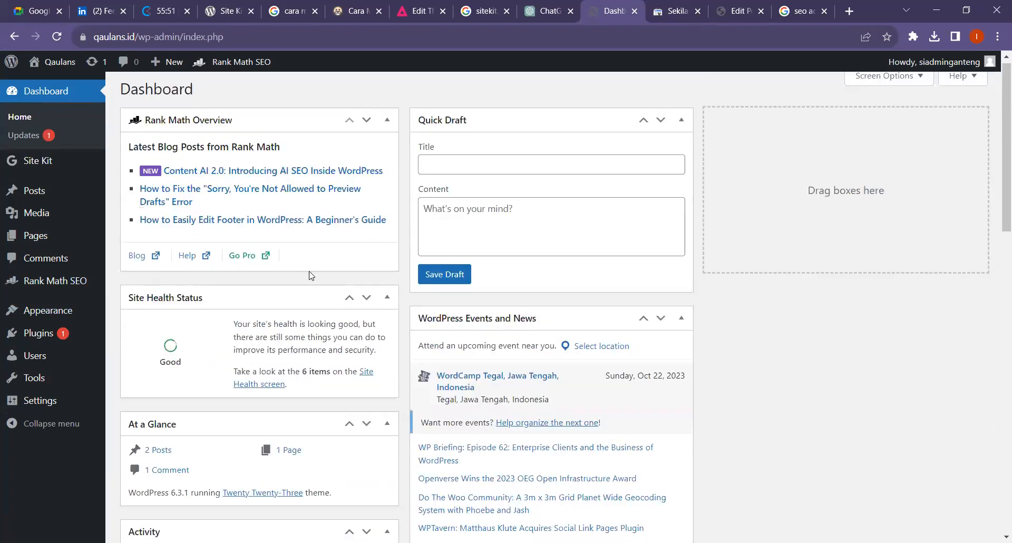
{"action": "left_click", "coordinate": [668, 7]}
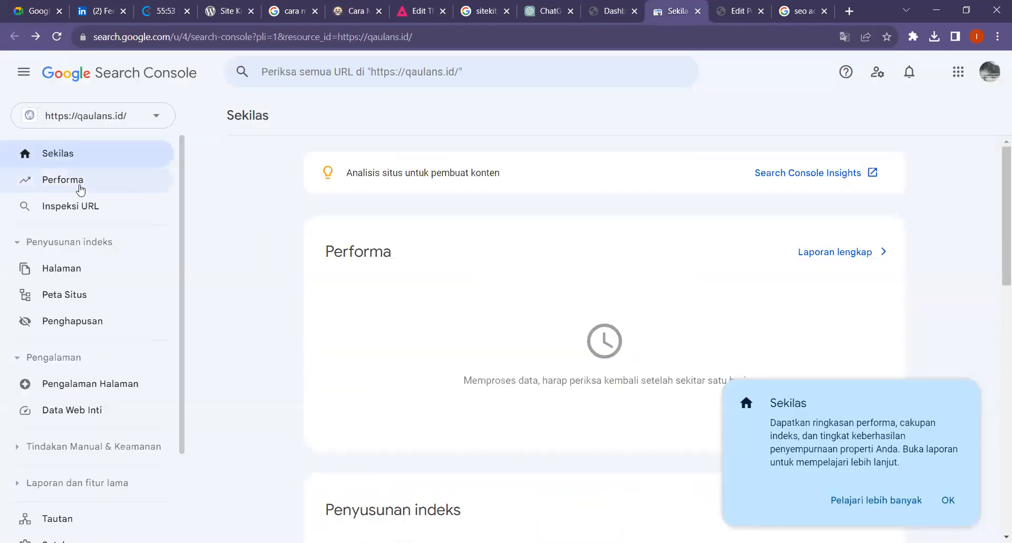
{"action": "left_click", "coordinate": [73, 208]}
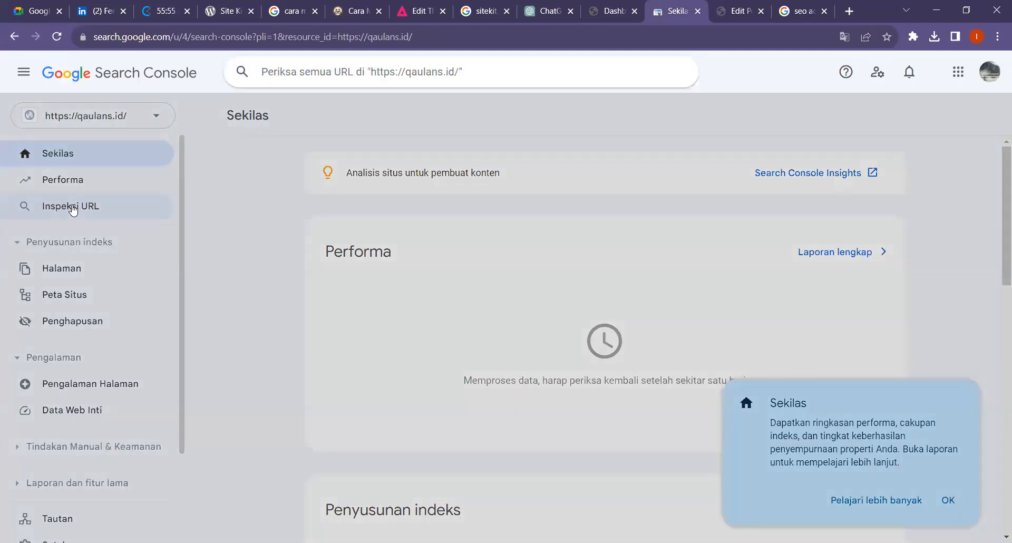
{"action": "left_click", "coordinate": [156, 117]}
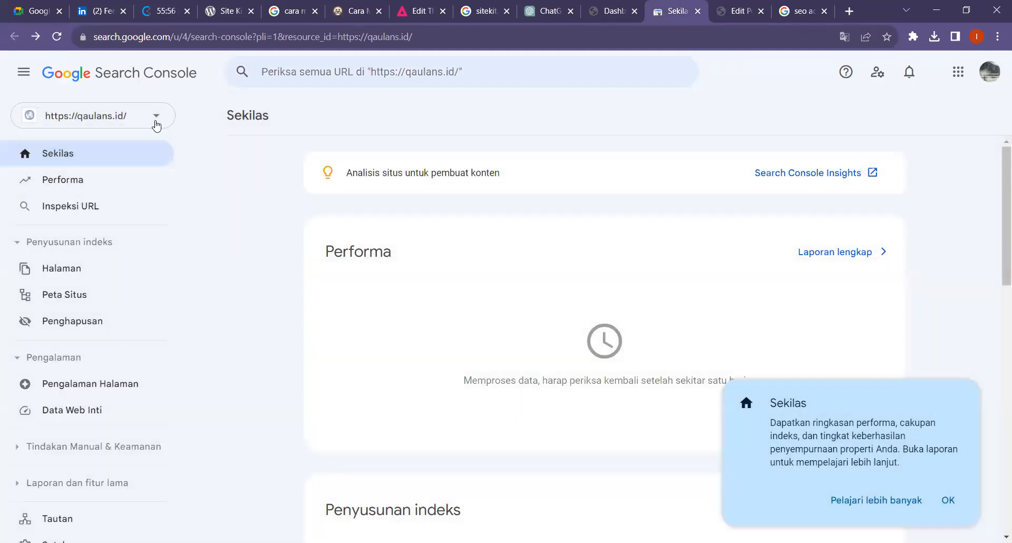
{"action": "left_click", "coordinate": [192, 116]}
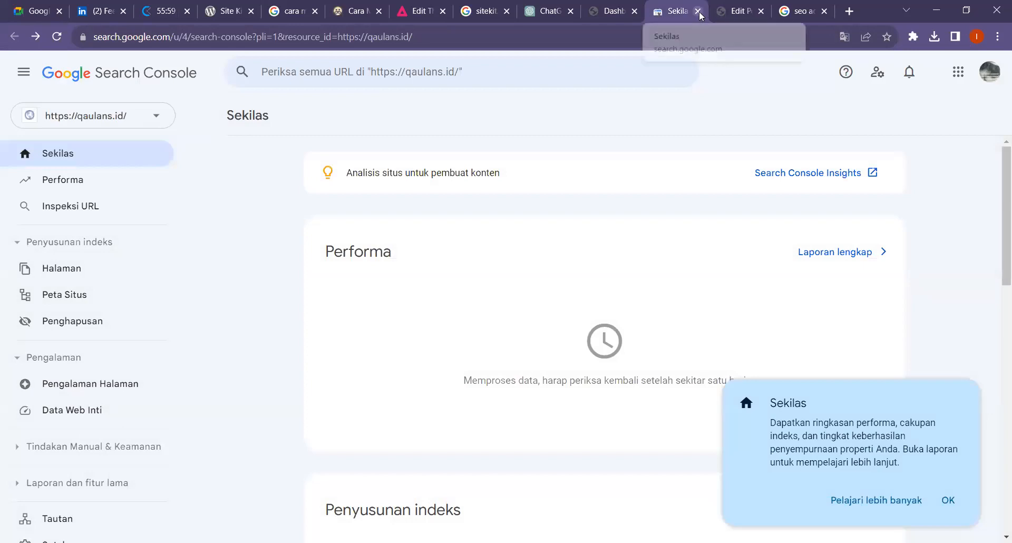
- Return to the WordPress dashboard, open the Site Kit dashboard and review the audience traffic section
{"action": "left_click", "coordinate": [612, 10]}
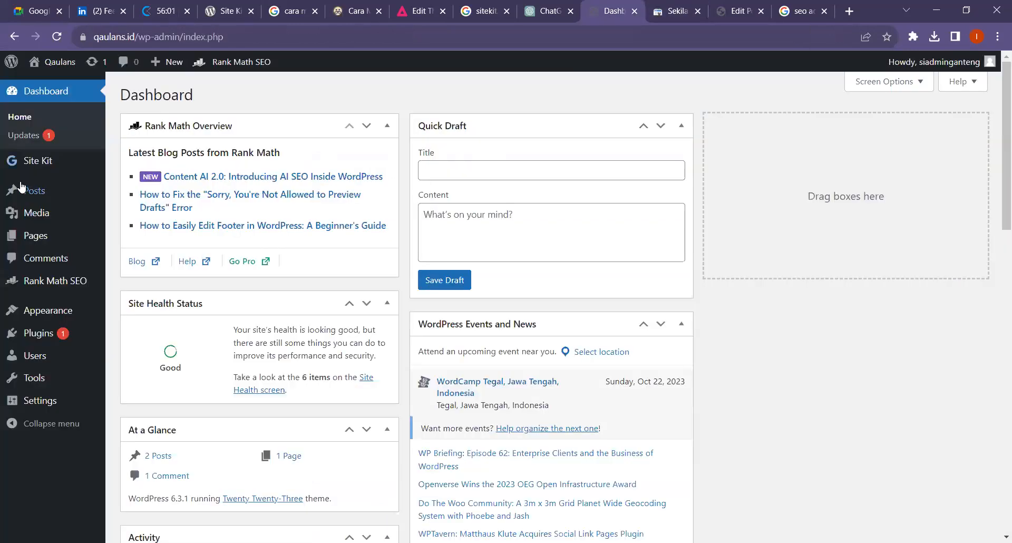
{"action": "mouse_move", "coordinate": [51, 200]}
{"action": "mouse_move", "coordinate": [38, 161]}
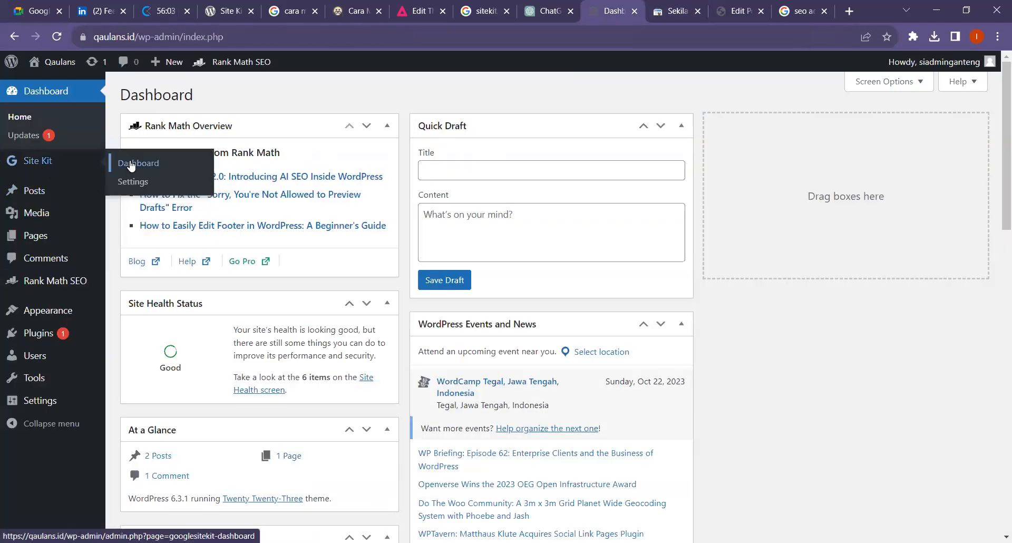
{"action": "left_click", "coordinate": [131, 165]}
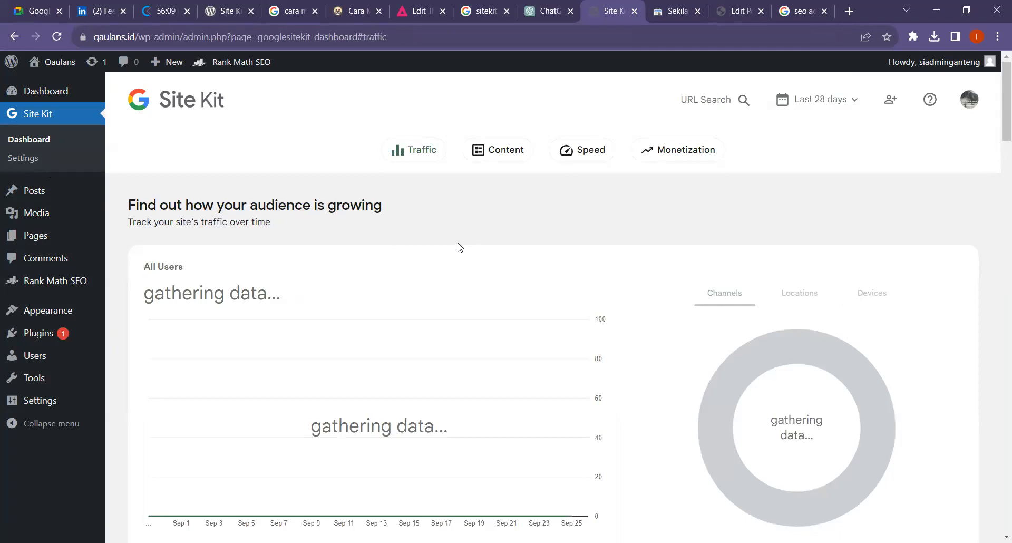
{"action": "scroll", "coordinate": [462, 246], "scroll_direction": "down", "scroll_amount": 3}
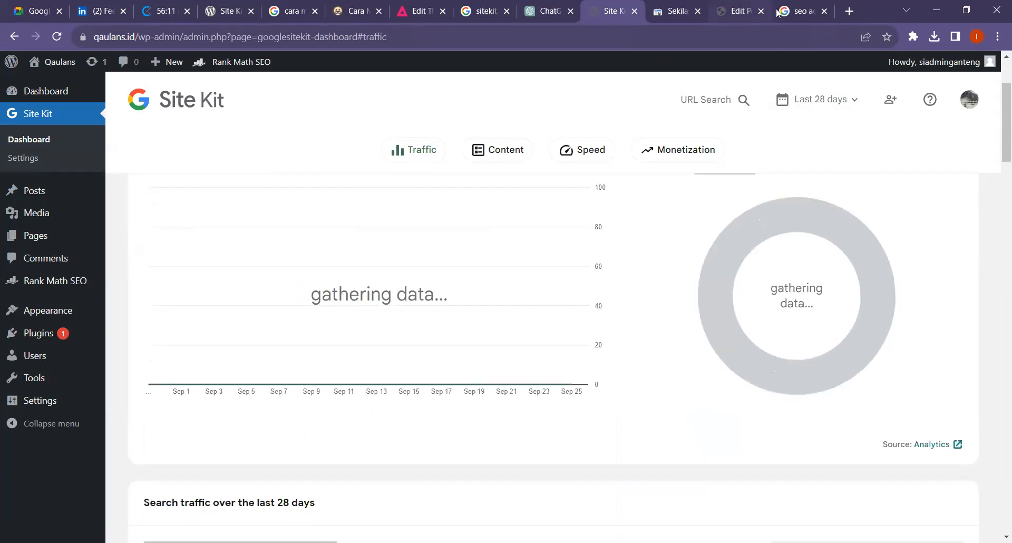
- Open the Search Console performance report for artopologi.com in a new tab and close the qaulans.id Search Console tab
{"action": "left_click", "coordinate": [841, 13]}
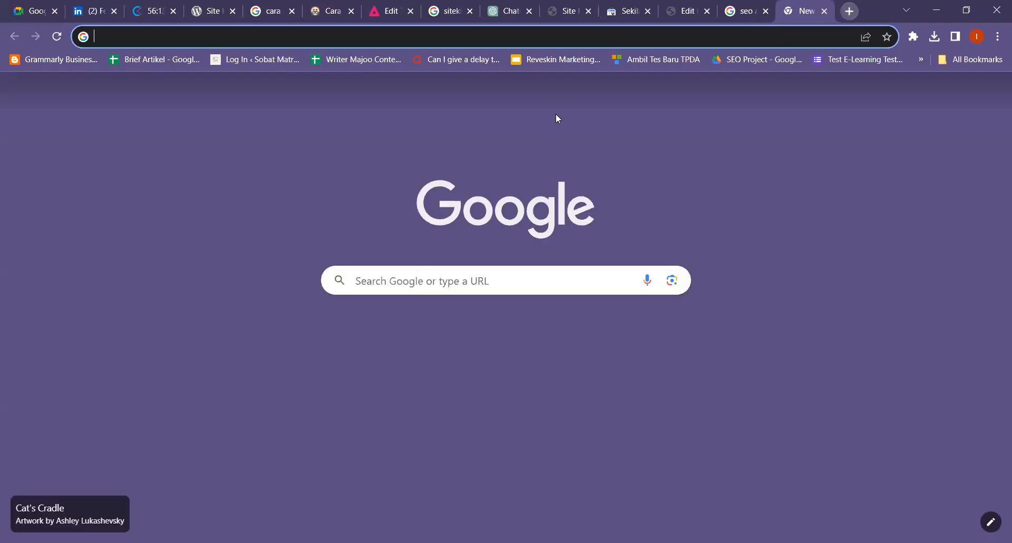
{"action": "type", "text": "goo"}
{"action": "key", "text": "BackSpace"}
{"action": "key", "text": "BackSpace"}
{"action": "key", "text": "BackSpace"}
{"action": "key", "text": "BackSpace"}
{"action": "type", "text": "seo"}
{"action": "key", "text": "Return"}
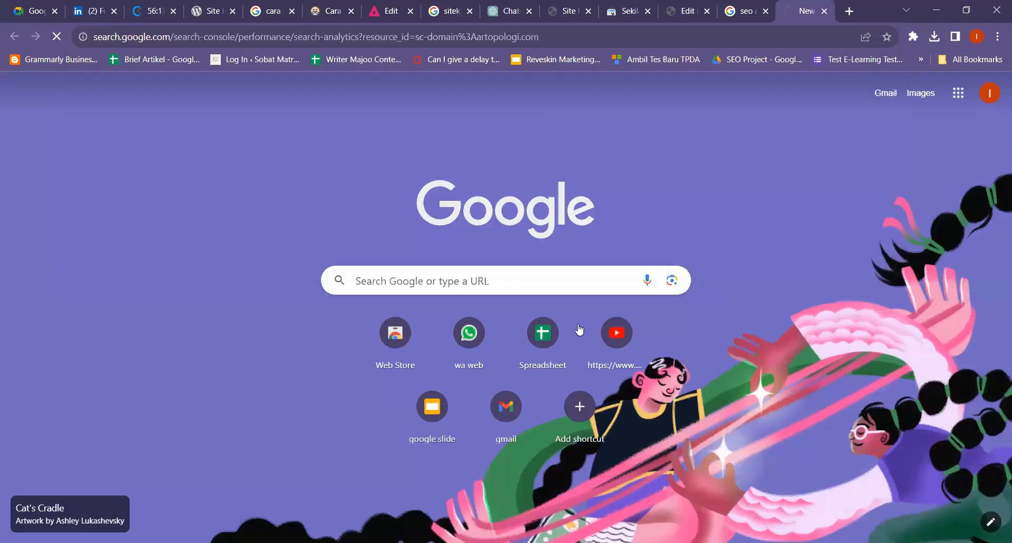
{"action": "left_click", "coordinate": [652, 4]}
{"action": "left_click", "coordinate": [648, 11]}
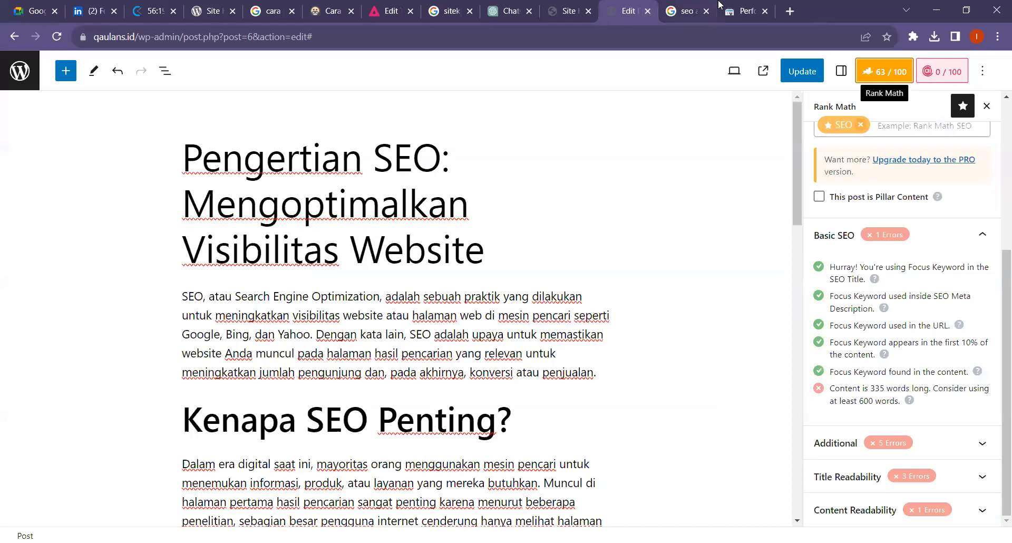
{"action": "left_click", "coordinate": [721, 5]}
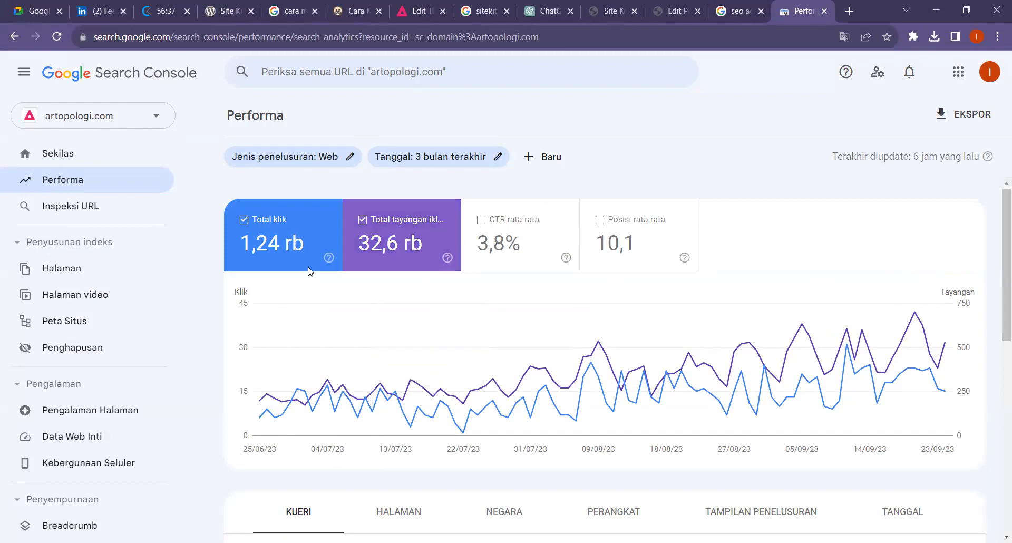
- Hide total impressions in the performance chart and show them again to compare them with total clicks
{"action": "left_click", "coordinate": [396, 240]}
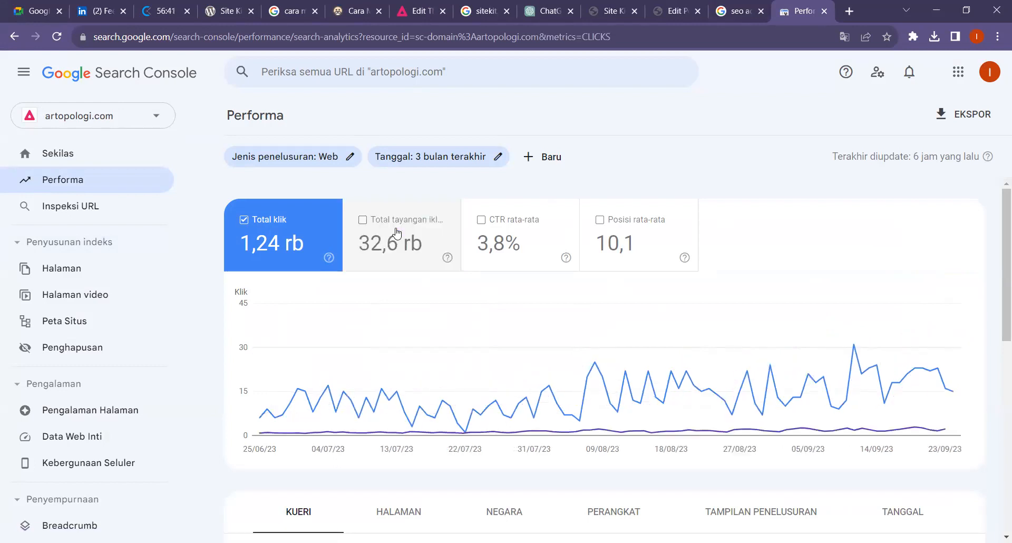
{"action": "left_click", "coordinate": [379, 232]}
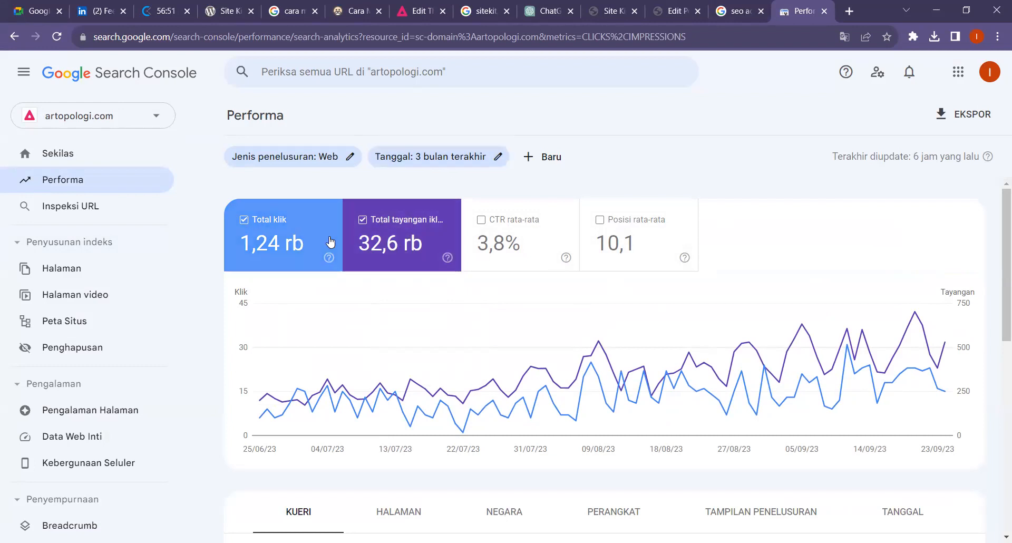
{"action": "mouse_move", "coordinate": [954, 398]}
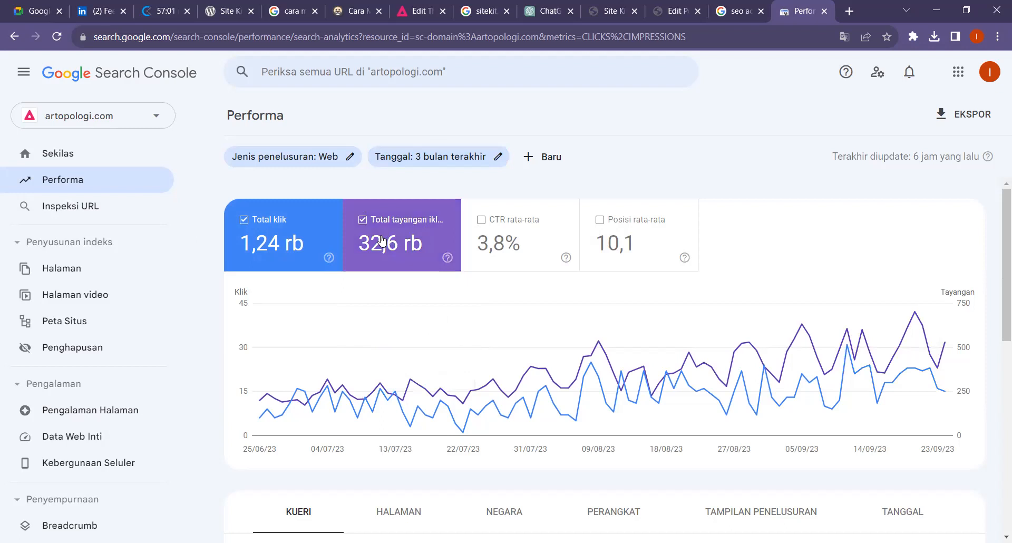
- Add the average position metric to the performance report and review it for the top queries
{"action": "scroll", "coordinate": [393, 230], "scroll_direction": "down", "scroll_amount": 3}
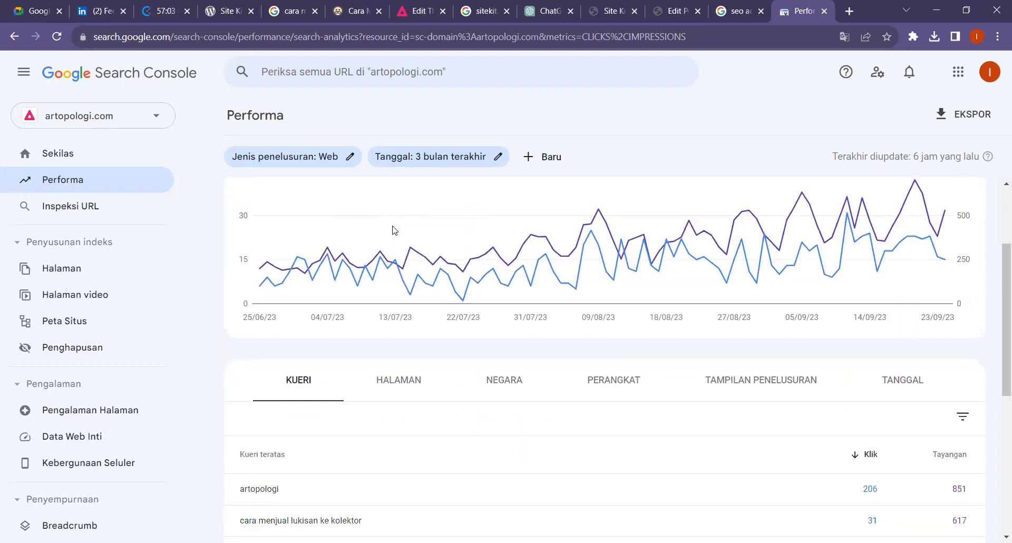
{"action": "scroll", "coordinate": [393, 230], "scroll_direction": "down", "scroll_amount": 2}
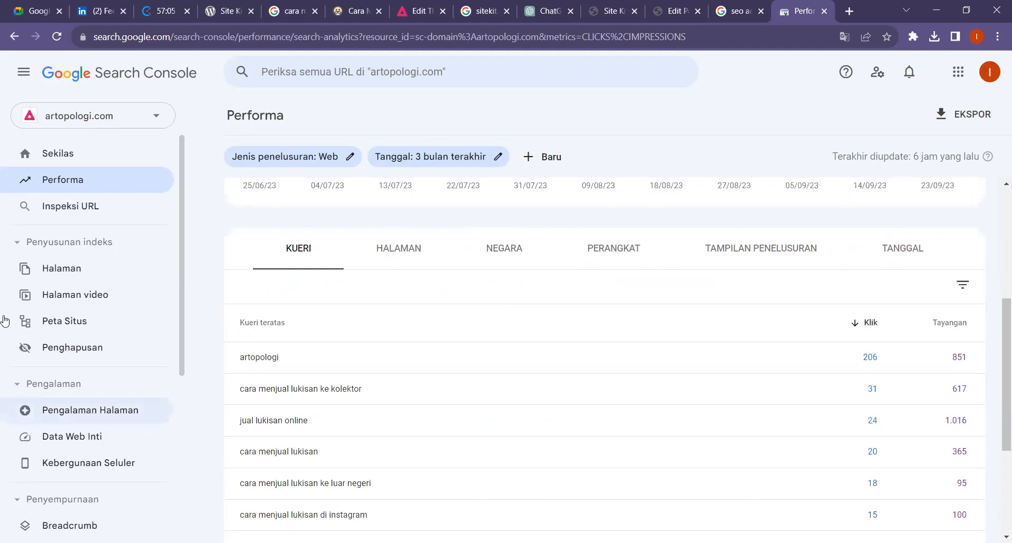
{"action": "scroll", "coordinate": [390, 295], "scroll_direction": "up", "scroll_amount": 5}
{"action": "scroll", "coordinate": [391, 255], "scroll_direction": "down", "scroll_amount": 6}
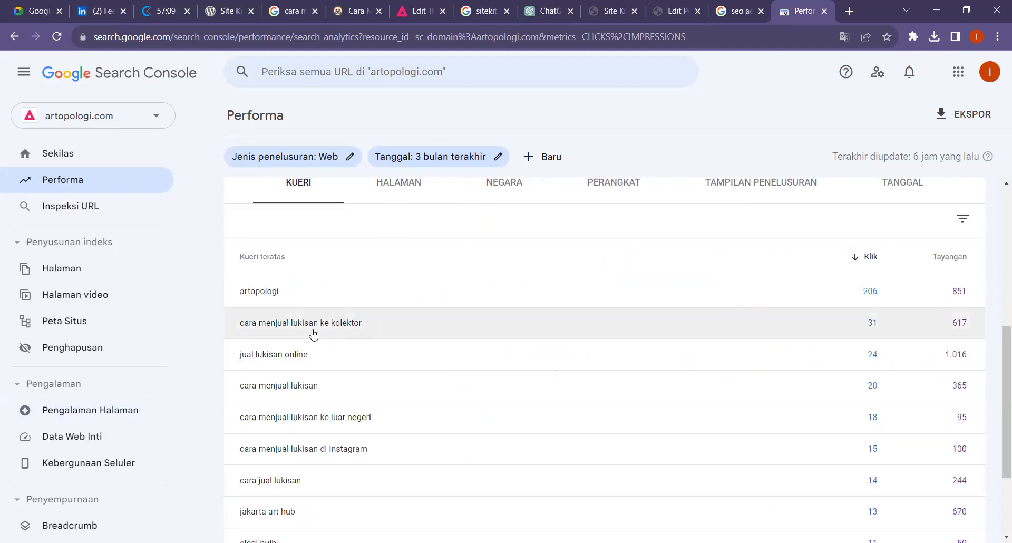
{"action": "scroll", "coordinate": [617, 251], "scroll_direction": "up", "scroll_amount": 5}
{"action": "left_click", "coordinate": [593, 256]}
{"action": "scroll", "coordinate": [481, 305], "scroll_direction": "down", "scroll_amount": 7}
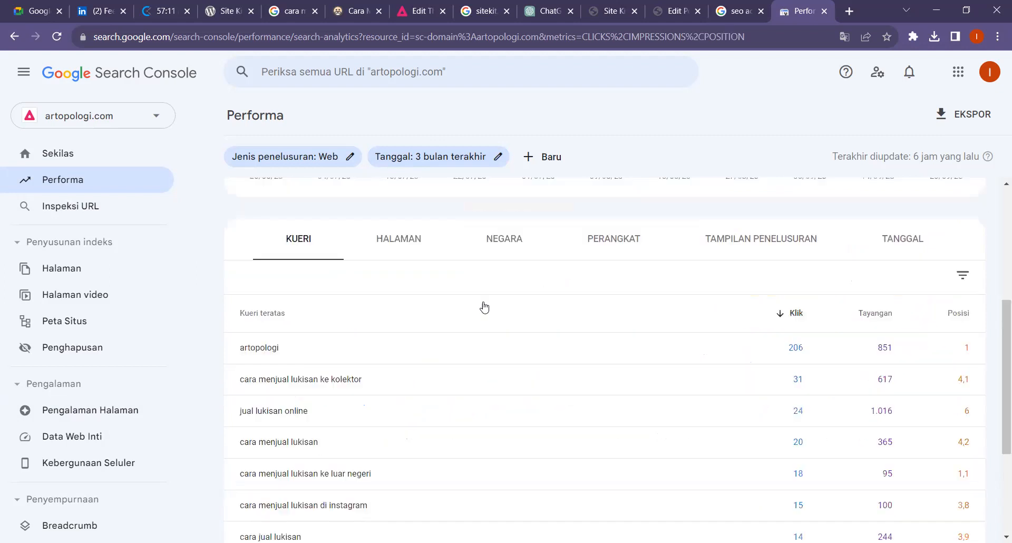
- Copy the query "cara menjual lukisan ke kolektor" from the top queries and search Google for it in a new tab
{"action": "left_click_drag", "start_coordinate": [235, 248], "coordinate": [378, 251]}
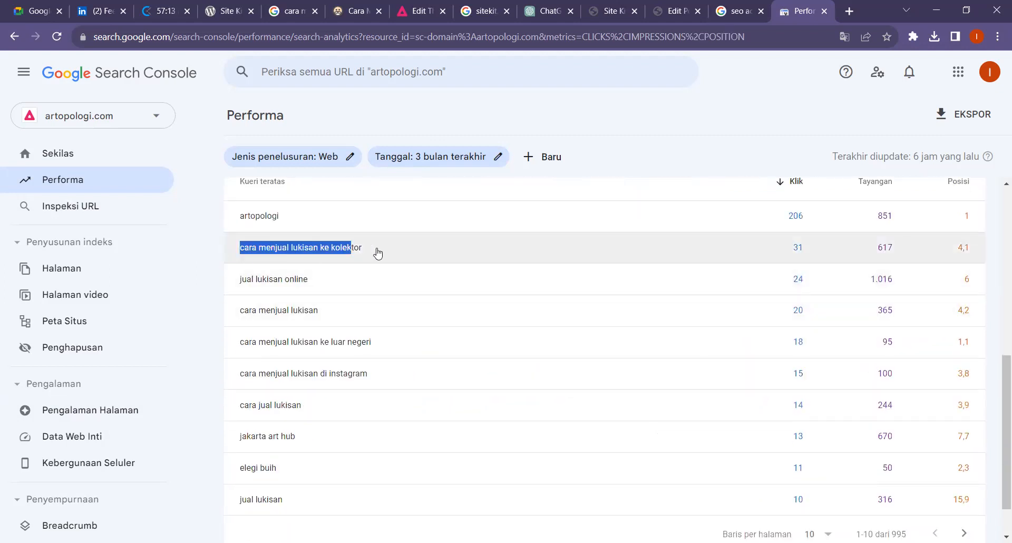
{"action": "key", "text": "ctrl+c"}
{"action": "left_click", "coordinate": [849, 11]}
{"action": "key", "text": "ctrl+v"}
{"action": "key", "text": "Return"}
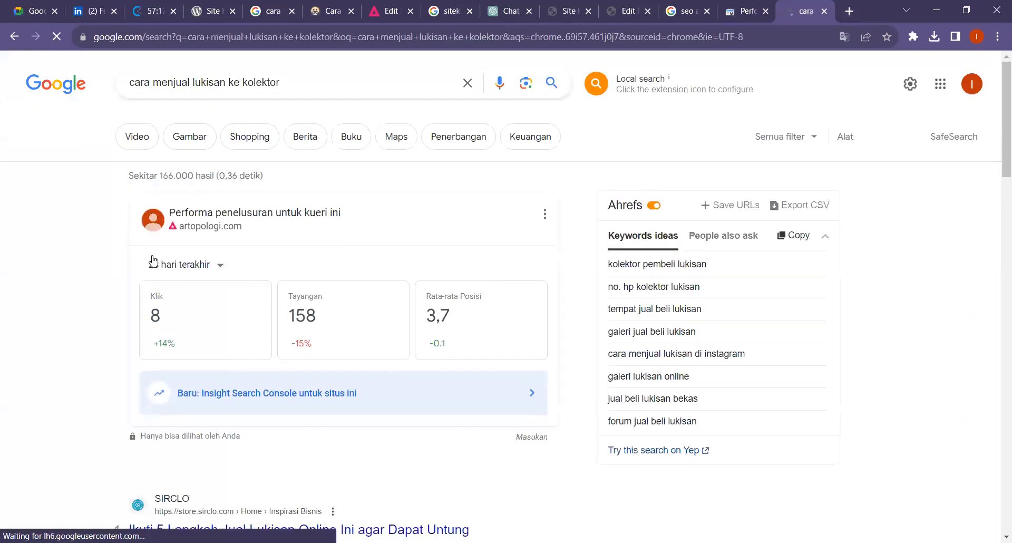
- Examine where the Artopologi article ranks in the Google results and check the query's search performance card
{"action": "scroll", "coordinate": [153, 259], "scroll_direction": "down", "scroll_amount": 1}
{"action": "scroll", "coordinate": [146, 261], "scroll_direction": "down", "scroll_amount": 7}
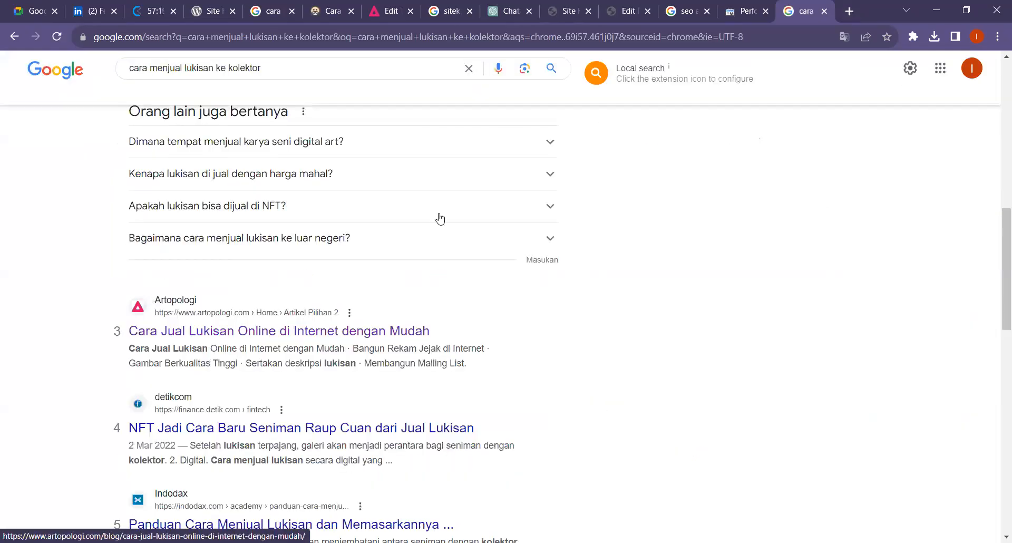
{"action": "left_click", "coordinate": [737, 7]}
{"action": "left_click", "coordinate": [791, 5]}
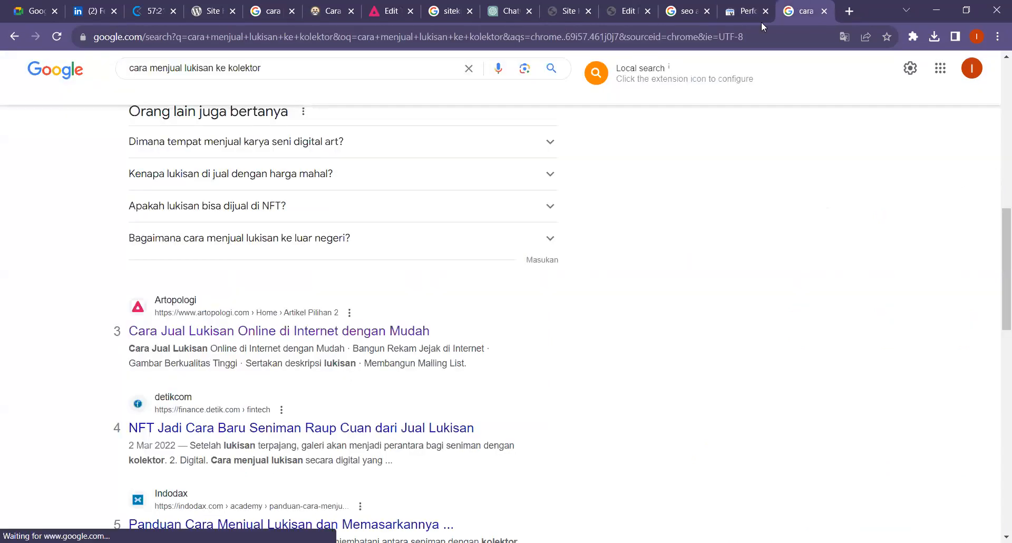
{"action": "scroll", "coordinate": [442, 208], "scroll_direction": "up", "scroll_amount": 5}
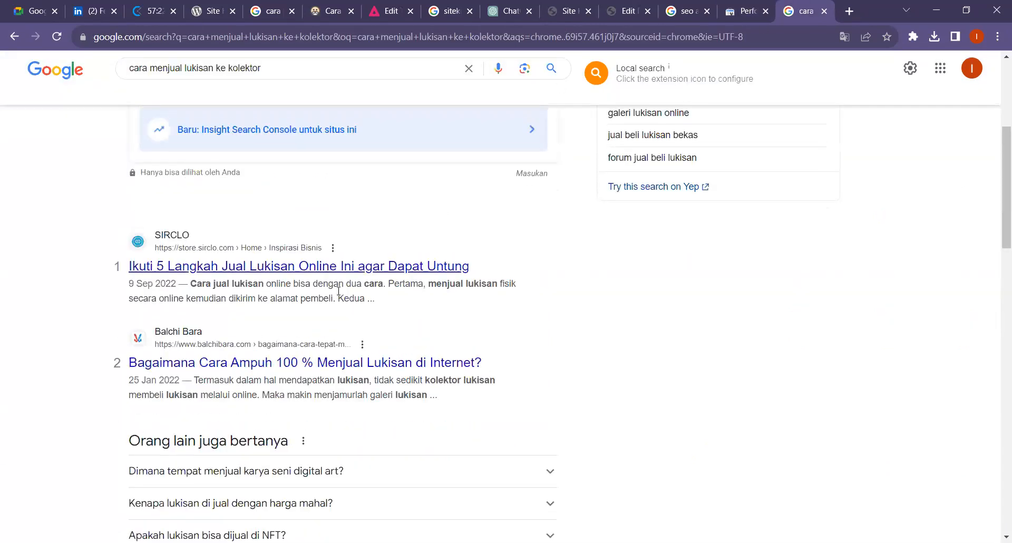
{"action": "scroll", "coordinate": [22, 94], "scroll_direction": "up", "scroll_amount": 5}
{"action": "scroll", "coordinate": [237, 199], "scroll_direction": "down", "scroll_amount": 5}
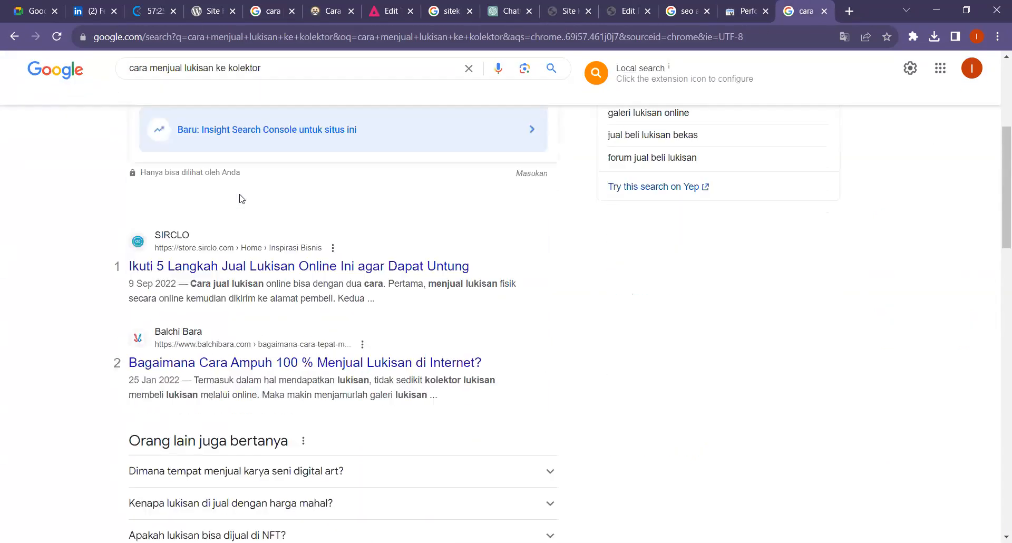
{"action": "scroll", "coordinate": [53, 211], "scroll_direction": "down", "scroll_amount": 8}
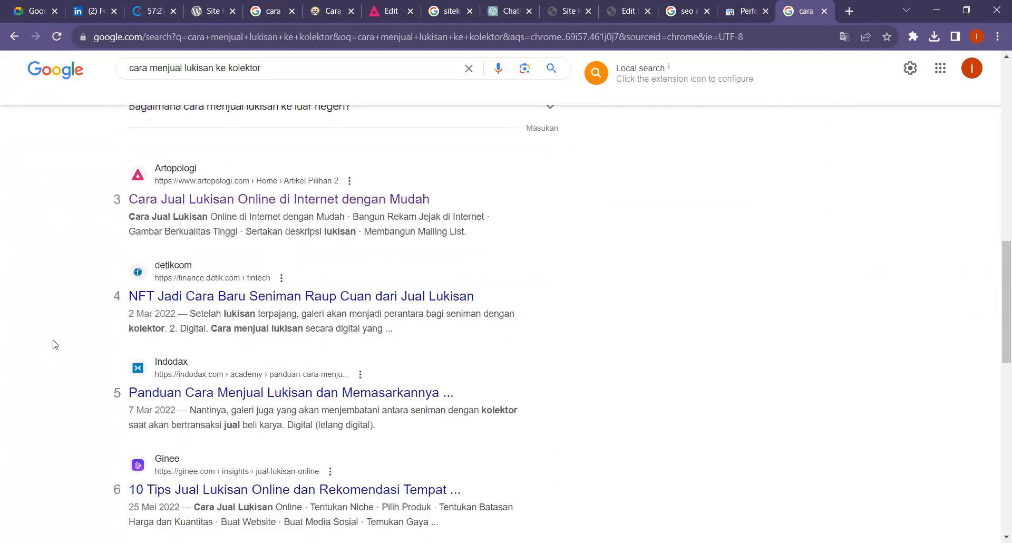
{"action": "scroll", "coordinate": [104, 226], "scroll_direction": "down", "scroll_amount": 9}
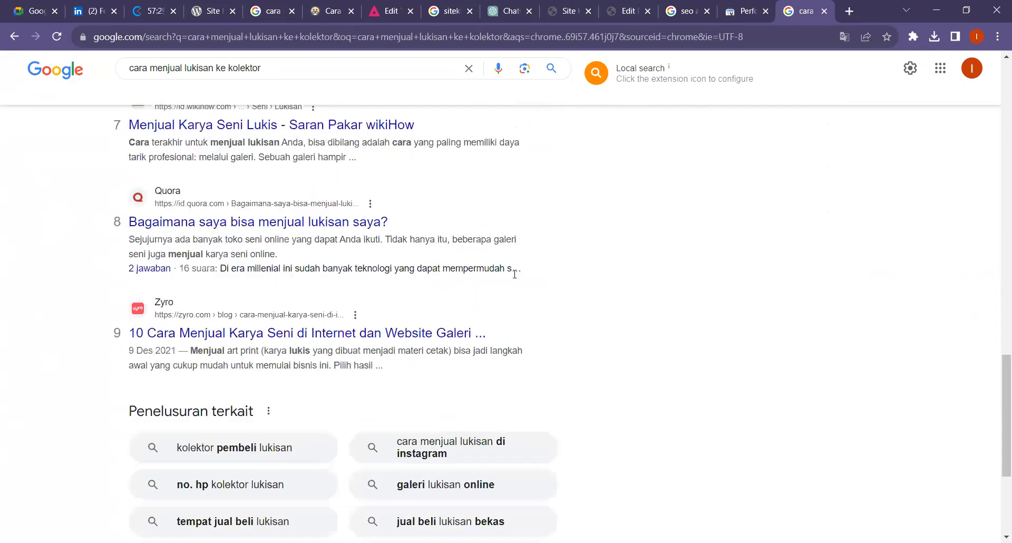
{"action": "scroll", "coordinate": [338, 311], "scroll_direction": "up", "scroll_amount": 20}
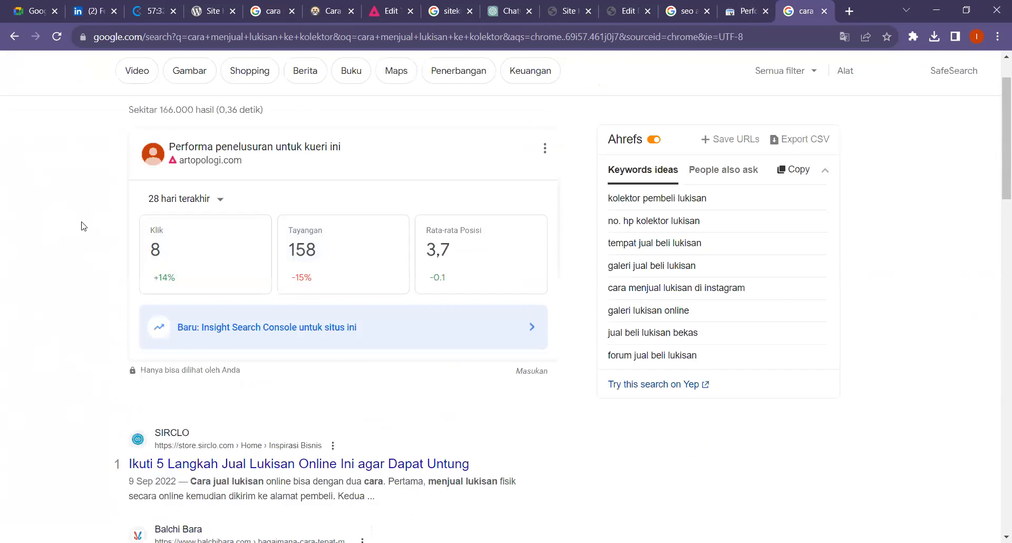
{"action": "scroll", "coordinate": [81, 226], "scroll_direction": "up", "scroll_amount": 1}
- Check the search suggestions and related searches for the query, and revisit the Artopologi article's listing in the results
{"action": "left_click", "coordinate": [303, 86]}
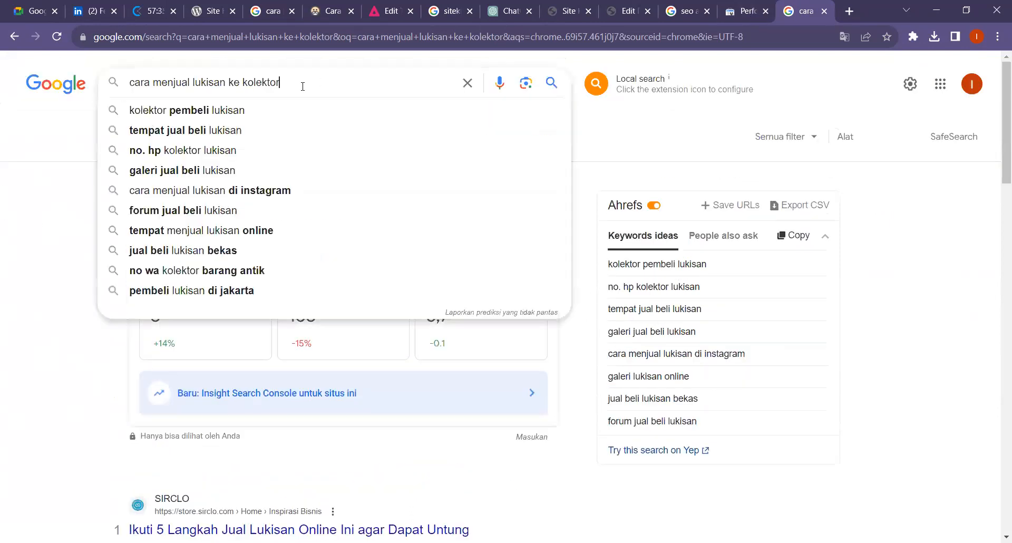
{"action": "left_click", "coordinate": [79, 223]}
{"action": "scroll", "coordinate": [171, 227], "scroll_direction": "down", "scroll_amount": 5}
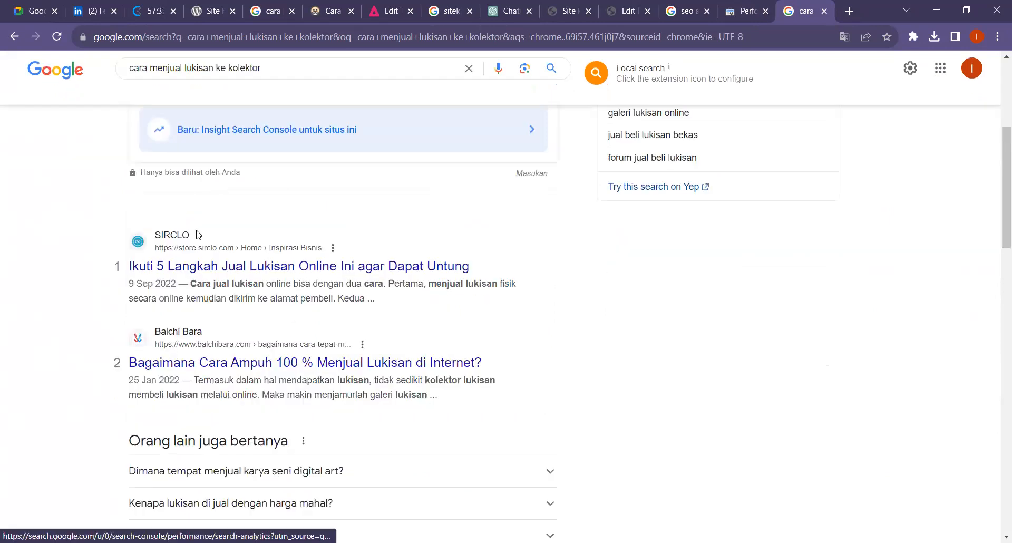
{"action": "scroll", "coordinate": [197, 269], "scroll_direction": "down", "scroll_amount": 1}
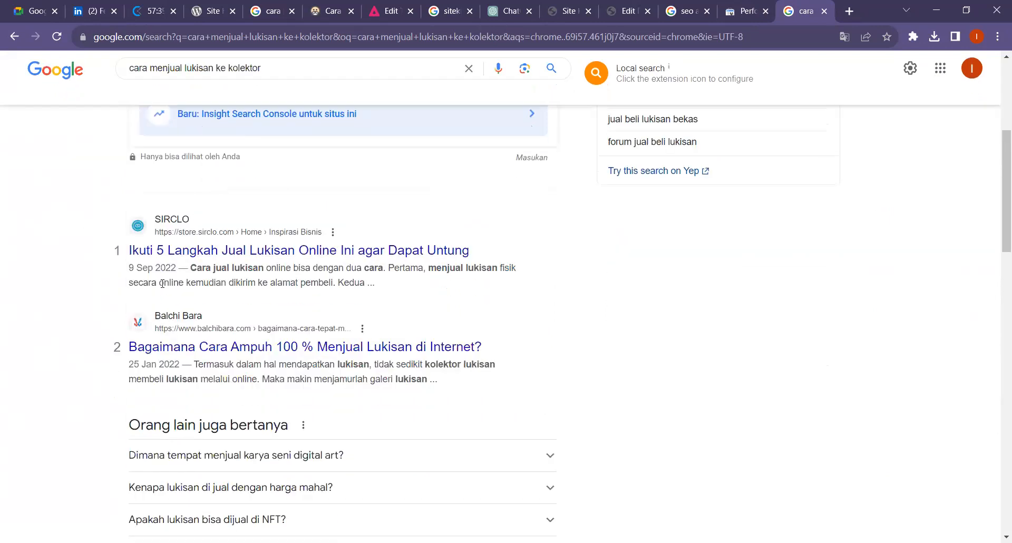
{"action": "scroll", "coordinate": [196, 269], "scroll_direction": "down", "scroll_amount": 16}
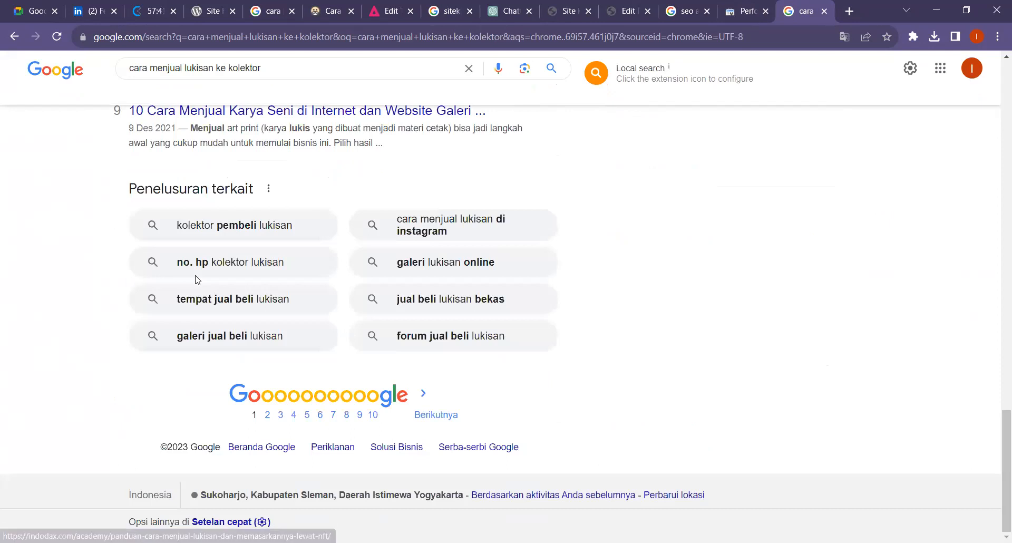
{"action": "scroll", "coordinate": [198, 280], "scroll_direction": "up", "scroll_amount": 5}
{"action": "scroll", "coordinate": [196, 279], "scroll_direction": "up", "scroll_amount": 15}
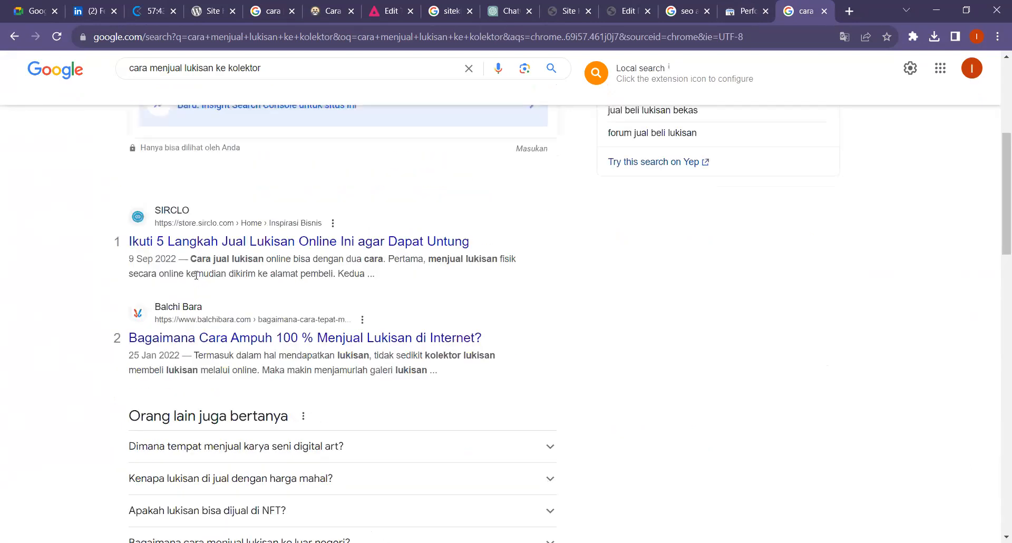
{"action": "scroll", "coordinate": [196, 275], "scroll_direction": "down", "scroll_amount": 7}
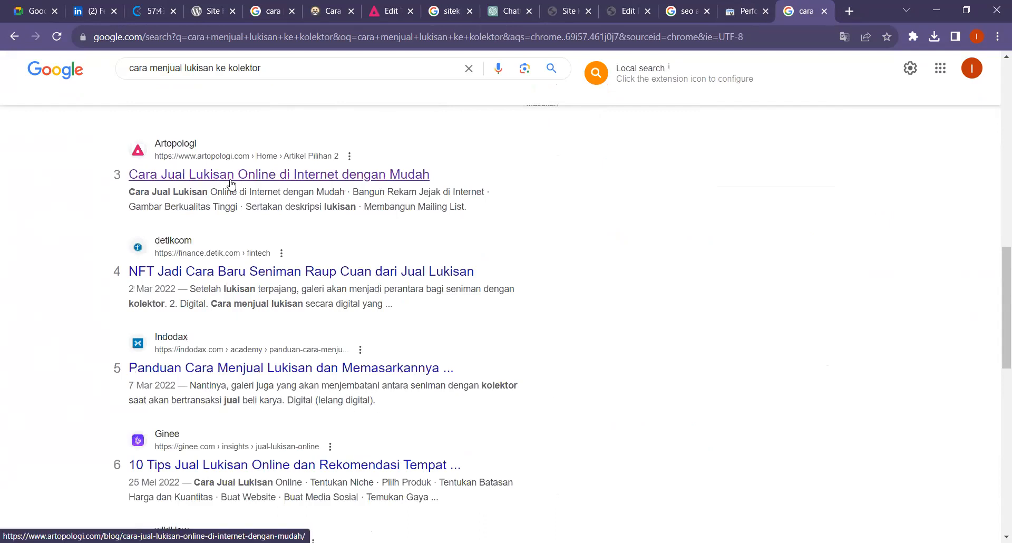
- Open the Artopologi article from the Google results in a separate tab and return to the Search Console performance report
{"action": "middle_click", "coordinate": [229, 184]}
{"action": "left_click", "coordinate": [806, 8]}
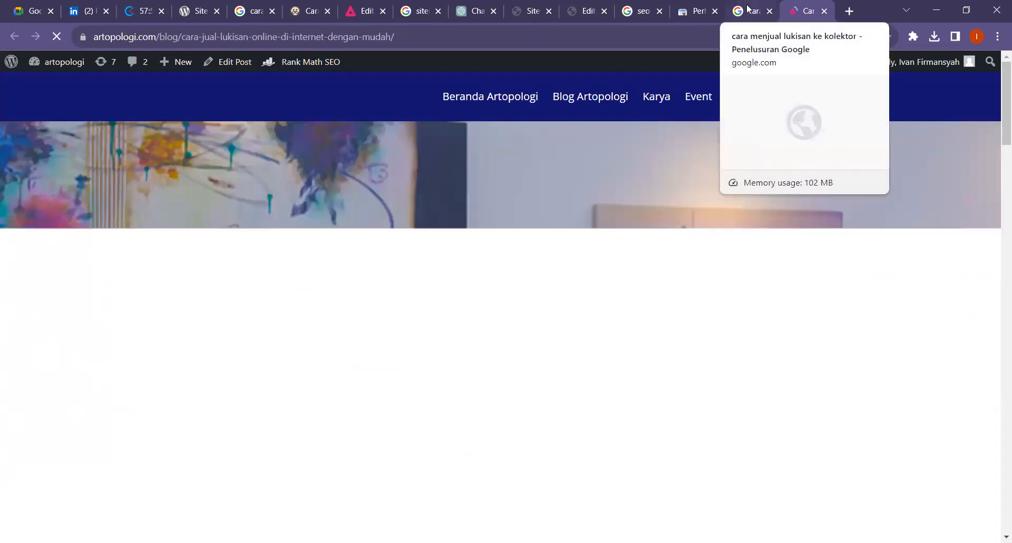
{"action": "left_click", "coordinate": [692, 7]}
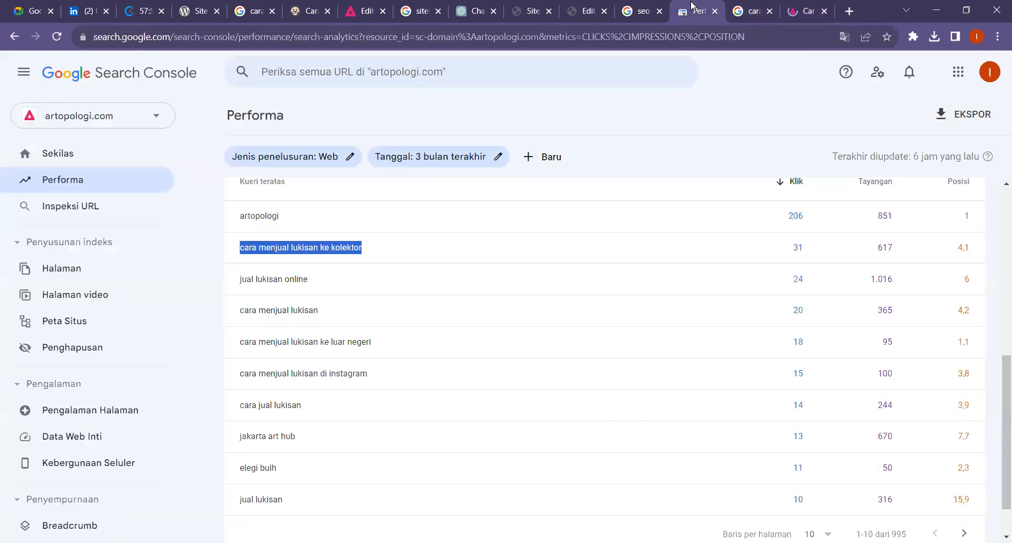
- Add the average CTR metric to the performance report and bring up the top queries table
{"action": "scroll", "coordinate": [554, 244], "scroll_direction": "up", "scroll_amount": 7}
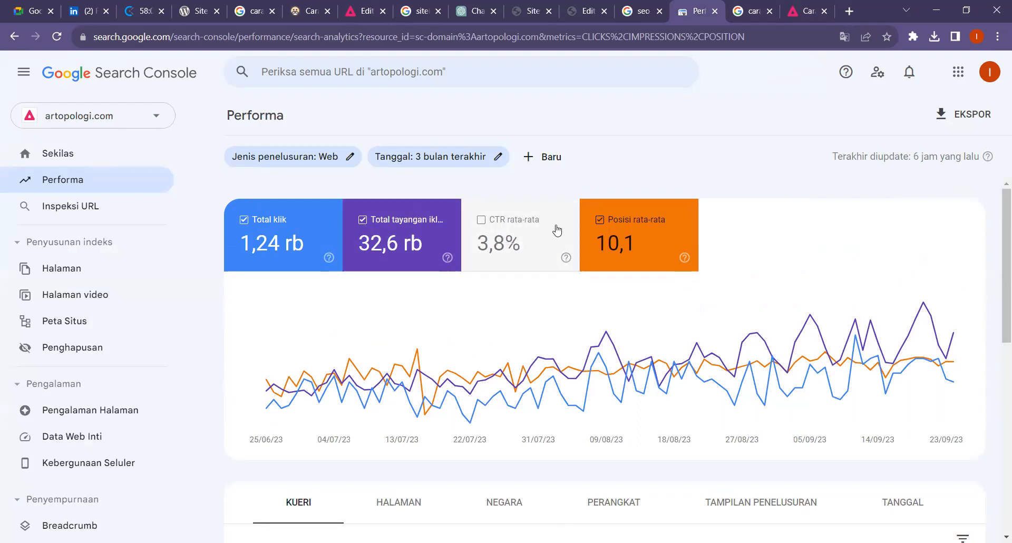
{"action": "scroll", "coordinate": [556, 229], "scroll_direction": "down", "scroll_amount": 5}
{"action": "scroll", "coordinate": [549, 242], "scroll_direction": "up", "scroll_amount": 6}
{"action": "left_click", "coordinate": [508, 200]}
{"action": "scroll", "coordinate": [527, 271], "scroll_direction": "down", "scroll_amount": 4}
{"action": "scroll", "coordinate": [529, 272], "scroll_direction": "down", "scroll_amount": 2}
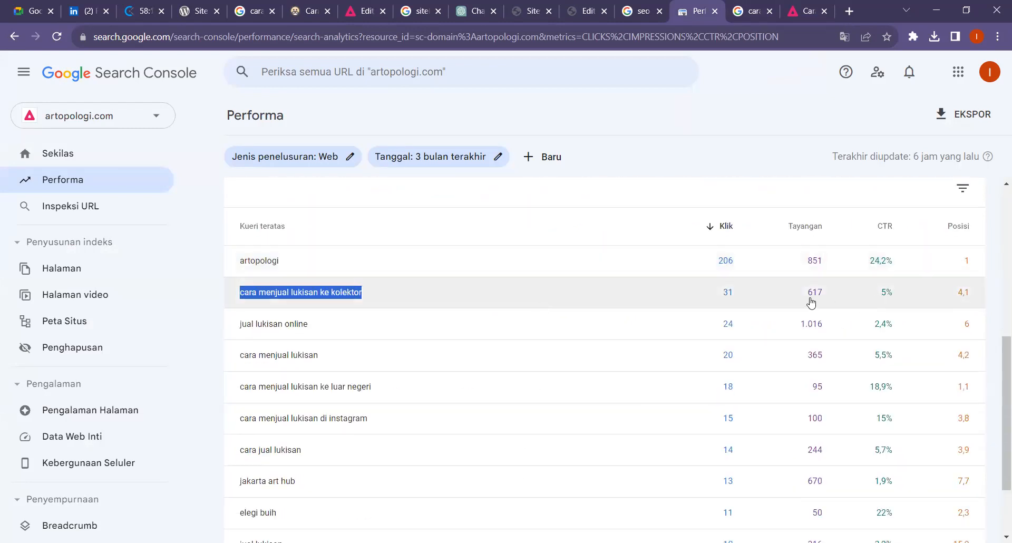
- Compare the impressions and clicks of the query "cara menjual lukisan ke kolektor", keeping the report unfiltered
{"action": "left_click_drag", "start_coordinate": [808, 299], "coordinate": [819, 299]}
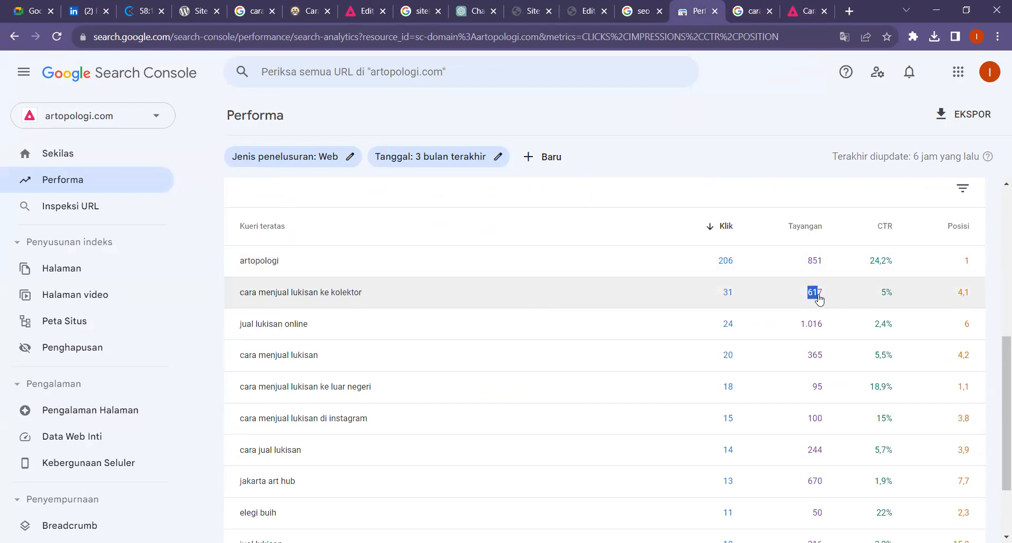
{"action": "left_click_drag", "start_coordinate": [720, 299], "coordinate": [737, 299]}
{"action": "left_click", "coordinate": [767, 297]}
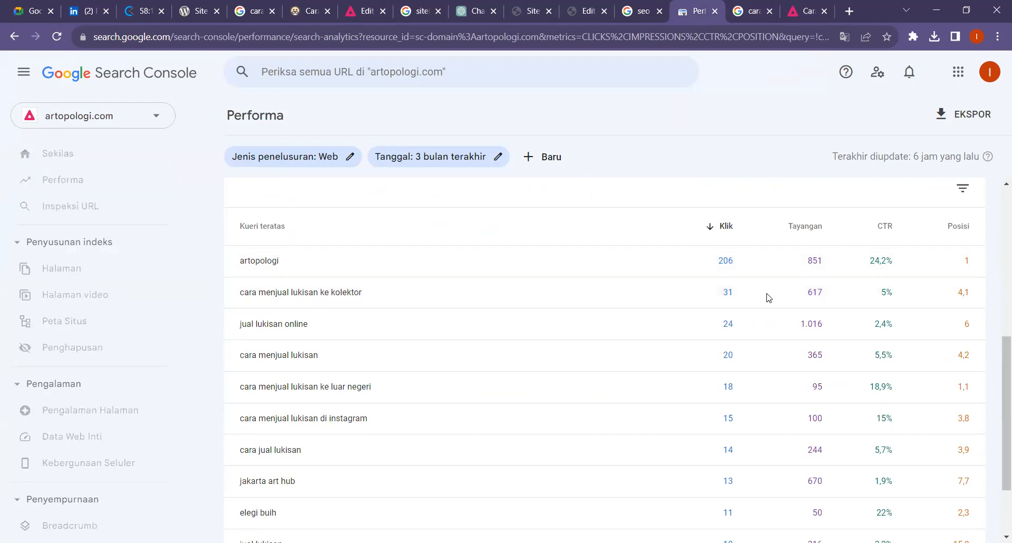
{"action": "left_click", "coordinate": [665, 156]}
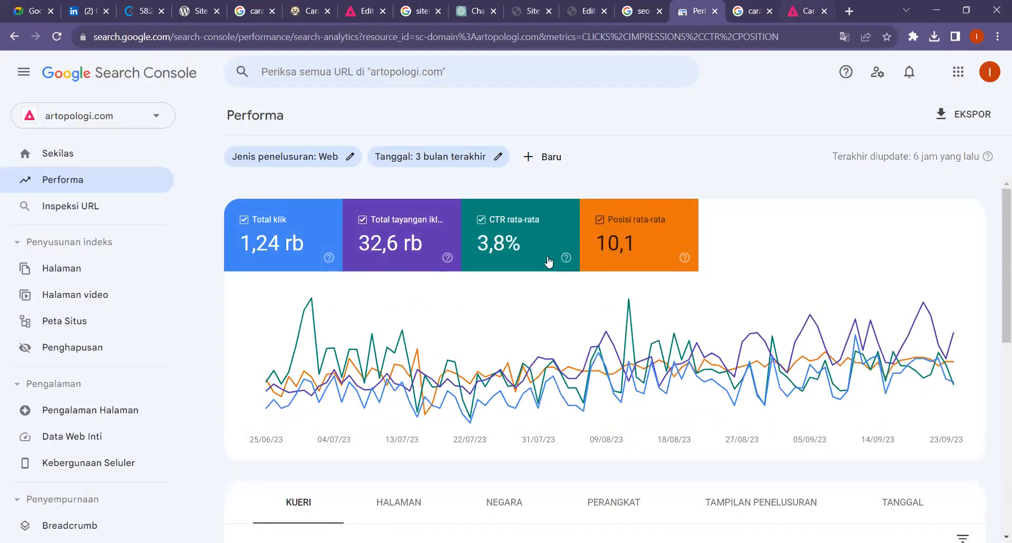
- Review the CTR of the top queries and compare the impressions and clicks of "jual lukisan online"
{"action": "scroll", "coordinate": [673, 300], "scroll_direction": "down", "scroll_amount": 5}
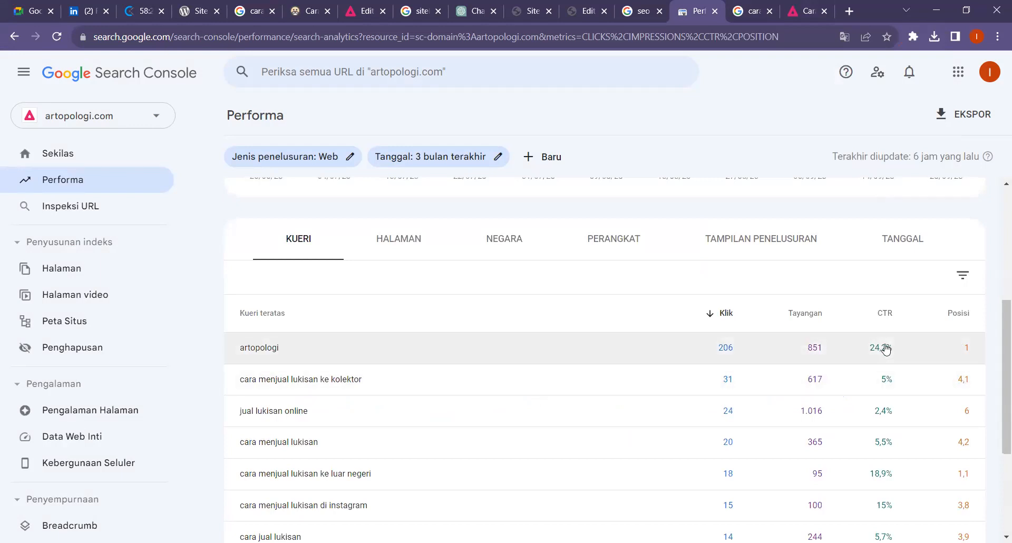
{"action": "scroll", "coordinate": [888, 352], "scroll_direction": "down", "scroll_amount": 3}
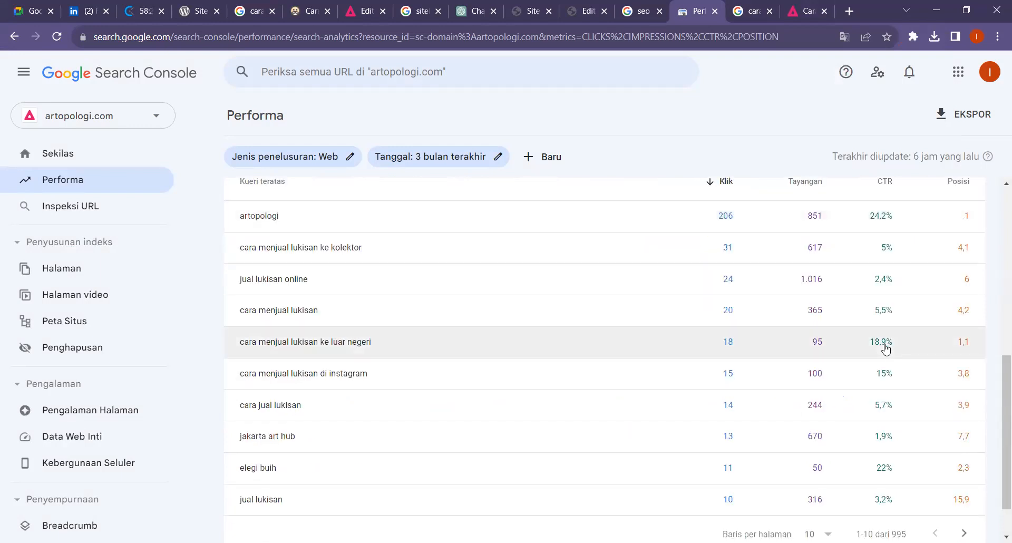
{"action": "scroll", "coordinate": [886, 348], "scroll_direction": "up", "scroll_amount": 3}
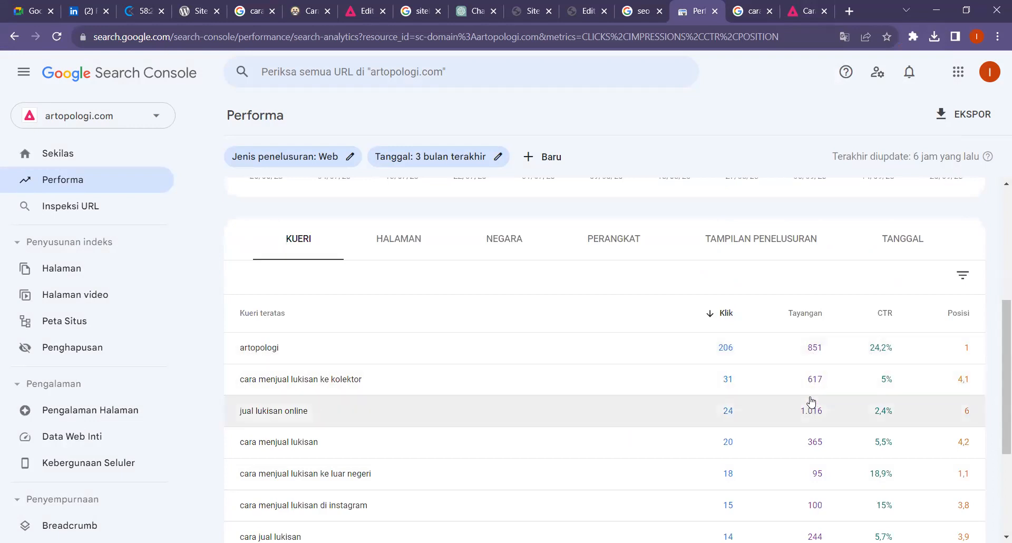
{"action": "scroll", "coordinate": [814, 393], "scroll_direction": "down", "scroll_amount": 1}
{"action": "left_click_drag", "start_coordinate": [801, 348], "coordinate": [827, 353]}
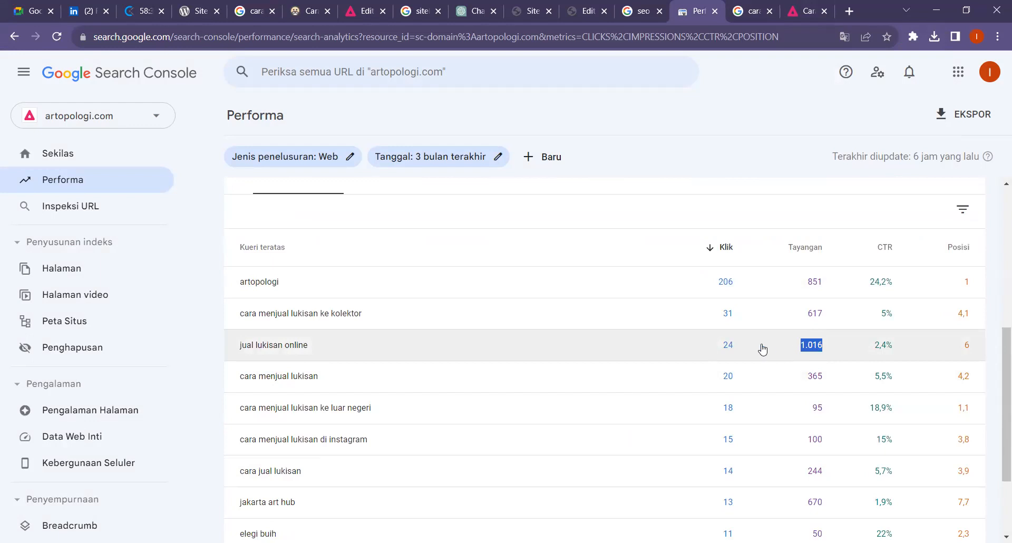
{"action": "left_click_drag", "start_coordinate": [725, 346], "coordinate": [736, 349]}
{"action": "scroll", "coordinate": [576, 330], "scroll_direction": "up", "scroll_amount": 1}
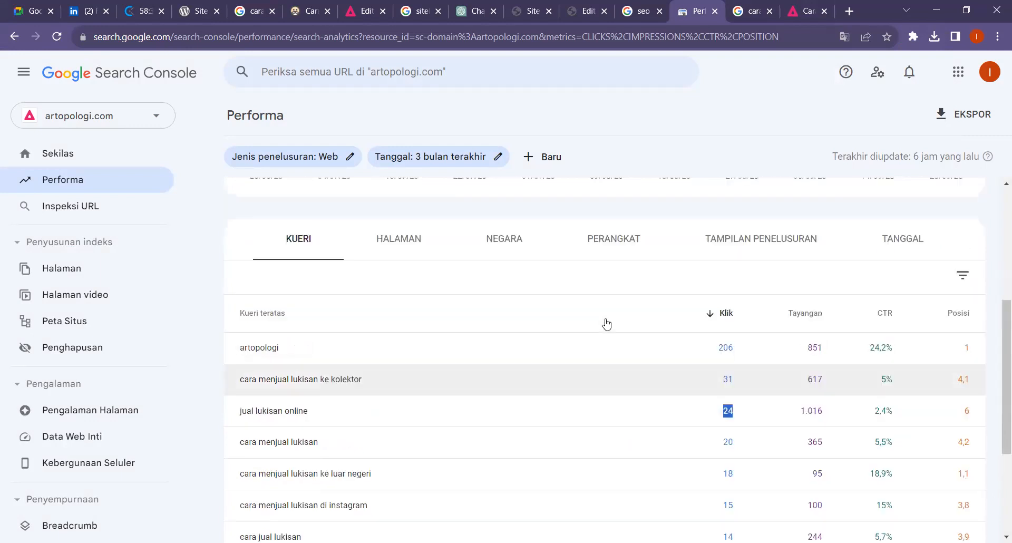
{"action": "left_click", "coordinate": [642, 217]}
- Close the Google results tab, skim the Artopologi article on selling paintings online, and close its tab too
{"action": "left_click", "coordinate": [749, 11]}
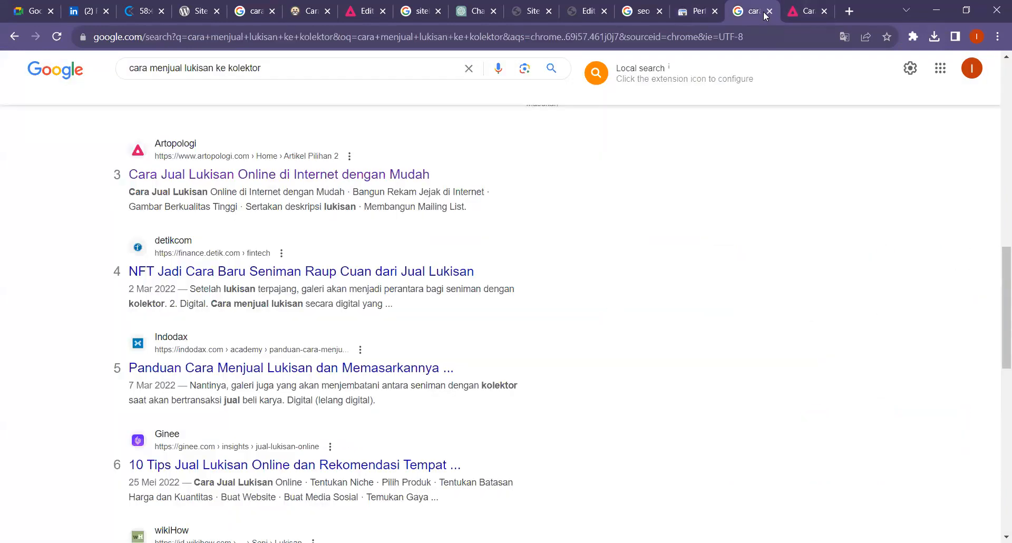
{"action": "left_click", "coordinate": [769, 12]}
{"action": "scroll", "coordinate": [620, 406], "scroll_direction": "down", "scroll_amount": 15}
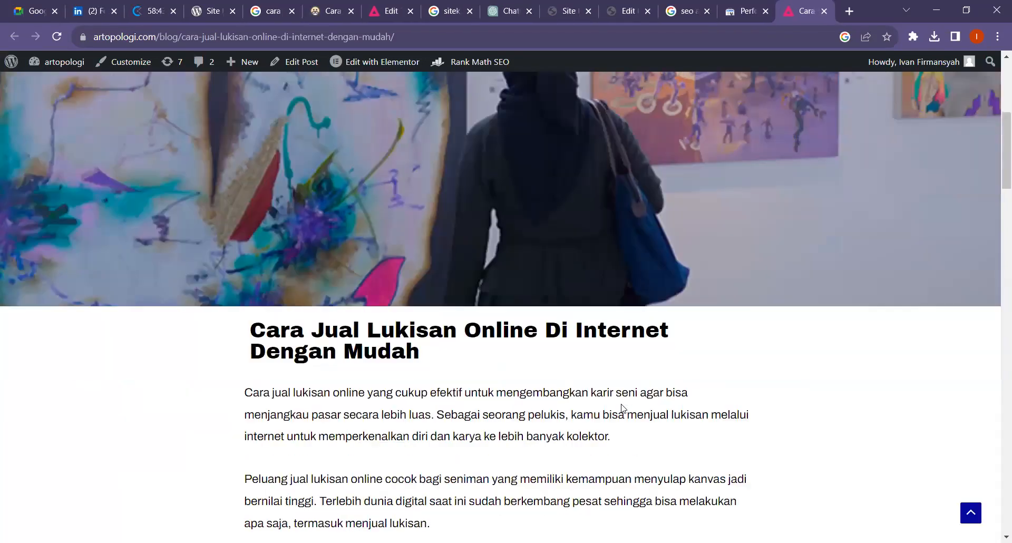
{"action": "scroll", "coordinate": [594, 294], "scroll_direction": "down", "scroll_amount": 20}
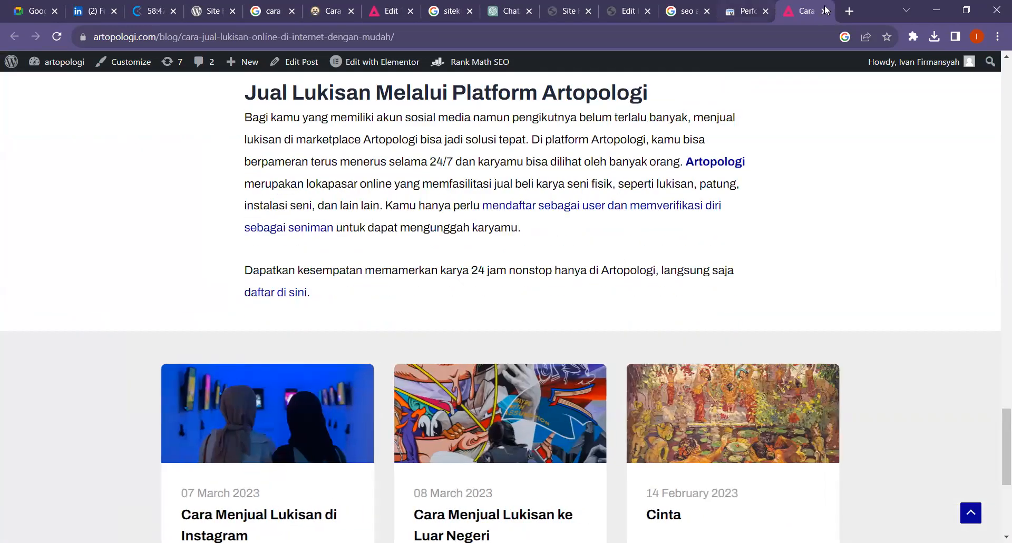
{"action": "left_click", "coordinate": [826, 14]}
- Increase the number of rows per page in the queries table and look through the longer list
{"action": "scroll", "coordinate": [791, 300], "scroll_direction": "down", "scroll_amount": 2}
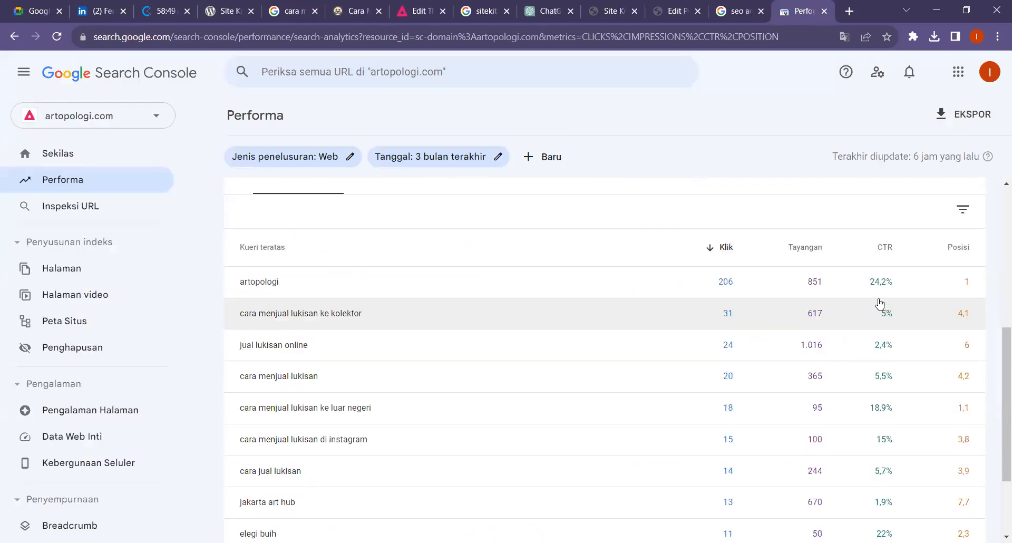
{"action": "scroll", "coordinate": [875, 287], "scroll_direction": "down", "scroll_amount": 3}
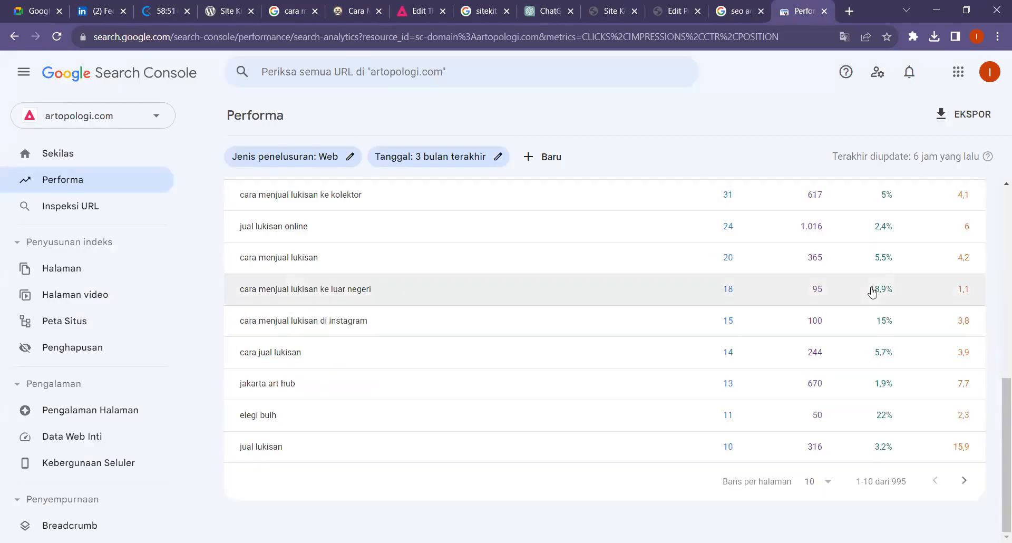
{"action": "left_click", "coordinate": [830, 484]}
{"action": "left_click", "coordinate": [810, 460]}
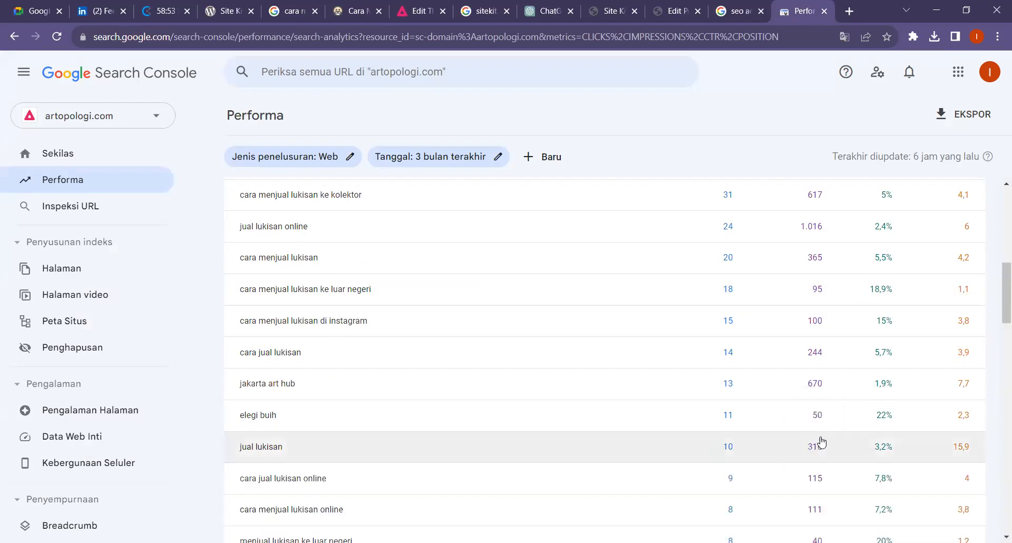
{"action": "scroll", "coordinate": [838, 338], "scroll_direction": "down", "scroll_amount": 4}
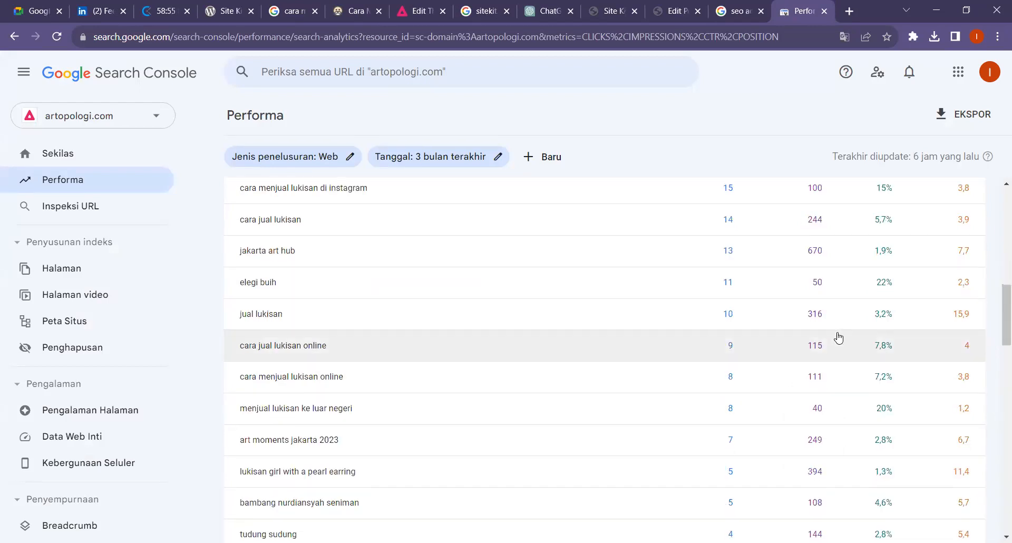
{"action": "scroll", "coordinate": [822, 338], "scroll_direction": "up", "scroll_amount": 5}
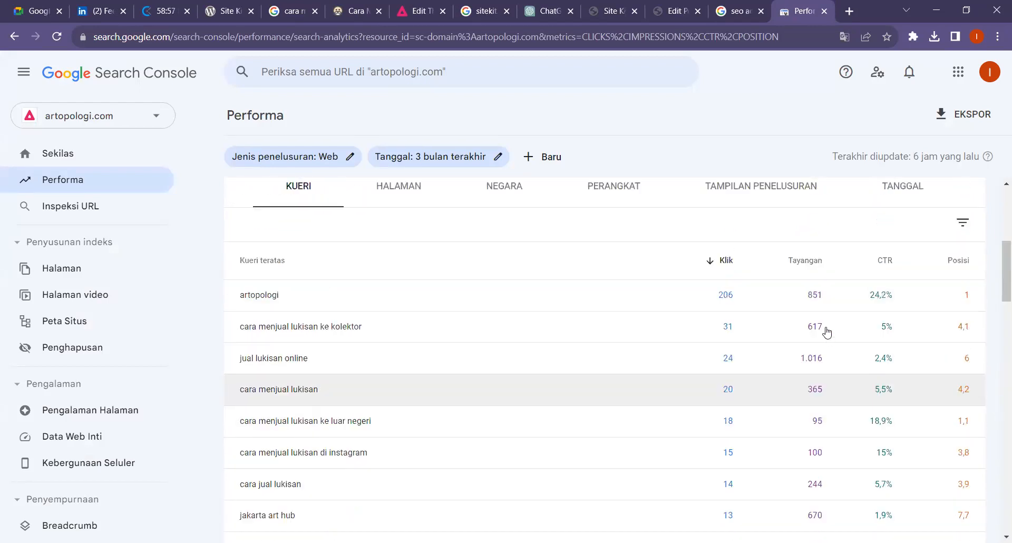
- Sort the queries by impressions and compare impressions with clicks for "artopologi" and "jakarta art hub"
{"action": "left_click", "coordinate": [810, 262]}
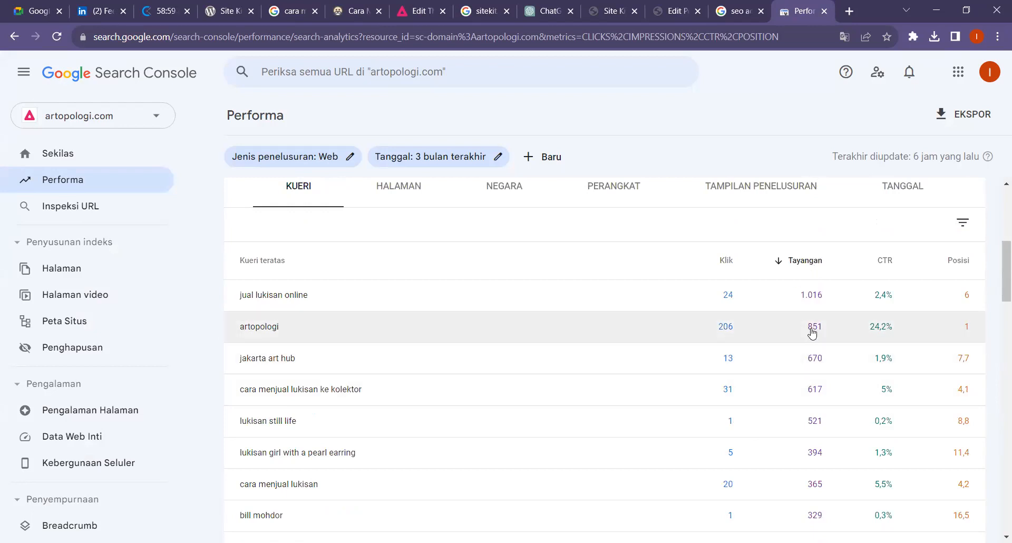
{"action": "left_click_drag", "start_coordinate": [809, 329], "coordinate": [821, 332]}
{"action": "double_click", "coordinate": [726, 327]}
{"action": "scroll", "coordinate": [603, 280], "scroll_direction": "up", "scroll_amount": 1}
{"action": "left_click", "coordinate": [613, 225]}
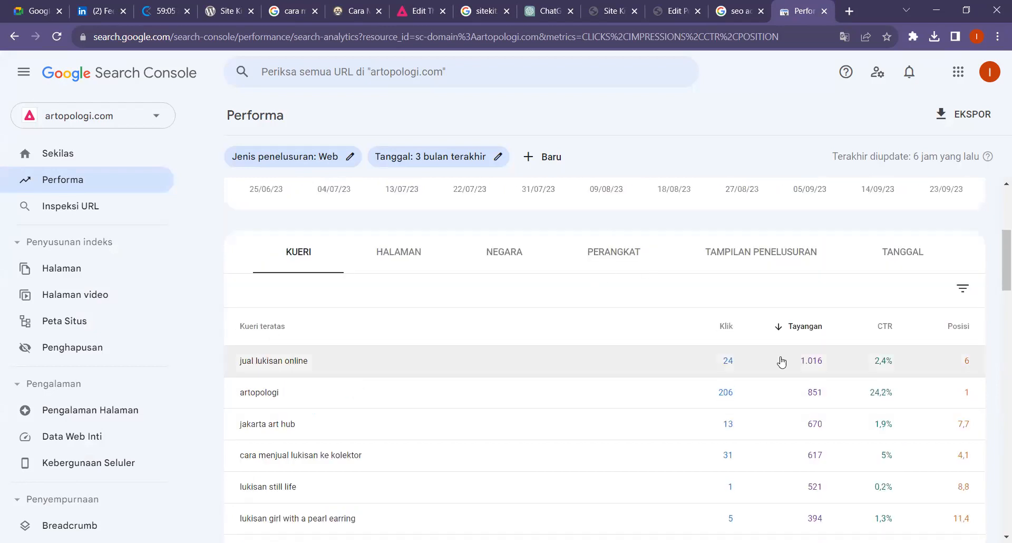
{"action": "scroll", "coordinate": [781, 358], "scroll_direction": "down", "scroll_amount": 1}
{"action": "double_click", "coordinate": [815, 359]}
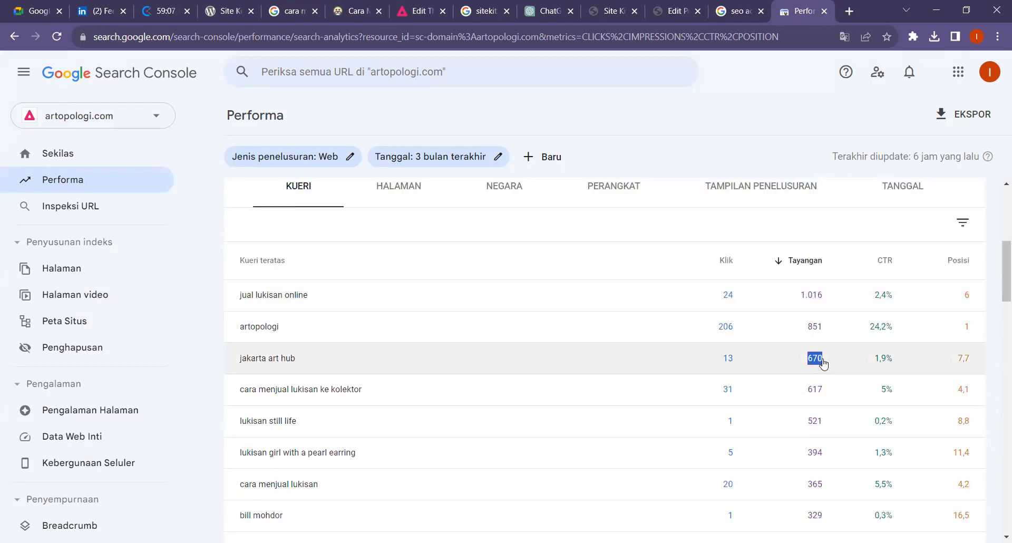
{"action": "left_click", "coordinate": [735, 363]}
{"action": "double_click", "coordinate": [736, 364]}
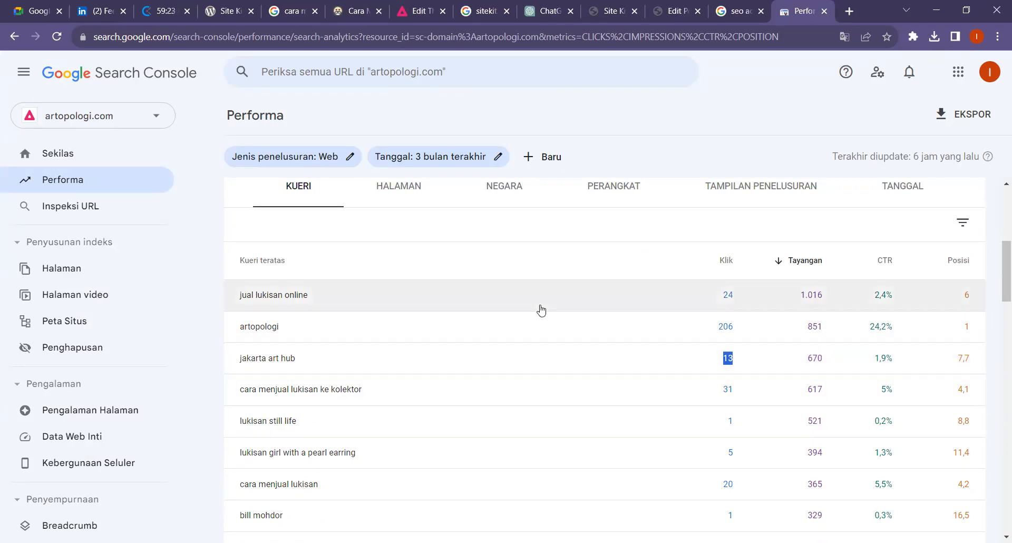
{"action": "scroll", "coordinate": [535, 359], "scroll_direction": "up", "scroll_amount": 3}
{"action": "scroll", "coordinate": [536, 363], "scroll_direction": "up", "scroll_amount": 1}
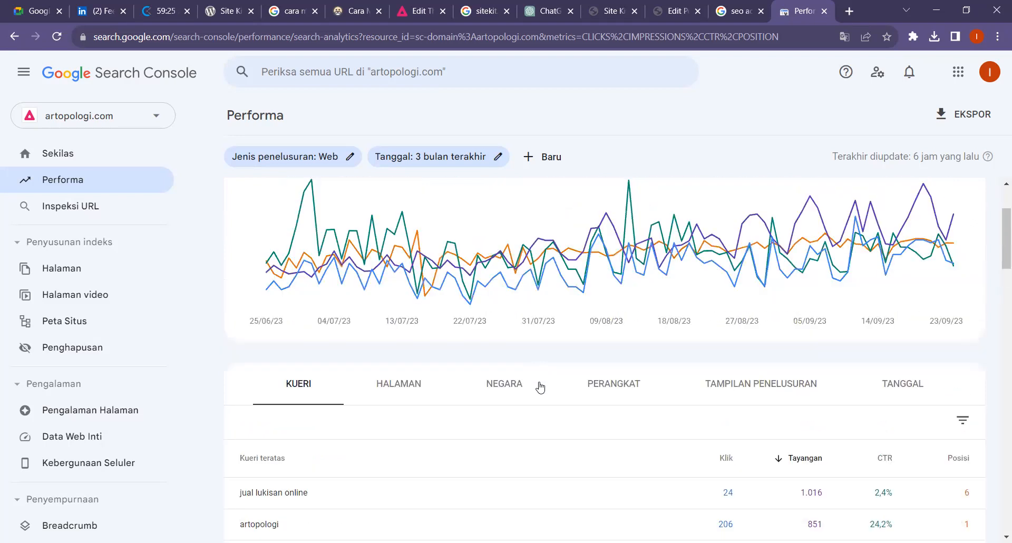
{"action": "left_click", "coordinate": [61, 208]}
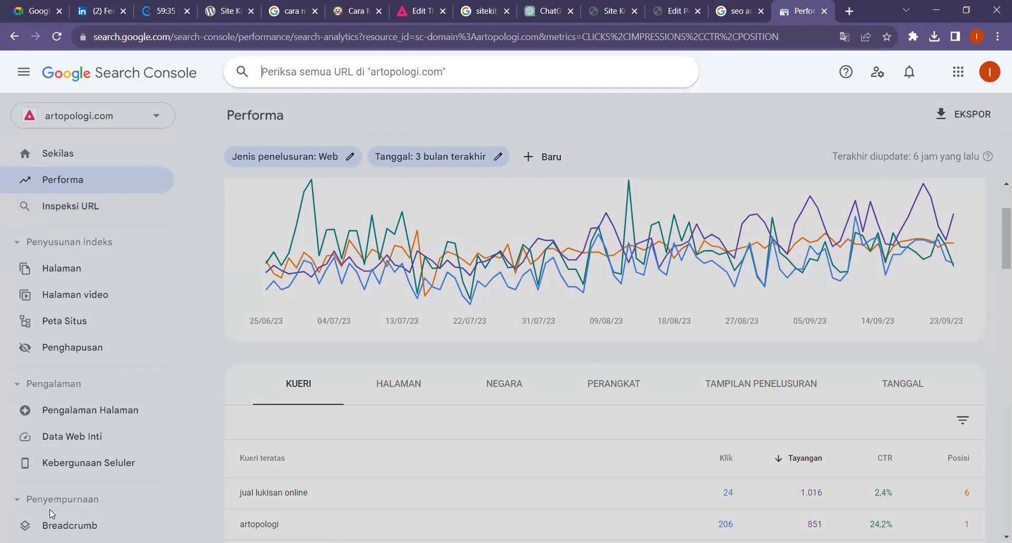
{"action": "left_click", "coordinate": [606, 126]}
- Switch the performance table to pages and copy the URL of the cara-jual-lukisan-online-di-internet-dengan-mudah article
{"action": "scroll", "coordinate": [536, 271], "scroll_direction": "down", "scroll_amount": 4}
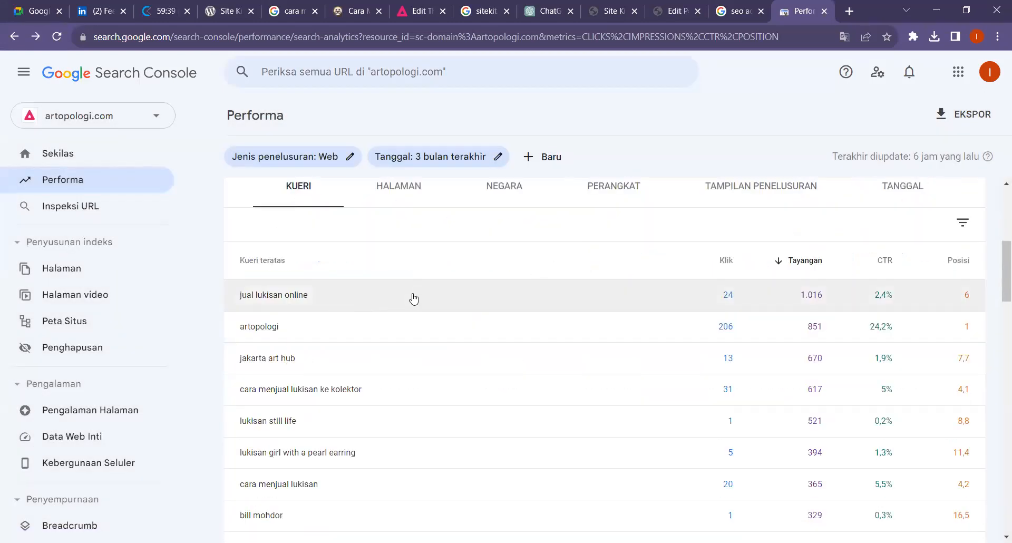
{"action": "left_click", "coordinate": [391, 199]}
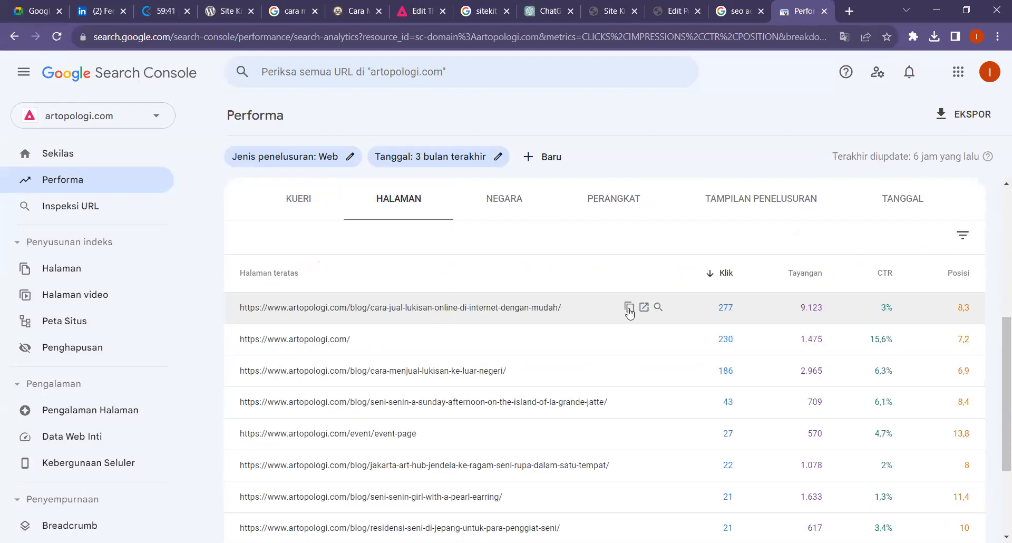
{"action": "left_click", "coordinate": [628, 310]}
{"action": "left_click", "coordinate": [99, 213]}
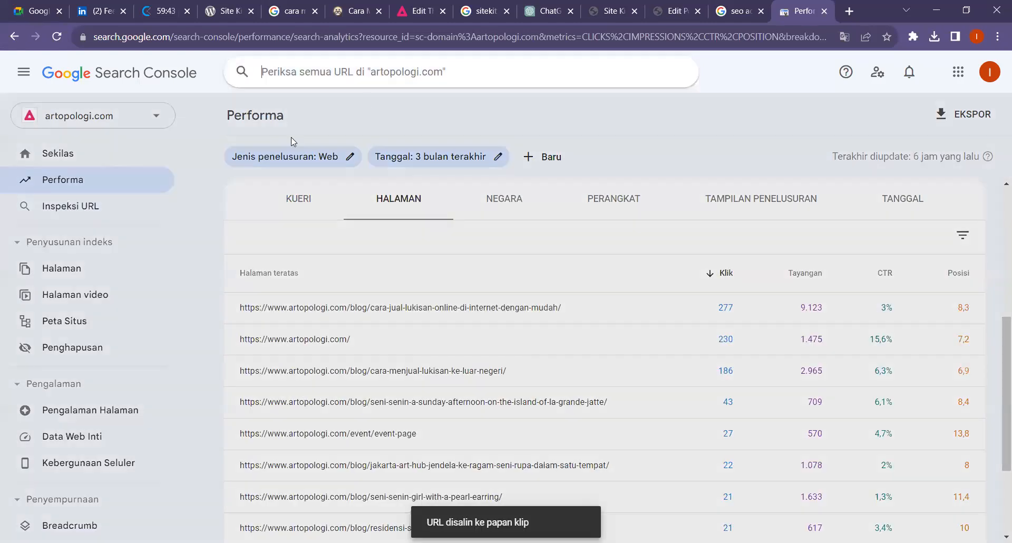
{"action": "type", "text": "https://www.artopologi.com/blog/cara-jual-lukisan-online-di-internet-dengan-mudah/"}
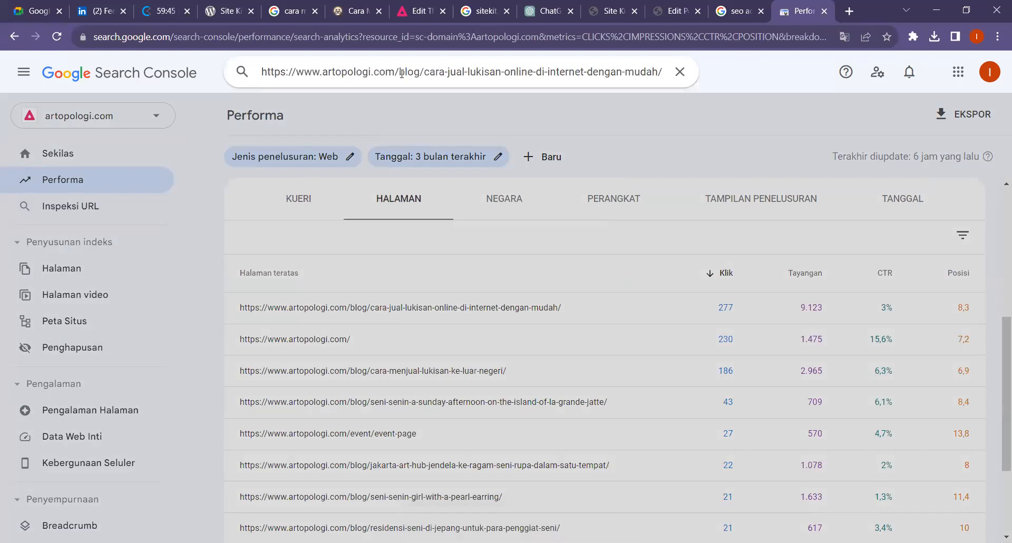
{"action": "key", "text": "Return"}
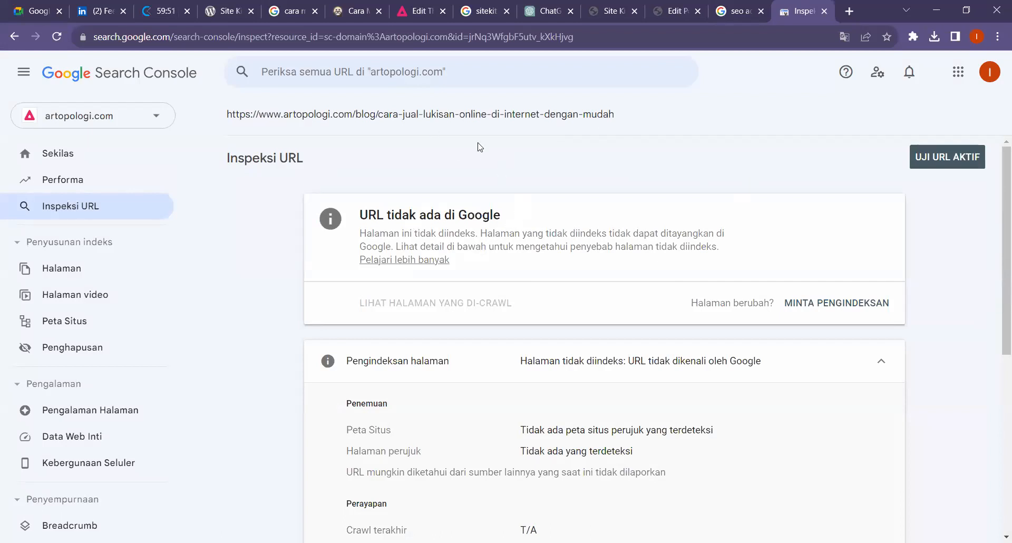
- Examine the inspected article's index status, discovery, crawling and canonical details
{"action": "scroll", "coordinate": [640, 219], "scroll_direction": "down", "scroll_amount": 4}
{"action": "scroll", "coordinate": [644, 222], "scroll_direction": "down", "scroll_amount": 3}
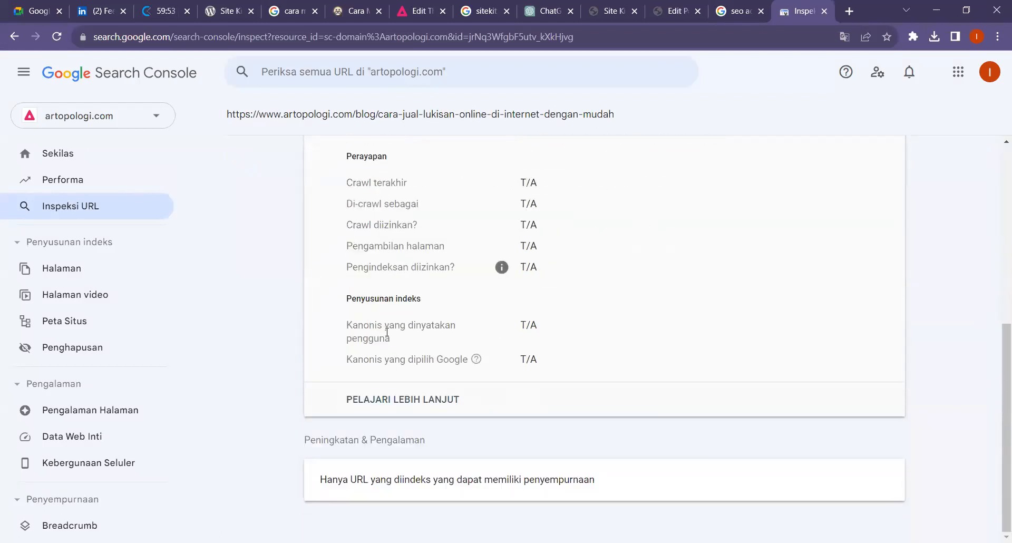
{"action": "scroll", "coordinate": [526, 302], "scroll_direction": "up", "scroll_amount": 6}
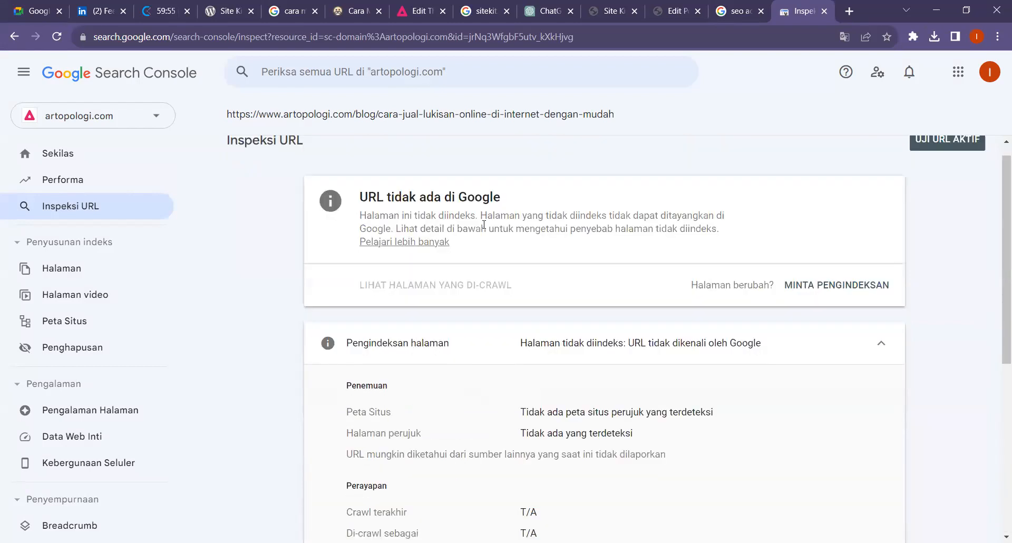
{"action": "scroll", "coordinate": [580, 224], "scroll_direction": "down", "scroll_amount": 5}
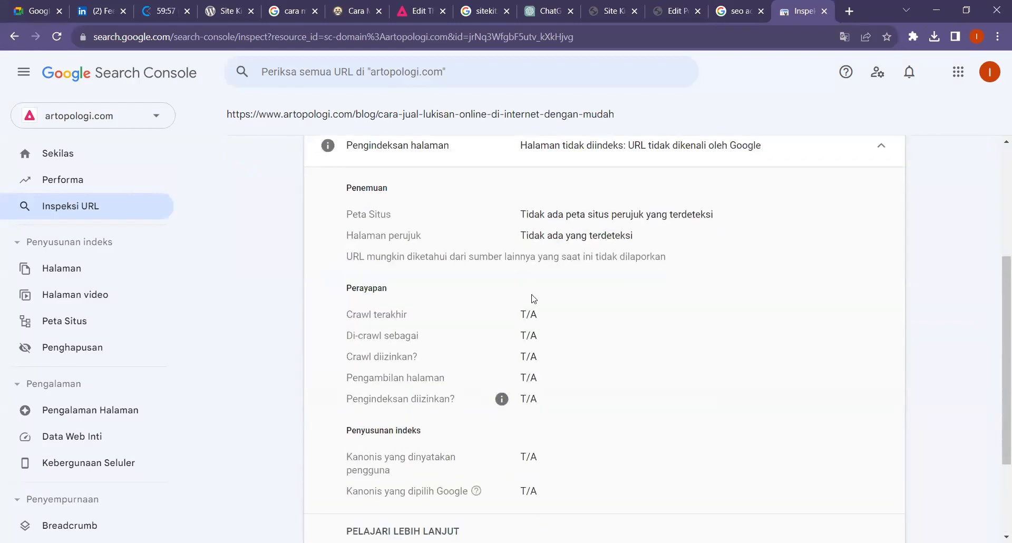
{"action": "scroll", "coordinate": [547, 292], "scroll_direction": "down", "scroll_amount": 1}
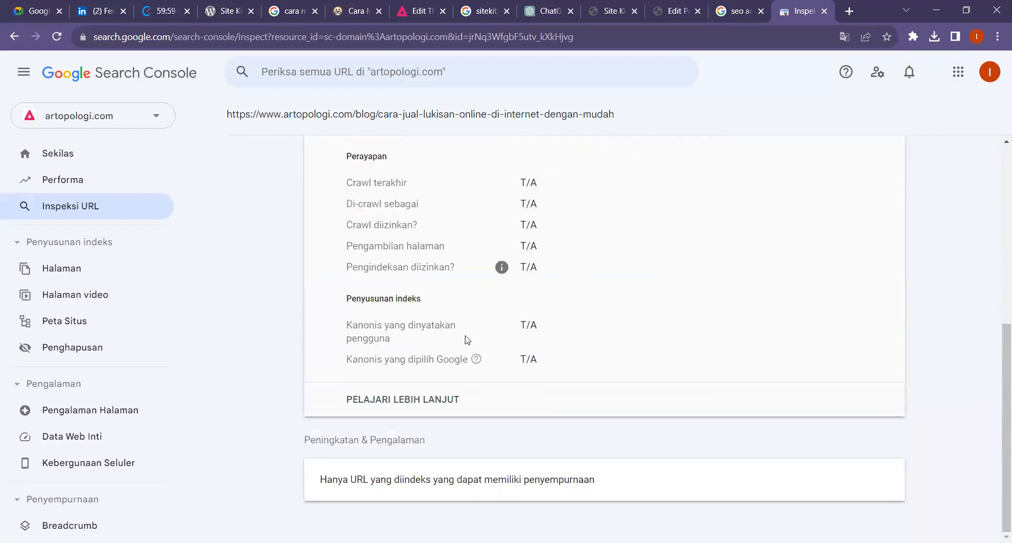
- Check the user-declared and Google-selected canonical values of the inspected cara-jual-lukisan-online article
{"action": "left_click_drag", "start_coordinate": [517, 328], "coordinate": [556, 329]}
{"action": "left_click", "coordinate": [534, 355]}
{"action": "left_click_drag", "start_coordinate": [521, 360], "coordinate": [557, 363]}
{"action": "left_click", "coordinate": [589, 319]}
{"action": "left_click_drag", "start_coordinate": [522, 367], "coordinate": [620, 353]}
{"action": "left_click", "coordinate": [691, 365]}
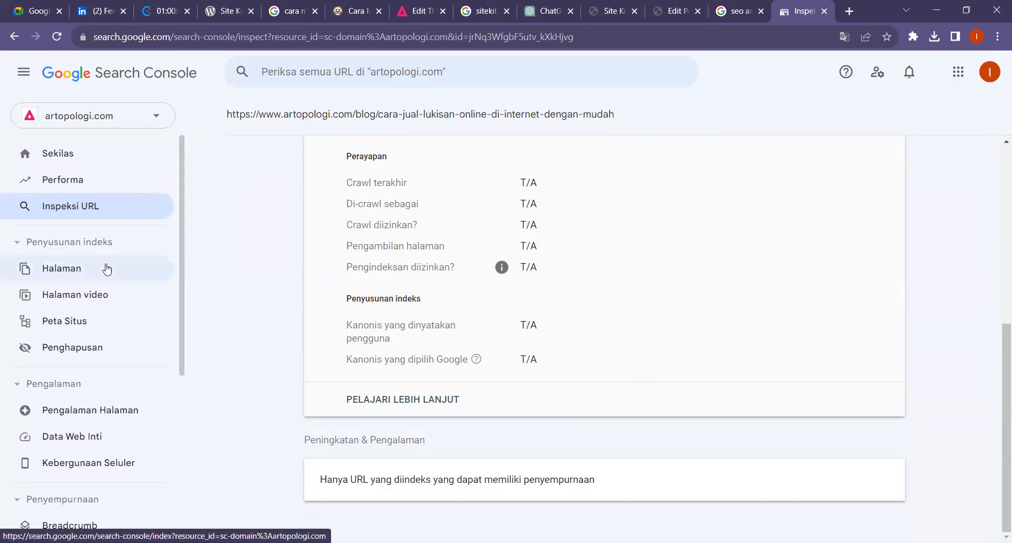
- Open the page indexing report and review the indexed and non-indexed pages and the reasons for non-indexing
{"action": "left_click", "coordinate": [108, 270]}
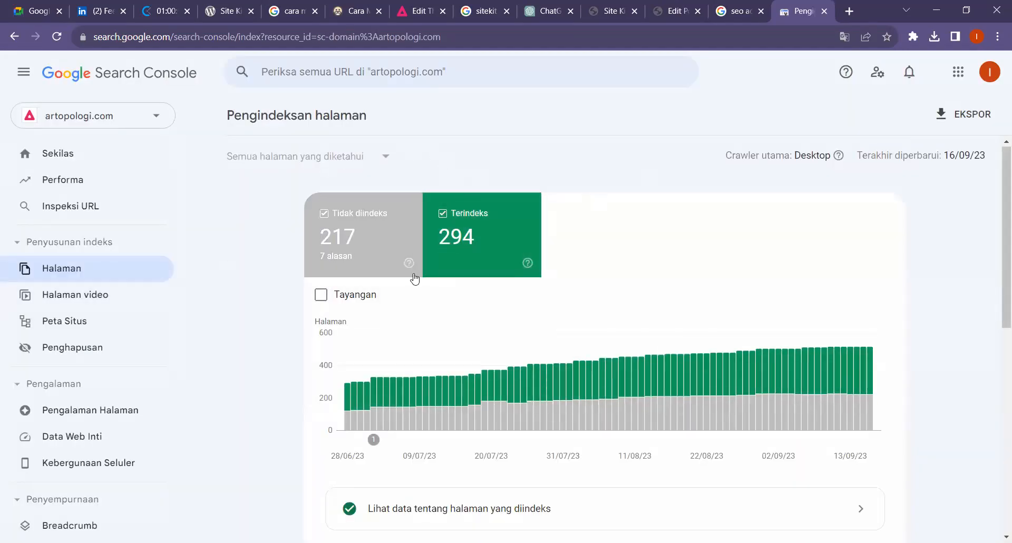
{"action": "scroll", "coordinate": [506, 237], "scroll_direction": "down", "scroll_amount": 5}
{"action": "scroll", "coordinate": [621, 264], "scroll_direction": "down", "scroll_amount": 3}
{"action": "scroll", "coordinate": [466, 282], "scroll_direction": "up", "scroll_amount": 8}
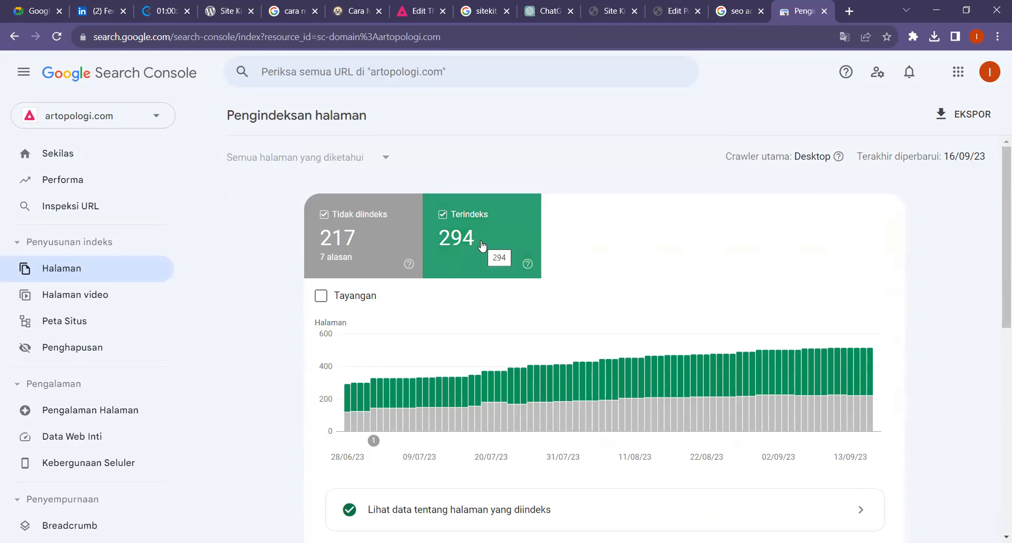
{"action": "scroll", "coordinate": [363, 248], "scroll_direction": "down", "scroll_amount": 5}
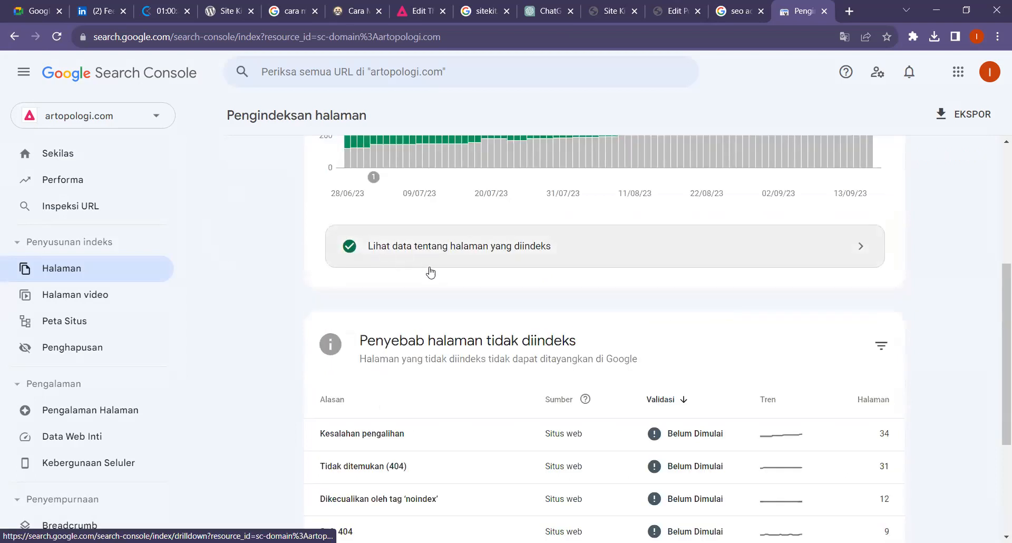
{"action": "scroll", "coordinate": [421, 269], "scroll_direction": "down", "scroll_amount": 2}
{"action": "scroll", "coordinate": [550, 258], "scroll_direction": "down", "scroll_amount": 1}
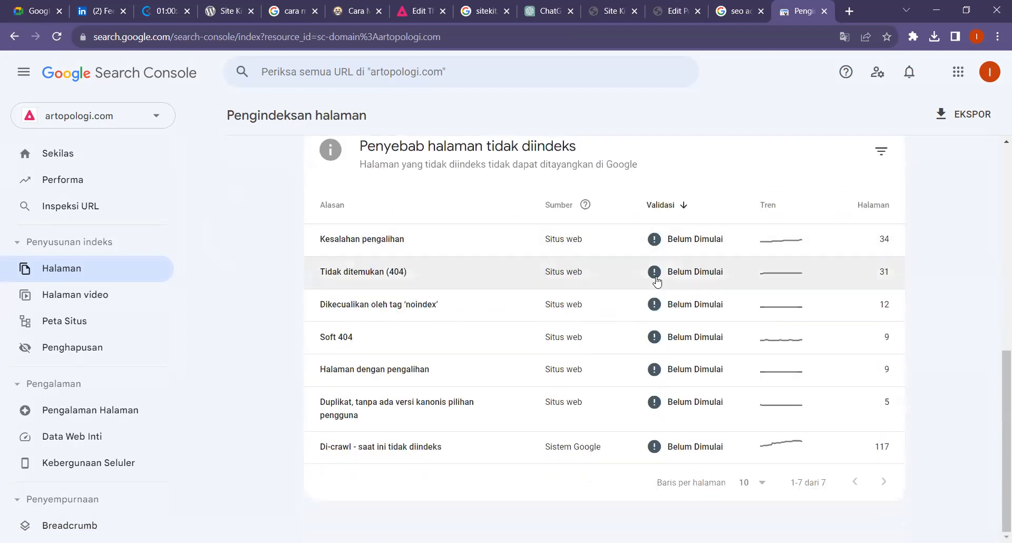
- Open the "Di-crawl - saat ini tidak diindeks" reason and copy the URL of the manfaat-berinvestasi-dalam-seni/feed/ example
{"action": "left_click", "coordinate": [514, 448]}
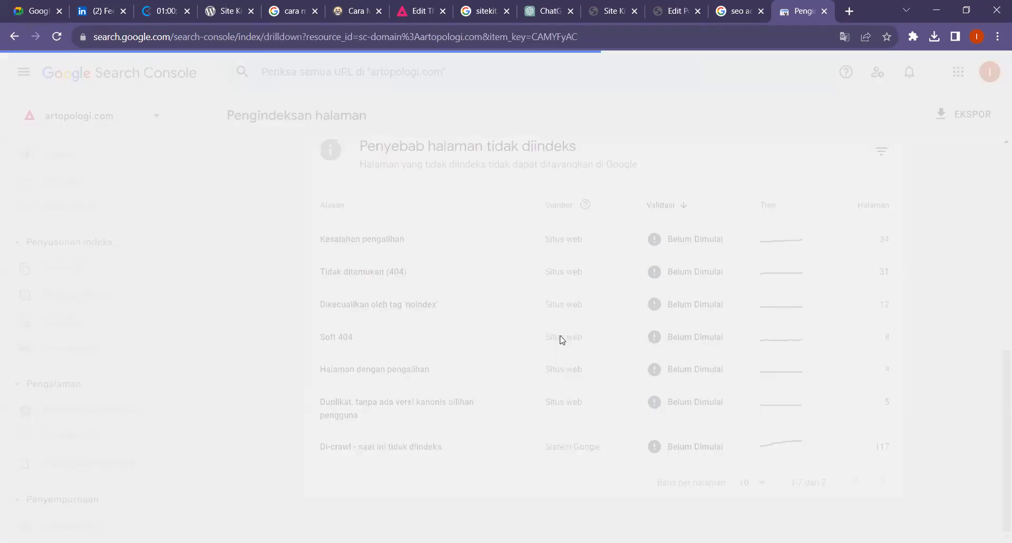
{"action": "scroll", "coordinate": [574, 279], "scroll_direction": "down", "scroll_amount": 3}
{"action": "scroll", "coordinate": [574, 279], "scroll_direction": "down", "scroll_amount": 5}
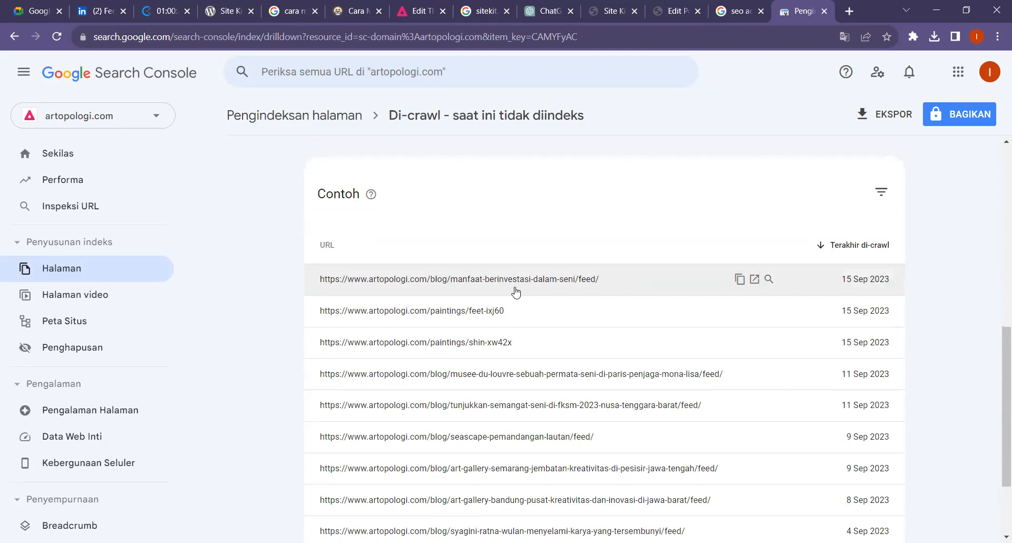
{"action": "scroll", "coordinate": [673, 314], "scroll_direction": "down", "scroll_amount": 2}
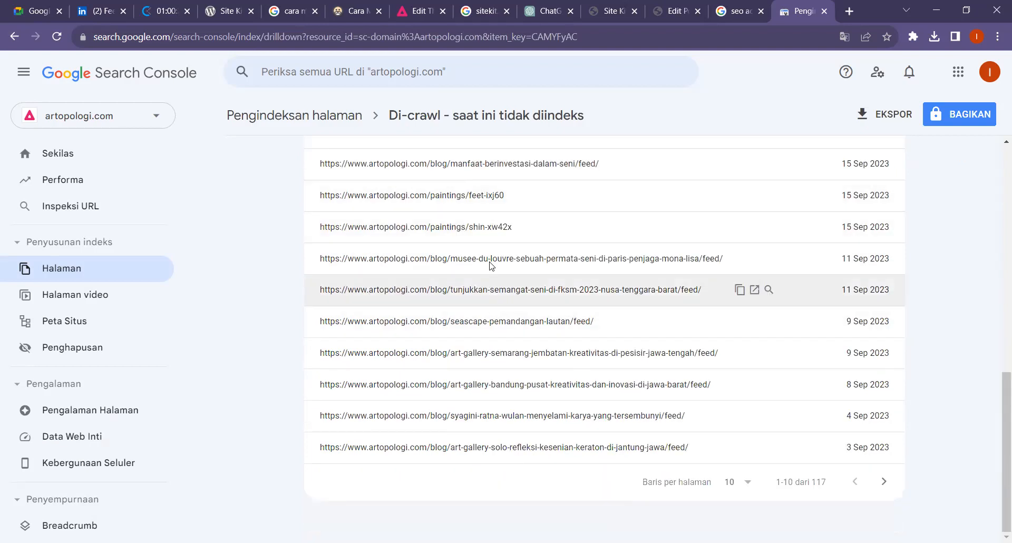
{"action": "scroll", "coordinate": [659, 274], "scroll_direction": "up", "scroll_amount": 2}
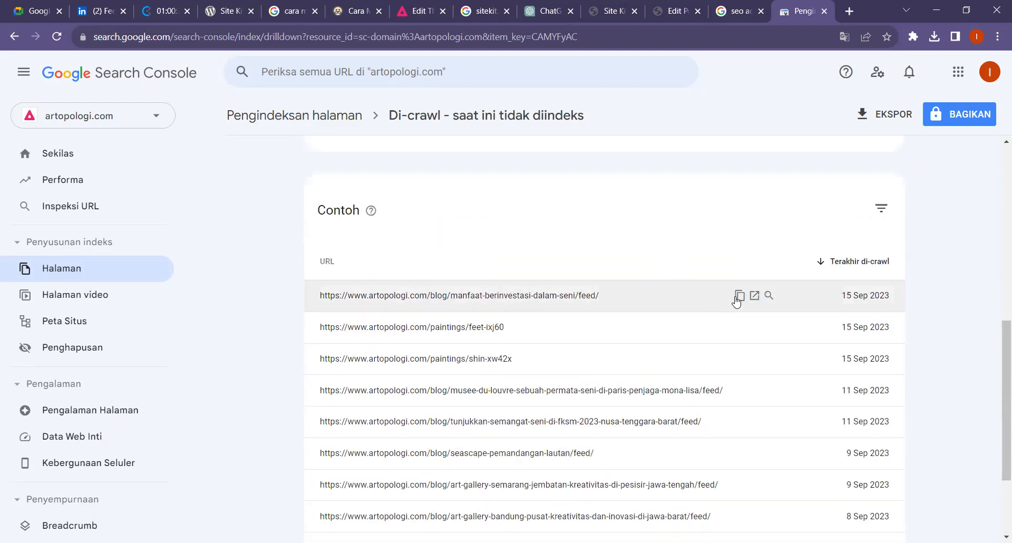
{"action": "left_click", "coordinate": [736, 300]}
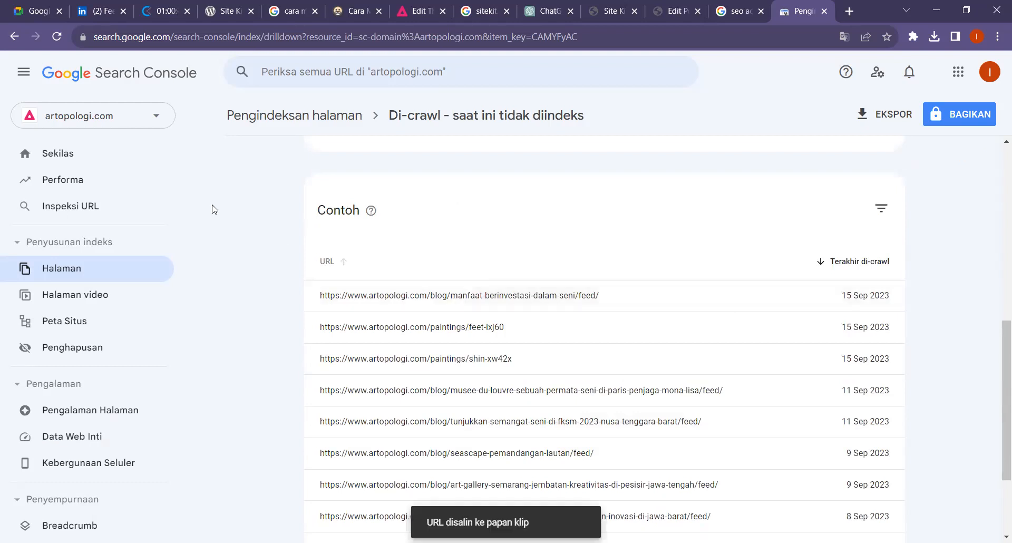
- Enter the copied feed URL for inspection and open its address without /feed/ in a new browser tab
{"action": "left_click", "coordinate": [86, 180]}
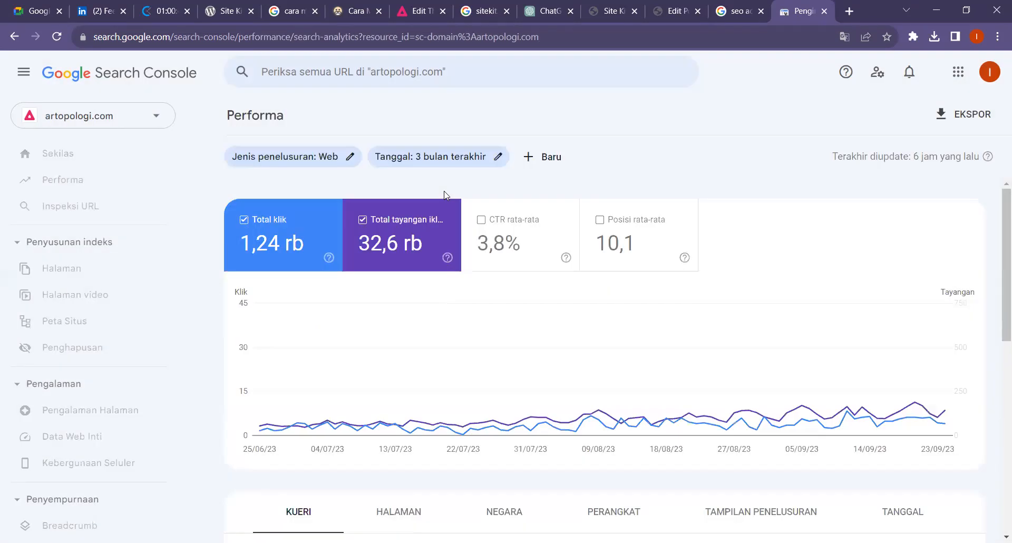
{"action": "left_click", "coordinate": [447, 84]}
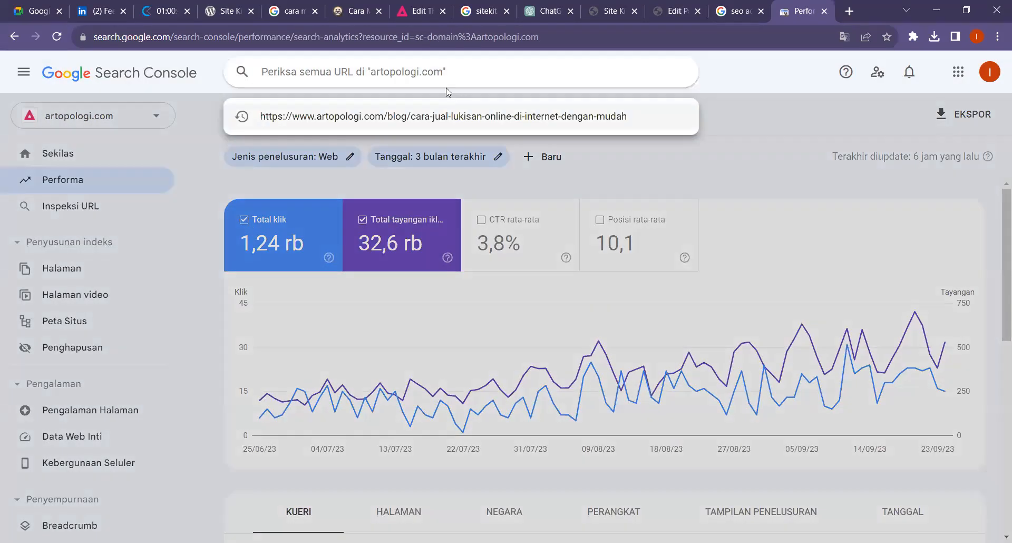
{"action": "key", "text": "ctrl+v"}
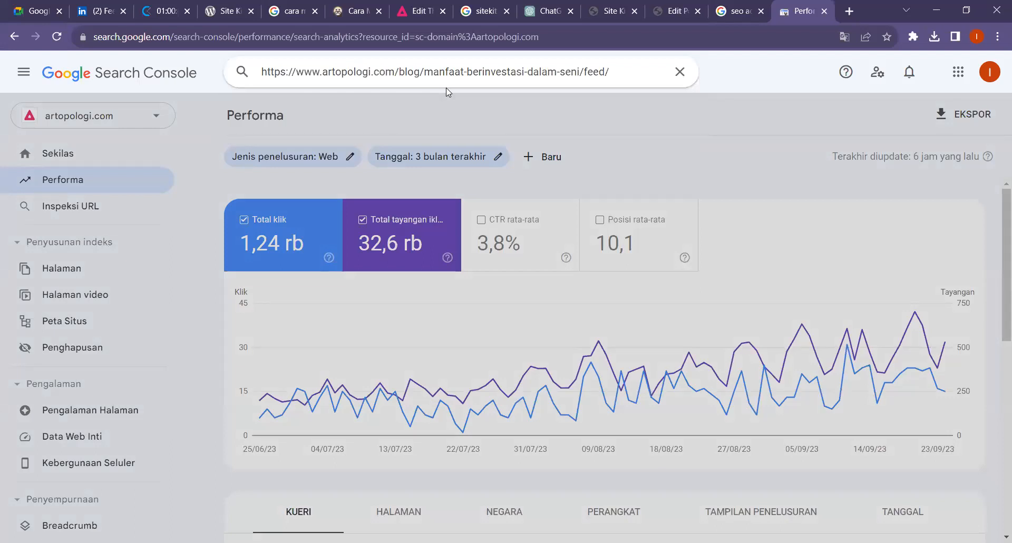
{"action": "left_click_drag", "start_coordinate": [580, 71], "coordinate": [260, 71]}
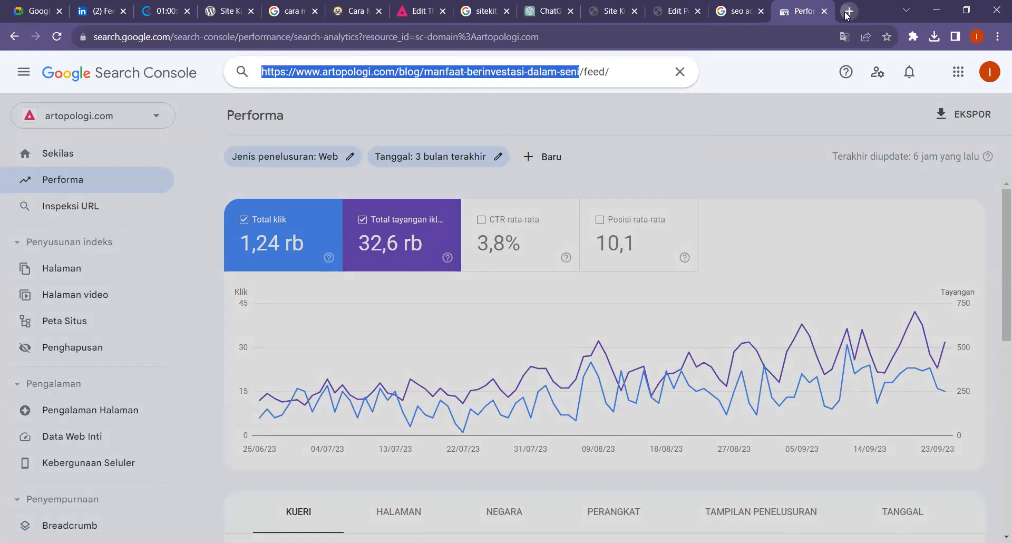
{"action": "left_click", "coordinate": [848, 12]}
{"action": "key", "text": "ctrl+v"}
{"action": "key", "text": "Return"}
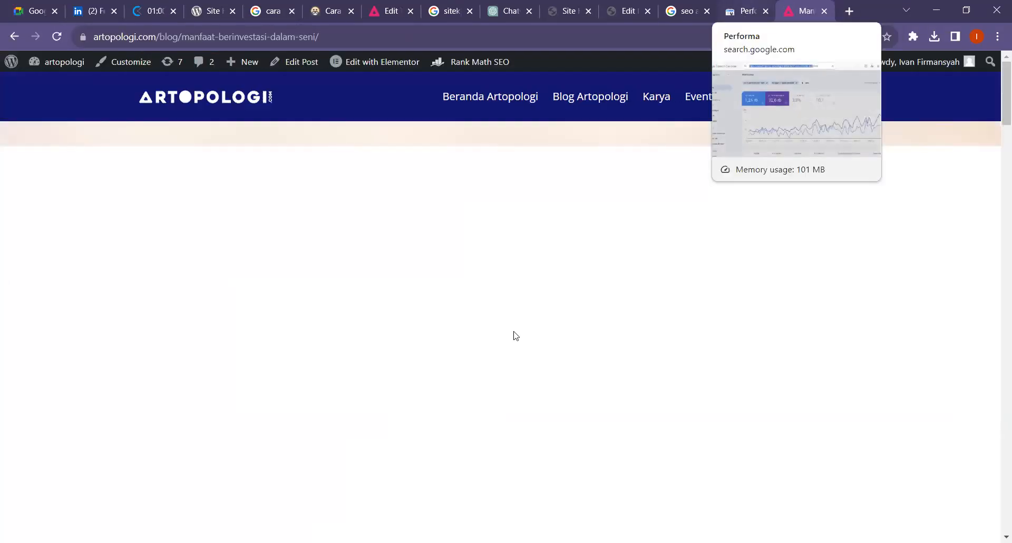
{"action": "left_click", "coordinate": [744, 11]}
{"action": "left_click", "coordinate": [615, 72]}
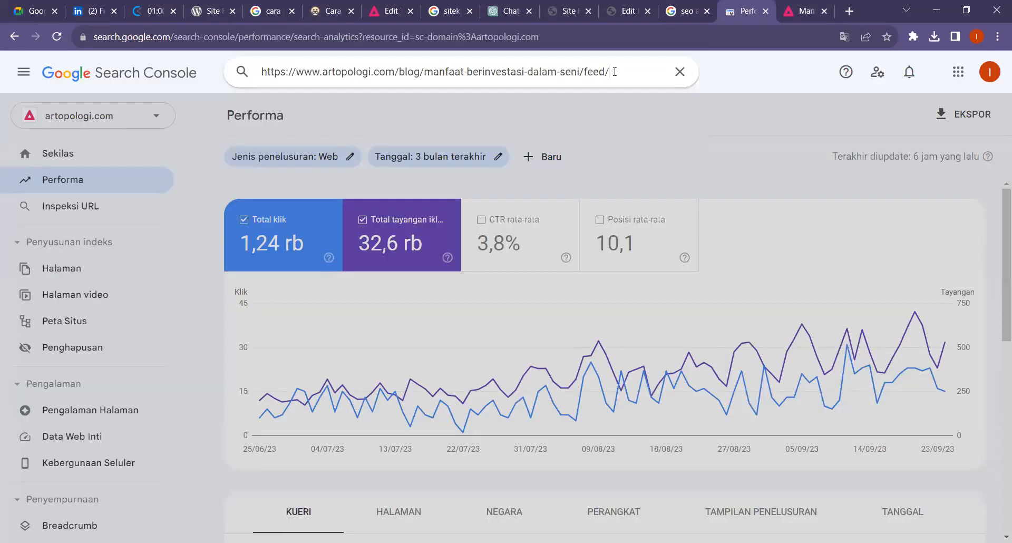
{"action": "key", "text": "Return"}
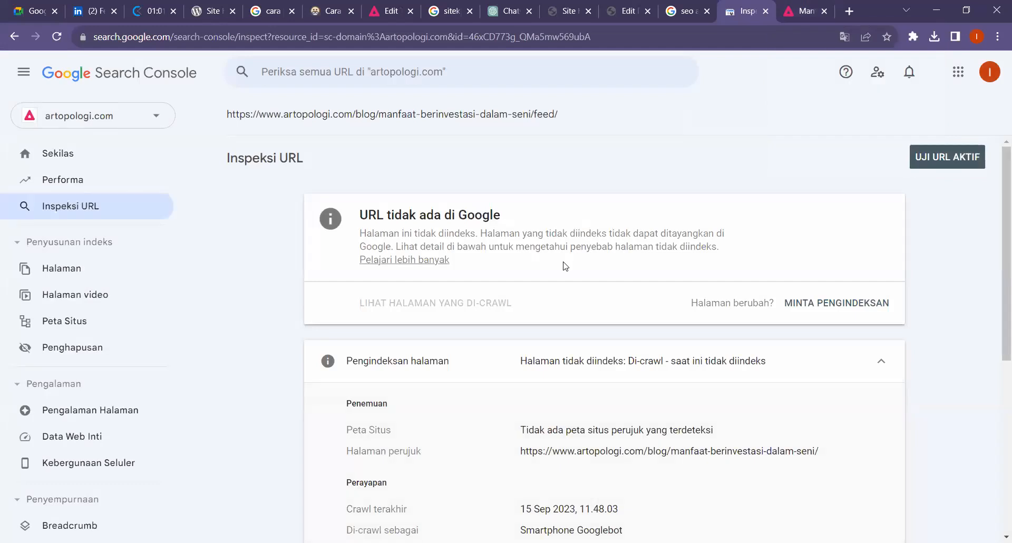
{"action": "scroll", "coordinate": [570, 269], "scroll_direction": "down", "scroll_amount": 3}
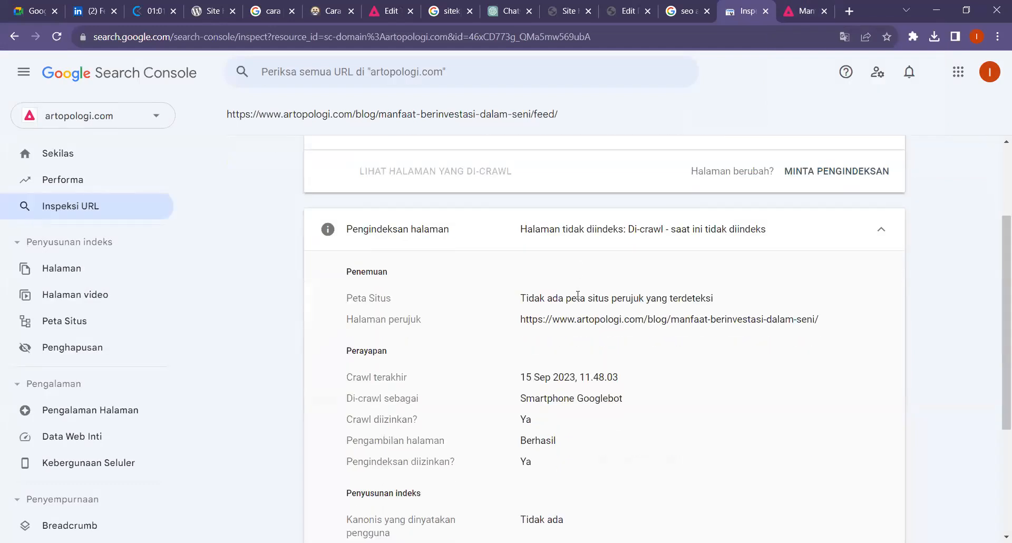
{"action": "scroll", "coordinate": [577, 295], "scroll_direction": "down", "scroll_amount": 3}
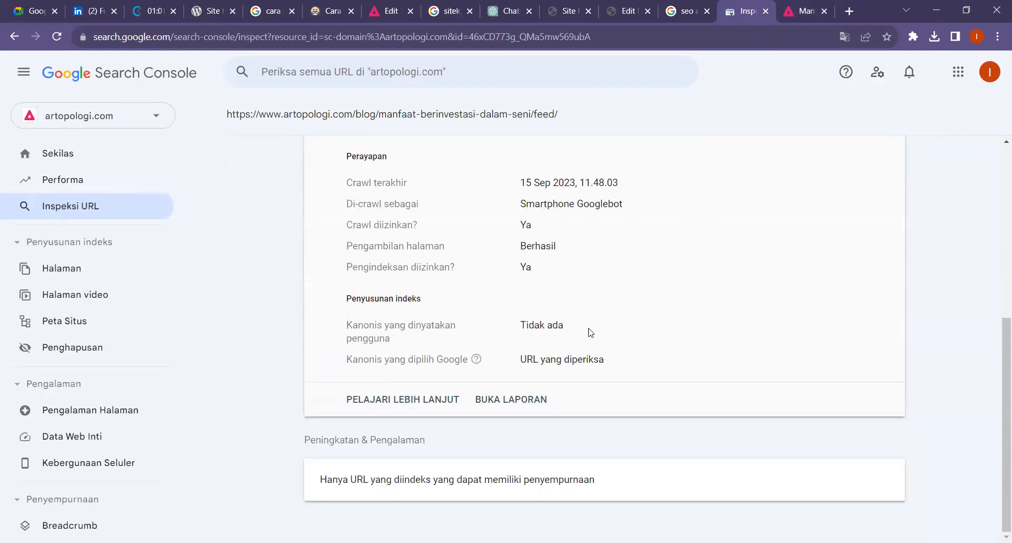
- Copy the manfaat-berinvestasi-dalam-seni article's URL from its open page and return to Search Console
{"action": "left_click", "coordinate": [790, 5]}
{"action": "left_click", "coordinate": [539, 36]}
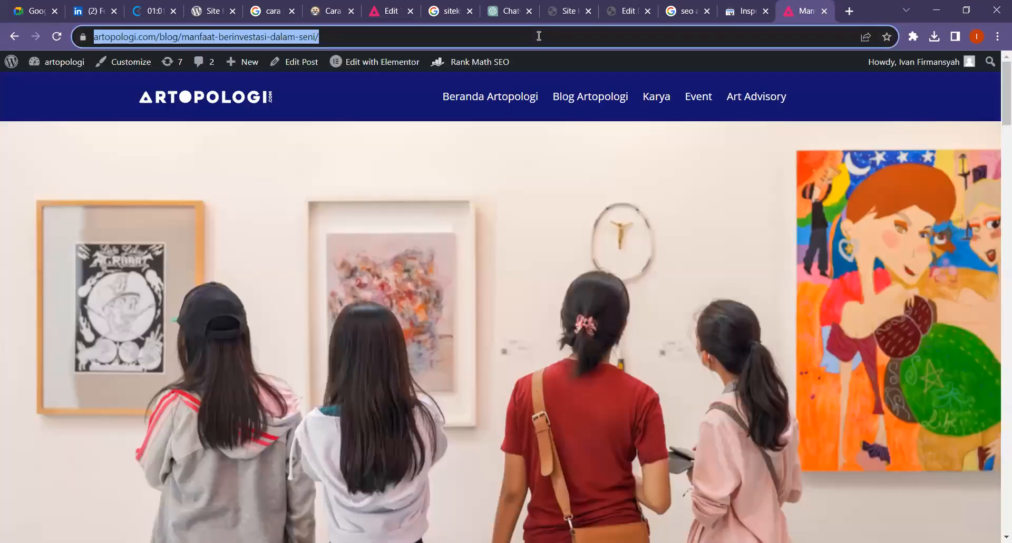
{"action": "left_click", "coordinate": [746, 10]}
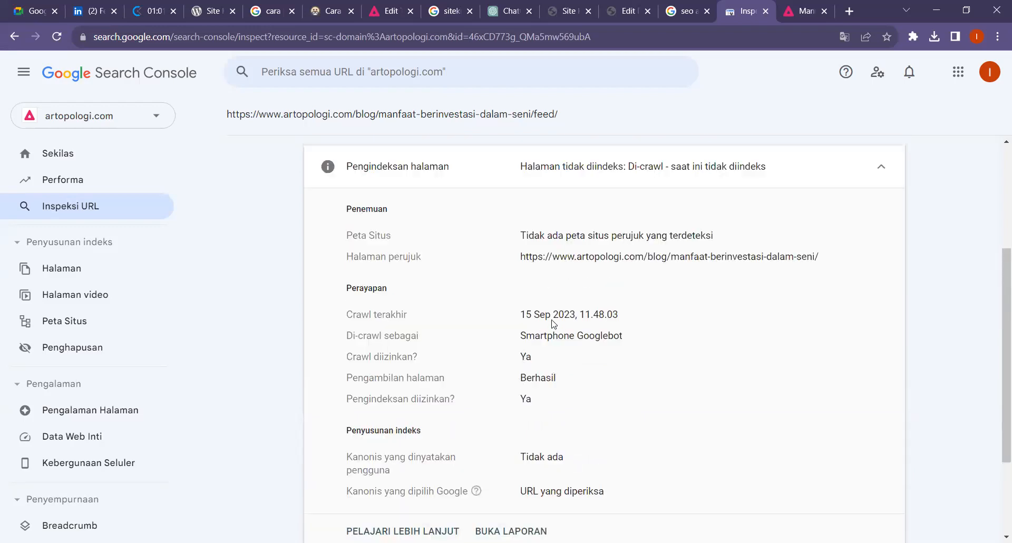
- Examine the feed URL's index status and referring page, noting the /feed/ ending of the inspected address
{"action": "scroll", "coordinate": [579, 295], "scroll_direction": "up", "scroll_amount": 1}
{"action": "scroll", "coordinate": [674, 295], "scroll_direction": "up", "scroll_amount": 2}
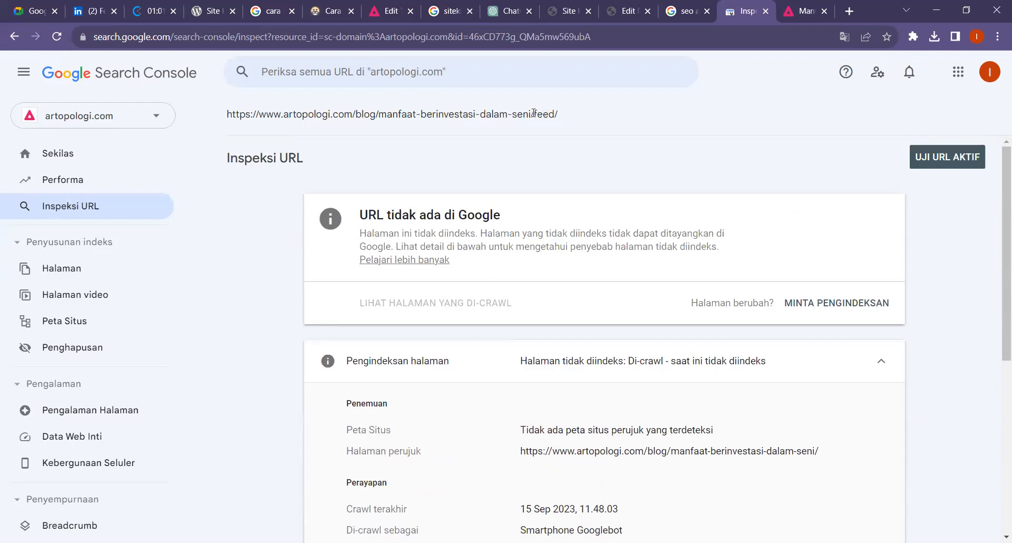
{"action": "double_click", "coordinate": [554, 113]}
{"action": "left_click", "coordinate": [668, 223]}
{"action": "scroll", "coordinate": [712, 369], "scroll_direction": "down", "scroll_amount": 1}
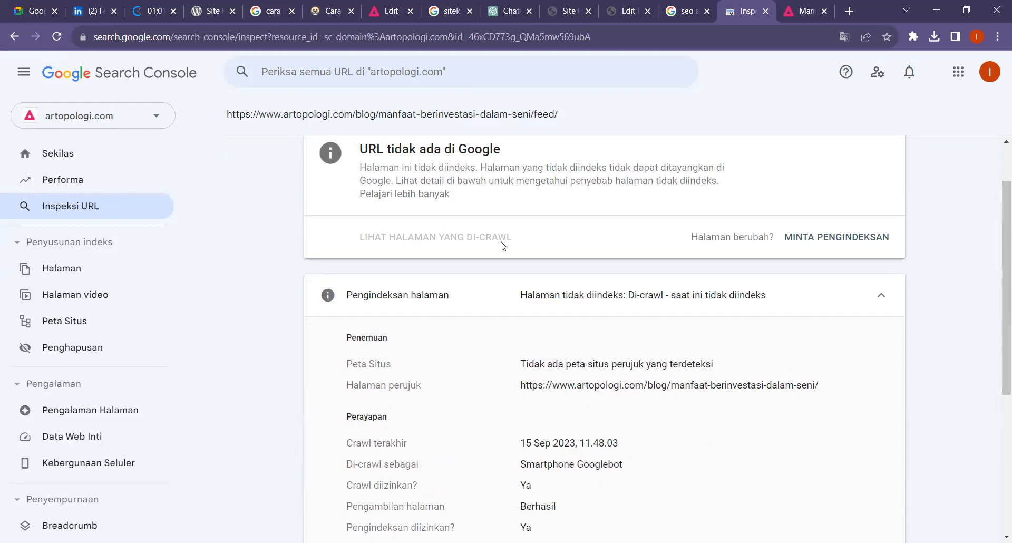
{"action": "scroll", "coordinate": [503, 246], "scroll_direction": "up", "scroll_amount": 1}
{"action": "left_click_drag", "start_coordinate": [531, 114], "coordinate": [571, 115]}
{"action": "left_click", "coordinate": [587, 123]}
{"action": "scroll", "coordinate": [537, 295], "scroll_direction": "down", "scroll_amount": 5}
{"action": "scroll", "coordinate": [538, 298], "scroll_direction": "up", "scroll_amount": 5}
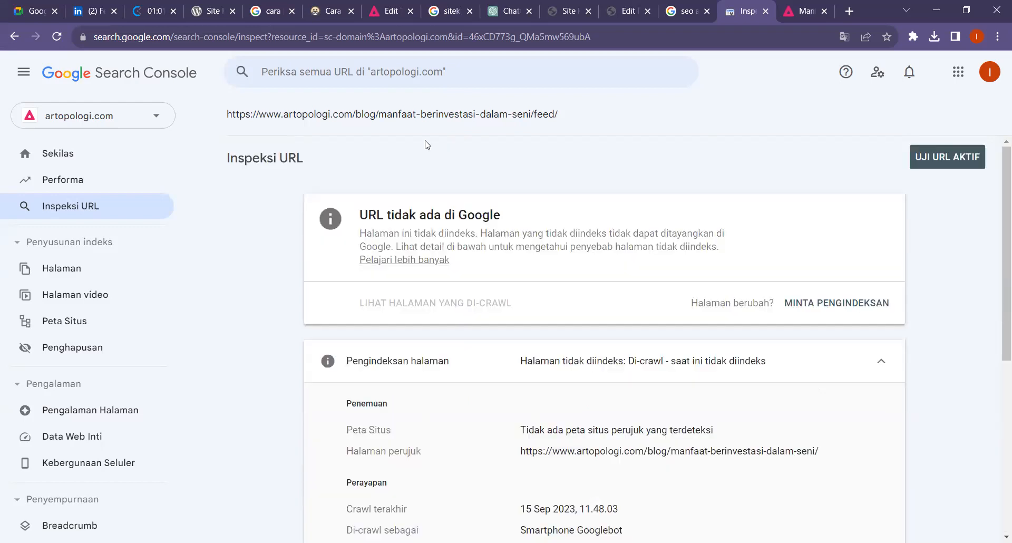
{"action": "left_click", "coordinate": [386, 64]}
{"action": "key", "text": "ctrl+v"}
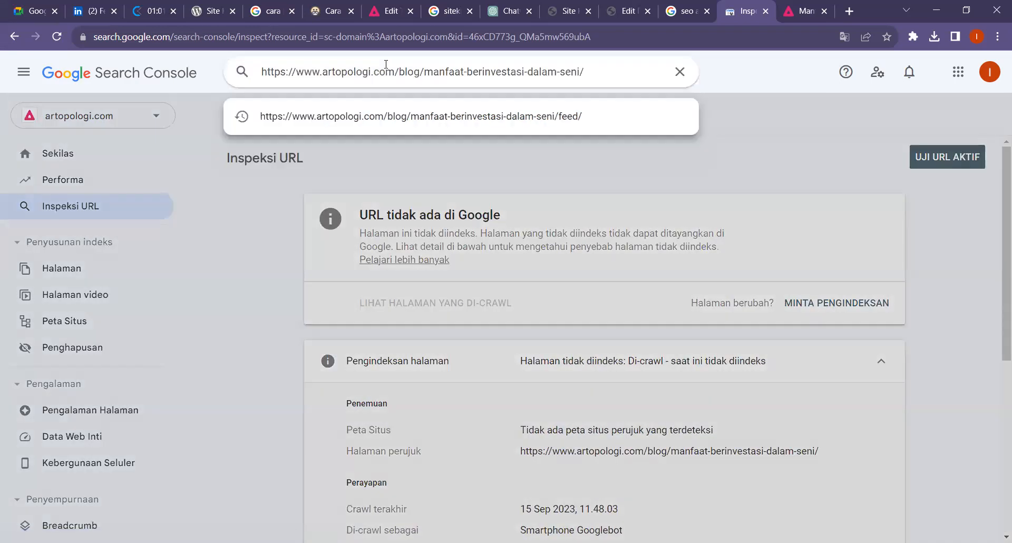
{"action": "key", "text": "Return"}
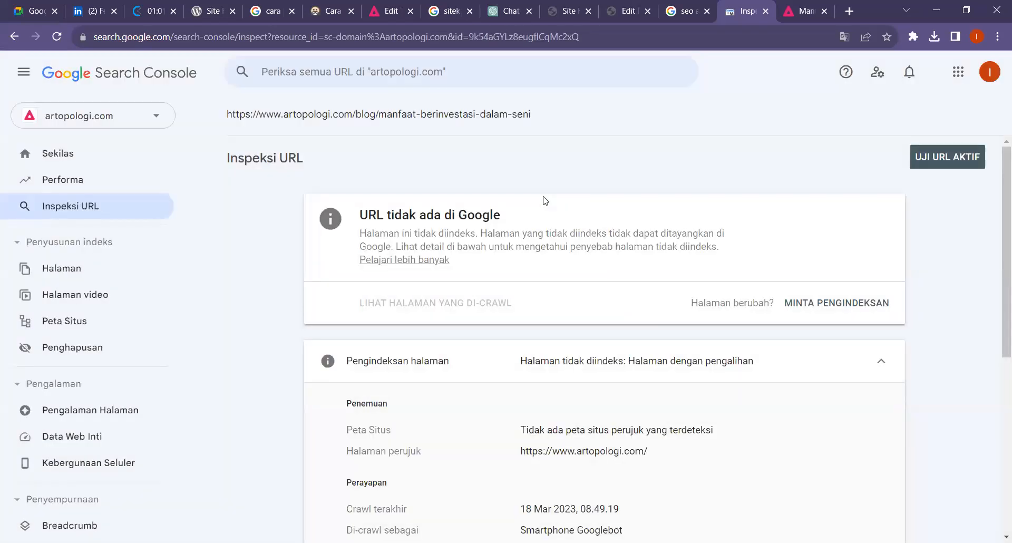
- Examine the article's crawling details and compare its user-declared canonical URL with the inspected address, including the trailing slash
{"action": "scroll", "coordinate": [546, 200], "scroll_direction": "down", "scroll_amount": 6}
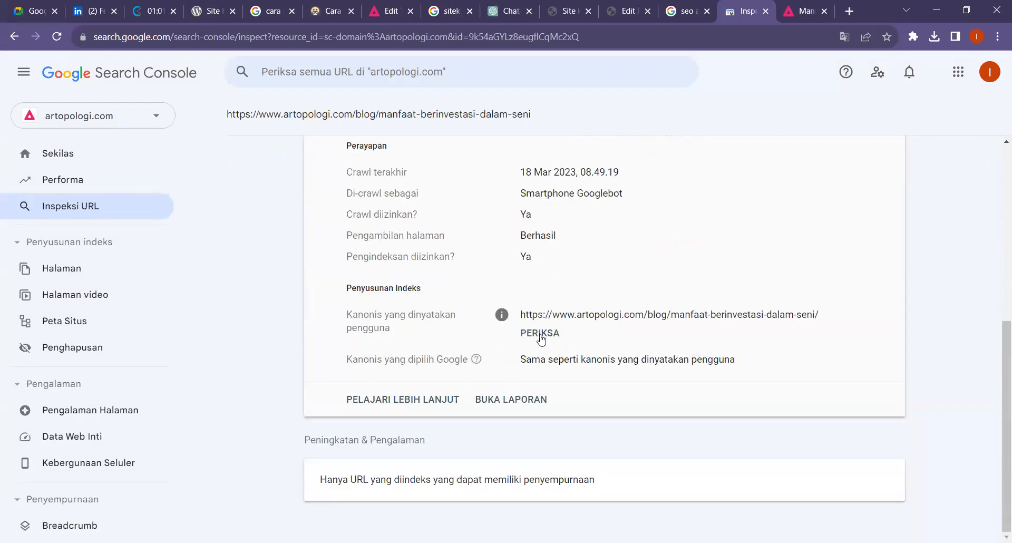
{"action": "scroll", "coordinate": [581, 289], "scroll_direction": "up", "scroll_amount": 3}
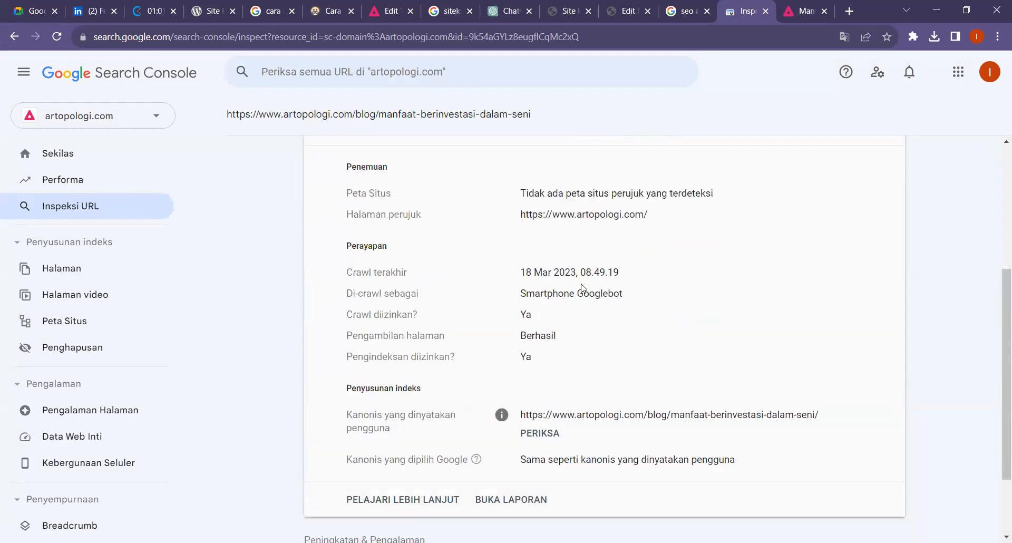
{"action": "scroll", "coordinate": [671, 324], "scroll_direction": "down", "scroll_amount": 3}
{"action": "left_click_drag", "start_coordinate": [522, 314], "coordinate": [820, 315]}
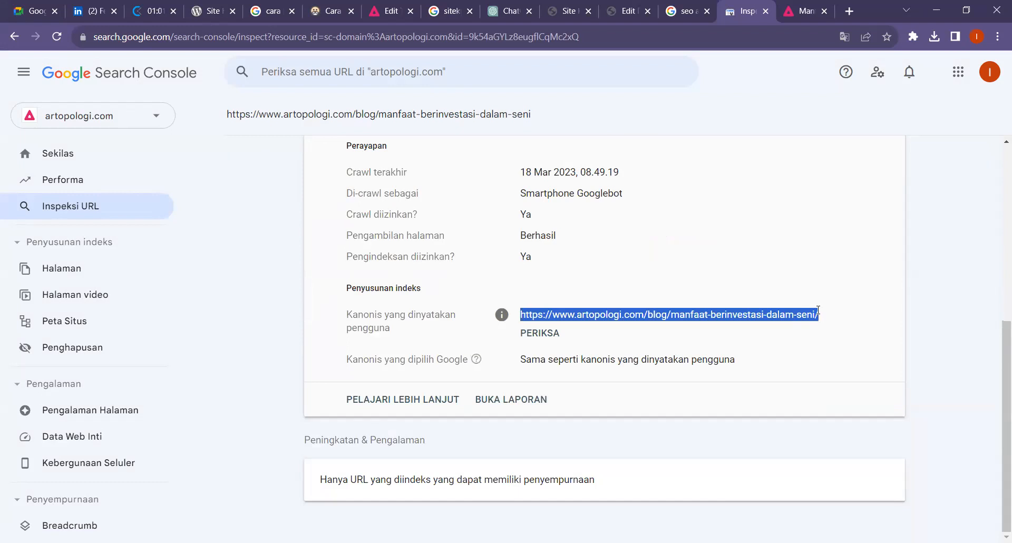
{"action": "left_click", "coordinate": [816, 314]}
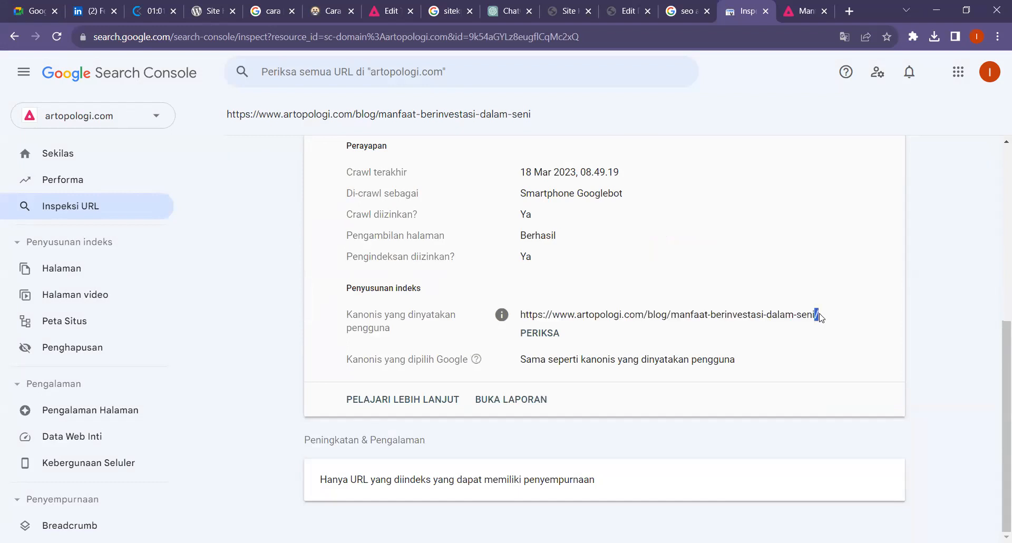
{"action": "scroll", "coordinate": [708, 306], "scroll_direction": "up", "scroll_amount": 6}
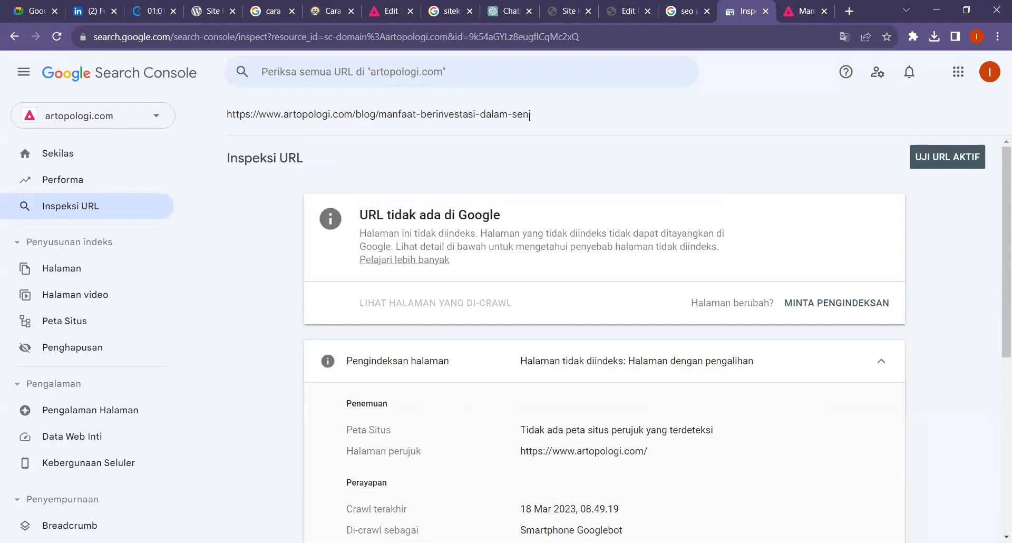
{"action": "left_click", "coordinate": [423, 72]}
{"action": "key", "text": "ctrl+v"}
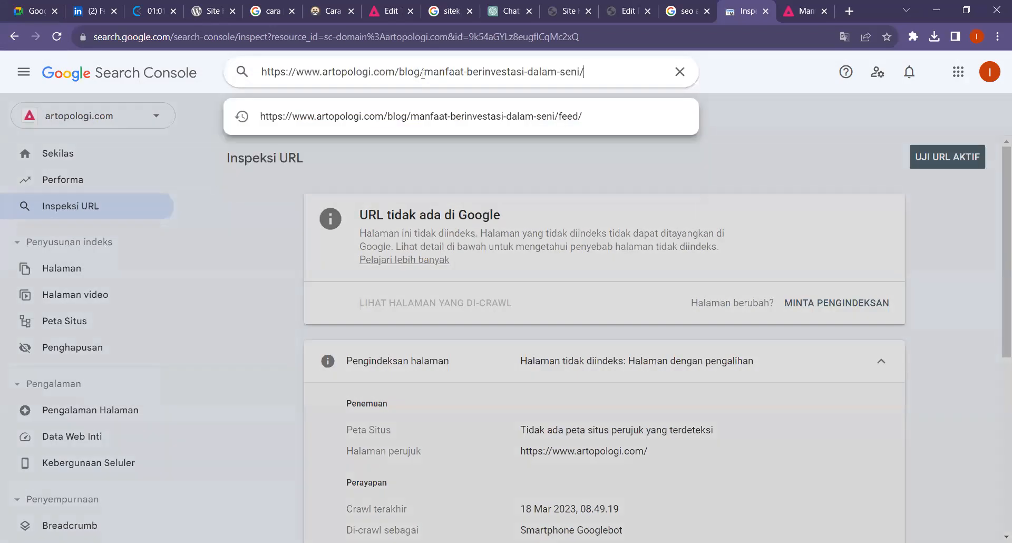
{"action": "key", "text": "Return"}
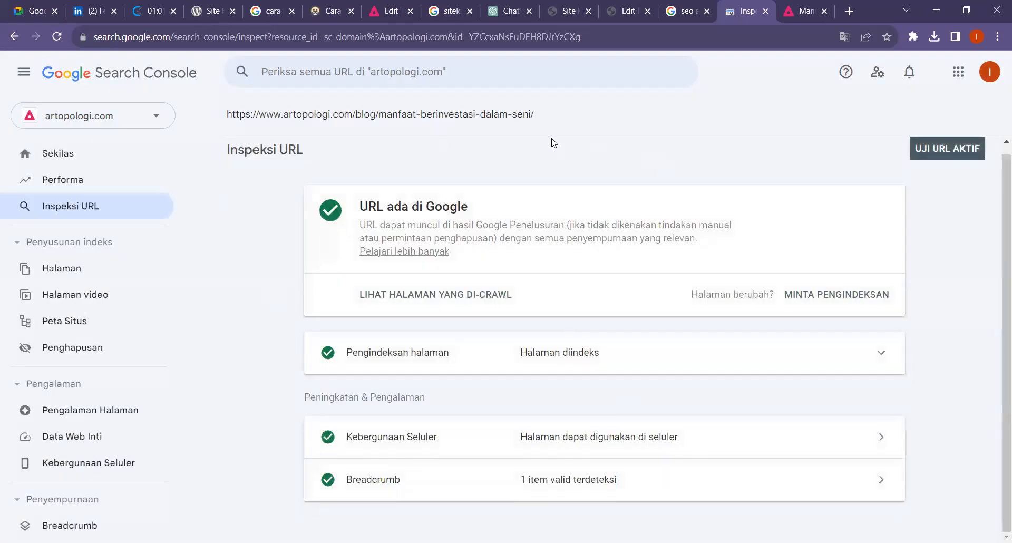
{"action": "scroll", "coordinate": [685, 246], "scroll_direction": "up", "scroll_amount": 1}
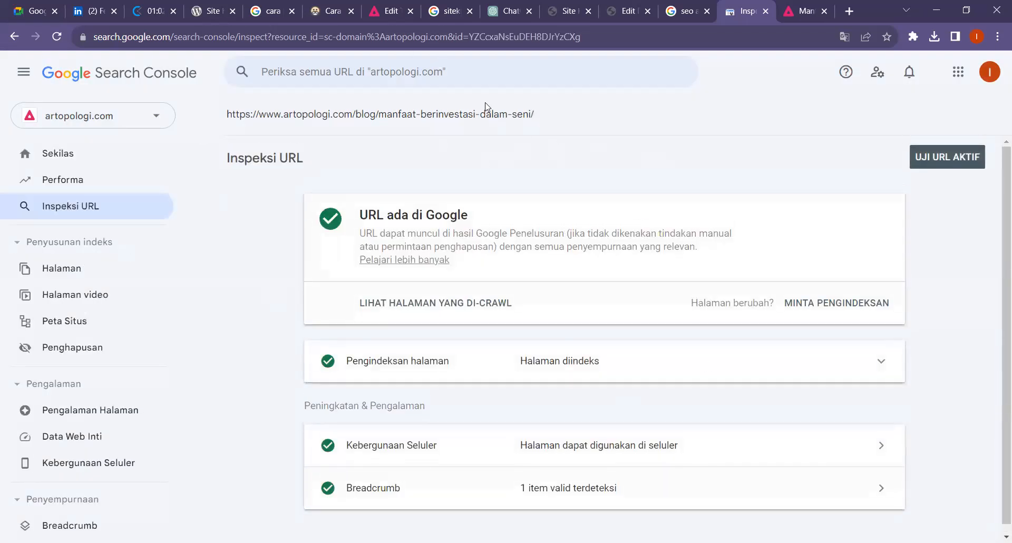
{"action": "left_click", "coordinate": [420, 68]}
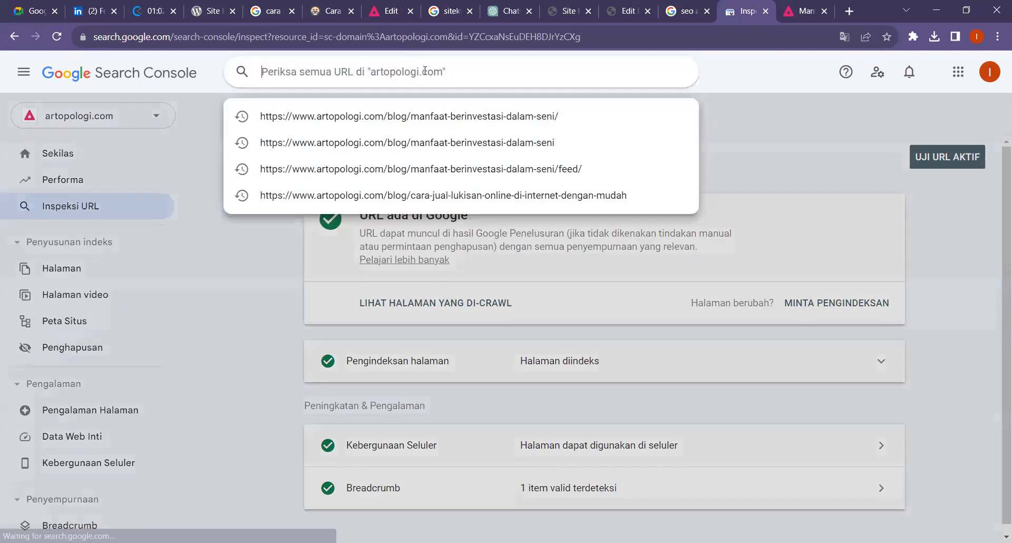
{"action": "left_click", "coordinate": [434, 136]}
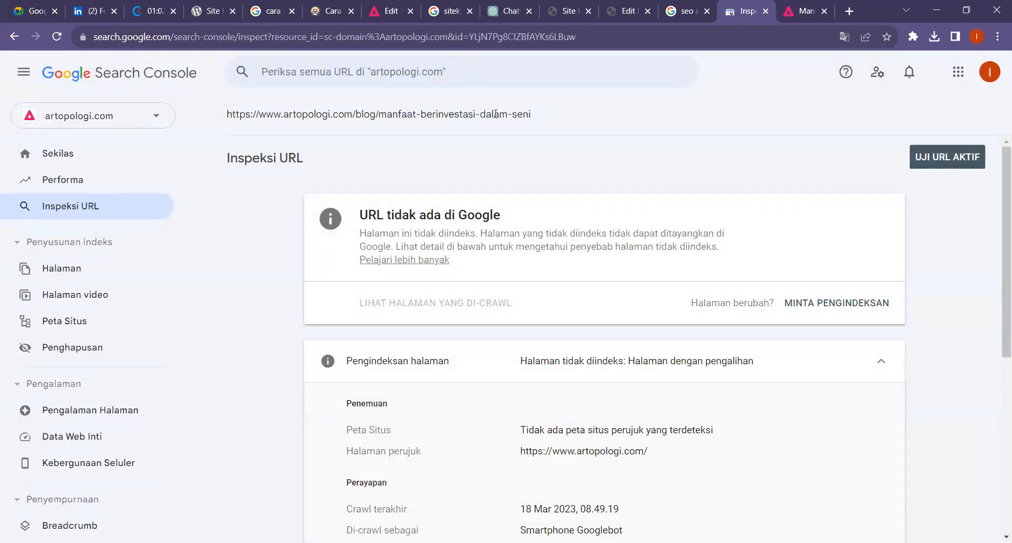
{"action": "triple_click", "coordinate": [496, 114]}
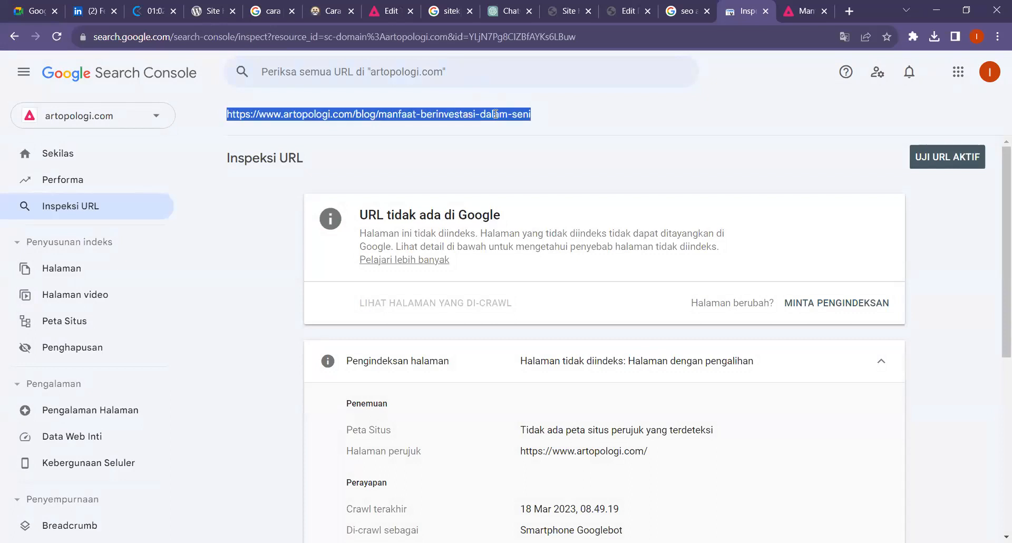
- Switch to the artopologi blog and open the list of all posts in its WordPress dashboard
{"action": "left_click", "coordinate": [801, 6]}
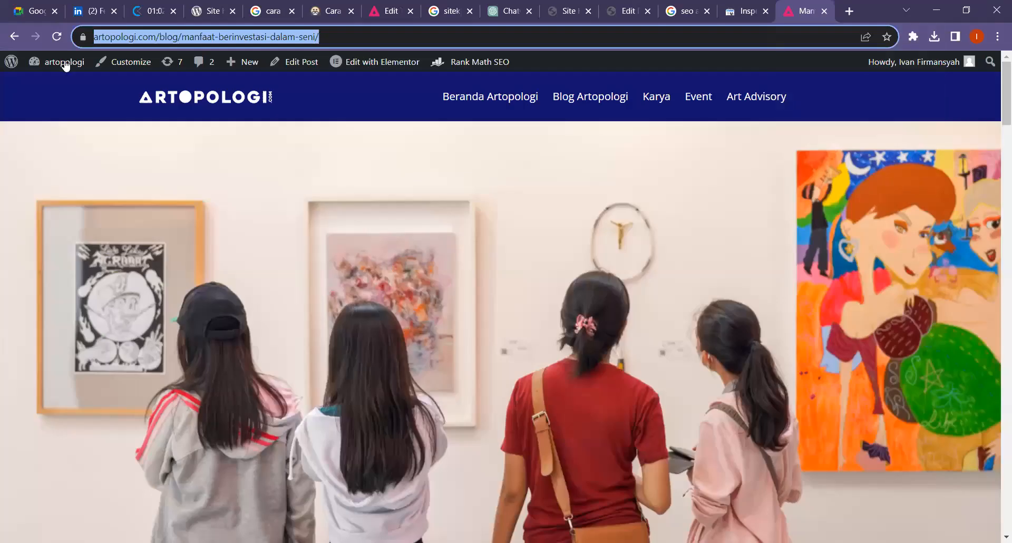
{"action": "left_click", "coordinate": [53, 83]}
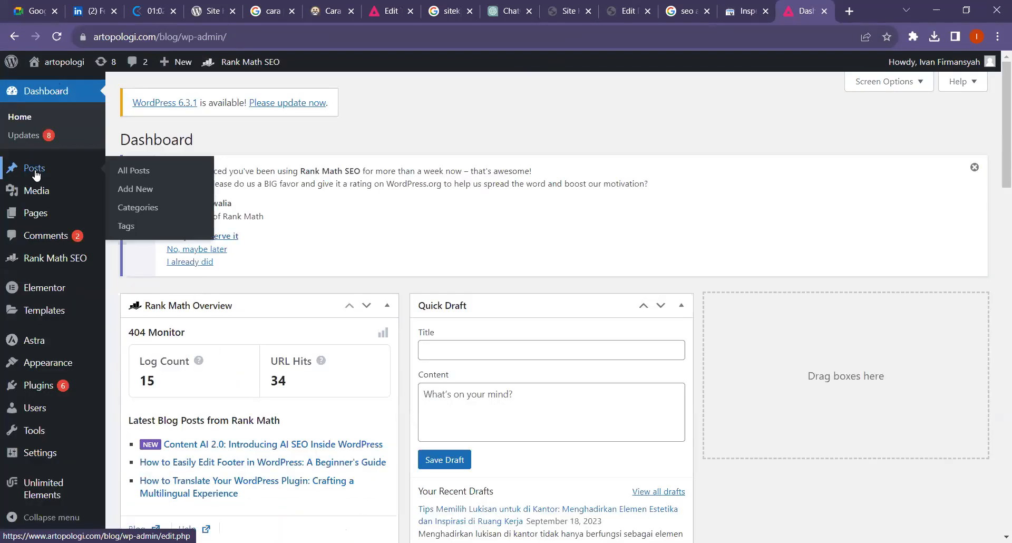
{"action": "left_click", "coordinate": [36, 175]}
{"action": "left_click", "coordinate": [755, 8]}
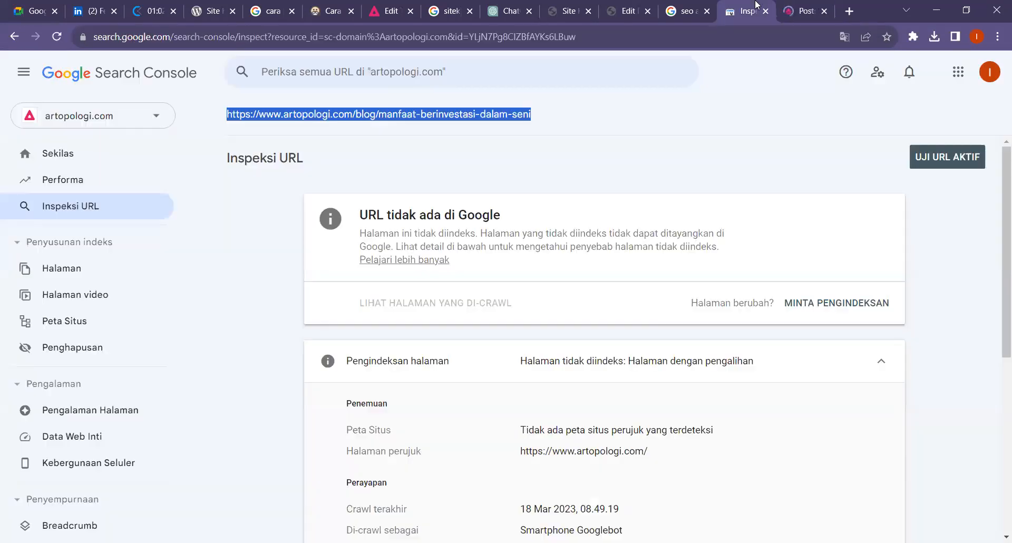
{"action": "left_click", "coordinate": [792, 6]}
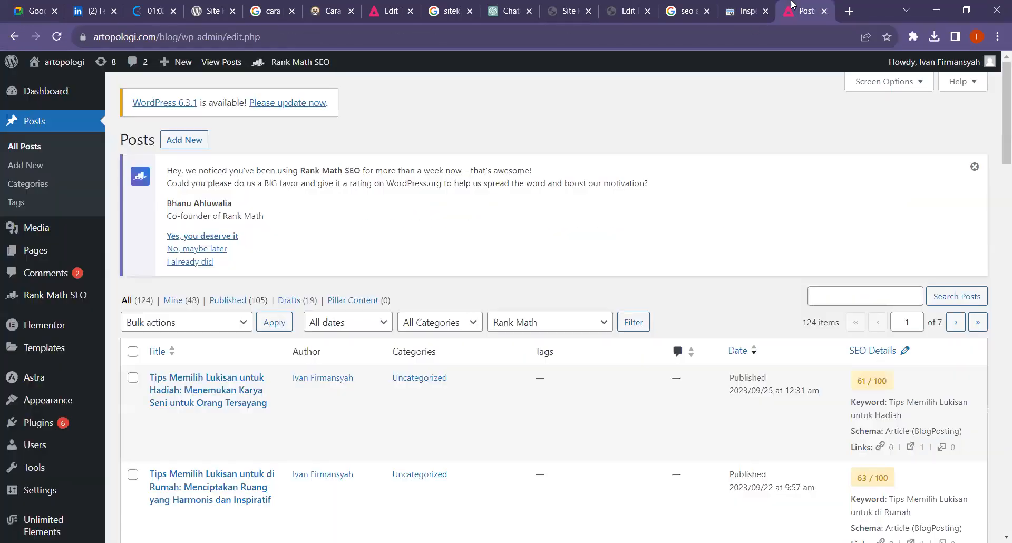
- Search the posts for "manfaat" and open the post Manfaat Berinvestasi dalam Seni for editing
{"action": "left_click", "coordinate": [887, 298]}
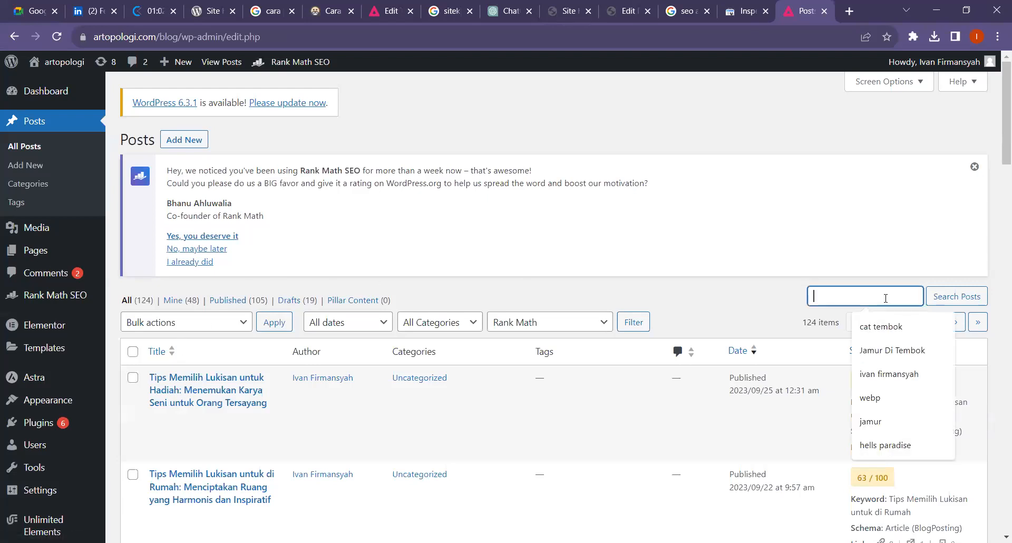
{"action": "type", "text": "mant"}
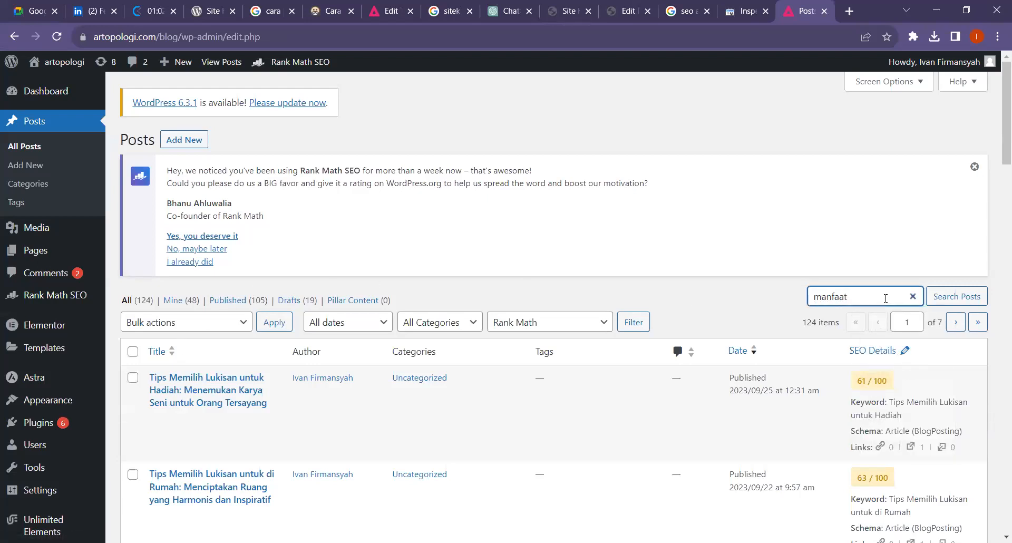
{"action": "key", "text": "Return"}
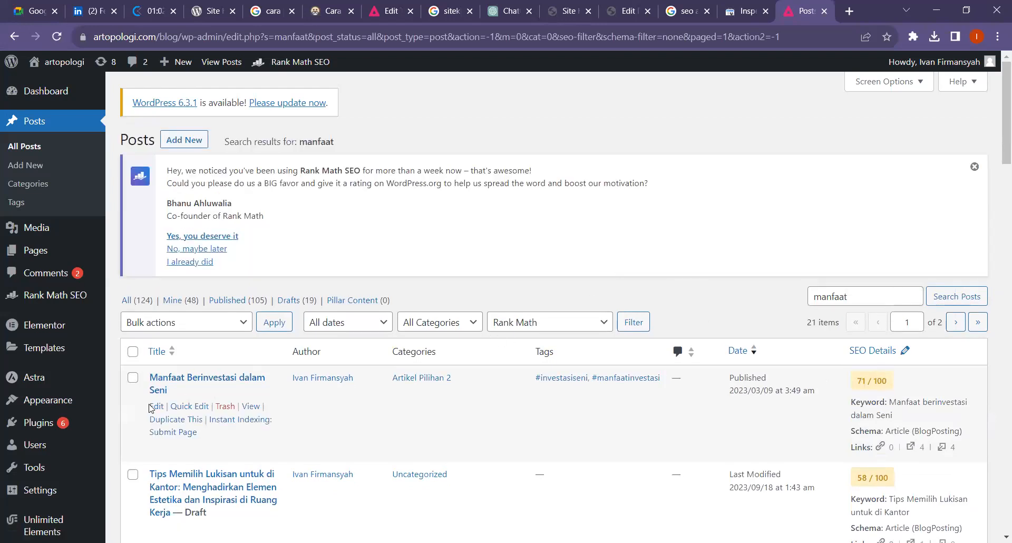
{"action": "left_click", "coordinate": [156, 407]}
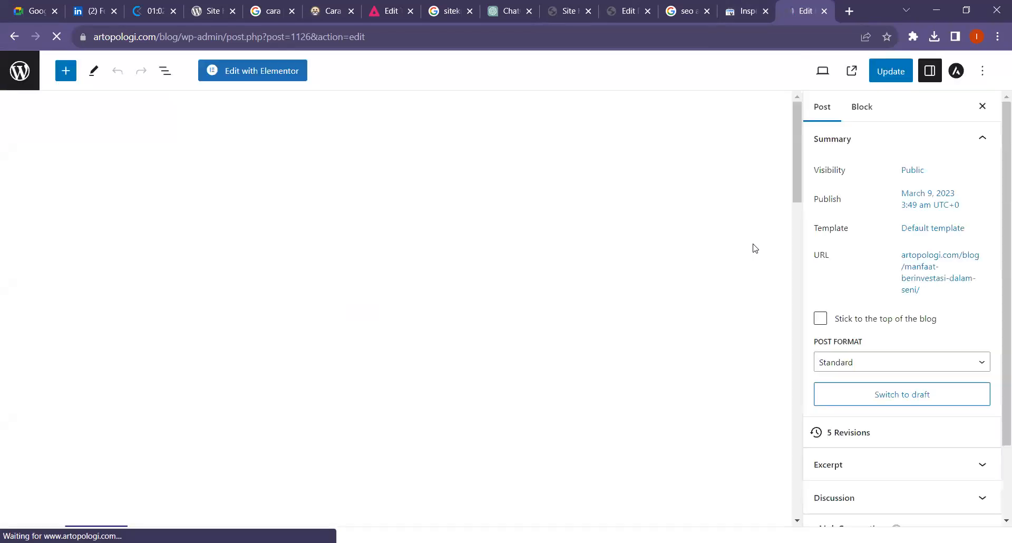
- Show the Rank Math settings of the post and look through its general SEO section
{"action": "scroll", "coordinate": [869, 268], "scroll_direction": "down", "scroll_amount": 1}
{"action": "scroll", "coordinate": [869, 267], "scroll_direction": "down", "scroll_amount": 10}
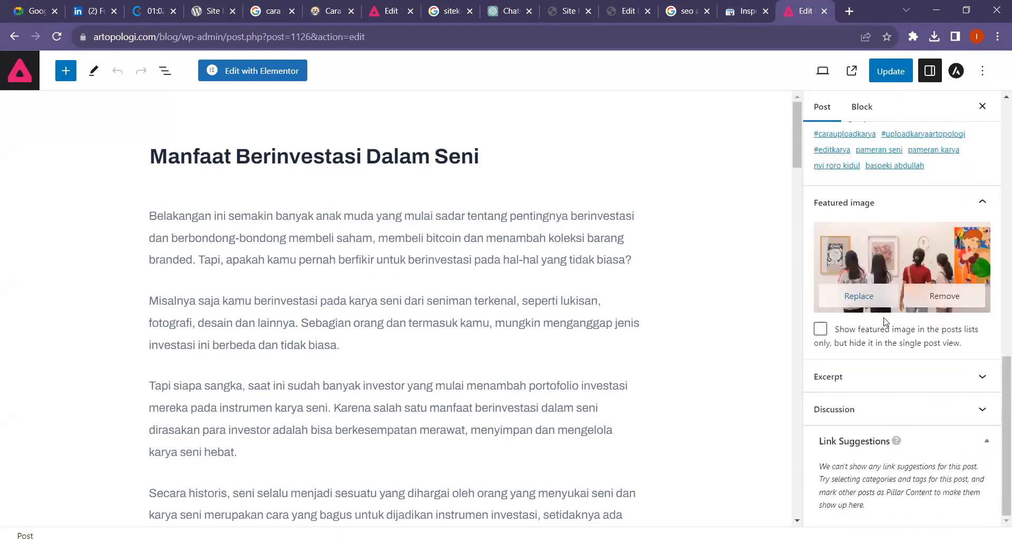
{"action": "left_click", "coordinate": [982, 71]}
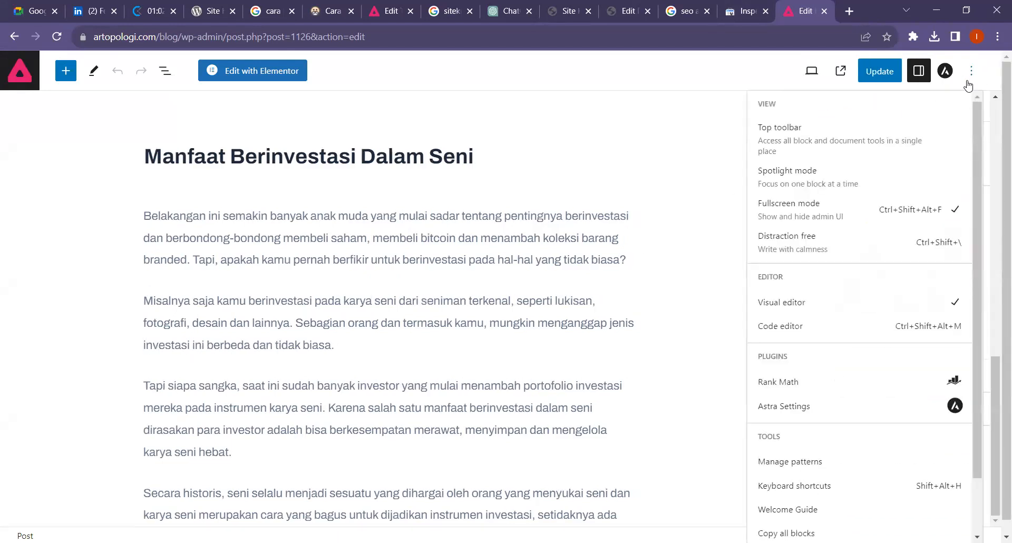
{"action": "left_click", "coordinate": [778, 382]}
{"action": "scroll", "coordinate": [862, 353], "scroll_direction": "down", "scroll_amount": 5}
{"action": "scroll", "coordinate": [870, 242], "scroll_direction": "up", "scroll_amount": 6}
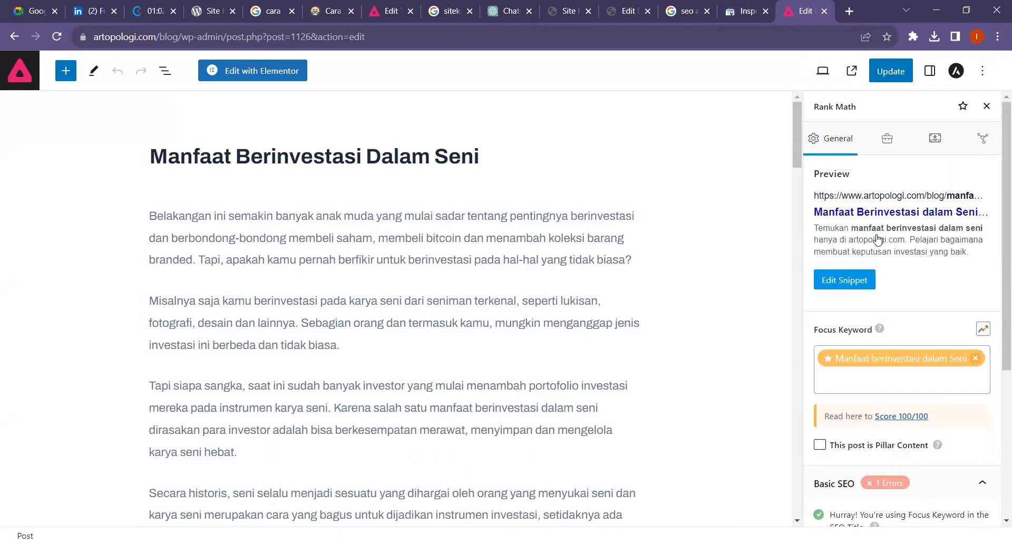
- Show the post's advanced Rank Math settings and open the canonical URL for editing
{"action": "left_click", "coordinate": [888, 138]}
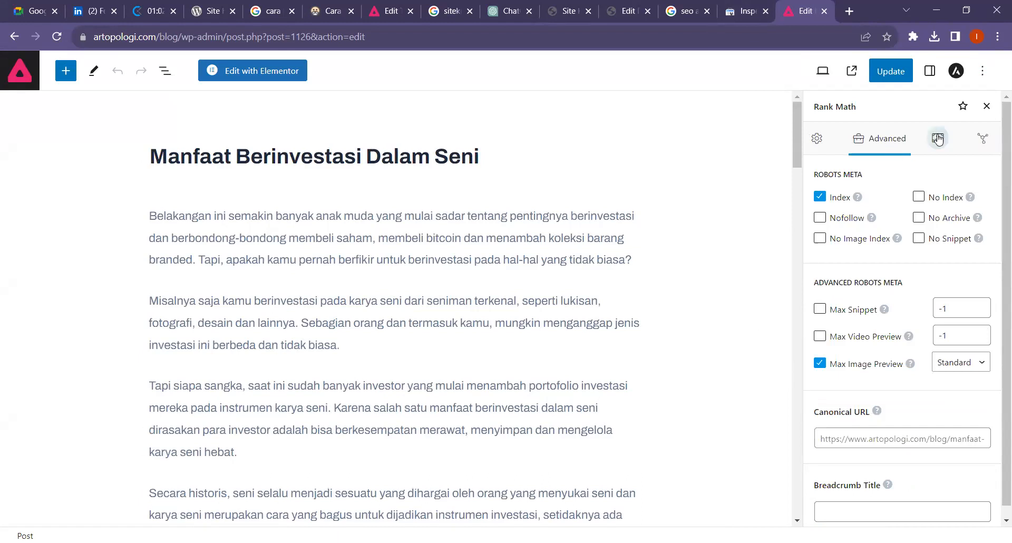
{"action": "scroll", "coordinate": [897, 422], "scroll_direction": "down", "scroll_amount": 1}
{"action": "left_click", "coordinate": [875, 421]}
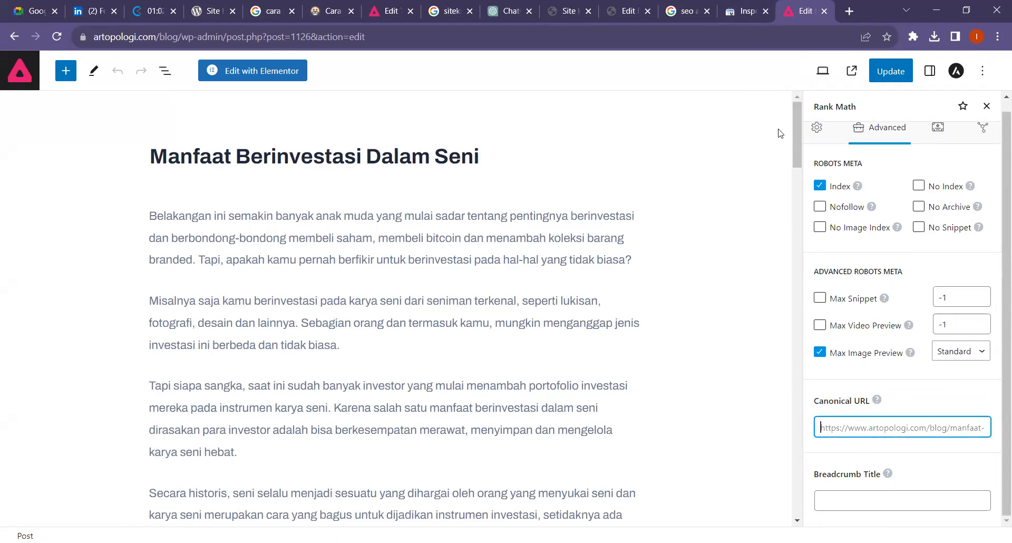
{"action": "left_click", "coordinate": [749, 11]}
{"action": "triple_click", "coordinate": [407, 113]}
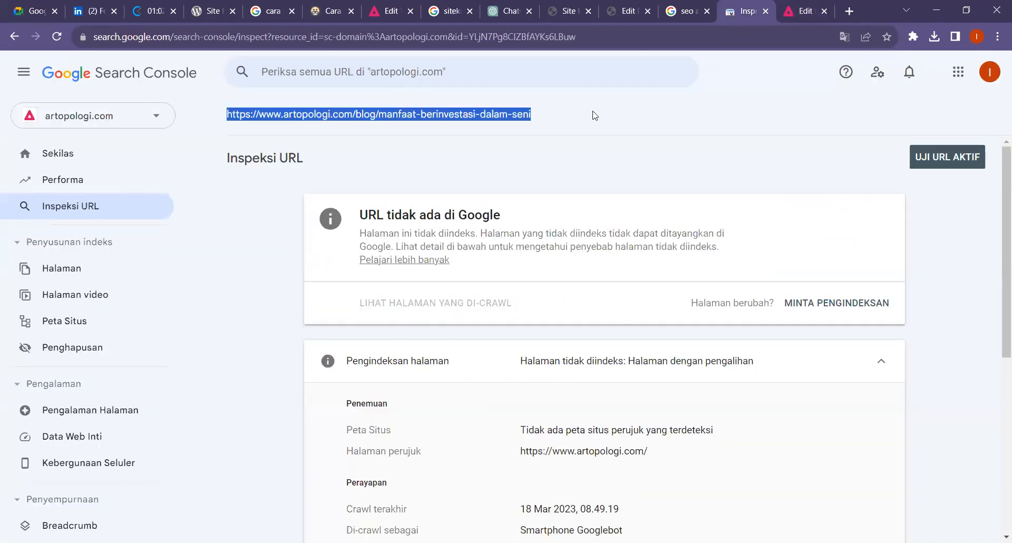
{"action": "left_click", "coordinate": [807, 7]}
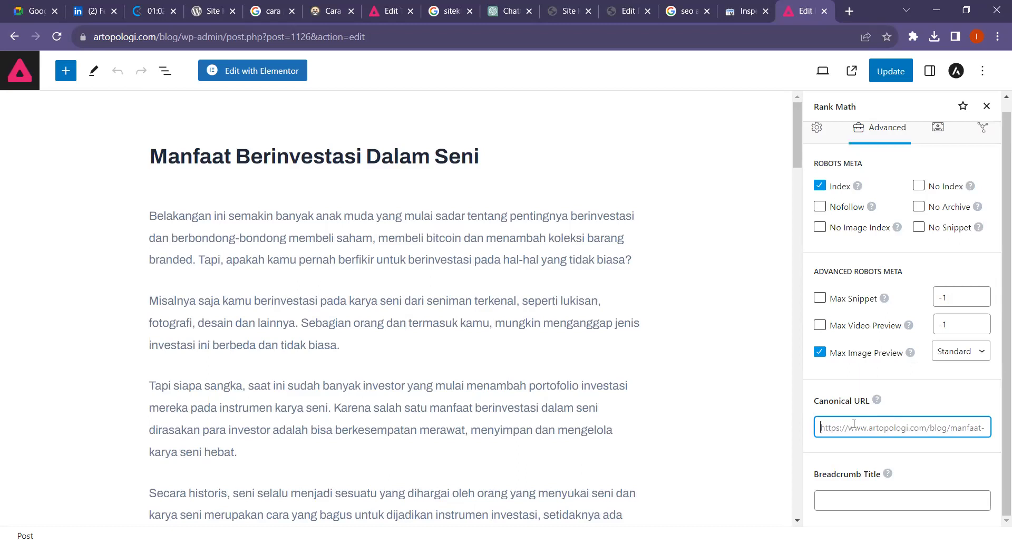
{"action": "key", "text": "ctrl+v"}
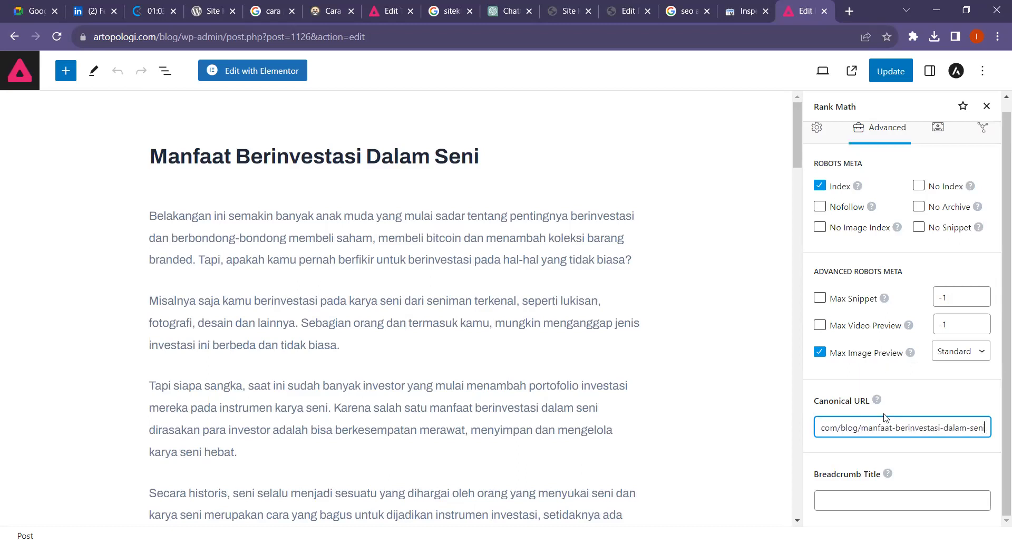
{"action": "left_click", "coordinate": [889, 74]}
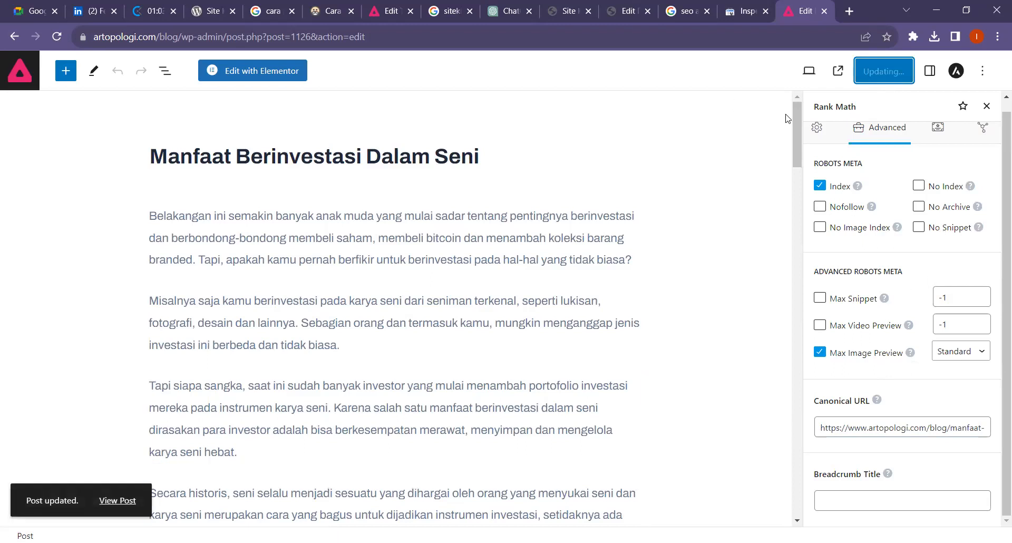
- Compare the URL inspection in Search Console with the earlier inspection of the same article's address ending in a slash
{"action": "left_click", "coordinate": [759, 7]}
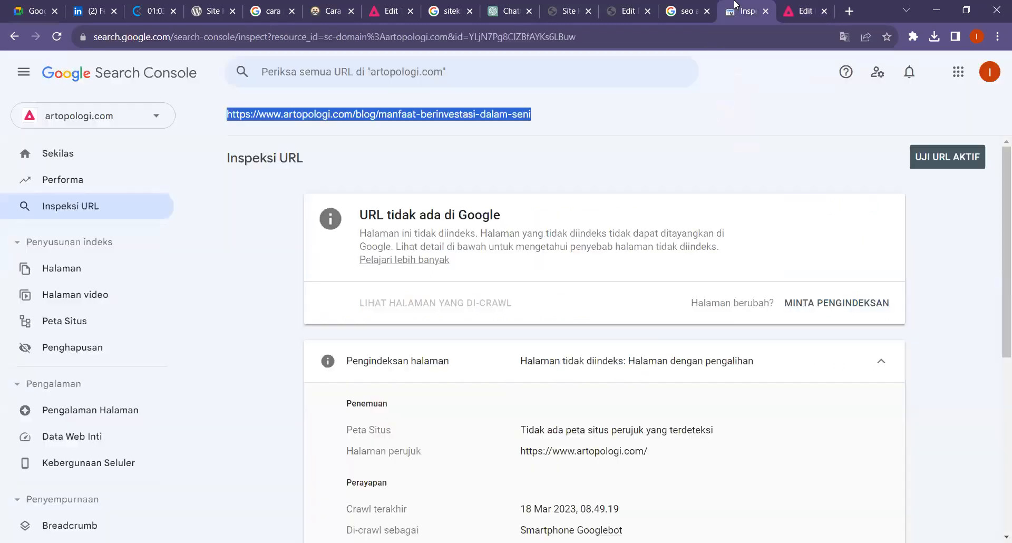
{"action": "left_click", "coordinate": [547, 144]}
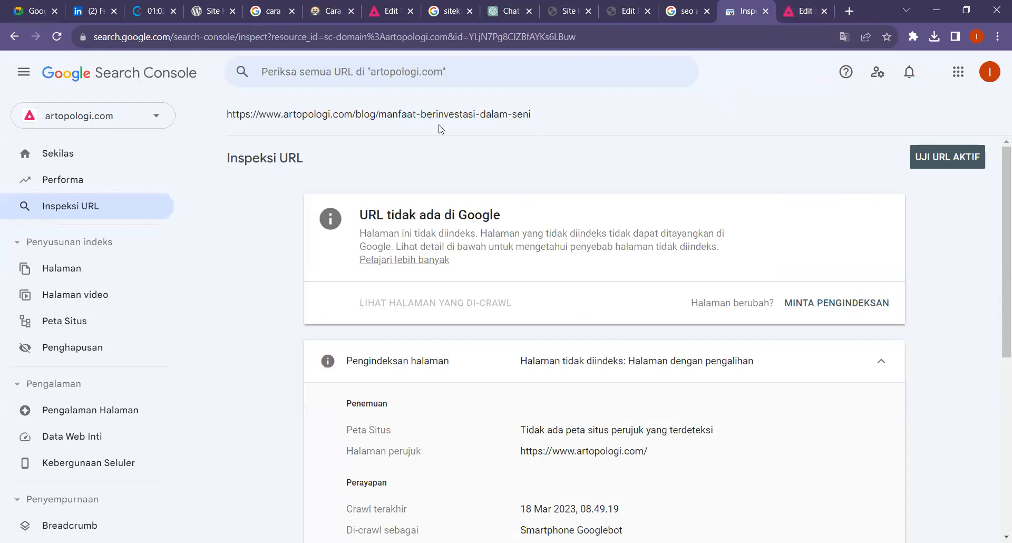
{"action": "left_click", "coordinate": [14, 37]}
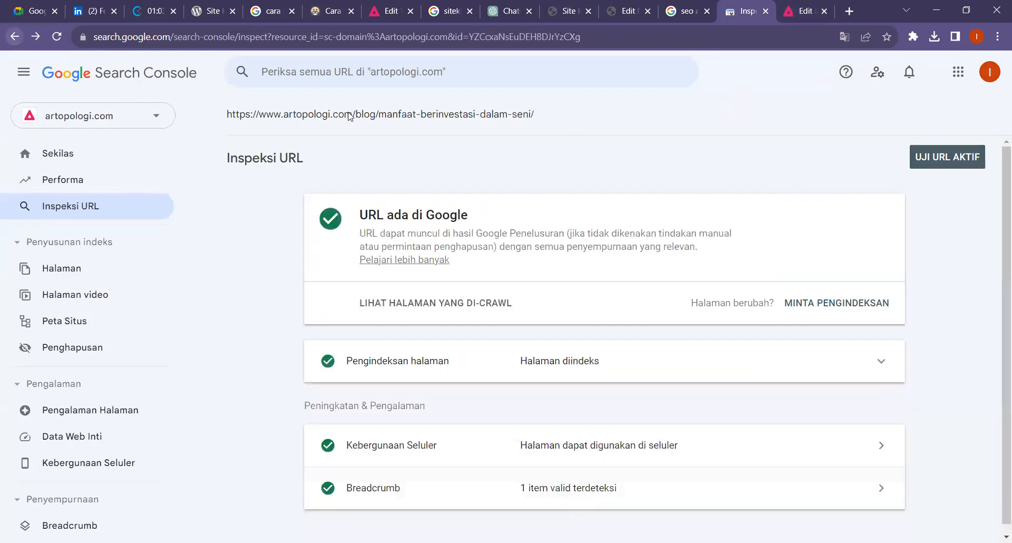
{"action": "double_click", "coordinate": [533, 111]}
{"action": "left_click", "coordinate": [782, 5]}
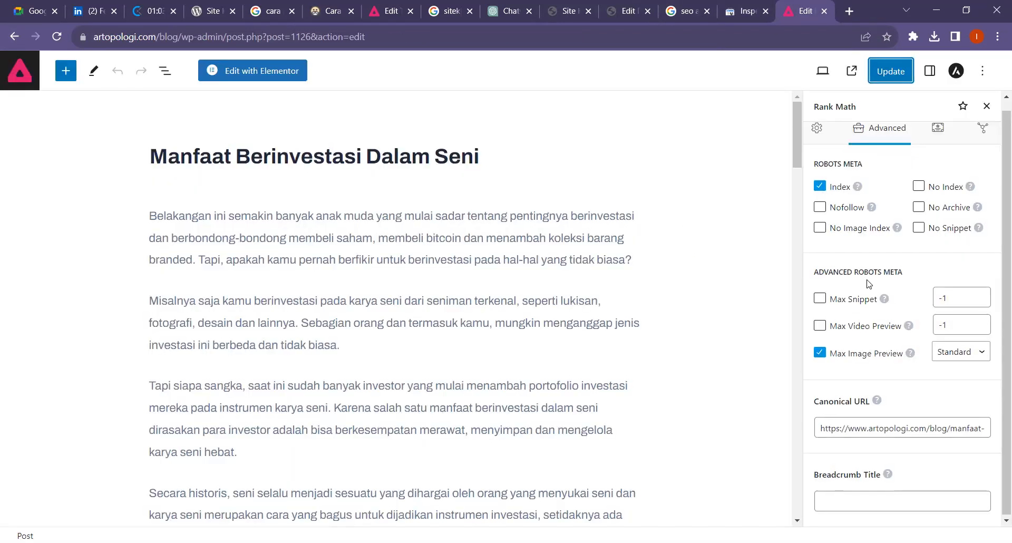
- Check the end of the canonical URL in the post's Rank Math settings and update the post again
{"action": "left_click", "coordinate": [901, 426]}
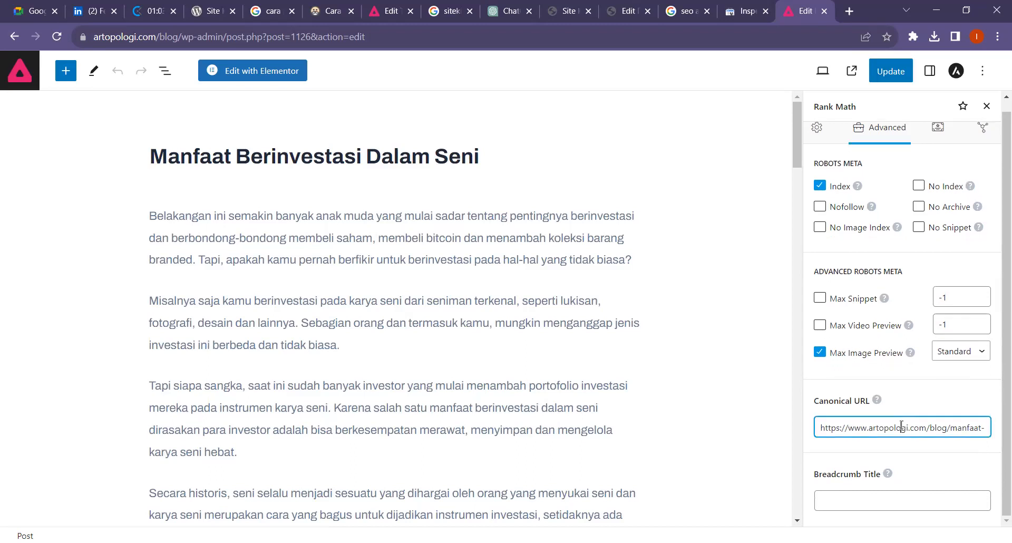
{"action": "key", "text": "Right"}
{"action": "key", "text": "Right"}
{"action": "key", "text": "Right"}
{"action": "key", "text": "Right"}
{"action": "key", "text": "Right"}
{"action": "key", "text": "Right"}
{"action": "key", "text": "Right"}
{"action": "key", "text": "Right"}
{"action": "key", "text": "Right"}
{"action": "key", "text": "Right"}
{"action": "key", "text": "Right"}
{"action": "key", "text": "Right"}
{"action": "key", "text": "Right"}
{"action": "key", "text": "Right"}
{"action": "key", "text": "Right"}
{"action": "key", "text": "Right"}
{"action": "key", "text": "Right"}
{"action": "key", "text": "Right"}
{"action": "key", "text": "Right"}
{"action": "key", "text": "Right"}
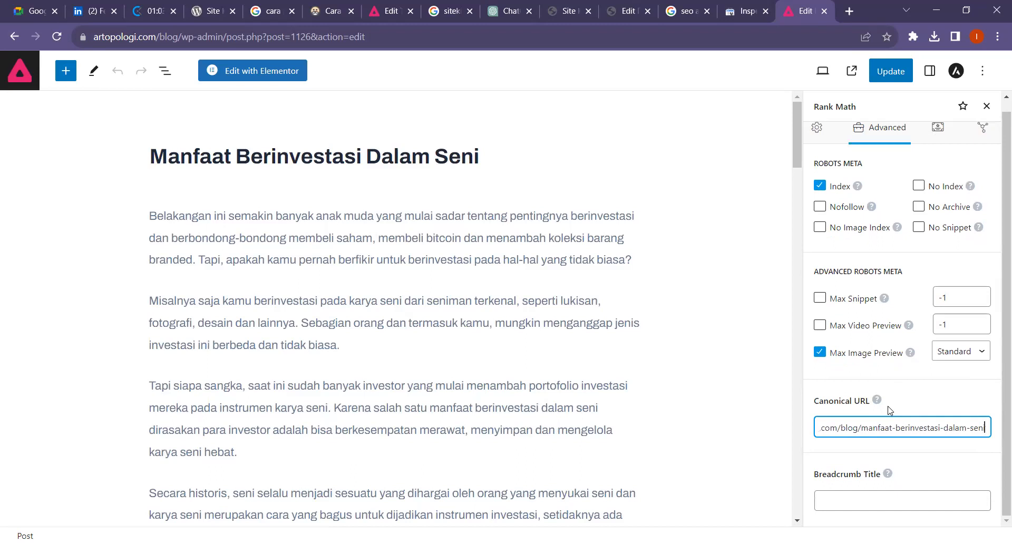
{"action": "left_click", "coordinate": [888, 76]}
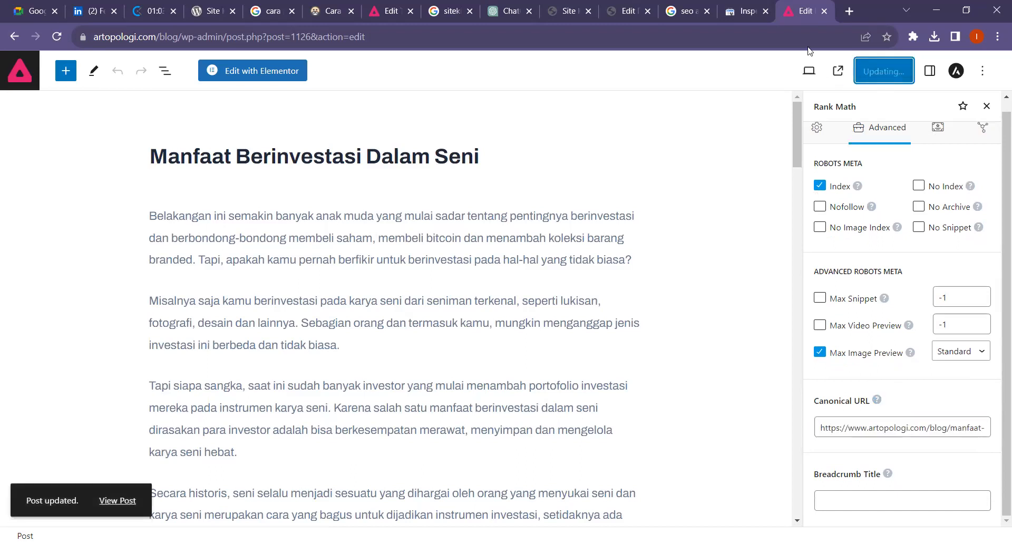
- Go back to Search Console and view the overview and sitemap (Peta Situs) pages for artopologi.com
{"action": "mouse_move", "coordinate": [748, 4]}
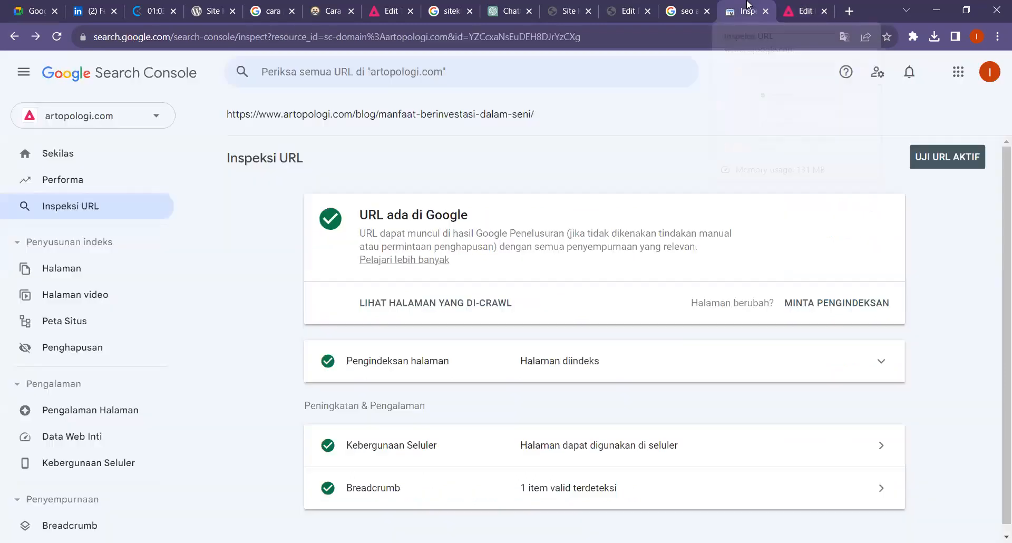
{"action": "left_click", "coordinate": [748, 4]}
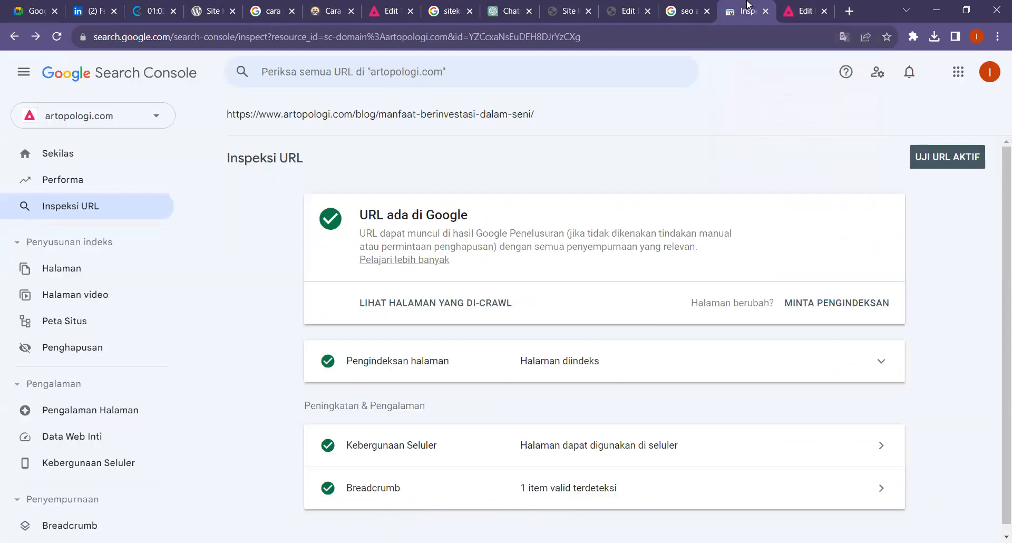
{"action": "left_click", "coordinate": [64, 153]}
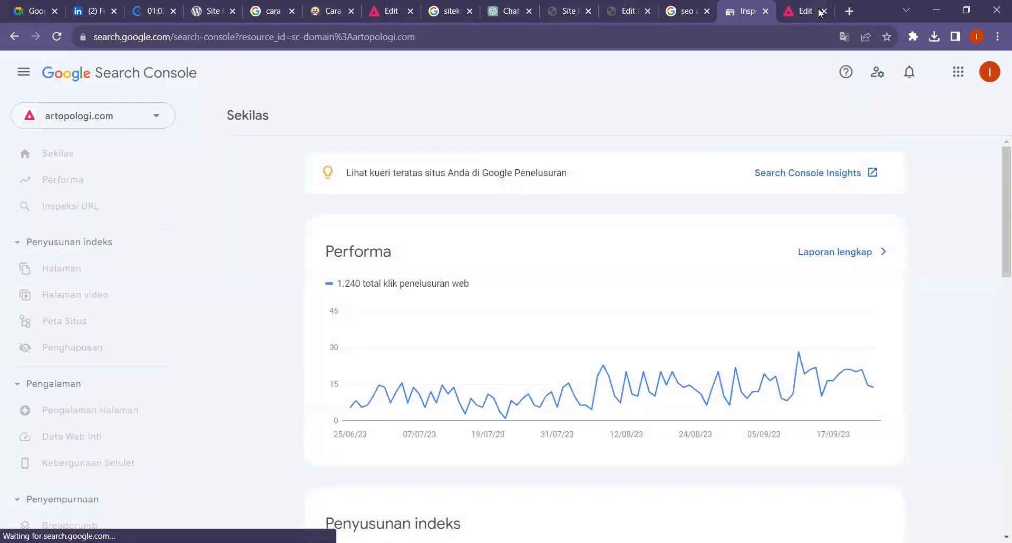
{"action": "mouse_move", "coordinate": [790, 5]}
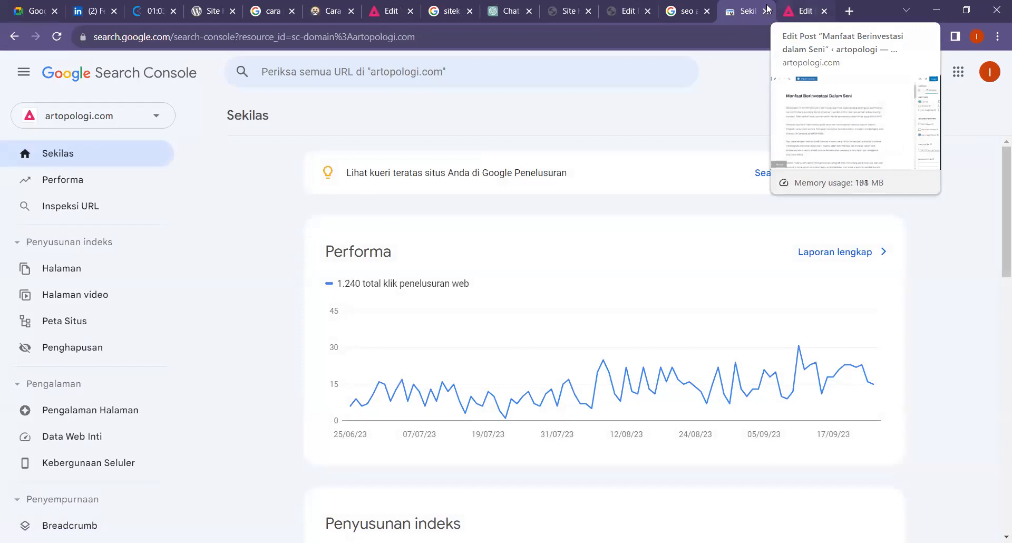
{"action": "left_click", "coordinate": [630, 5]}
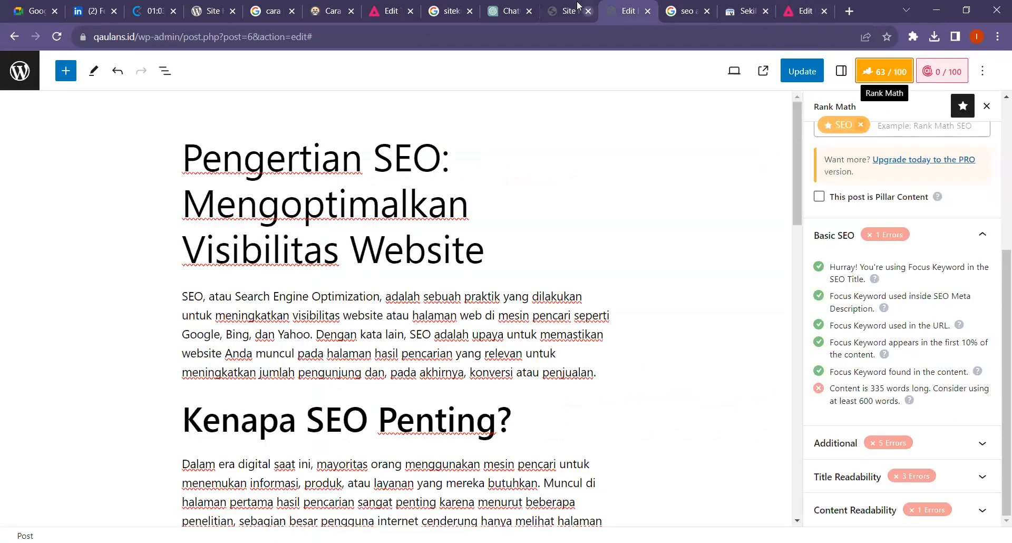
{"action": "left_click", "coordinate": [554, 5]}
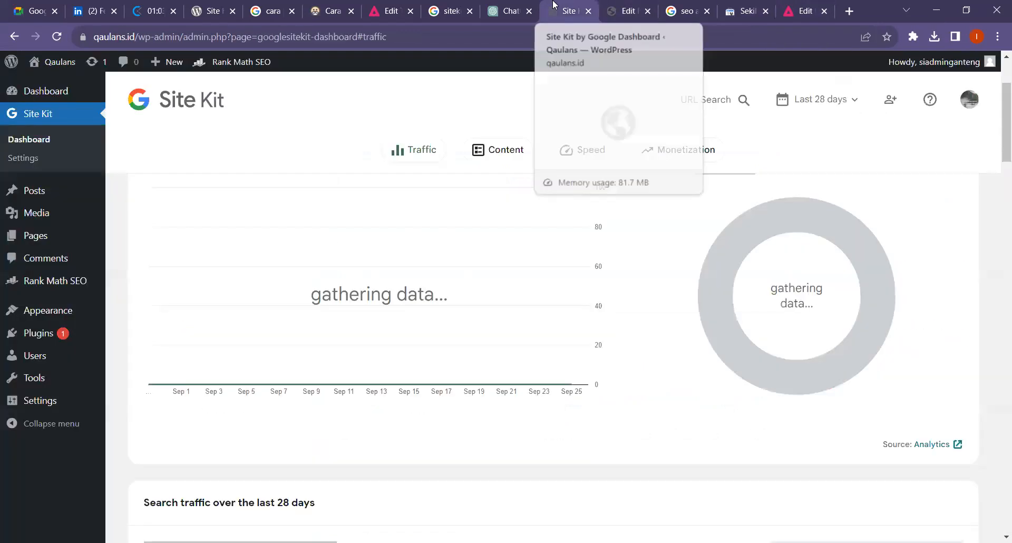
{"action": "left_click", "coordinate": [618, 6]}
{"action": "left_click", "coordinate": [762, 9]}
{"action": "scroll", "coordinate": [173, 252], "scroll_direction": "down", "scroll_amount": 1}
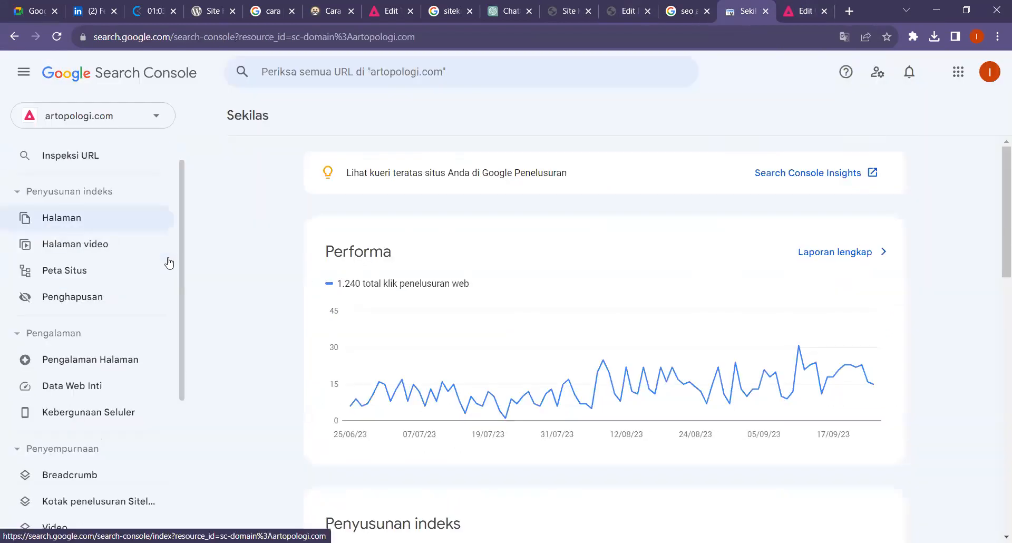
{"action": "left_click", "coordinate": [95, 256]}
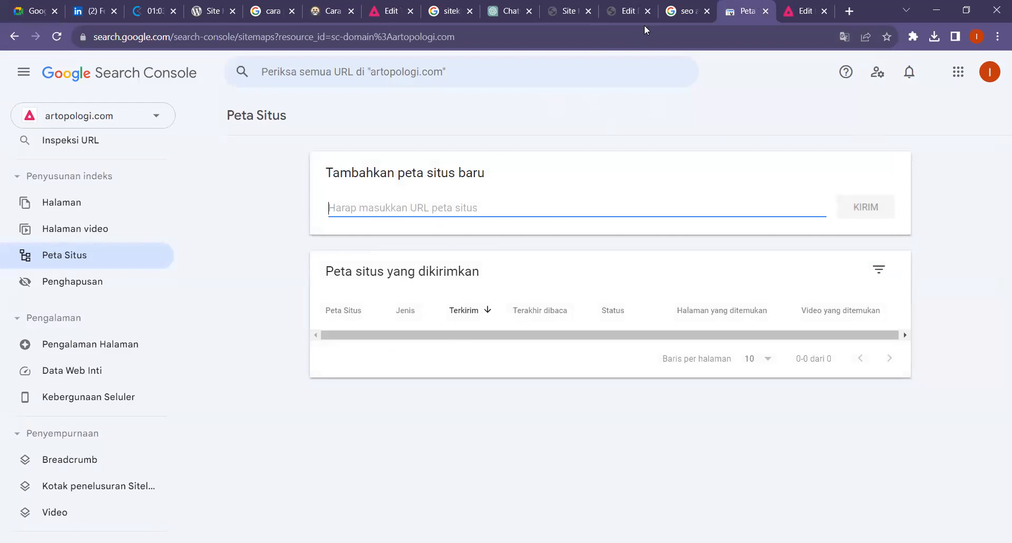
- Switch to the qaulans.id WordPress admin and open Rank Math's Sitemap Settings to find the sitemap index link
{"action": "left_click", "coordinate": [627, 11]}
{"action": "left_click", "coordinate": [577, 5]}
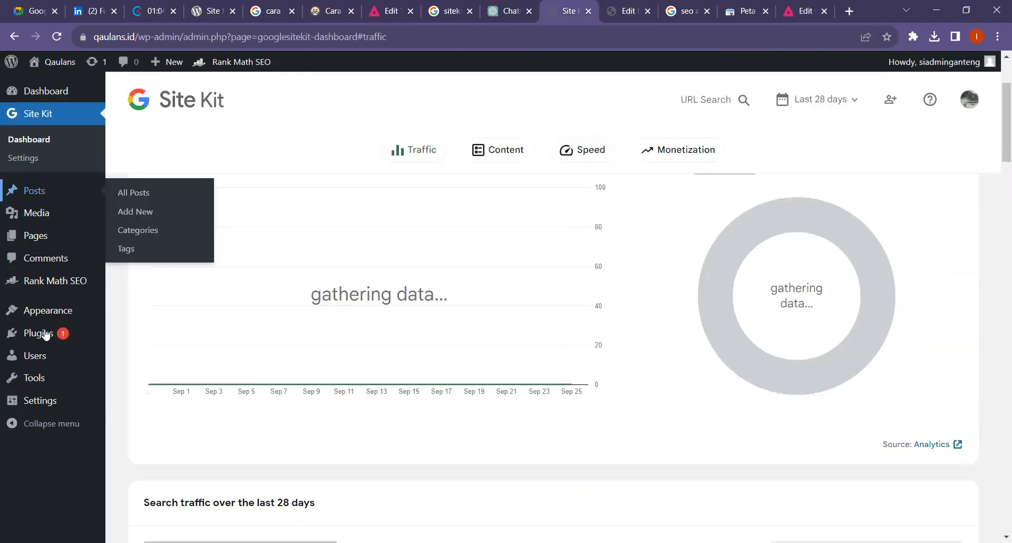
{"action": "mouse_move", "coordinate": [61, 291]}
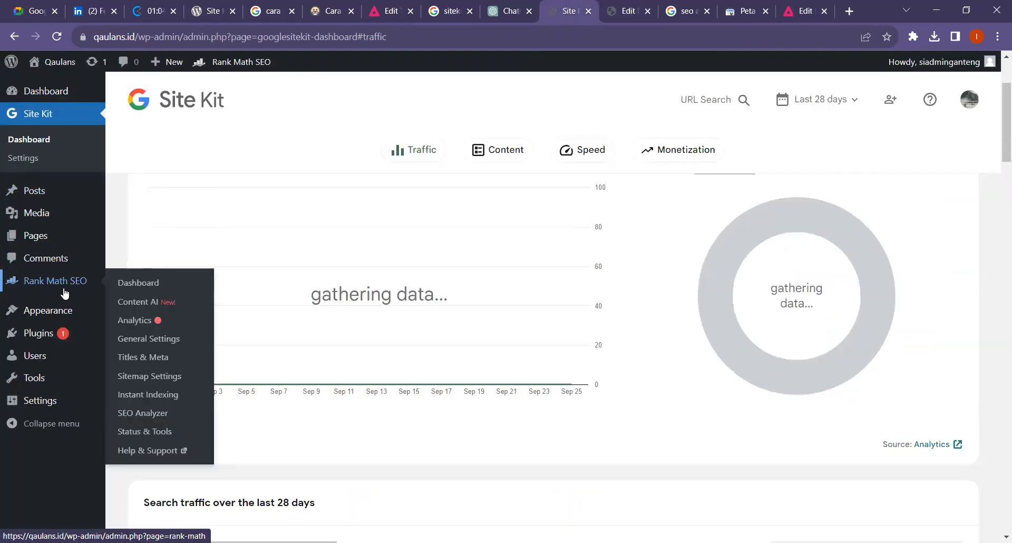
{"action": "left_click", "coordinate": [158, 376]}
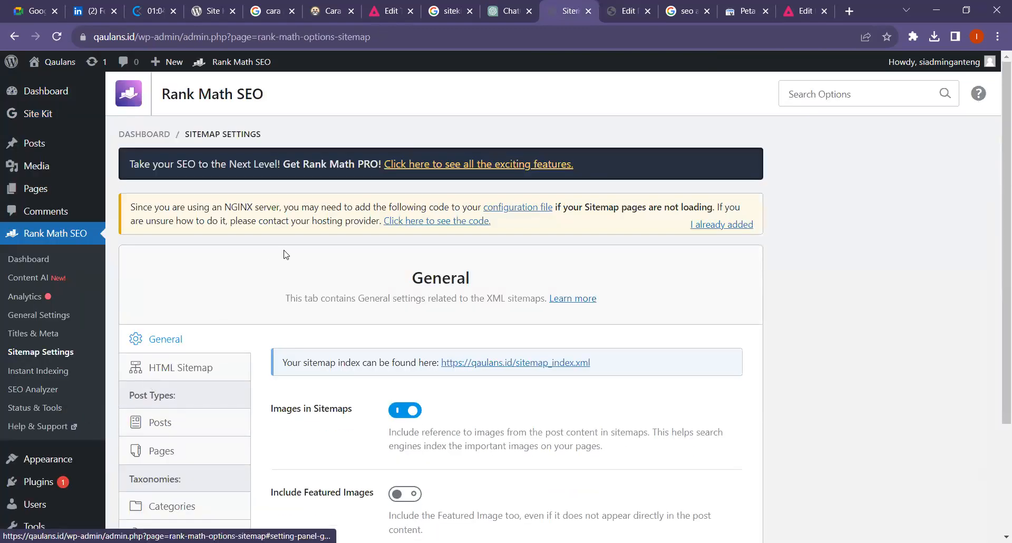
{"action": "scroll", "coordinate": [316, 256], "scroll_direction": "down", "scroll_amount": 3}
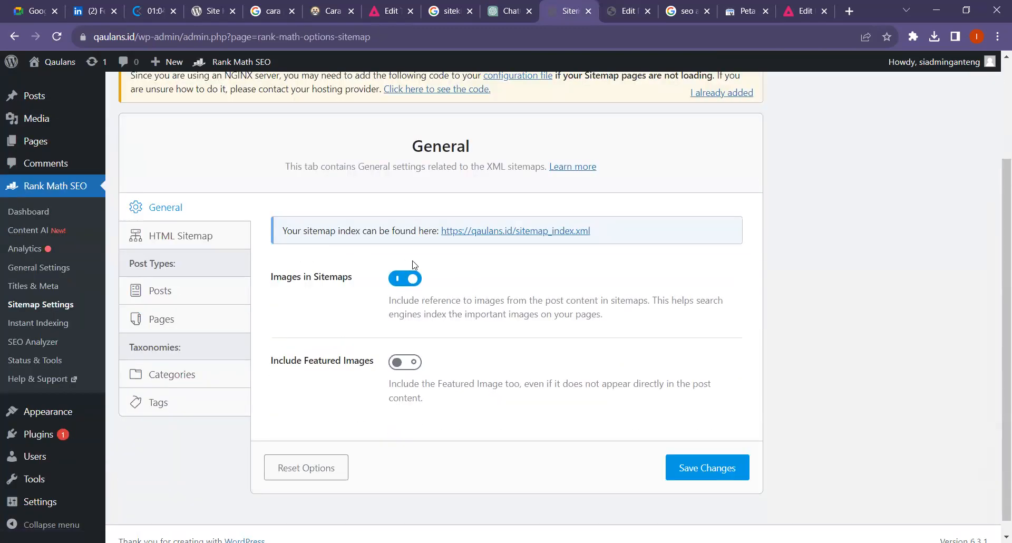
{"action": "scroll", "coordinate": [501, 316], "scroll_direction": "down", "scroll_amount": 1}
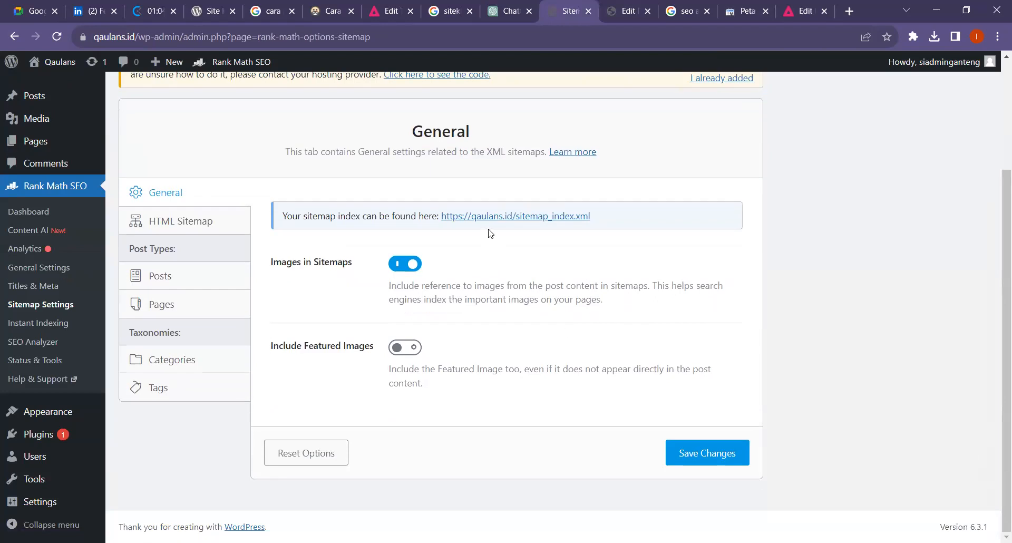
{"action": "right_click", "coordinate": [504, 221]}
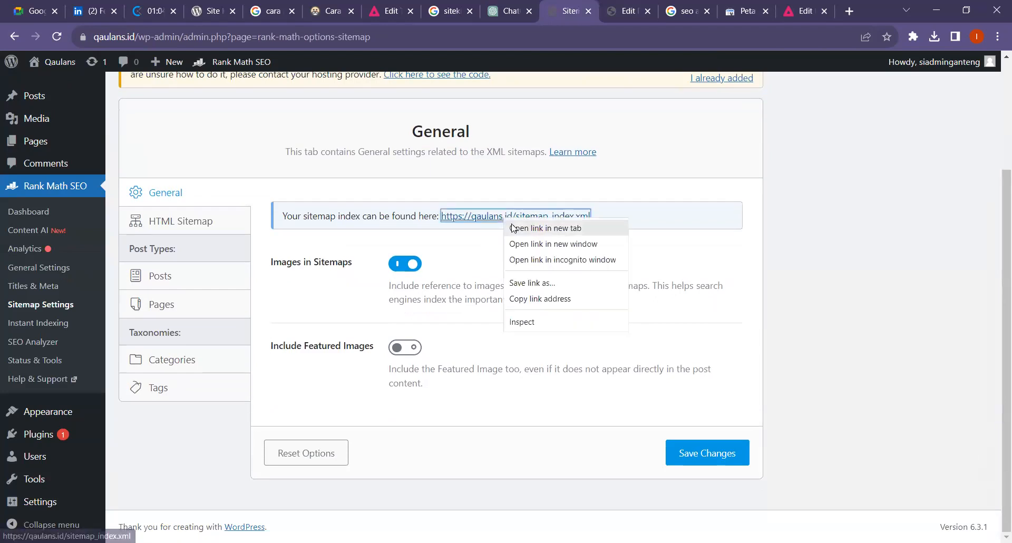
{"action": "left_click", "coordinate": [528, 226]}
{"action": "left_click", "coordinate": [598, 6]}
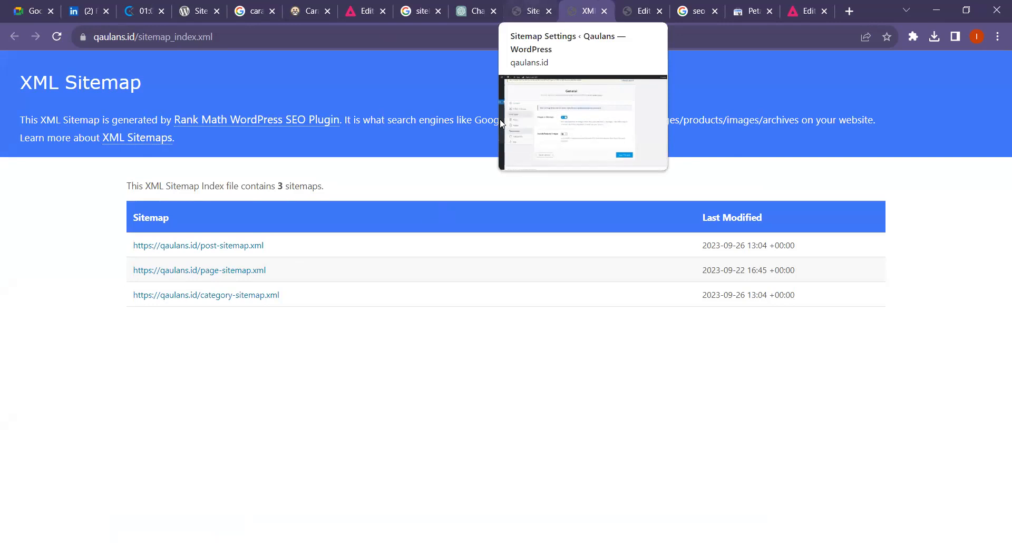
{"action": "left_click_drag", "start_coordinate": [133, 245], "coordinate": [265, 244]}
{"action": "key", "text": "ctrl+c"}
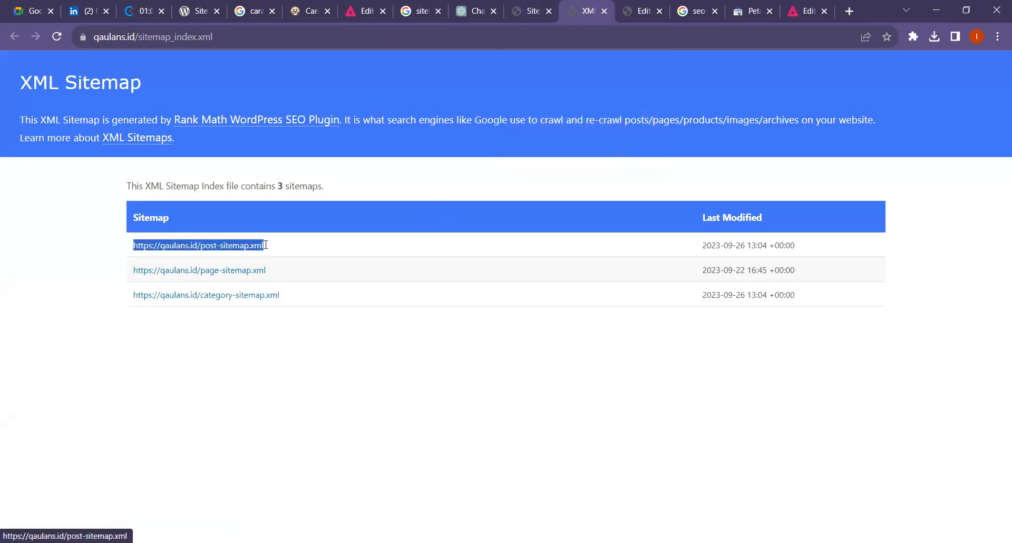
- Open the full Search Console details for qaulans.id from Site Kit's connected services settings
{"action": "left_click", "coordinate": [634, 4]}
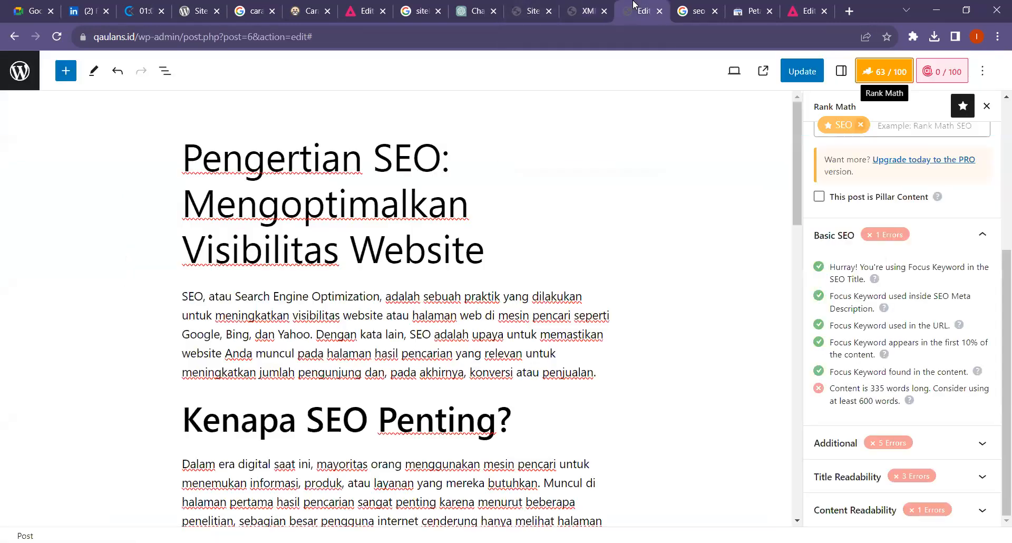
{"action": "left_click", "coordinate": [523, 4]}
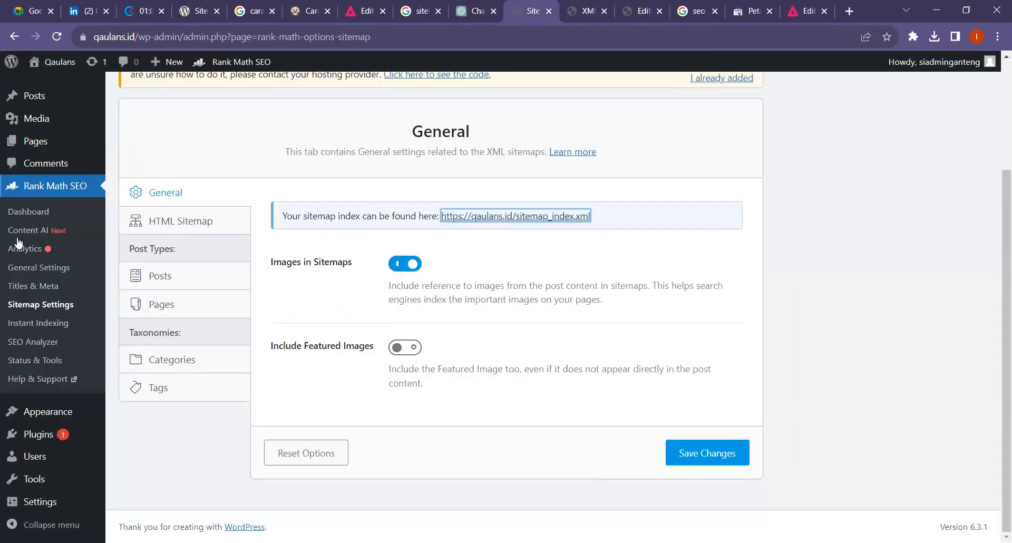
{"action": "left_click", "coordinate": [44, 114]}
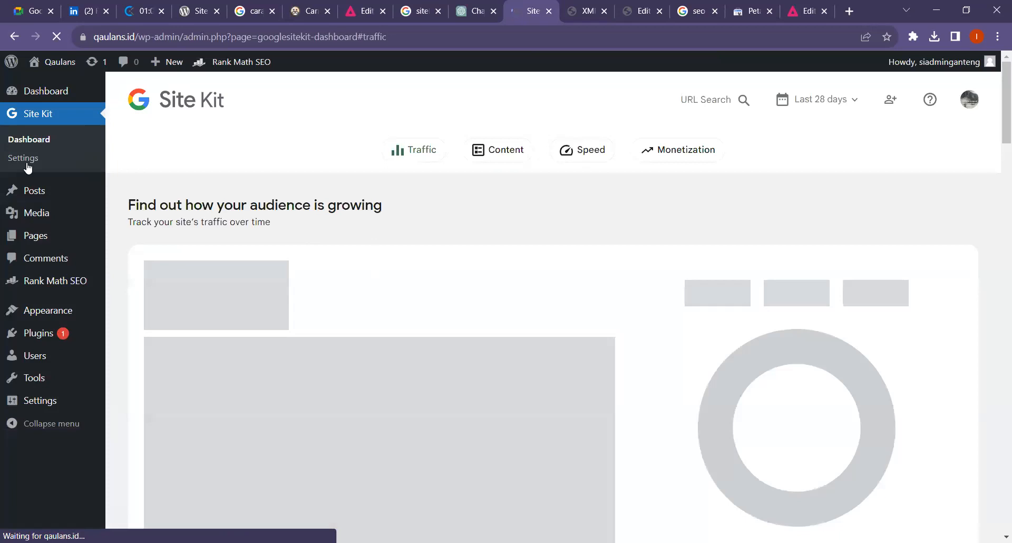
{"action": "left_click", "coordinate": [27, 163]}
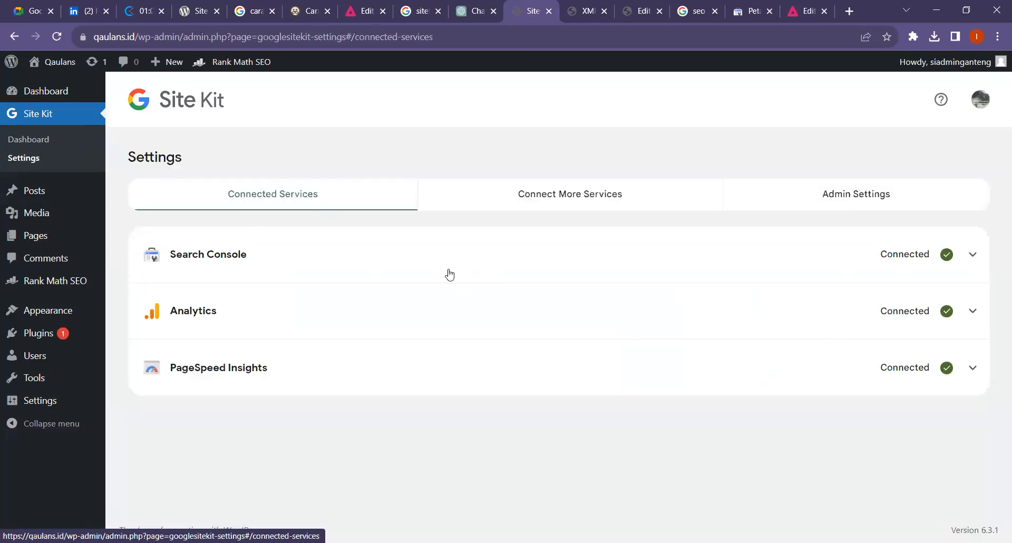
{"action": "left_click", "coordinate": [449, 267]}
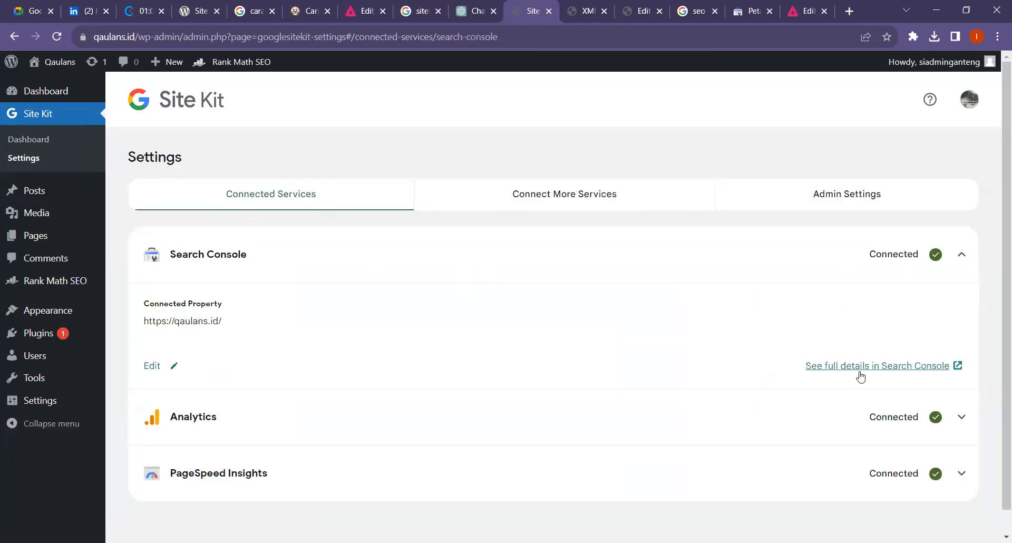
{"action": "left_click", "coordinate": [836, 366]}
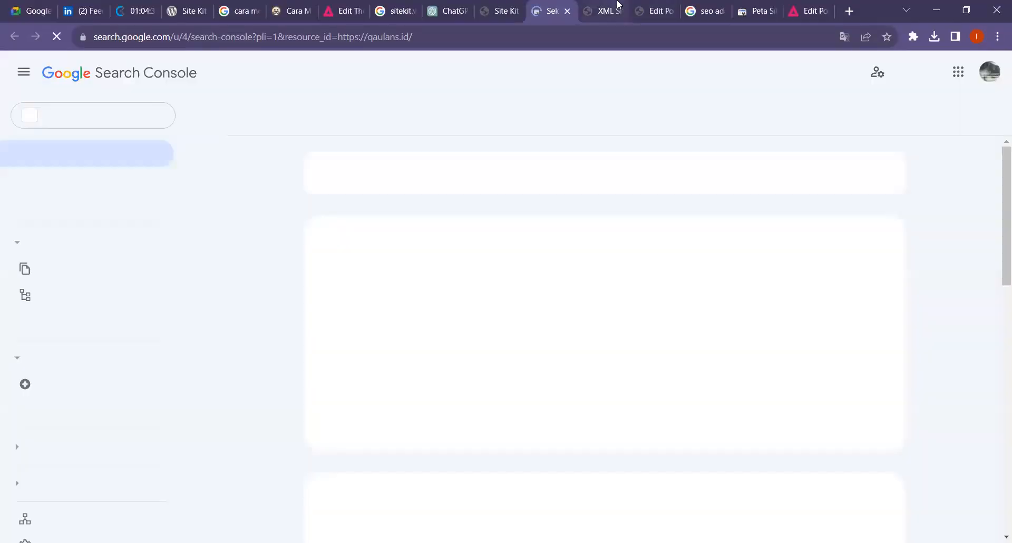
{"action": "left_click", "coordinate": [62, 303]}
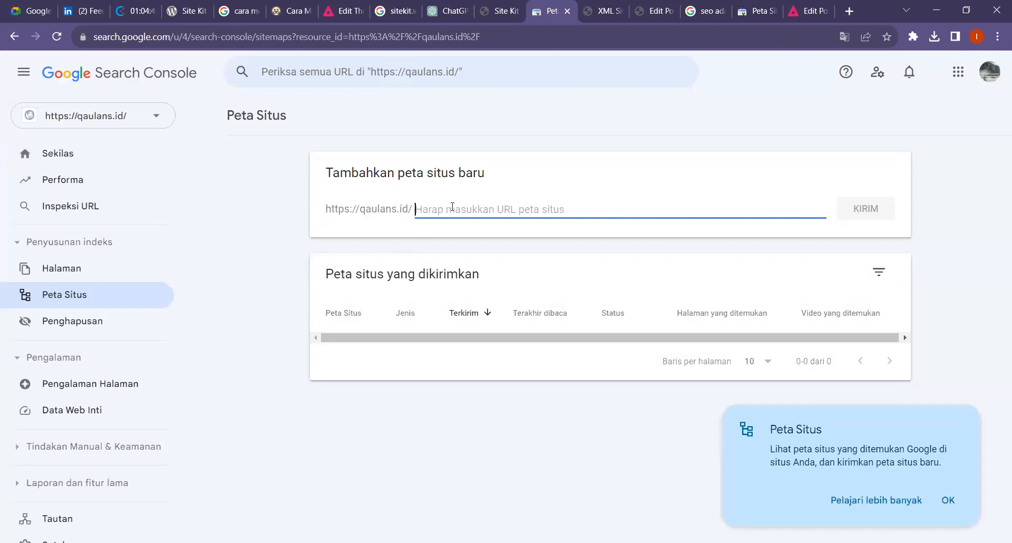
{"action": "key", "text": "ctrl+v"}
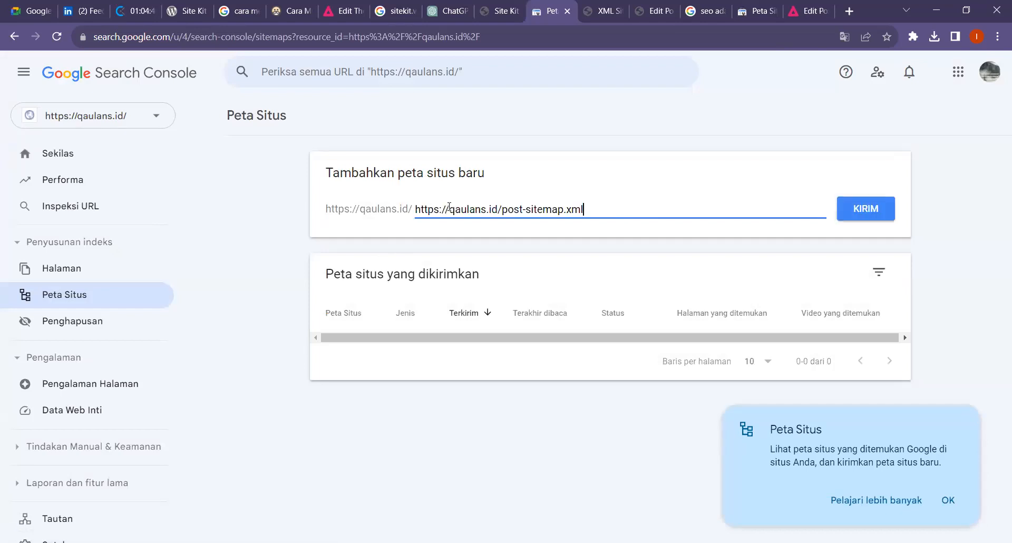
{"action": "left_click", "coordinate": [406, 206]}
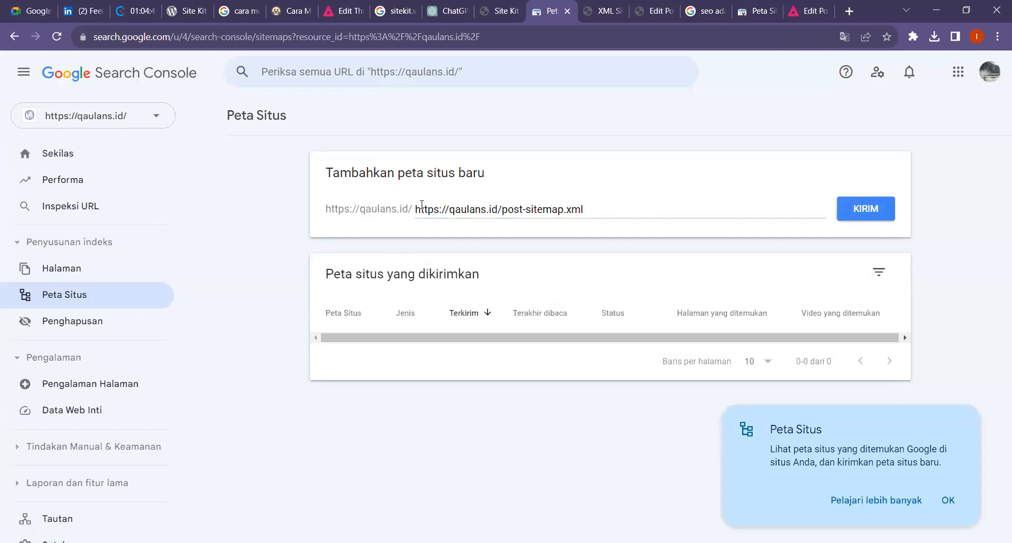
{"action": "left_click", "coordinate": [961, 499]}
{"action": "left_click", "coordinate": [850, 218]}
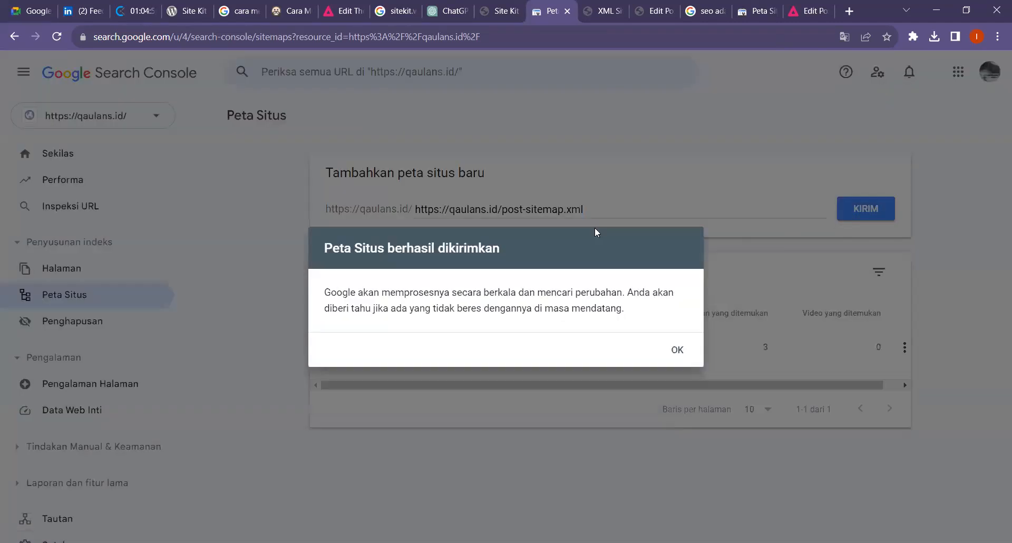
{"action": "left_click", "coordinate": [674, 351]}
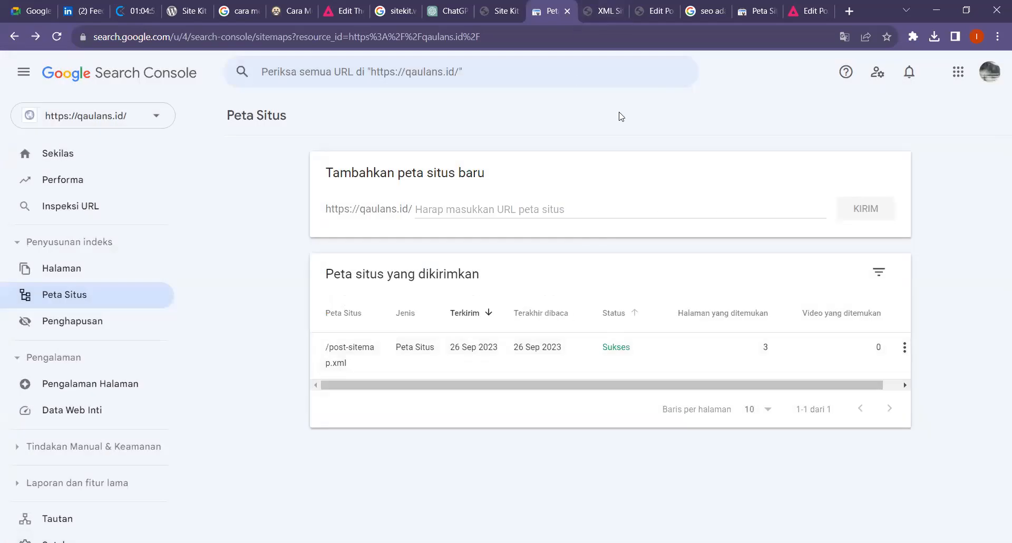
{"action": "left_click", "coordinate": [612, 4]}
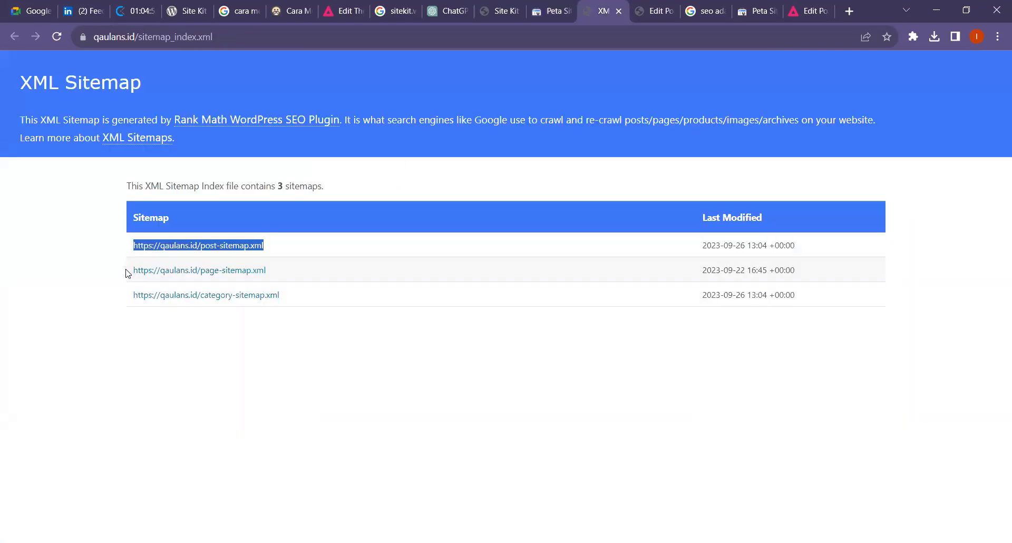
{"action": "left_click_drag", "start_coordinate": [126, 271], "coordinate": [276, 273]}
{"action": "left_click", "coordinate": [287, 279]}
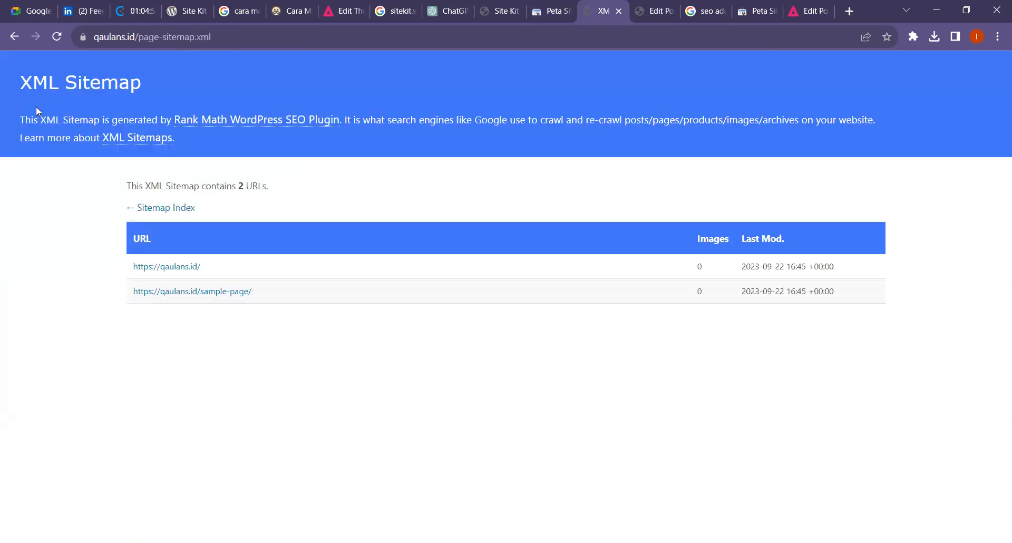
{"action": "left_click", "coordinate": [12, 38]}
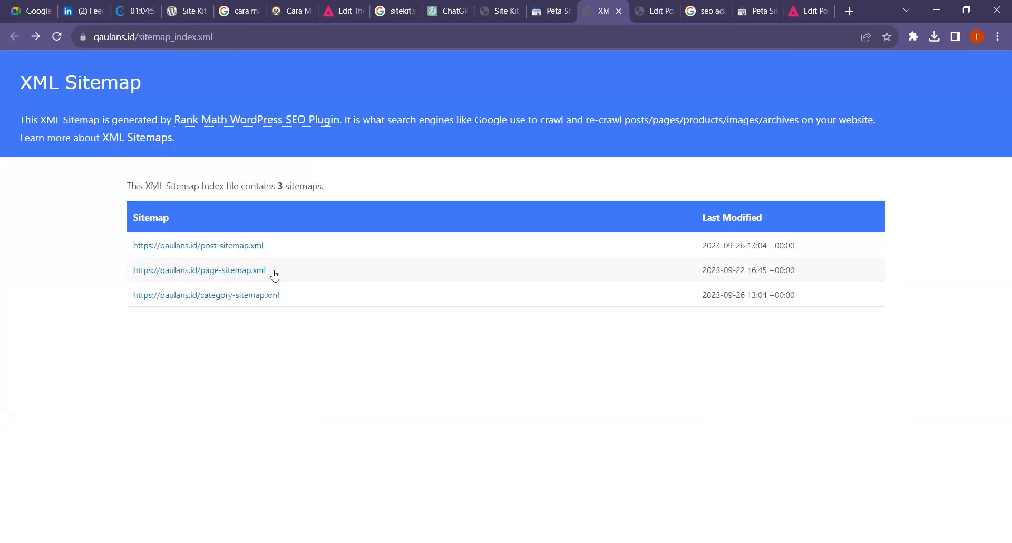
{"action": "left_click_drag", "start_coordinate": [134, 270], "coordinate": [278, 270]}
{"action": "key", "text": "ctrl+c"}
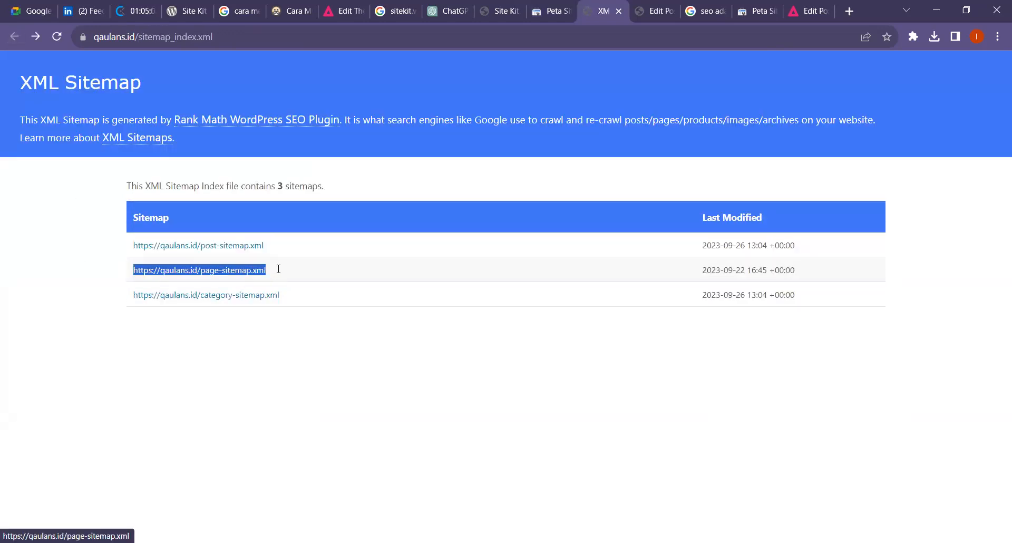
{"action": "left_click", "coordinate": [546, 10]}
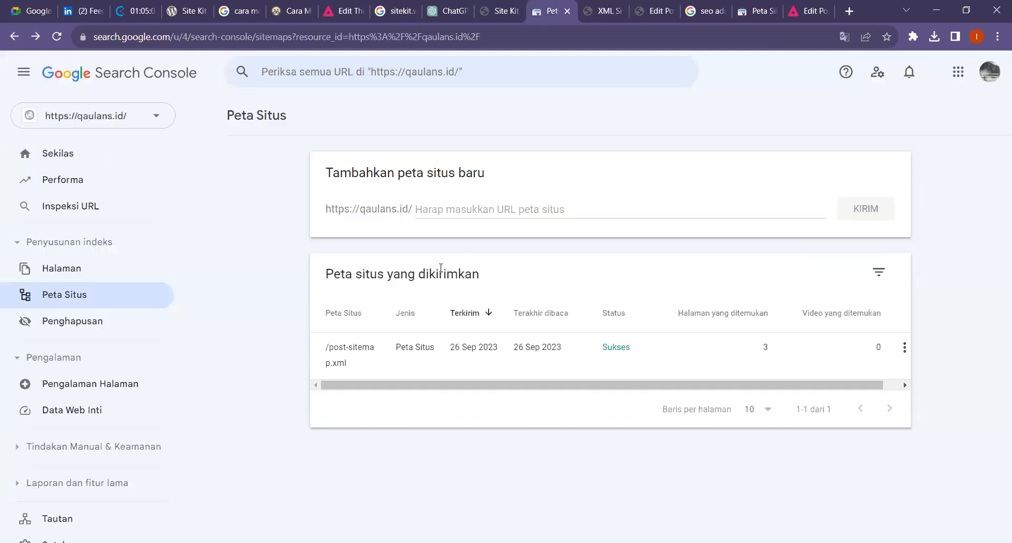
{"action": "left_click", "coordinate": [436, 208]}
{"action": "key", "text": "ctrl+v"}
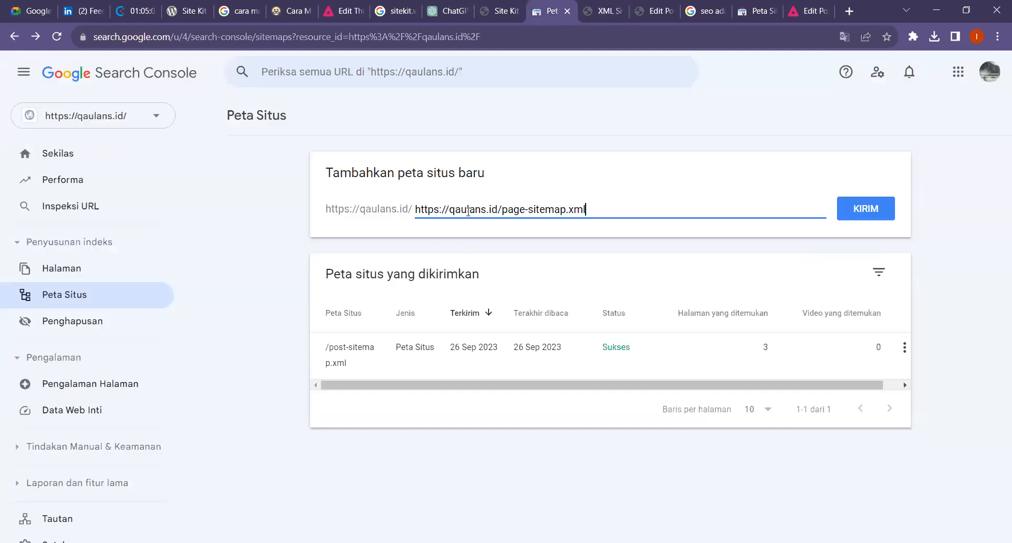
{"action": "left_click", "coordinate": [864, 208]}
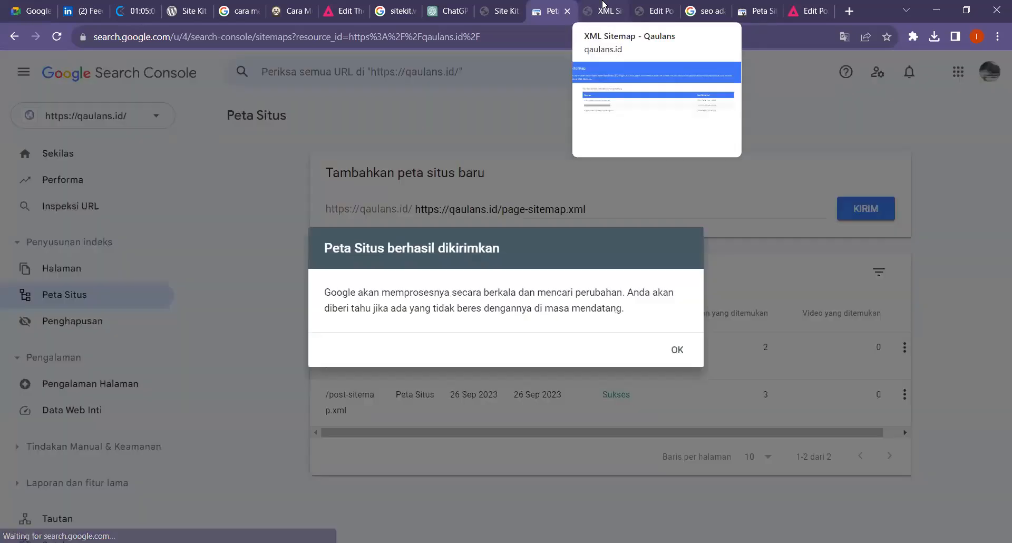
{"action": "left_click", "coordinate": [667, 354]}
{"action": "left_click", "coordinate": [603, 10]}
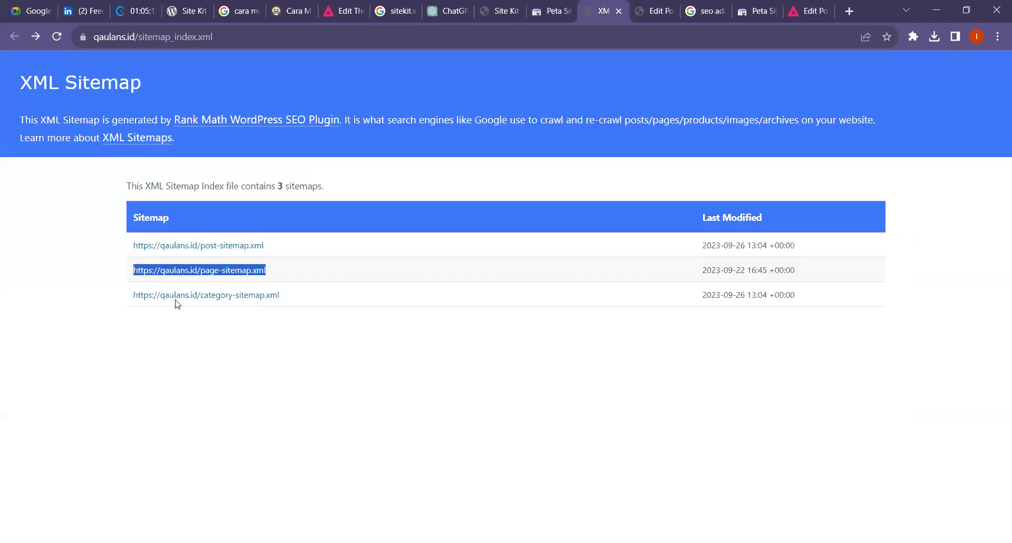
{"action": "left_click", "coordinate": [128, 299]}
{"action": "triple_click", "coordinate": [284, 292]}
{"action": "key", "text": "ctrl+c"}
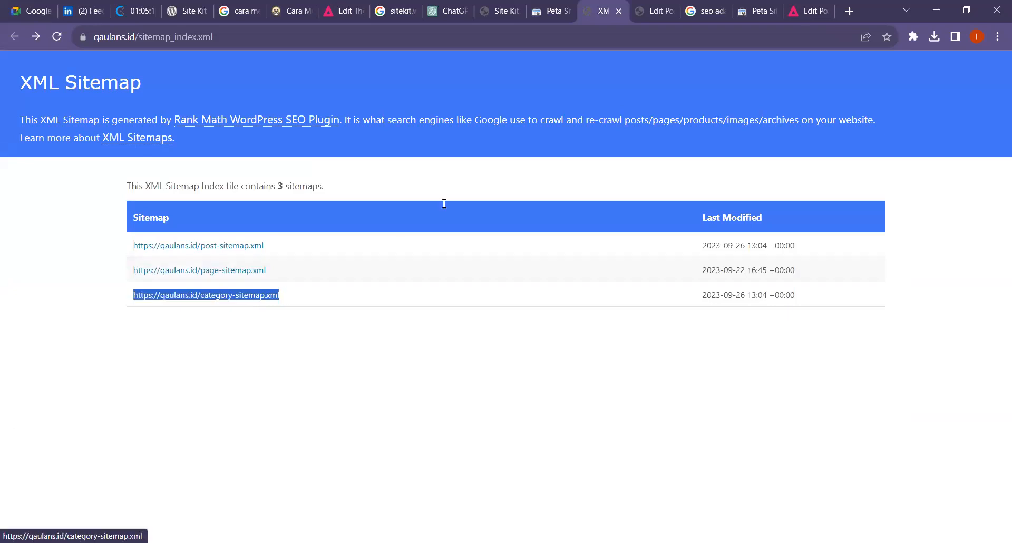
{"action": "key", "text": "ctrl+shift+Tab"}
{"action": "key", "text": "ctrl+v"}
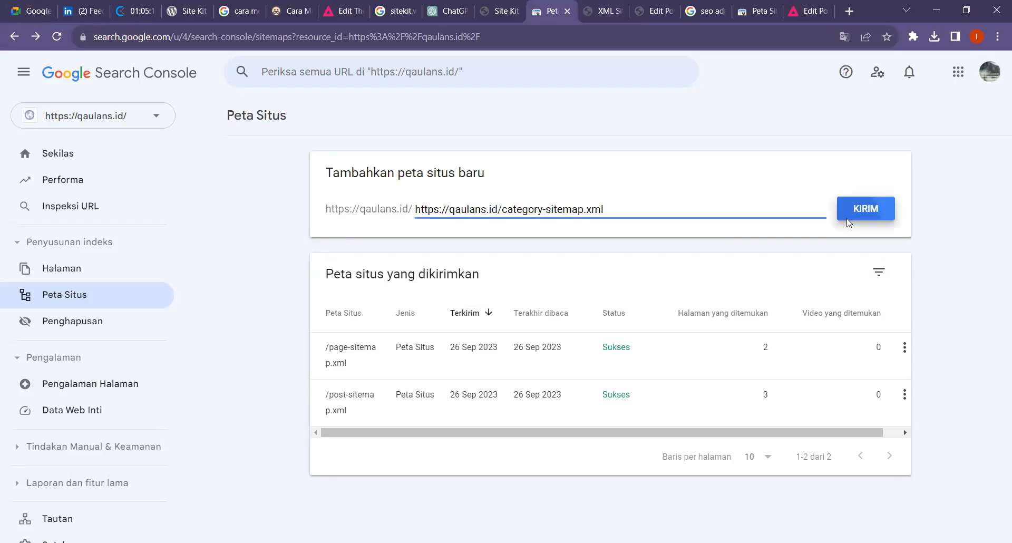
{"action": "key", "text": "Return"}
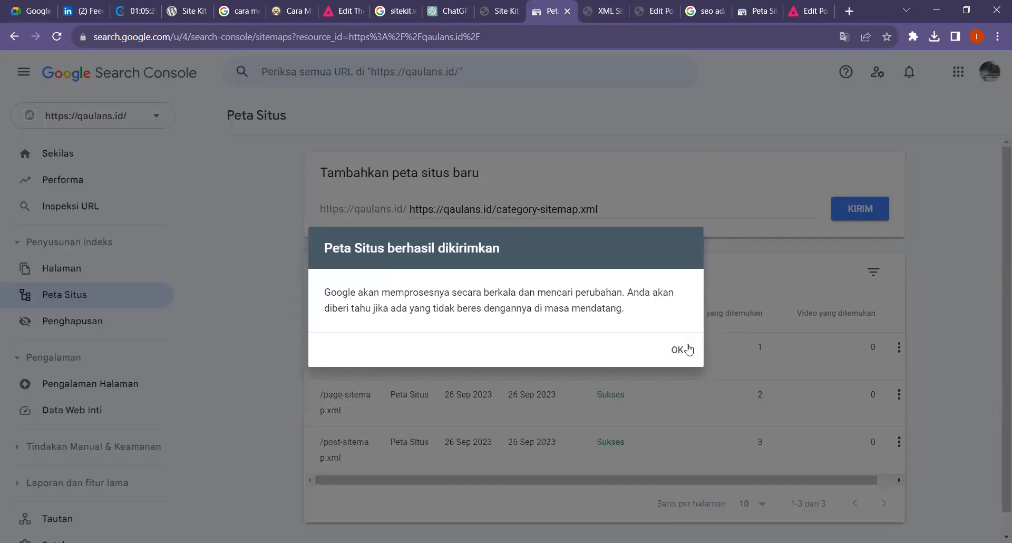
- View the Penghapusan page for qaulans.id and the temporary and cached URL options of a new removal request, without submitting one
{"action": "left_click", "coordinate": [74, 331]}
{"action": "left_click", "coordinate": [74, 330]}
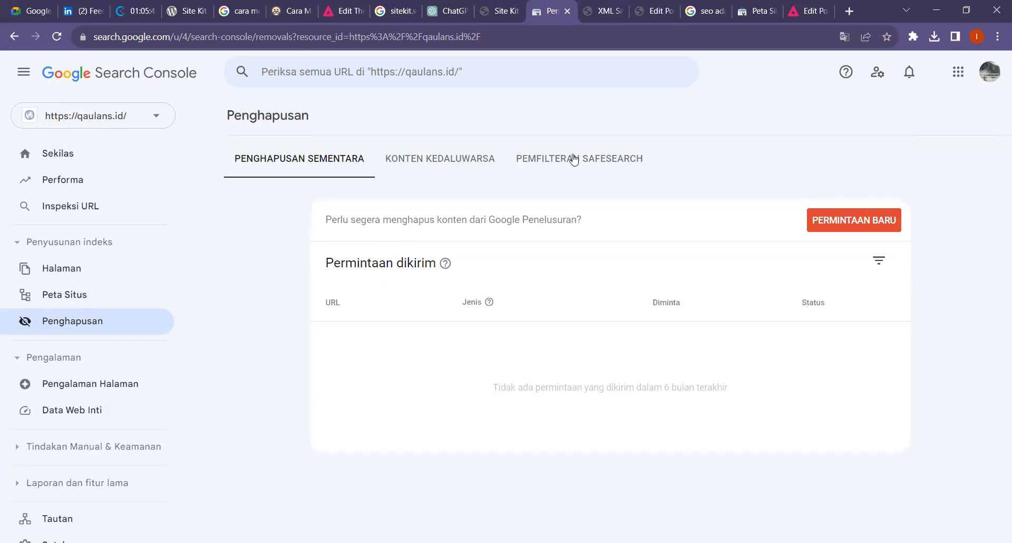
{"action": "left_click", "coordinate": [817, 225]}
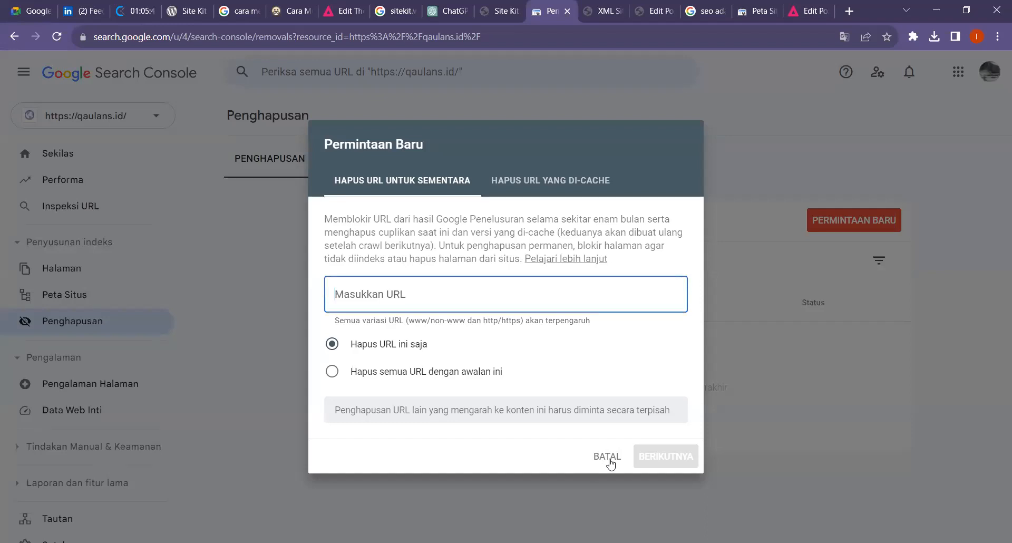
{"action": "left_click", "coordinate": [556, 188]}
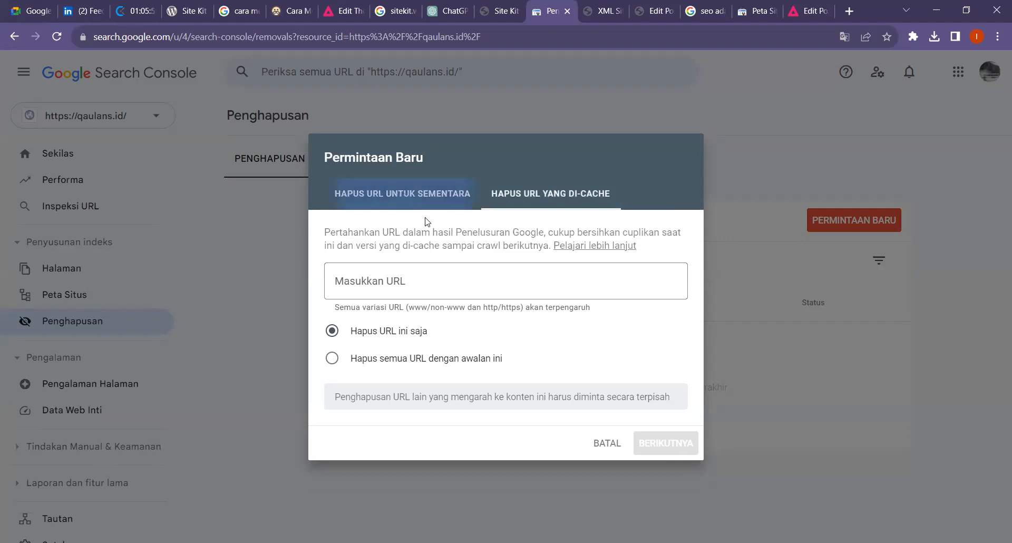
{"action": "left_click", "coordinate": [602, 457]}
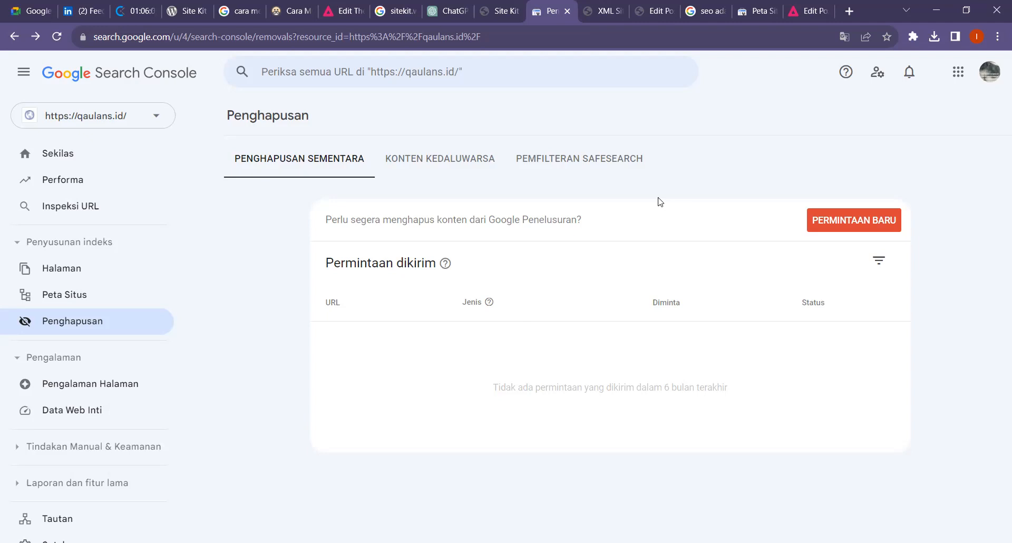
{"action": "left_click", "coordinate": [823, 224]}
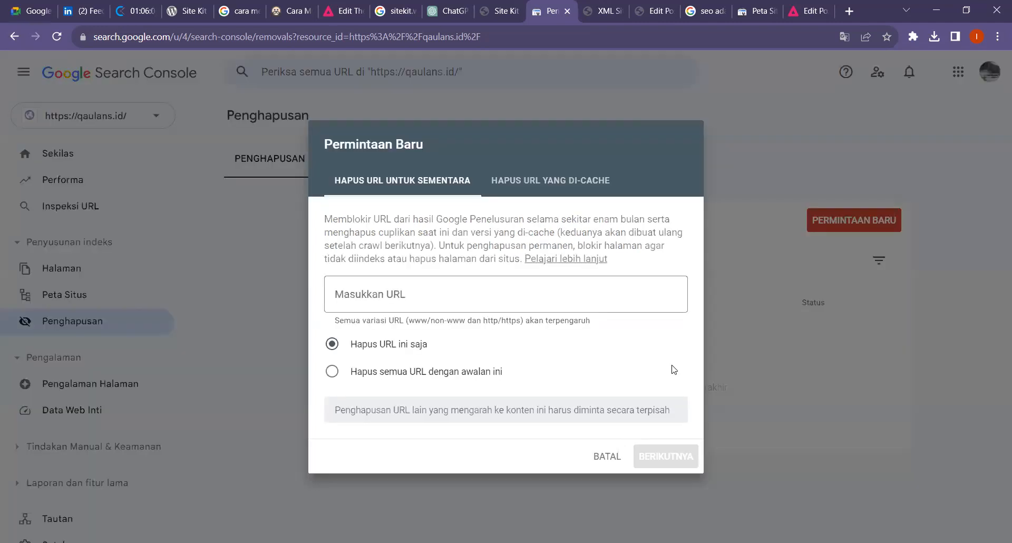
{"action": "left_click", "coordinate": [53, 379]}
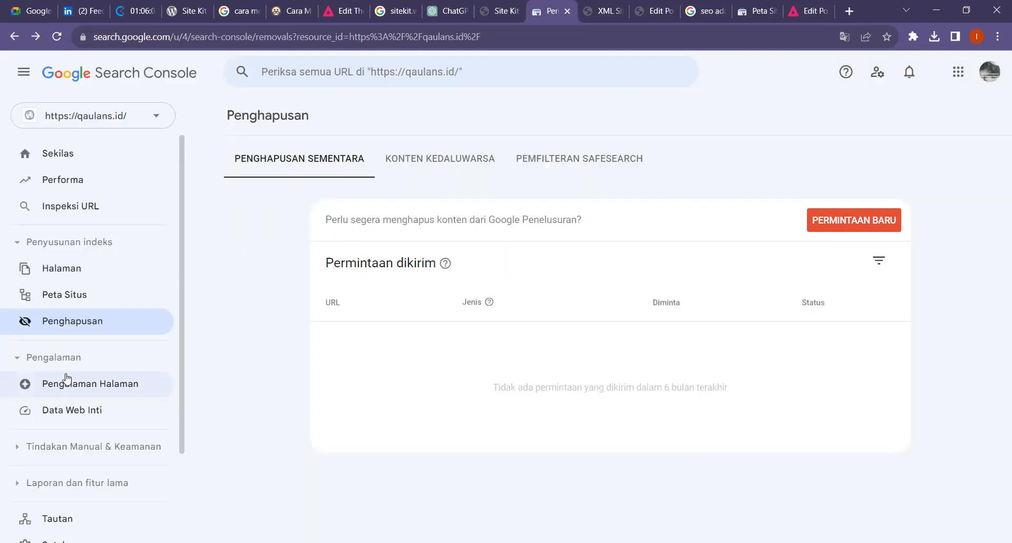
- View the Pengalaman Halaman report for qaulans.id and examine the mobile and desktop sections of the same report for artopologi.com
{"action": "left_click", "coordinate": [68, 377]}
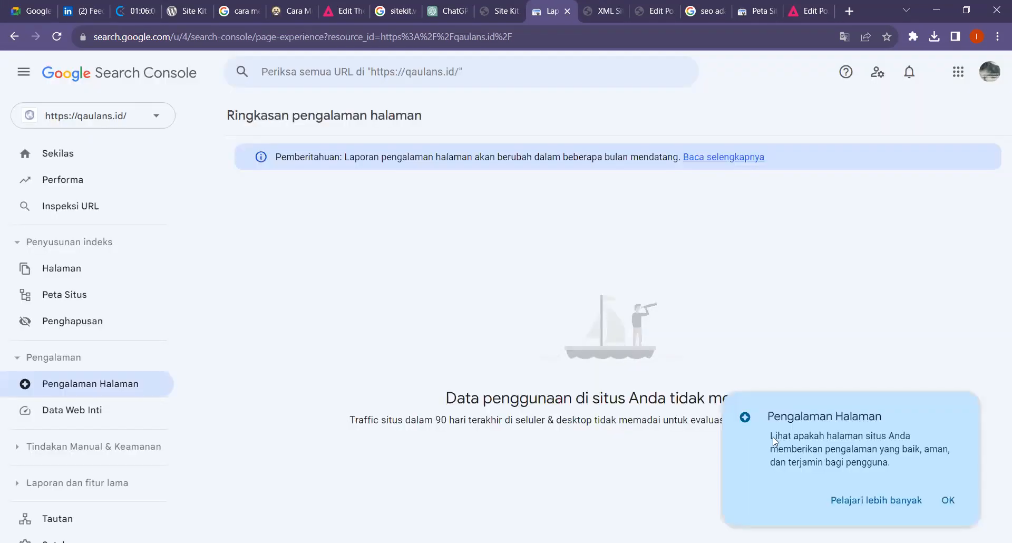
{"action": "left_click", "coordinate": [809, 10]}
{"action": "left_click", "coordinate": [758, 11]}
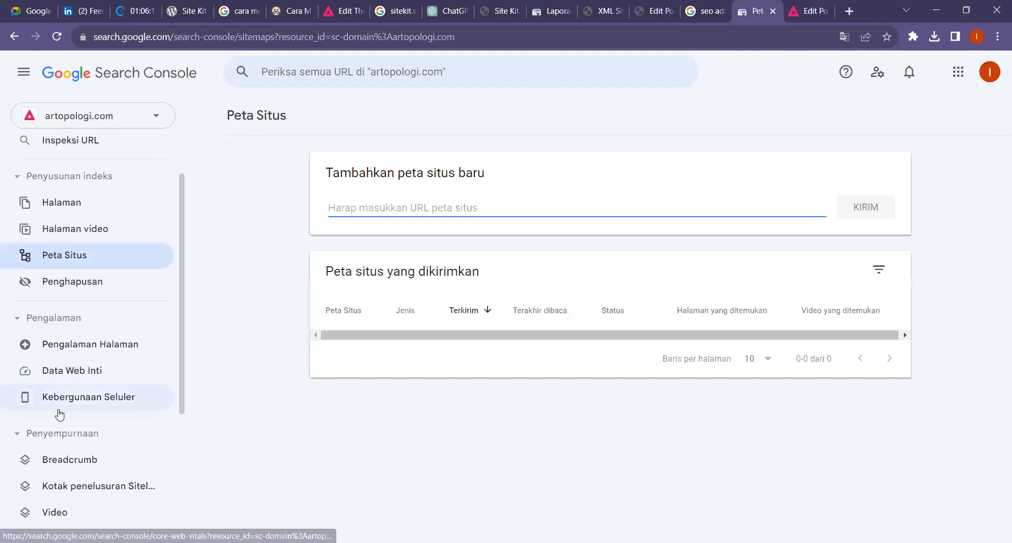
{"action": "left_click", "coordinate": [86, 344]}
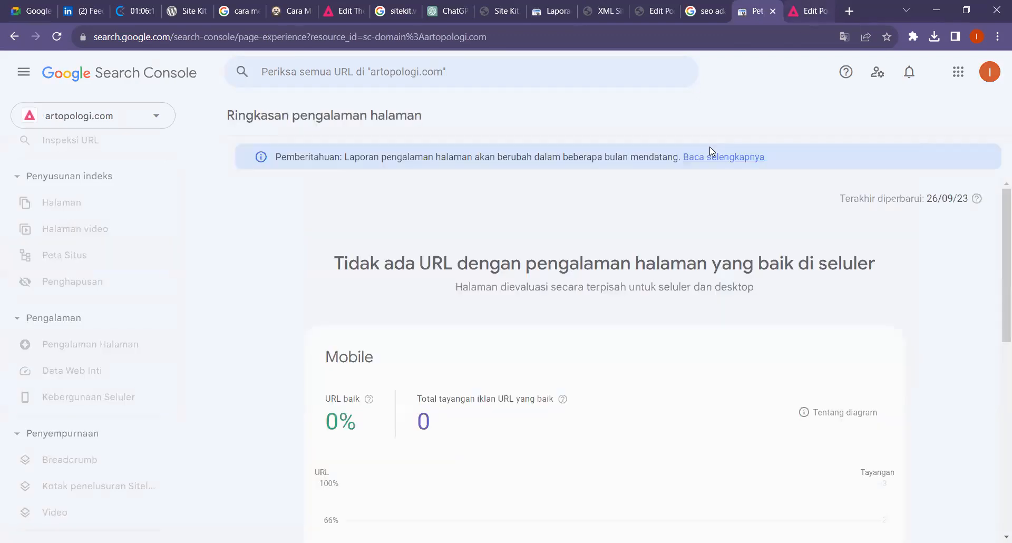
{"action": "scroll", "coordinate": [412, 280], "scroll_direction": "down", "scroll_amount": 5}
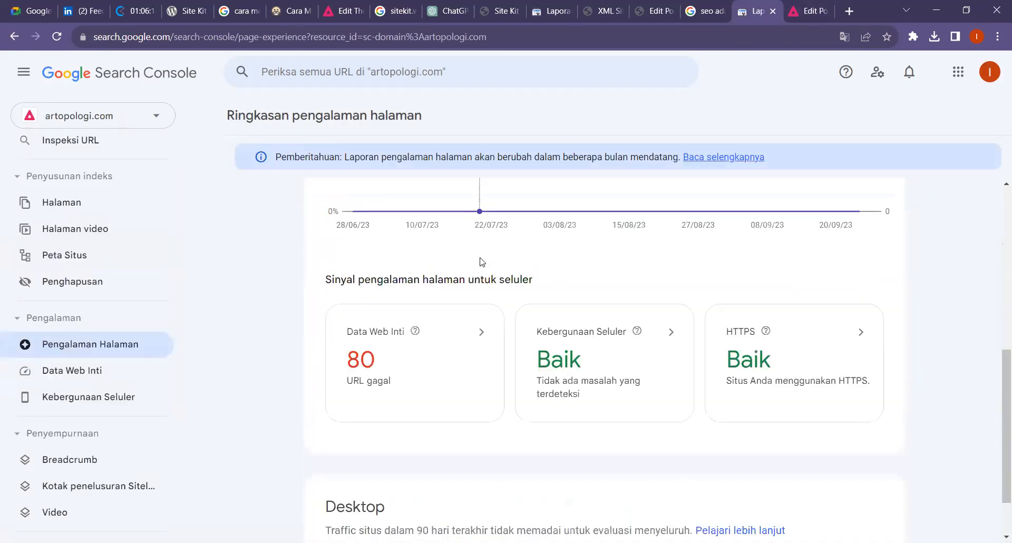
{"action": "scroll", "coordinate": [435, 306], "scroll_direction": "up", "scroll_amount": 5}
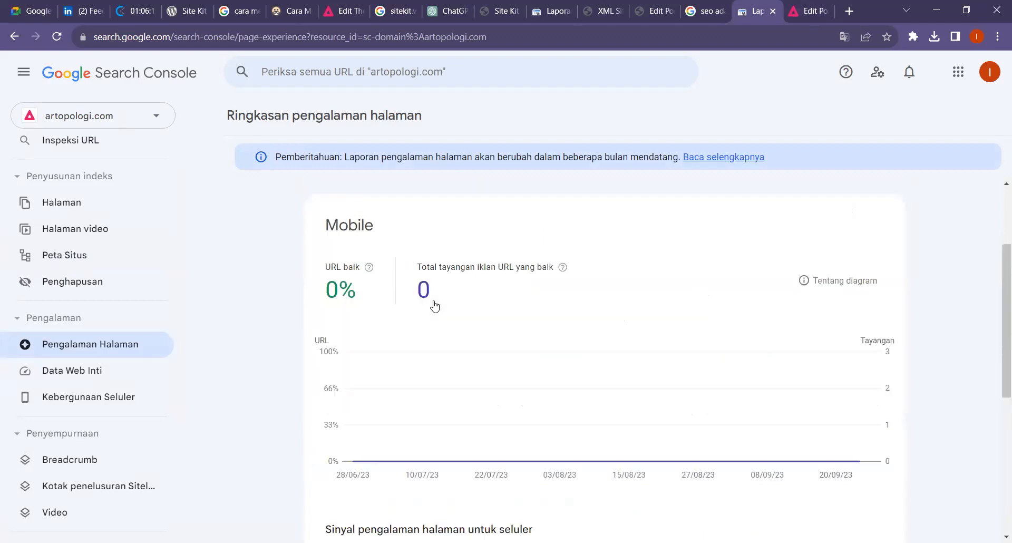
{"action": "scroll", "coordinate": [395, 280], "scroll_direction": "down", "scroll_amount": 5}
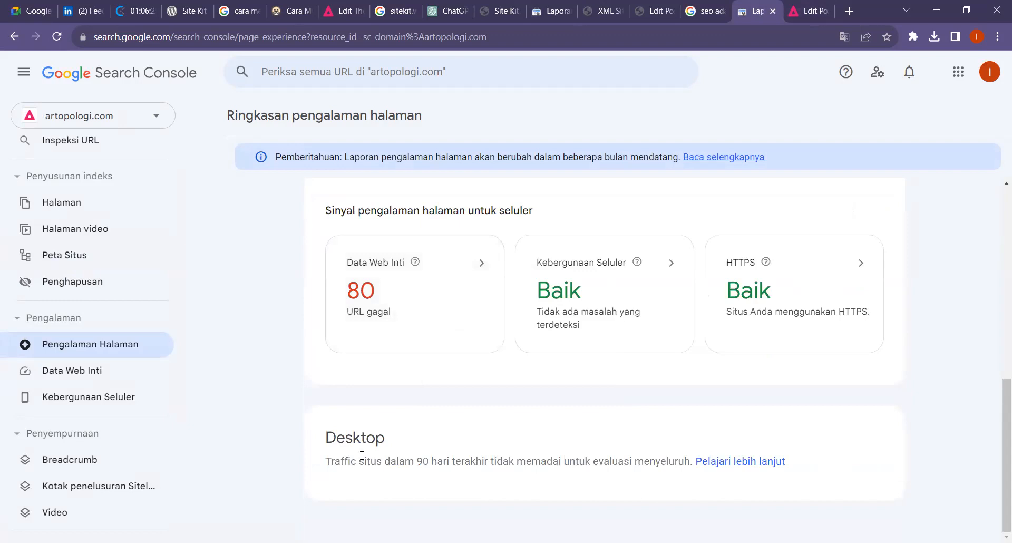
- Examine the Data Web Inti and Kebergunaan Seluler reports for artopologi.com, including the list of mobile usability issues
{"action": "left_click", "coordinate": [77, 374]}
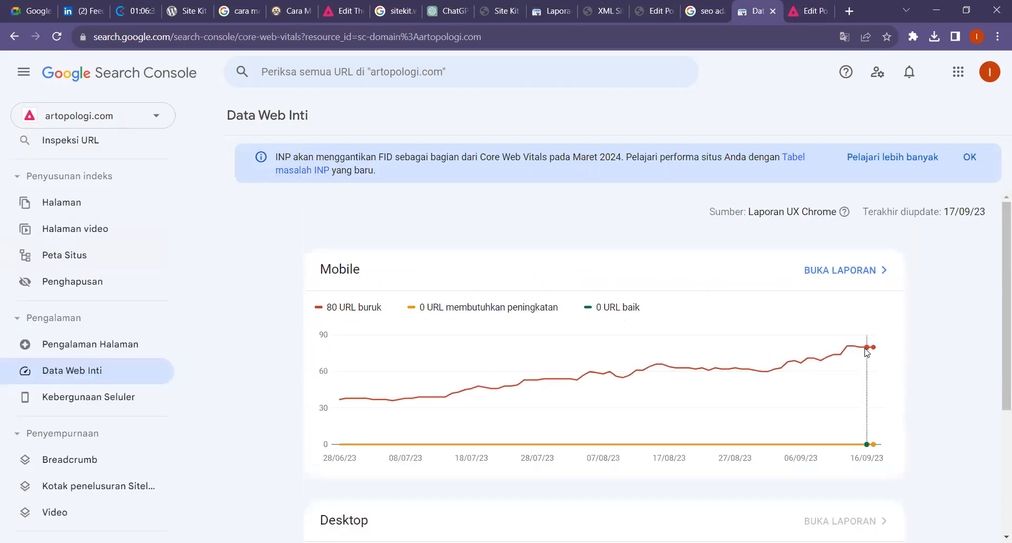
{"action": "scroll", "coordinate": [710, 357], "scroll_direction": "down", "scroll_amount": 4}
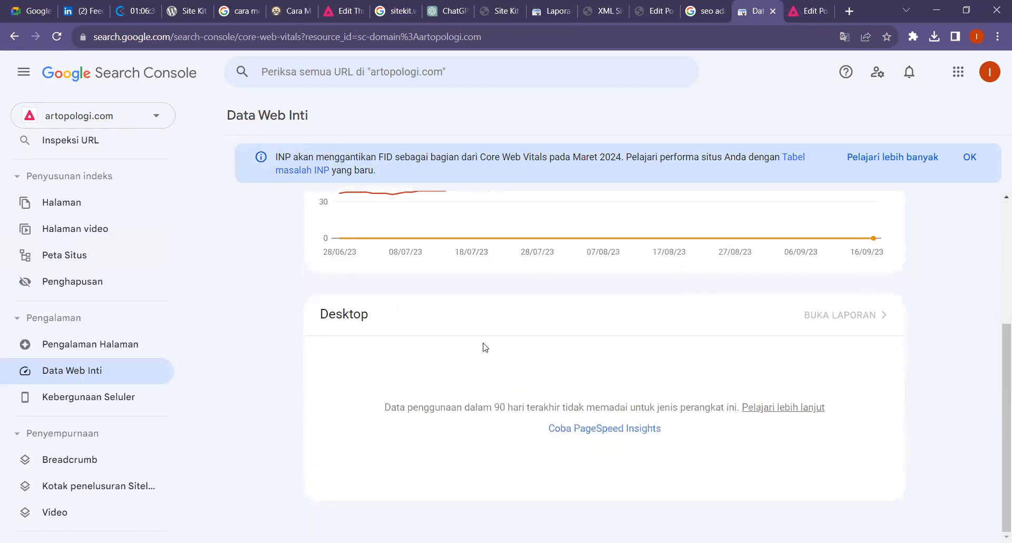
{"action": "left_click", "coordinate": [69, 398]}
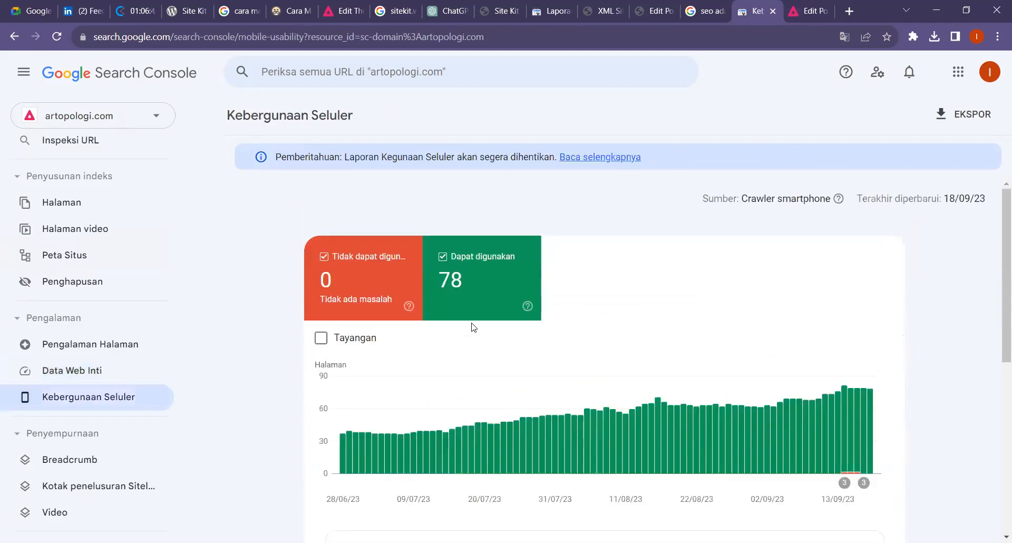
{"action": "scroll", "coordinate": [510, 318], "scroll_direction": "down", "scroll_amount": 3}
{"action": "scroll", "coordinate": [510, 321], "scroll_direction": "down", "scroll_amount": 3}
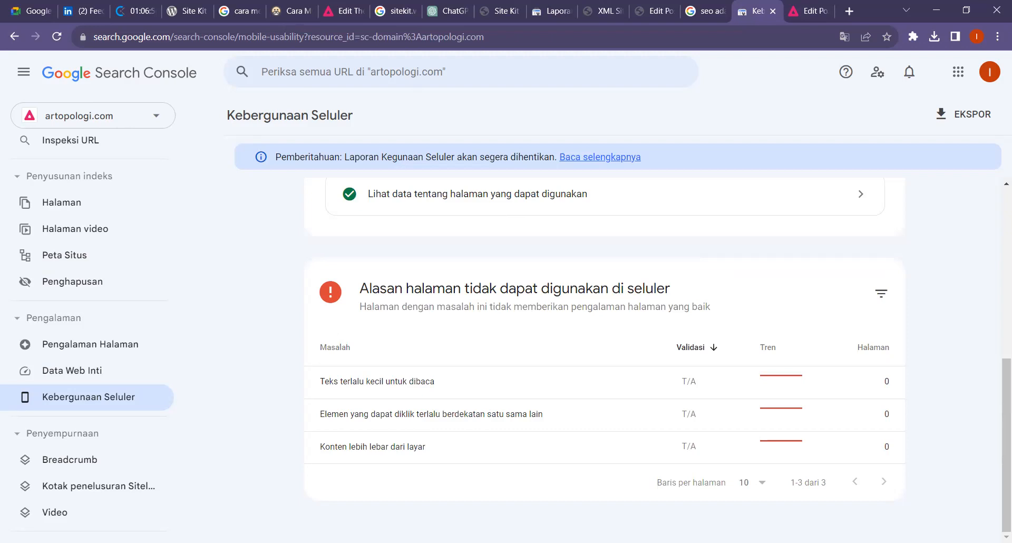
{"action": "key", "text": "alt+Tab"}
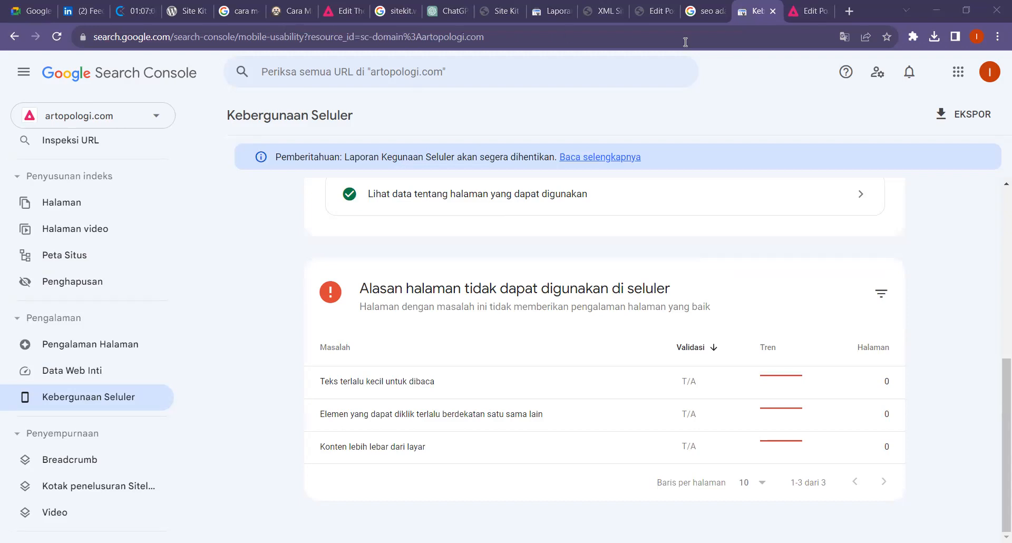
{"action": "left_click", "coordinate": [457, 289]}
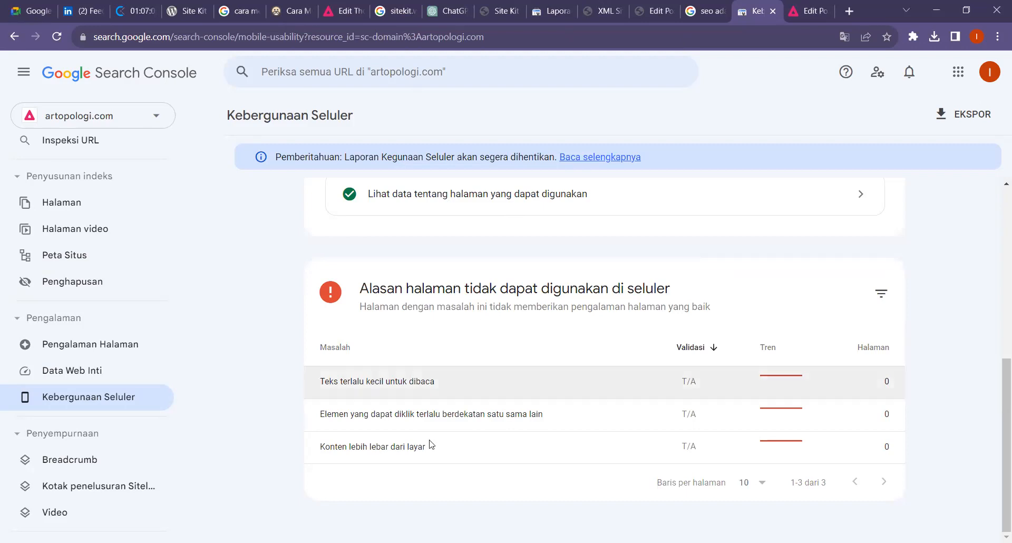
{"action": "key", "text": "alt+Tab"}
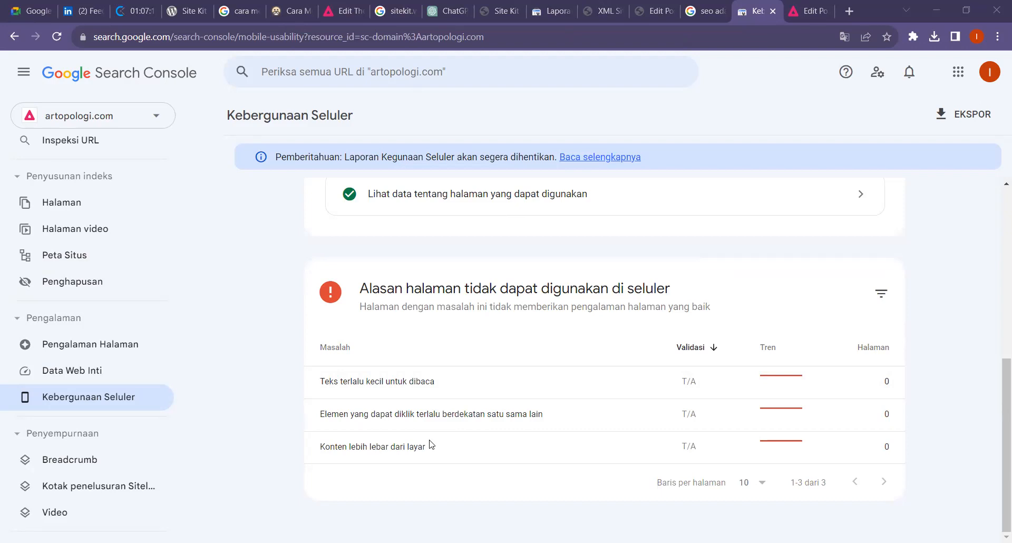
- Open the Tautan report for artopologi.com and view its external links, top linking sites and internal links
{"action": "scroll", "coordinate": [100, 414], "scroll_direction": "down", "scroll_amount": 4}
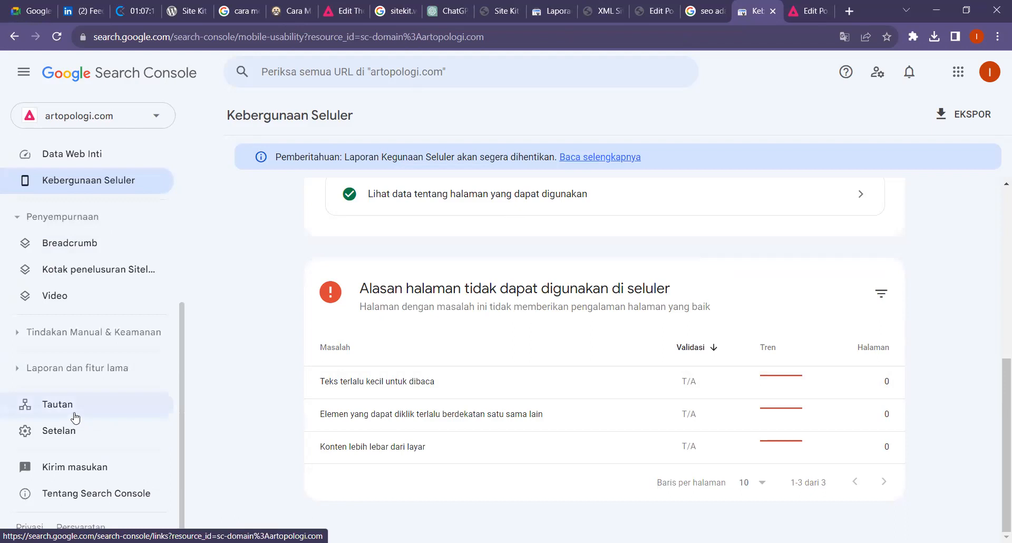
{"action": "left_click", "coordinate": [76, 413]}
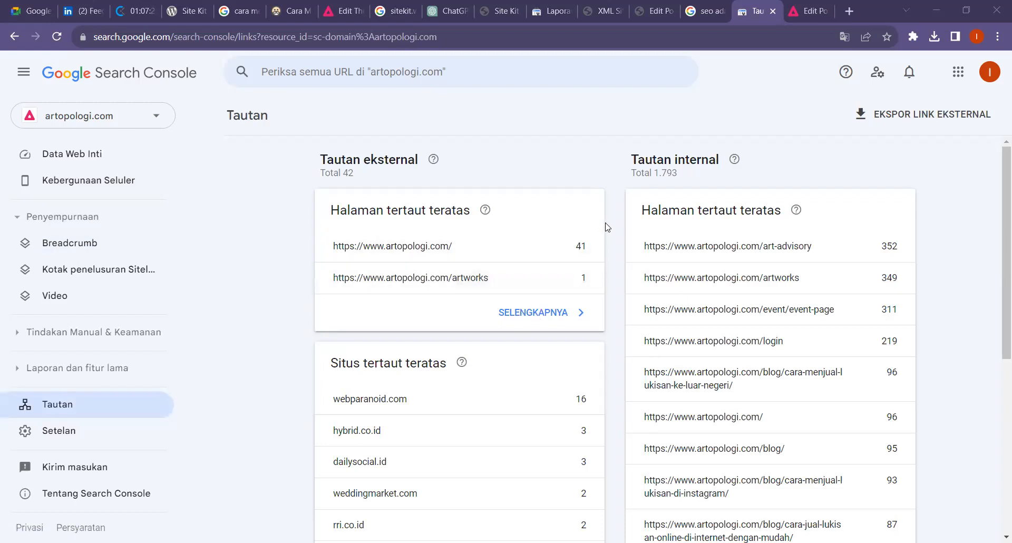
{"action": "scroll", "coordinate": [511, 323], "scroll_direction": "down", "scroll_amount": 5}
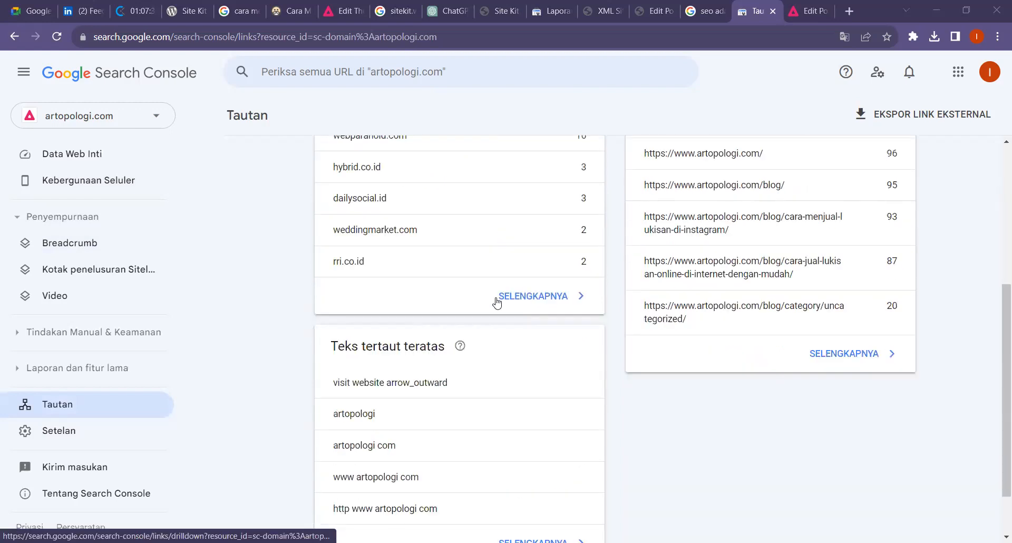
{"action": "scroll", "coordinate": [496, 302], "scroll_direction": "up", "scroll_amount": 3}
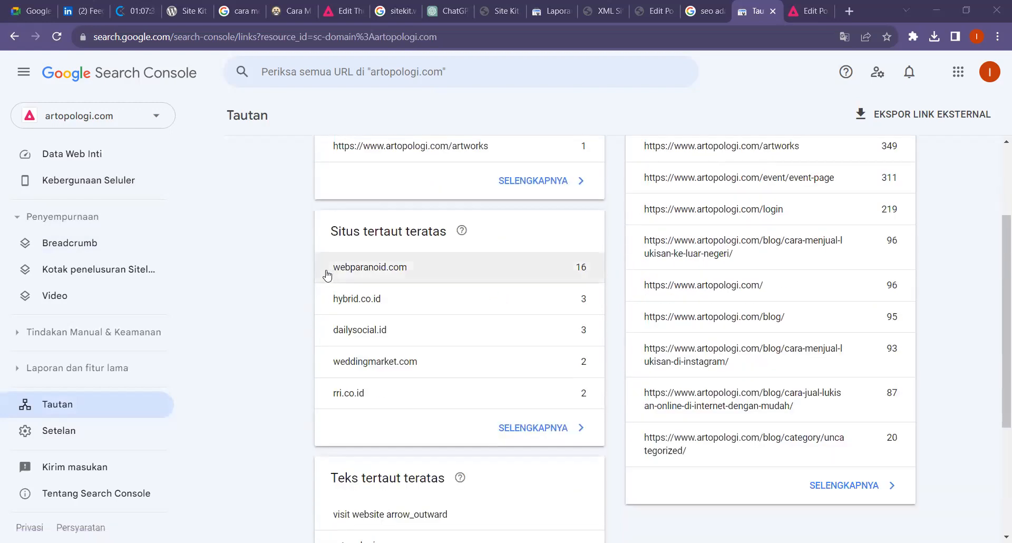
- Examine the link details for webparanoid.com and the full list of top linking sites, and return to the Tautan overview
{"action": "double_click", "coordinate": [402, 267]}
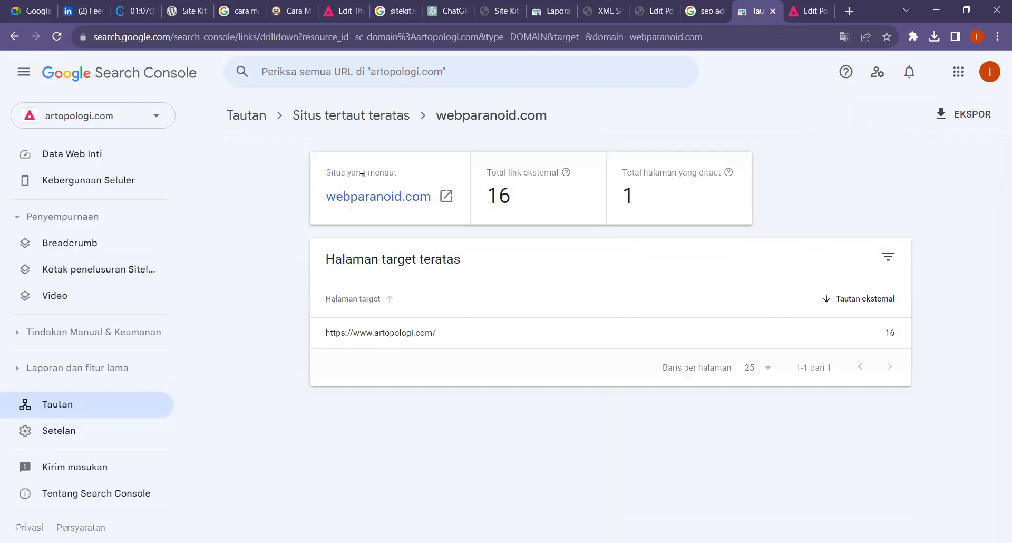
{"action": "left_click", "coordinate": [362, 117]}
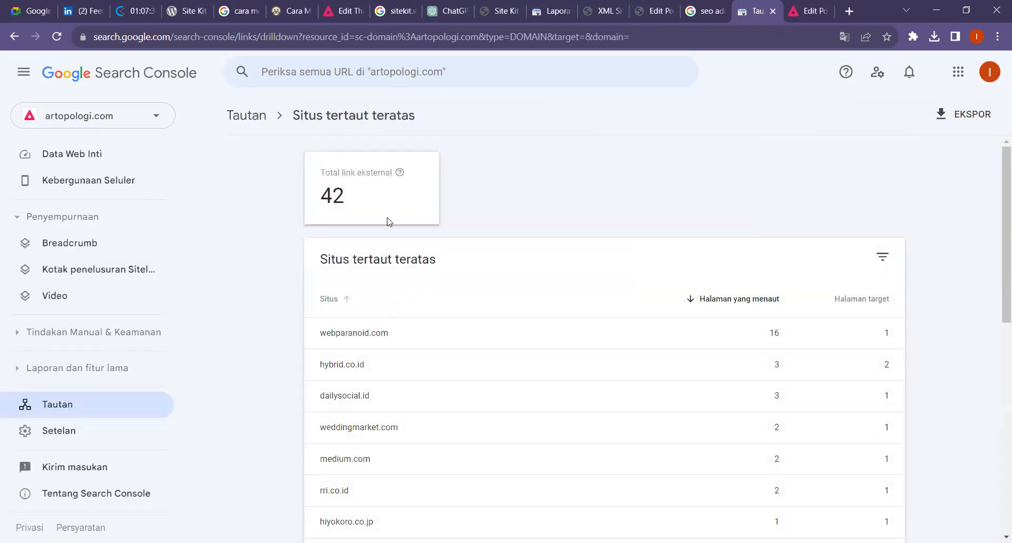
{"action": "scroll", "coordinate": [343, 249], "scroll_direction": "down", "scroll_amount": 3}
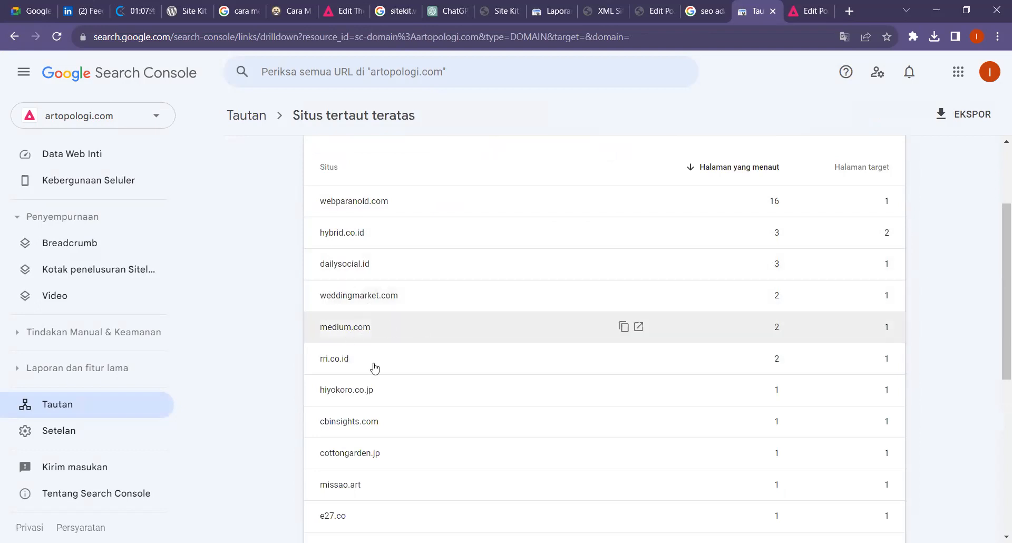
{"action": "scroll", "coordinate": [413, 353], "scroll_direction": "up", "scroll_amount": 3}
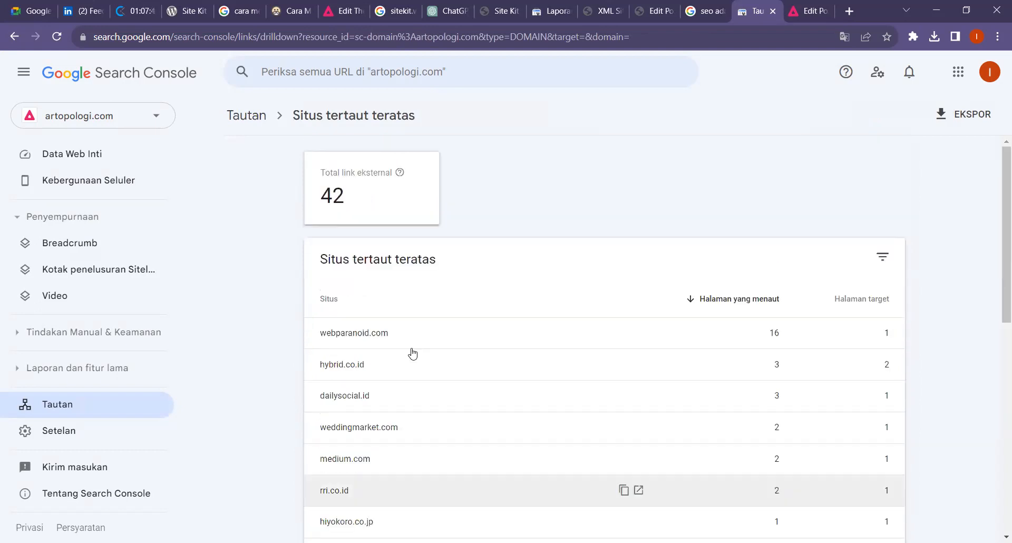
{"action": "left_click", "coordinate": [252, 117]}
{"action": "scroll", "coordinate": [491, 287], "scroll_direction": "down", "scroll_amount": 3}
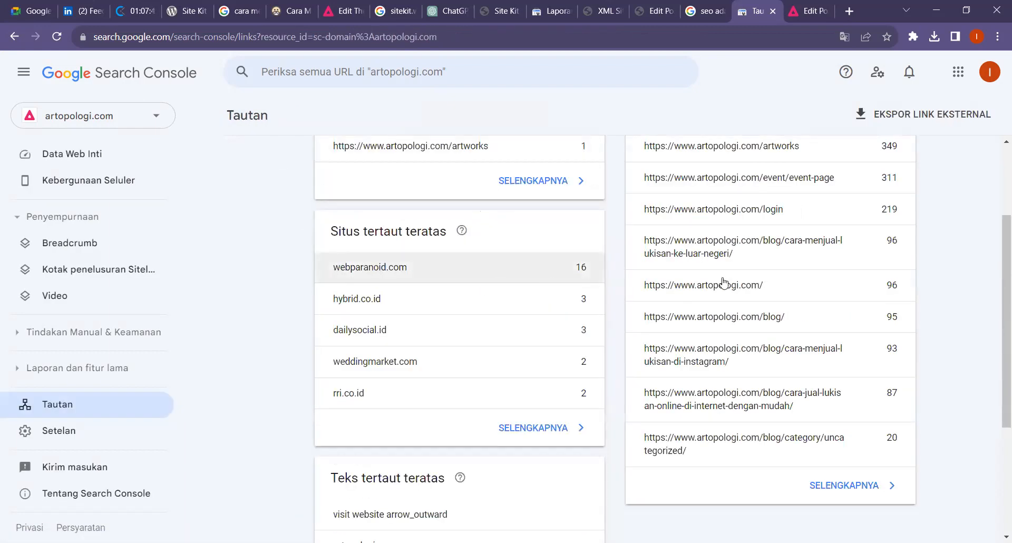
{"action": "scroll", "coordinate": [728, 282], "scroll_direction": "up", "scroll_amount": 3}
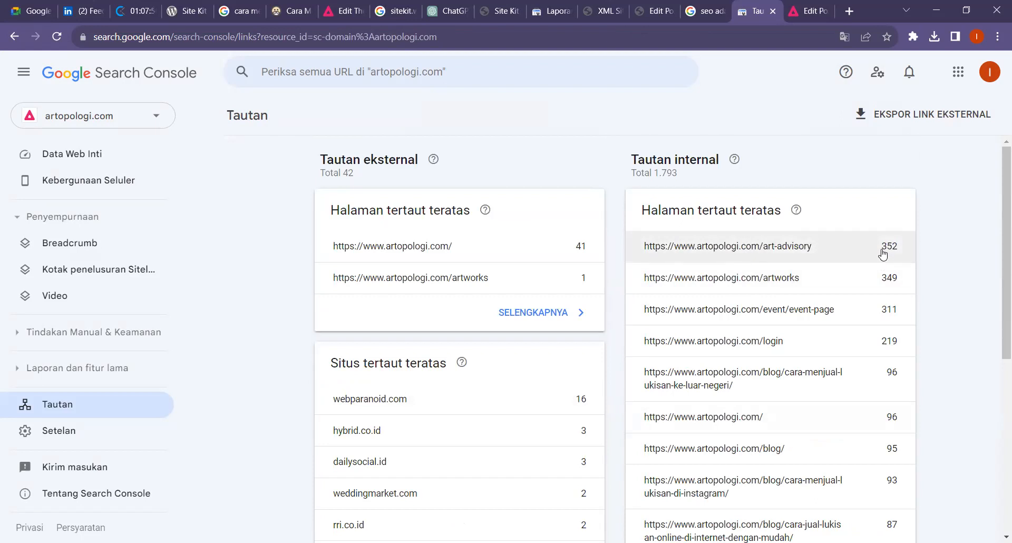
- Switch to the WordPress post "Manfaat Berinvestasi Dalam Seni" and highlight "membeli saham" in its first paragraph as example link text
{"action": "left_click", "coordinate": [812, 10]}
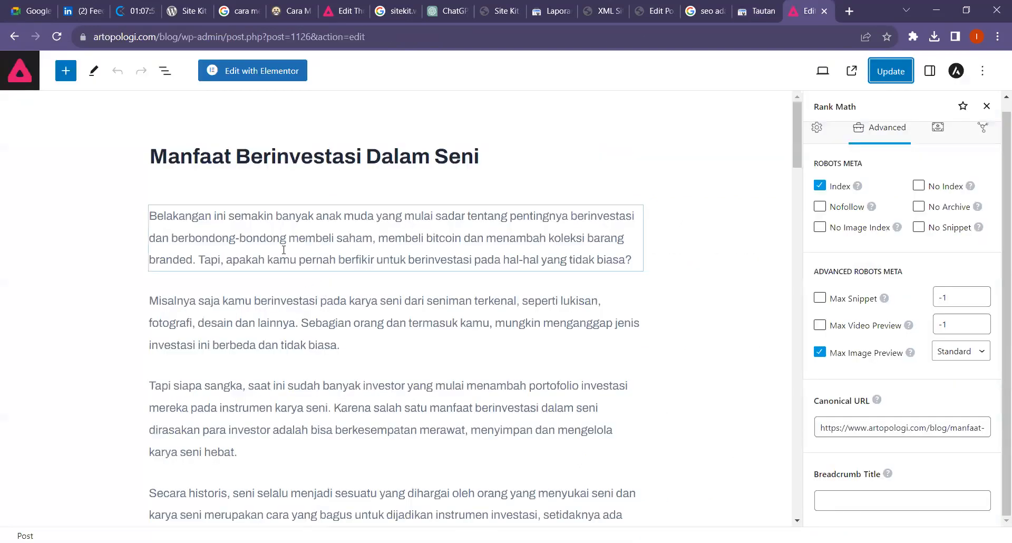
{"action": "left_click_drag", "start_coordinate": [354, 243], "coordinate": [373, 241]}
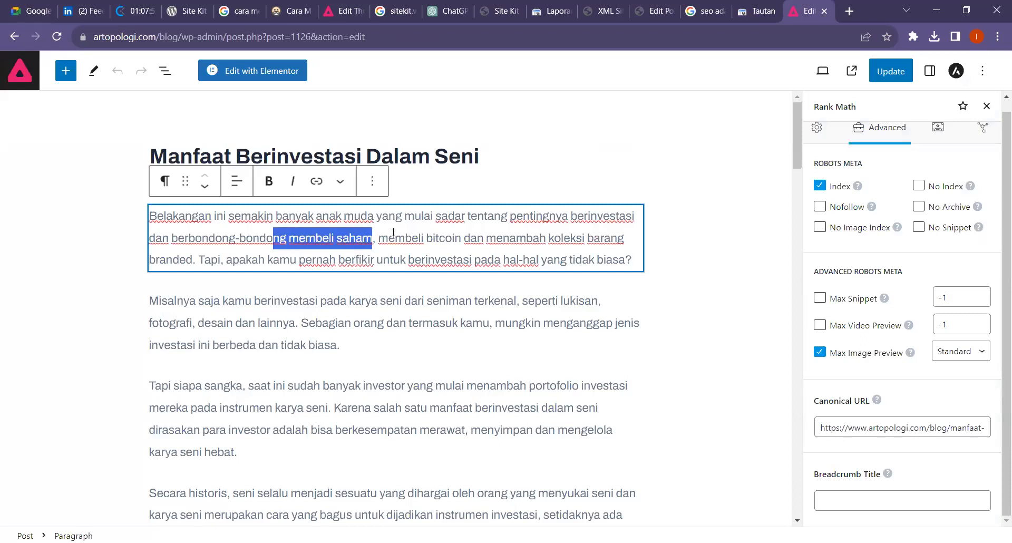
{"action": "left_click", "coordinate": [755, 10]}
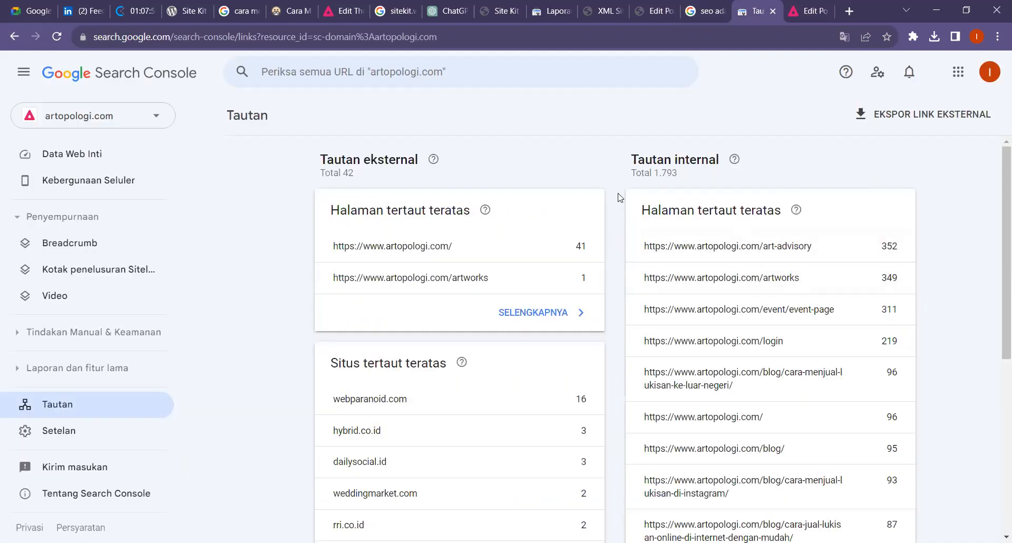
{"action": "left_click", "coordinate": [811, 5]}
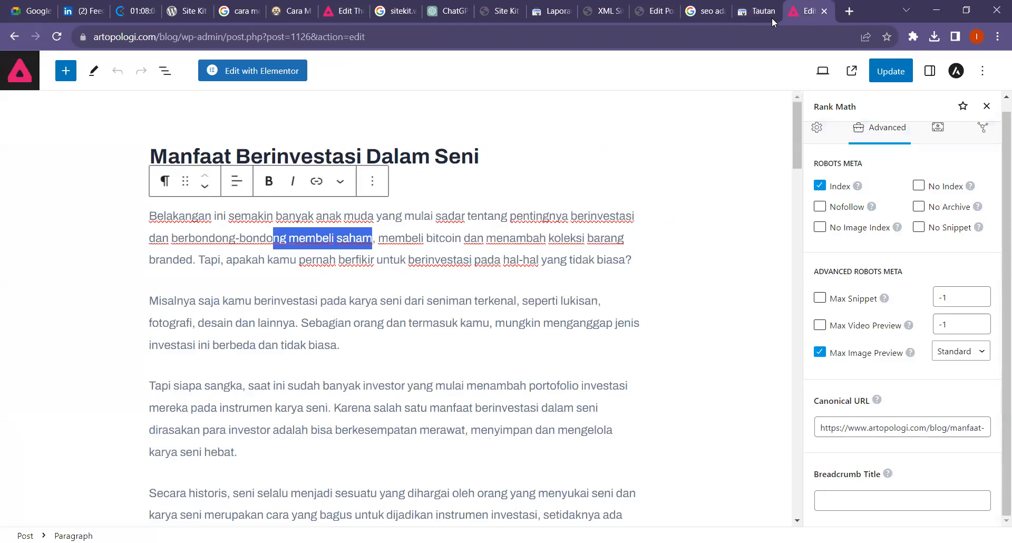
{"action": "left_click", "coordinate": [387, 309]}
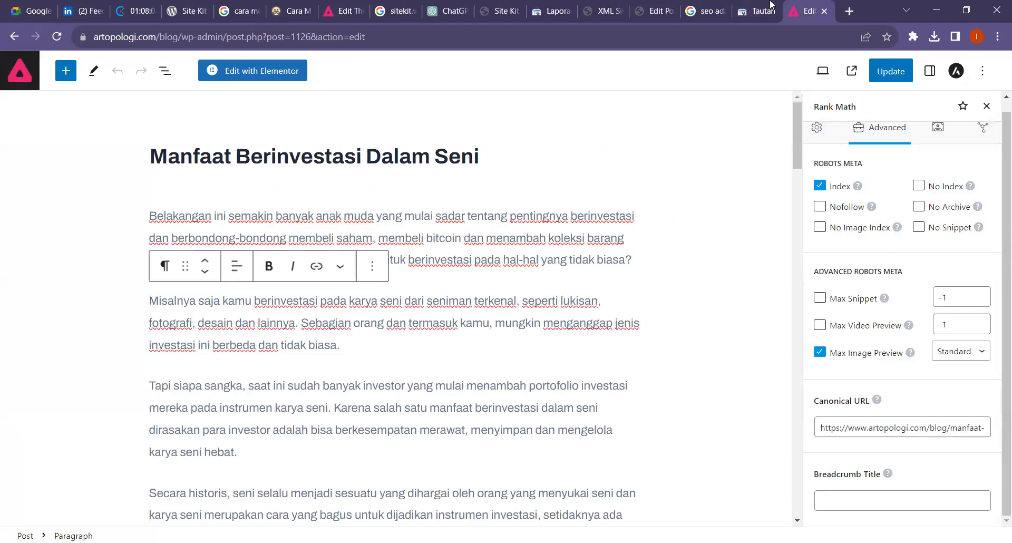
- Return to Search Console's Tautan report and examine the top linking text alongside the external and internal link lists
{"action": "left_click", "coordinate": [771, 5]}
{"action": "scroll", "coordinate": [471, 326], "scroll_direction": "down", "scroll_amount": 8}
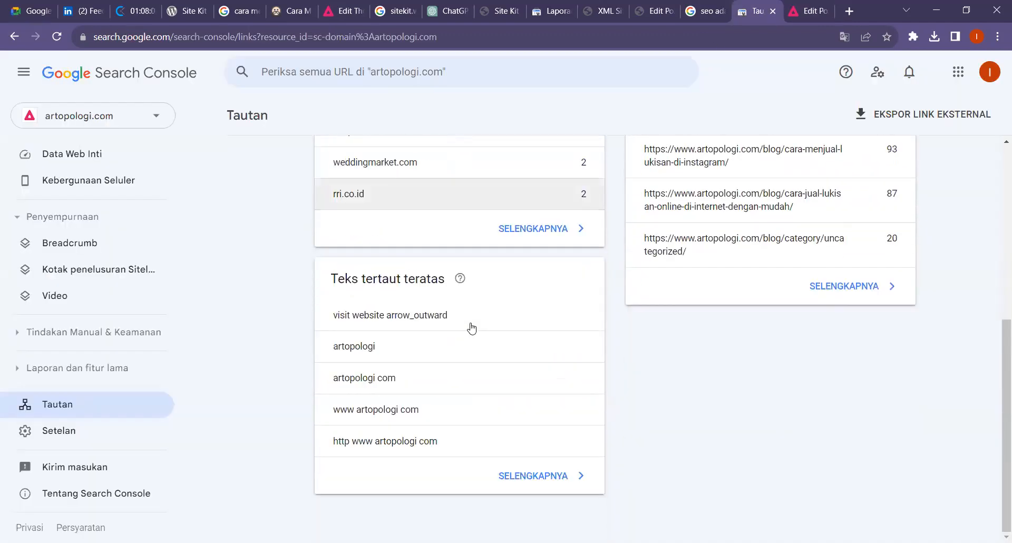
{"action": "scroll", "coordinate": [415, 358], "scroll_direction": "up", "scroll_amount": 2}
{"action": "scroll", "coordinate": [490, 297], "scroll_direction": "up", "scroll_amount": 4}
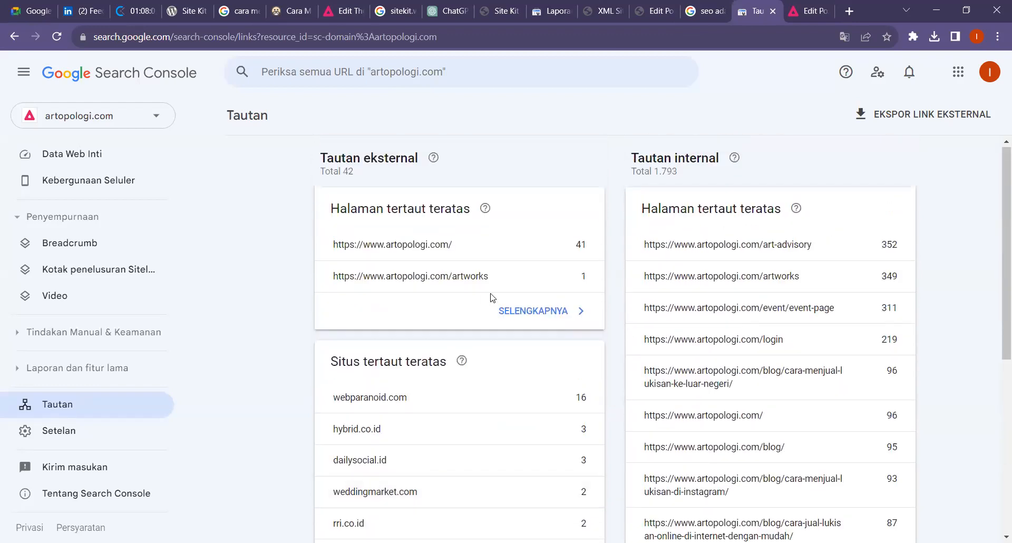
{"action": "scroll", "coordinate": [491, 298], "scroll_direction": "down", "scroll_amount": 6}
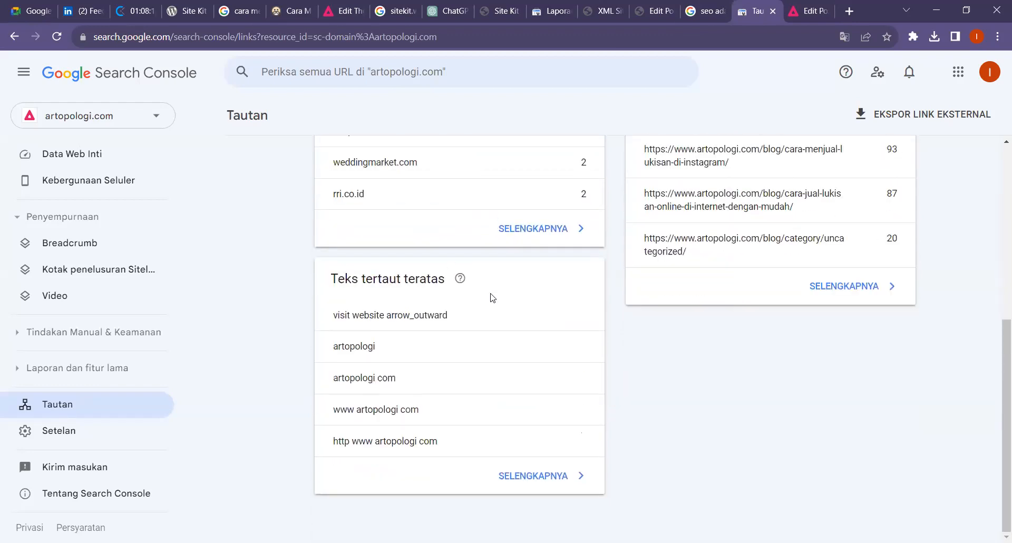
- Open the Statistik Perayapan report from the artopologi.com settings and examine average response time alongside total crawl requests on the chart
{"action": "left_click", "coordinate": [82, 431]}
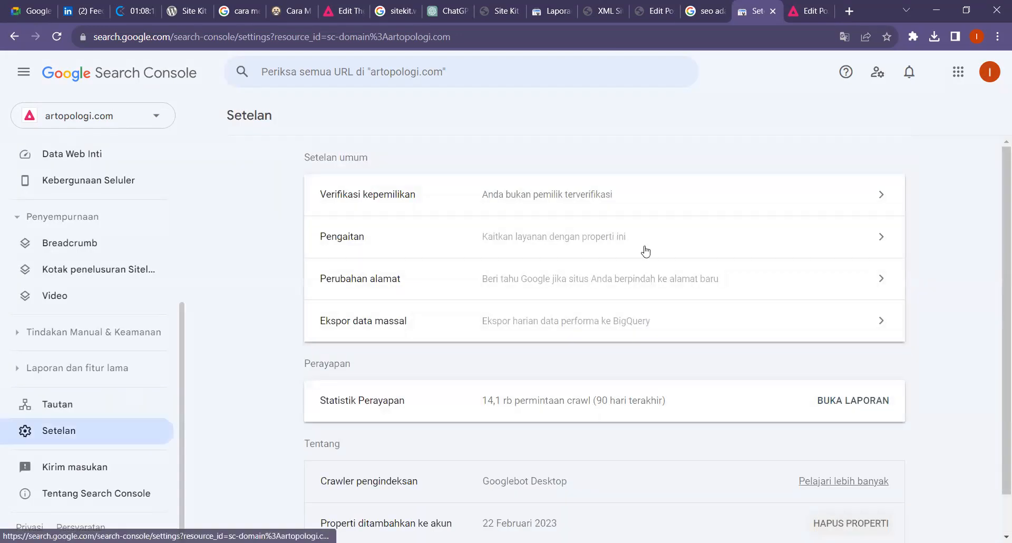
{"action": "scroll", "coordinate": [645, 252], "scroll_direction": "down", "scroll_amount": 1}
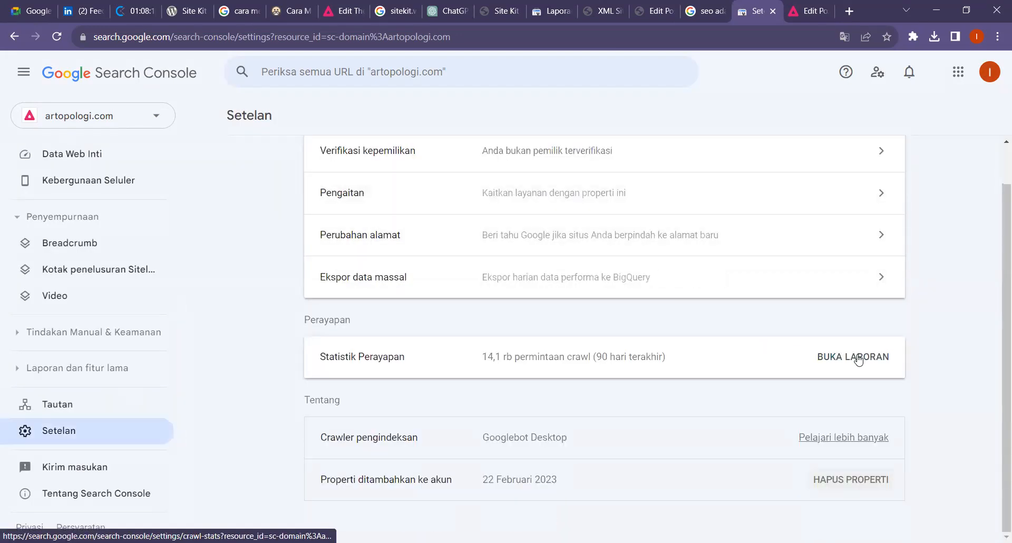
{"action": "left_click", "coordinate": [859, 359]}
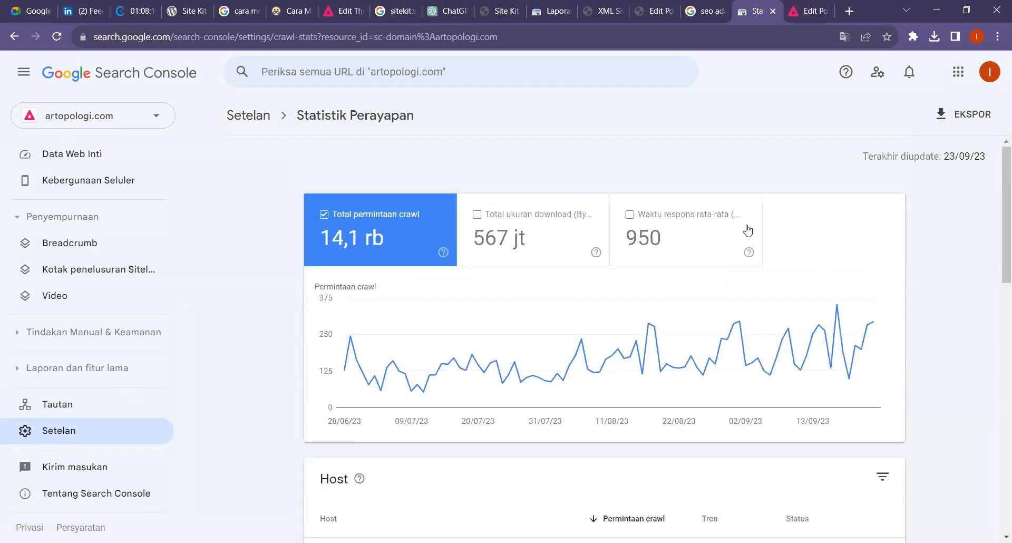
{"action": "left_click", "coordinate": [677, 227]}
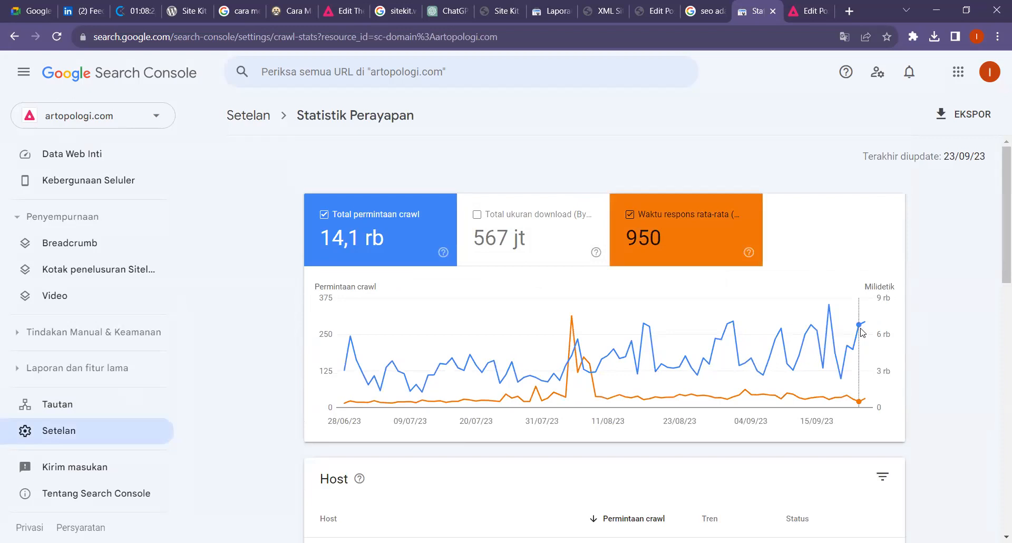
{"action": "mouse_move", "coordinate": [865, 332]}
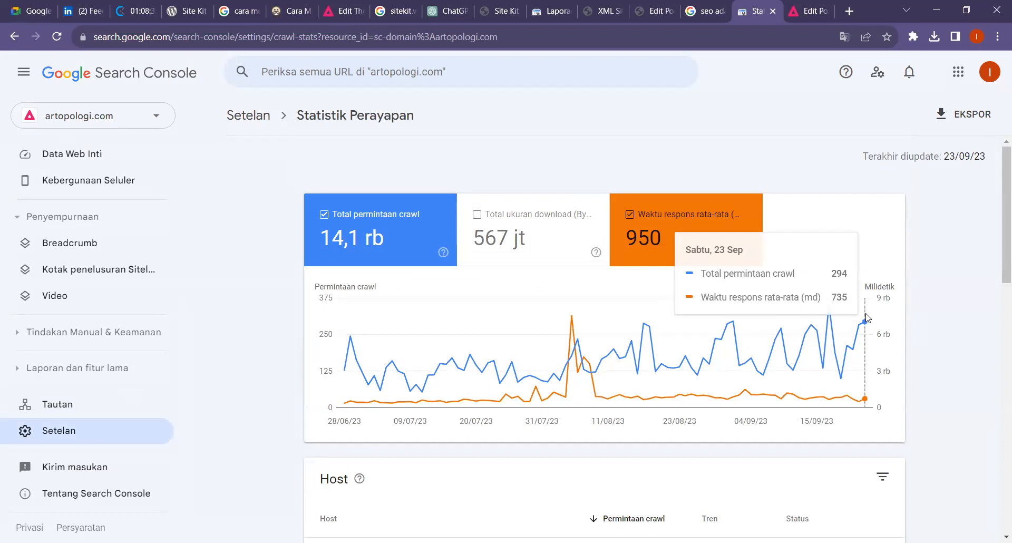
{"action": "scroll", "coordinate": [868, 317], "scroll_direction": "down", "scroll_amount": 1}
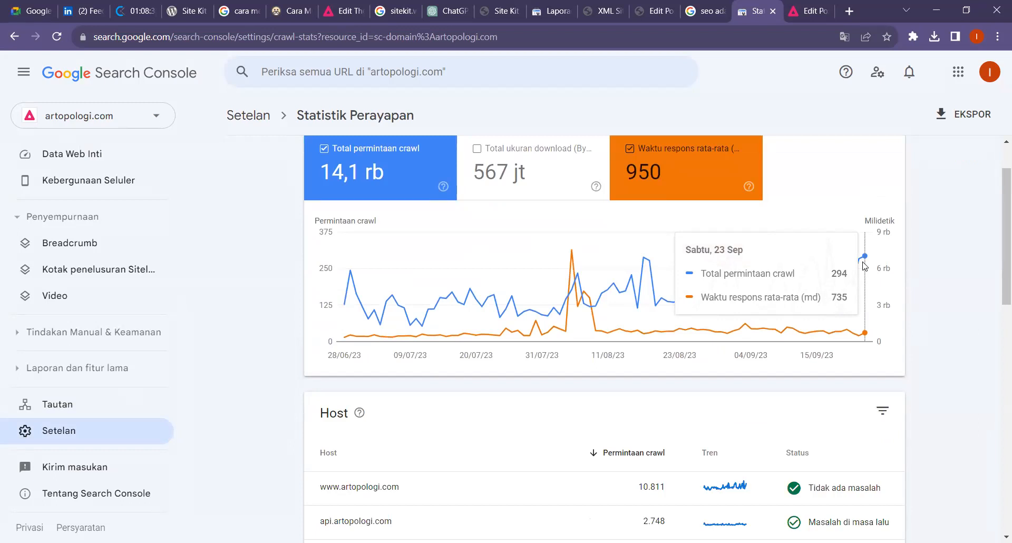
{"action": "scroll", "coordinate": [861, 268], "scroll_direction": "up", "scroll_amount": 1}
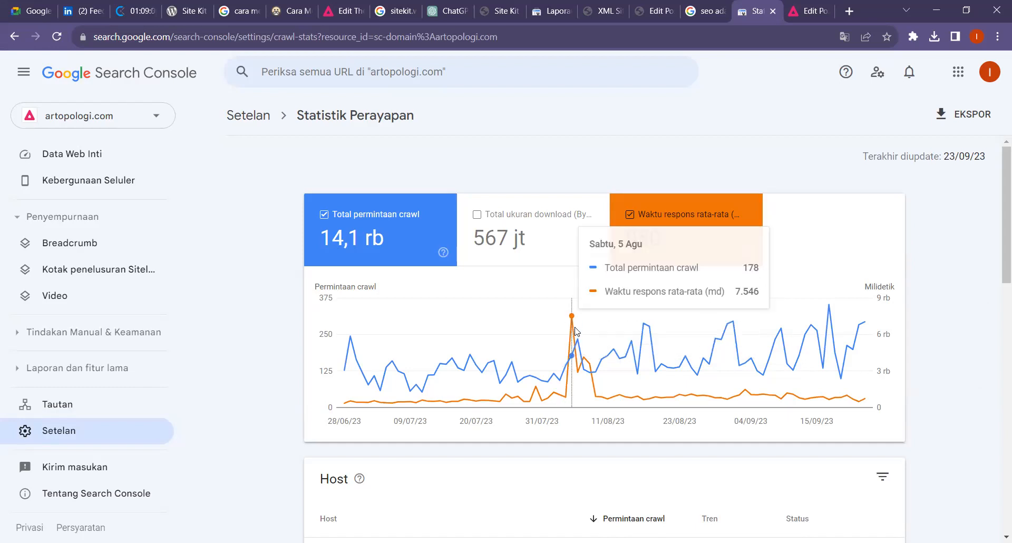
- Examine the crawled hosts and the crawl request breakdowns by response, file type, purpose and Googlebot type
{"action": "scroll", "coordinate": [575, 331], "scroll_direction": "down", "scroll_amount": 5}
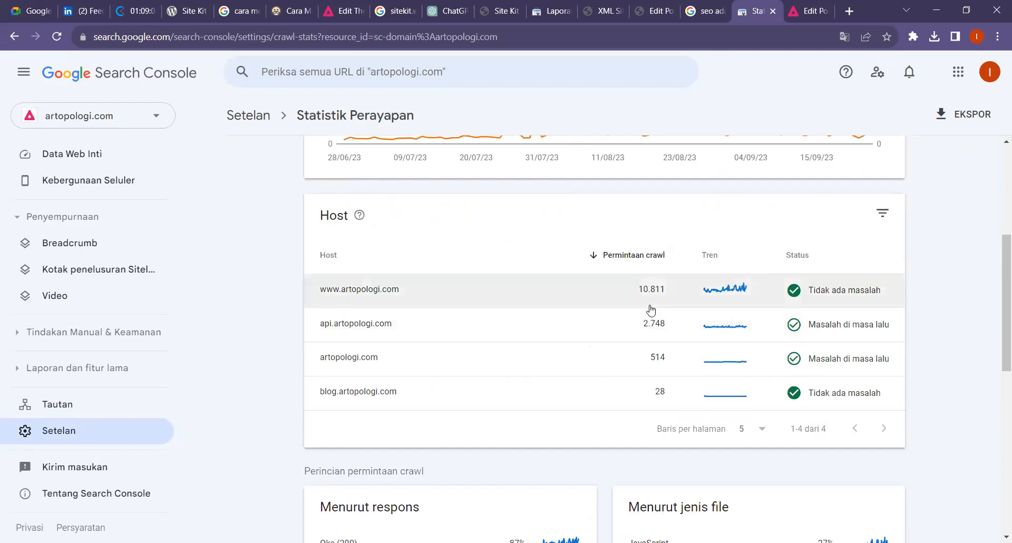
{"action": "scroll", "coordinate": [652, 310], "scroll_direction": "down", "scroll_amount": 5}
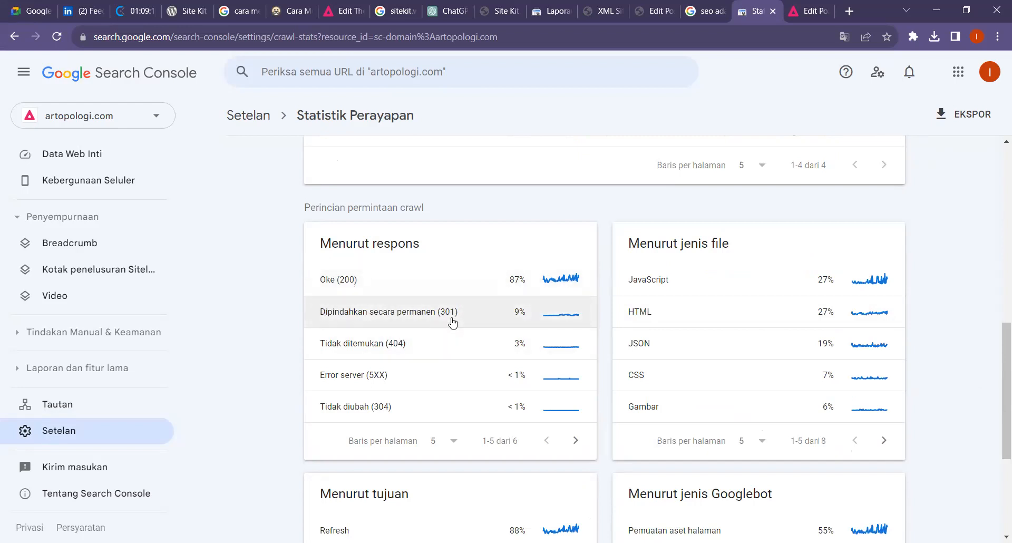
{"action": "scroll", "coordinate": [445, 330], "scroll_direction": "down", "scroll_amount": 1}
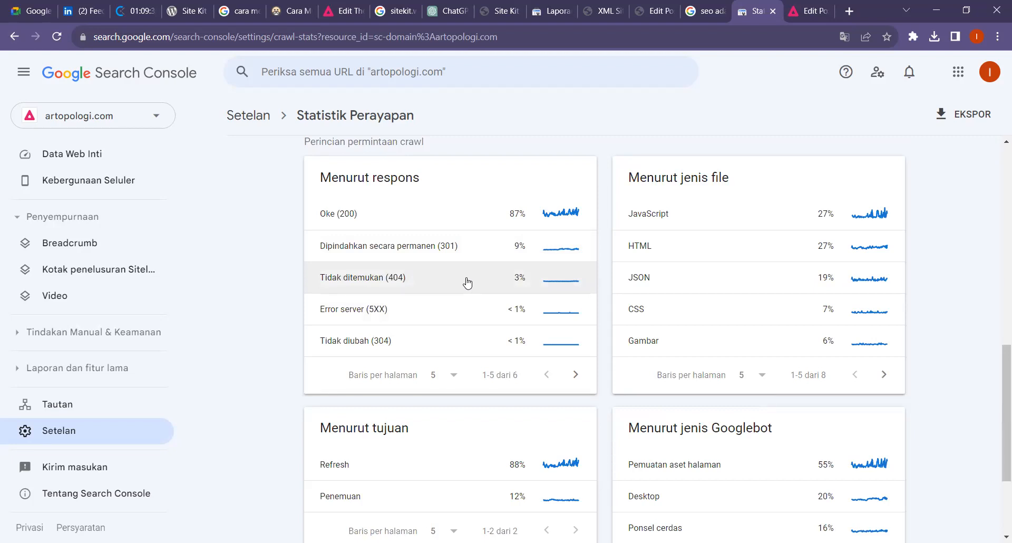
{"action": "scroll", "coordinate": [467, 283], "scroll_direction": "down", "scroll_amount": 3}
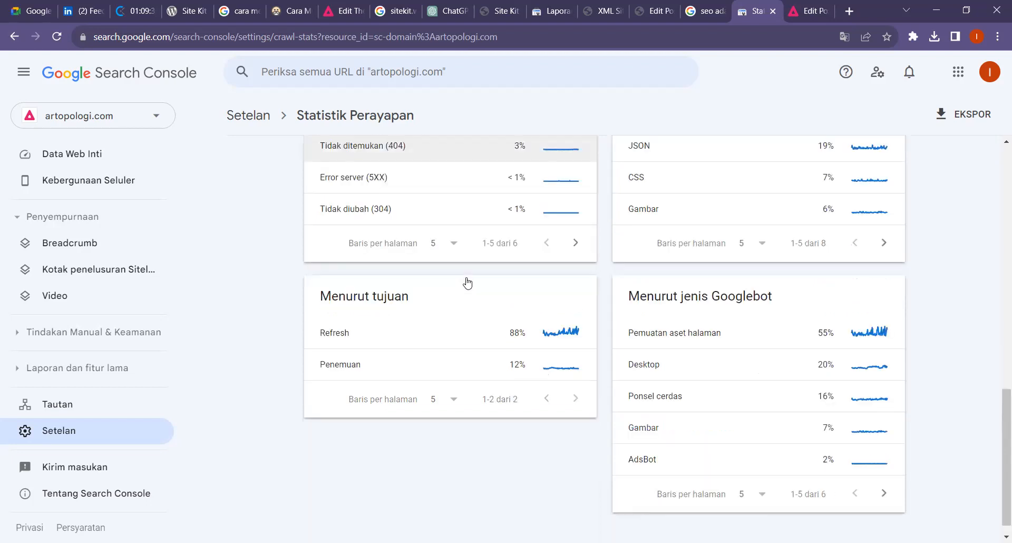
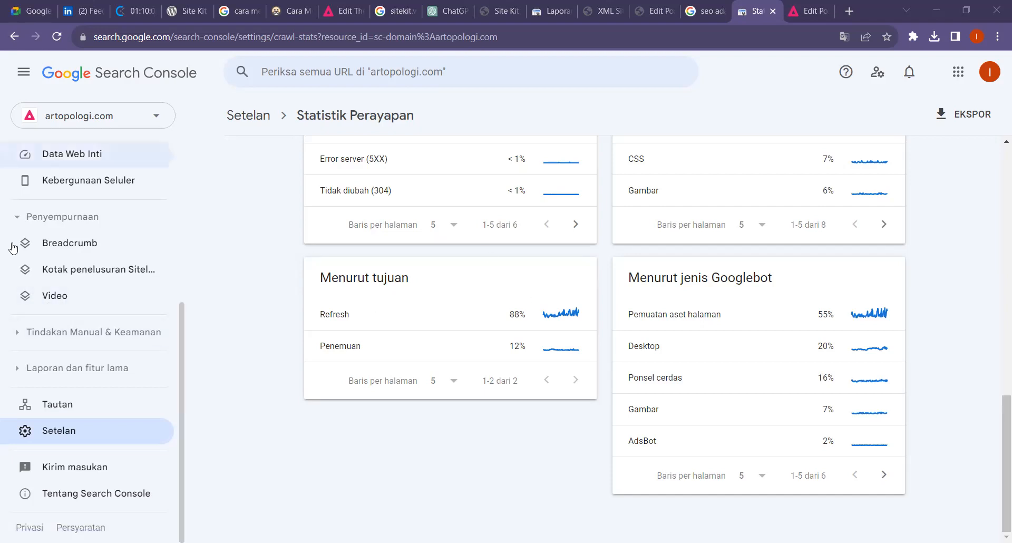
- Review the Performa report, the reasons pages are not indexed and the Peta Situs page for artopologi.com
{"action": "scroll", "coordinate": [128, 269], "scroll_direction": "up", "scroll_amount": 5}
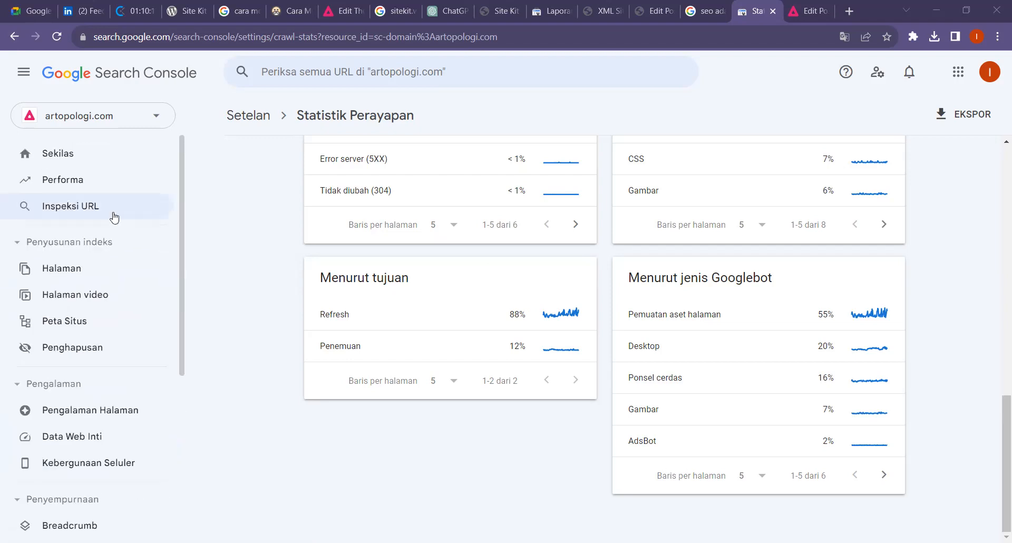
{"action": "left_click", "coordinate": [89, 189]}
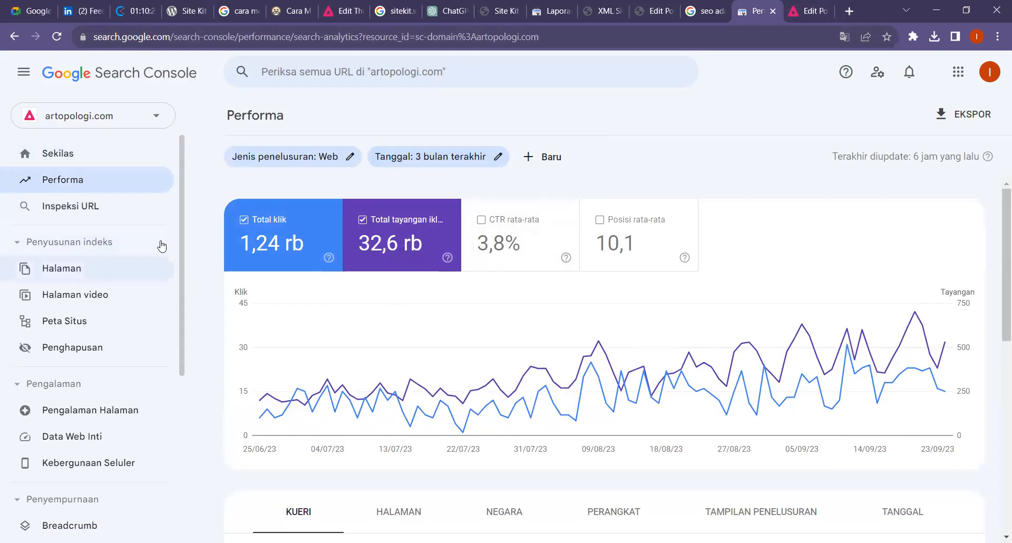
{"action": "left_click", "coordinate": [73, 273]}
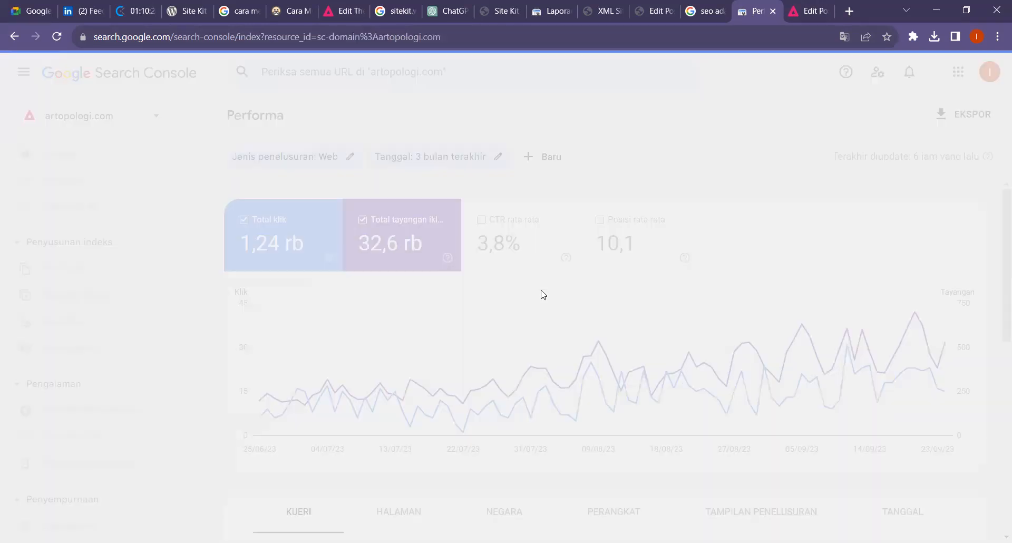
{"action": "scroll", "coordinate": [565, 300], "scroll_direction": "down", "scroll_amount": 5}
{"action": "scroll", "coordinate": [601, 298], "scroll_direction": "down", "scroll_amount": 4}
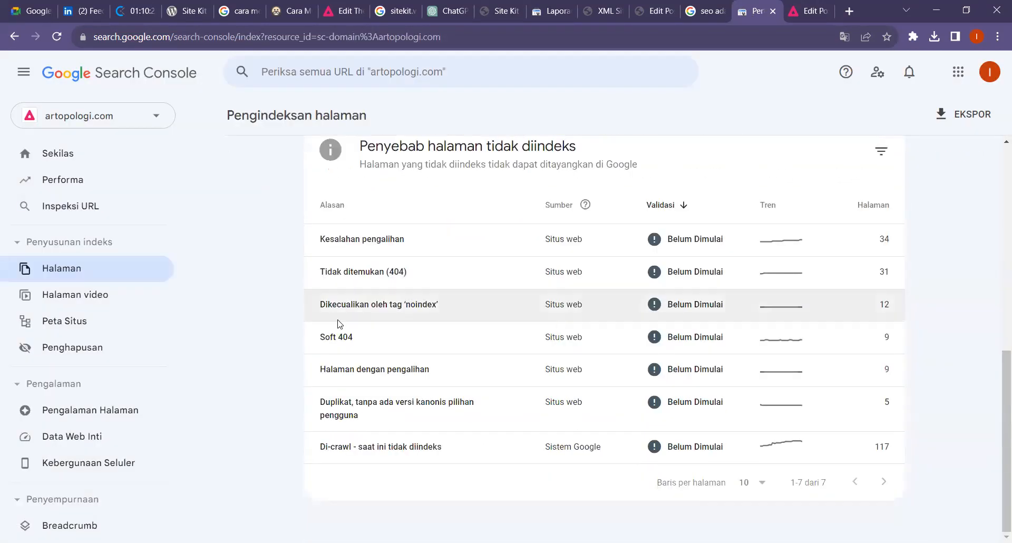
{"action": "left_click", "coordinate": [62, 323]}
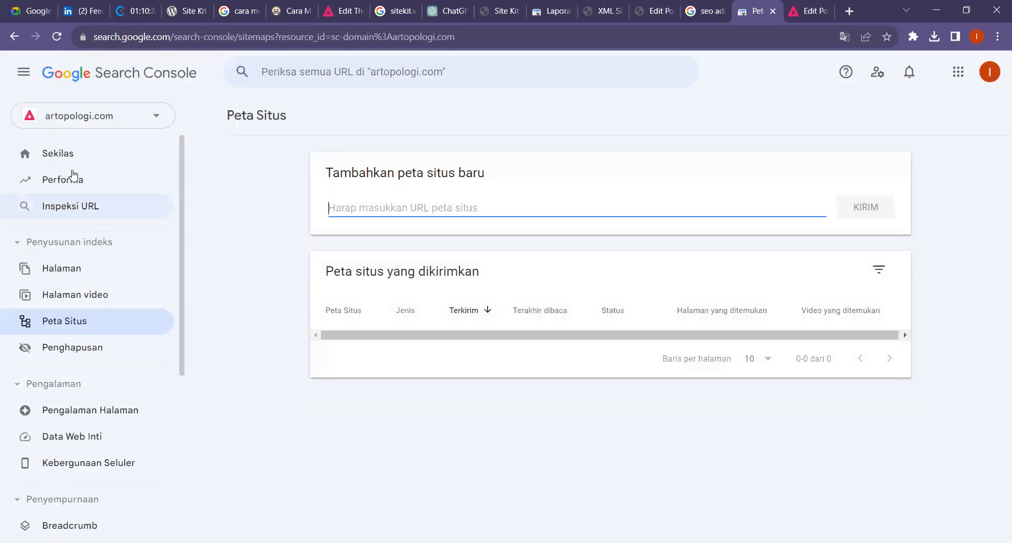
- Return to the Sekilas overview of artopologi.com and search Google for "google analytics" in a new tab
{"action": "left_click", "coordinate": [67, 159]}
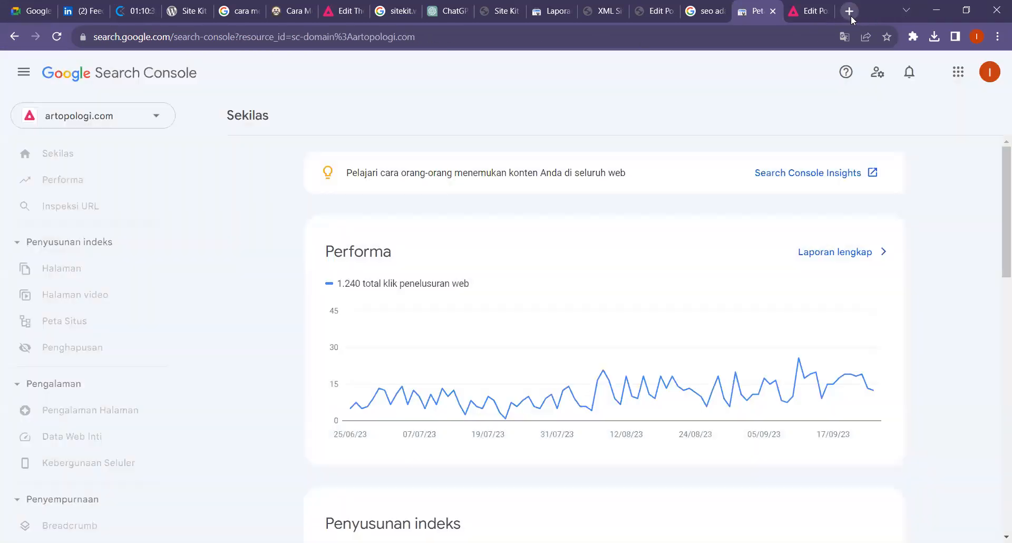
{"action": "left_click", "coordinate": [850, 12]}
{"action": "type", "text": "google an"}
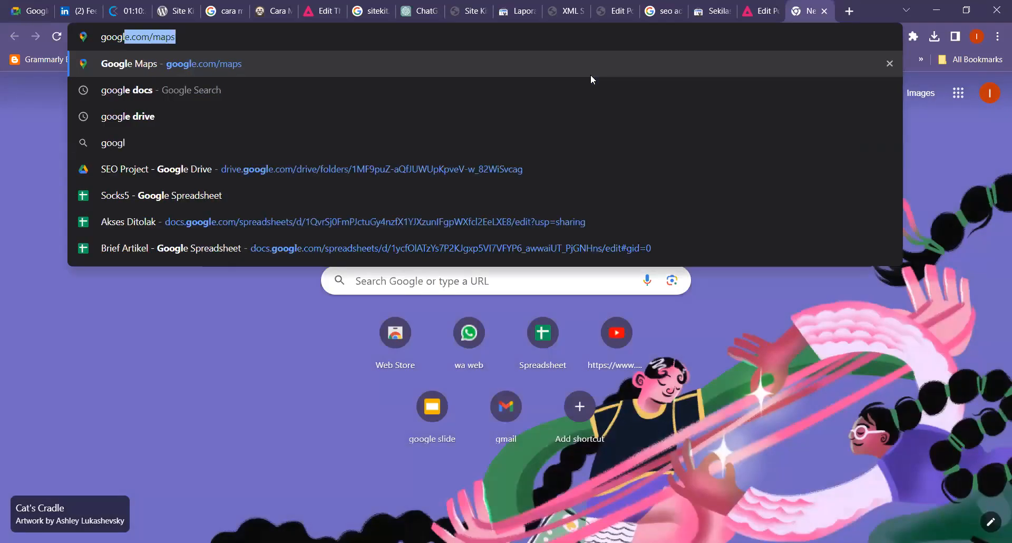
{"action": "key", "text": "BackSpace"}
{"action": "key", "text": "BackSpace"}
{"action": "key", "text": "BackSpace"}
{"action": "key", "text": "BackSpace"}
{"action": "type", "text": "e "}
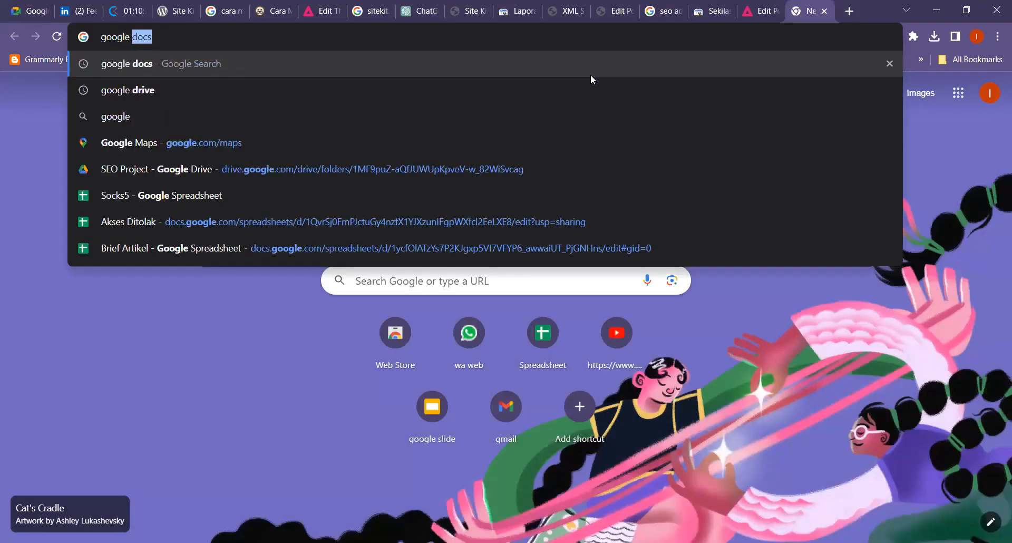
{"action": "type", "text": "analytics"}
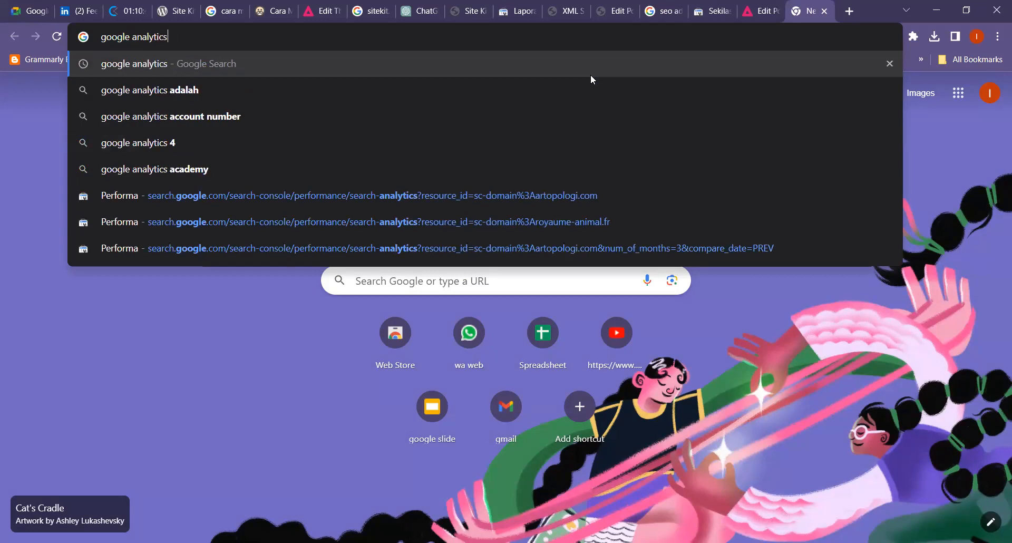
{"action": "key", "text": "Return"}
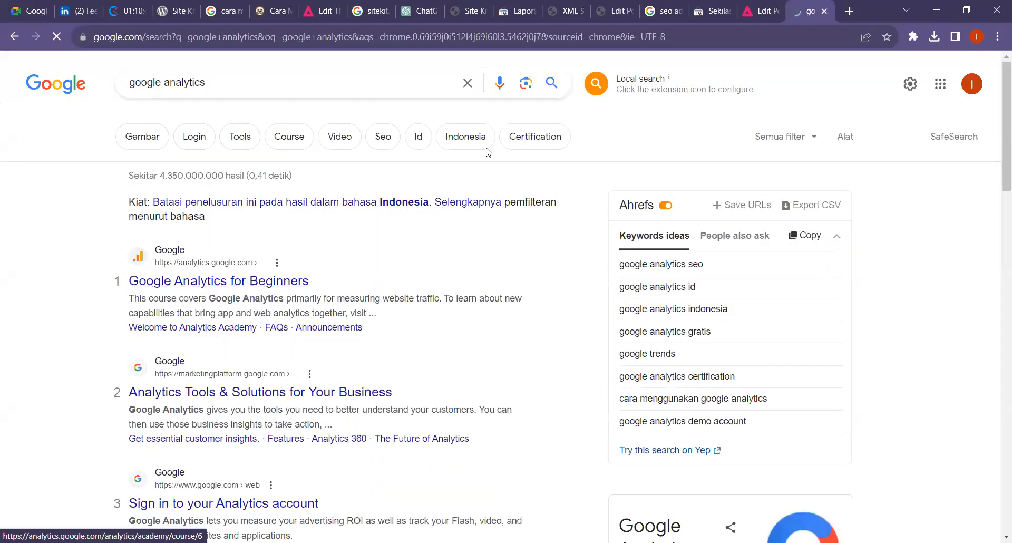
- Open Google Analytics at analytics.google.com from the academy course page and place its tab directly after the Search Console tab
{"action": "left_click", "coordinate": [762, 8]}
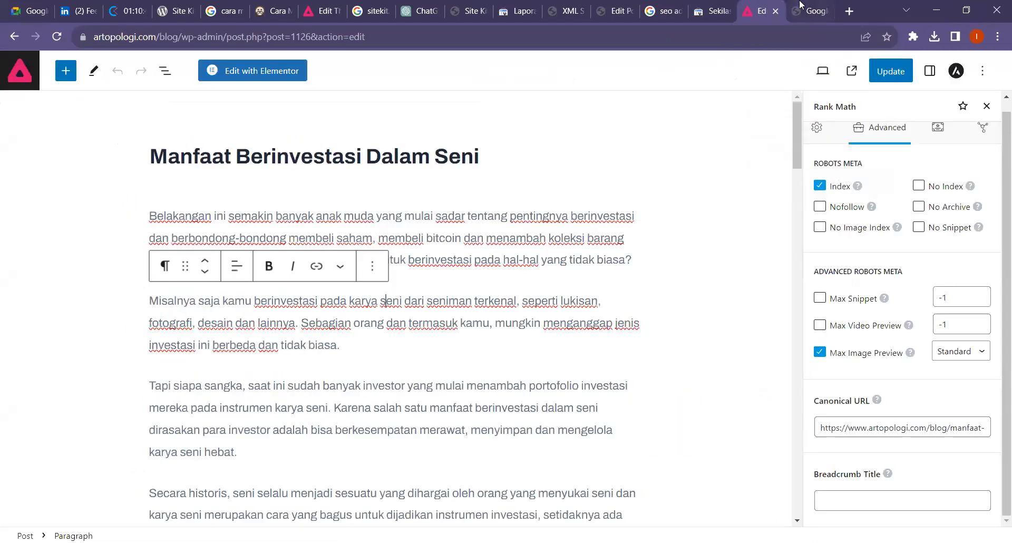
{"action": "left_click", "coordinate": [792, 8]}
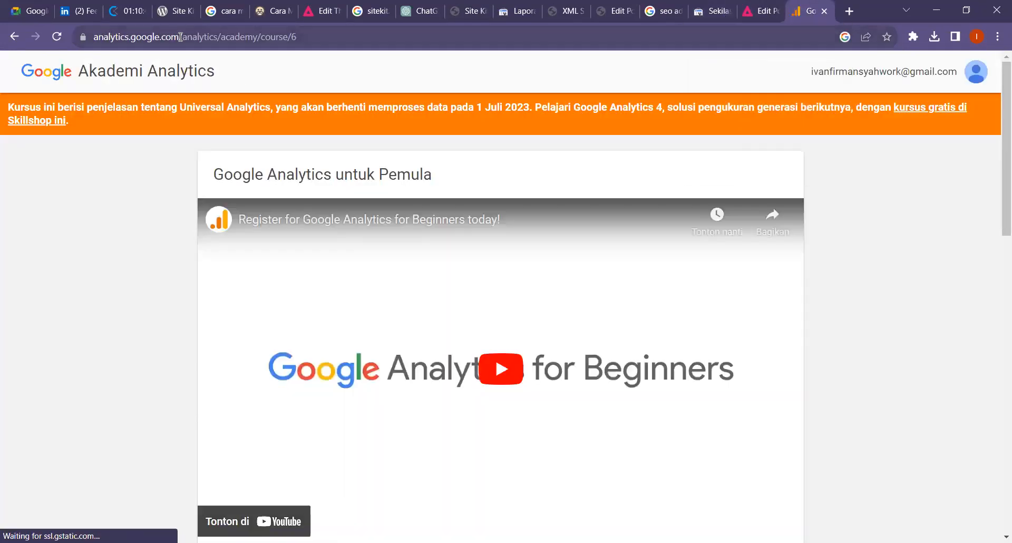
{"action": "left_click_drag", "start_coordinate": [180, 36], "coordinate": [350, 36]}
{"action": "key", "text": "BackSpace"}
{"action": "key", "text": "Return"}
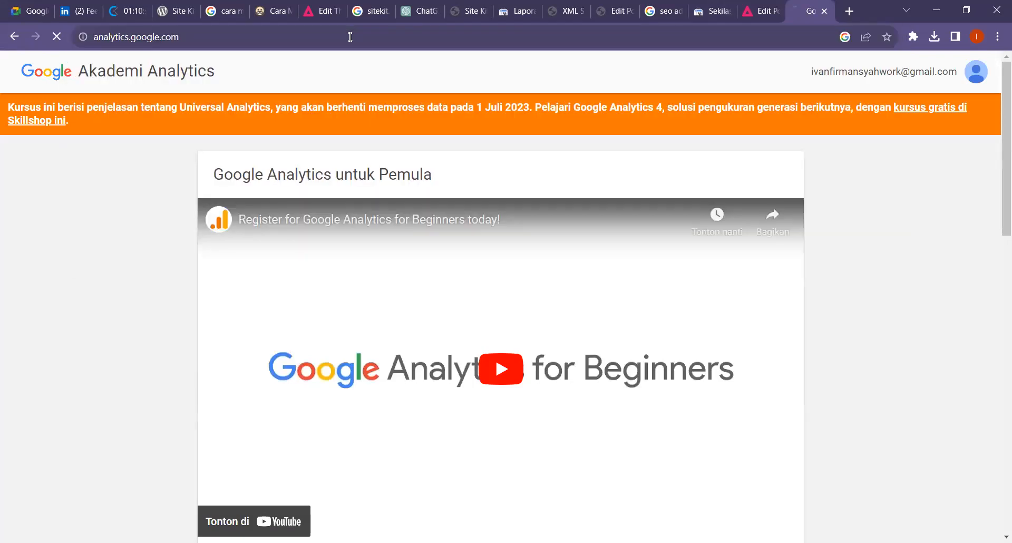
{"action": "left_click_drag", "start_coordinate": [779, 8], "coordinate": [759, 9]}
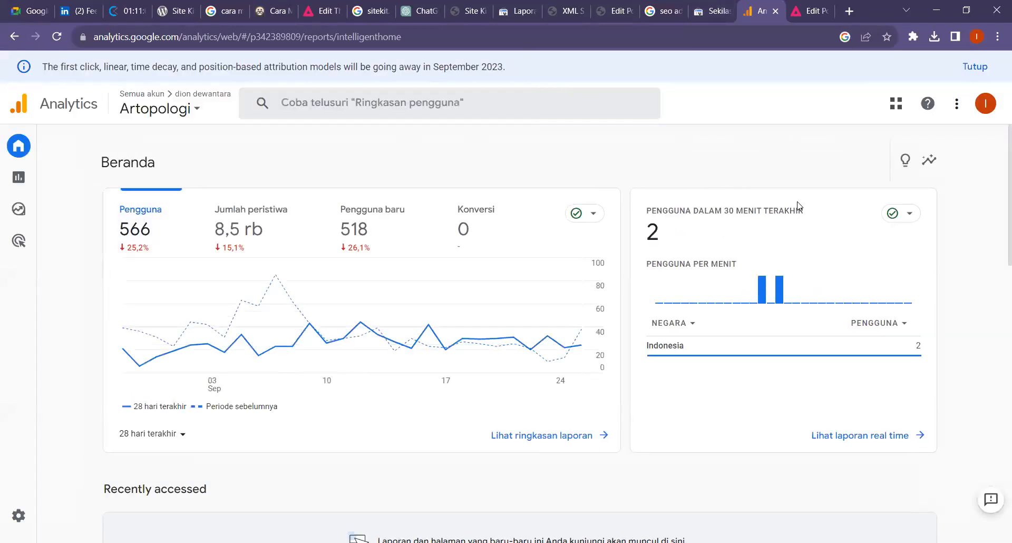
- Check the property selector for Artopologi, open the Laporan section and dismiss the landing page report introduction
{"action": "left_click", "coordinate": [168, 112]}
{"action": "left_click", "coordinate": [635, 157]}
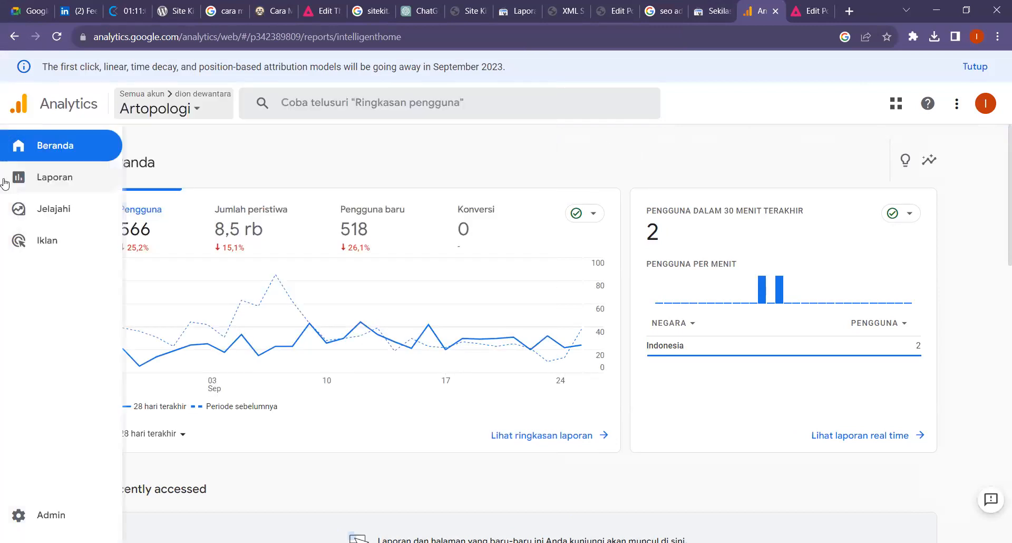
{"action": "left_click", "coordinate": [15, 178]}
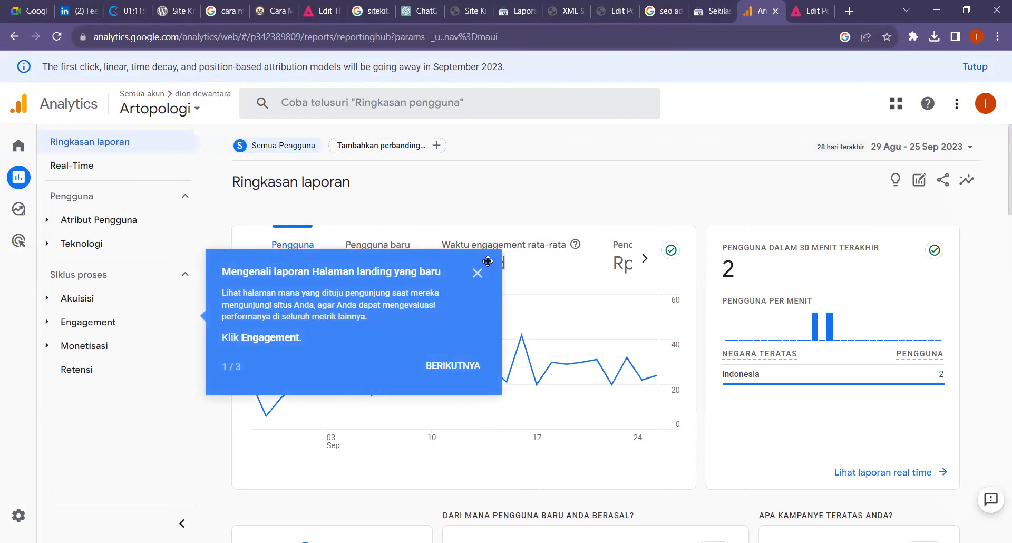
{"action": "left_click", "coordinate": [480, 271]}
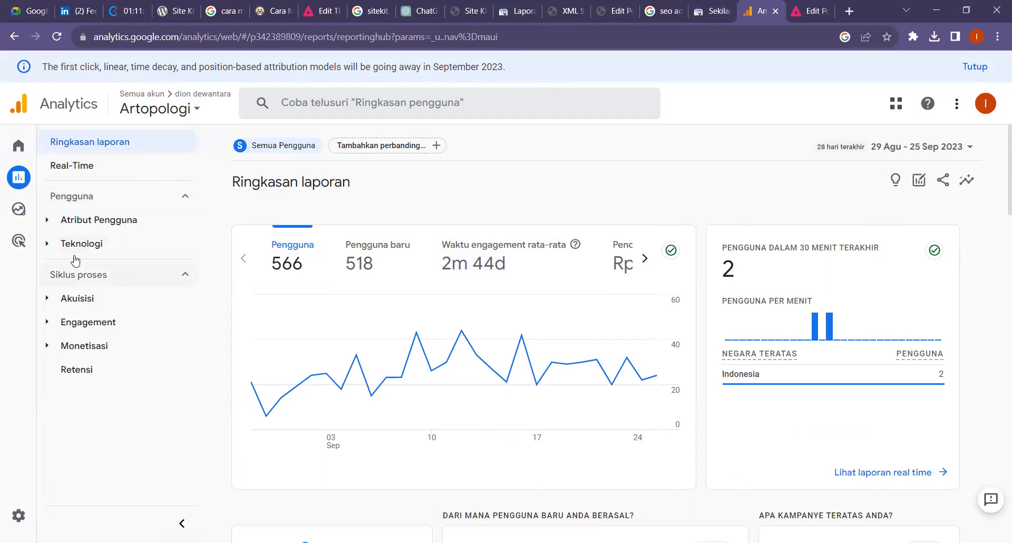
- Expand the Atribut Pengguna, Teknologi and Akuisisi groups and open the Akuisisi traffic report at its channel table
{"action": "left_click", "coordinate": [49, 222]}
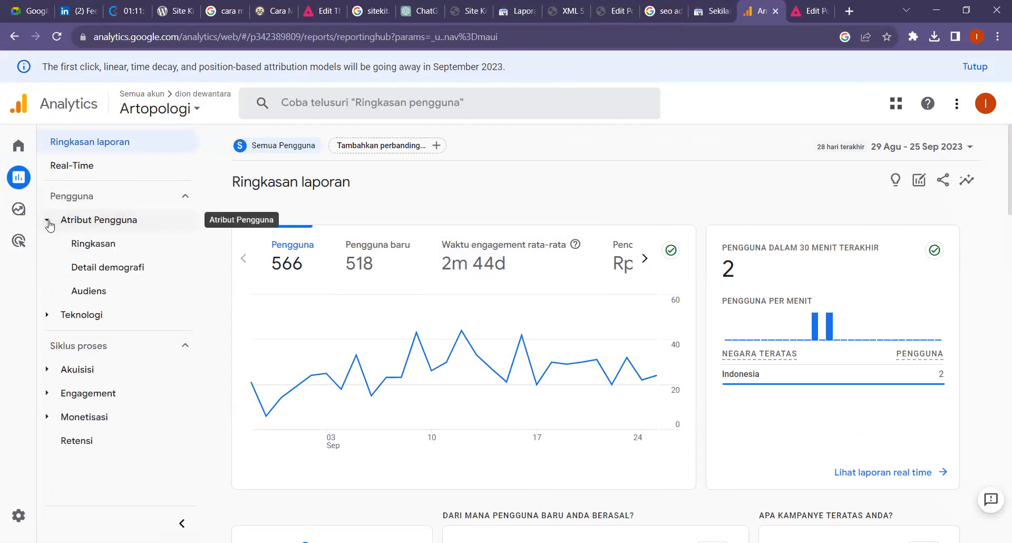
{"action": "left_click", "coordinate": [49, 316]}
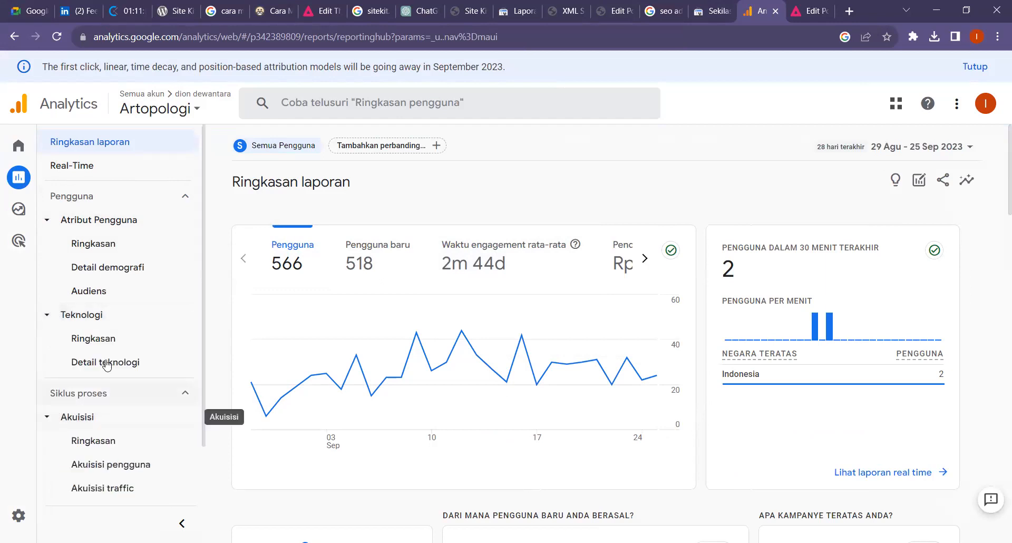
{"action": "left_click", "coordinate": [53, 417]}
{"action": "scroll", "coordinate": [130, 343], "scroll_direction": "down", "scroll_amount": 2}
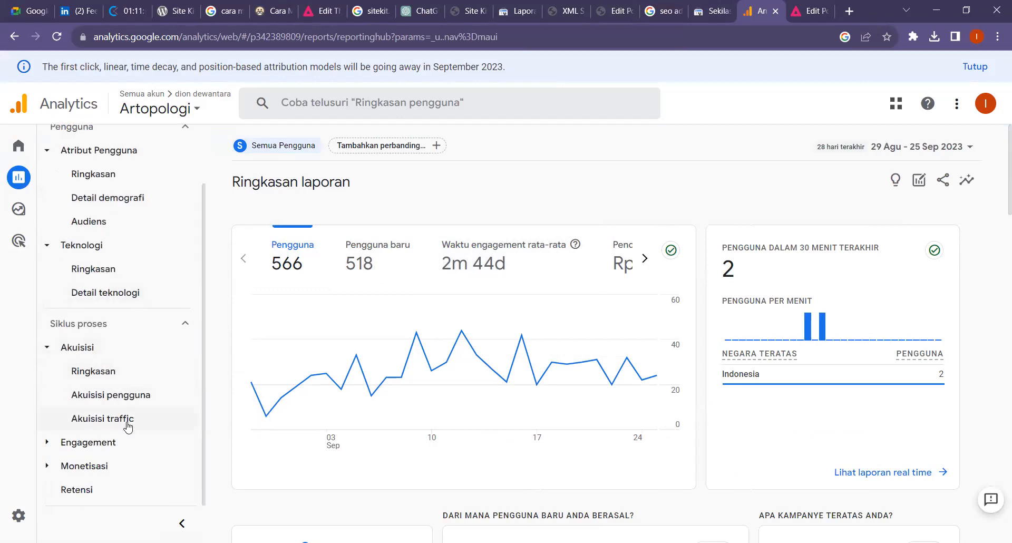
{"action": "left_click", "coordinate": [109, 419]}
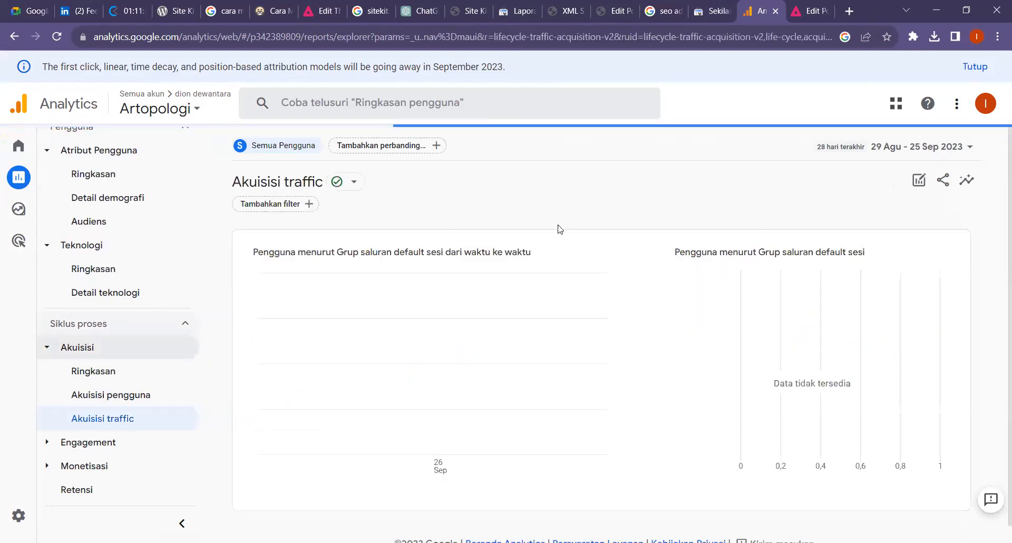
{"action": "scroll", "coordinate": [478, 274], "scroll_direction": "down", "scroll_amount": 6}
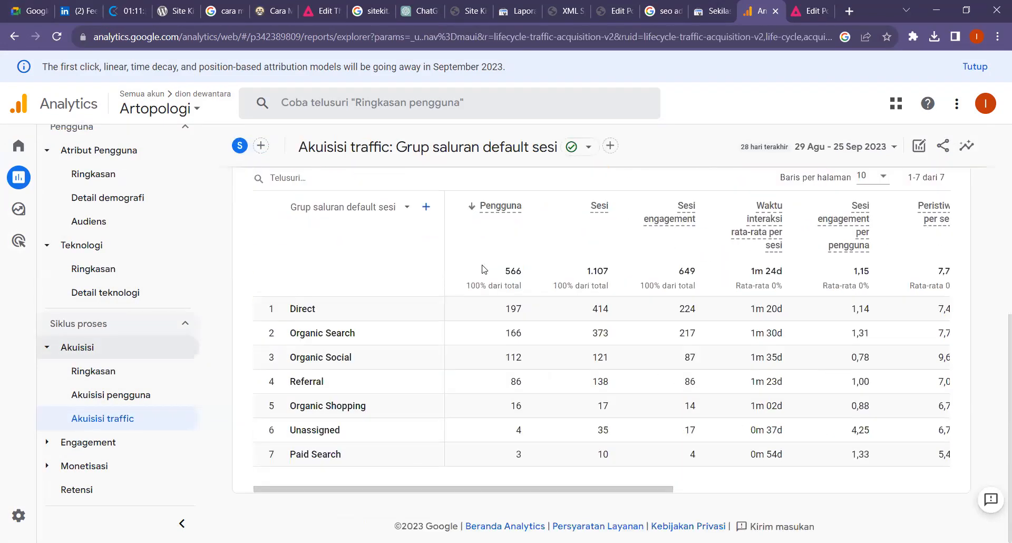
- Illustrate Direct traffic by starting to enter the artopologi address in a new tab, and close it to return to Analytics
{"action": "double_click", "coordinate": [299, 310]}
{"action": "left_click", "coordinate": [846, 18]}
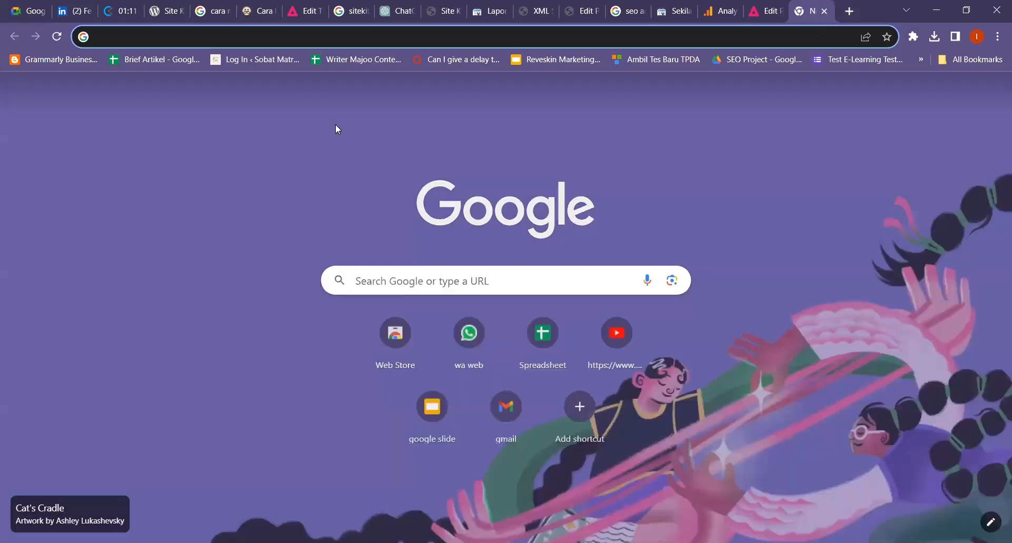
{"action": "type", "text": "artopo"}
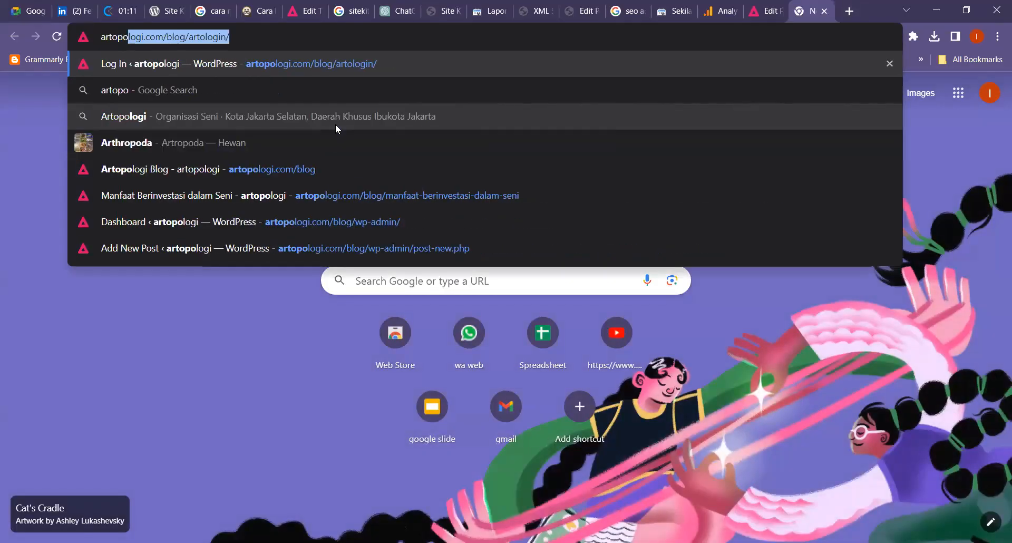
{"action": "left_click", "coordinate": [722, 7]}
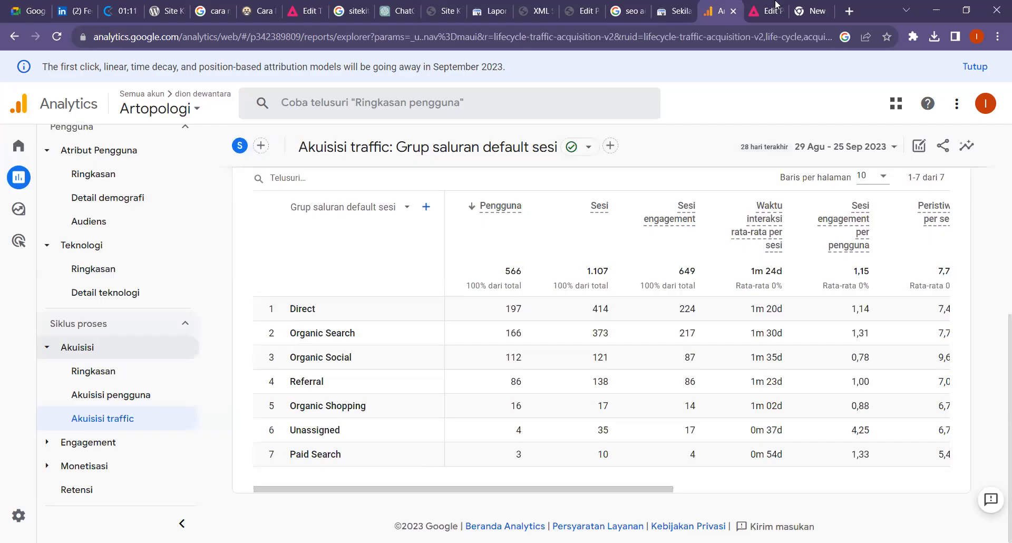
{"action": "left_click", "coordinate": [810, 6]}
{"action": "left_click", "coordinate": [826, 11]}
{"action": "left_click", "coordinate": [760, 10]}
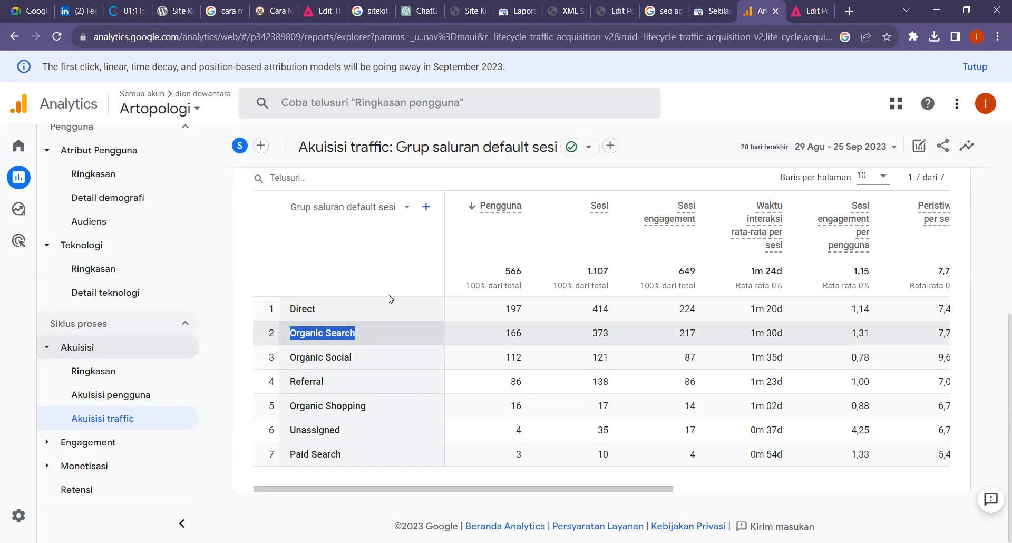
- Examine the Organic Search, Organic Social, Referral, Organic Shopping, Unassigned and Paid Search rows of the channel table
{"action": "left_click", "coordinate": [318, 268]}
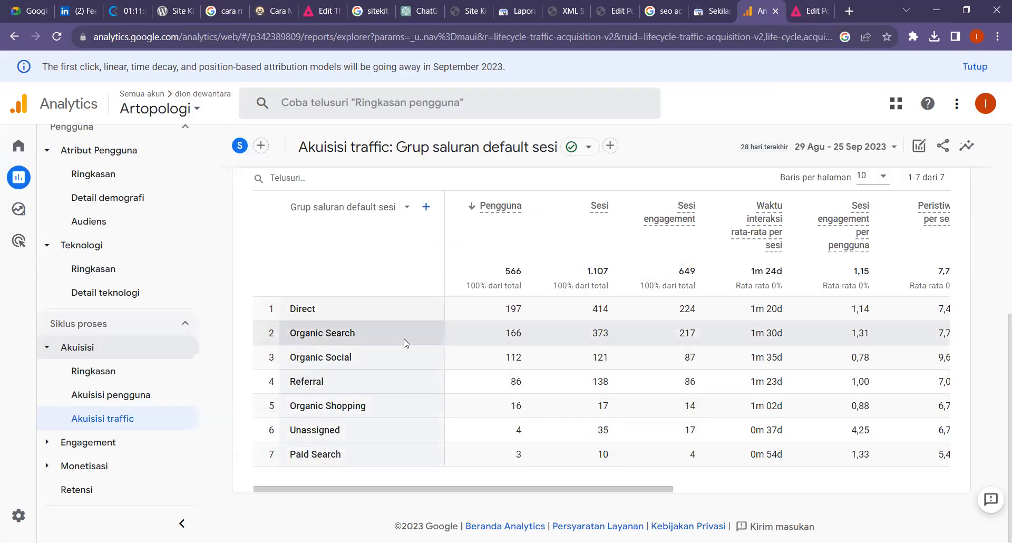
{"action": "scroll", "coordinate": [405, 346], "scroll_direction": "up", "scroll_amount": 1}
{"action": "scroll", "coordinate": [406, 346], "scroll_direction": "down", "scroll_amount": 1}
{"action": "triple_click", "coordinate": [373, 359]}
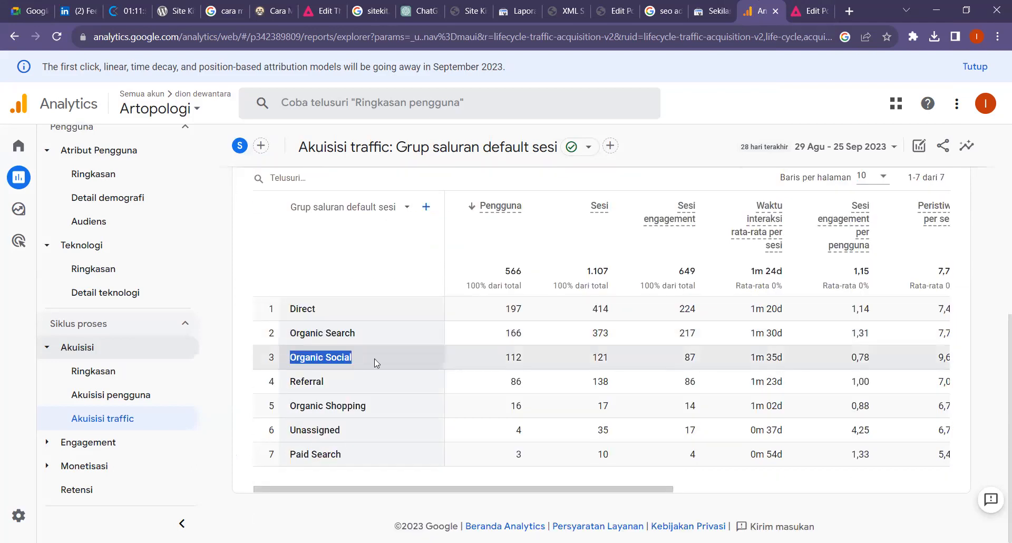
{"action": "left_click", "coordinate": [355, 350]}
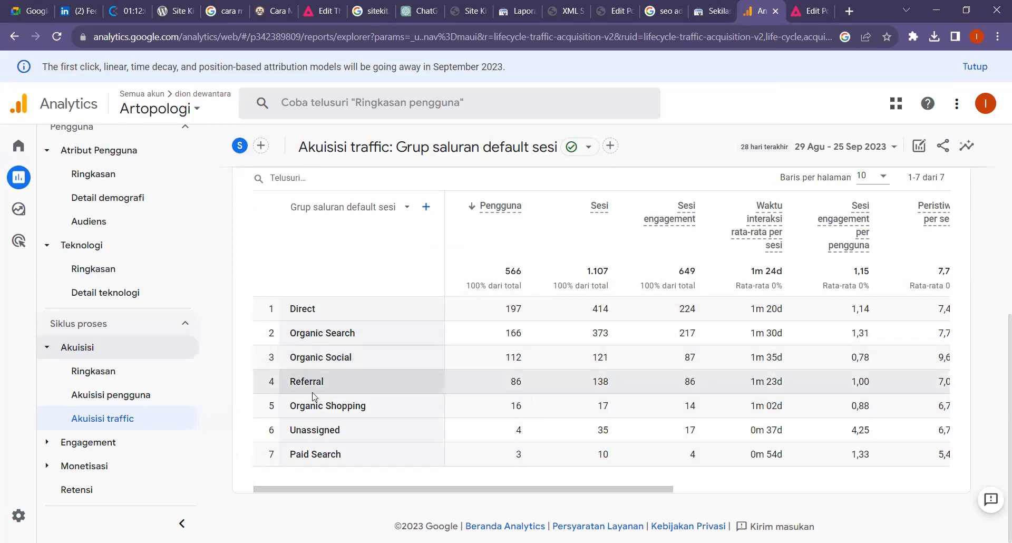
{"action": "double_click", "coordinate": [292, 384]}
{"action": "left_click", "coordinate": [293, 383]}
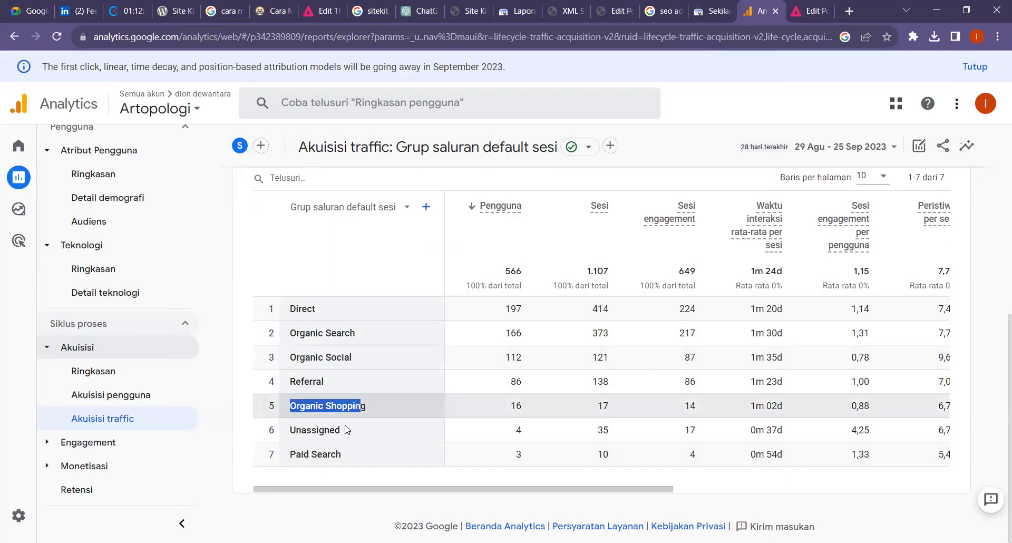
{"action": "left_click_drag", "start_coordinate": [288, 433], "coordinate": [340, 433]}
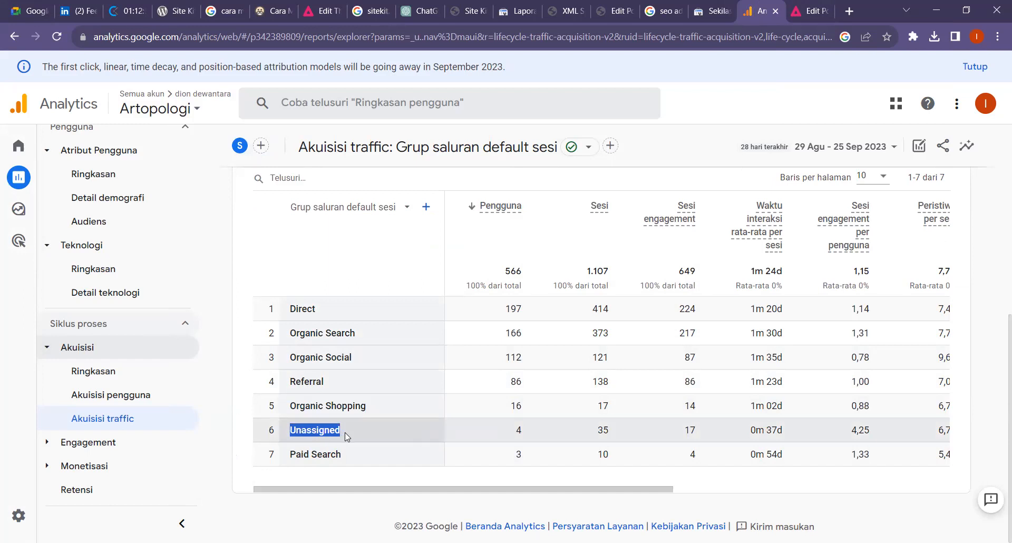
{"action": "scroll", "coordinate": [399, 346], "scroll_direction": "up", "scroll_amount": 2}
{"action": "scroll", "coordinate": [399, 346], "scroll_direction": "down", "scroll_amount": 3}
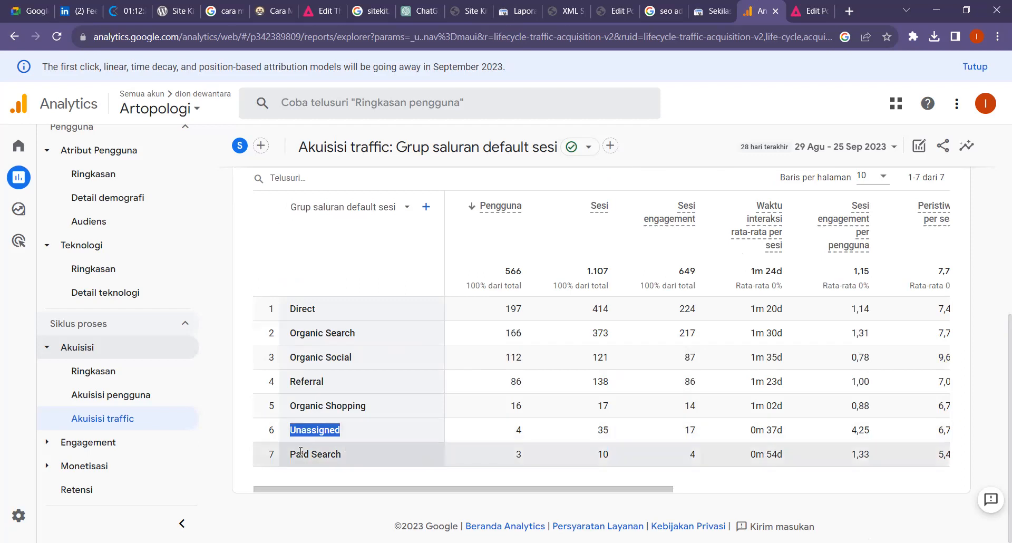
{"action": "left_click_drag", "start_coordinate": [291, 454], "coordinate": [353, 459]}
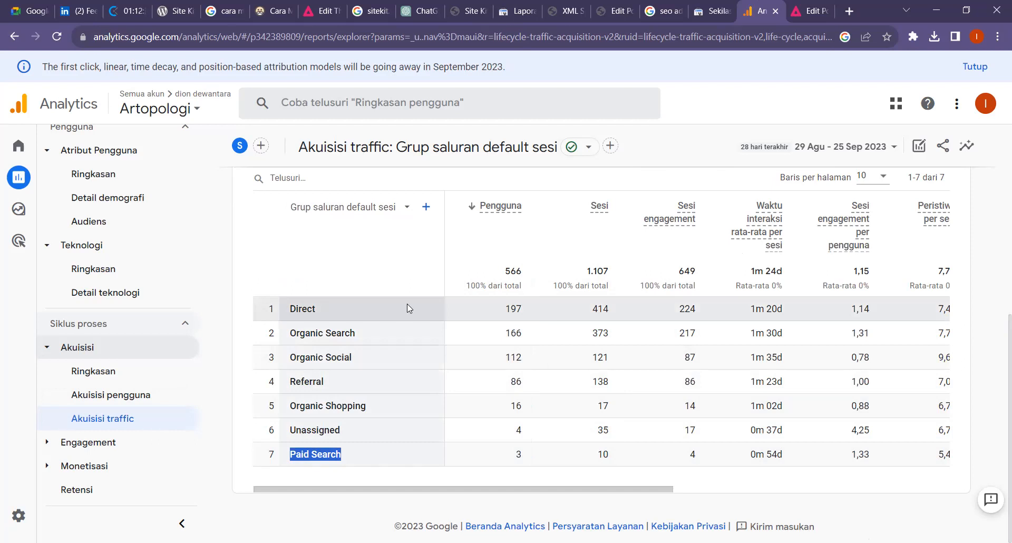
- Review the channel charts alongside the table and look through the available session dimensions without choosing another one
{"action": "scroll", "coordinate": [407, 303], "scroll_direction": "up", "scroll_amount": 3}
{"action": "scroll", "coordinate": [407, 304], "scroll_direction": "up", "scroll_amount": 4}
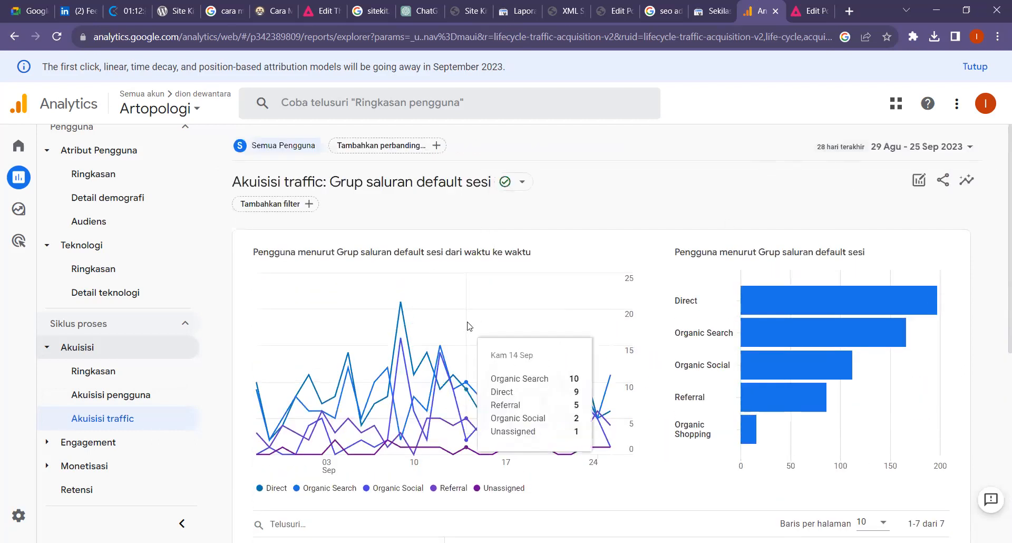
{"action": "scroll", "coordinate": [507, 306], "scroll_direction": "down", "scroll_amount": 6}
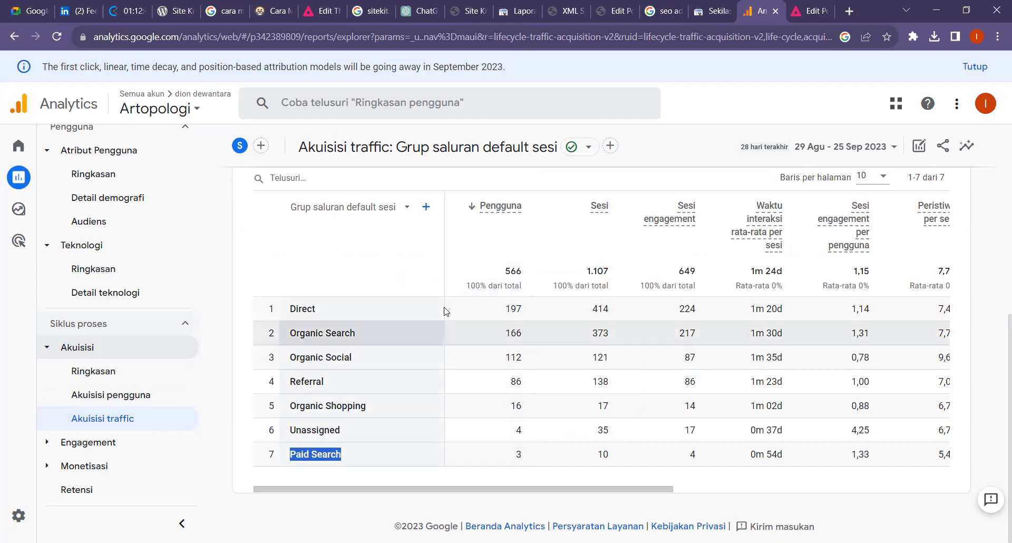
{"action": "left_click", "coordinate": [379, 206]}
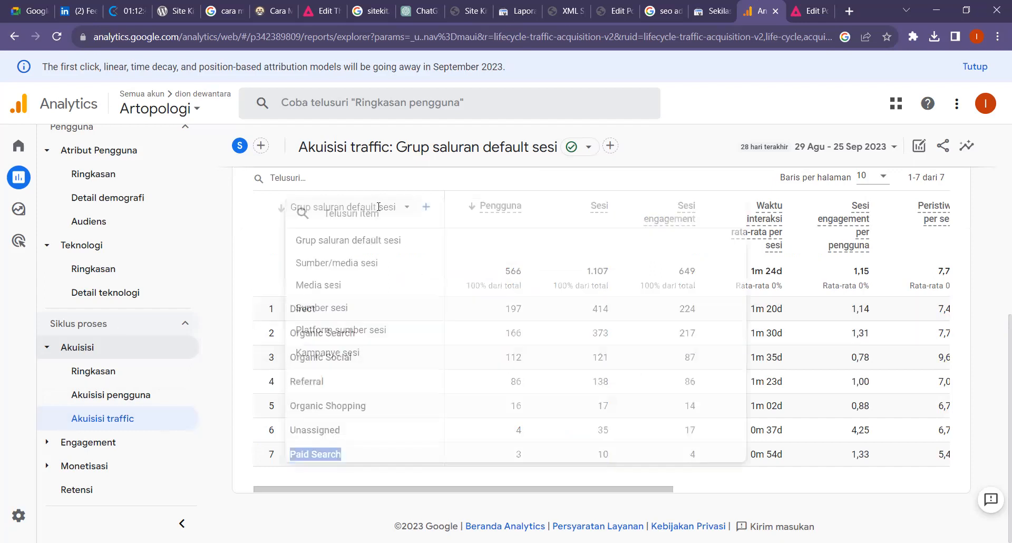
{"action": "left_click", "coordinate": [253, 232]}
{"action": "scroll", "coordinate": [768, 232], "scroll_direction": "up", "scroll_amount": 5}
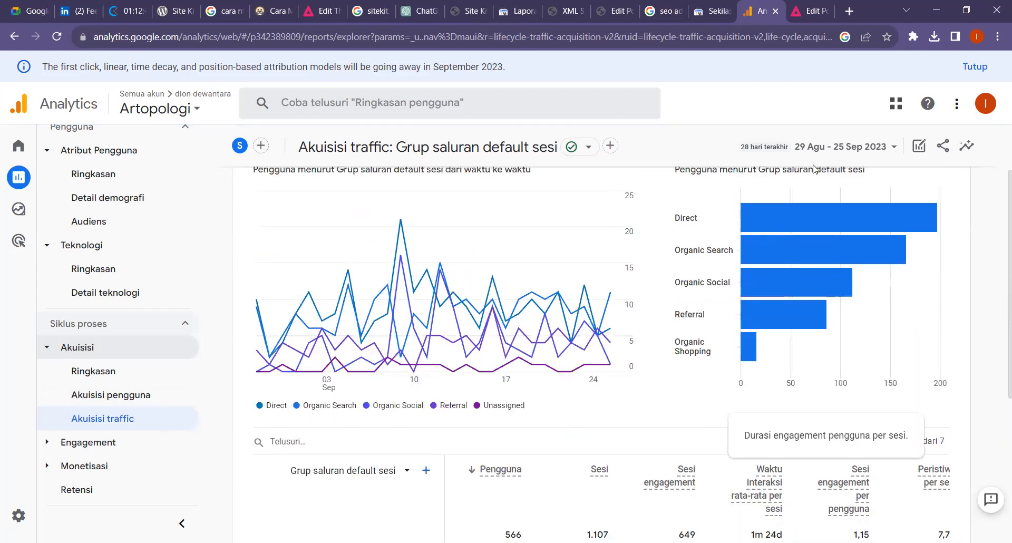
- Compare the last 28 days with the previous period of 1 Agu - 28 Agu 2023 and examine the channel table
{"action": "left_click", "coordinate": [838, 150]}
{"action": "left_click", "coordinate": [677, 412]}
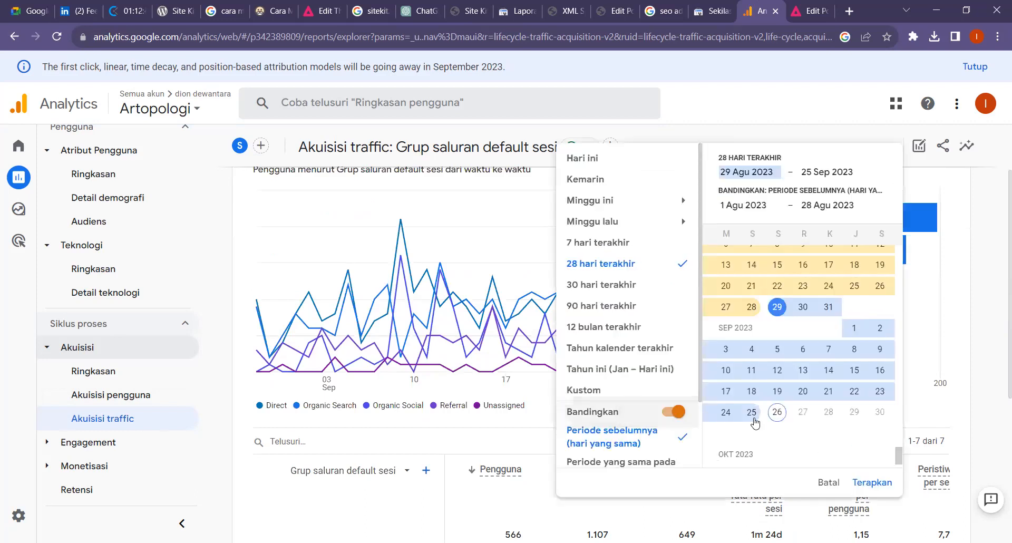
{"action": "left_click", "coordinate": [878, 483]}
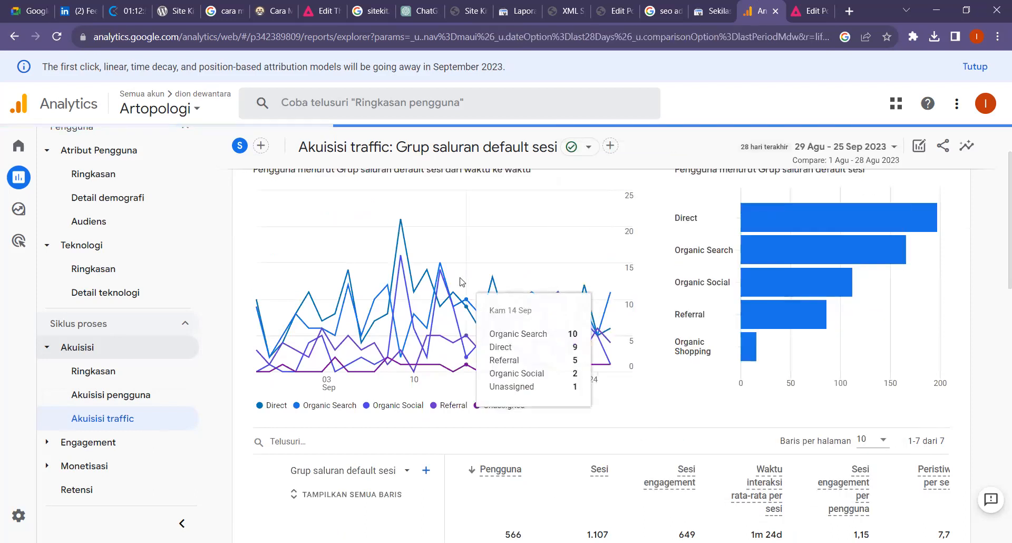
{"action": "scroll", "coordinate": [464, 284], "scroll_direction": "down", "scroll_amount": 5}
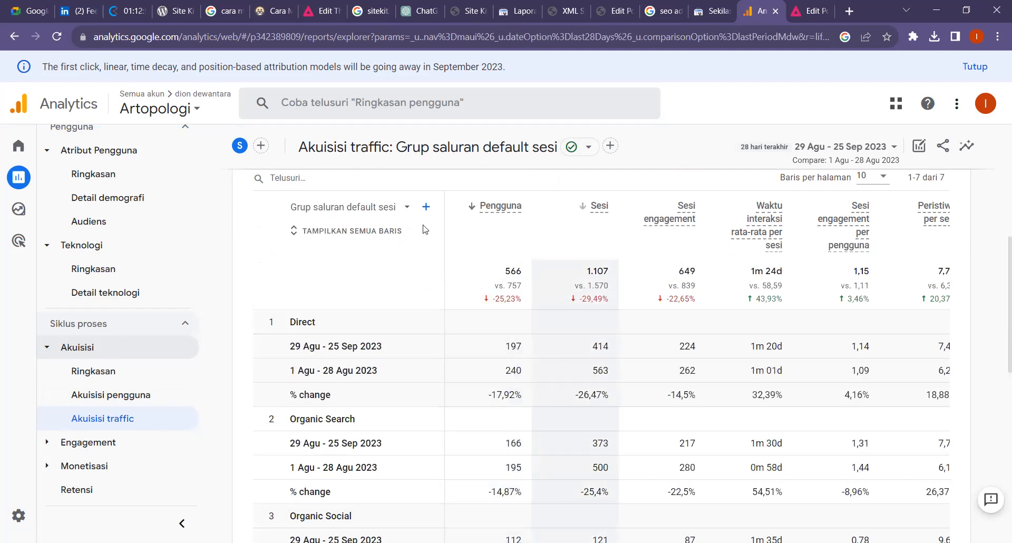
- Switch the traffic acquisition table's primary dimension to Sumber/media sesi
{"action": "scroll", "coordinate": [400, 314], "scroll_direction": "down", "scroll_amount": 3}
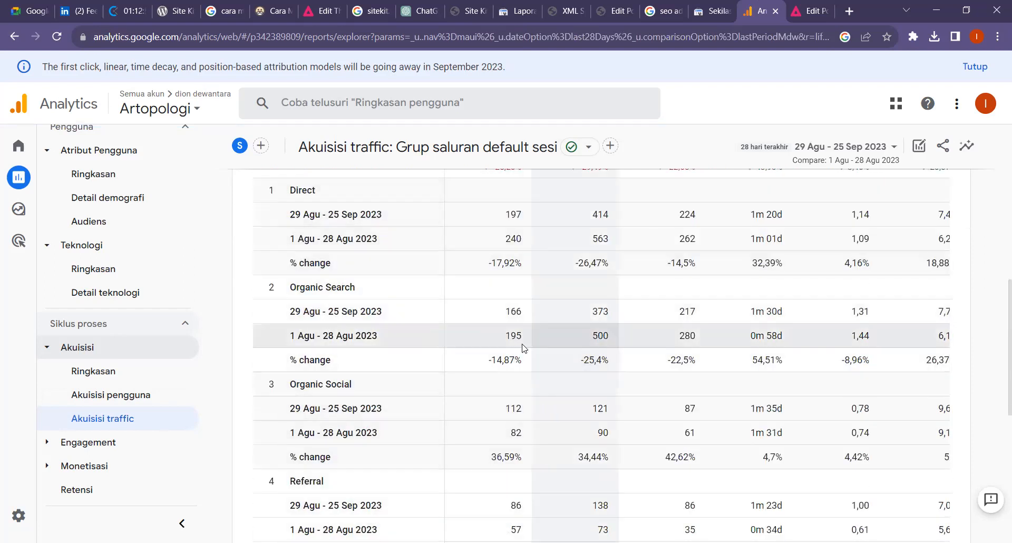
{"action": "scroll", "coordinate": [422, 317], "scroll_direction": "up", "scroll_amount": 3}
{"action": "left_click", "coordinate": [351, 207]}
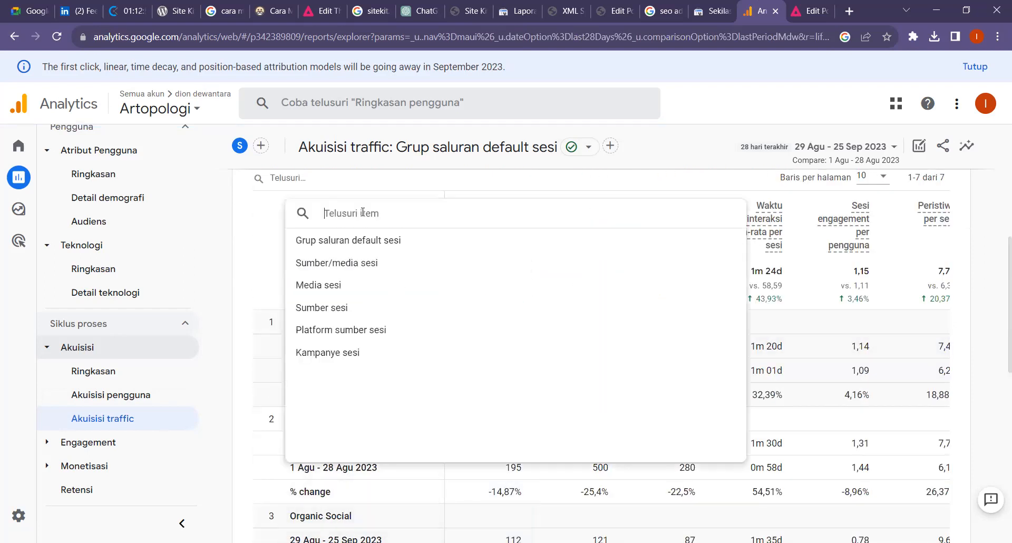
{"action": "left_click", "coordinate": [350, 267]}
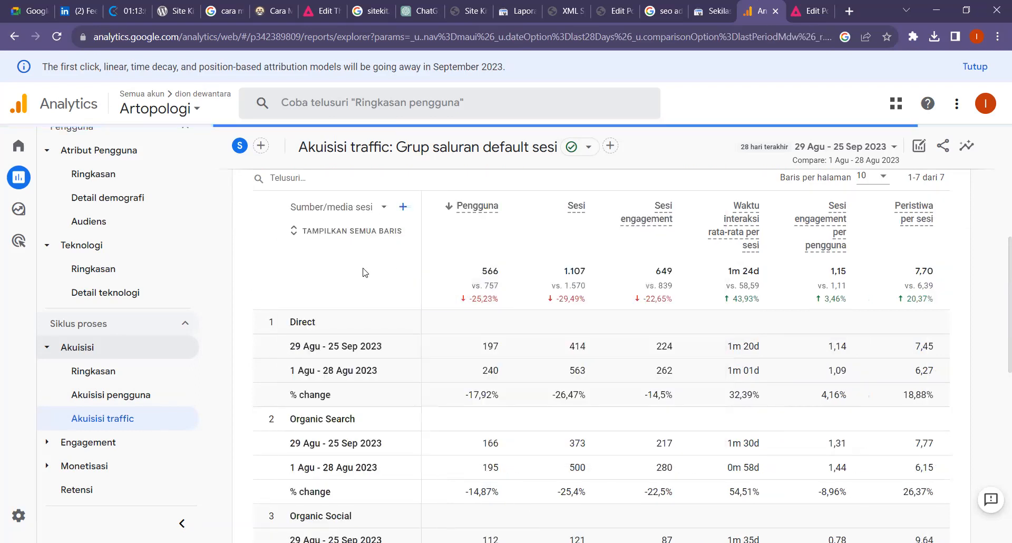
{"action": "left_click", "coordinate": [363, 210]}
{"action": "left_click", "coordinate": [258, 268]}
- Examine the source/medium rows from (direct) / (none) through google / cpc and m.facebook.com / referral across both periods
{"action": "scroll", "coordinate": [317, 284], "scroll_direction": "down", "scroll_amount": 2}
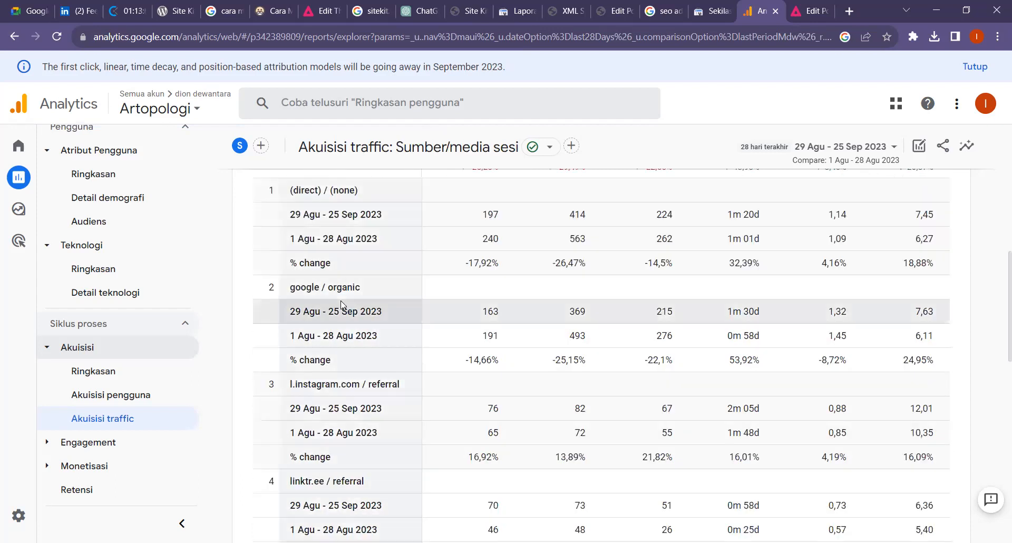
{"action": "scroll", "coordinate": [332, 331], "scroll_direction": "down", "scroll_amount": 3}
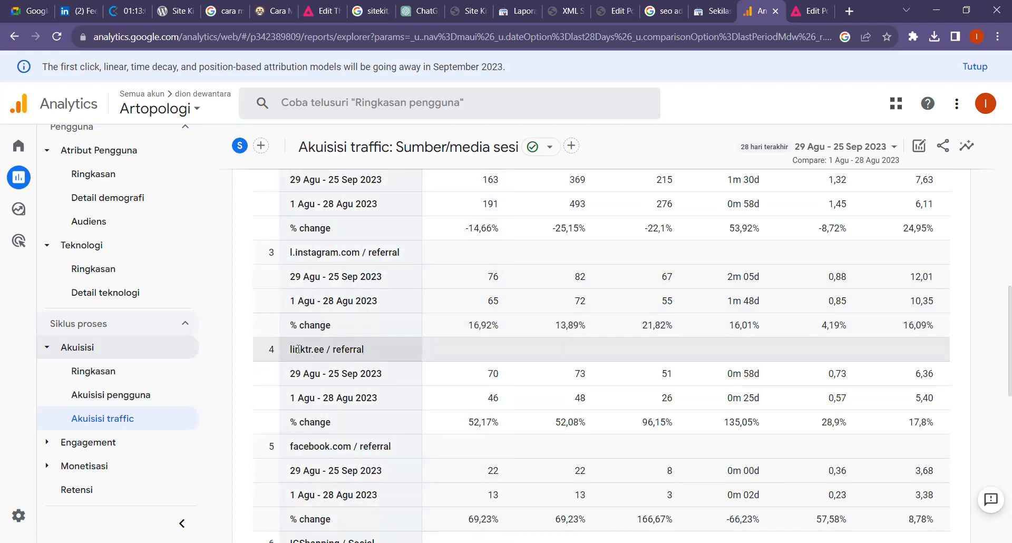
{"action": "scroll", "coordinate": [332, 348], "scroll_direction": "down", "scroll_amount": 5}
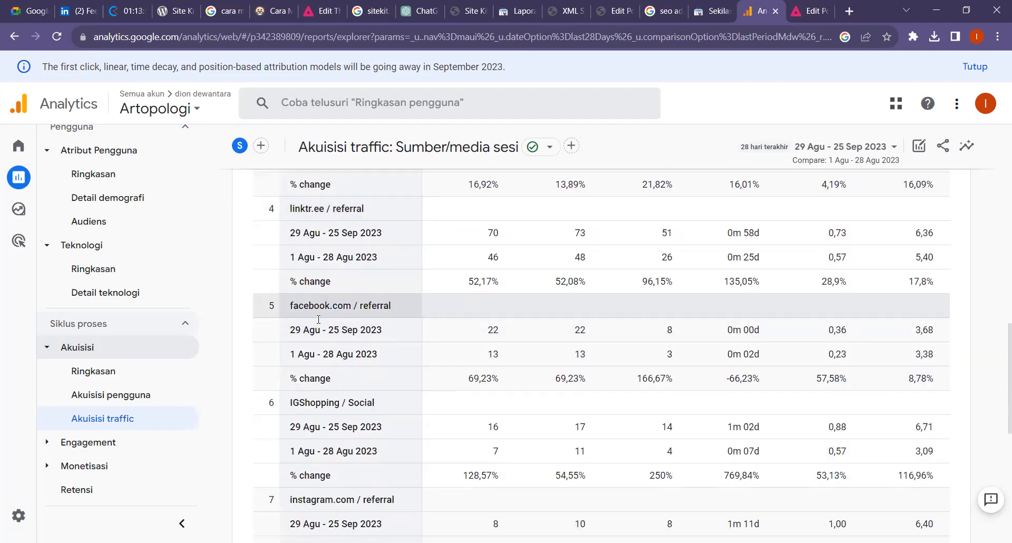
{"action": "scroll", "coordinate": [316, 377], "scroll_direction": "down", "scroll_amount": 4}
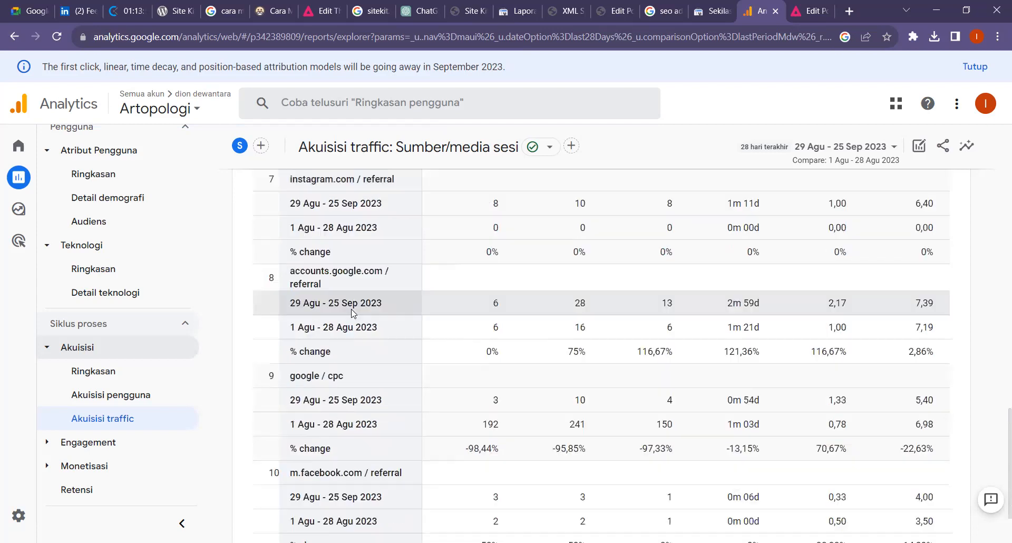
{"action": "scroll", "coordinate": [327, 287], "scroll_direction": "down", "scroll_amount": 2}
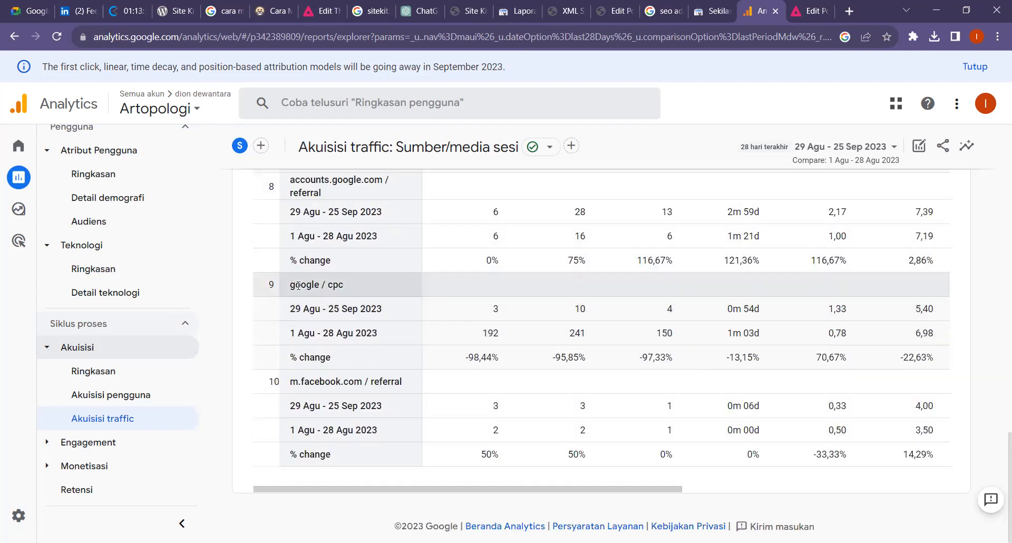
{"action": "left_click", "coordinate": [360, 294]}
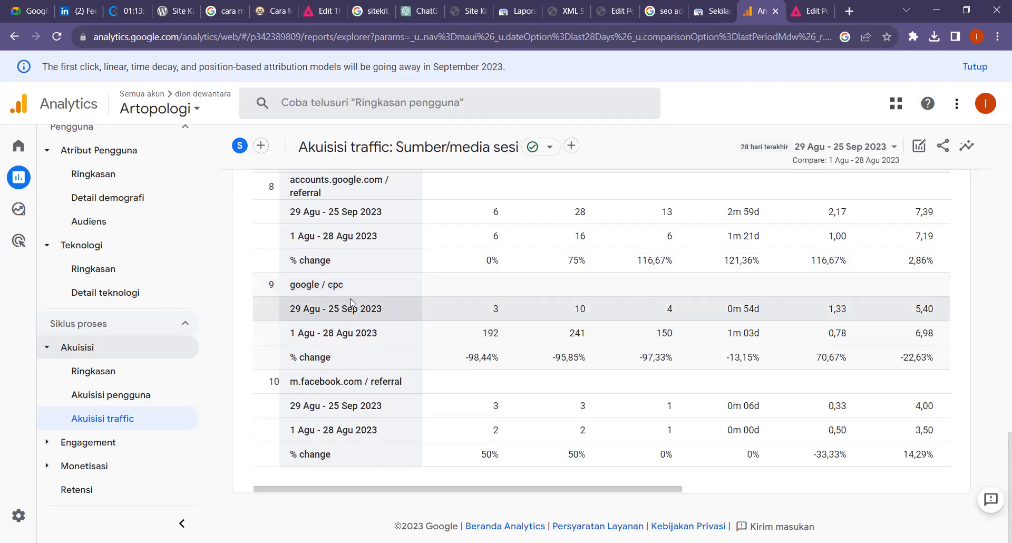
- Open the Akuisisi pengguna report and examine its new-user charts and the channel table down to Unassigned
{"action": "left_click", "coordinate": [116, 399]}
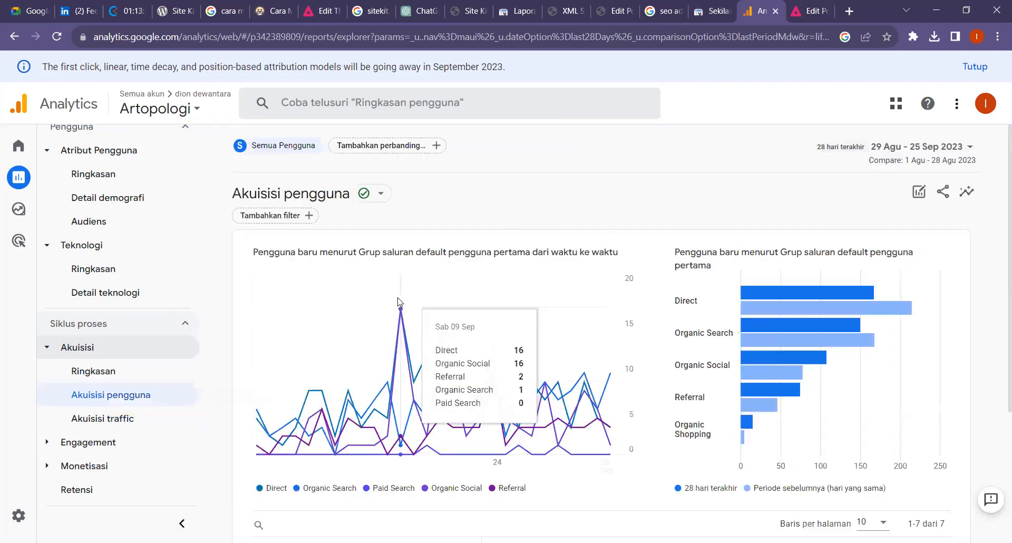
{"action": "scroll", "coordinate": [406, 305], "scroll_direction": "down", "scroll_amount": 8}
{"action": "scroll", "coordinate": [483, 318], "scroll_direction": "up", "scroll_amount": 4}
{"action": "scroll", "coordinate": [493, 319], "scroll_direction": "up", "scroll_amount": 4}
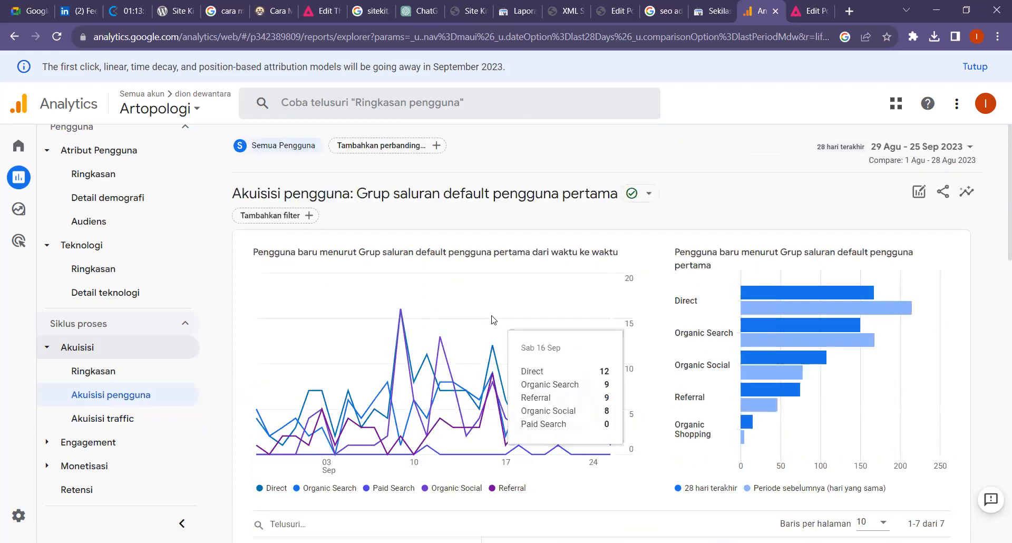
{"action": "scroll", "coordinate": [493, 319], "scroll_direction": "down", "scroll_amount": 10}
{"action": "scroll", "coordinate": [432, 340], "scroll_direction": "down", "scroll_amount": 3}
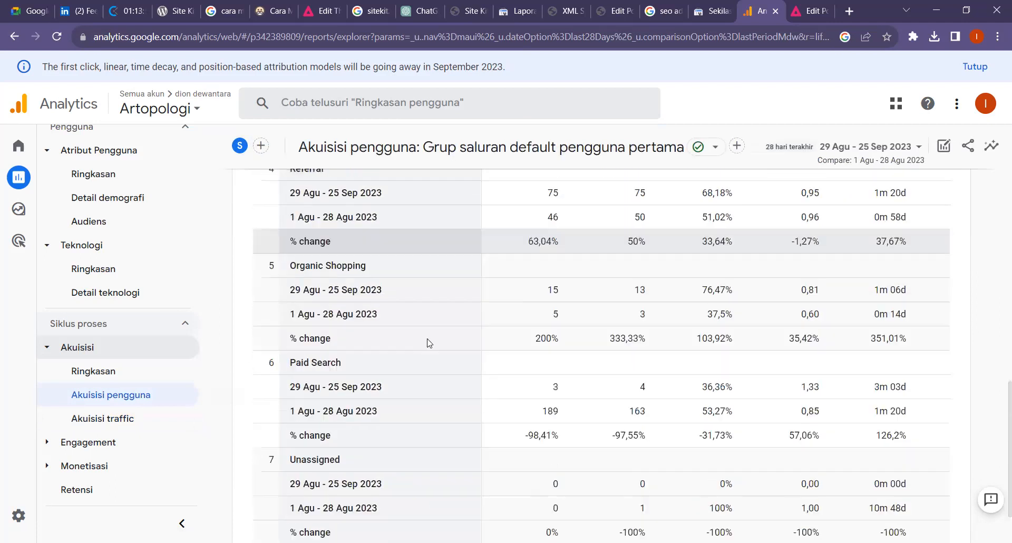
{"action": "scroll", "coordinate": [484, 287], "scroll_direction": "up", "scroll_amount": 3}
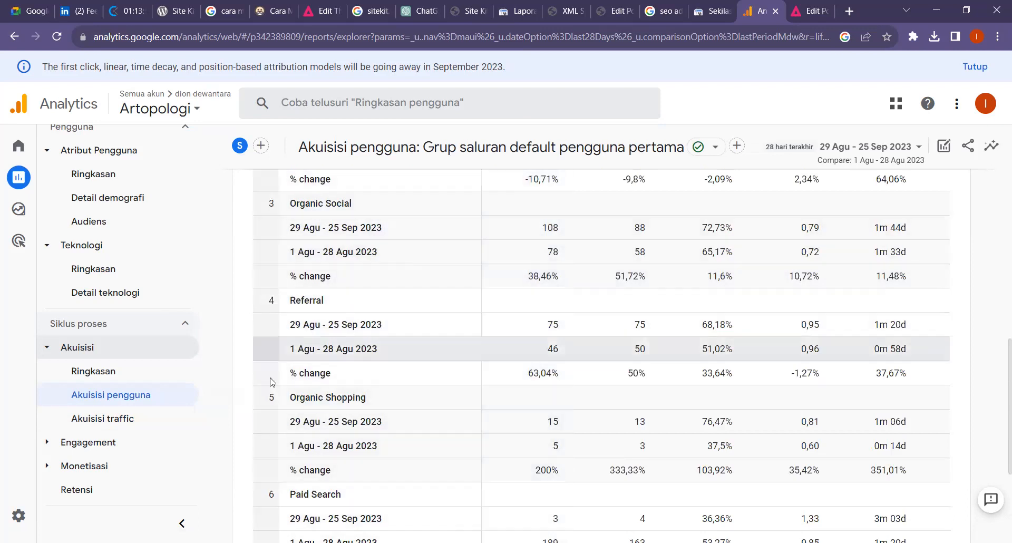
{"action": "scroll", "coordinate": [437, 337], "scroll_direction": "down", "scroll_amount": 1}
{"action": "scroll", "coordinate": [436, 341], "scroll_direction": "down", "scroll_amount": 4}
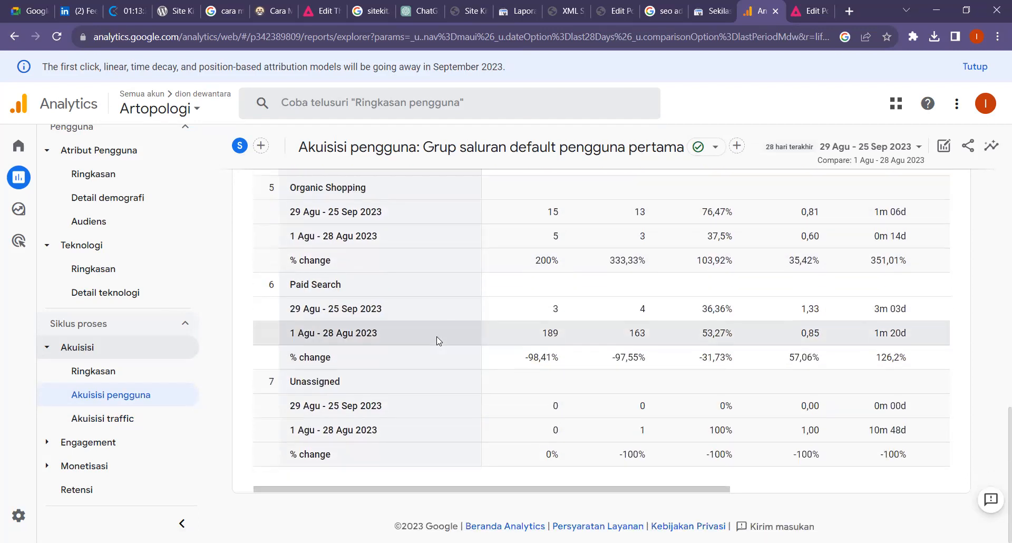
- Open the Halaman dan layar engagement report and look through its page dimensions without choosing another one
{"action": "left_click", "coordinate": [52, 447]}
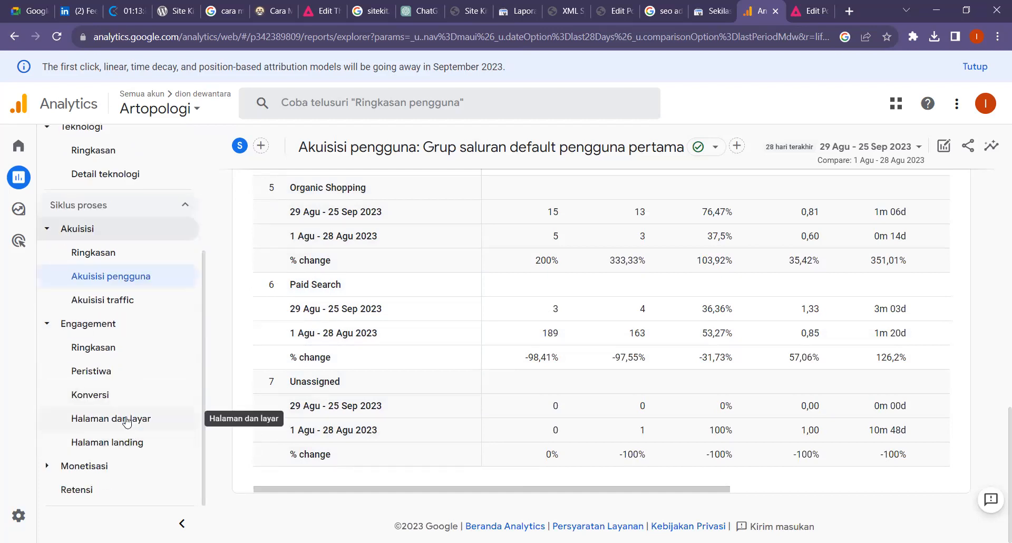
{"action": "left_click", "coordinate": [126, 419]}
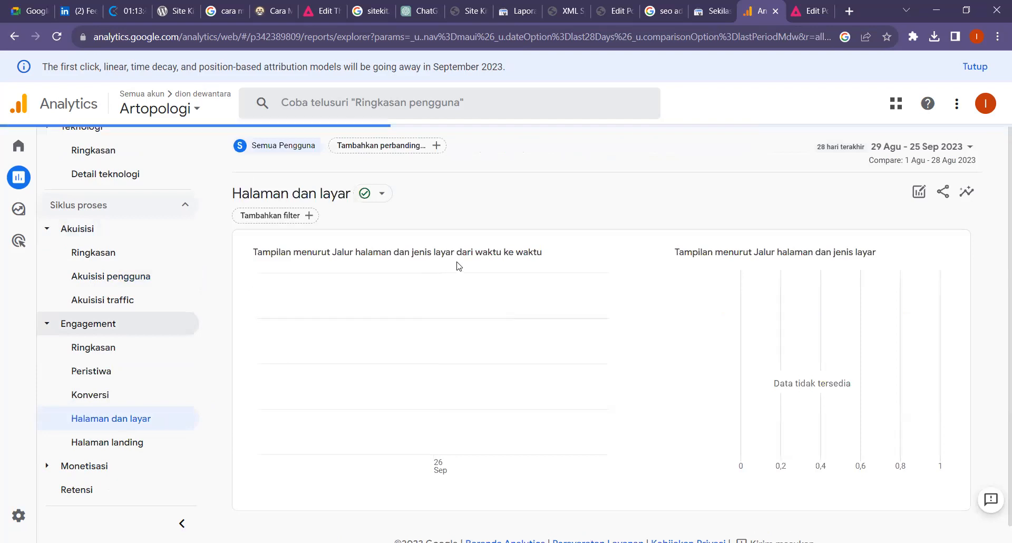
{"action": "scroll", "coordinate": [454, 269], "scroll_direction": "down", "scroll_amount": 3}
{"action": "scroll", "coordinate": [460, 264], "scroll_direction": "down", "scroll_amount": 4}
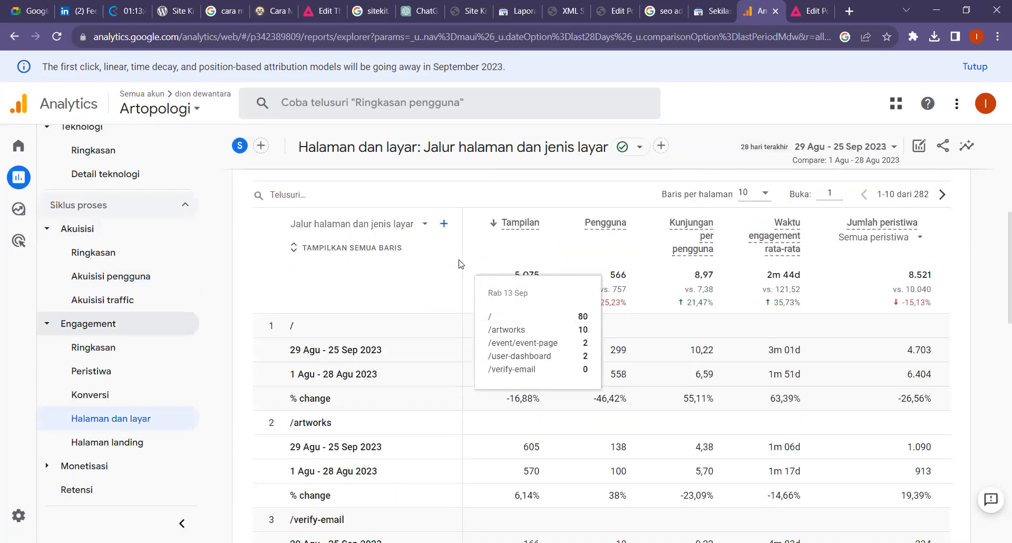
{"action": "left_click", "coordinate": [390, 228]}
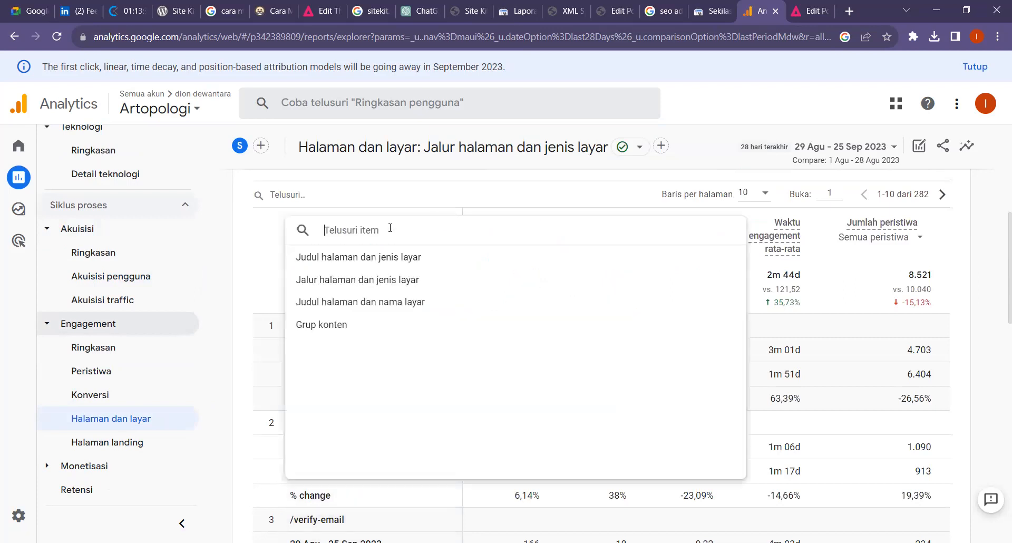
{"action": "left_click", "coordinate": [254, 256]}
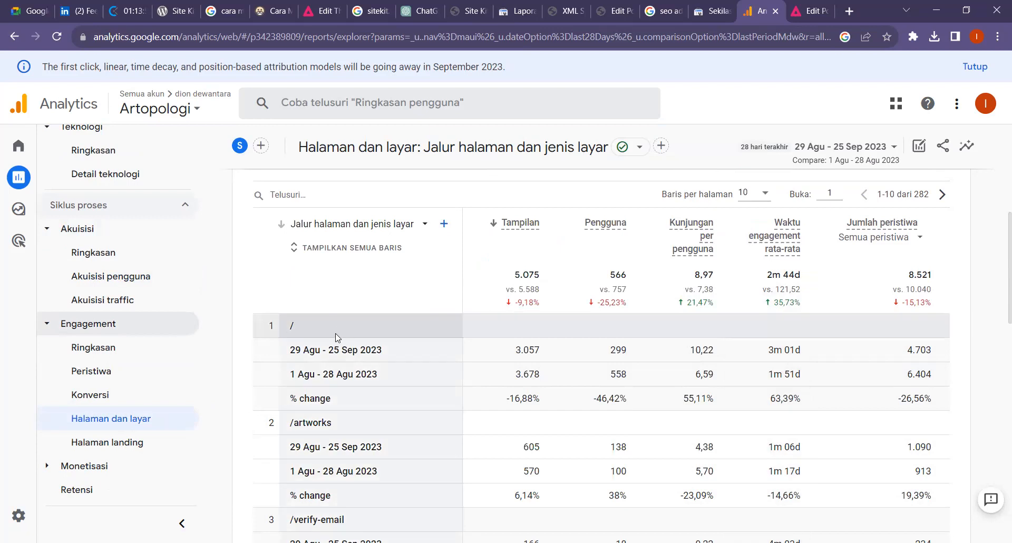
- Examine the most viewed page paths, covering the homepage, /artworks and /verify-email rows
{"action": "left_click_drag", "start_coordinate": [298, 326], "coordinate": [283, 327]}
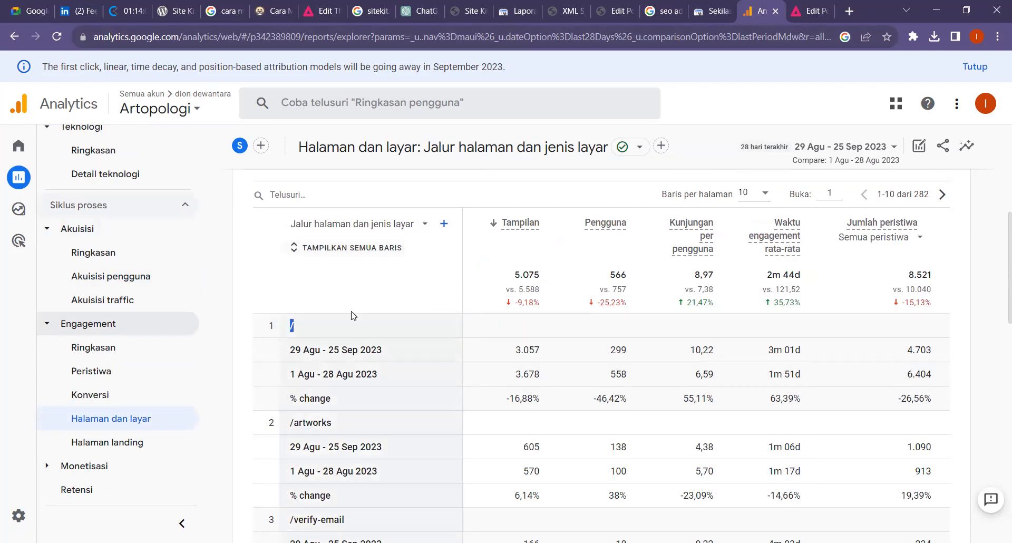
{"action": "scroll", "coordinate": [314, 296], "scroll_direction": "down", "scroll_amount": 2}
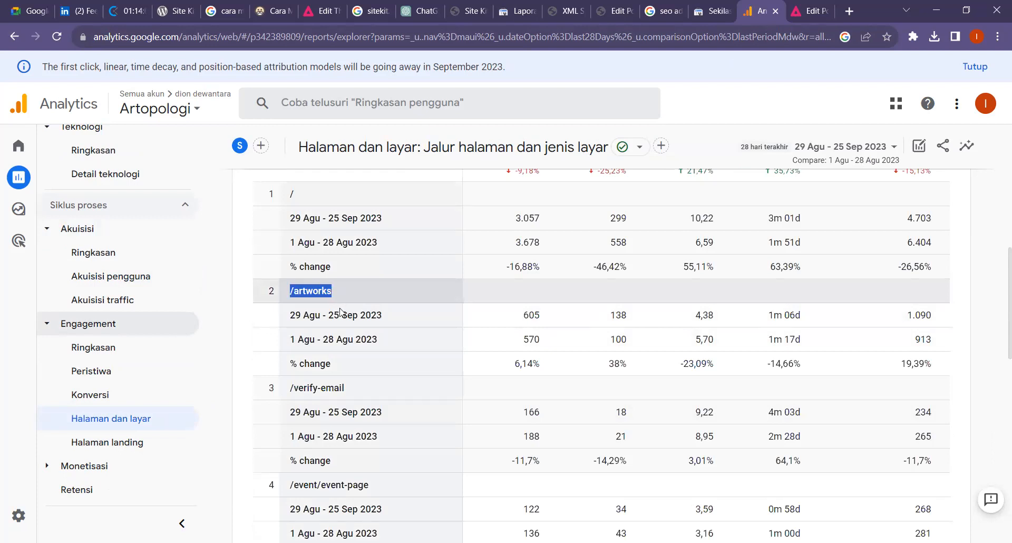
{"action": "scroll", "coordinate": [340, 302], "scroll_direction": "down", "scroll_amount": 2}
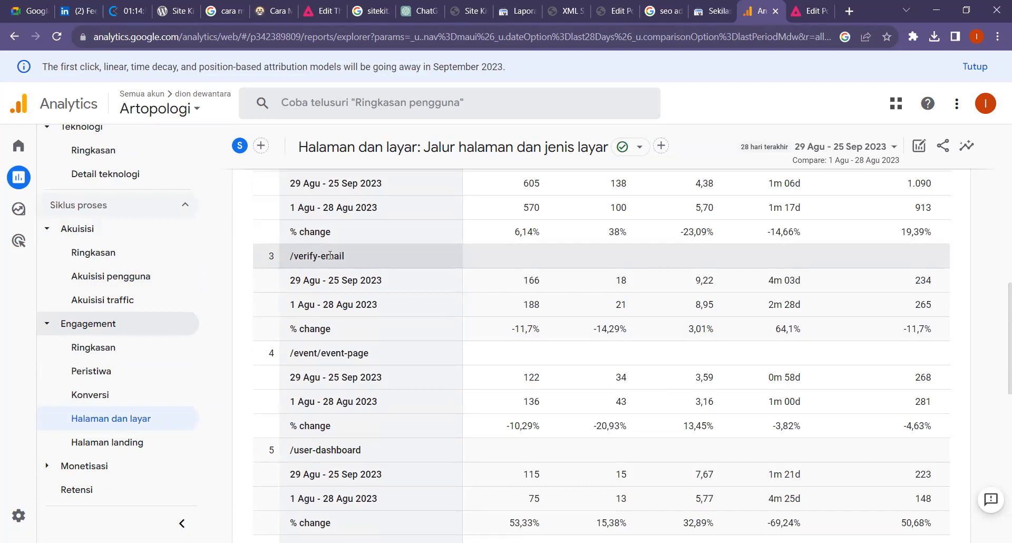
- Search the page table for "blog" and examine the matching page paths
{"action": "scroll", "coordinate": [368, 322], "scroll_direction": "up", "scroll_amount": 5}
{"action": "left_click", "coordinate": [293, 260]}
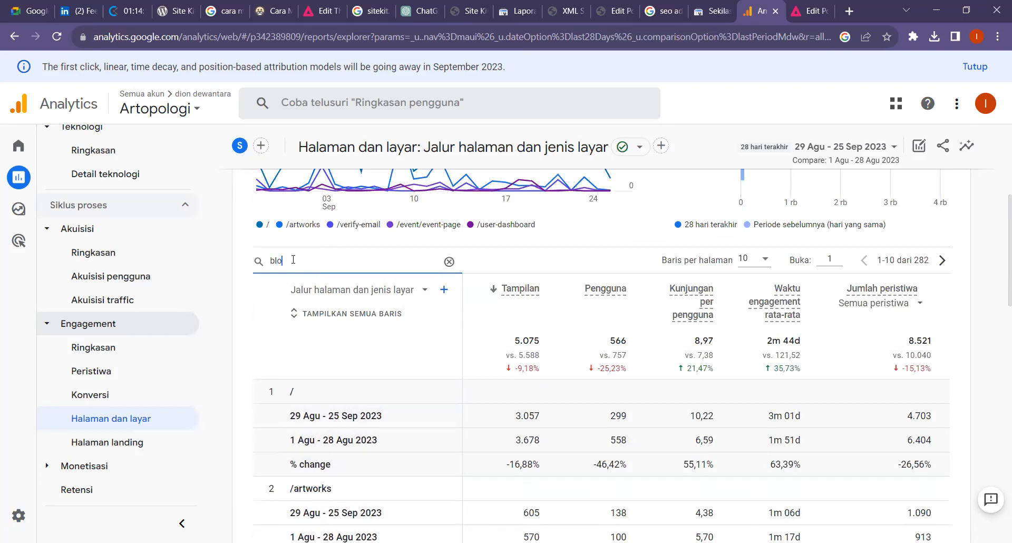
{"action": "key", "text": "Return"}
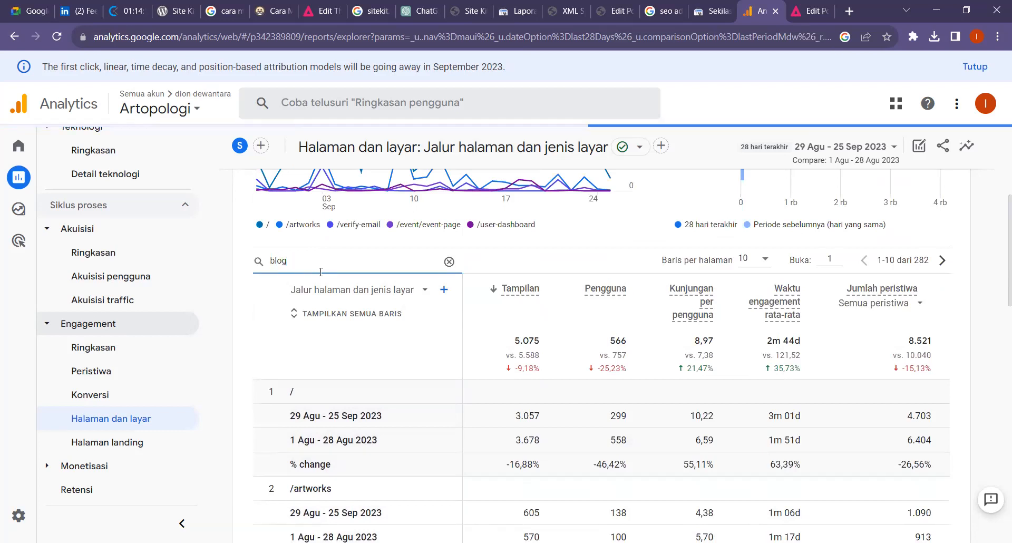
{"action": "scroll", "coordinate": [328, 279], "scroll_direction": "down", "scroll_amount": 2}
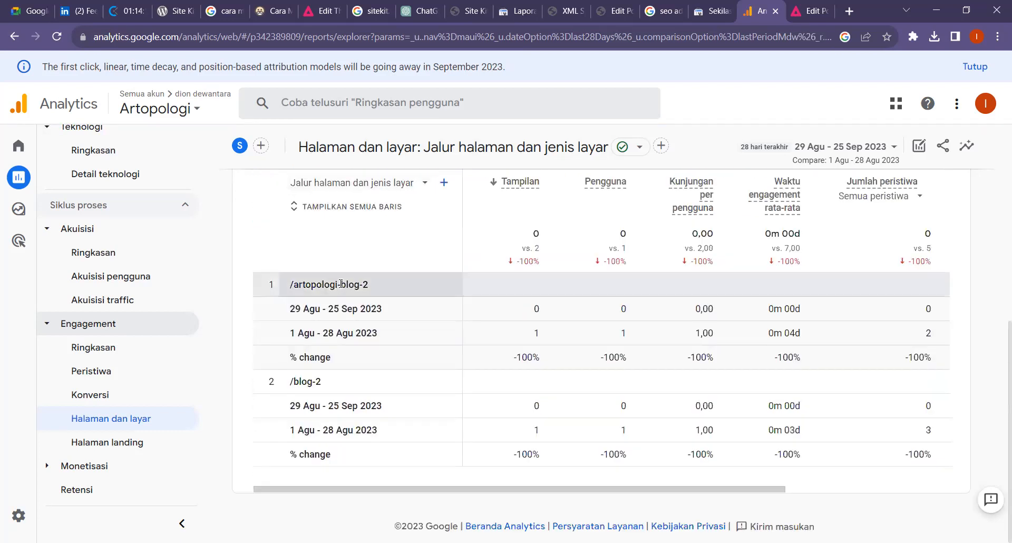
{"action": "left_click_drag", "start_coordinate": [362, 292], "coordinate": [365, 291]}
{"action": "left_click", "coordinate": [380, 289]}
{"action": "scroll", "coordinate": [364, 298], "scroll_direction": "up", "scroll_amount": 1}
- Try the Judul halaman dan nama layar dimension on the blog search, and return to Jalur halaman dan jenis layar
{"action": "left_click", "coordinate": [358, 258]}
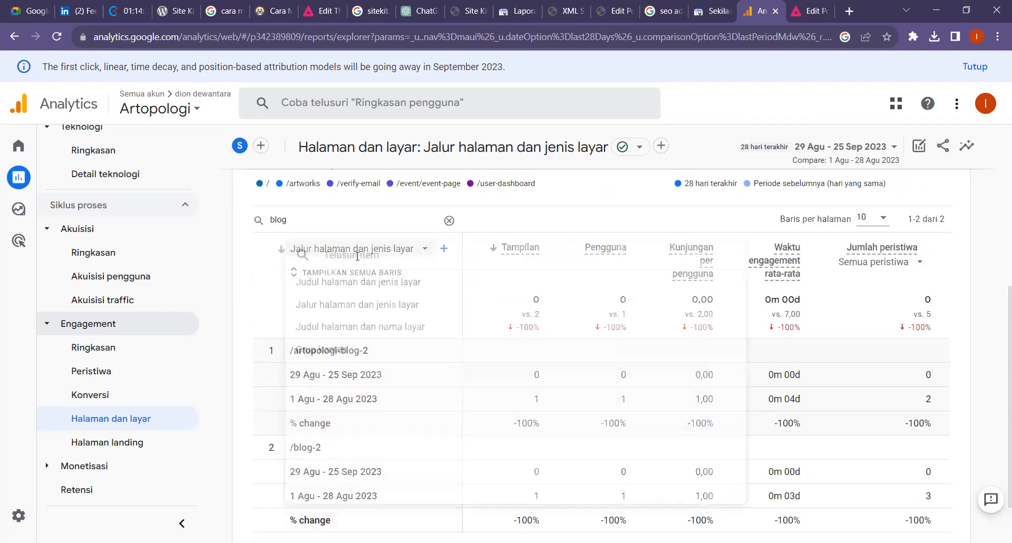
{"action": "left_click", "coordinate": [346, 328]}
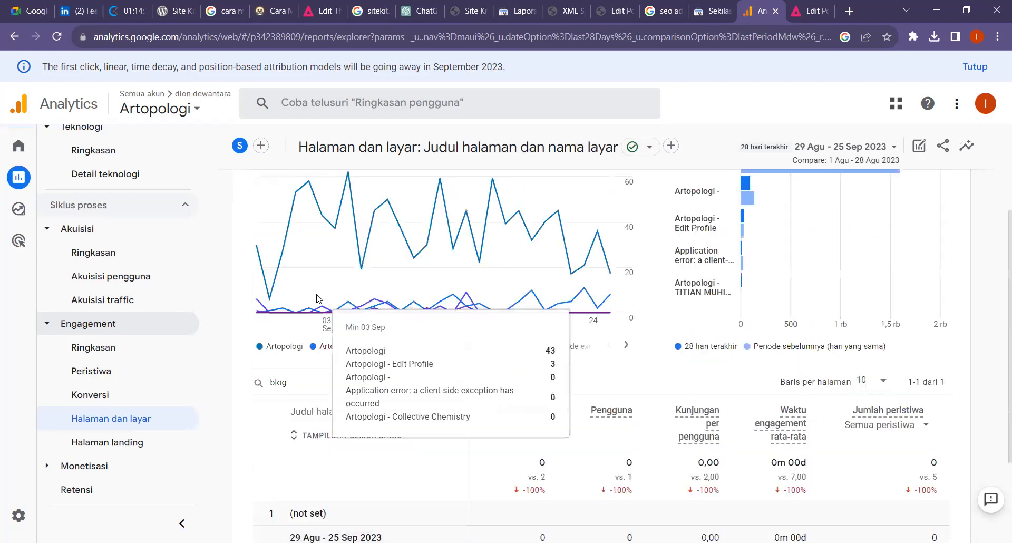
{"action": "left_click", "coordinate": [367, 280]}
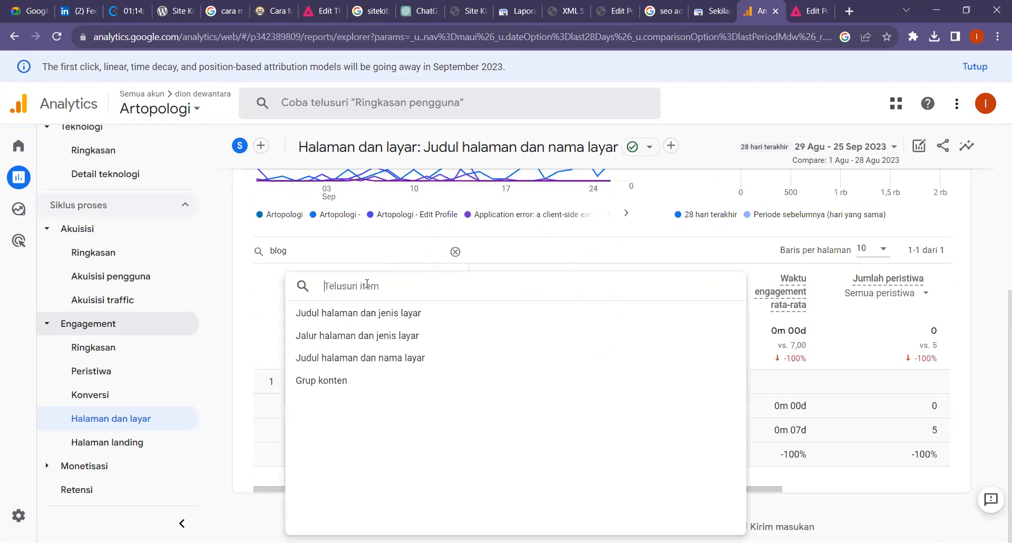
{"action": "left_click", "coordinate": [342, 332]}
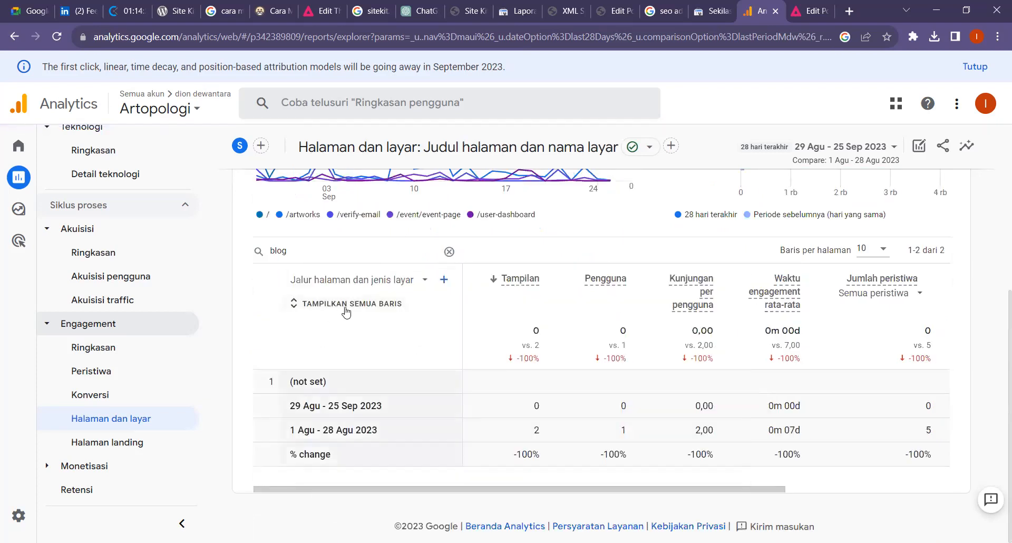
{"action": "left_click", "coordinate": [314, 352]}
{"action": "scroll", "coordinate": [353, 336], "scroll_direction": "down", "scroll_amount": 1}
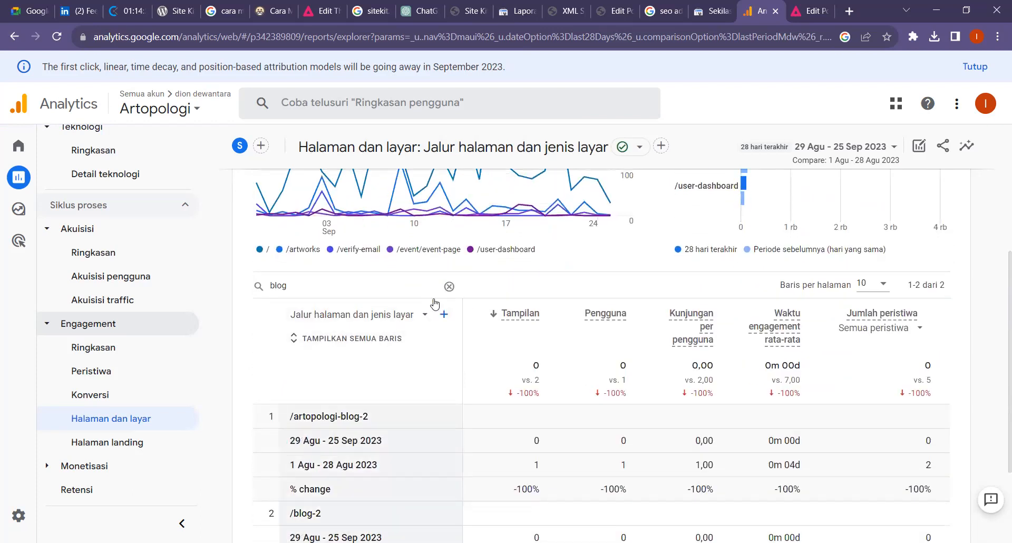
- Clear the blog search and examine the remaining page rows, including /user-dashboard, /login and /register
{"action": "left_click", "coordinate": [449, 287]}
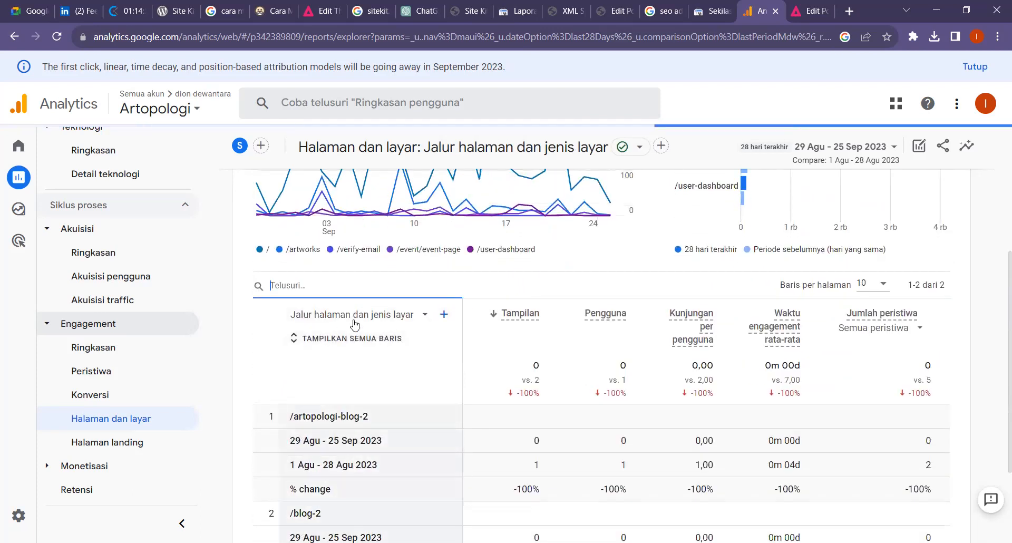
{"action": "scroll", "coordinate": [387, 327], "scroll_direction": "down", "scroll_amount": 10}
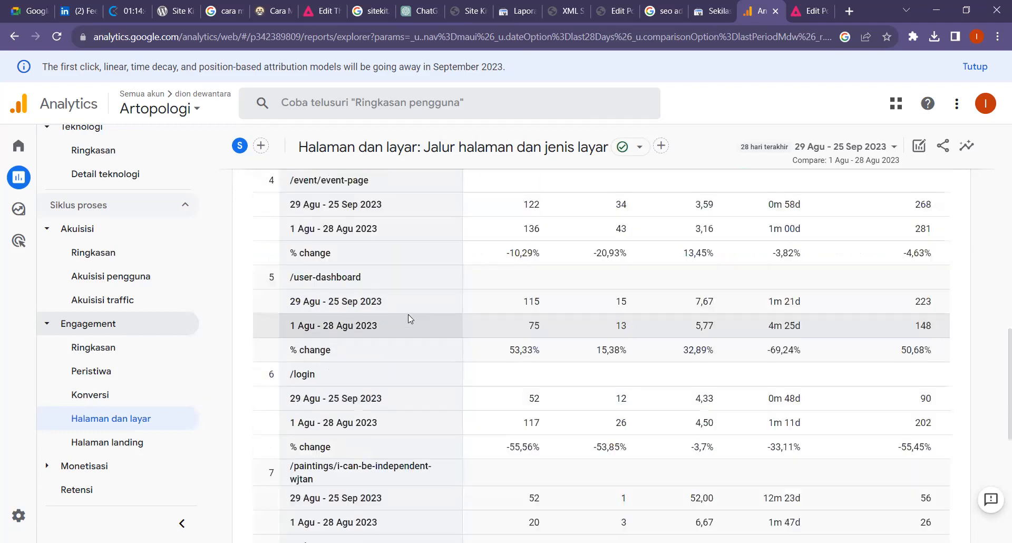
{"action": "scroll", "coordinate": [401, 333], "scroll_direction": "down", "scroll_amount": 3}
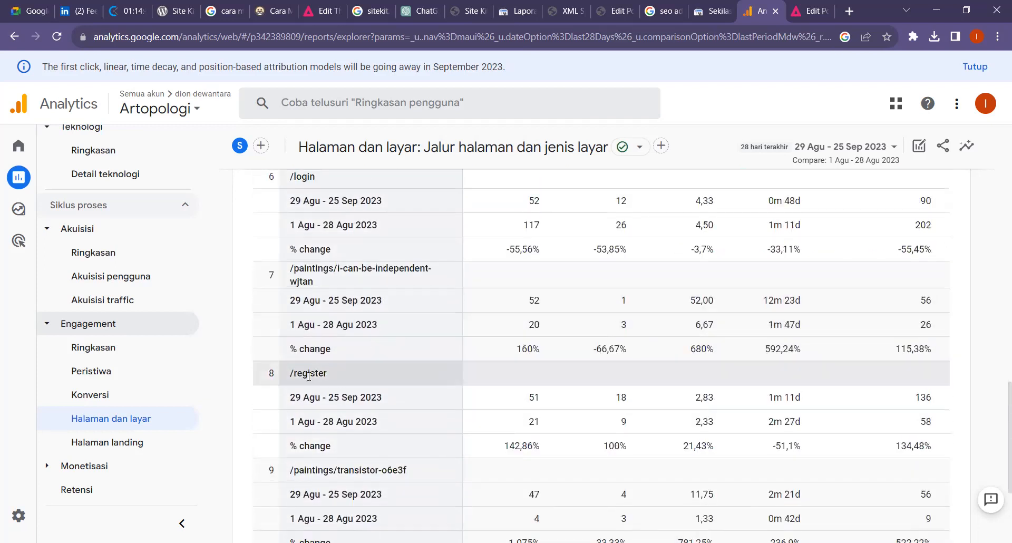
{"action": "scroll", "coordinate": [501, 338], "scroll_direction": "down", "scroll_amount": 1}
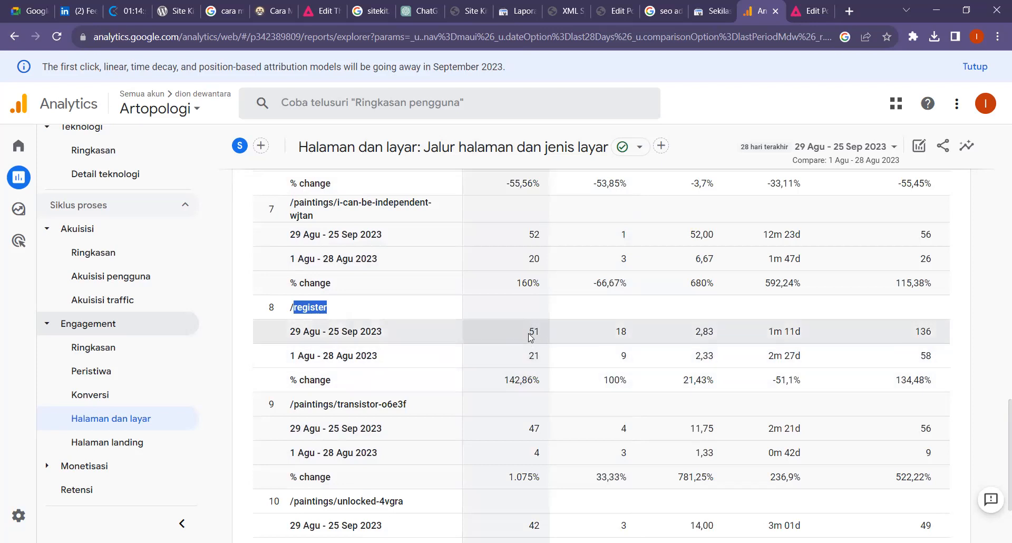
- Open the Halaman landing report and sort its table by landing page in descending order
{"action": "left_click", "coordinate": [126, 442]}
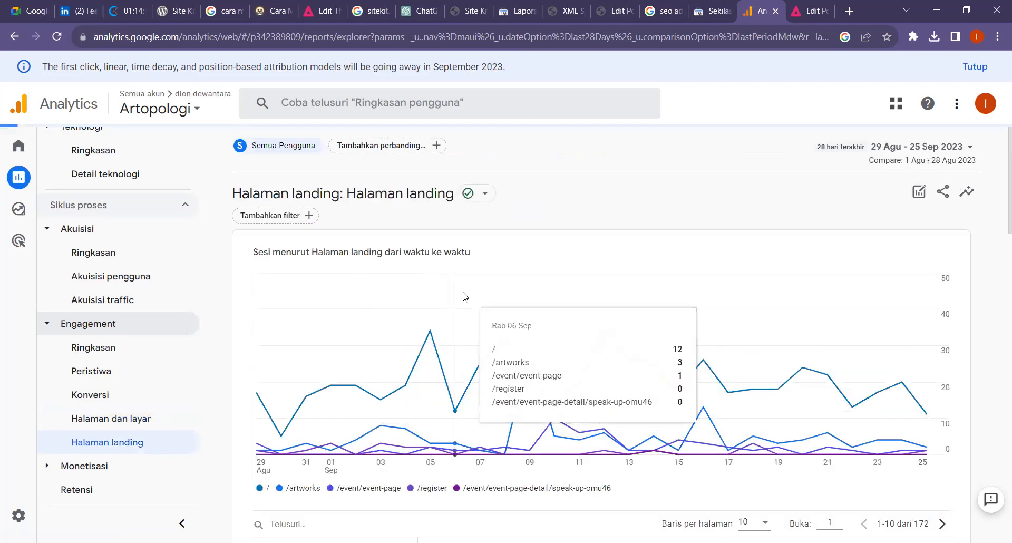
{"action": "scroll", "coordinate": [463, 297], "scroll_direction": "down", "scroll_amount": 10}
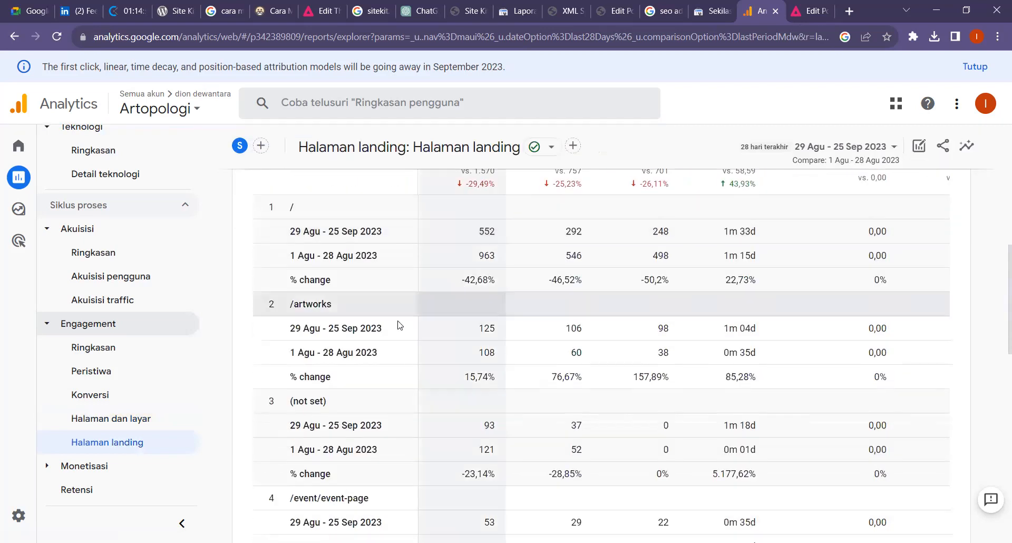
{"action": "scroll", "coordinate": [361, 332], "scroll_direction": "up", "scroll_amount": 5}
{"action": "left_click", "coordinate": [346, 357]}
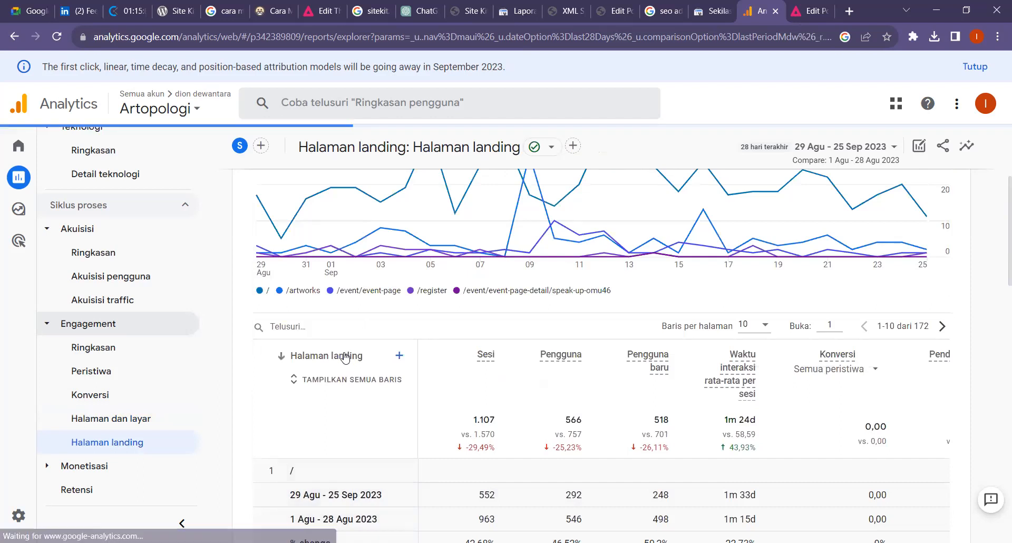
{"action": "scroll", "coordinate": [388, 308], "scroll_direction": "down", "scroll_amount": 1}
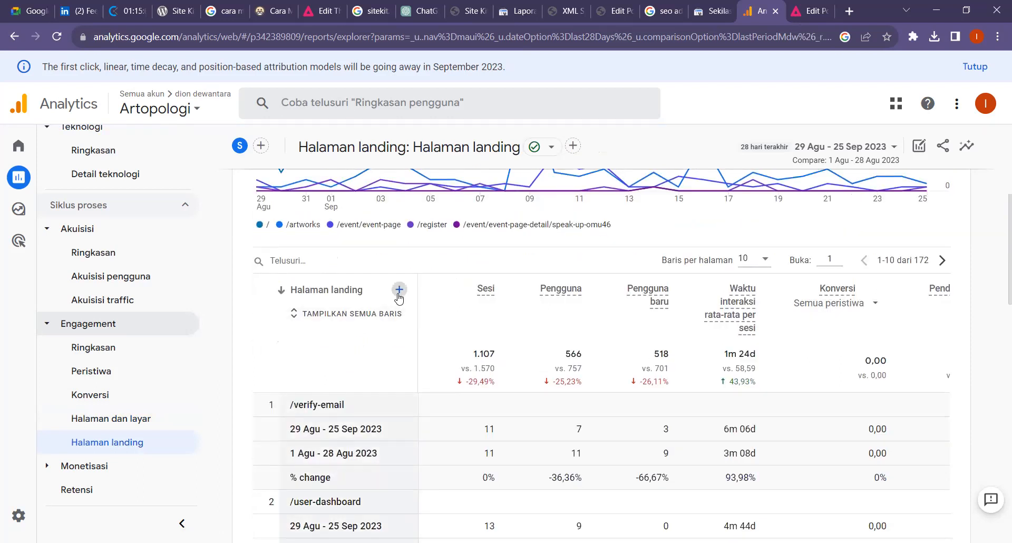
- Try Halaman landing + string kueri as the secondary dimension and examine the /verify-email rows
{"action": "left_click", "coordinate": [399, 290]}
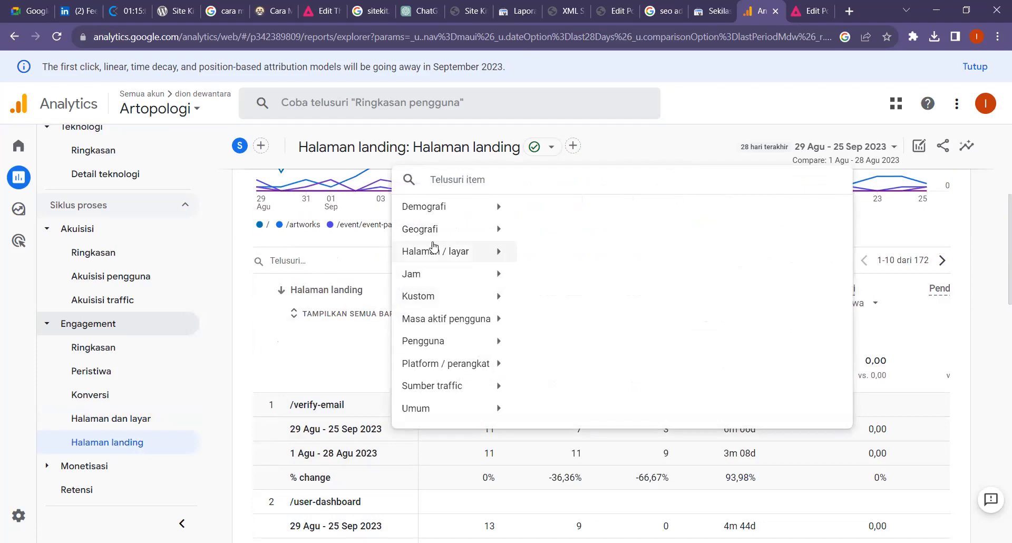
{"action": "left_click", "coordinate": [504, 258]}
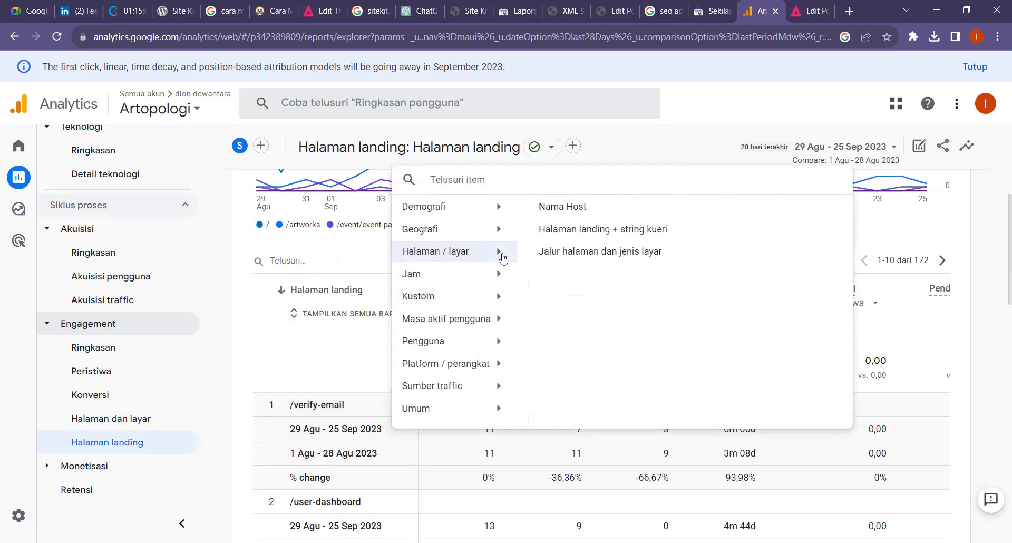
{"action": "left_click", "coordinate": [609, 234]}
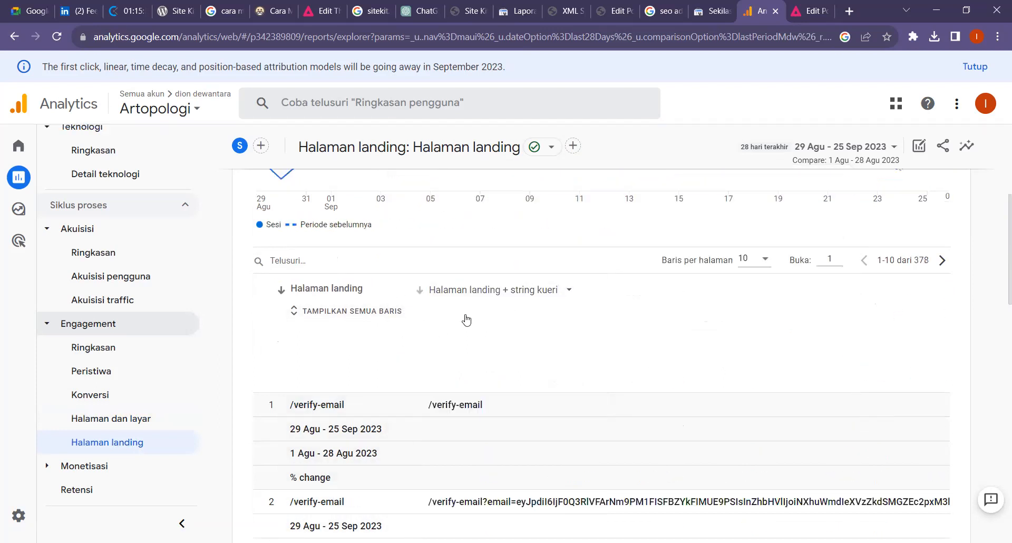
{"action": "scroll", "coordinate": [496, 315], "scroll_direction": "down", "scroll_amount": 4}
{"action": "scroll", "coordinate": [483, 312], "scroll_direction": "up", "scroll_amount": 4}
{"action": "scroll", "coordinate": [483, 312], "scroll_direction": "down", "scroll_amount": 3}
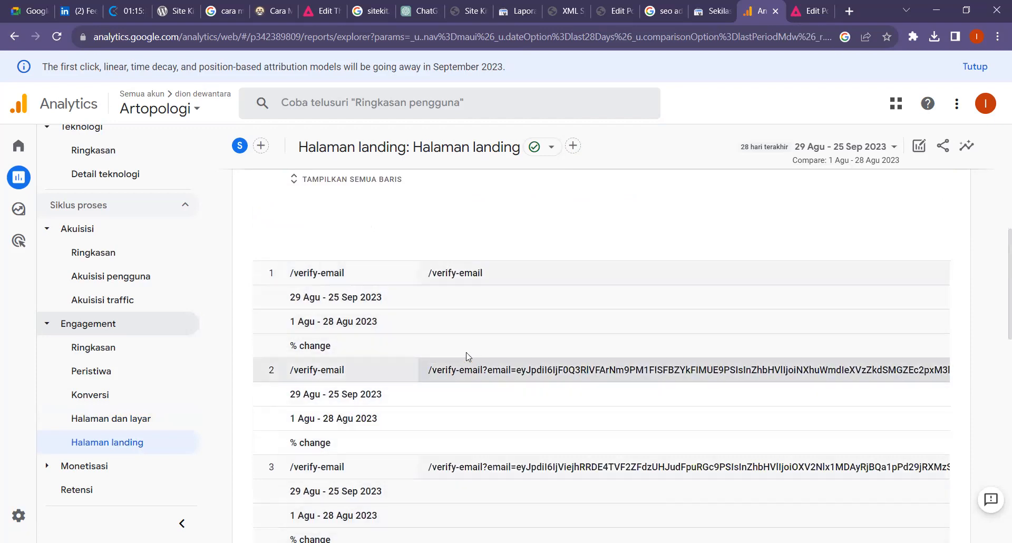
{"action": "scroll", "coordinate": [475, 353], "scroll_direction": "down", "scroll_amount": 3}
{"action": "scroll", "coordinate": [496, 349], "scroll_direction": "down", "scroll_amount": 12}
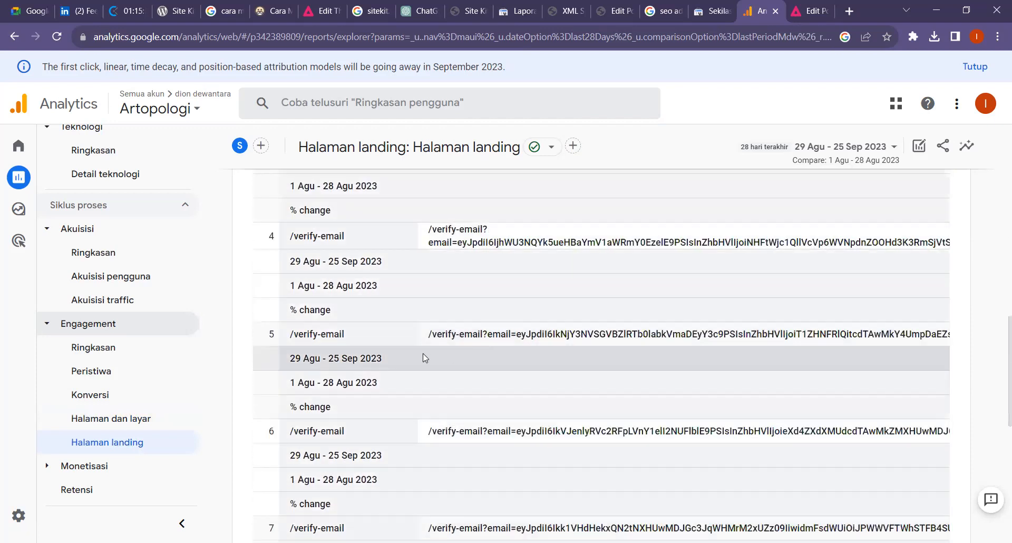
{"action": "scroll", "coordinate": [483, 346], "scroll_direction": "up", "scroll_amount": 15}
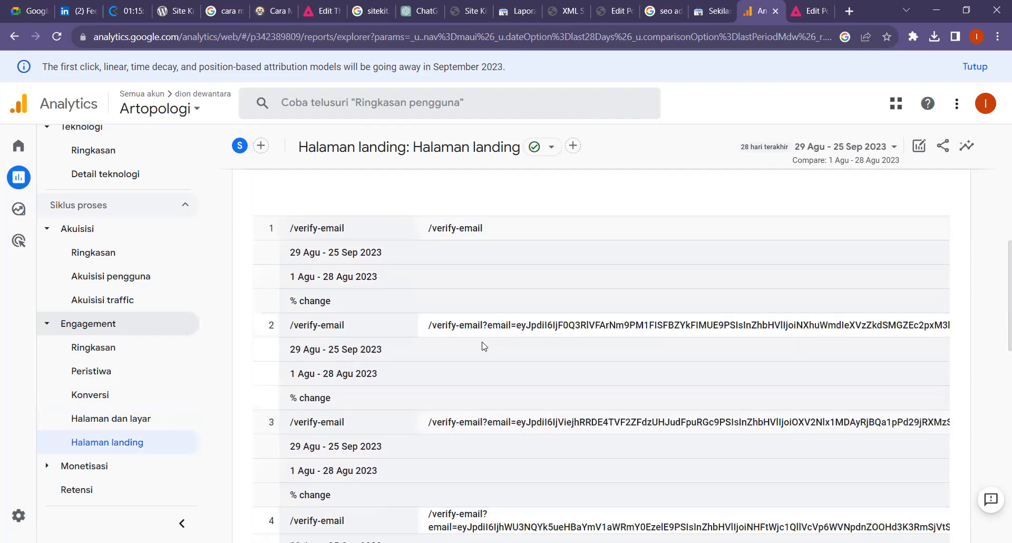
{"action": "scroll", "coordinate": [456, 335], "scroll_direction": "down", "scroll_amount": 5}
{"action": "scroll", "coordinate": [444, 305], "scroll_direction": "up", "scroll_amount": 2}
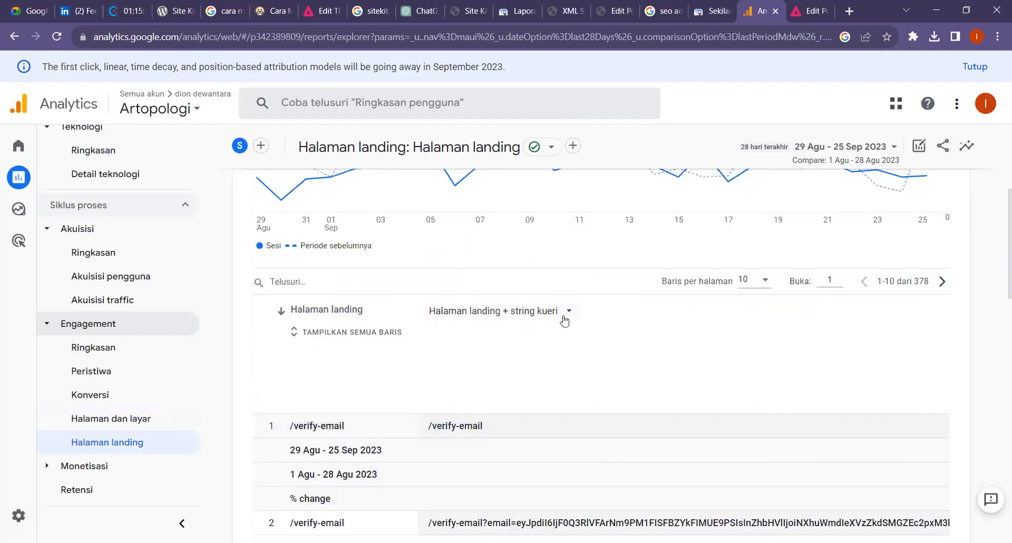
- Set the landing page table's secondary dimension to Kota and examine the rows by city
{"action": "left_click", "coordinate": [570, 315]}
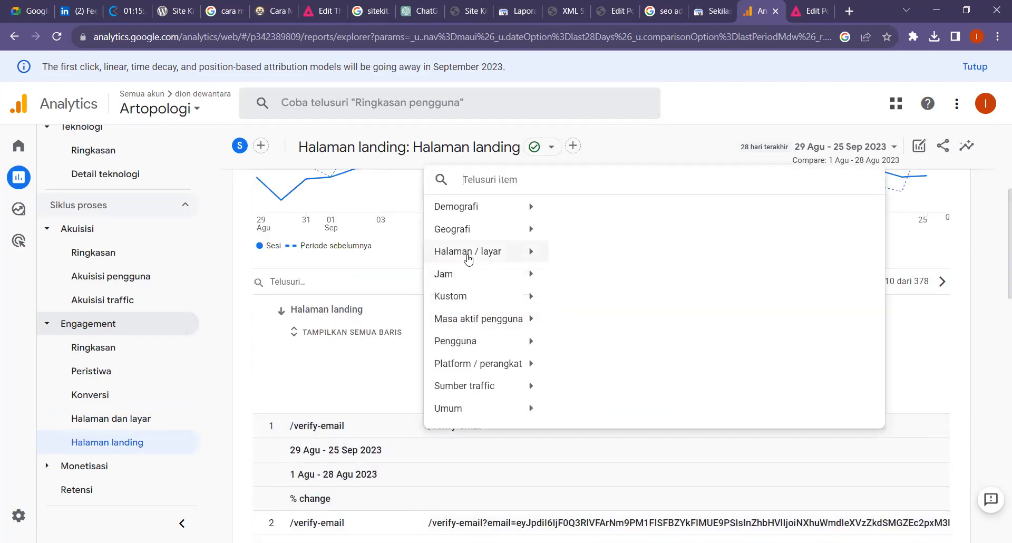
{"action": "left_click", "coordinate": [469, 230]}
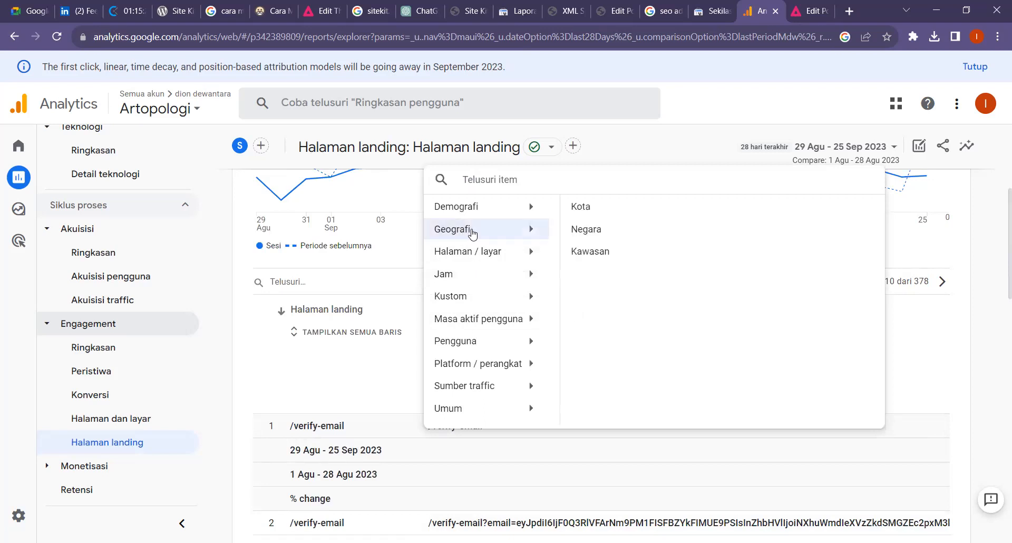
{"action": "left_click", "coordinate": [585, 210]}
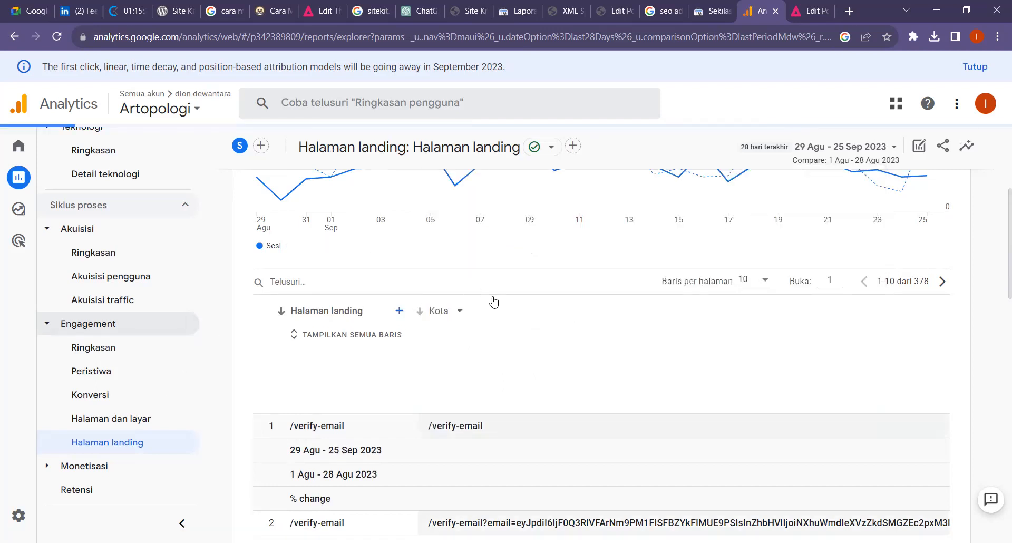
{"action": "scroll", "coordinate": [463, 336], "scroll_direction": "down", "scroll_amount": 4}
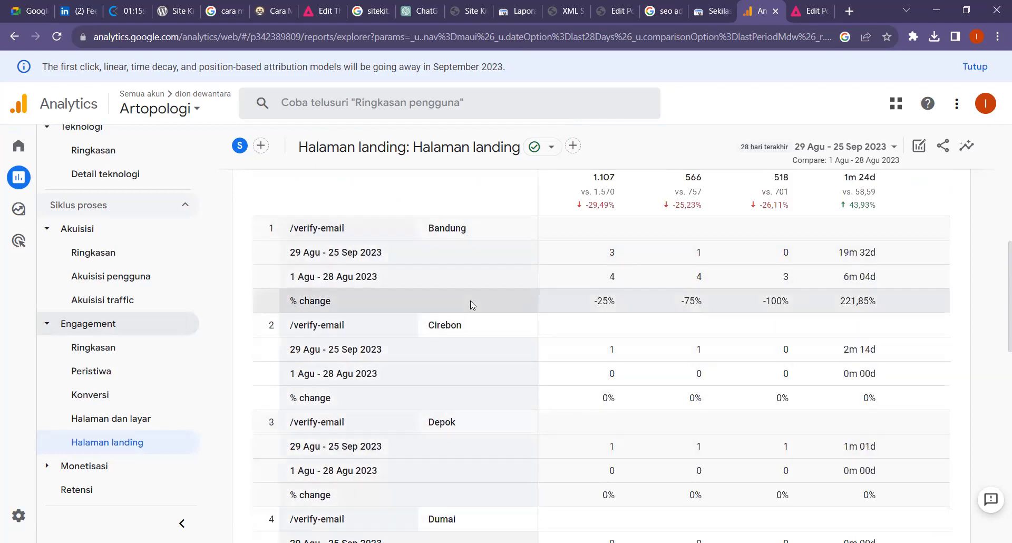
{"action": "scroll", "coordinate": [451, 383], "scroll_direction": "down", "scroll_amount": 10}
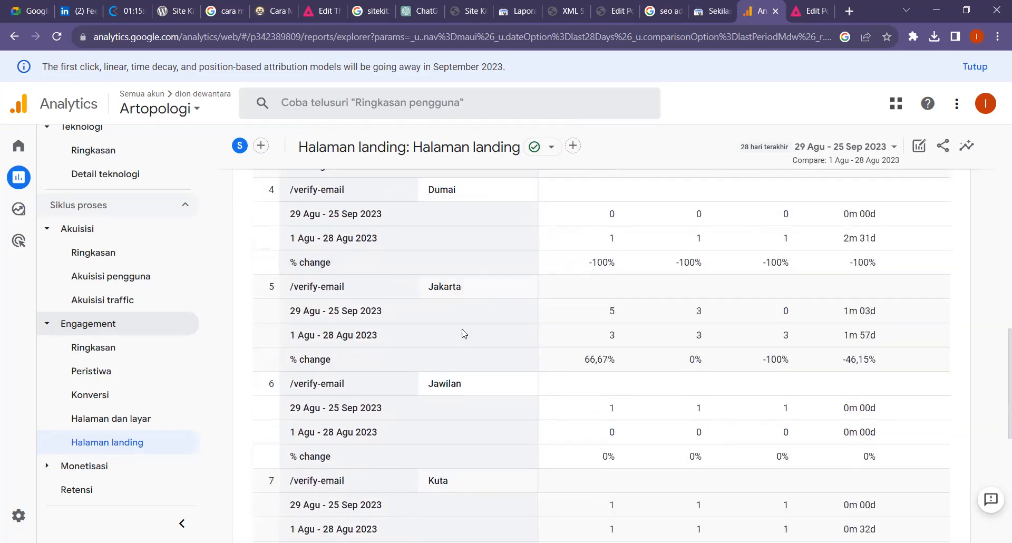
{"action": "scroll", "coordinate": [463, 334], "scroll_direction": "down", "scroll_amount": 4}
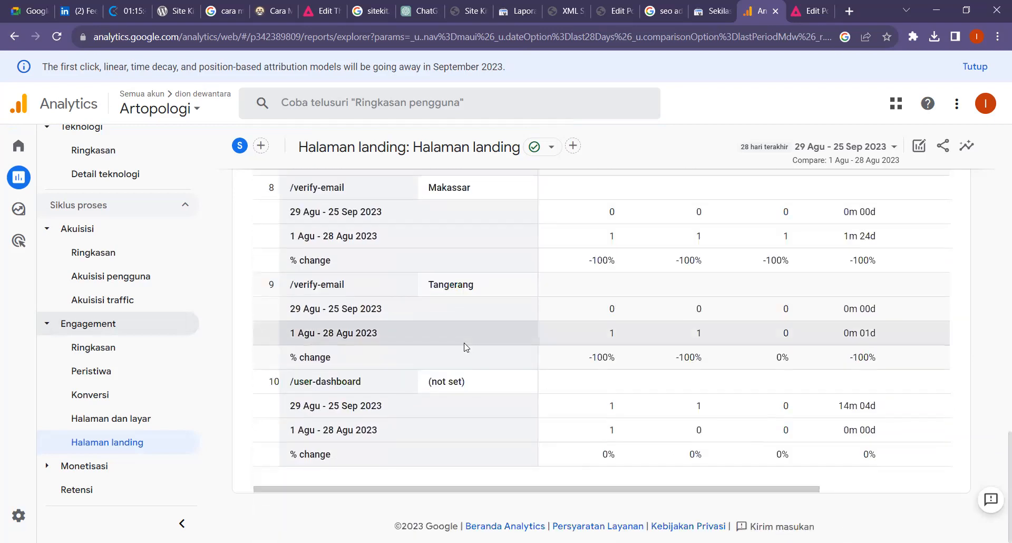
{"action": "scroll", "coordinate": [466, 347], "scroll_direction": "up", "scroll_amount": 18}
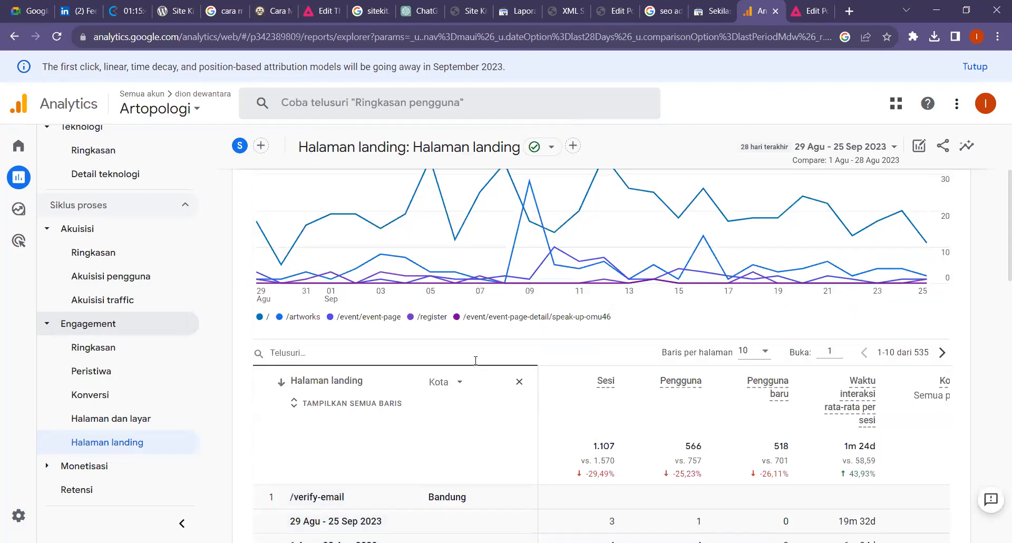
{"action": "scroll", "coordinate": [475, 361], "scroll_direction": "down", "scroll_amount": 1}
{"action": "left_click", "coordinate": [460, 326]}
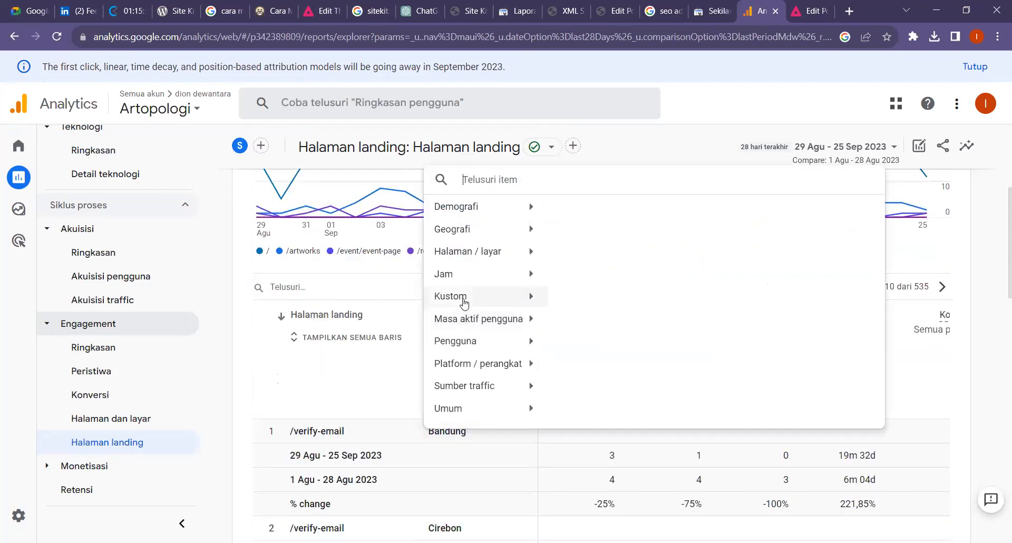
{"action": "left_click", "coordinate": [453, 281]}
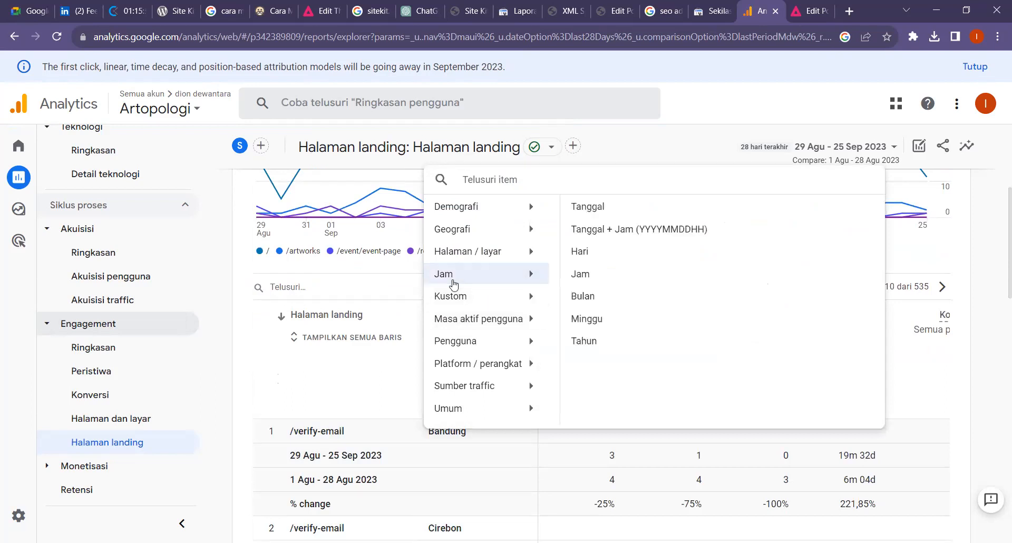
{"action": "left_click", "coordinate": [466, 257]}
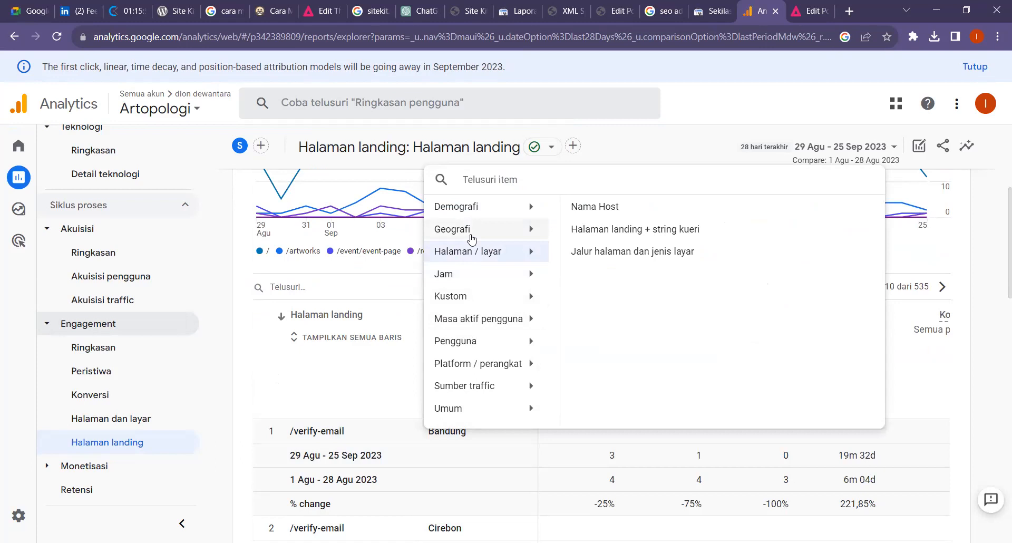
{"action": "left_click", "coordinate": [395, 237]}
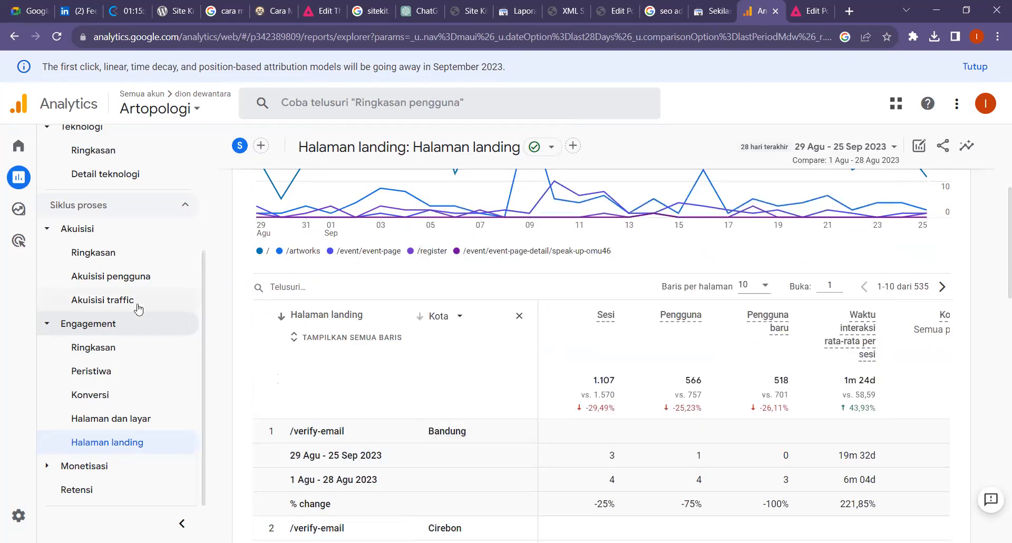
- Open the Retensi report and examine its new and returning user, cohort retention, user engagement and lifetime value charts
{"action": "left_click", "coordinate": [58, 465]}
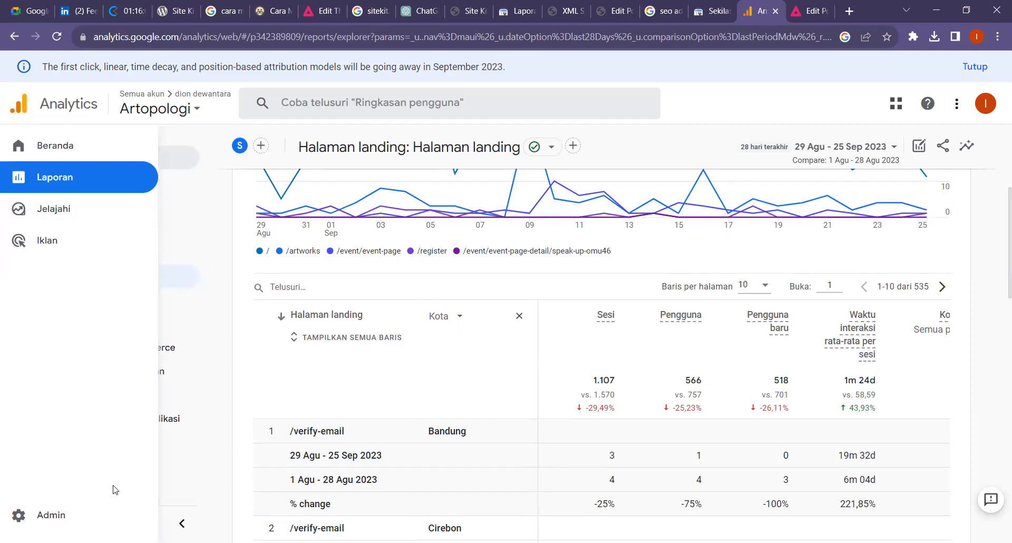
{"action": "left_click", "coordinate": [85, 497]}
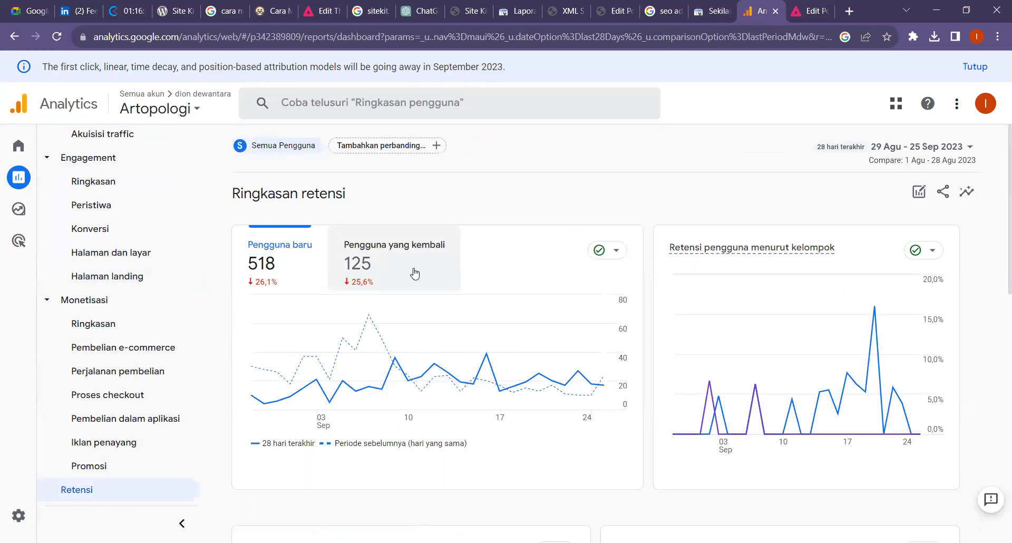
{"action": "scroll", "coordinate": [415, 273], "scroll_direction": "down", "scroll_amount": 5}
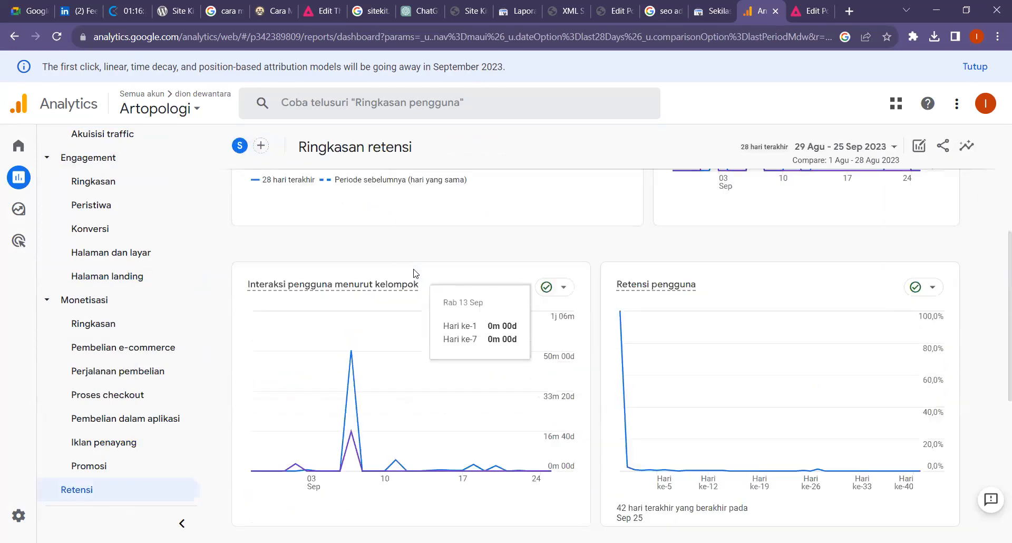
{"action": "scroll", "coordinate": [422, 304], "scroll_direction": "down", "scroll_amount": 3}
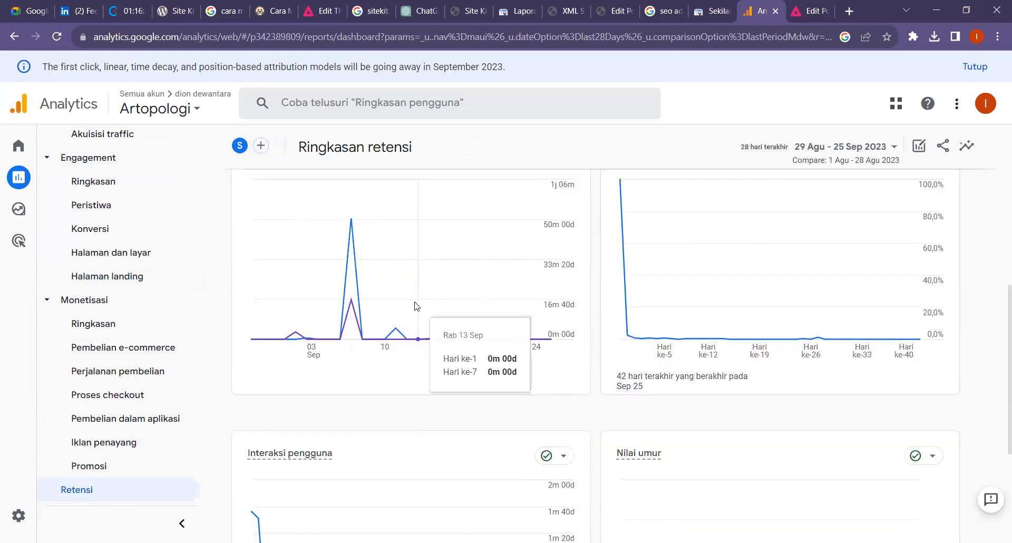
{"action": "scroll", "coordinate": [478, 315], "scroll_direction": "down", "scroll_amount": 4}
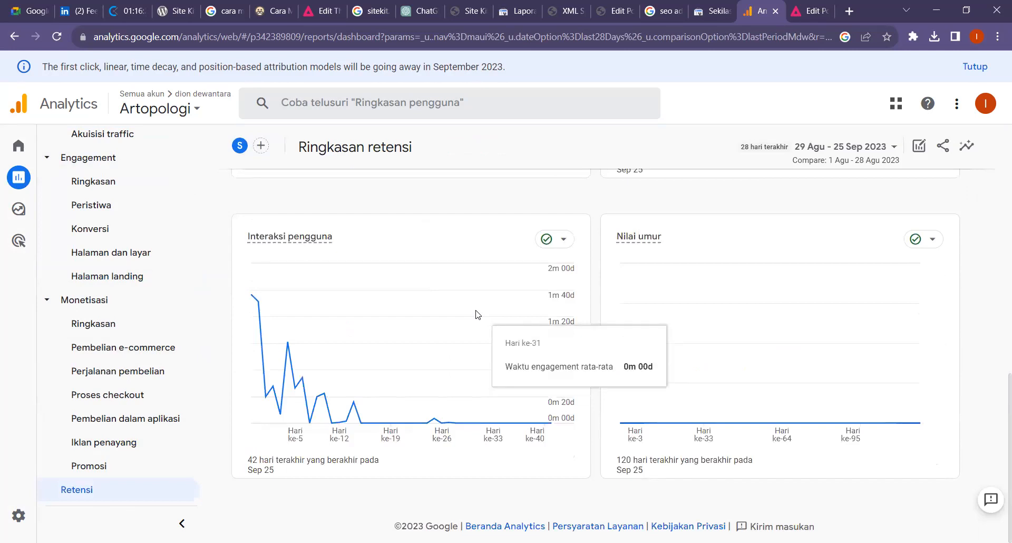
- Open Ringkasan laporan and examine new users and sessions by default channel group, covering Direct, Organic Search and Paid Search
{"action": "left_click", "coordinate": [694, 15]}
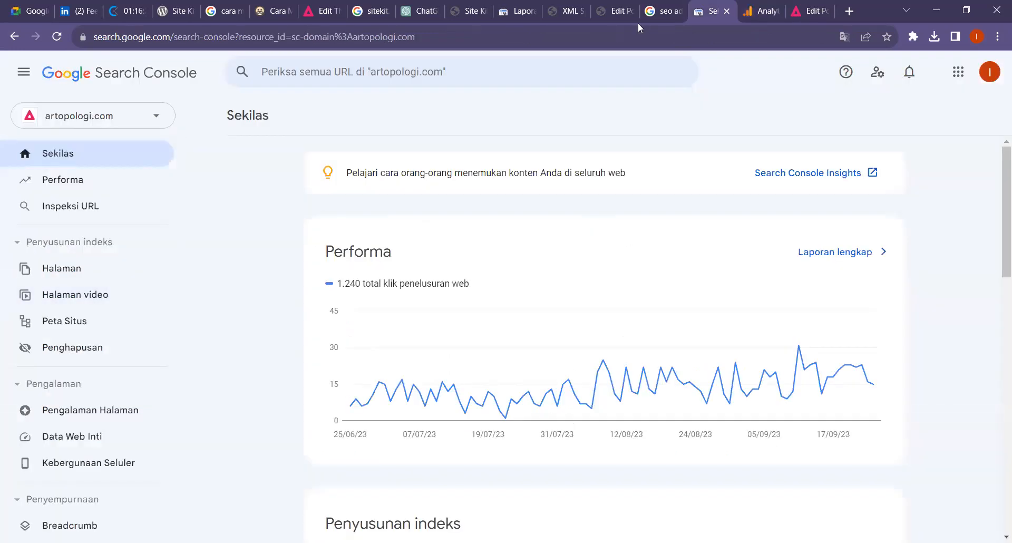
{"action": "left_click", "coordinate": [761, 11]}
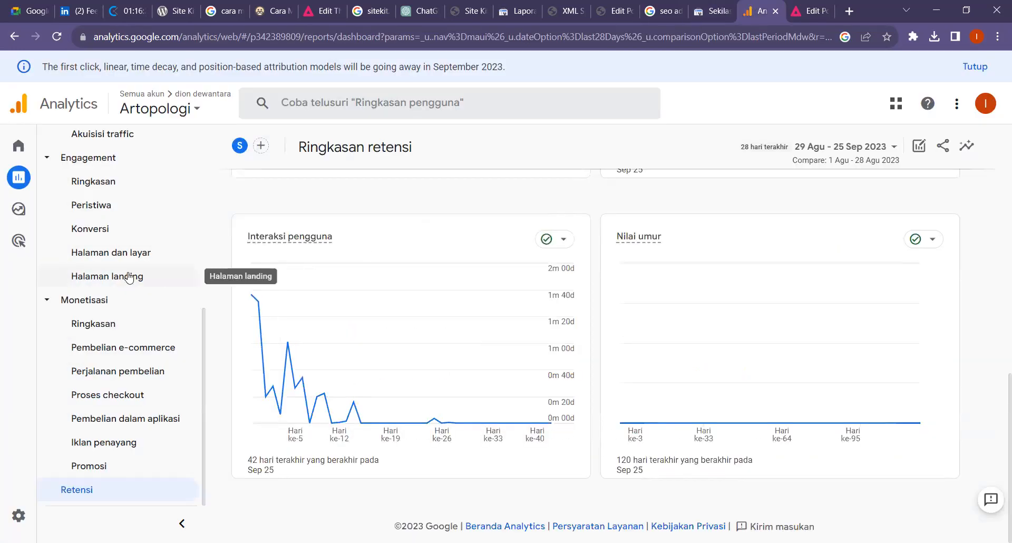
{"action": "scroll", "coordinate": [131, 301], "scroll_direction": "up", "scroll_amount": 3}
{"action": "scroll", "coordinate": [131, 304], "scroll_direction": "up", "scroll_amount": 3}
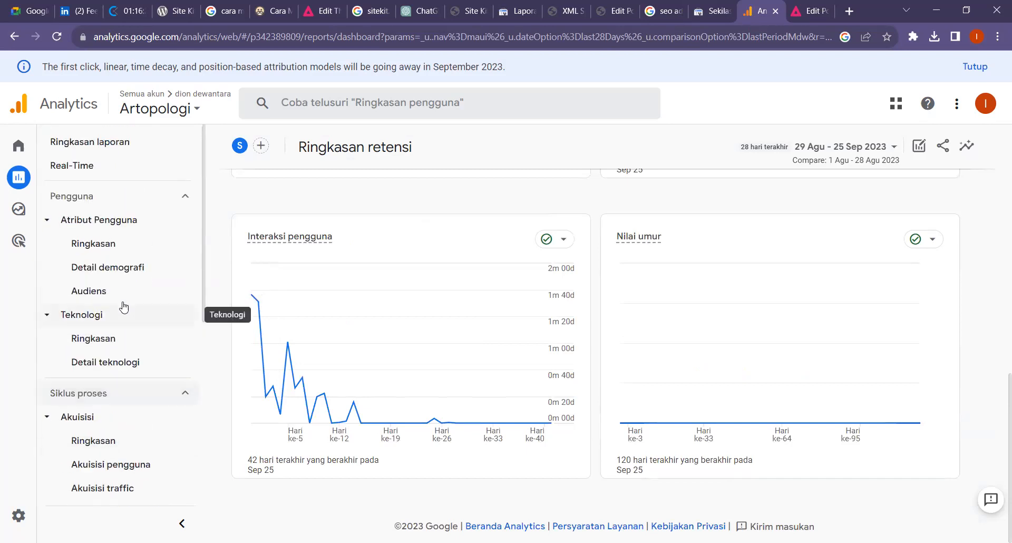
{"action": "left_click", "coordinate": [110, 153]}
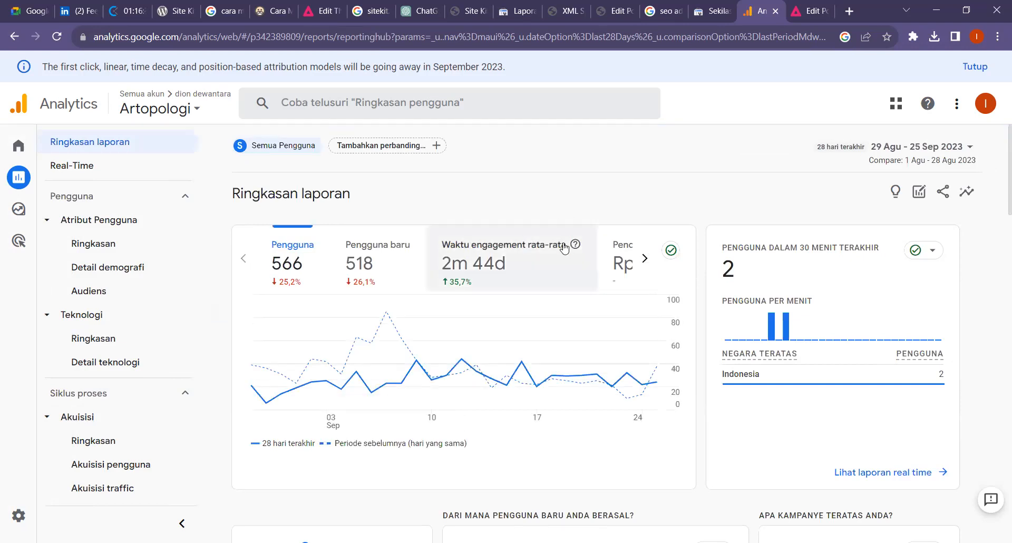
{"action": "scroll", "coordinate": [563, 248], "scroll_direction": "down", "scroll_amount": 4}
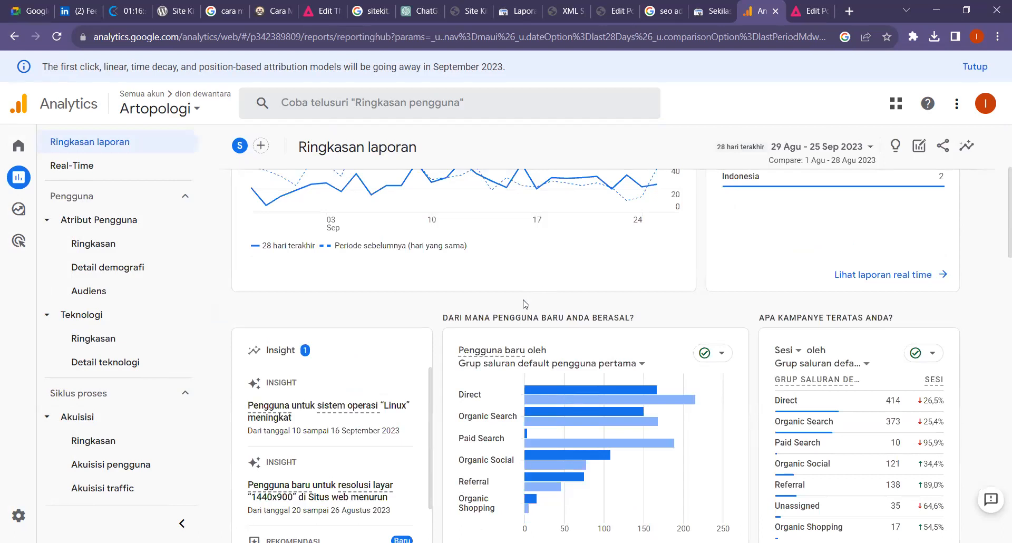
{"action": "scroll", "coordinate": [525, 304], "scroll_direction": "down", "scroll_amount": 3}
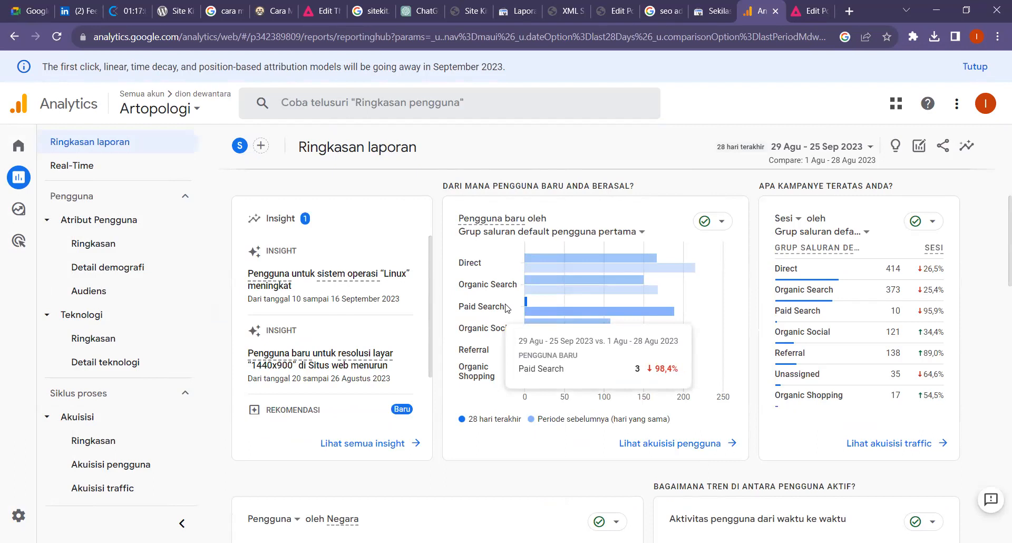
{"action": "scroll", "coordinate": [140, 290], "scroll_direction": "down", "scroll_amount": 1}
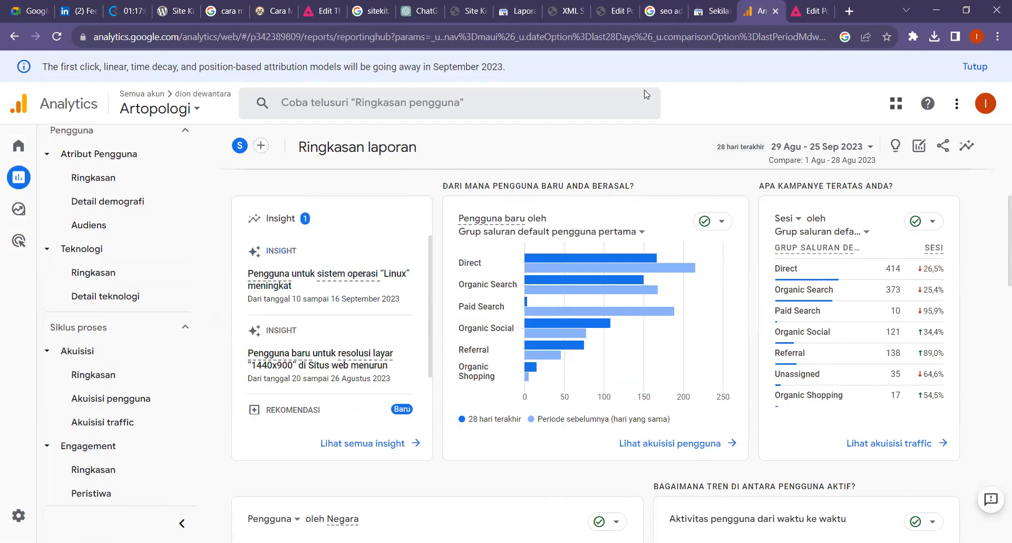
- Switch to Search Console, open the Performa report for artopologi.com, and compare the last 7 days with the previous period
{"action": "left_click", "coordinate": [710, 11]}
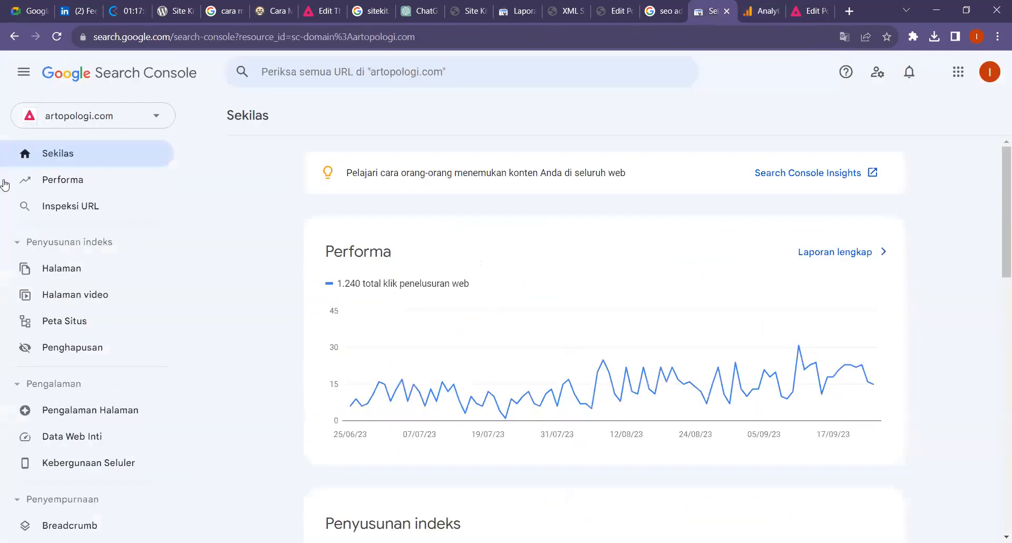
{"action": "left_click", "coordinate": [87, 188]}
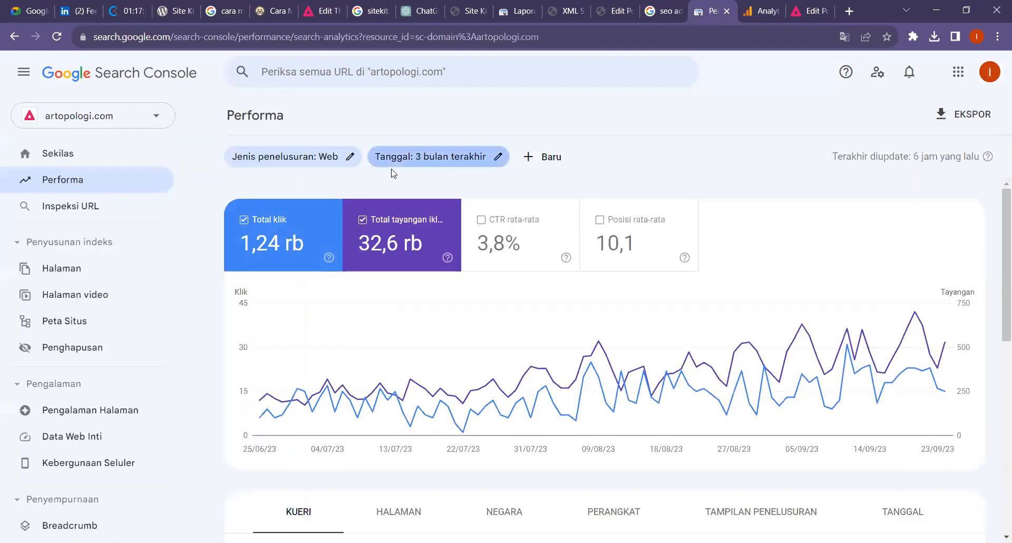
{"action": "left_click", "coordinate": [399, 168]}
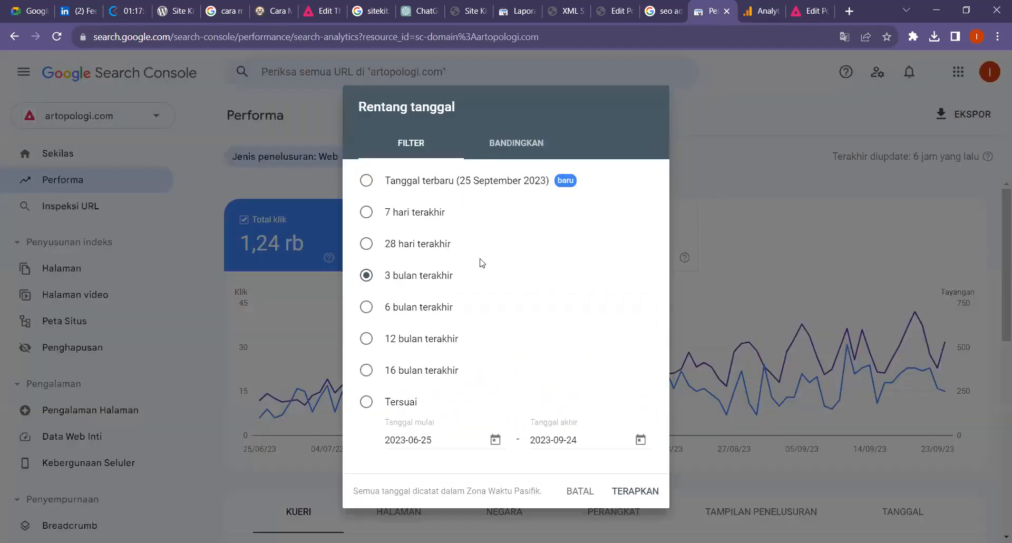
{"action": "left_click", "coordinate": [505, 148]}
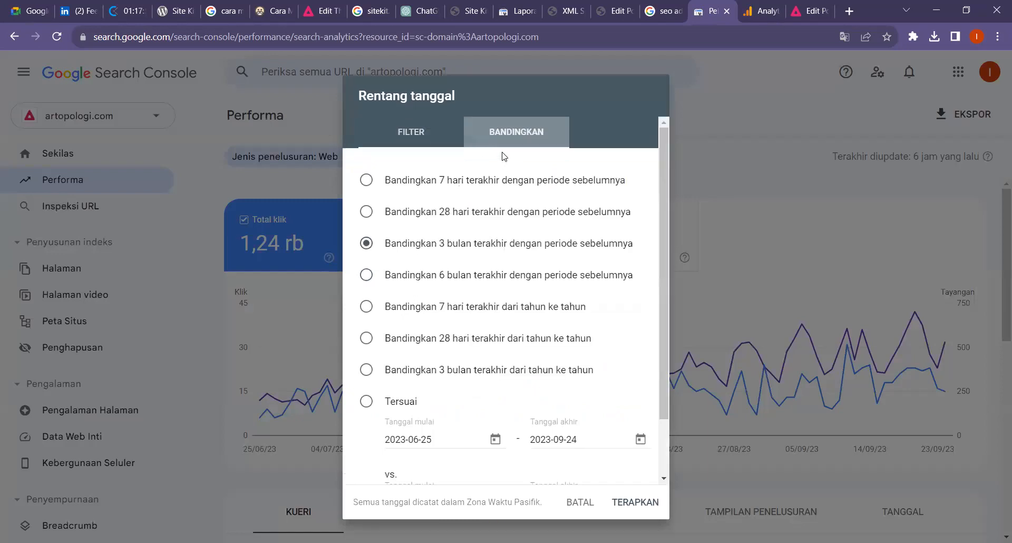
{"action": "left_click", "coordinate": [436, 181]}
{"action": "scroll", "coordinate": [527, 343], "scroll_direction": "down", "scroll_amount": 2}
{"action": "left_click", "coordinate": [641, 501]}
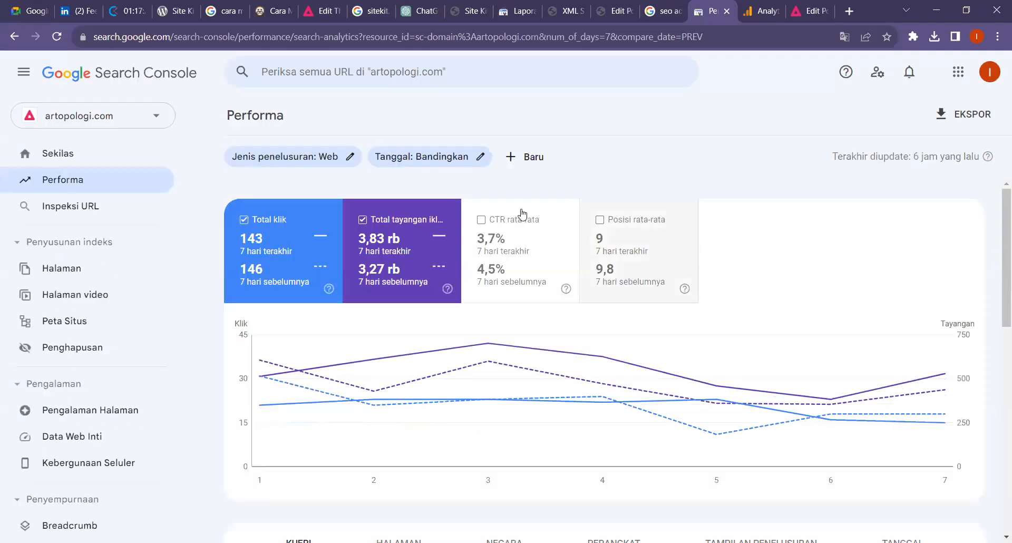
- Add average position to the performance chart, and examine the 7-day comparison of clicks, impressions and queries
{"action": "left_click", "coordinate": [488, 224]}
{"action": "left_click", "coordinate": [592, 220]}
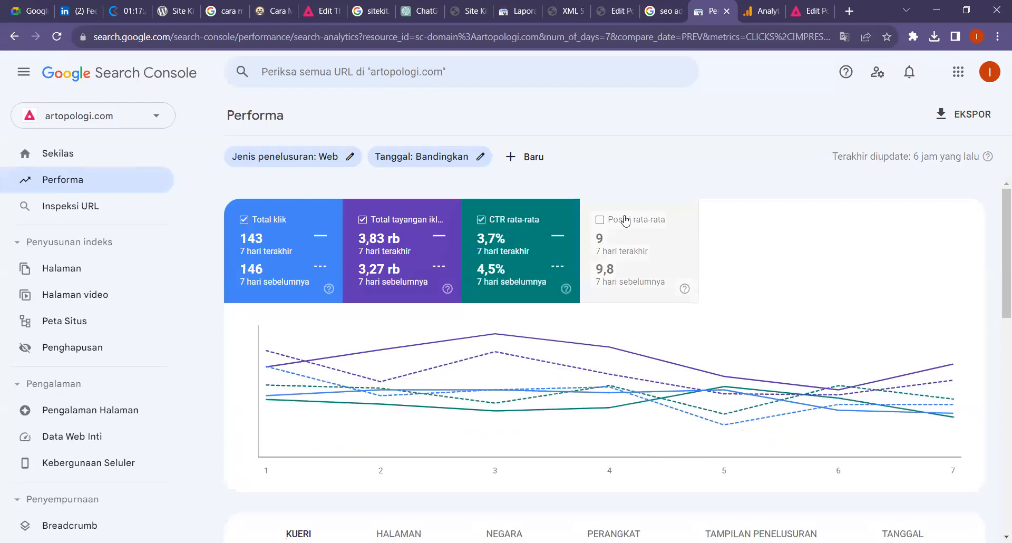
{"action": "left_click", "coordinate": [484, 232]}
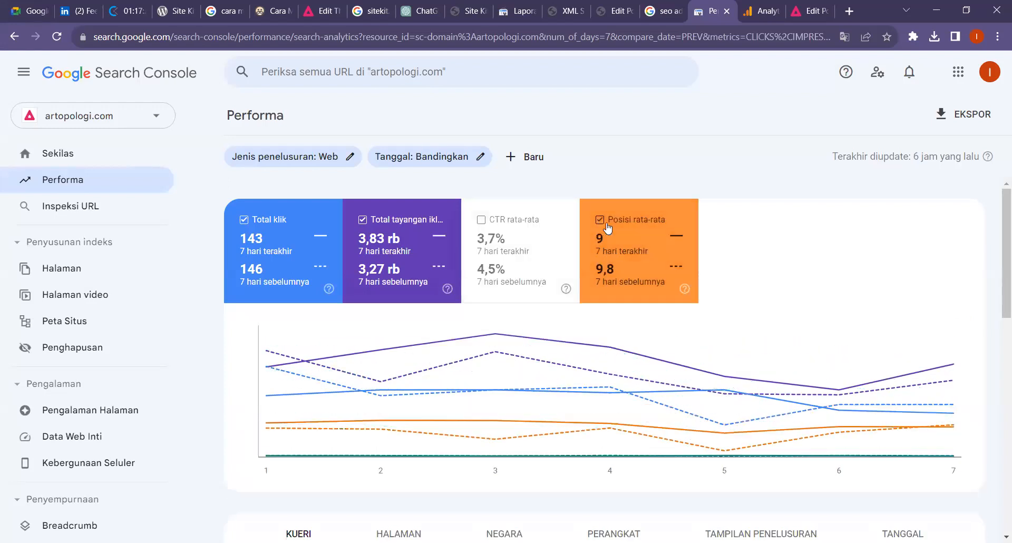
{"action": "left_click", "coordinate": [262, 271]}
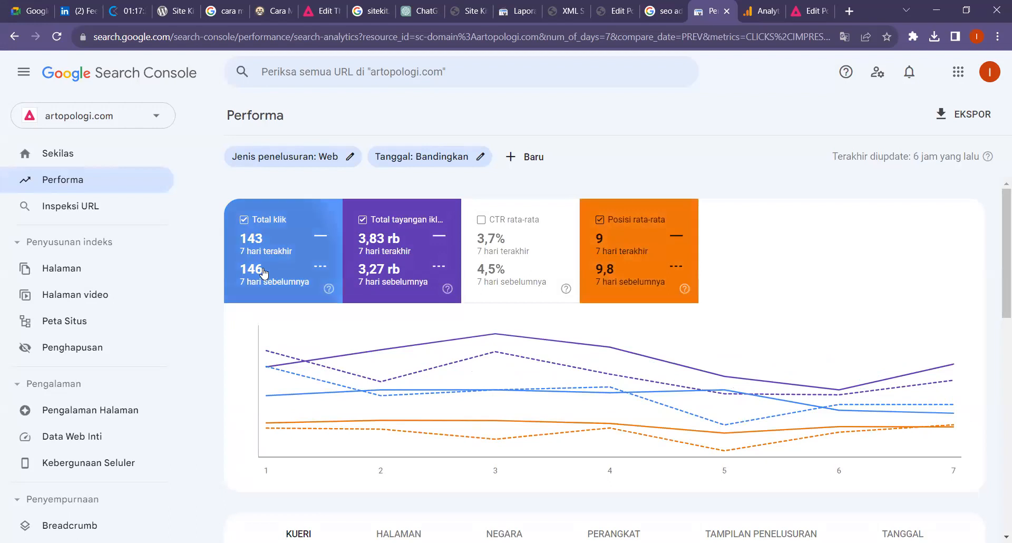
{"action": "left_click", "coordinate": [254, 240]}
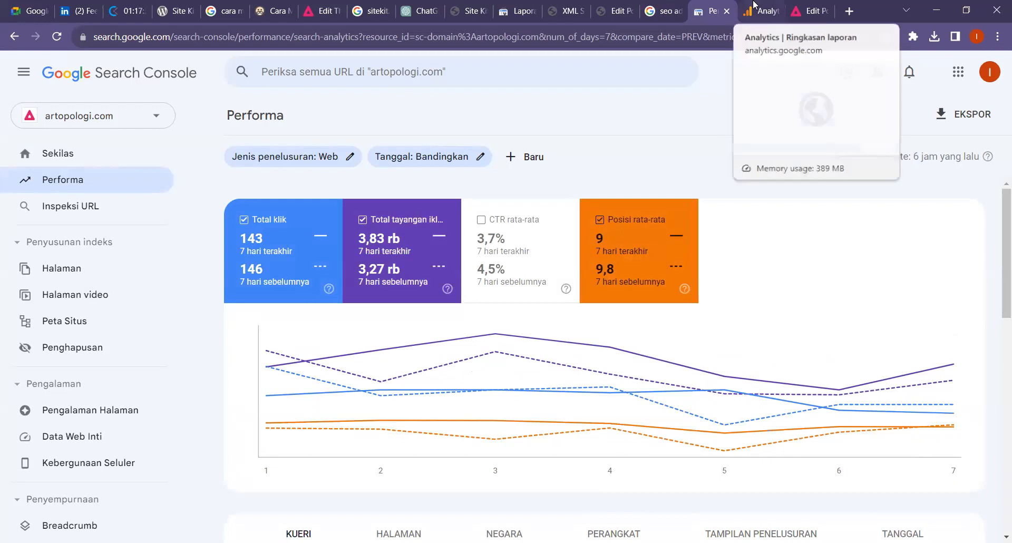
{"action": "scroll", "coordinate": [411, 327], "scroll_direction": "down", "scroll_amount": 5}
{"action": "scroll", "coordinate": [423, 339], "scroll_direction": "up", "scroll_amount": 3}
{"action": "scroll", "coordinate": [423, 339], "scroll_direction": "down", "scroll_amount": 5}
{"action": "scroll", "coordinate": [423, 341], "scroll_direction": "up", "scroll_amount": 6}
{"action": "scroll", "coordinate": [425, 344], "scroll_direction": "up", "scroll_amount": 1}
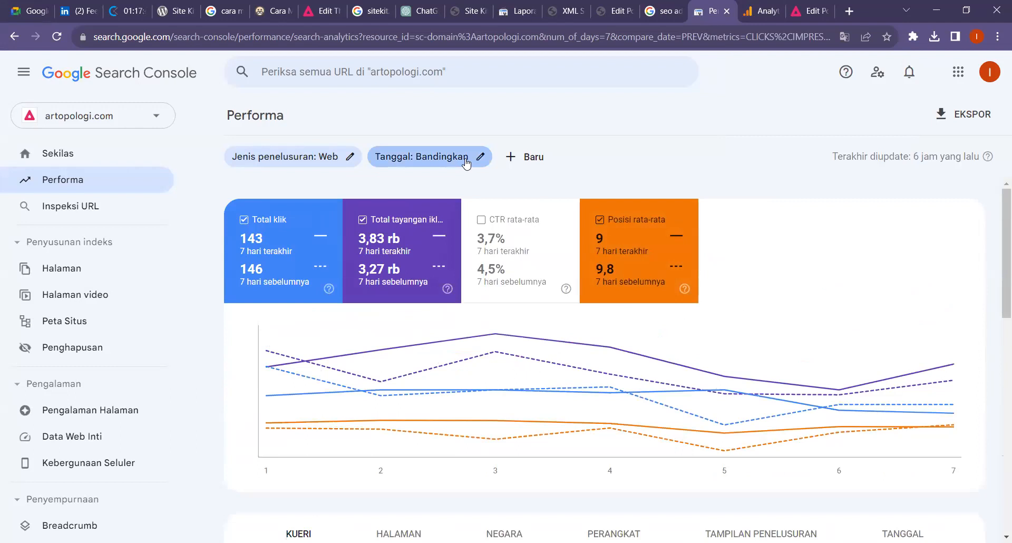
- Compare the last 3 months with the previous period, and add average CTR to the performance chart
{"action": "left_click", "coordinate": [466, 163]}
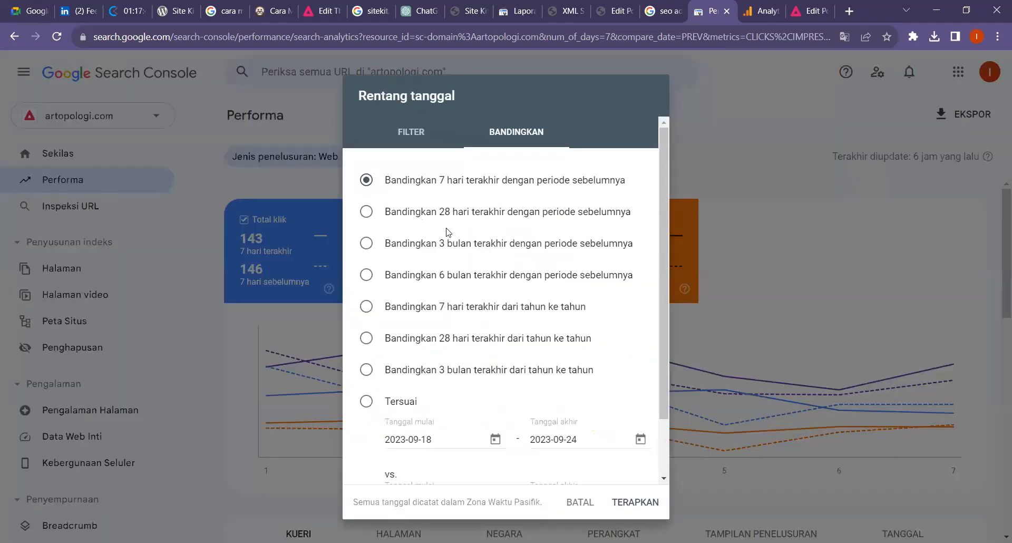
{"action": "left_click", "coordinate": [446, 247]}
{"action": "left_click", "coordinate": [636, 502]}
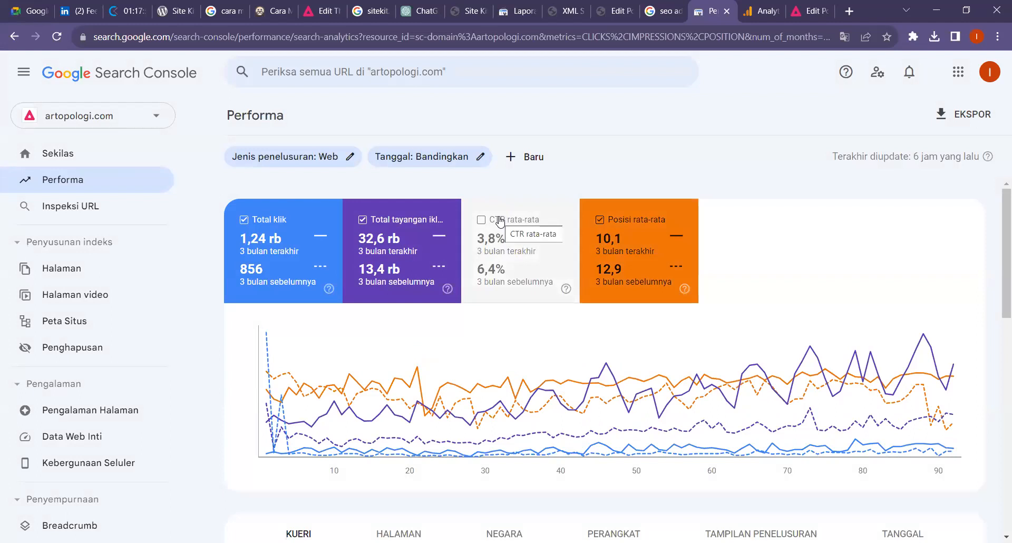
{"action": "left_click", "coordinate": [500, 220]}
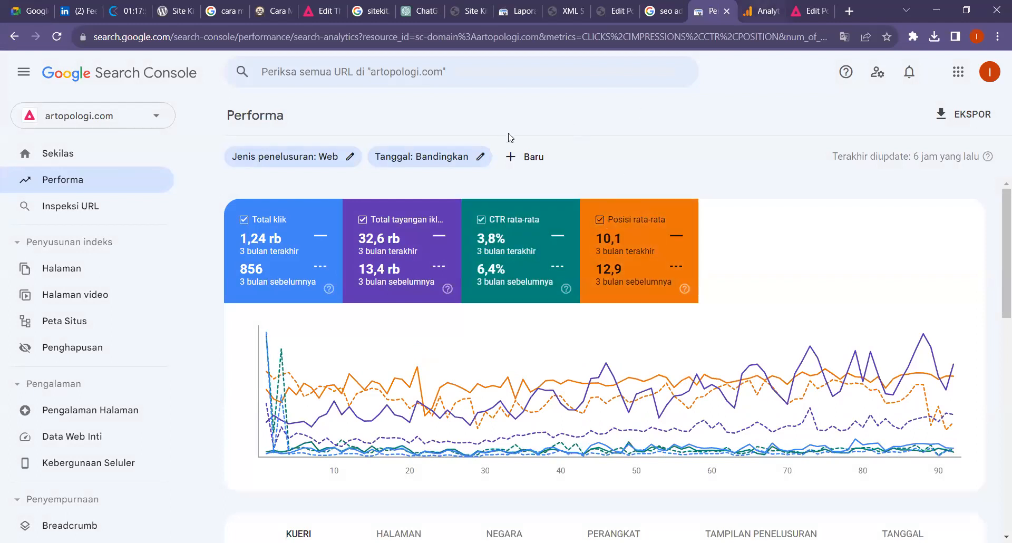
- Set the performance date comparison to the last 28 days versus the previous period
{"action": "left_click", "coordinate": [427, 157]}
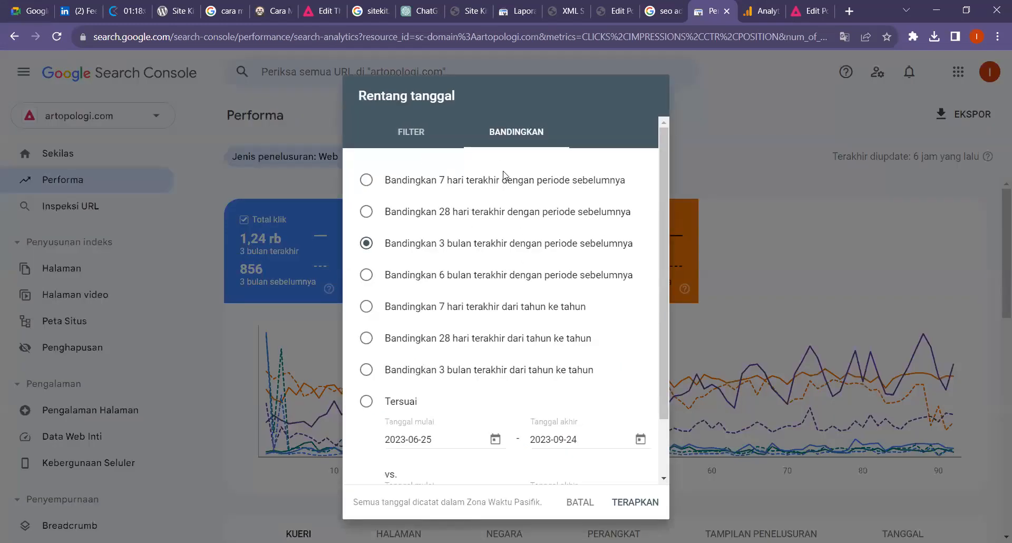
{"action": "left_click", "coordinate": [472, 210]}
{"action": "scroll", "coordinate": [527, 368], "scroll_direction": "down", "scroll_amount": 2}
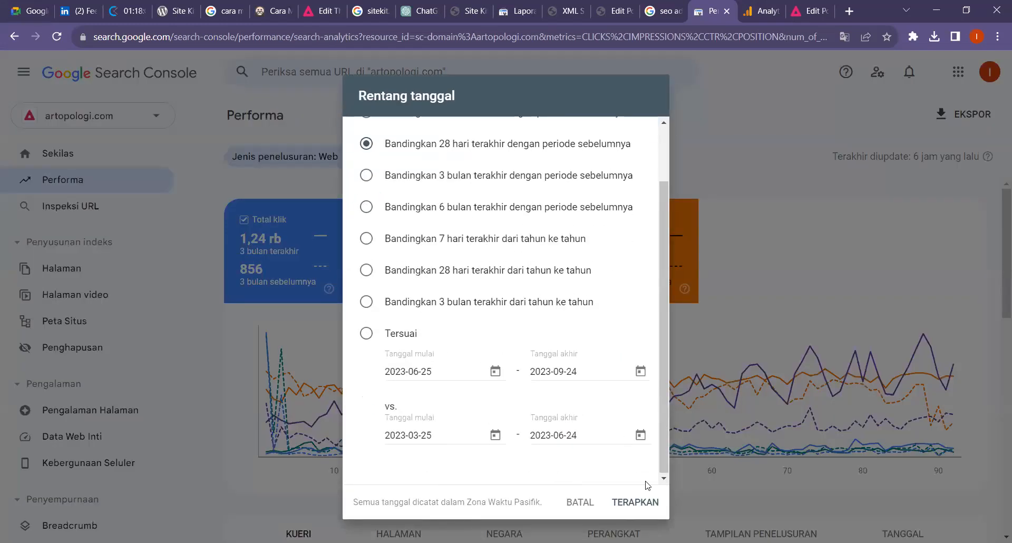
{"action": "left_click", "coordinate": [638, 502]}
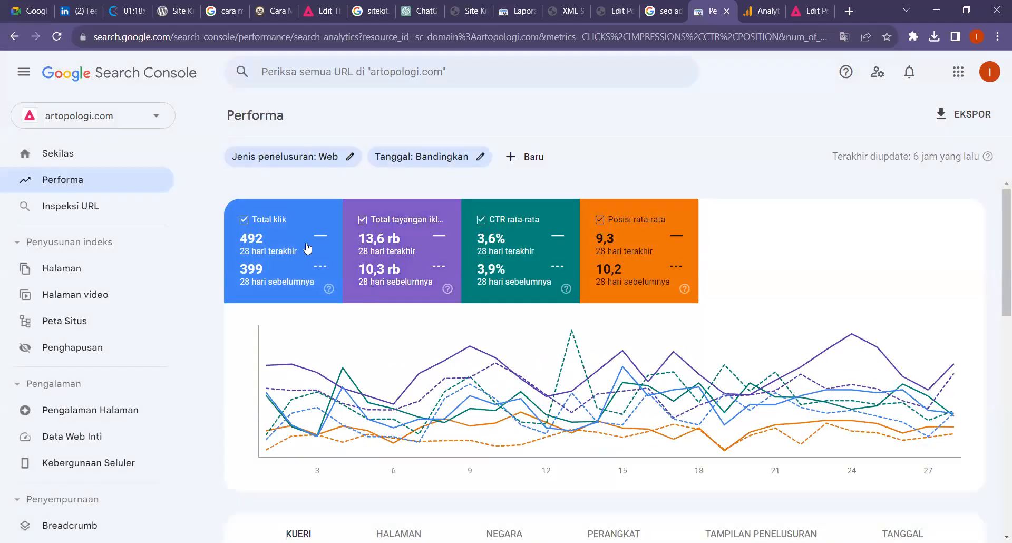
- Switch to Google Analytics, open the Akuisisi traffic report, and examine its table by default session channel group
{"action": "left_click", "coordinate": [762, 6]}
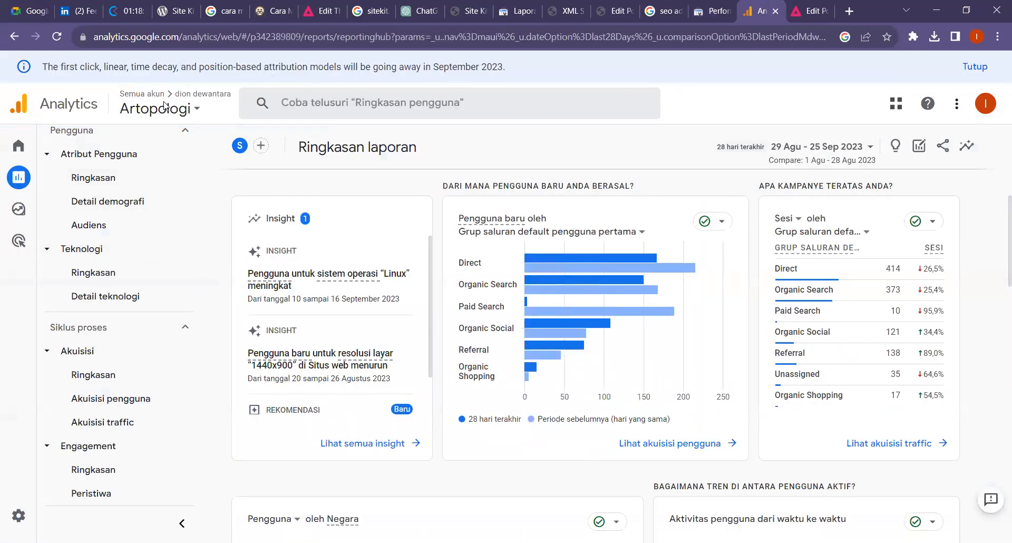
{"action": "scroll", "coordinate": [140, 220], "scroll_direction": "up", "scroll_amount": 2}
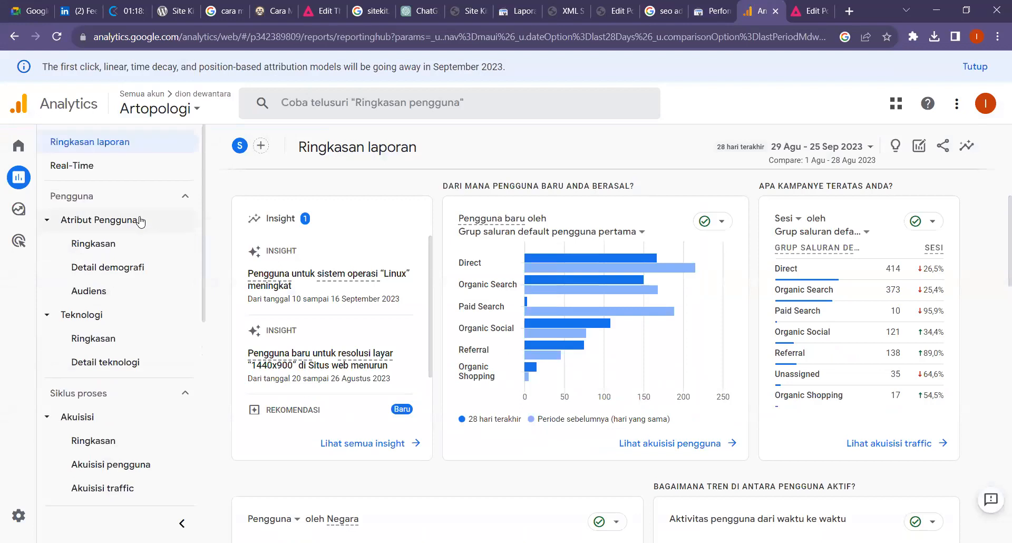
{"action": "scroll", "coordinate": [140, 221], "scroll_direction": "down", "scroll_amount": 3}
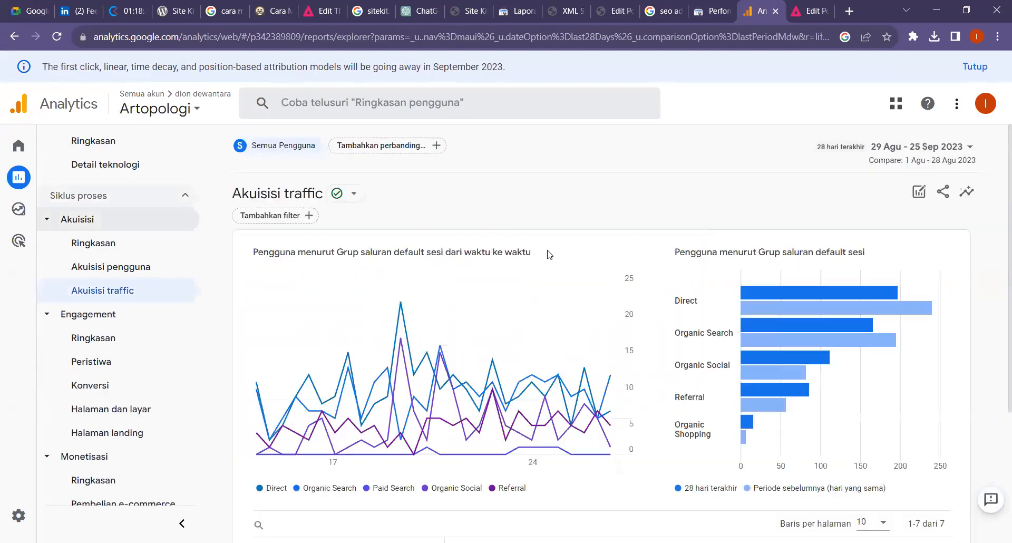
{"action": "scroll", "coordinate": [544, 272], "scroll_direction": "down", "scroll_amount": 6}
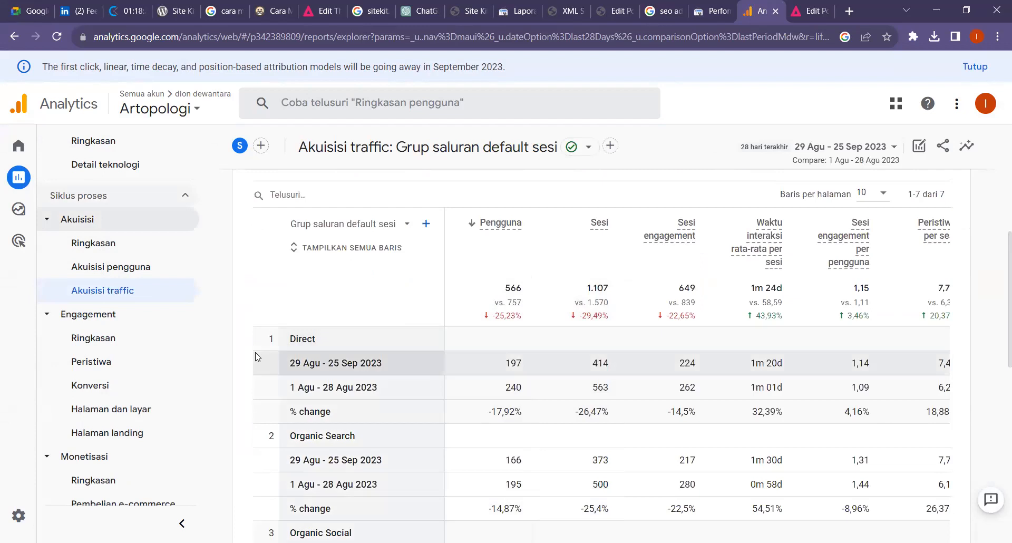
{"action": "scroll", "coordinate": [346, 280], "scroll_direction": "down", "scroll_amount": 3}
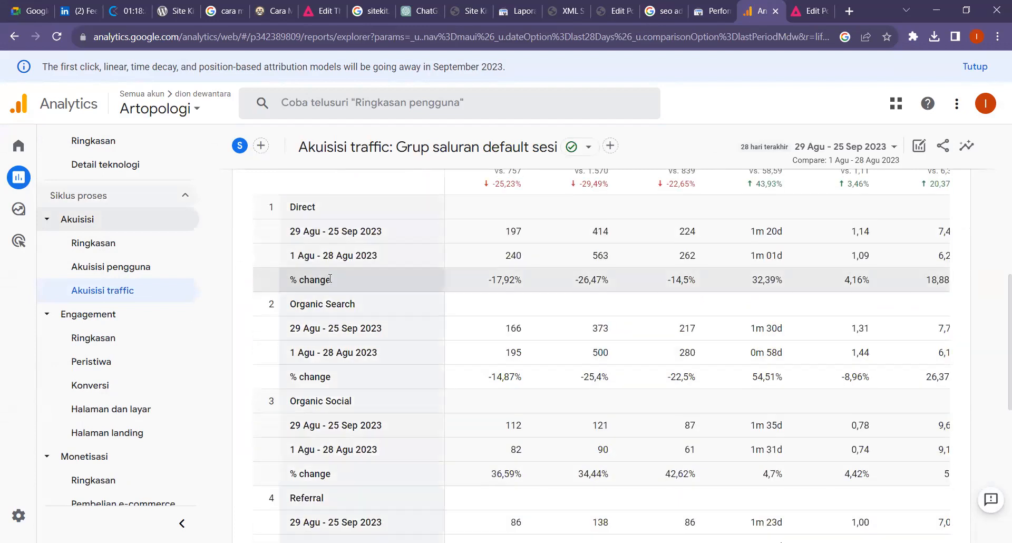
- Examine the Organic Search row and the traffic charts, comparing users, sessions and engagement between the two periods
{"action": "scroll", "coordinate": [321, 292], "scroll_direction": "up", "scroll_amount": 1}
{"action": "scroll", "coordinate": [301, 306], "scroll_direction": "down", "scroll_amount": 1}
{"action": "left_click_drag", "start_coordinate": [294, 308], "coordinate": [357, 306]}
{"action": "scroll", "coordinate": [357, 306], "scroll_direction": "up", "scroll_amount": 3}
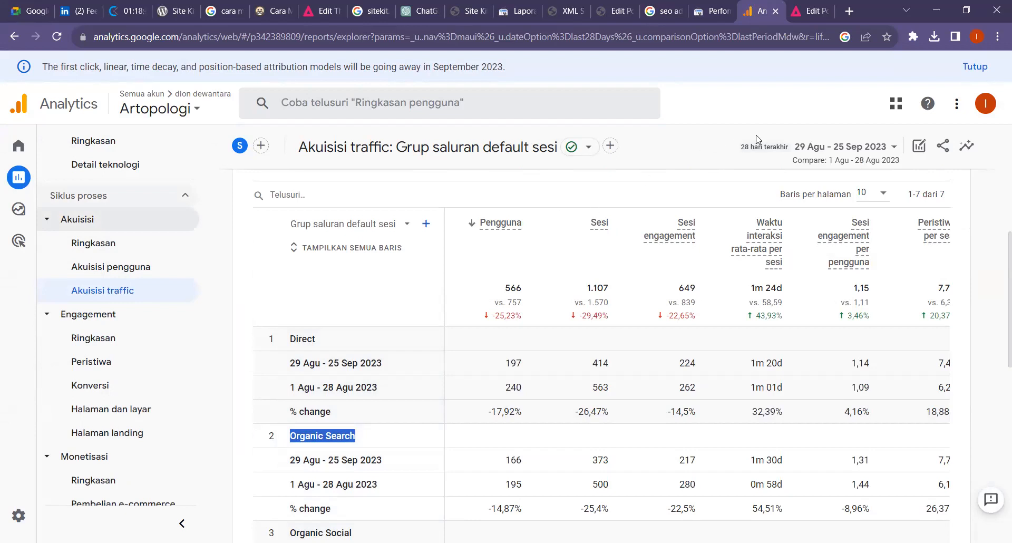
{"action": "left_click_drag", "start_coordinate": [222, 126], "coordinate": [366, 121]}
{"action": "scroll", "coordinate": [366, 127], "scroll_direction": "up", "scroll_amount": 5}
{"action": "left_click", "coordinate": [326, 207]}
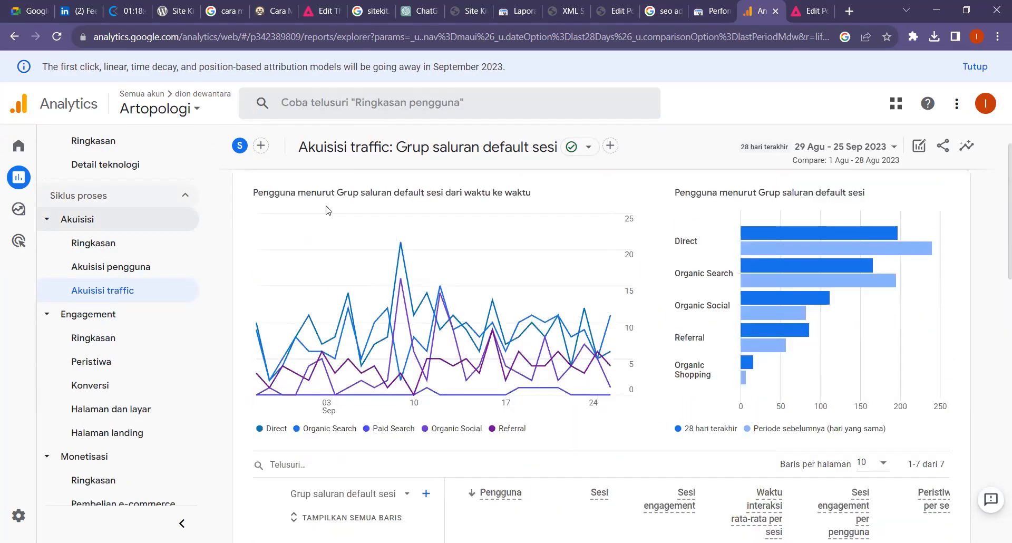
{"action": "scroll", "coordinate": [326, 207], "scroll_direction": "down", "scroll_amount": 6}
{"action": "scroll", "coordinate": [320, 218], "scroll_direction": "down", "scroll_amount": 1}
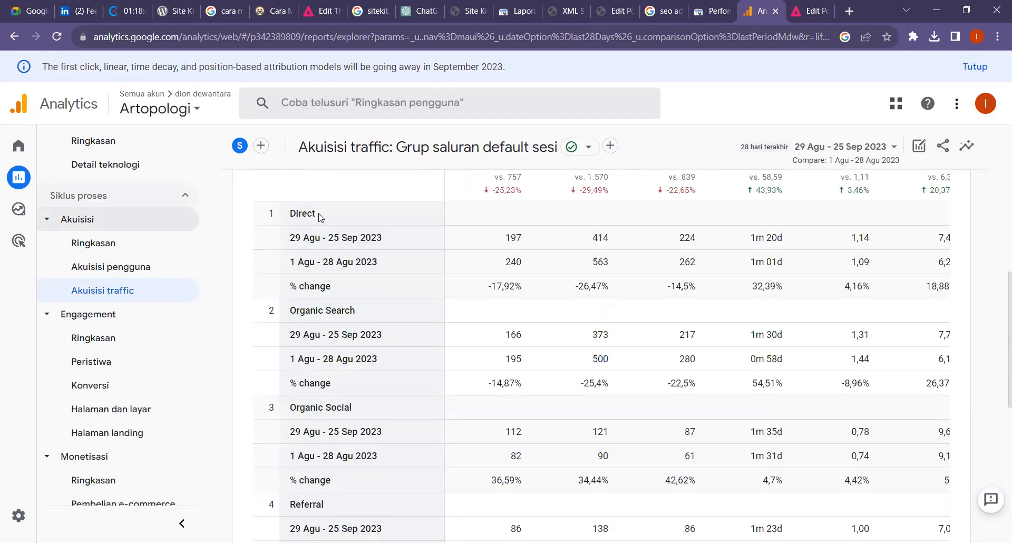
{"action": "scroll", "coordinate": [320, 218], "scroll_direction": "up", "scroll_amount": 1}
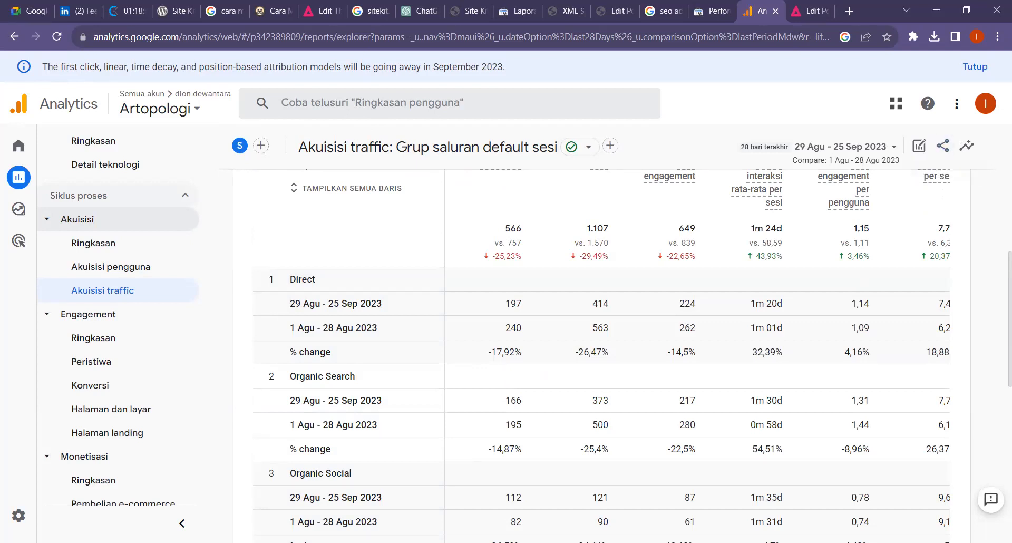
- View the sharing and file export options for the Akuisisi traffic report without exporting it
{"action": "left_click", "coordinate": [943, 146]}
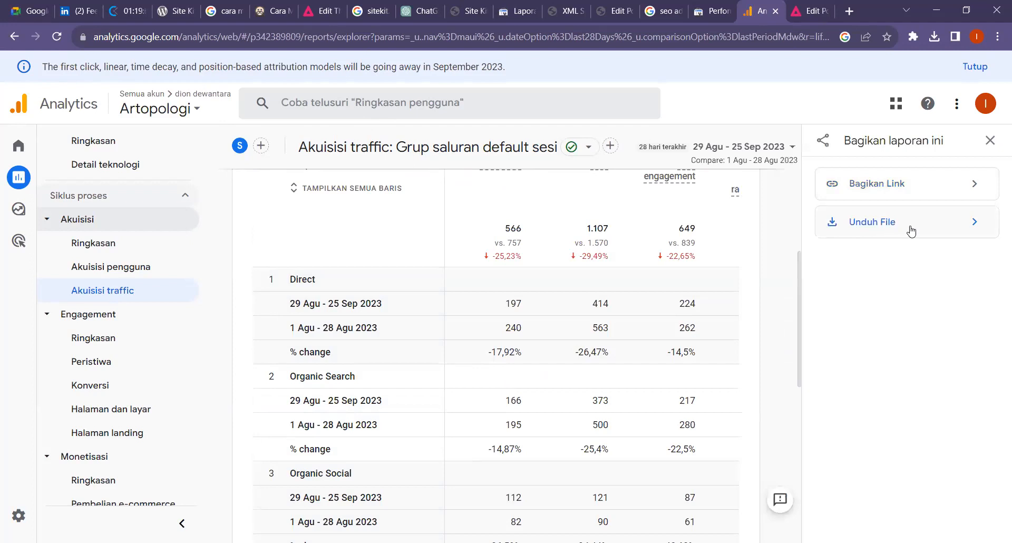
{"action": "left_click", "coordinate": [965, 222]}
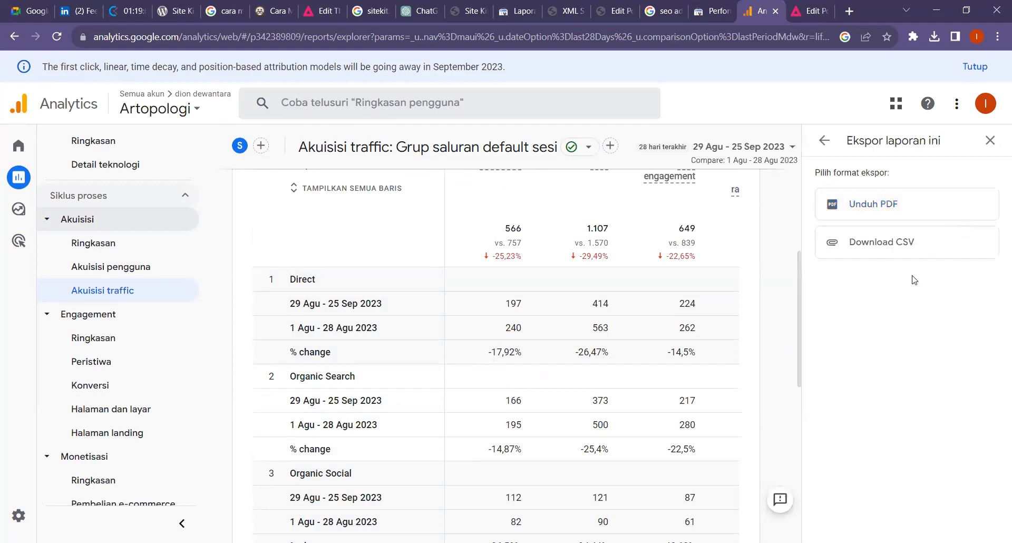
{"action": "left_click", "coordinate": [824, 142]}
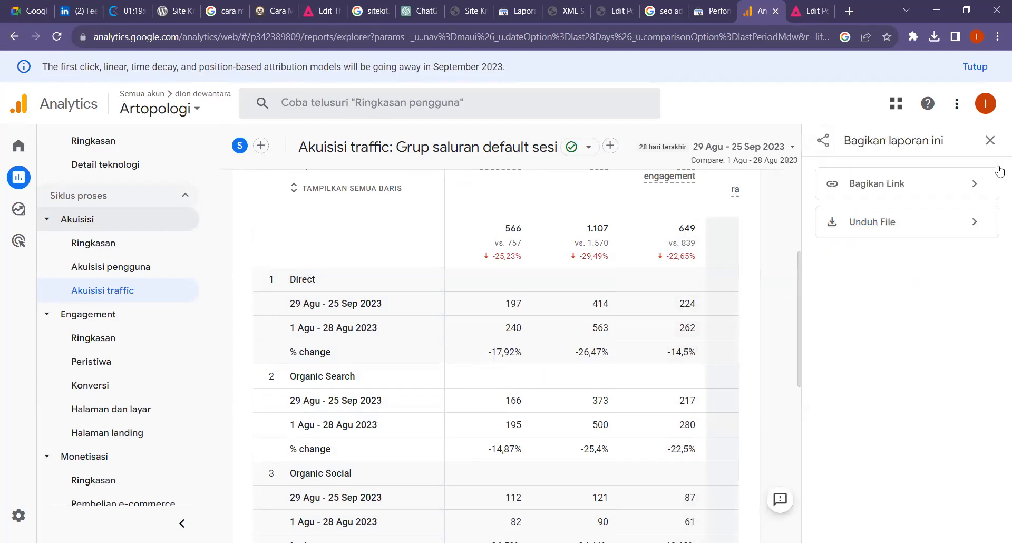
{"action": "left_click", "coordinate": [991, 142]}
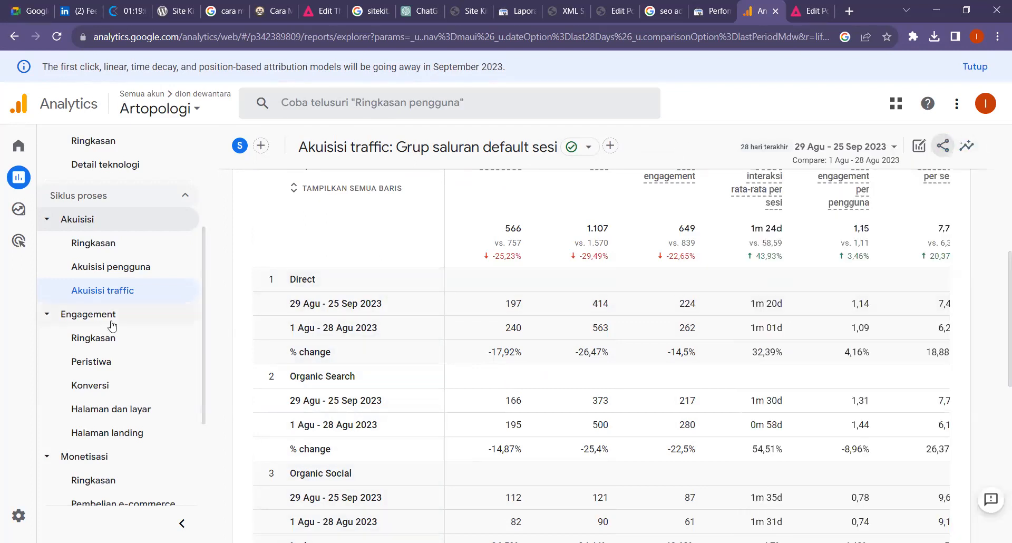
- Open the Halaman dan layar report and examine views, users and engagement time by page path
{"action": "scroll", "coordinate": [100, 340], "scroll_direction": "down", "scroll_amount": 2}
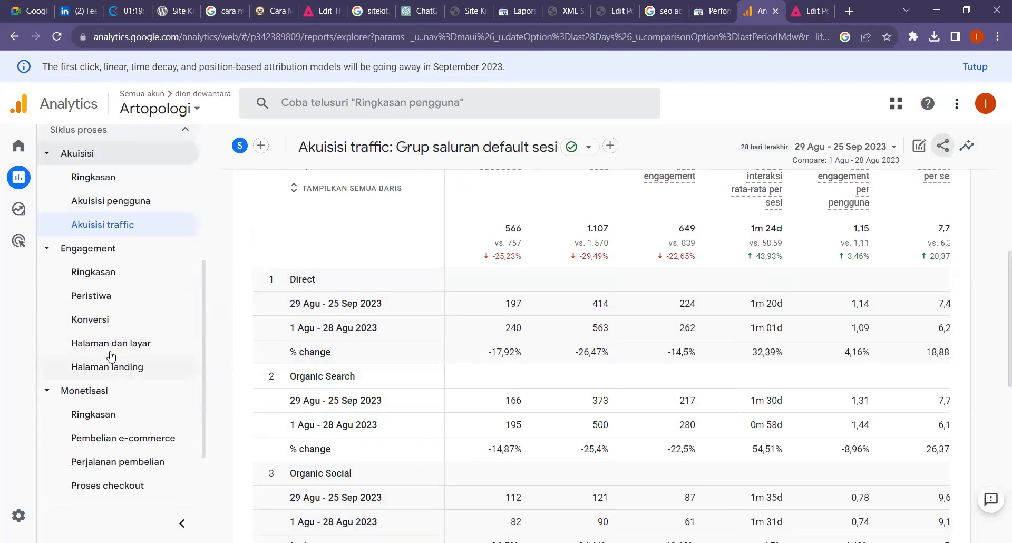
{"action": "left_click", "coordinate": [109, 345]}
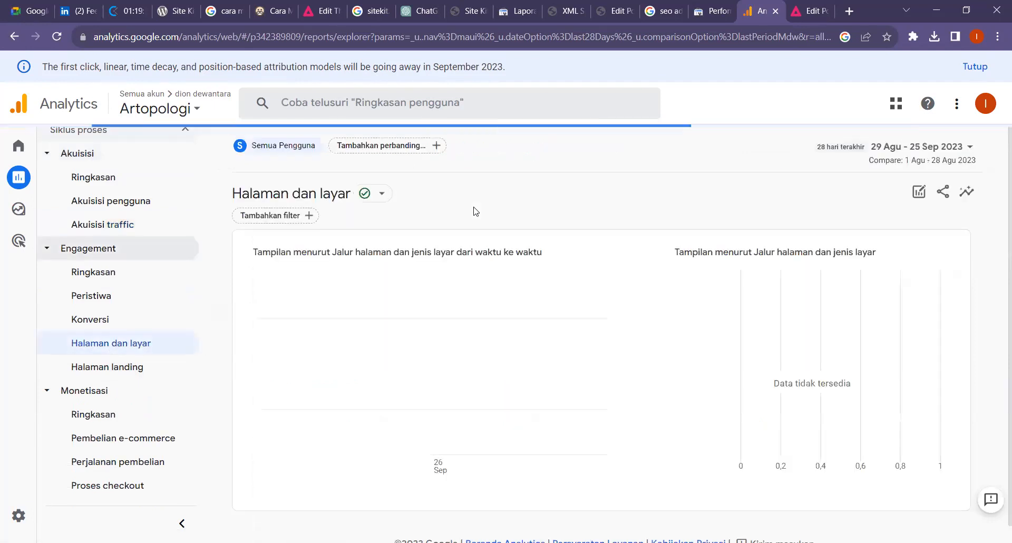
{"action": "scroll", "coordinate": [491, 251], "scroll_direction": "down", "scroll_amount": 6}
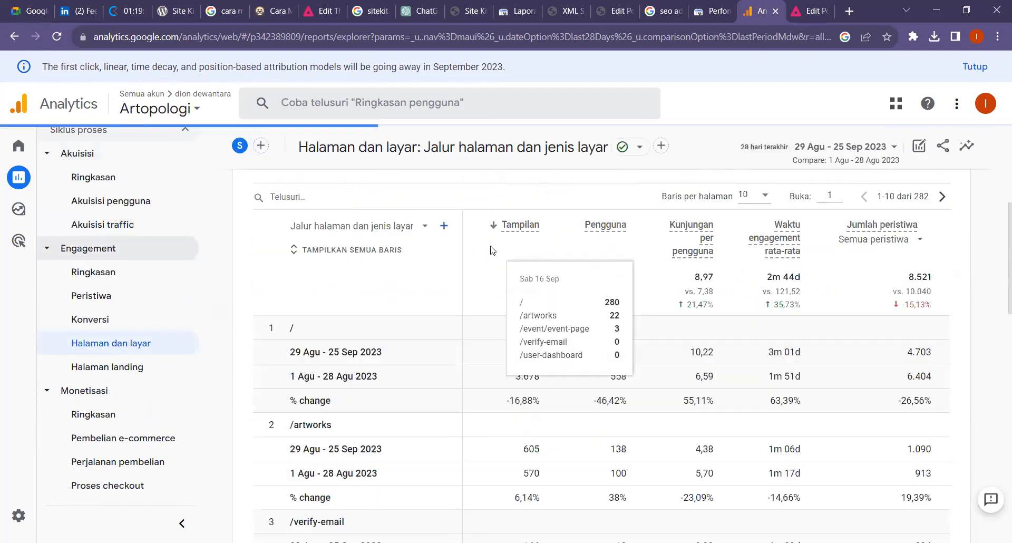
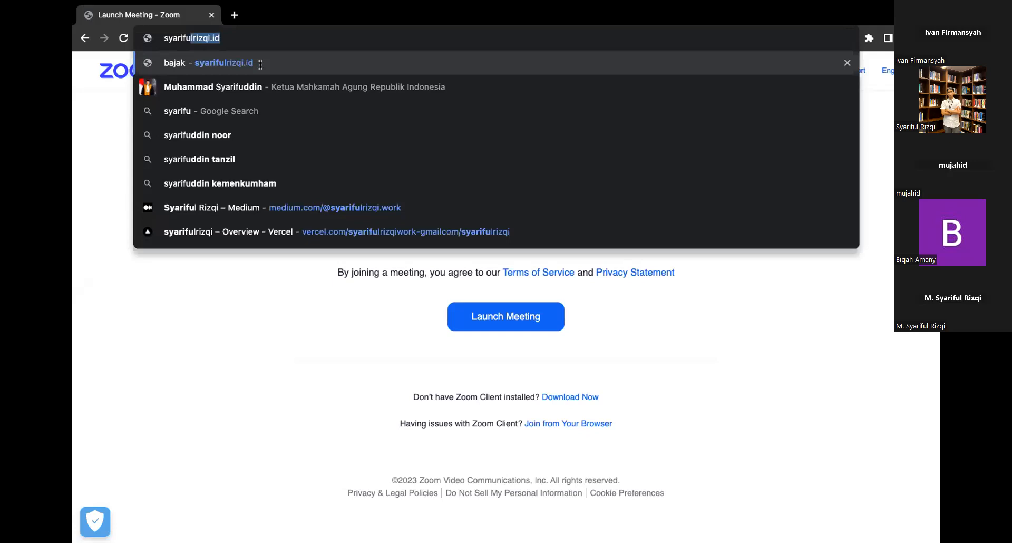
- Open the WordPress login page of the personal website through its /wp-admin address
{"action": "key", "text": "Right"}
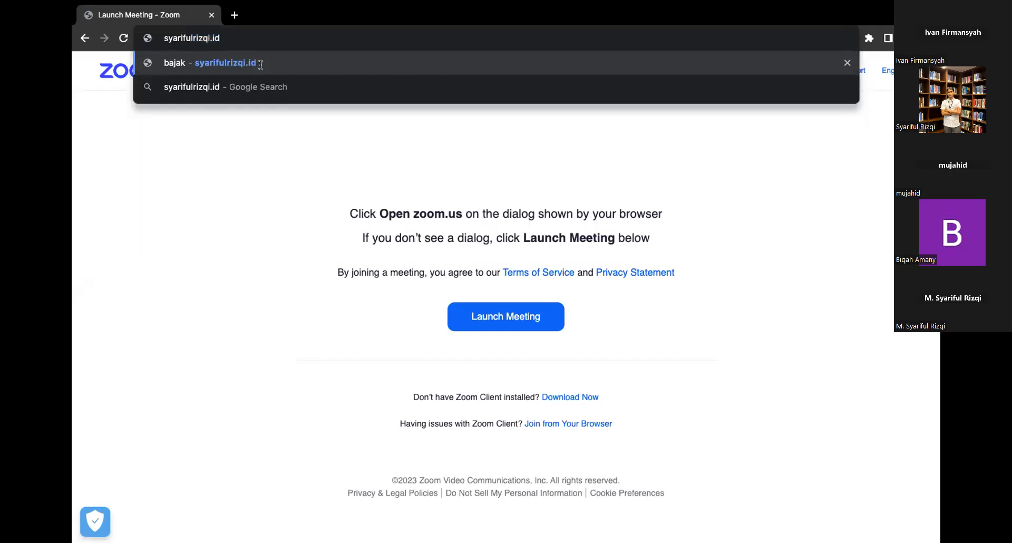
{"action": "key", "text": "ctrl+Left"}
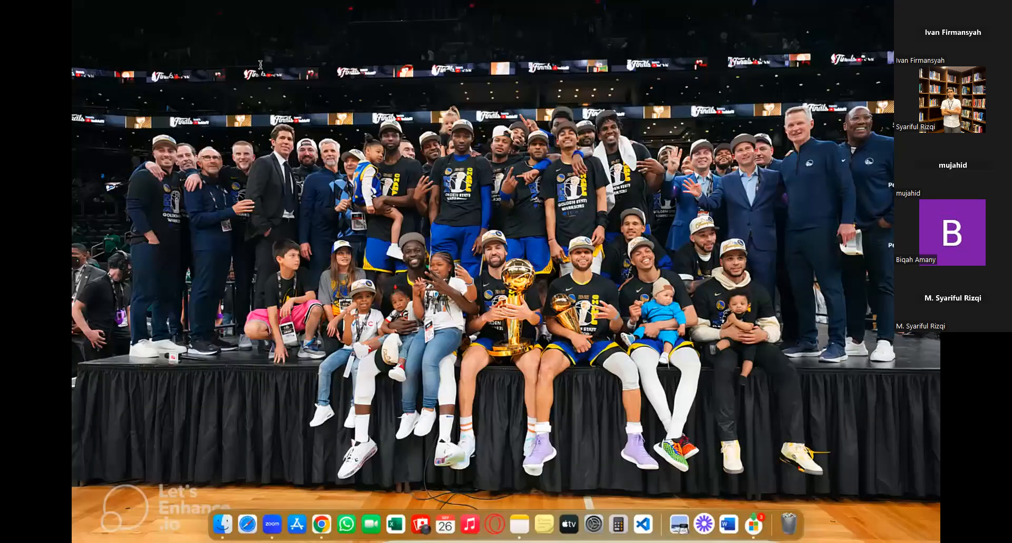
{"action": "key", "text": "ctrl+Right"}
{"action": "type", "text": "/w"}
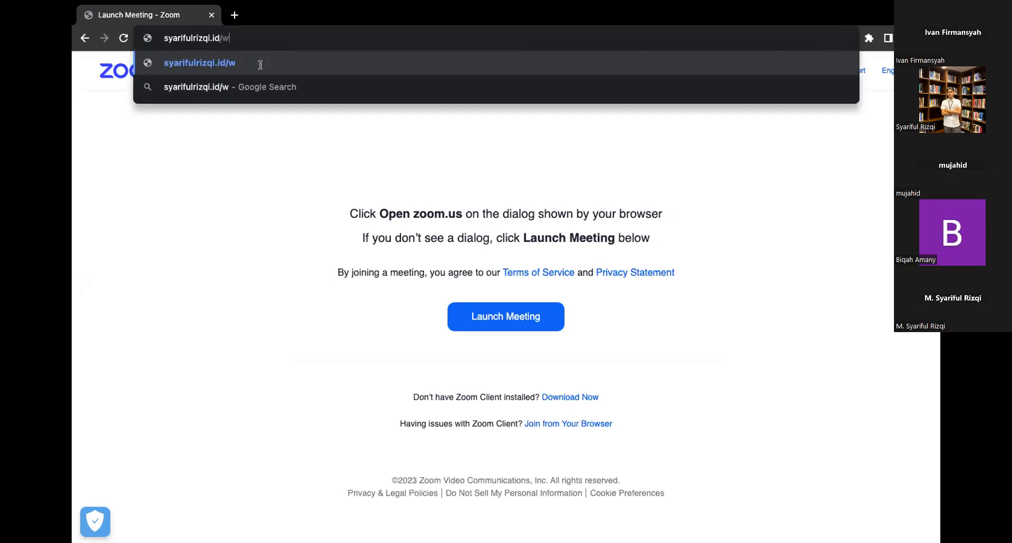
{"action": "type", "text": "p-admin"}
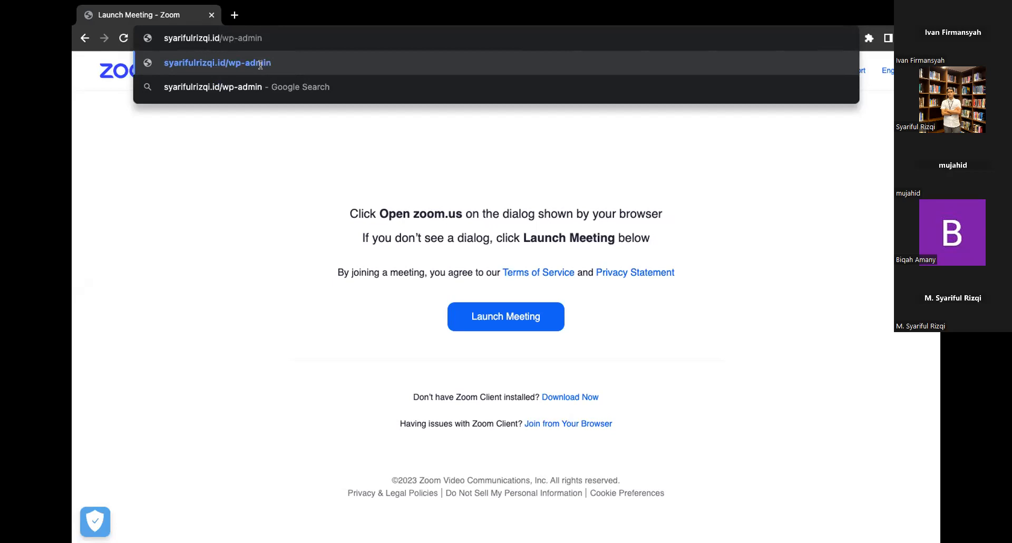
{"action": "left_click", "coordinate": [261, 63]}
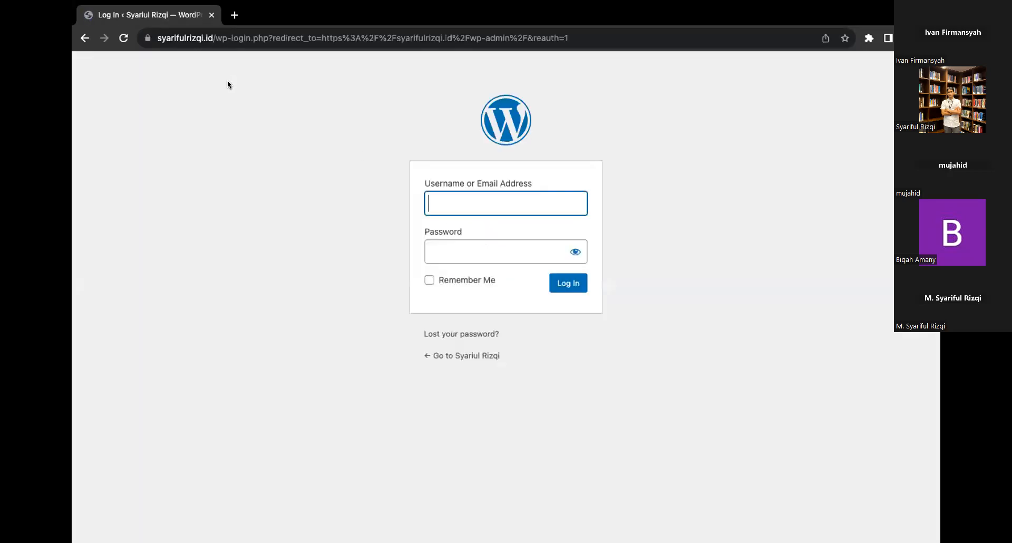
- Log in to WordPress with the admin username and account password, enable Remember Me, and save the credentials in the browser
{"action": "type", "text": "adminganteng"}
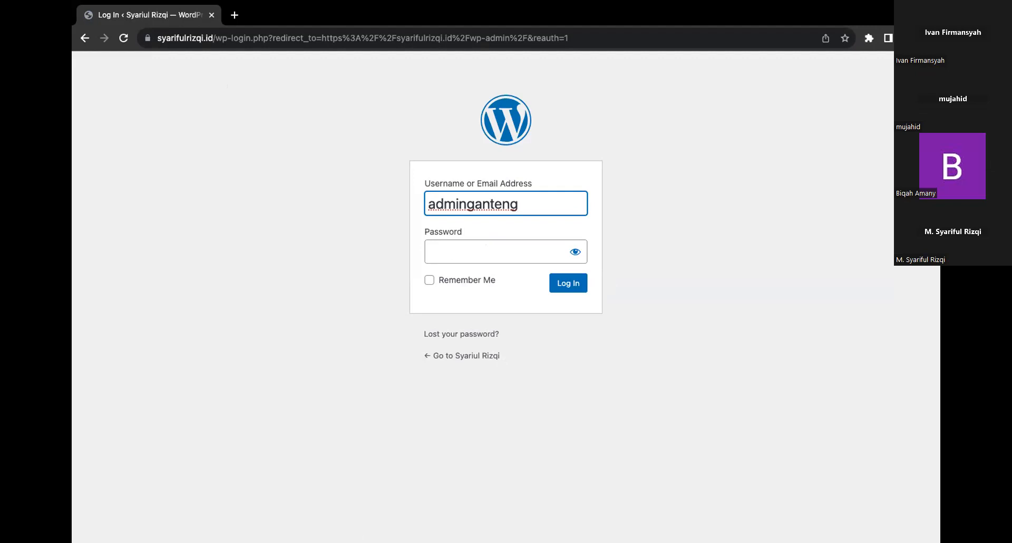
{"action": "left_click", "coordinate": [426, 203]}
{"action": "type", "text": "si"}
{"action": "left_click", "coordinate": [440, 249]}
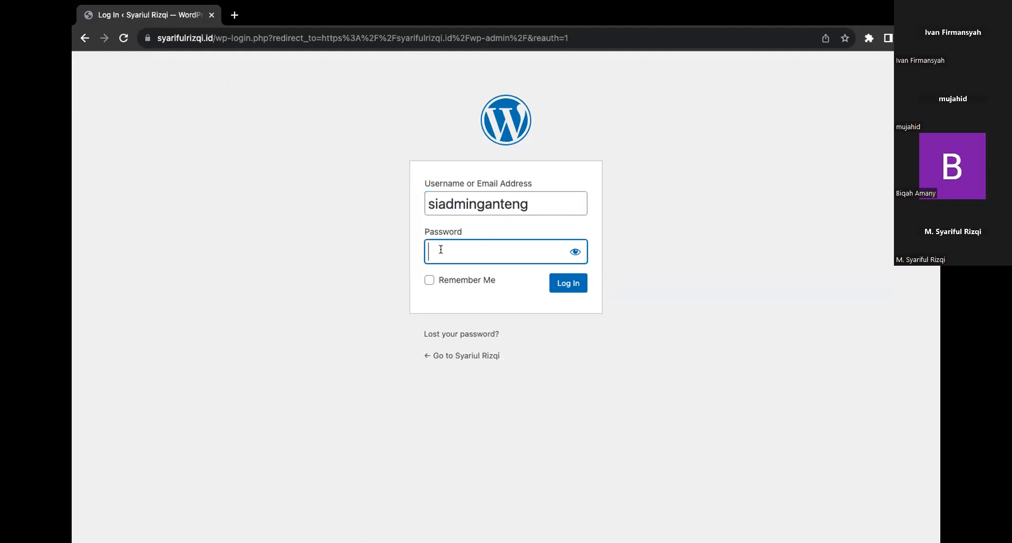
{"action": "type", "text": "*************"}
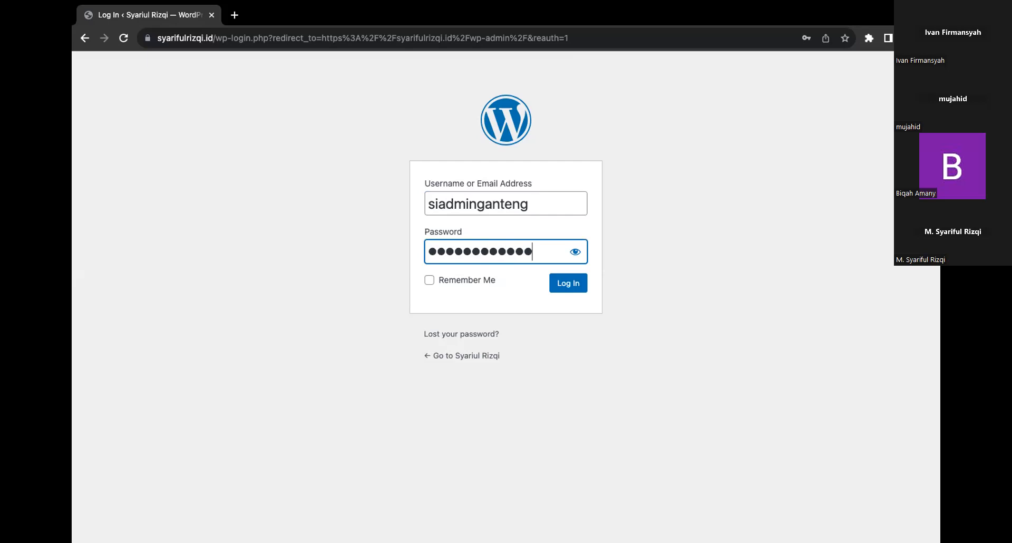
{"action": "type", "text": "*"}
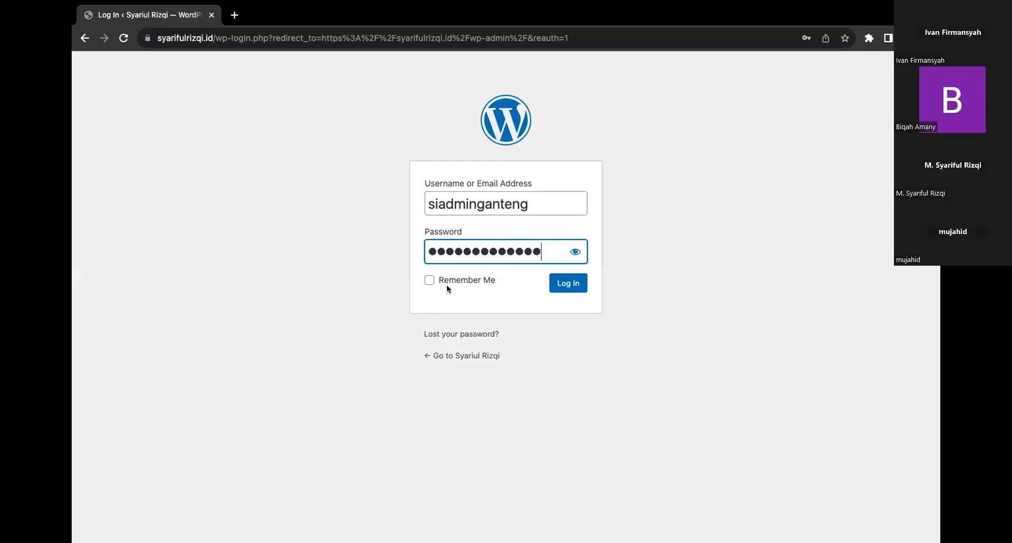
{"action": "left_click", "coordinate": [431, 279]}
{"action": "left_click", "coordinate": [552, 287]}
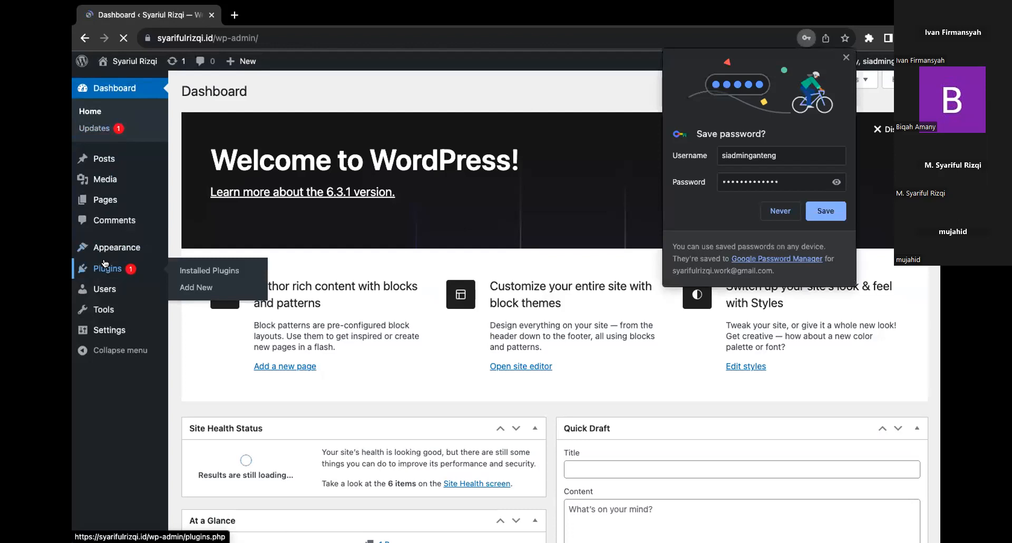
{"action": "left_click", "coordinate": [821, 210]}
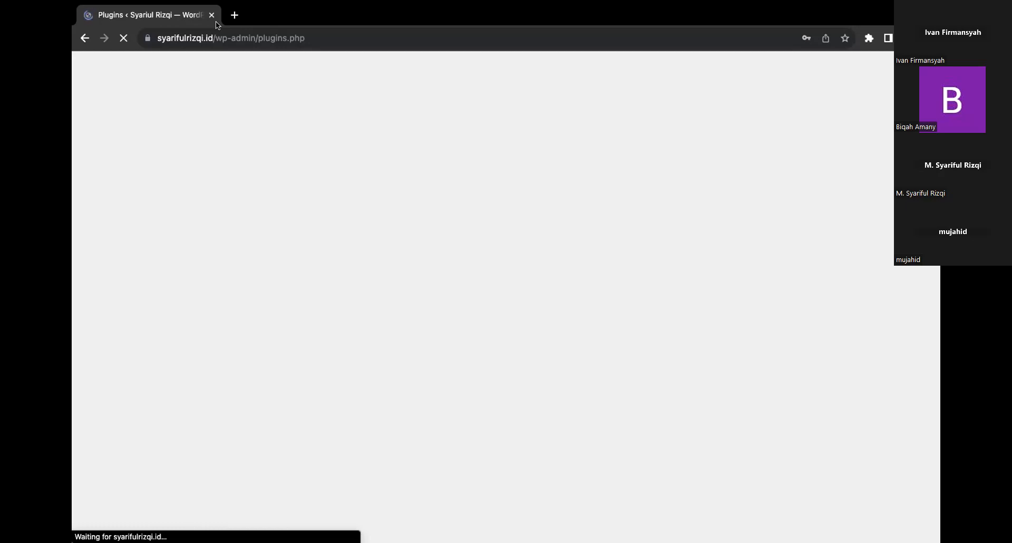
{"action": "key", "text": "XF86AudioRaiseVolume"}
{"action": "key", "text": "XF86AudioRaiseVolume"}
{"action": "key", "text": "XF86AudioRaiseVolume"}
{"action": "key", "text": "XF86AudioLowerVolume"}
{"action": "key", "text": "XF86AudioLowerVolume"}
{"action": "key", "text": "XF86AudioLowerVolume"}
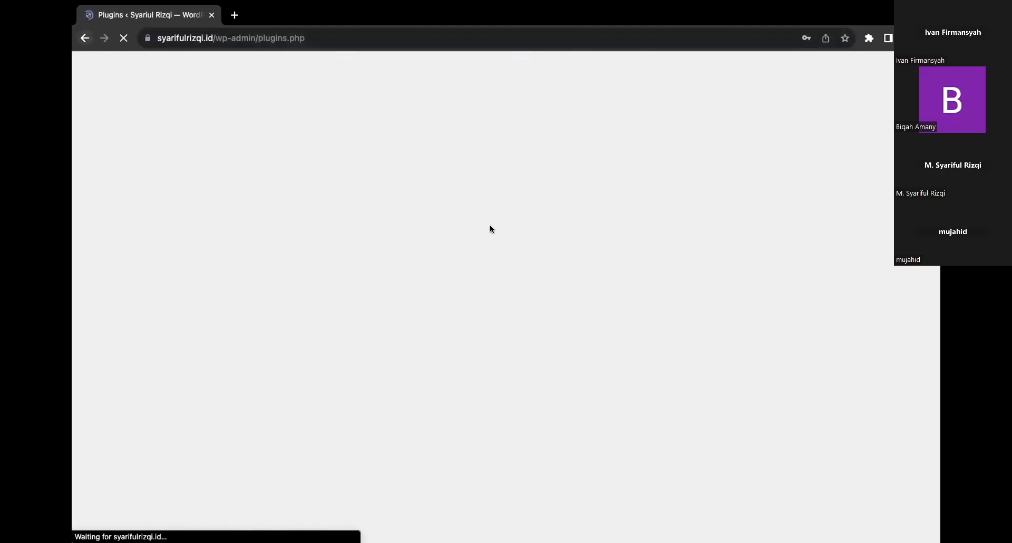
- Reload the WordPress Plugins page that is stuck loading
{"action": "mouse_move", "coordinate": [699, 2]}
{"action": "left_click", "coordinate": [125, 40]}
{"action": "left_click", "coordinate": [124, 39]}
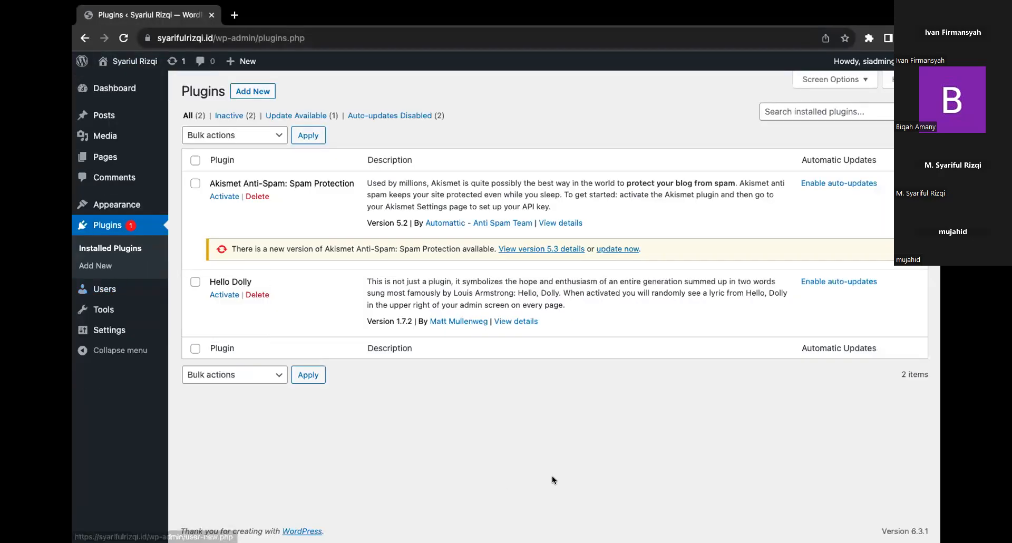
{"action": "left_click", "coordinate": [807, 113]}
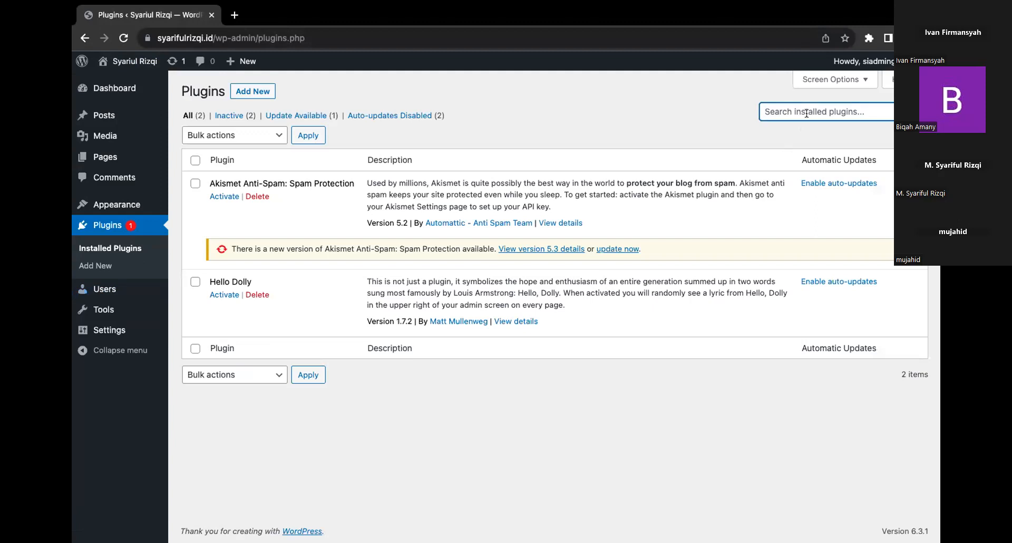
{"action": "type", "text": "s"}
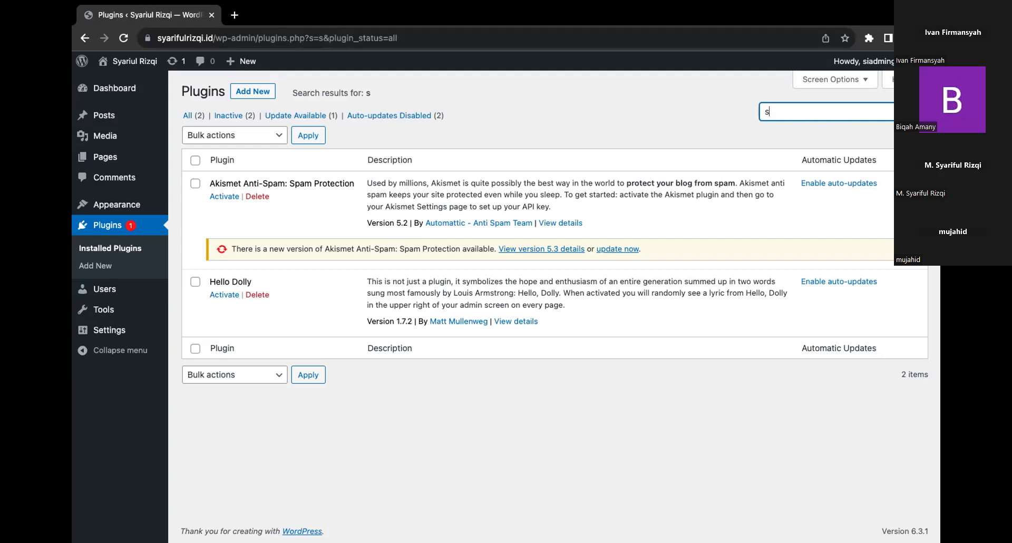
{"action": "type", "text": "\\"}
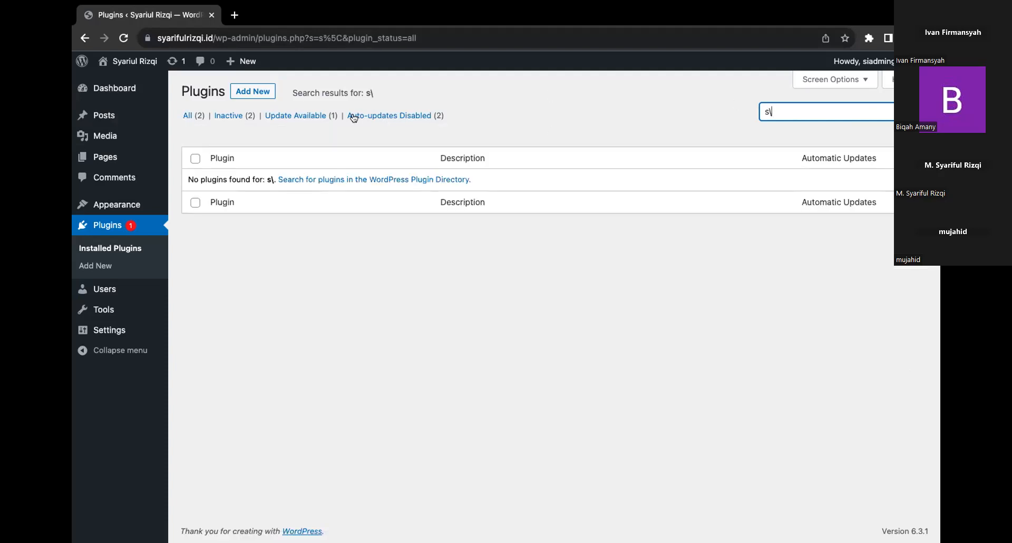
- Search the plugins available to add for "site kit", then install and activate Site Kit by Google
{"action": "left_click", "coordinate": [263, 92]}
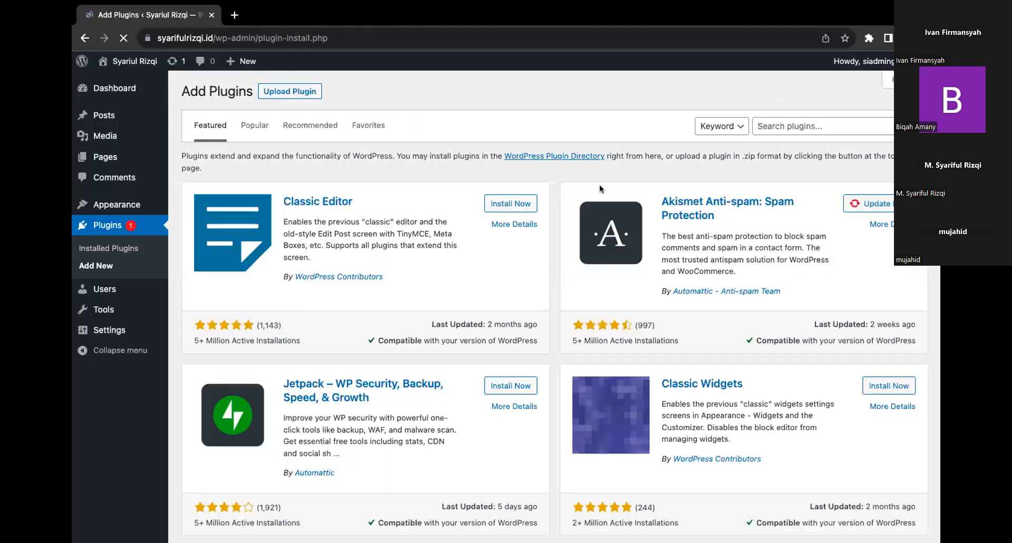
{"action": "left_click", "coordinate": [790, 129]}
{"action": "type", "text": "site kit"}
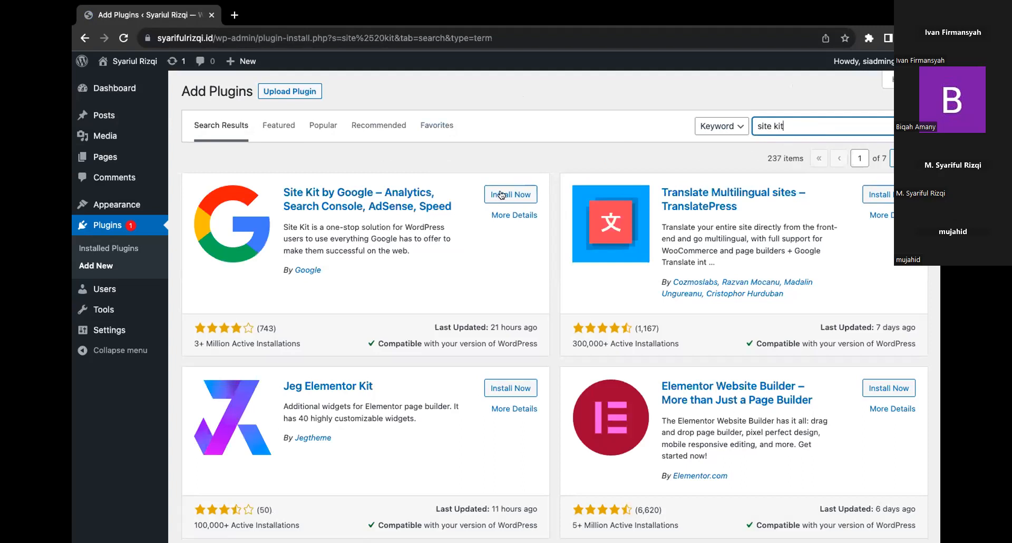
{"action": "left_click", "coordinate": [504, 194]}
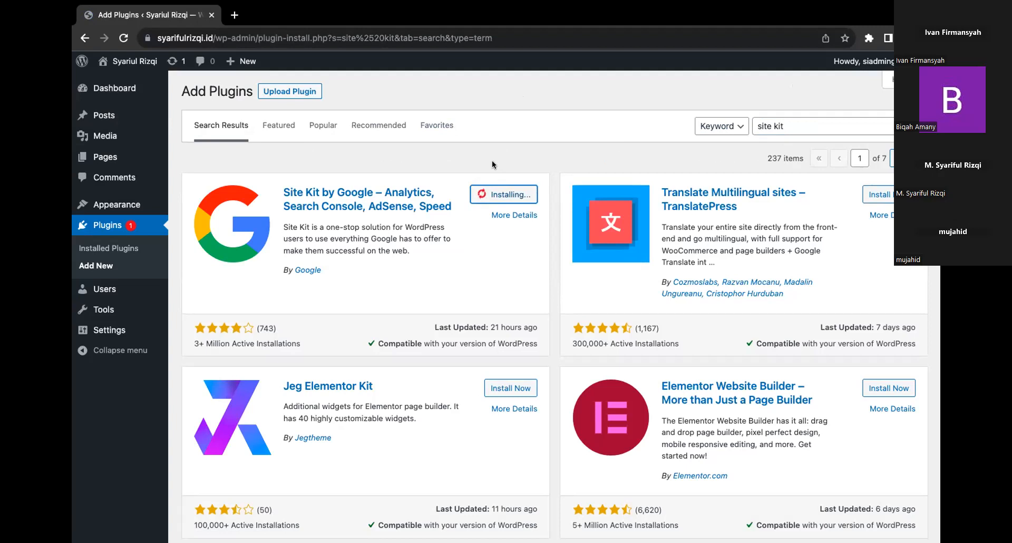
{"action": "mouse_move", "coordinate": [453, 2]}
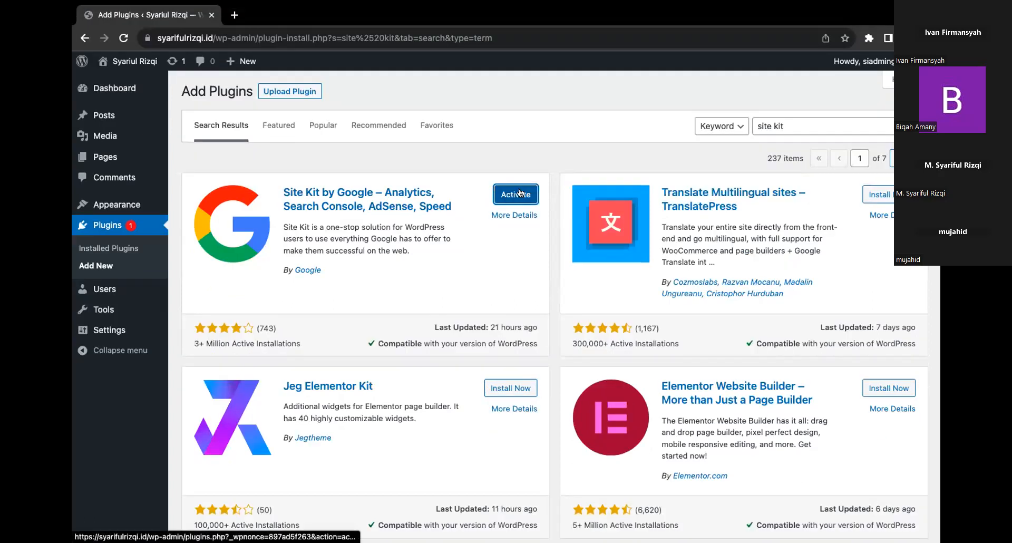
{"action": "left_click", "coordinate": [519, 225]}
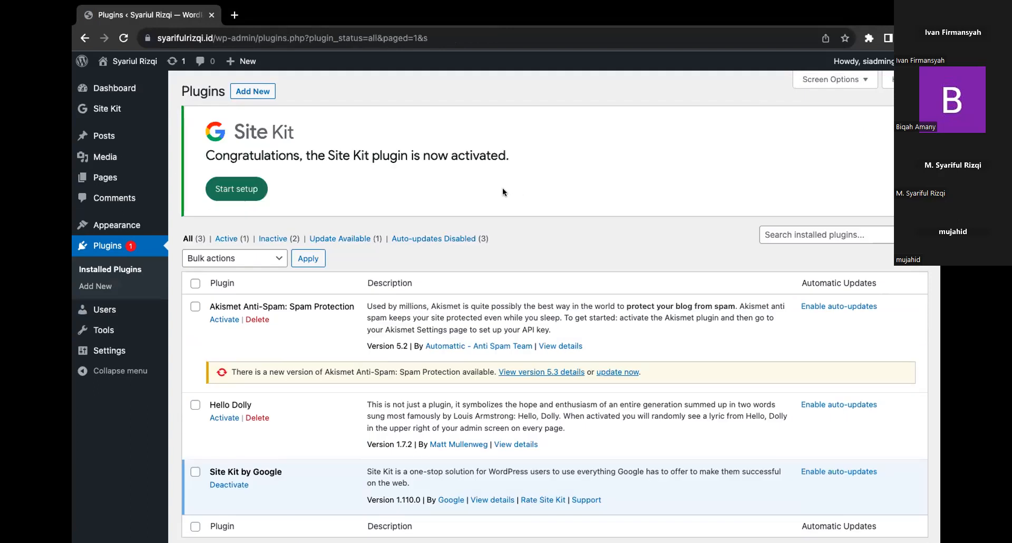
- Start the Site Kit setup with Google Analytics connection and anonymous usage data sharing enabled, and proceed to Google sign-in
{"action": "left_click", "coordinate": [239, 192]}
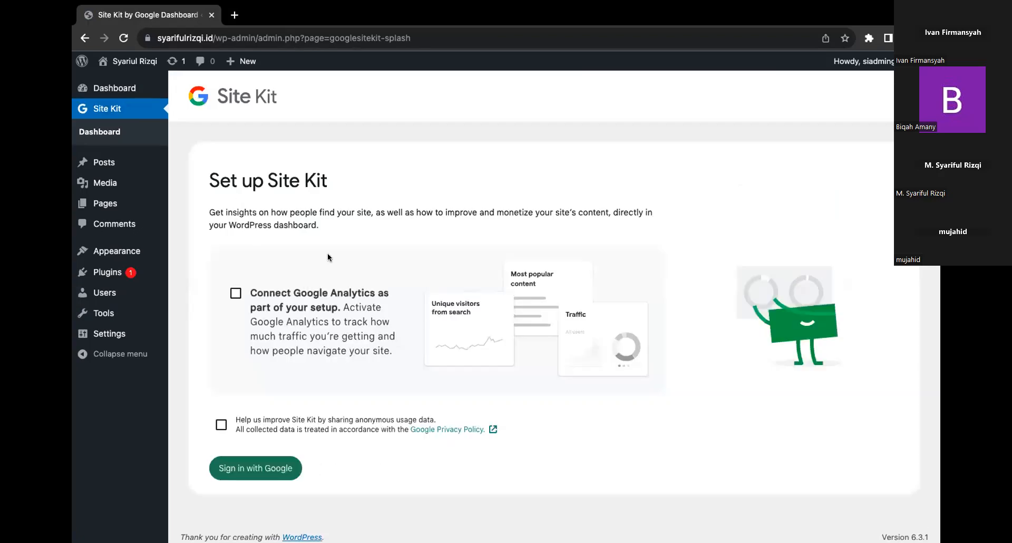
{"action": "left_click", "coordinate": [236, 287]}
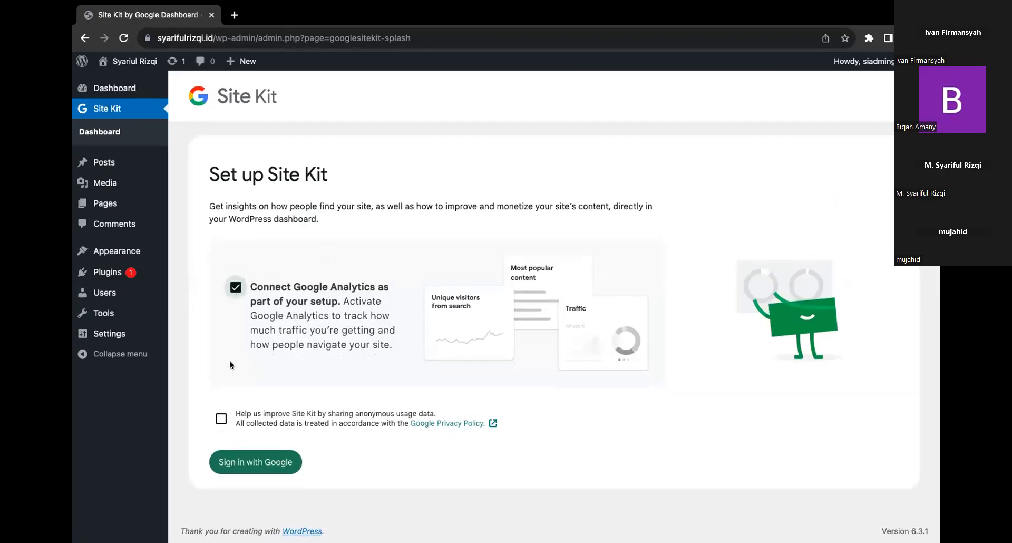
{"action": "left_click", "coordinate": [219, 418]}
{"action": "left_click", "coordinate": [245, 466]}
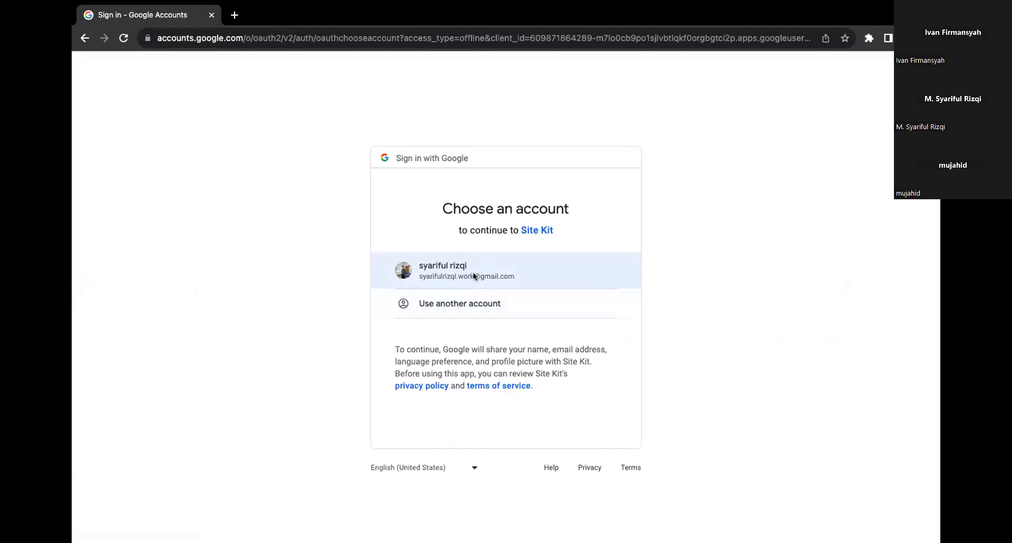
- Choose the listed Google account and grant Site Kit all the requested access permissions
{"action": "left_click", "coordinate": [473, 274]}
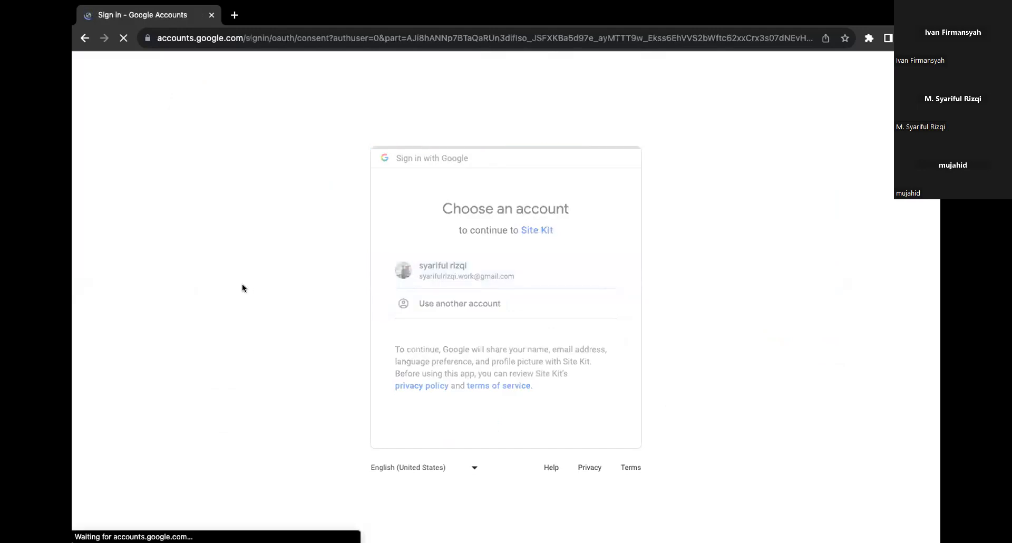
{"action": "left_click", "coordinate": [412, 239]}
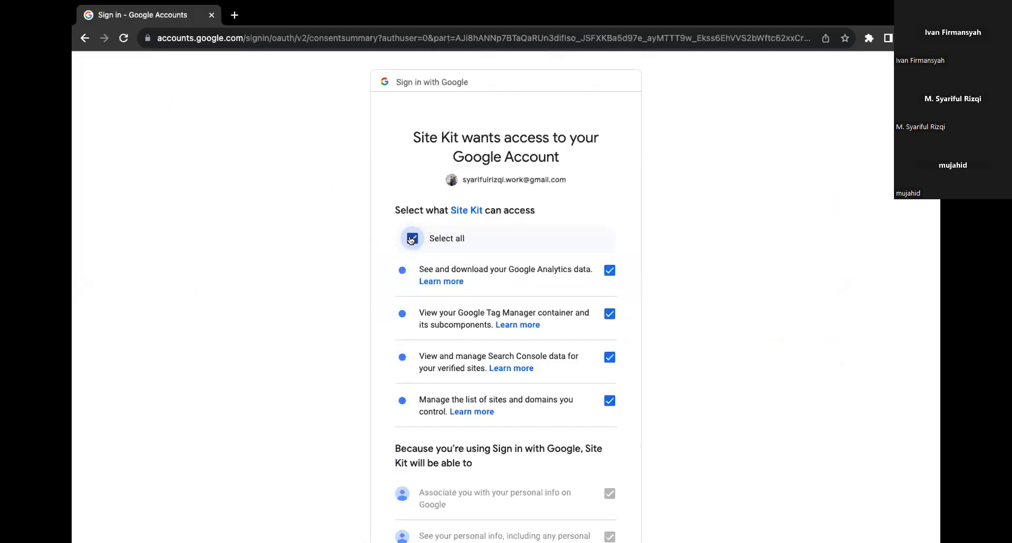
{"action": "scroll", "coordinate": [411, 240], "scroll_direction": "down", "scroll_amount": 5}
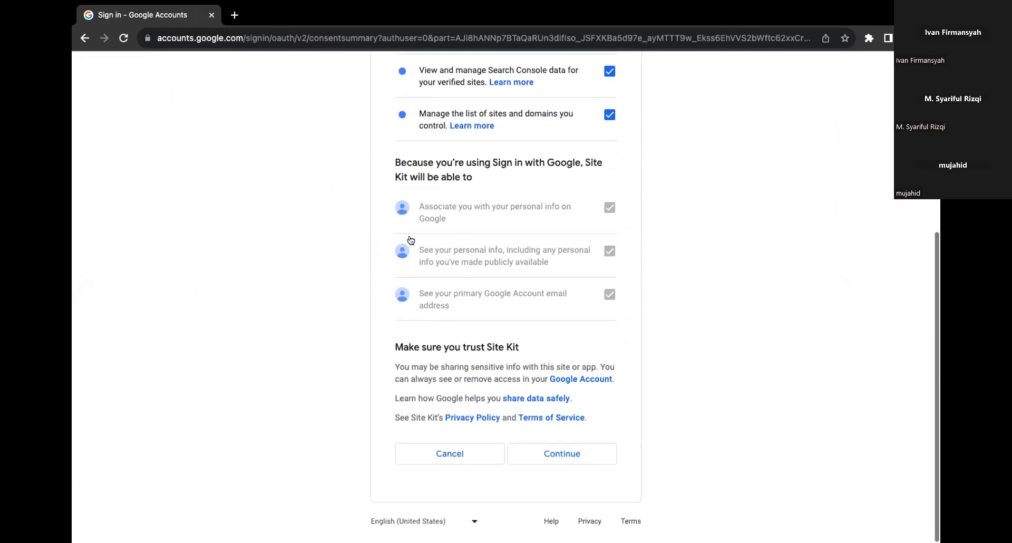
{"action": "left_click", "coordinate": [563, 454]}
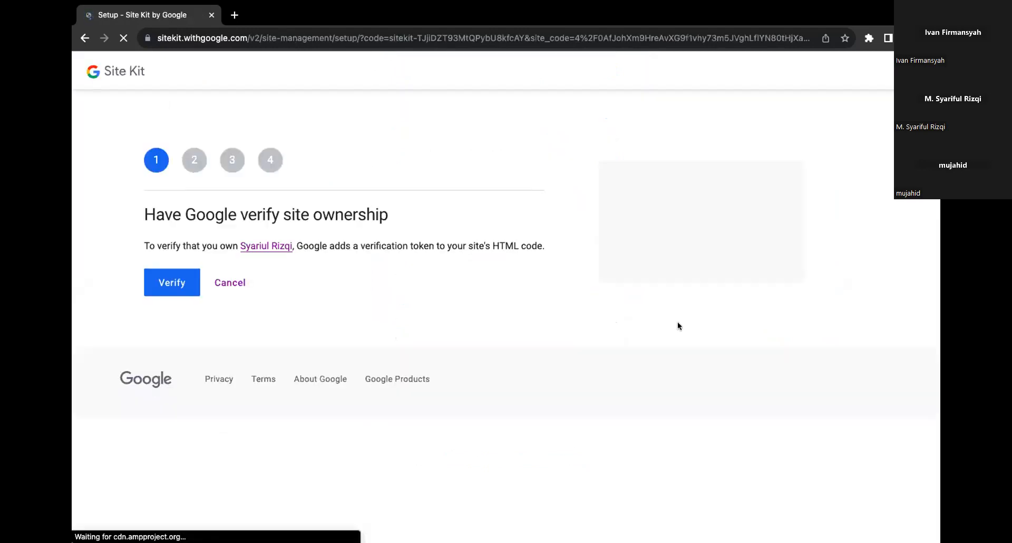
- Complete the four Site Kit setup stages: site ownership verification, dashboard metrics access, Search Console and Google Analytics
{"action": "left_click", "coordinate": [169, 278]}
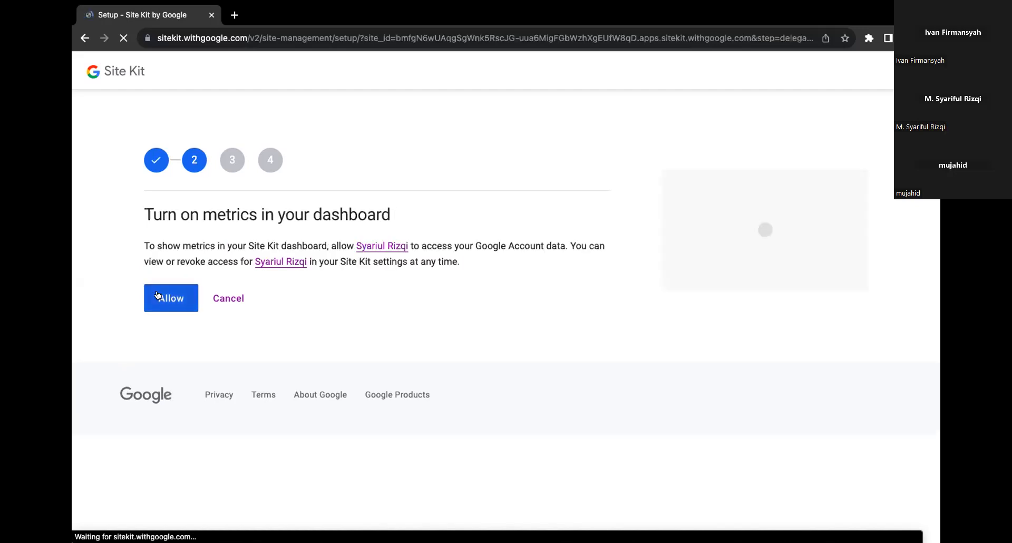
{"action": "left_click", "coordinate": [164, 299]}
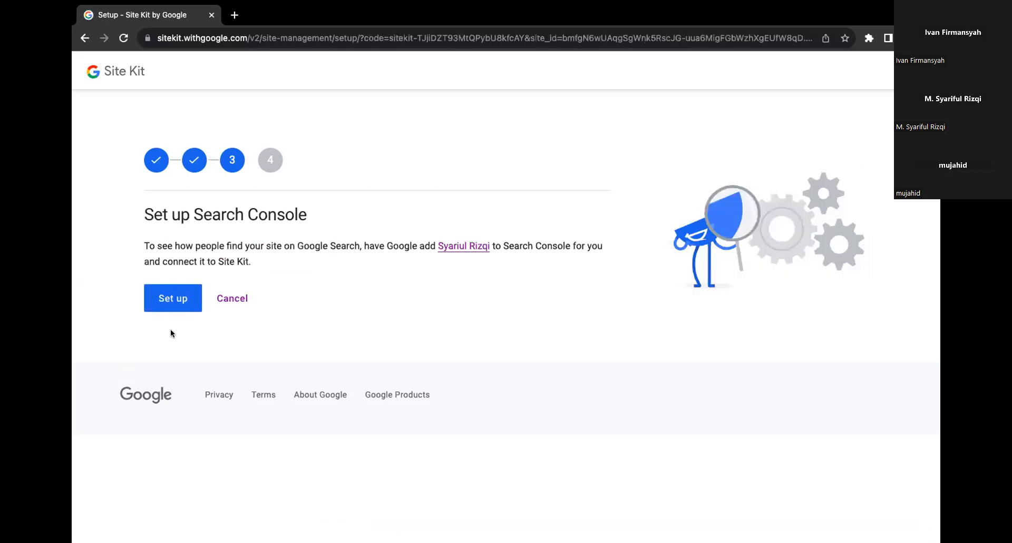
{"action": "left_click", "coordinate": [176, 310]}
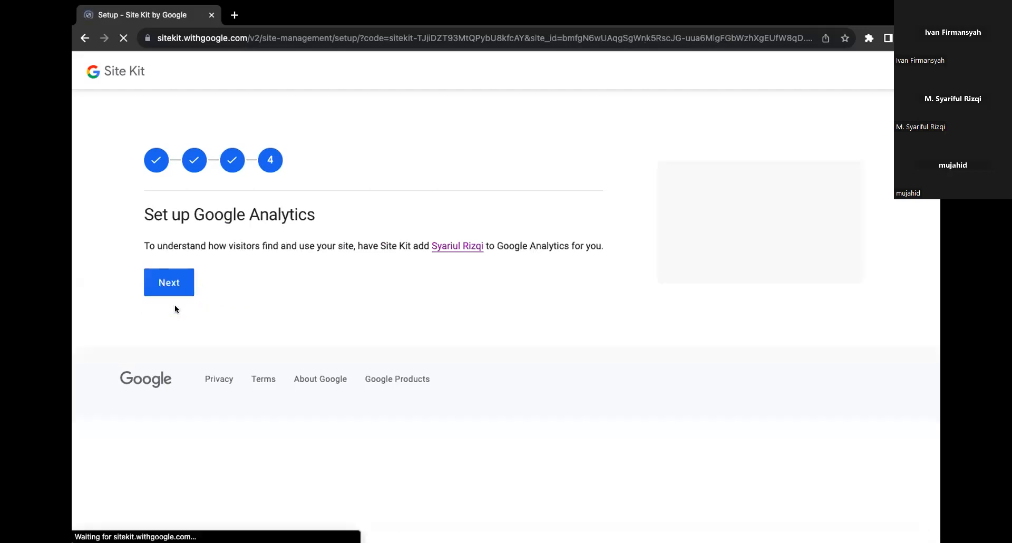
{"action": "left_click", "coordinate": [166, 279]}
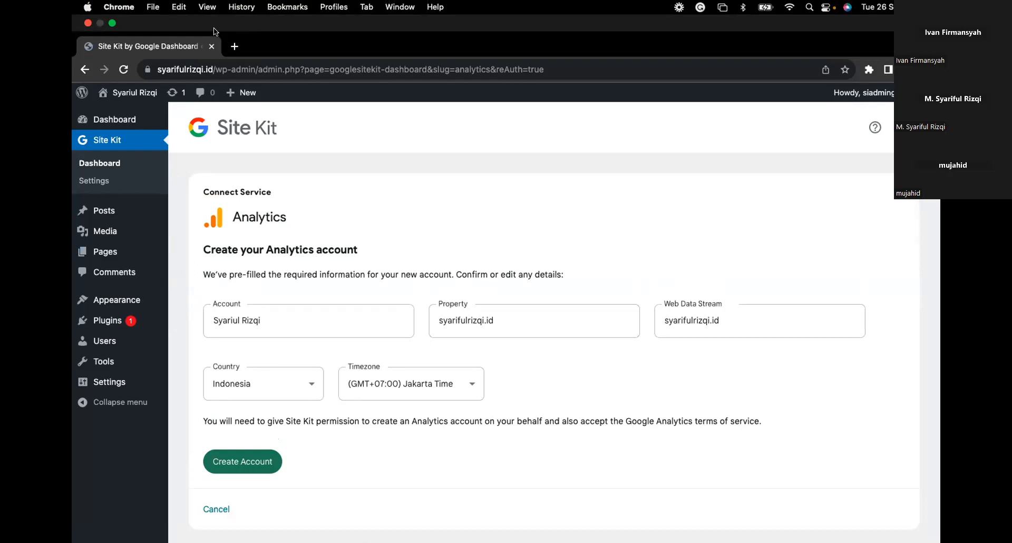
- Insert the missing "f" in the Analytics account name and submit the request to create the account
{"action": "left_click", "coordinate": [230, 288]}
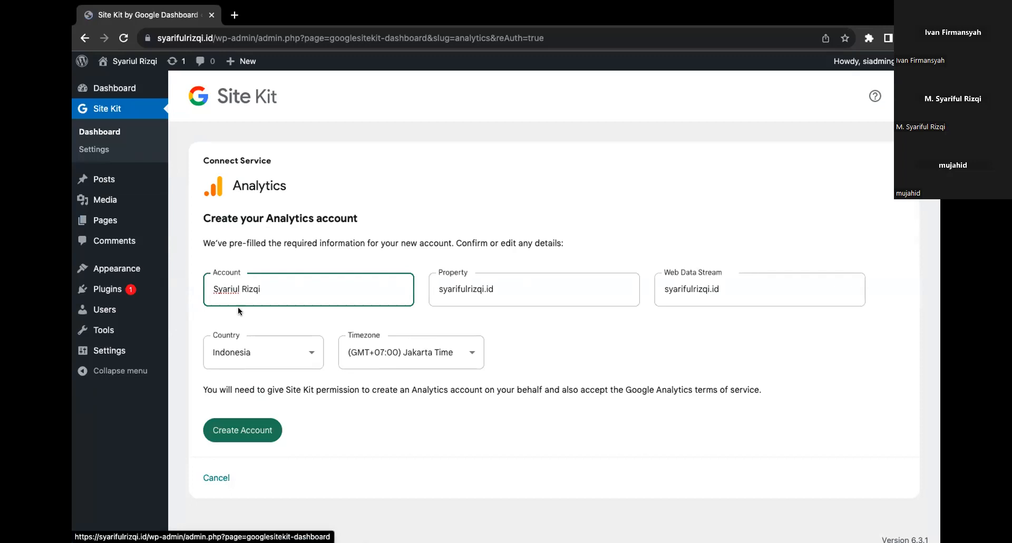
{"action": "type", "text": "f"}
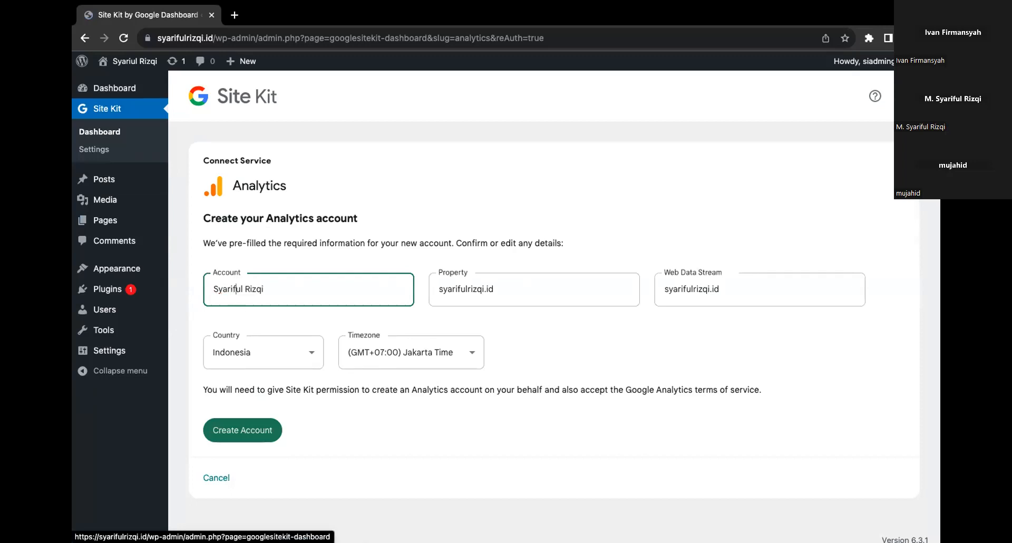
{"action": "left_click", "coordinate": [244, 433]}
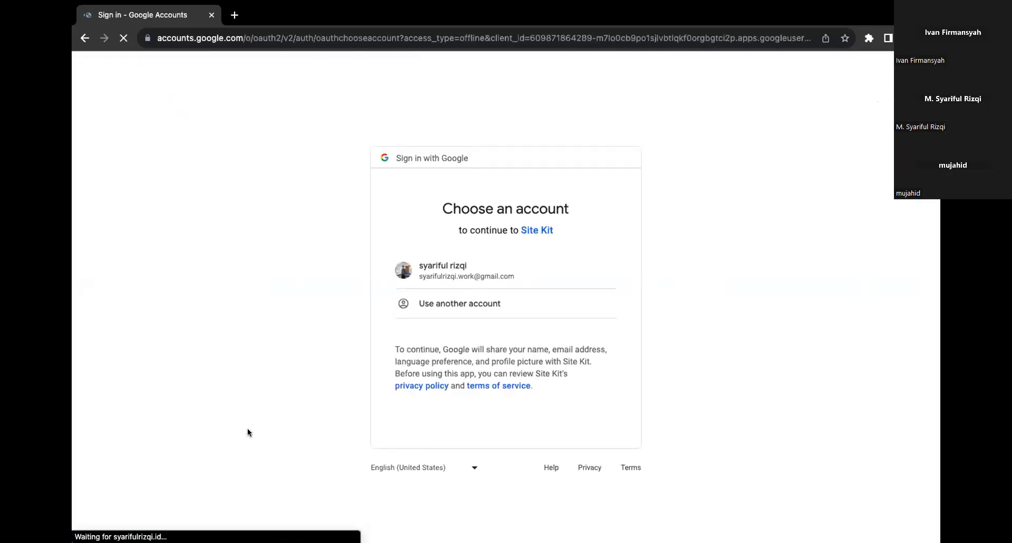
- Choose the listed Google account and grant Site Kit both additional Google Analytics permissions: creating an account and editing management entities
{"action": "left_click", "coordinate": [433, 279]}
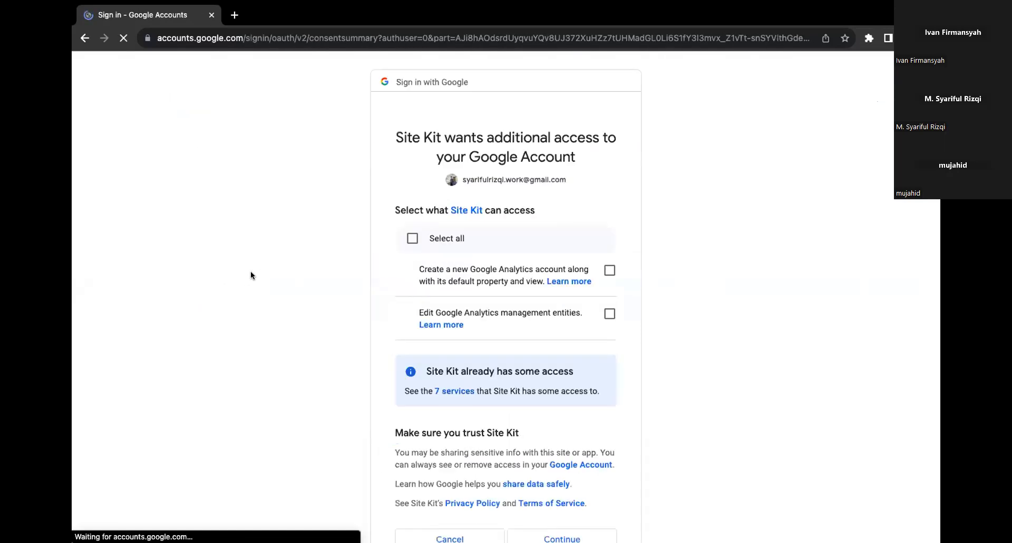
{"action": "left_click", "coordinate": [414, 238]}
{"action": "scroll", "coordinate": [519, 422], "scroll_direction": "down", "scroll_amount": 2}
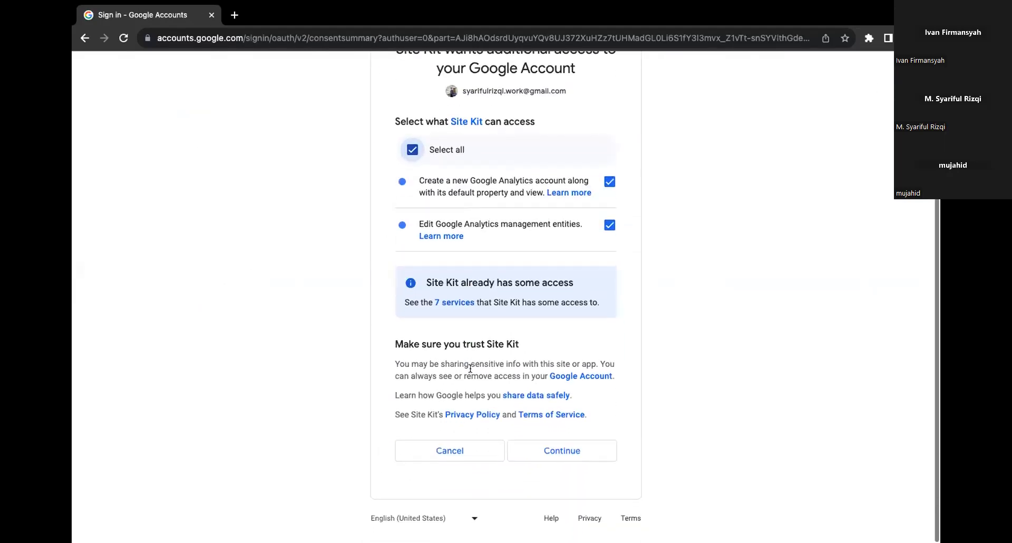
{"action": "left_click", "coordinate": [540, 458]}
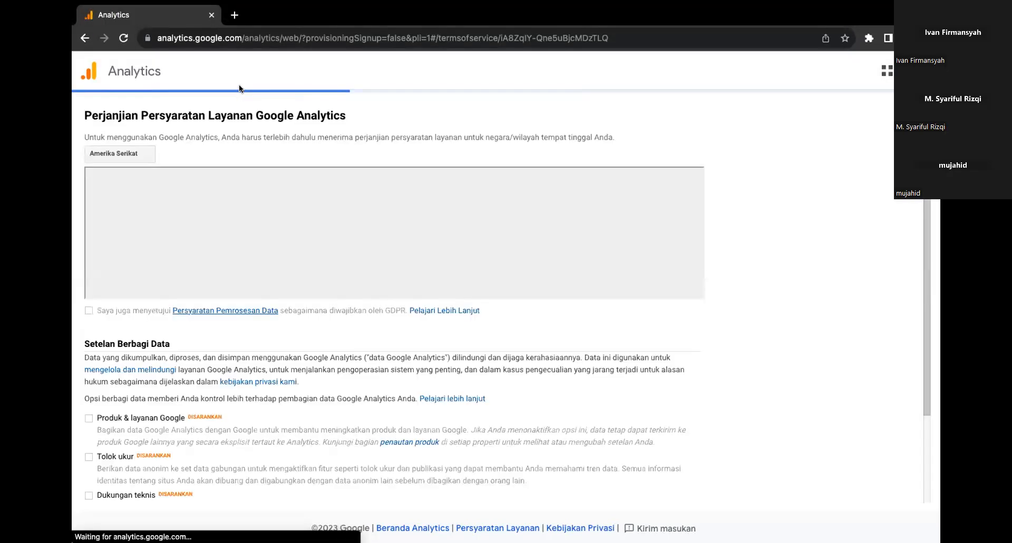
- Accept the Google Analytics terms for Indonesia, agreeing to the data processing terms and enabling data sharing with Google products and services
{"action": "scroll", "coordinate": [211, 333], "scroll_direction": "down", "scroll_amount": 1}
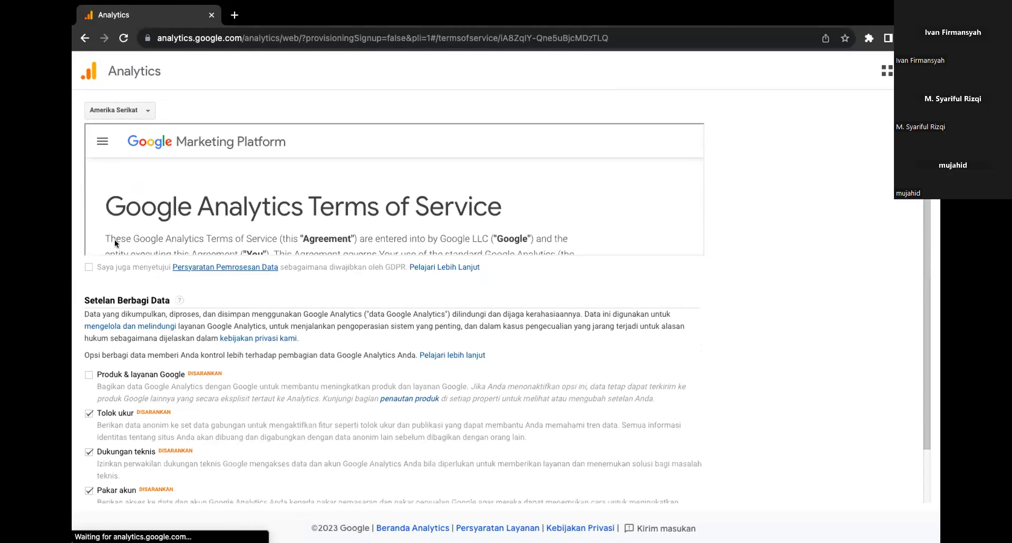
{"action": "left_click", "coordinate": [89, 268]}
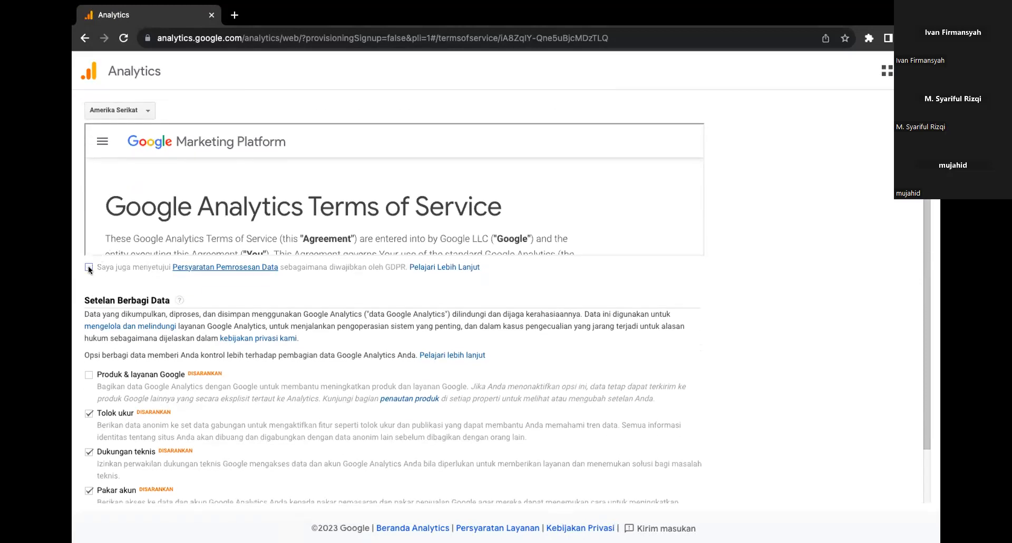
{"action": "left_click", "coordinate": [115, 115]}
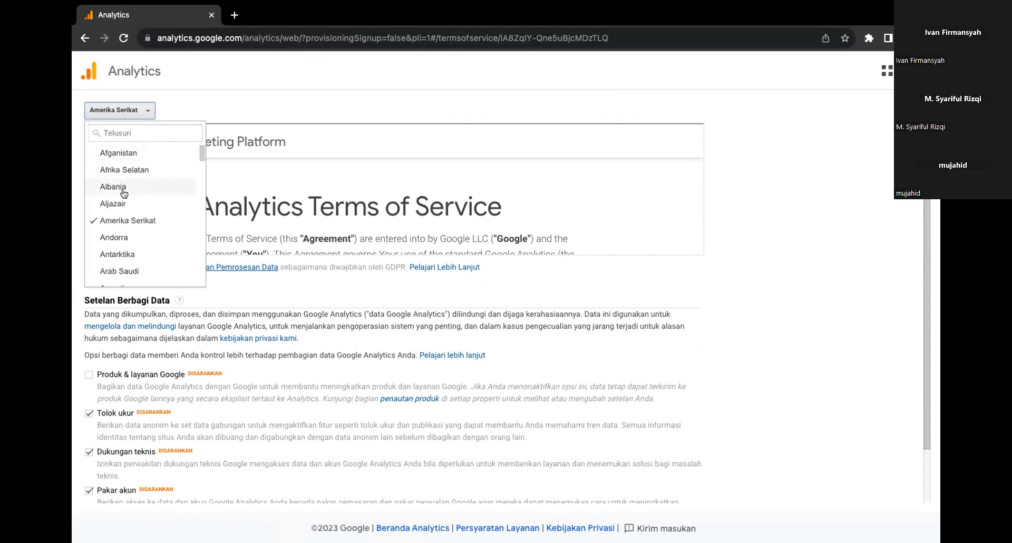
{"action": "type", "text": "ind"}
{"action": "key", "text": "Down"}
{"action": "key", "text": "Return"}
{"action": "left_click", "coordinate": [88, 268]}
{"action": "scroll", "coordinate": [123, 313], "scroll_direction": "down", "scroll_amount": 2}
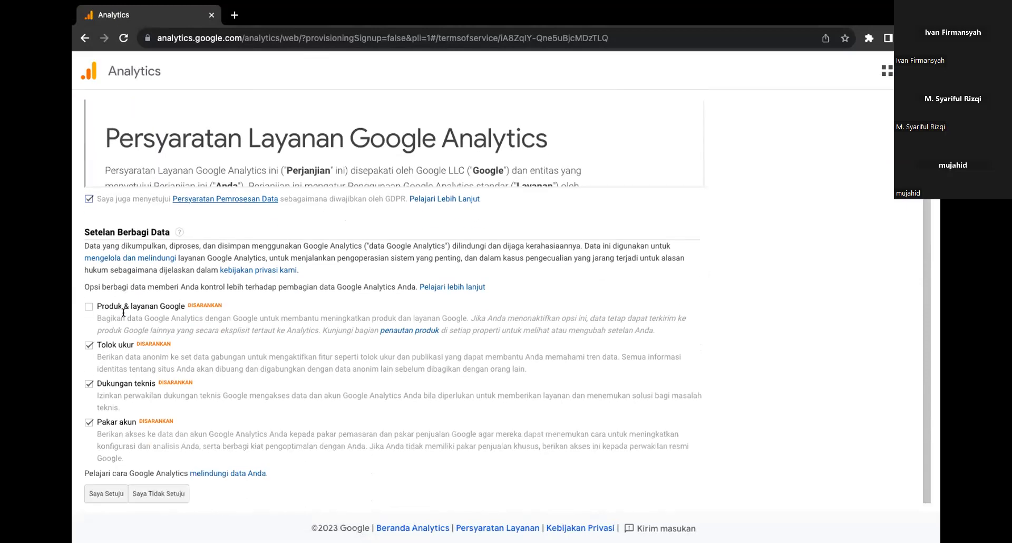
{"action": "left_click", "coordinate": [87, 304]}
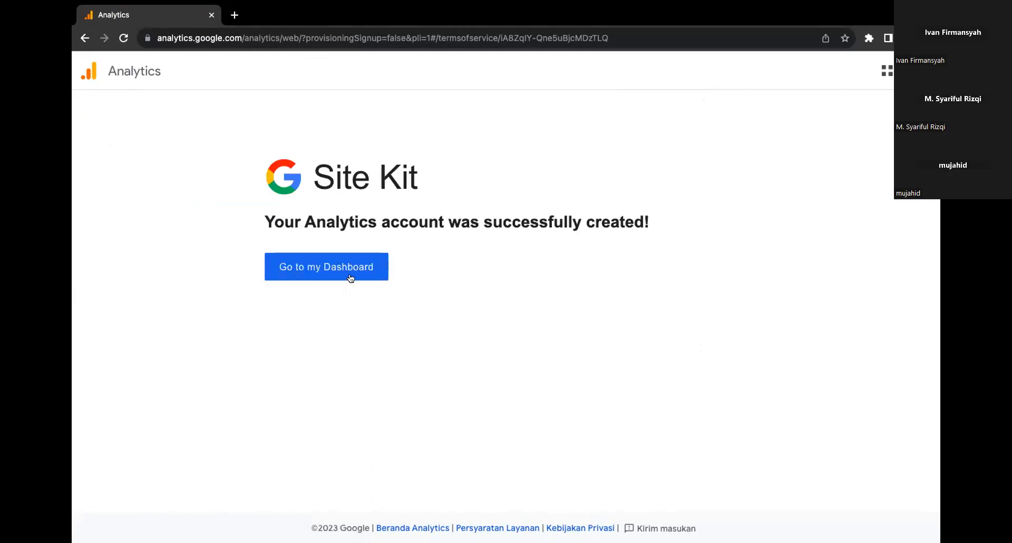
- Go to the Site Kit dashboard and dismiss its setup notice about connecting more services
{"action": "left_click", "coordinate": [350, 278]}
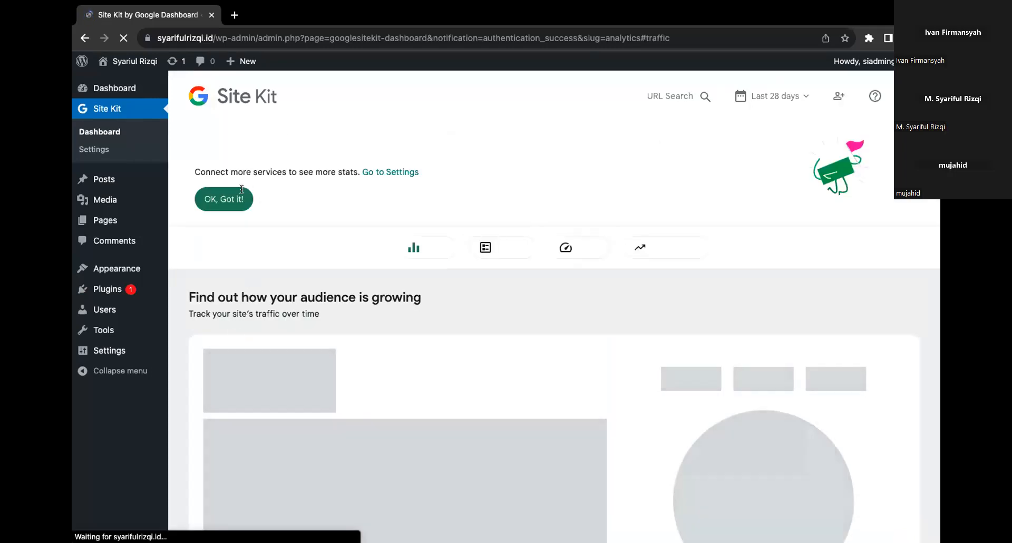
{"action": "left_click", "coordinate": [228, 199]}
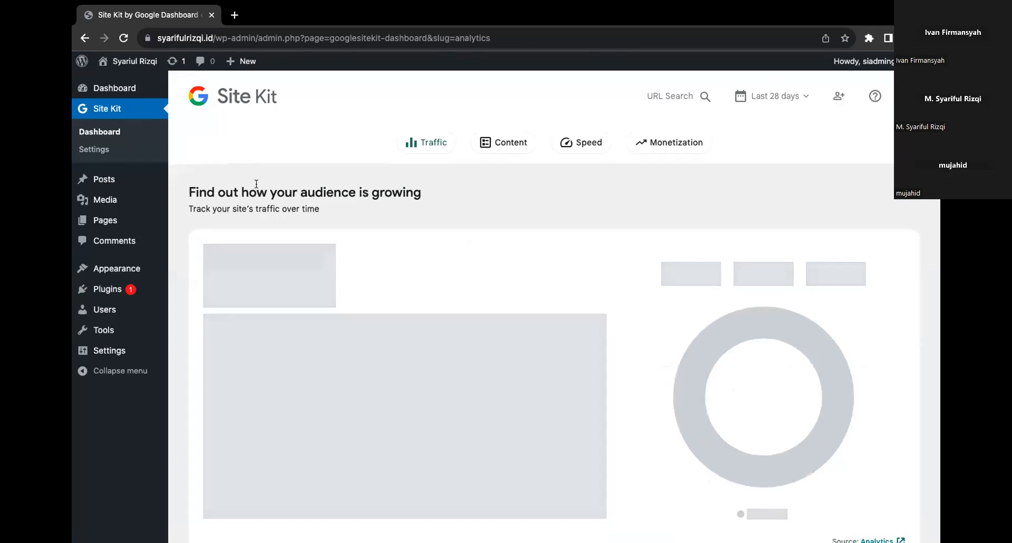
{"action": "left_click", "coordinate": [278, 214]}
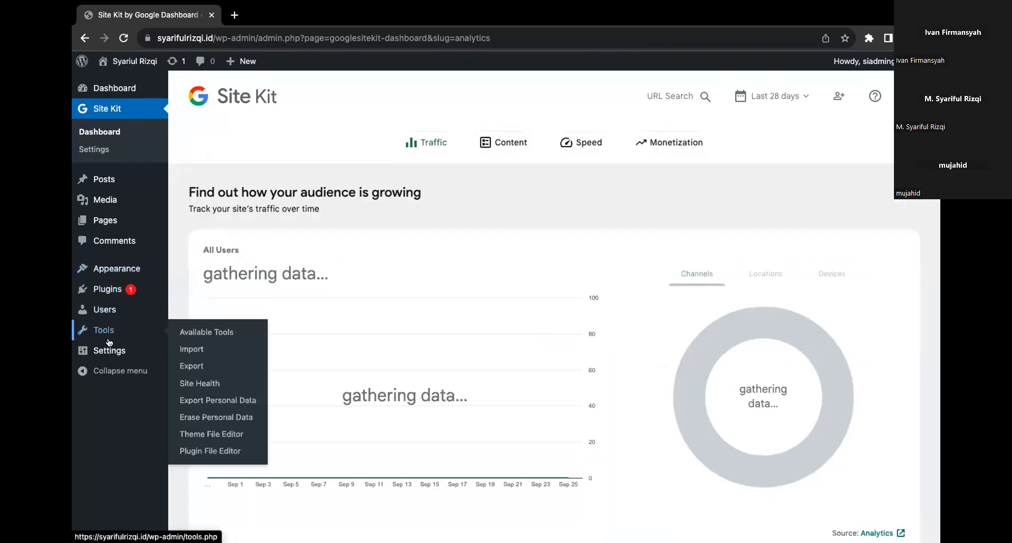
- Open the connected Search Console property's full details from the Site Kit settings and dismiss the welcome and overview tips
{"action": "mouse_move", "coordinate": [108, 350]}
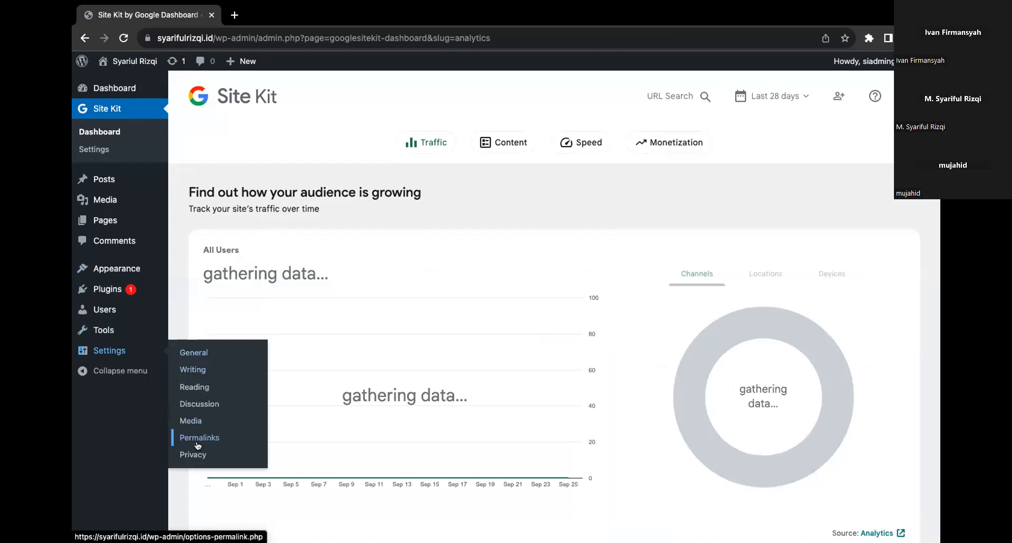
{"action": "left_click", "coordinate": [105, 151]}
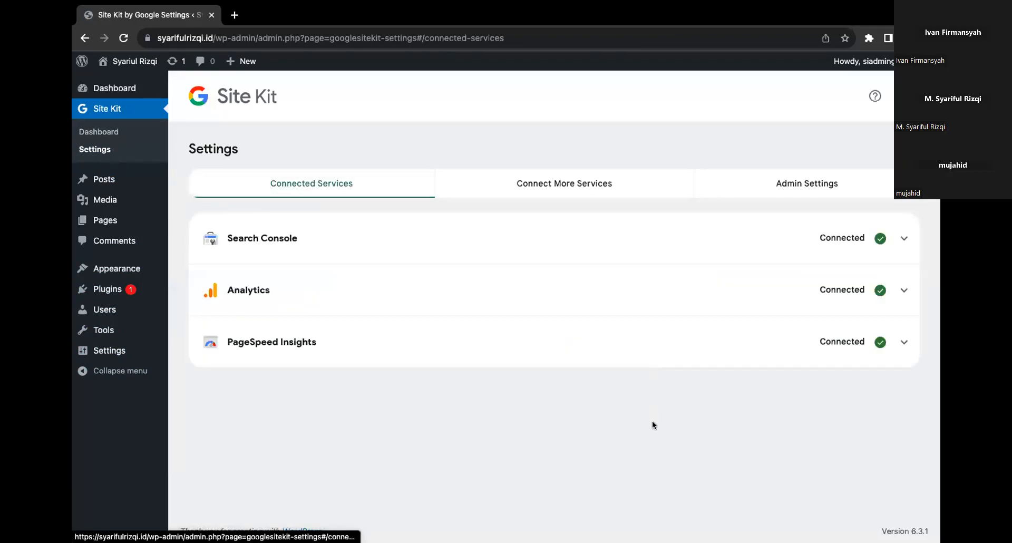
{"action": "left_click", "coordinate": [904, 240]}
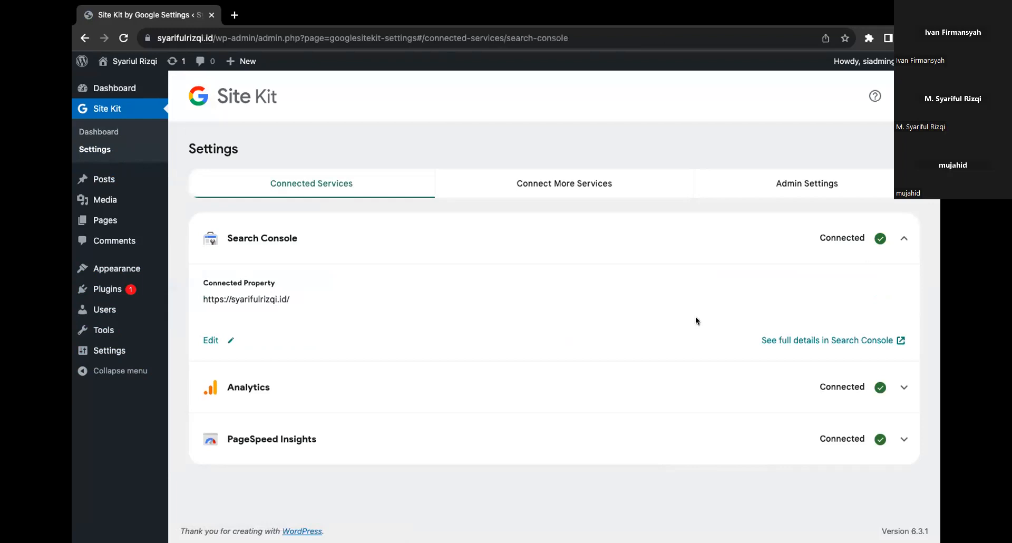
{"action": "left_click", "coordinate": [778, 342]}
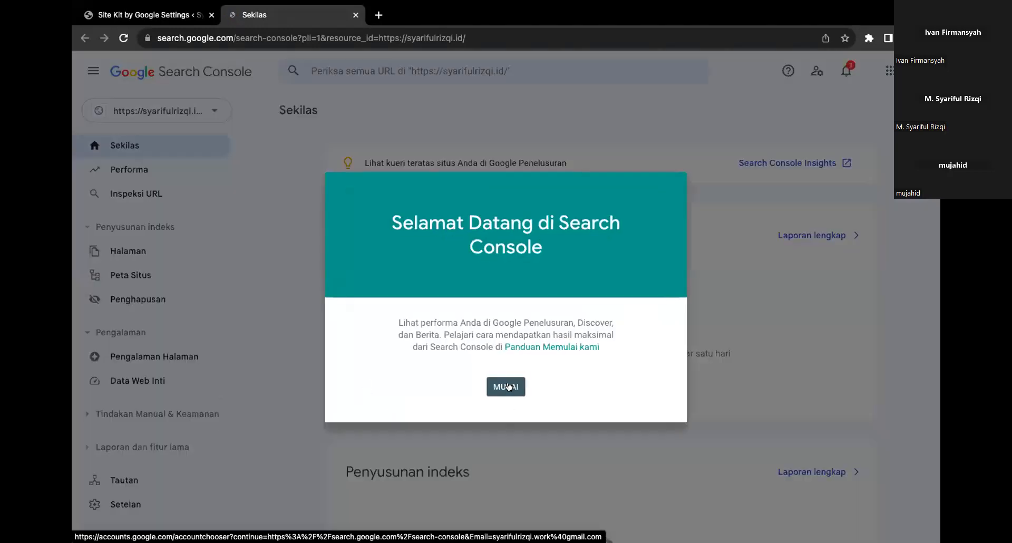
{"action": "left_click", "coordinate": [508, 387]}
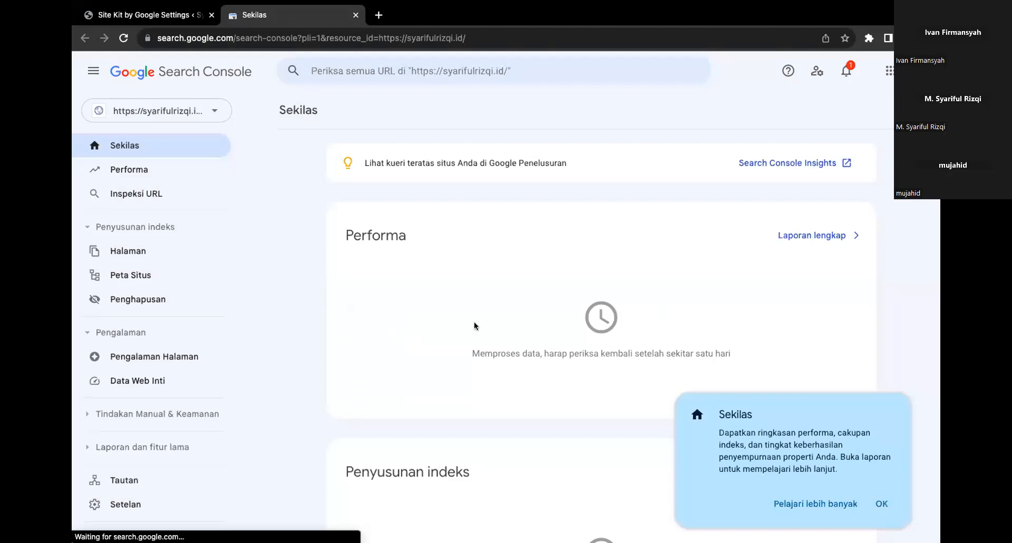
{"action": "left_click", "coordinate": [882, 503]}
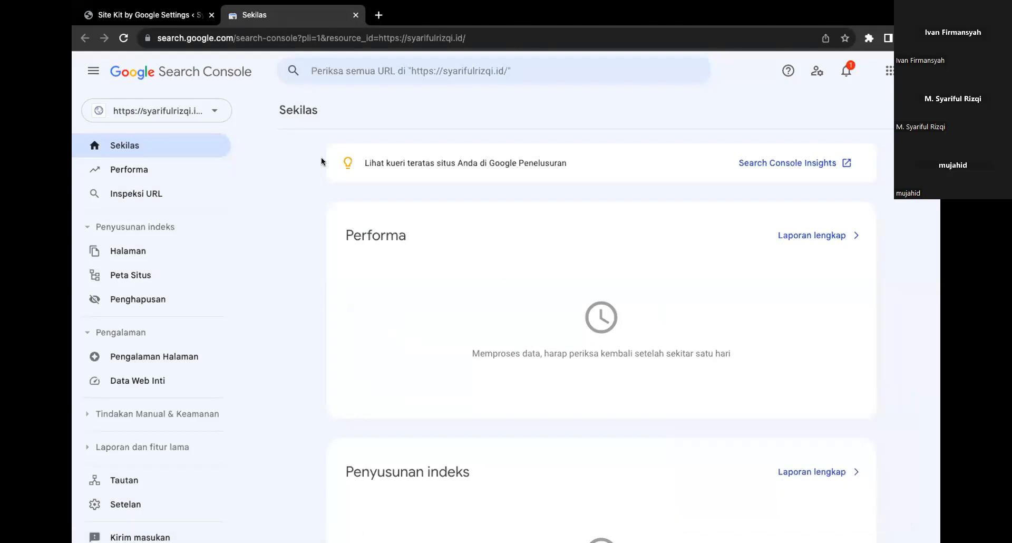
- Return to the WordPress admin and view the blog home template in the site editor
{"action": "left_click", "coordinate": [152, 16]}
{"action": "mouse_move", "coordinate": [141, 268]}
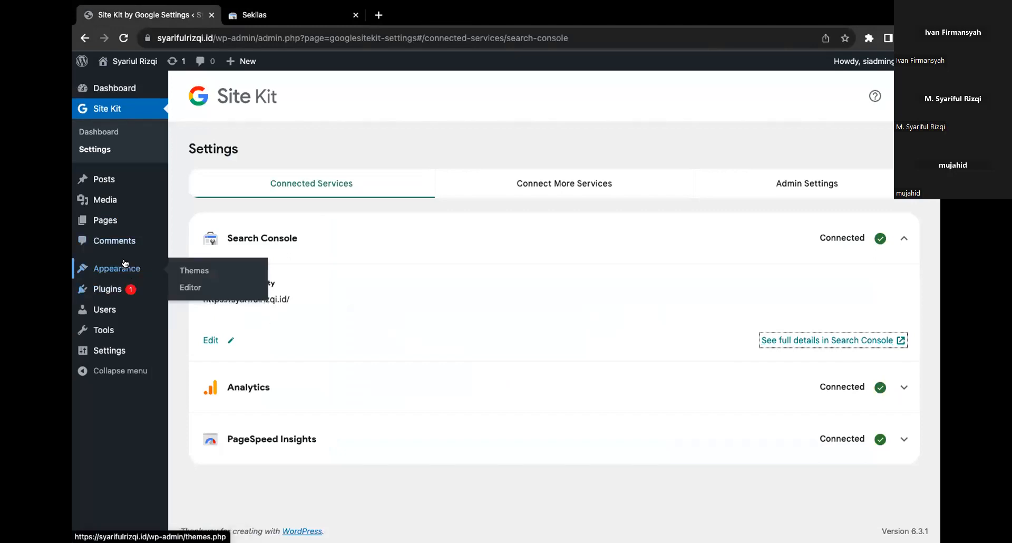
{"action": "left_click", "coordinate": [191, 285]}
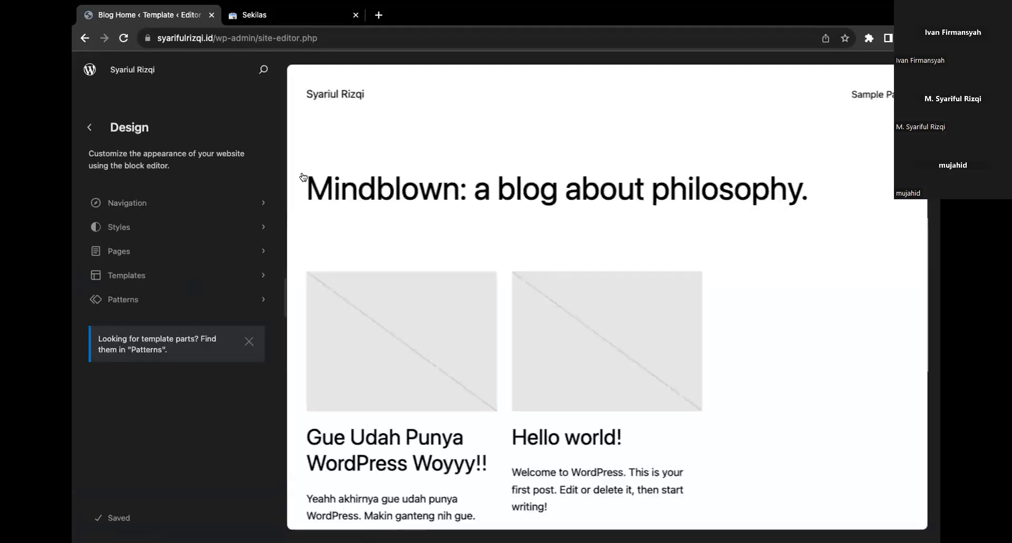
{"action": "scroll", "coordinate": [543, 249], "scroll_direction": "down", "scroll_amount": 4}
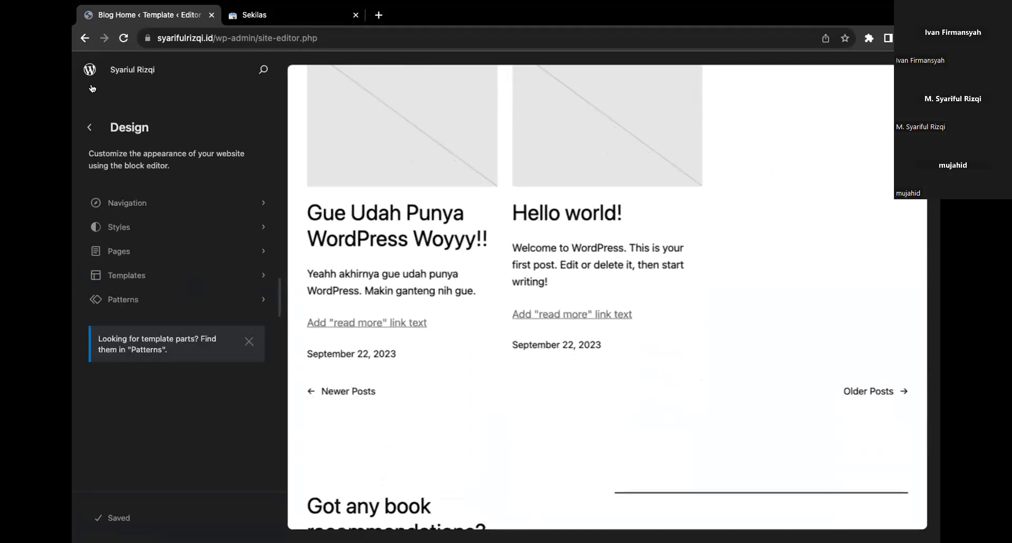
- Leave the site editor and open the list of installed WordPress themes
{"action": "left_click", "coordinate": [108, 67]}
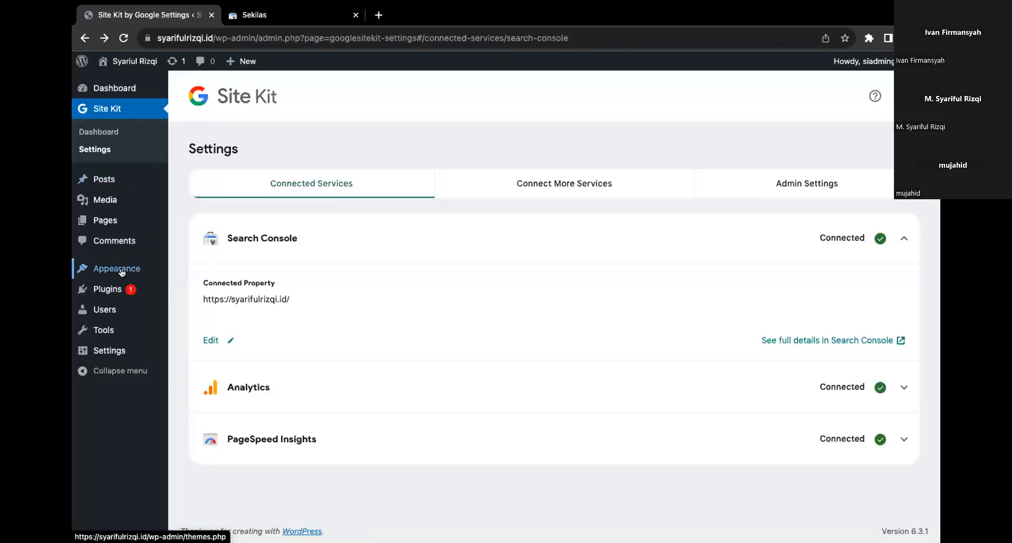
{"action": "mouse_move", "coordinate": [153, 270]}
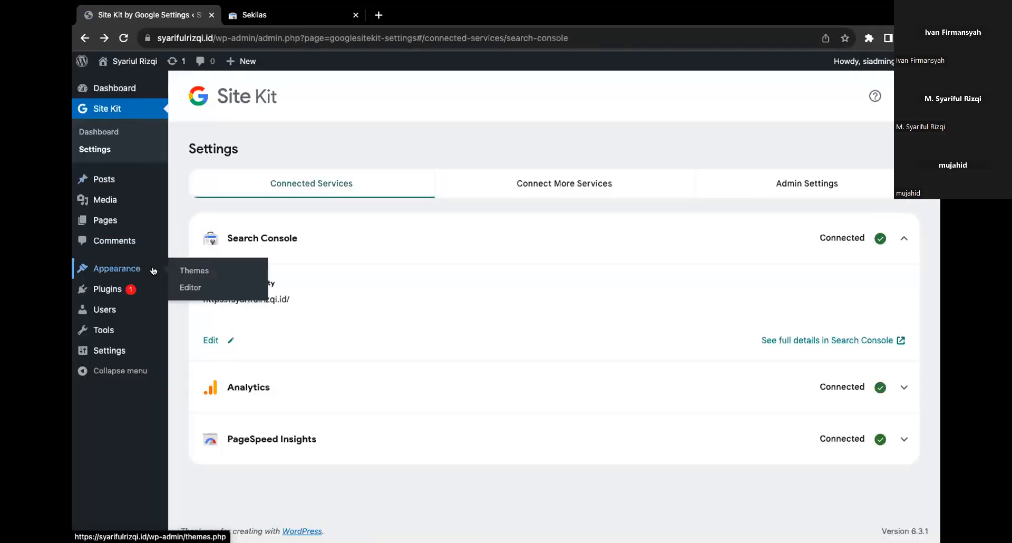
{"action": "left_click", "coordinate": [185, 271]}
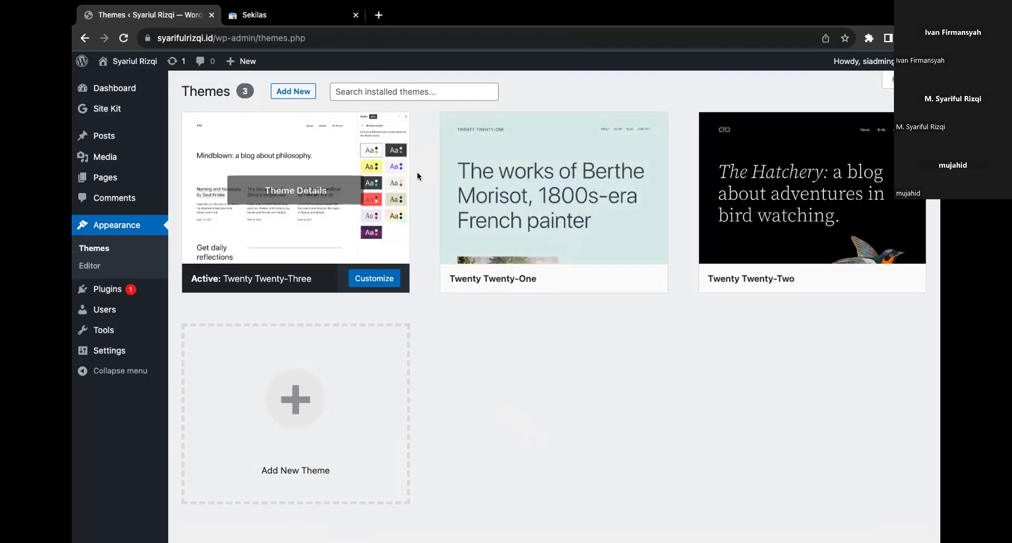
- Search Google for "generate press" in a new browser tab and open the official GeneratePress website
{"action": "left_click", "coordinate": [377, 14]}
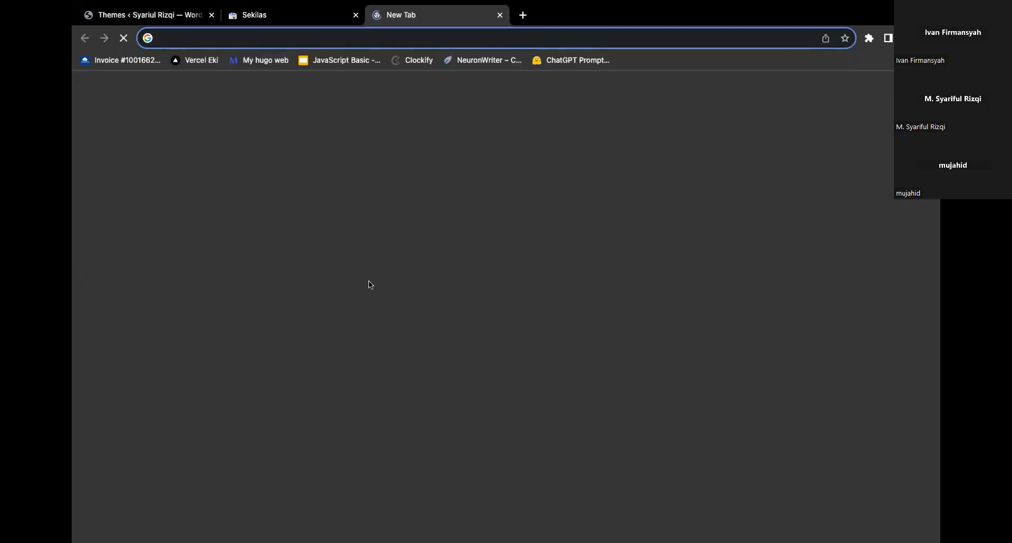
{"action": "type", "text": "generay"}
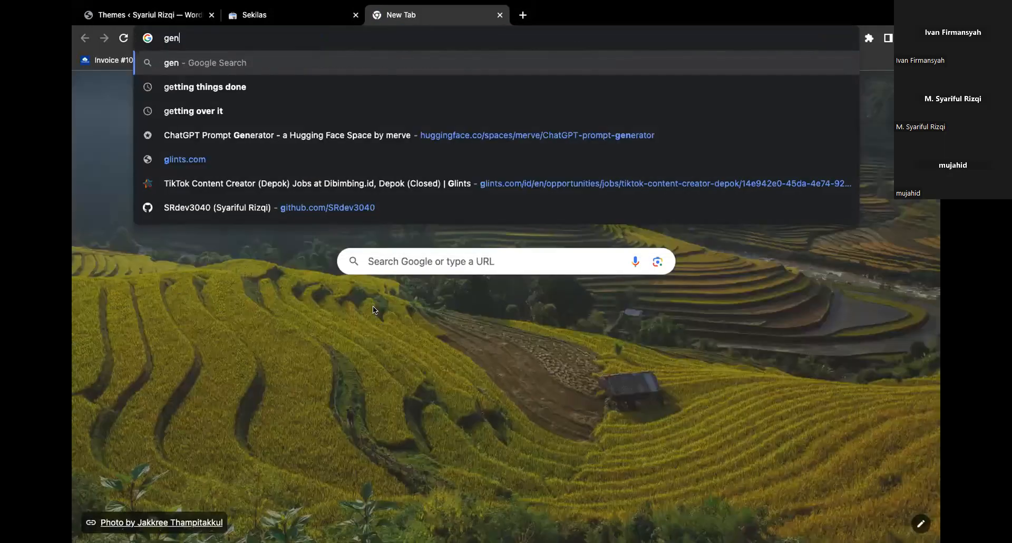
{"action": "key", "text": "BackSpace"}
{"action": "type", "text": "t"}
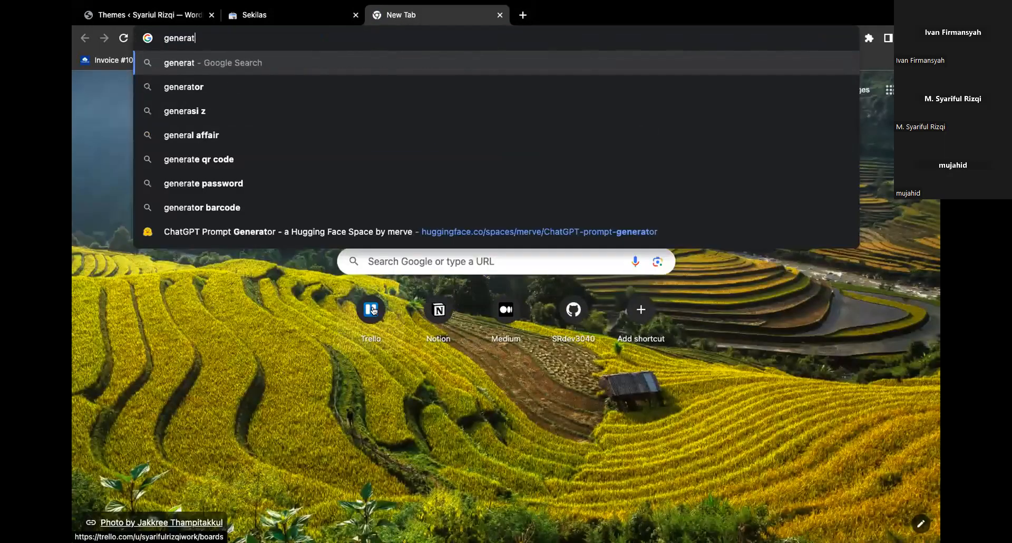
{"action": "type", "text": "e press"}
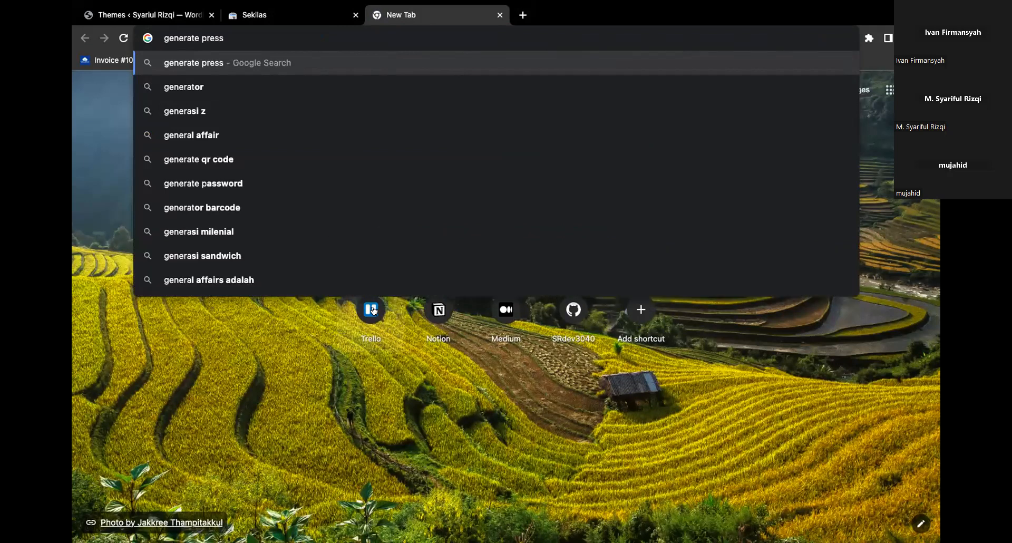
{"action": "key", "text": "Return"}
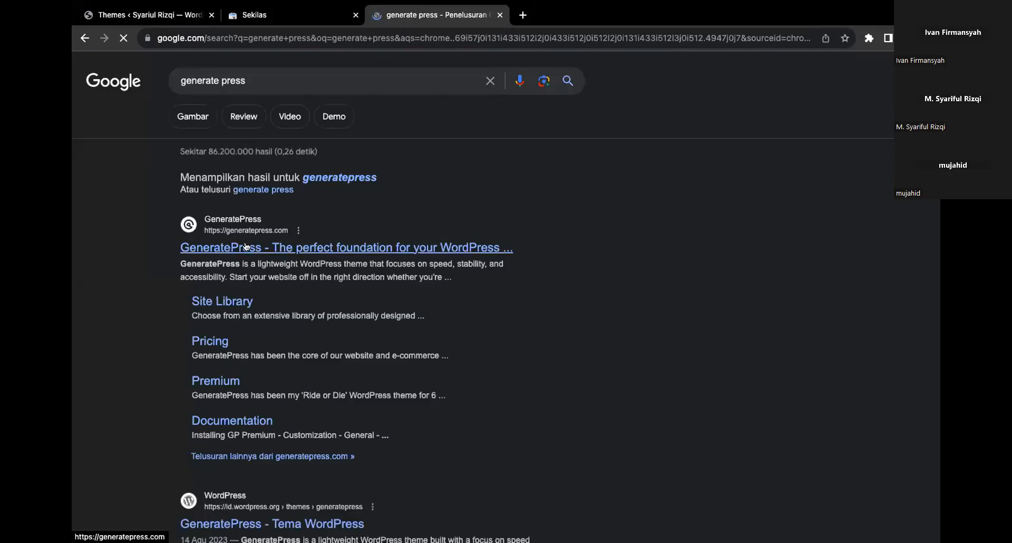
{"action": "left_click", "coordinate": [246, 247]}
- Return to the WordPress admin and open the list of all users
{"action": "left_click", "coordinate": [143, 18]}
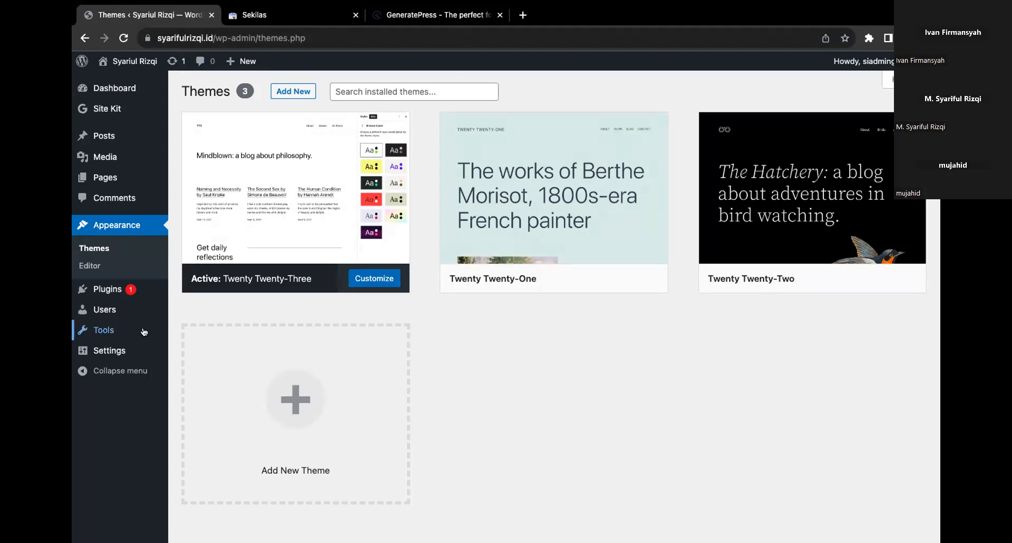
{"action": "mouse_move", "coordinate": [118, 63]}
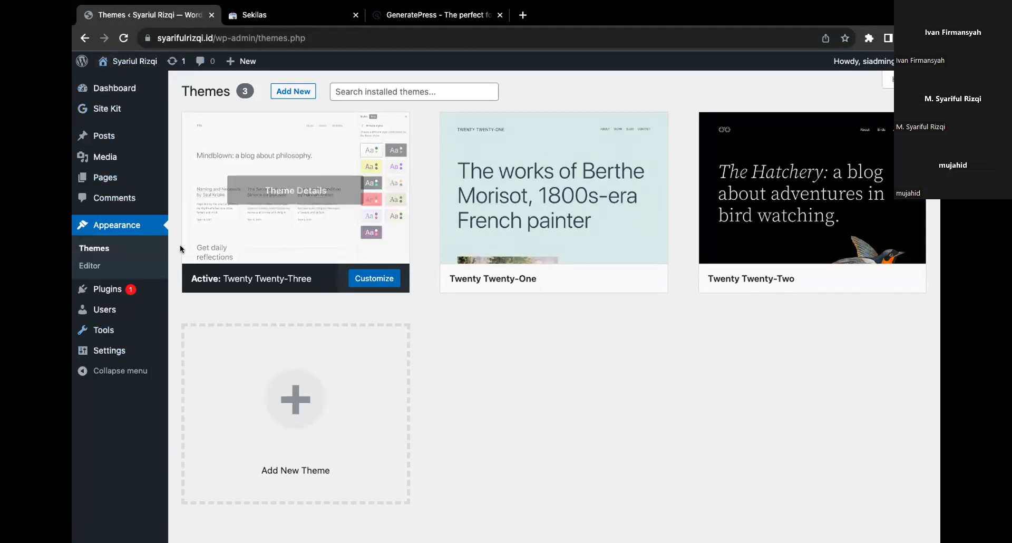
{"action": "mouse_move", "coordinate": [133, 164]}
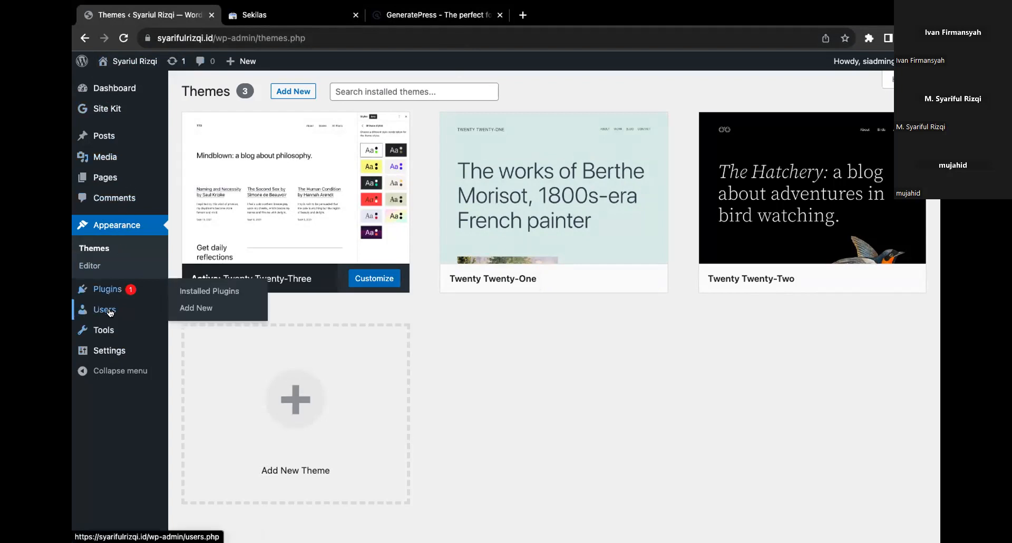
{"action": "mouse_move", "coordinate": [106, 311]}
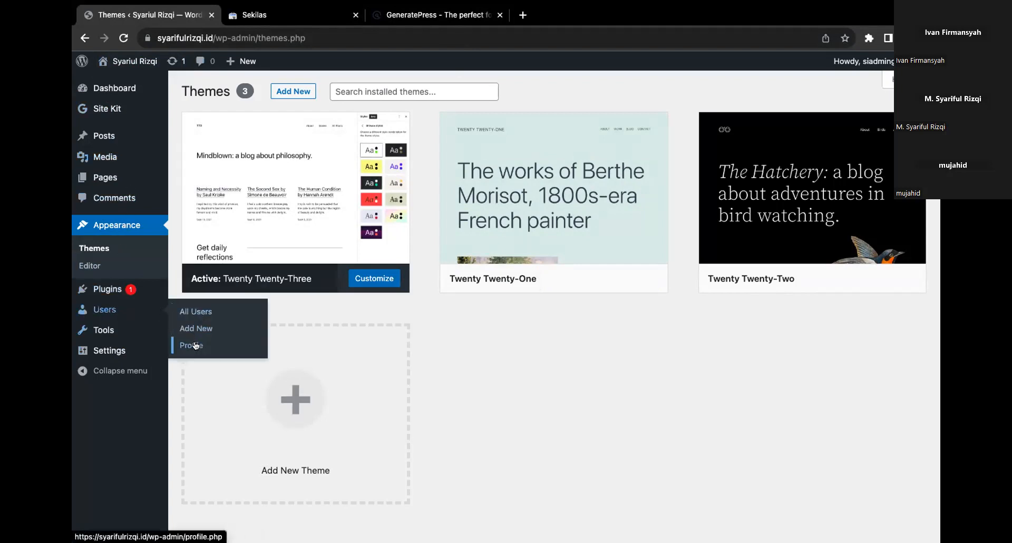
{"action": "left_click", "coordinate": [197, 312]}
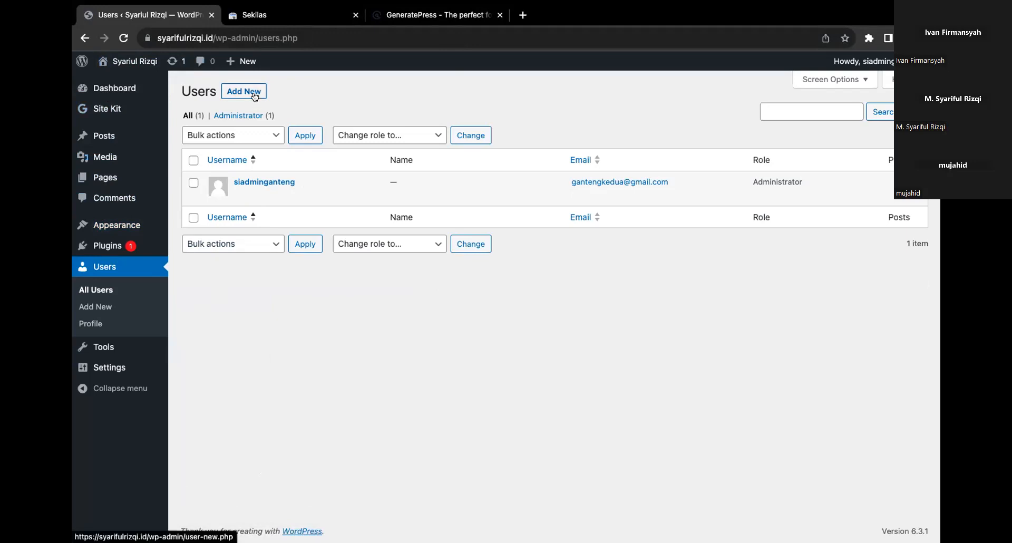
- Switch back to the GeneratePress website and examine the free and Premium theme options on its home page
{"action": "left_click", "coordinate": [470, 14]}
{"action": "scroll", "coordinate": [442, 285], "scroll_direction": "down", "scroll_amount": 8}
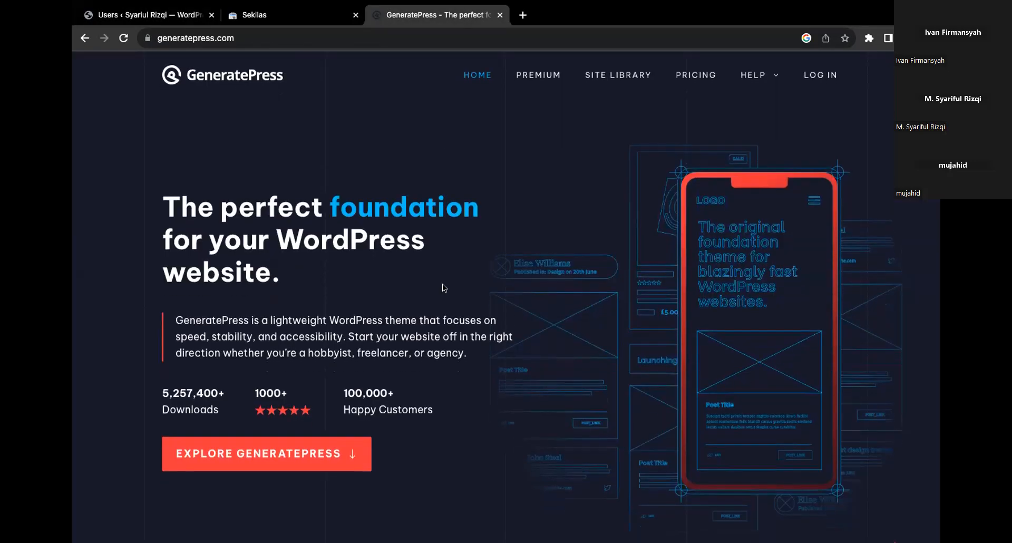
{"action": "scroll", "coordinate": [443, 287], "scroll_direction": "down", "scroll_amount": 1}
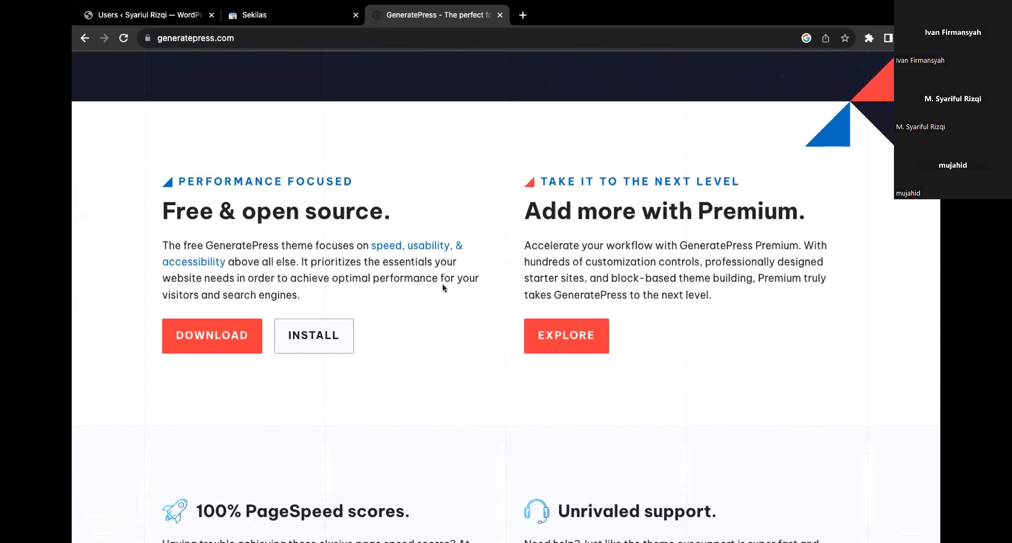
- Examine the GeneratePress home page's feature sections, from the free theme details down to the block-based theme builder
{"action": "scroll", "coordinate": [459, 366], "scroll_direction": "down", "scroll_amount": 8}
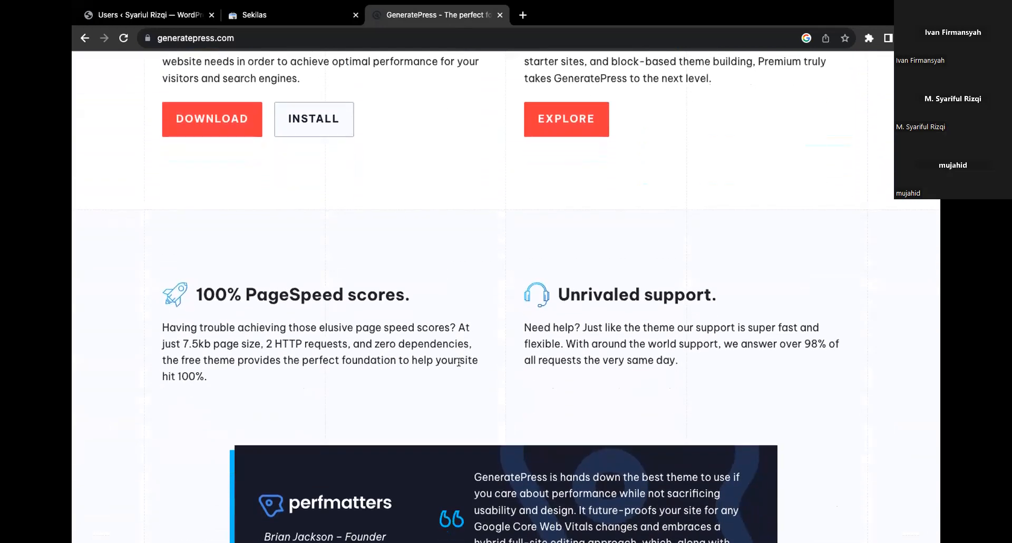
{"action": "scroll", "coordinate": [458, 365], "scroll_direction": "down", "scroll_amount": 2}
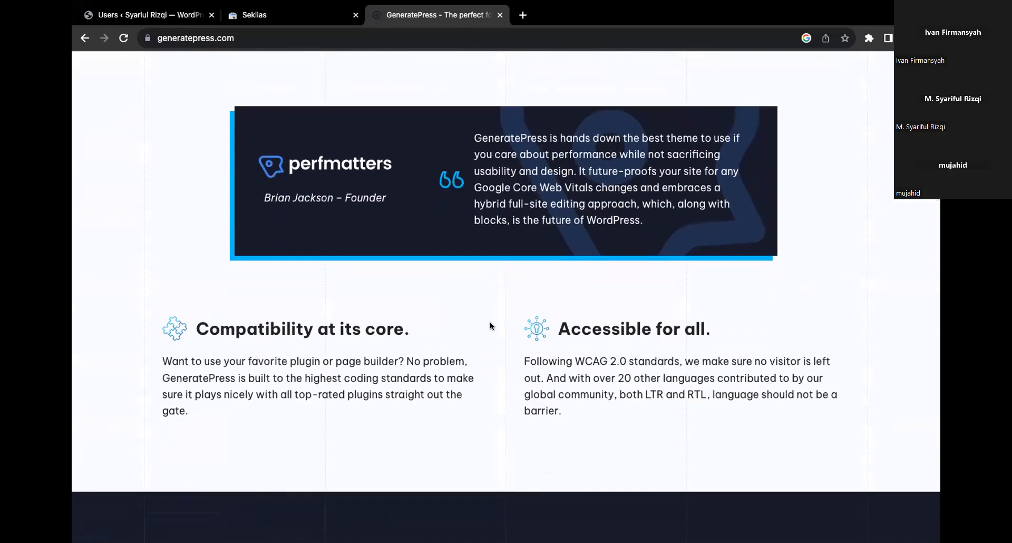
{"action": "scroll", "coordinate": [491, 326], "scroll_direction": "up", "scroll_amount": 20}
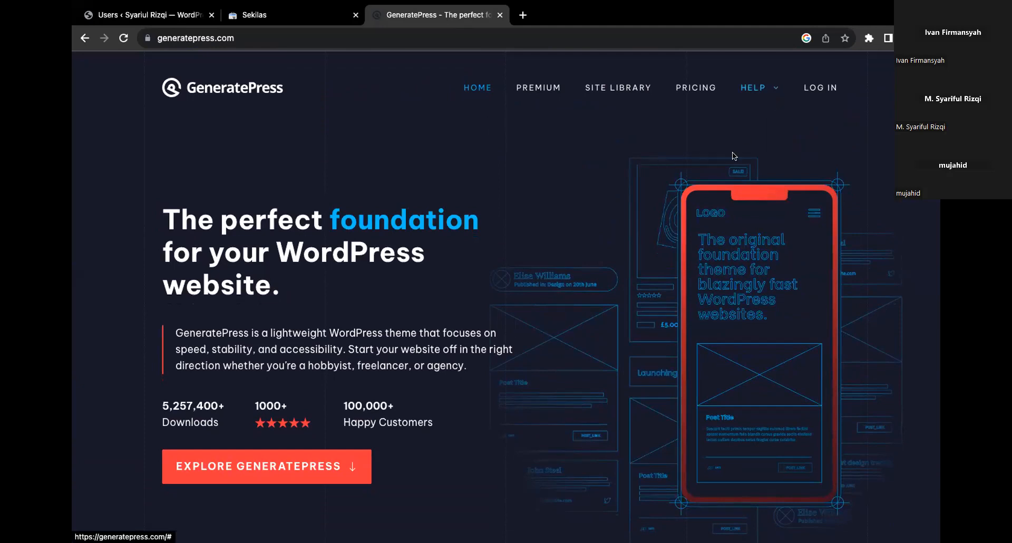
{"action": "scroll", "coordinate": [596, 211], "scroll_direction": "down", "scroll_amount": 1}
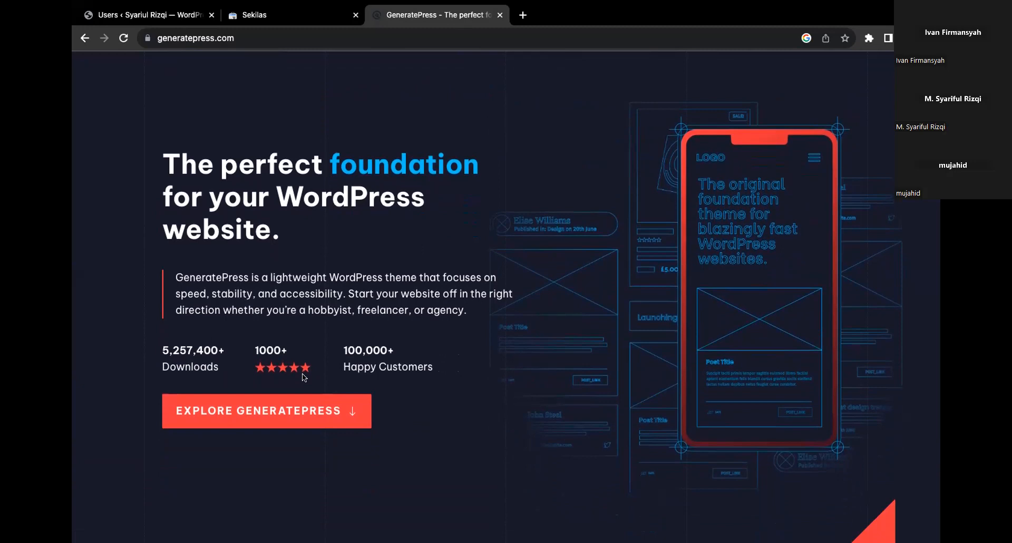
{"action": "left_click", "coordinate": [309, 411]}
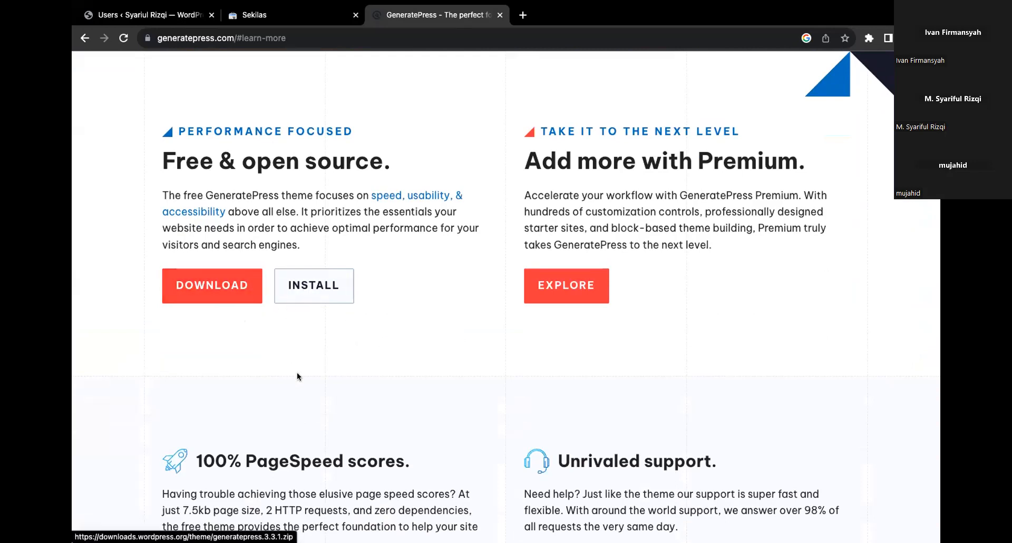
{"action": "scroll", "coordinate": [297, 375], "scroll_direction": "down", "scroll_amount": 10}
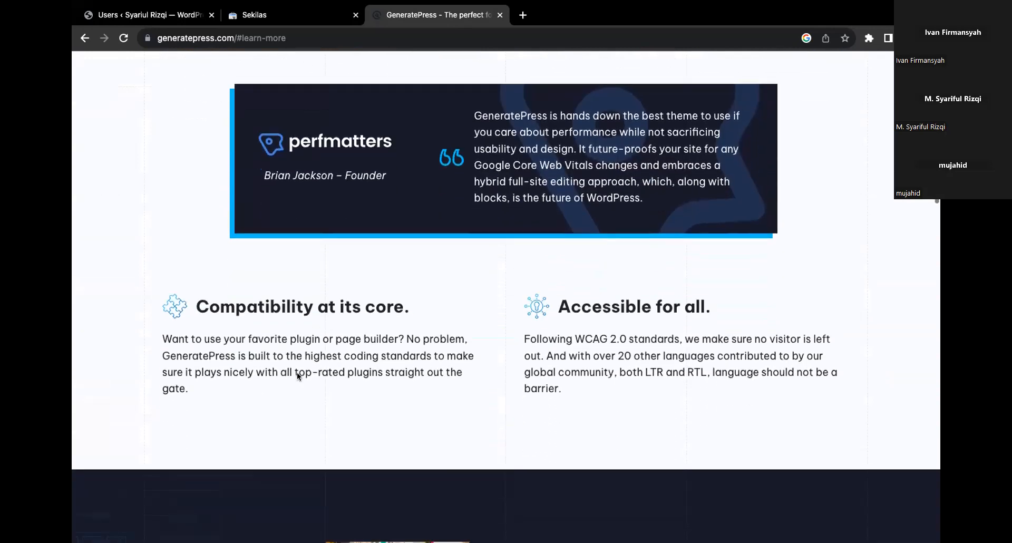
{"action": "scroll", "coordinate": [297, 376], "scroll_direction": "down", "scroll_amount": 8}
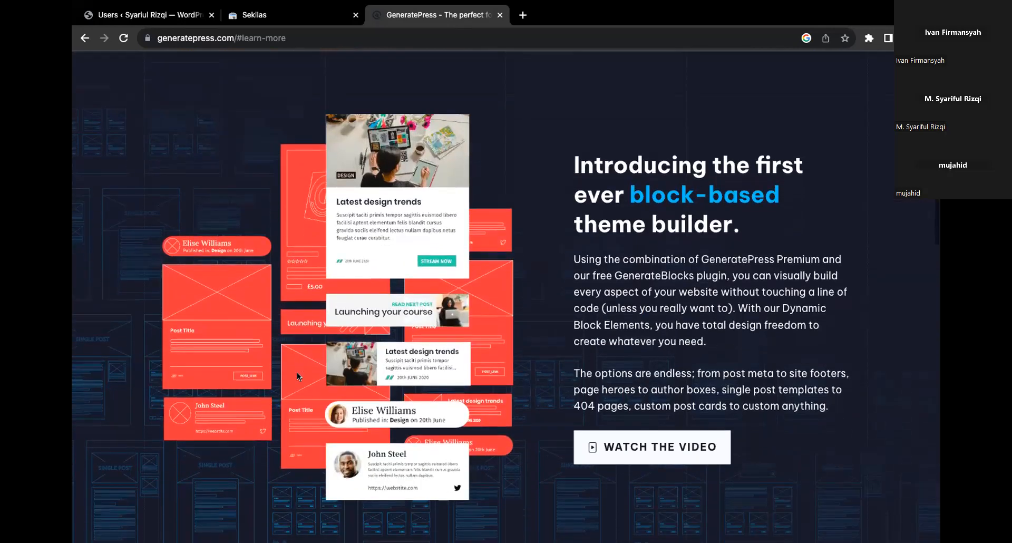
- Switch back to the WordPress admin and open the list of all posts
{"action": "left_click", "coordinate": [189, 20]}
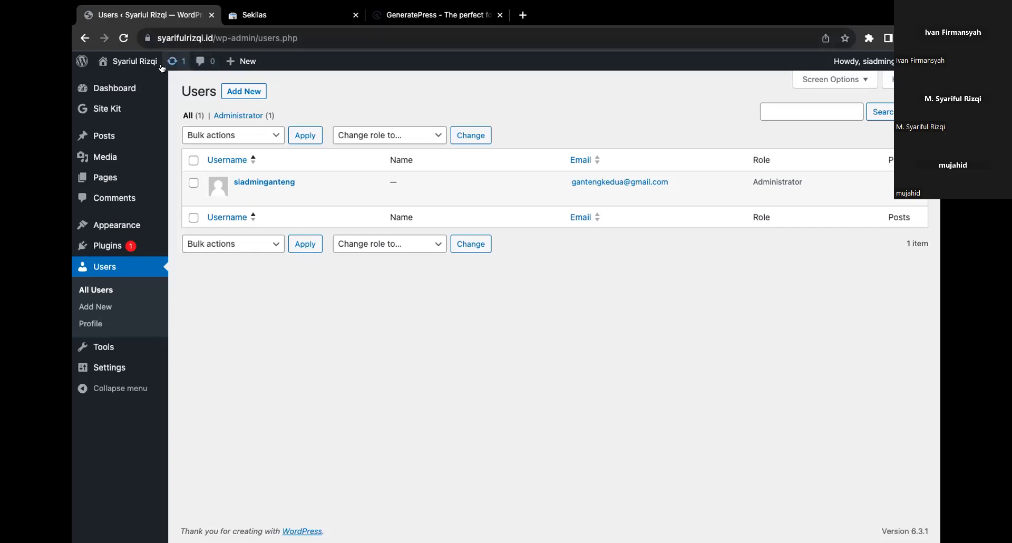
{"action": "mouse_move", "coordinate": [136, 65]}
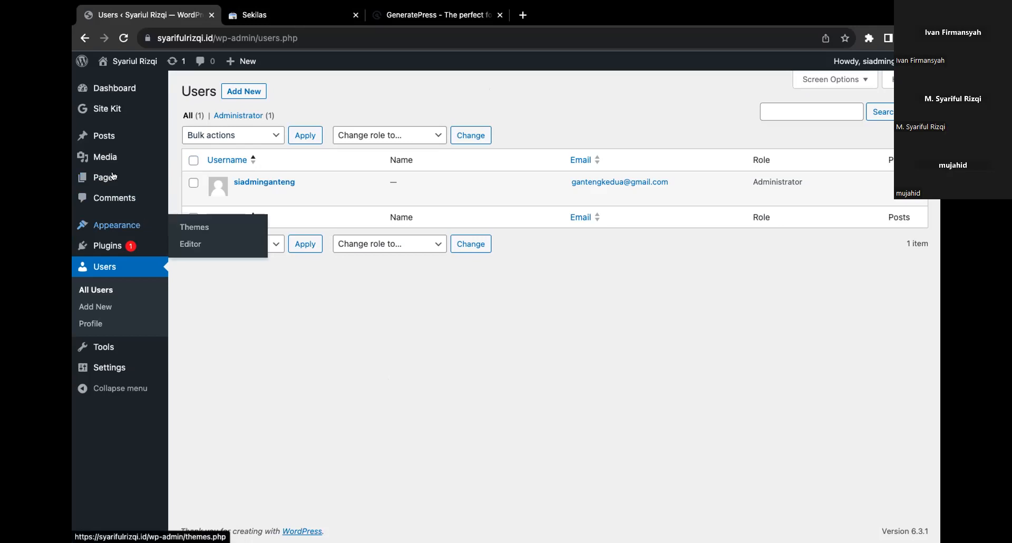
{"action": "mouse_move", "coordinate": [103, 136]}
{"action": "left_click", "coordinate": [189, 137]}
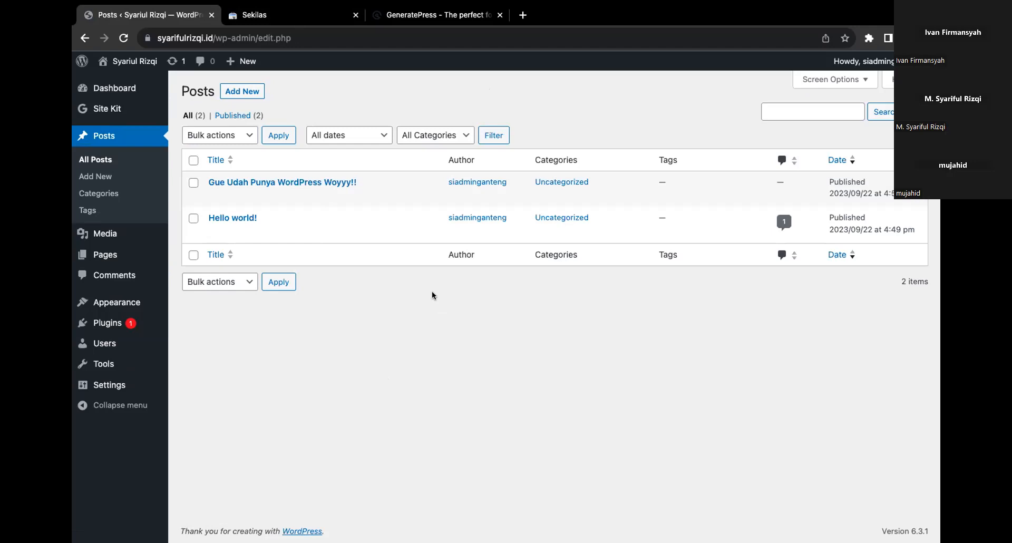
{"action": "left_click", "coordinate": [283, 183]}
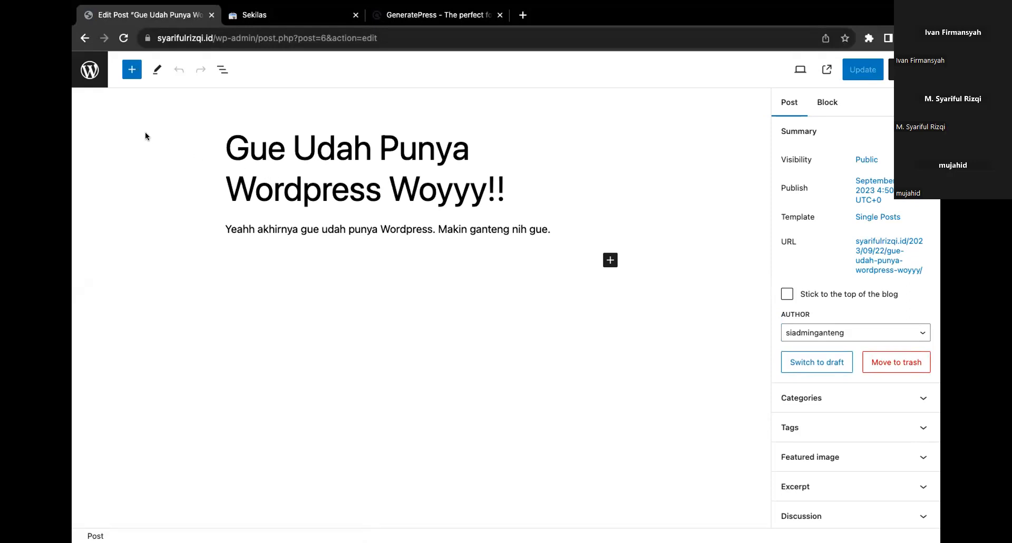
{"action": "left_click", "coordinate": [84, 37]}
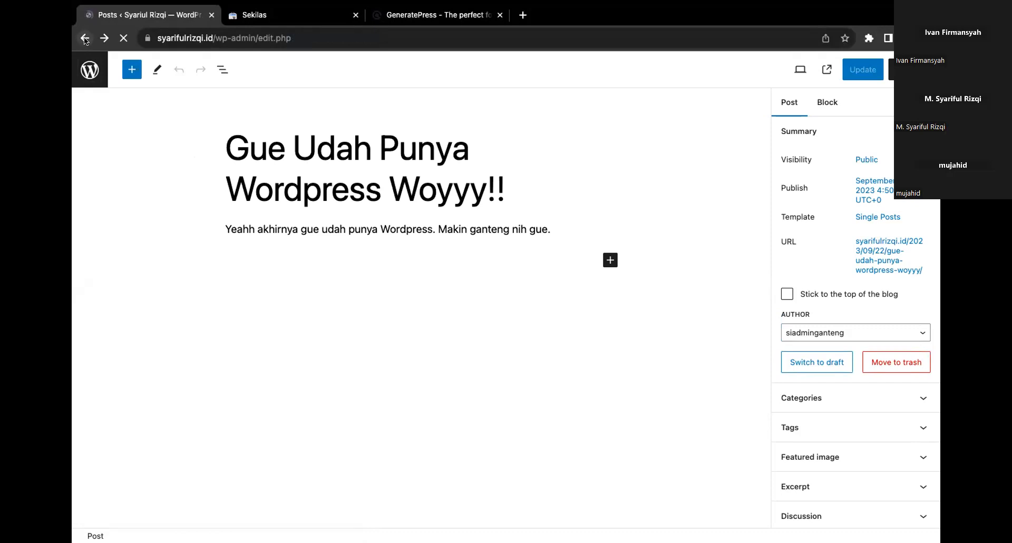
{"action": "mouse_move", "coordinate": [133, 111]}
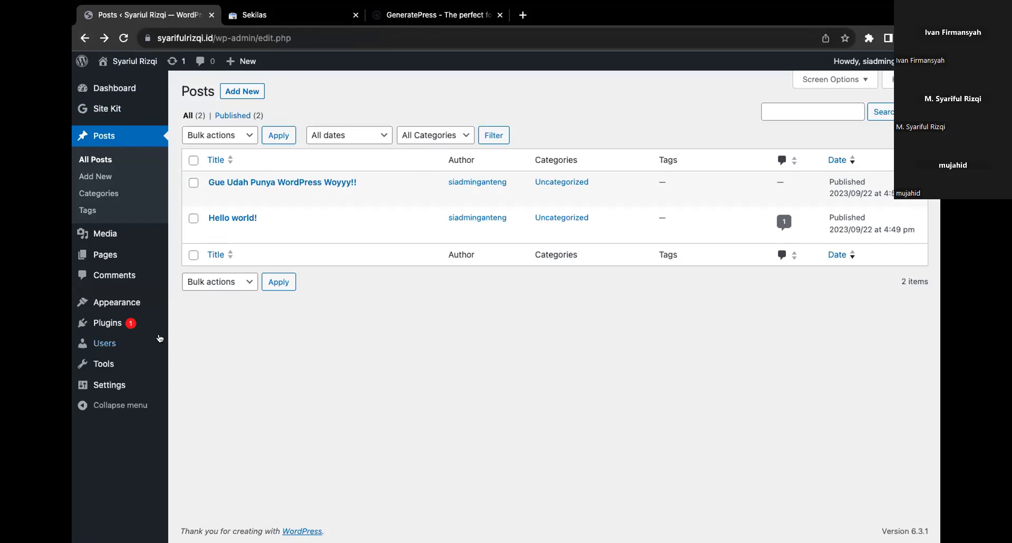
{"action": "mouse_move", "coordinate": [114, 325]}
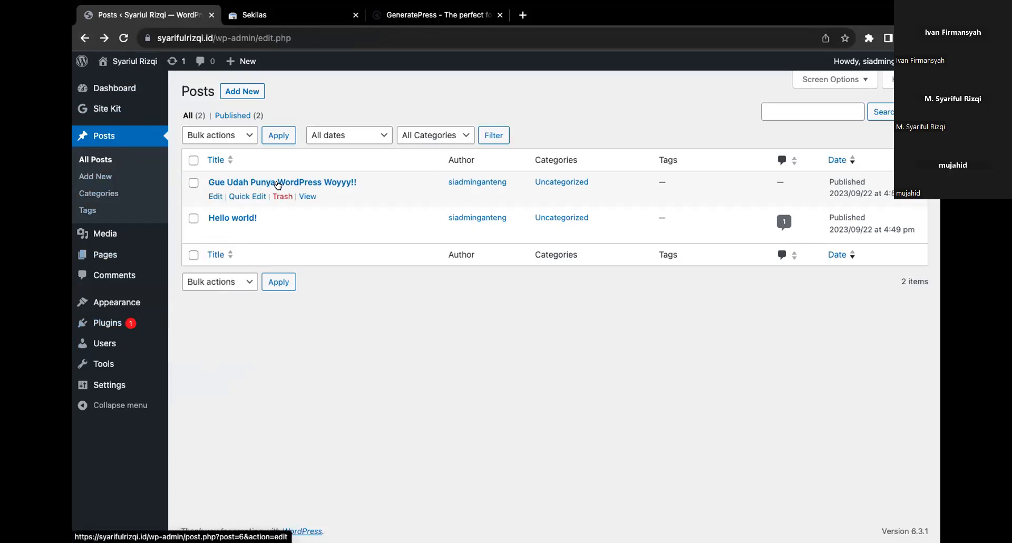
- Open the post "Gue Udah Punya WordPress Woyyy!!" for editing and add an H2 heading block reading "hbhbhb" below the paragraph
{"action": "left_click", "coordinate": [278, 183]}
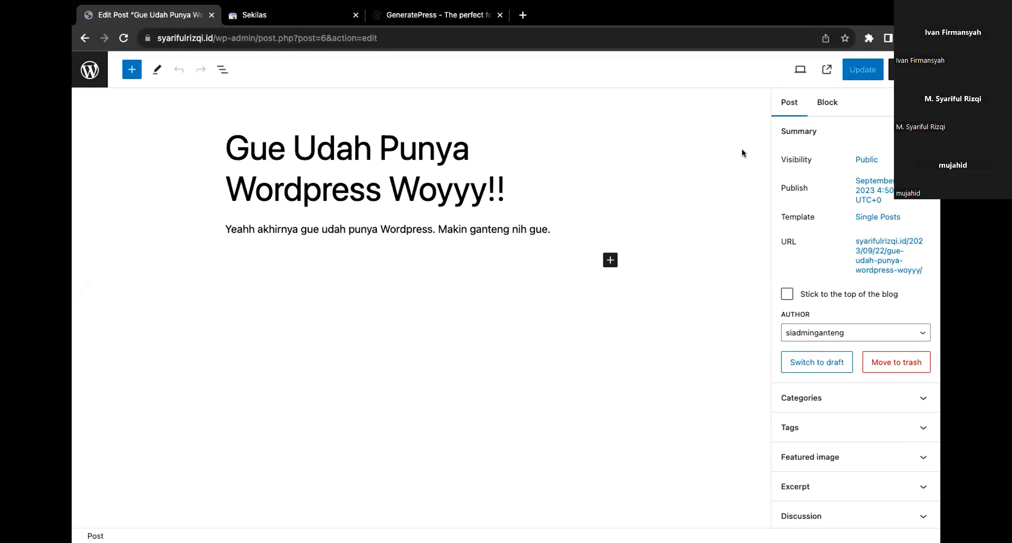
{"action": "left_click", "coordinate": [609, 260]}
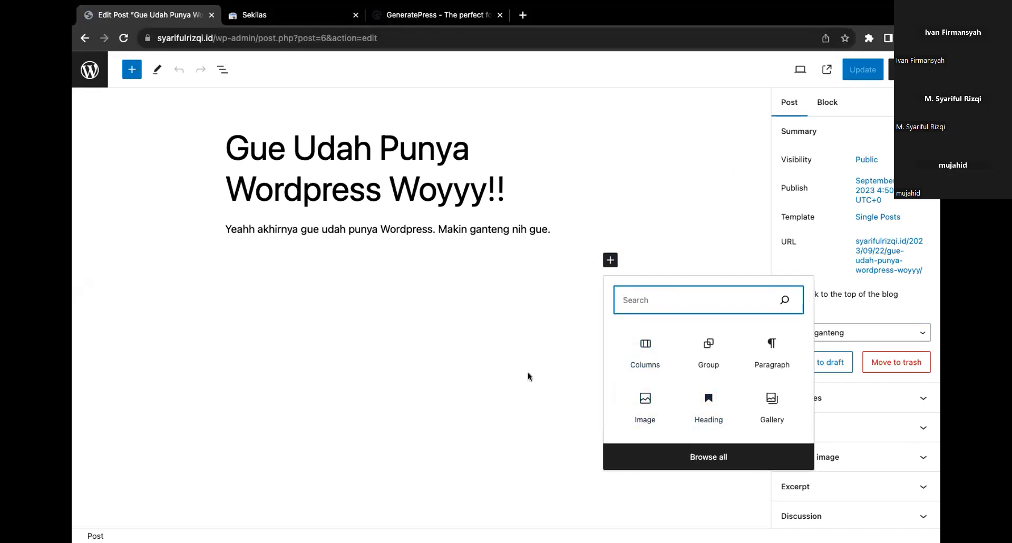
{"action": "left_click", "coordinate": [714, 404]}
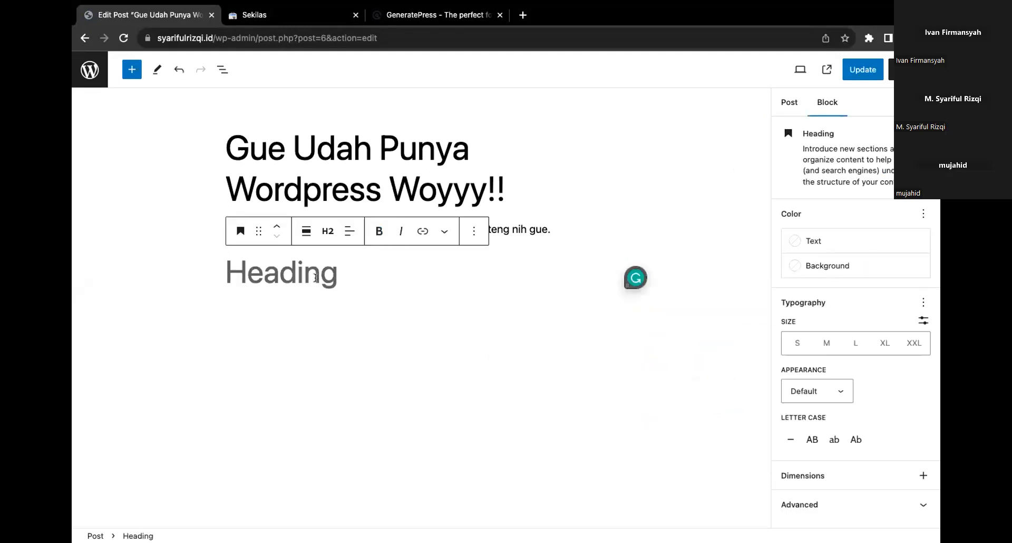
{"action": "type", "text": "hbhbhb"}
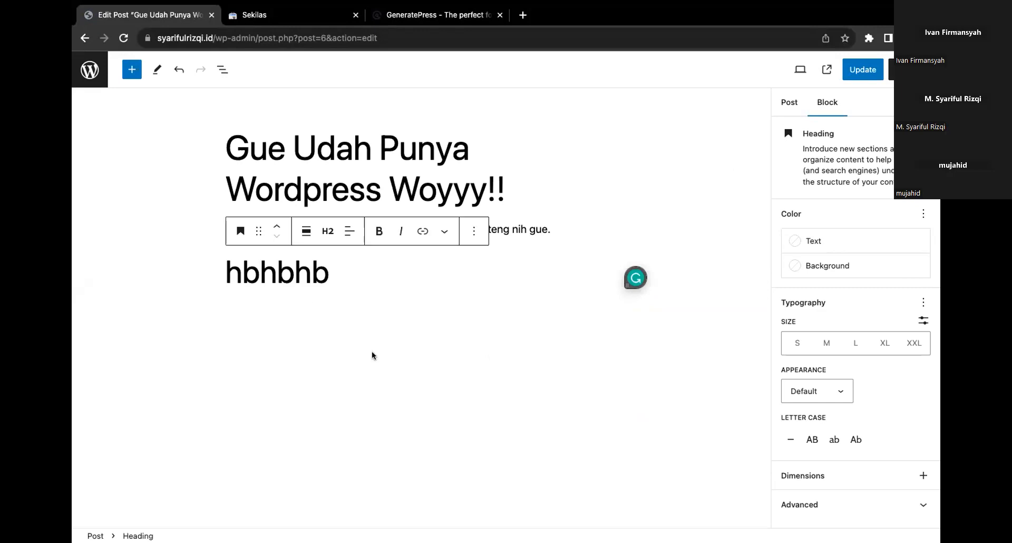
- View the heading block's options and leave the post editor, discarding the unsaved changes
{"action": "left_click", "coordinate": [475, 231]}
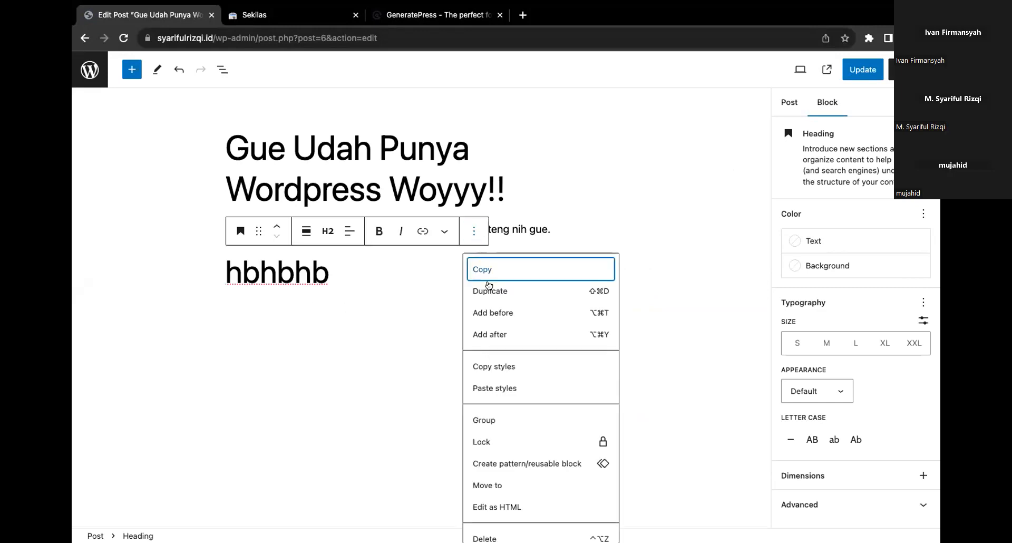
{"action": "left_click", "coordinate": [413, 352]}
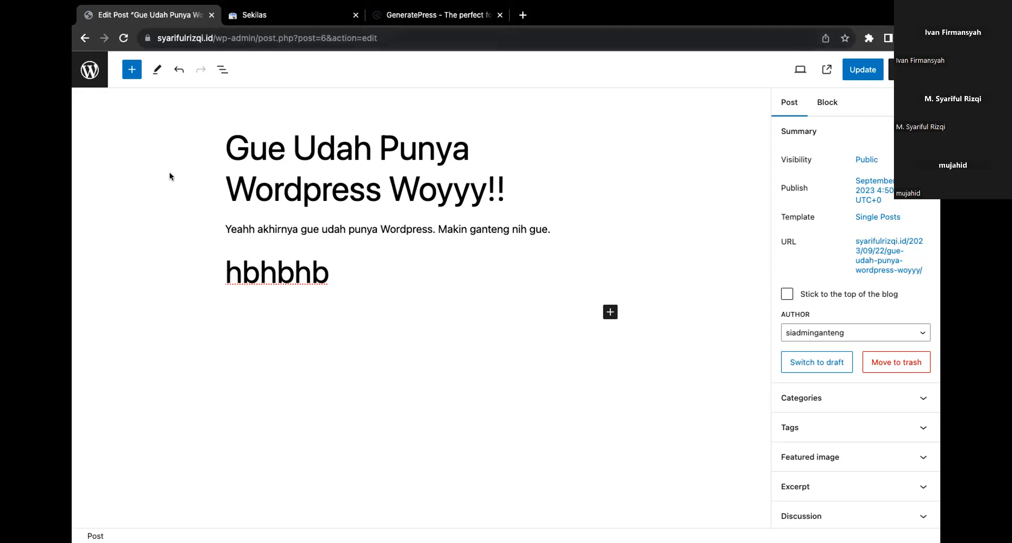
{"action": "scroll", "coordinate": [123, 116], "scroll_direction": "left", "scroll_amount": 5}
{"action": "left_click", "coordinate": [530, 206]}
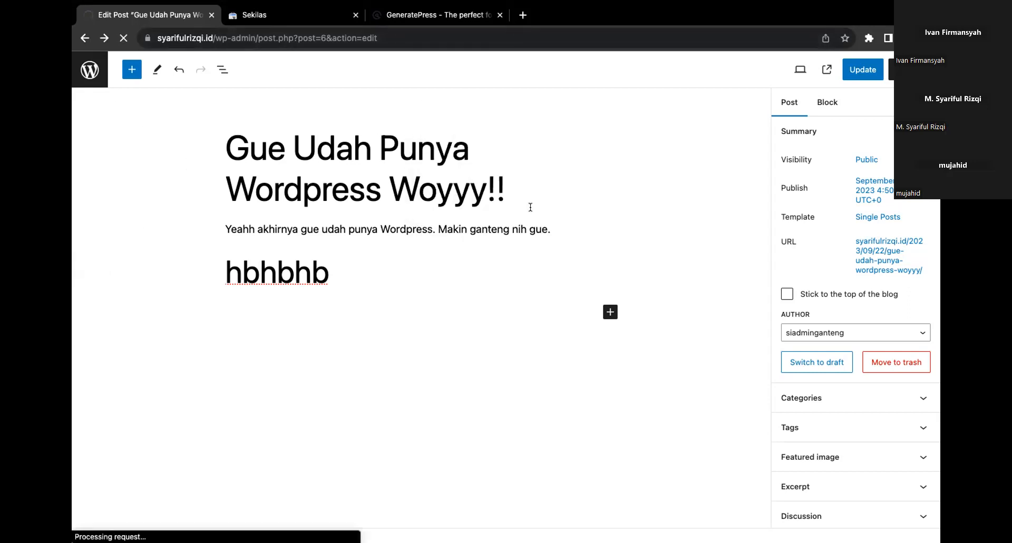